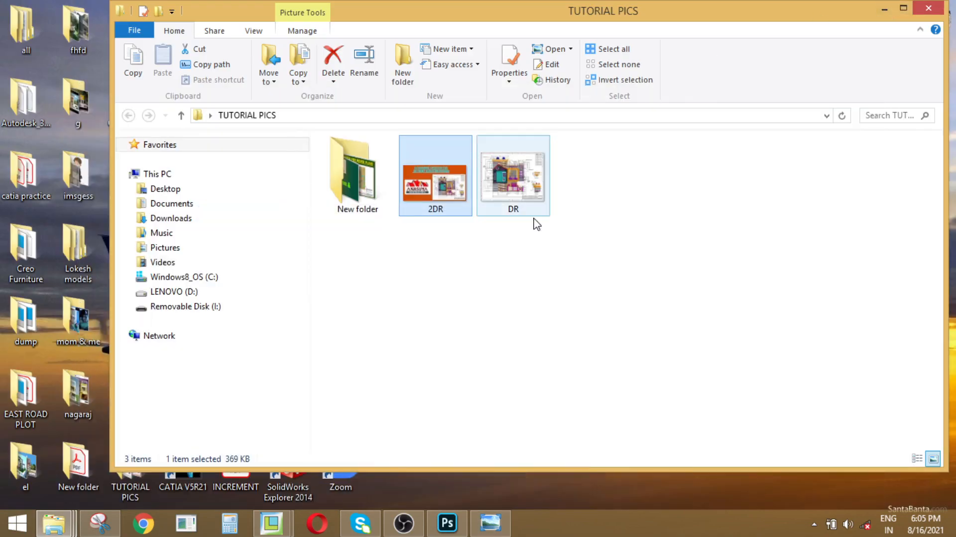
- Switch to Creo Parametric and examine the multi-storey building model's front, side, balconies and rooftop up close
mouse_move(272, 528)
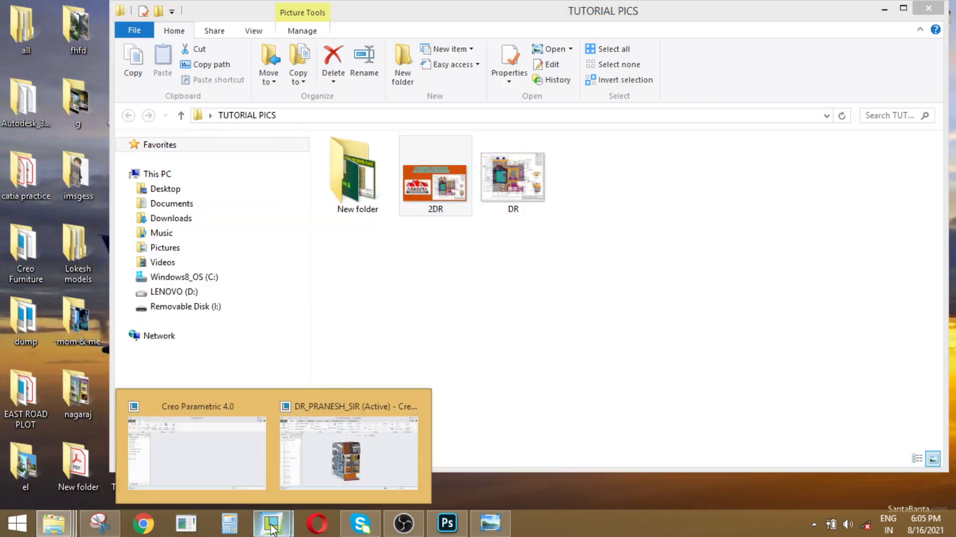
left_click(326, 453)
scroll(514, 310, "down", 3)
scroll(545, 275, "up", 3)
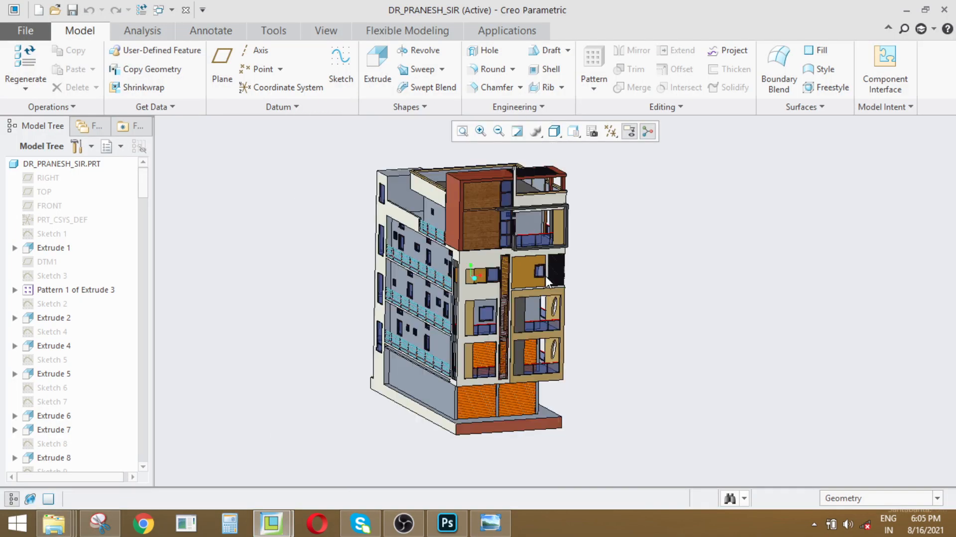
scroll(542, 333, "down", 1)
middle_click_drag(545, 336, 571, 345)
scroll(503, 339, "down", 2)
scroll(504, 340, "up", 2)
scroll(501, 351, "down", 2)
scroll(502, 351, "down", 3)
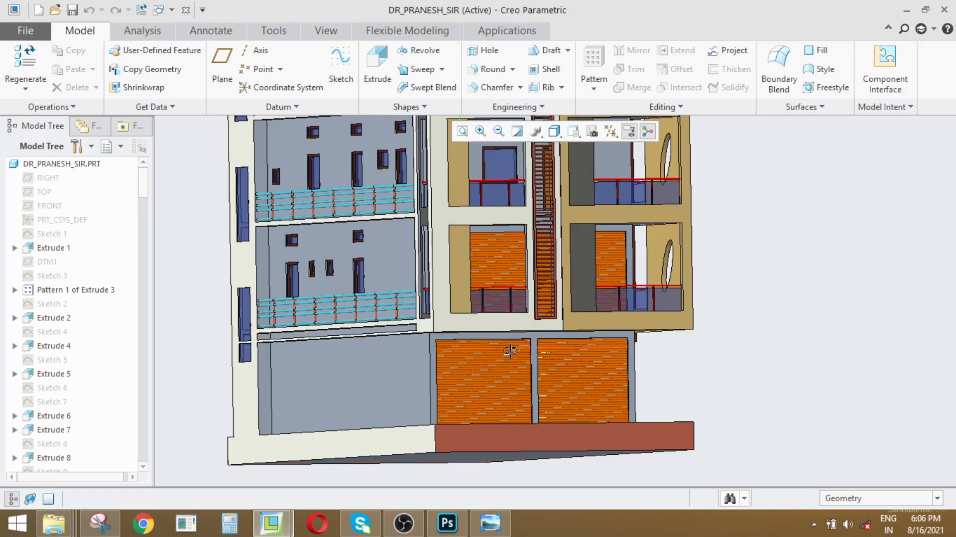
middle_click_drag(502, 351, 607, 349)
scroll(608, 349, "up", 3)
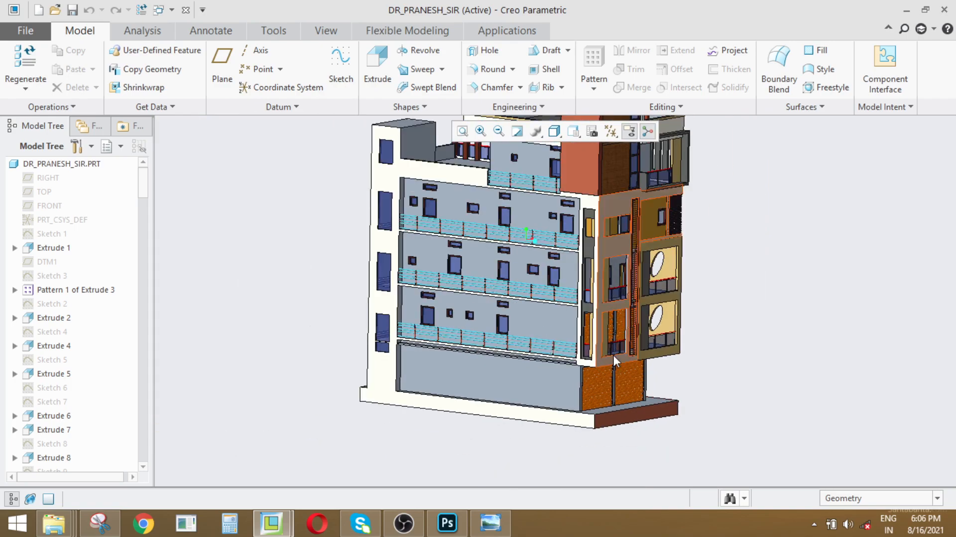
scroll(611, 267, "down", 5)
middle_click_drag(611, 268, 420, 298)
scroll(515, 285, "up", 5)
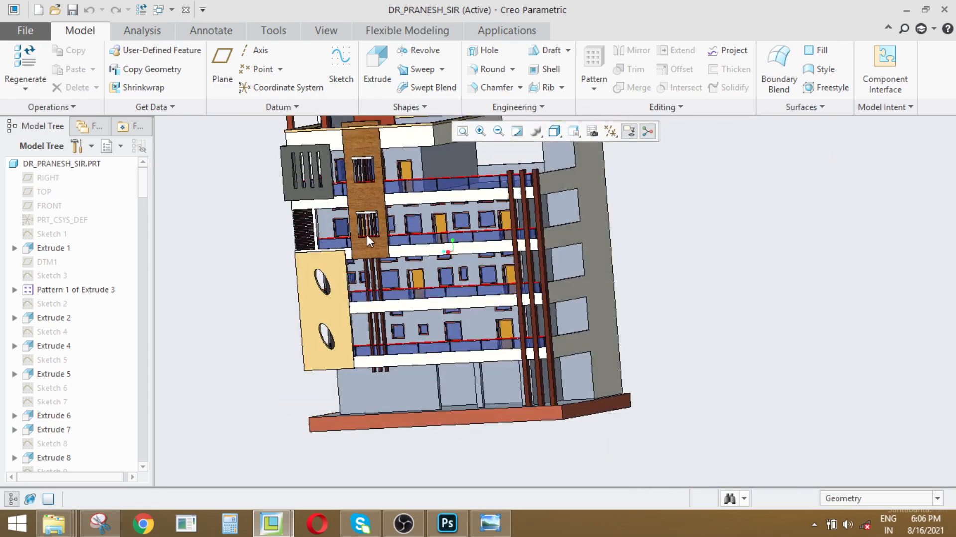
scroll(359, 232, "down", 5)
middle_click_drag(304, 232, 498, 247)
scroll(404, 235, "up", 5)
scroll(581, 238, "down", 5)
scroll(530, 279, "up", 5)
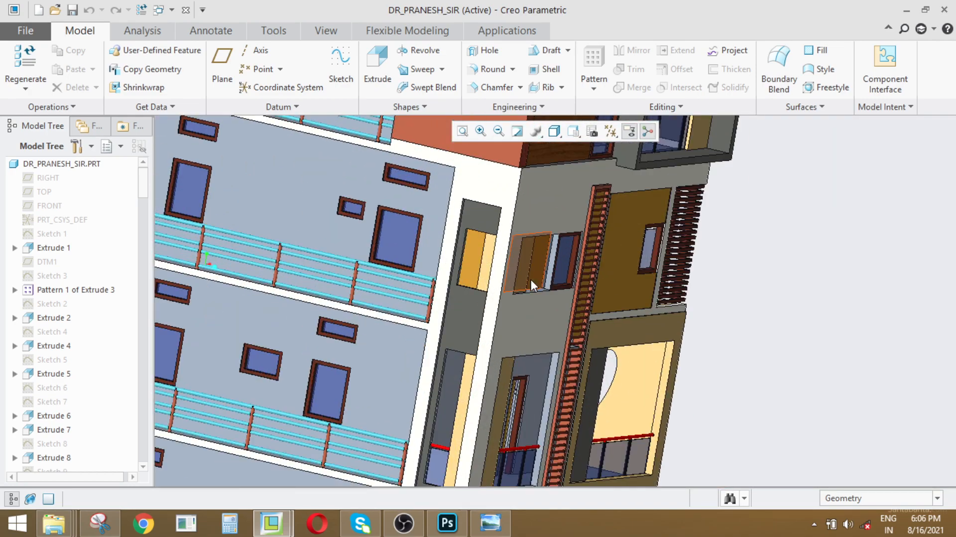
middle_click_drag(552, 272, 478, 269)
scroll(391, 238, "down", 5)
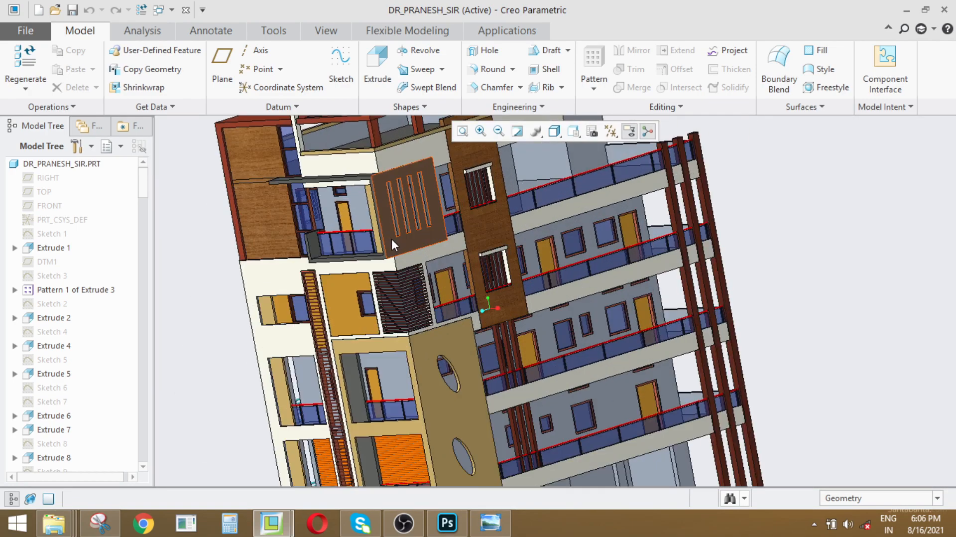
scroll(417, 249, "up", 5)
middle_click_drag(417, 249, 375, 281)
scroll(289, 220, "down", 5)
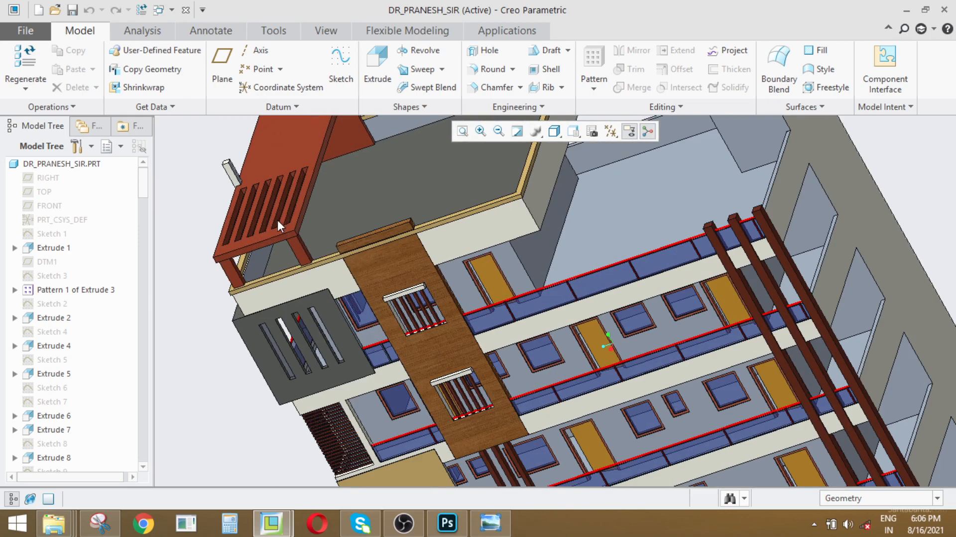
- Orient the building model to the saved FRONT view
left_click(574, 131)
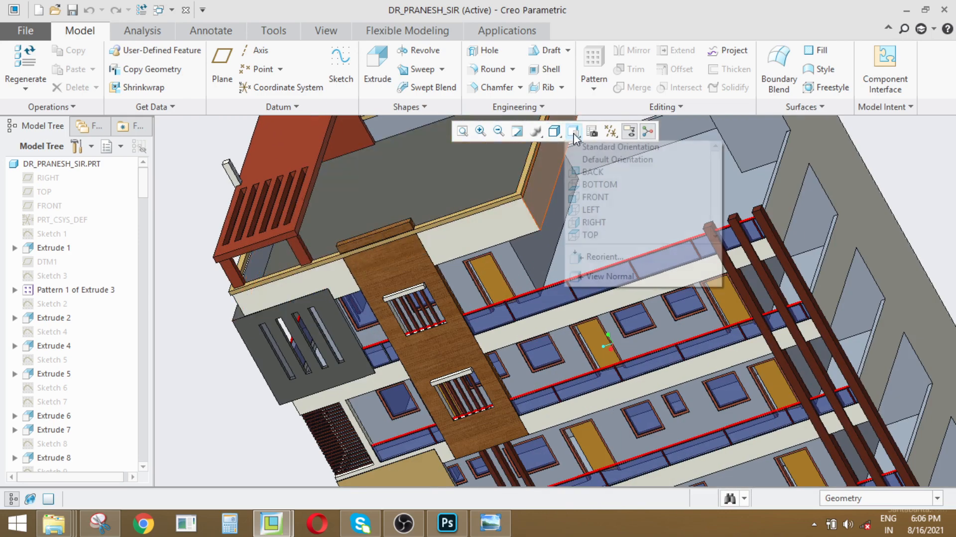
left_click(608, 199)
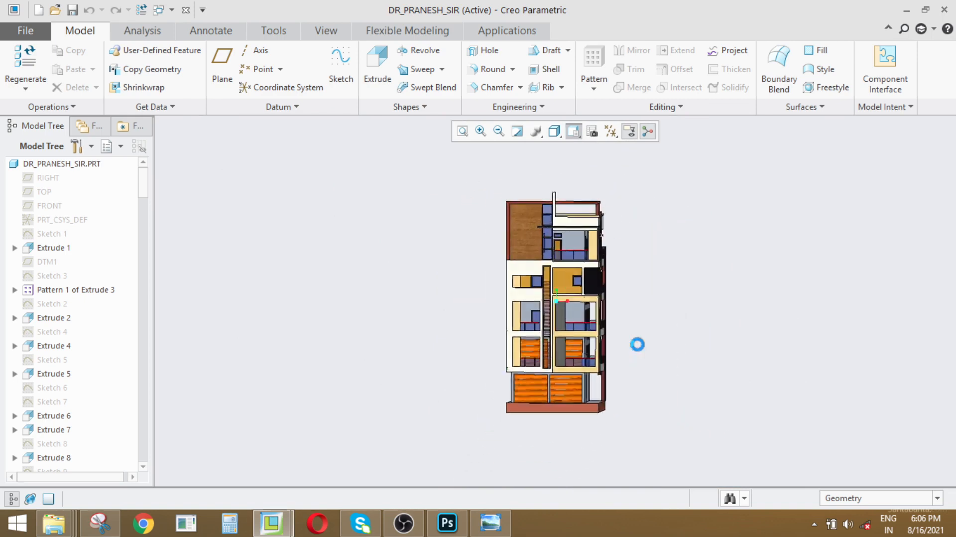
scroll(699, 320, "down", 2)
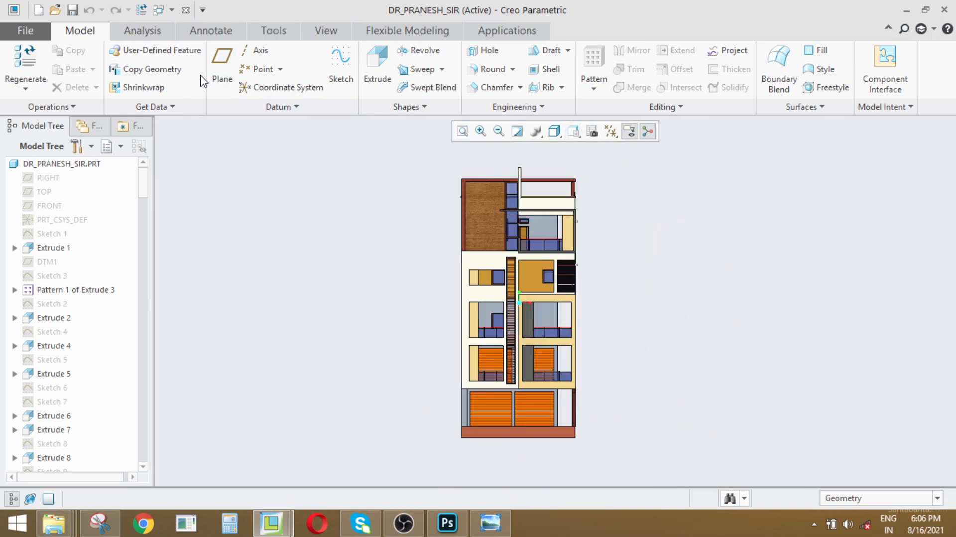
- Start a new drawing file with the default template, named after the model's client and ending in _Drw
left_click(28, 33)
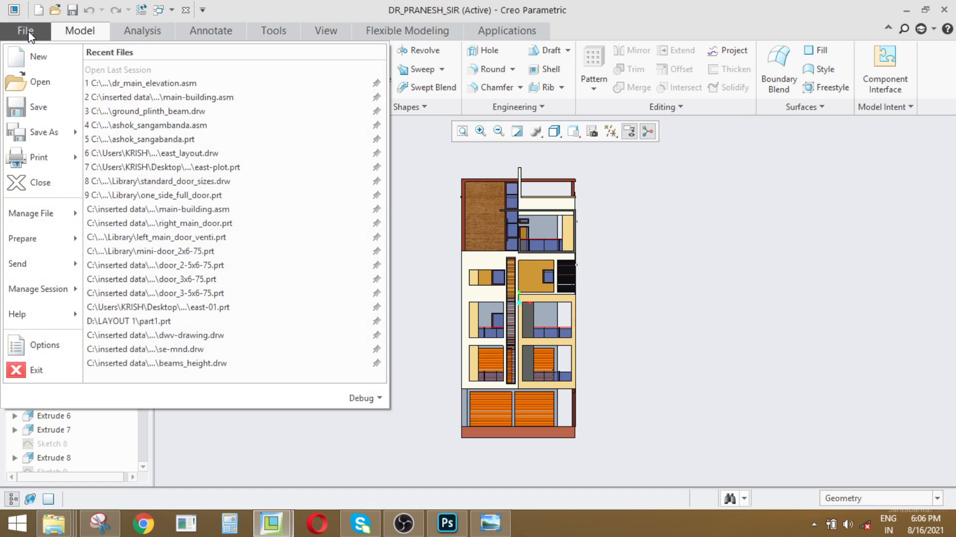
left_click(30, 52)
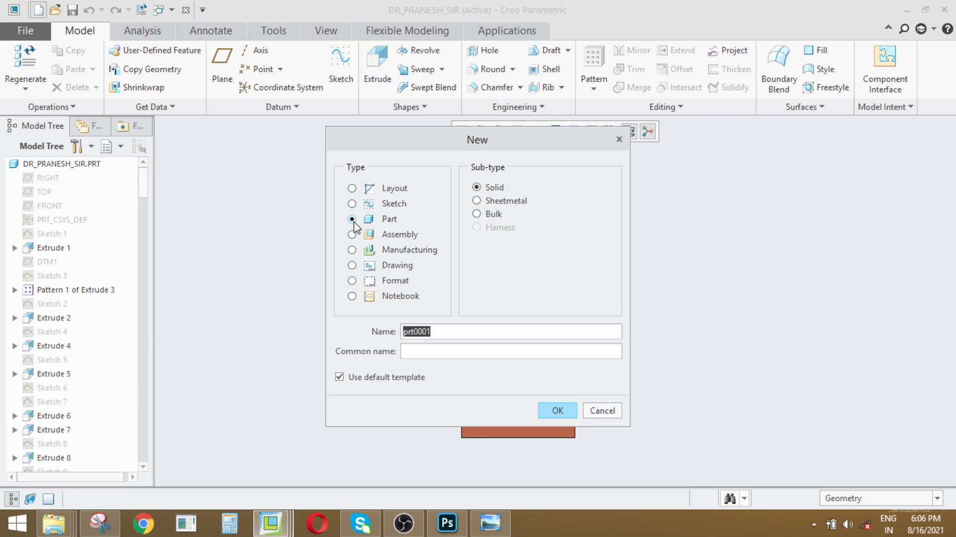
left_click(352, 267)
left_click_drag(437, 331, 403, 333)
left_click_drag(487, 148, 287, 155)
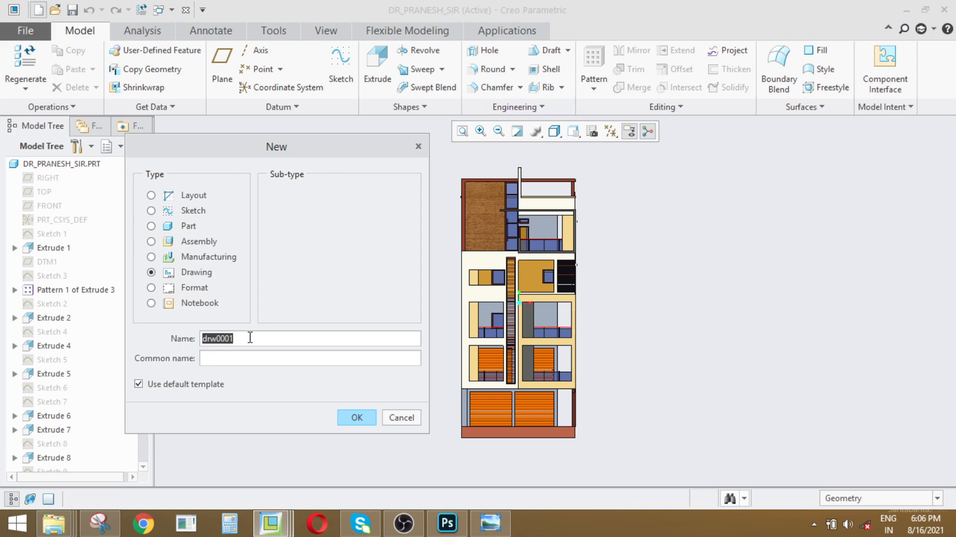
type("Dr_Pranesh_Drw")
left_click(356, 416)
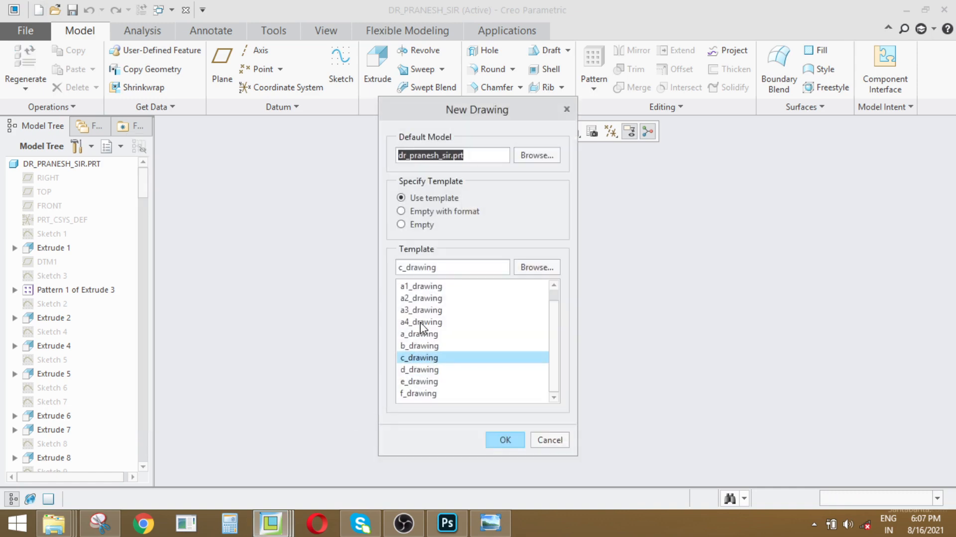
- Create the drawing with the a3_drawing template and delete its three template views from the sheet
left_click(421, 311)
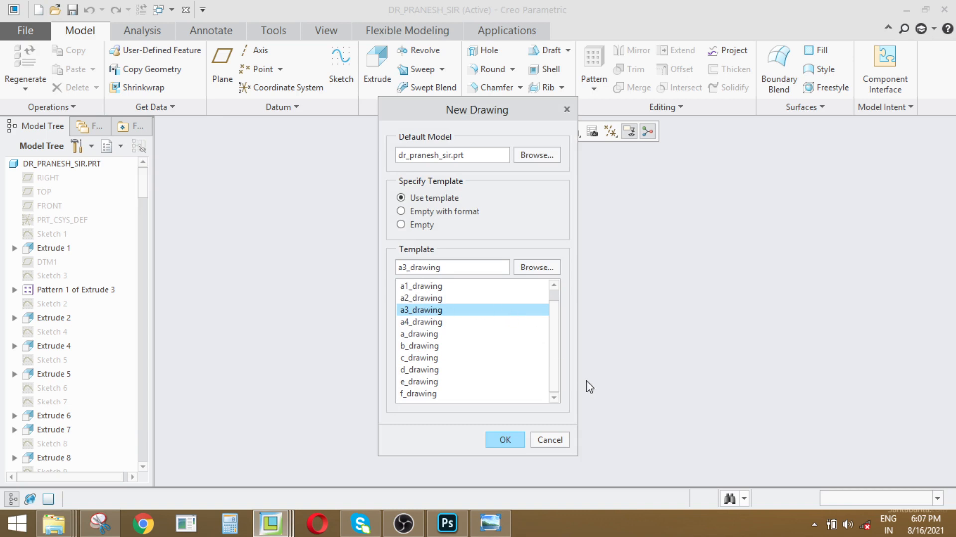
left_click(505, 440)
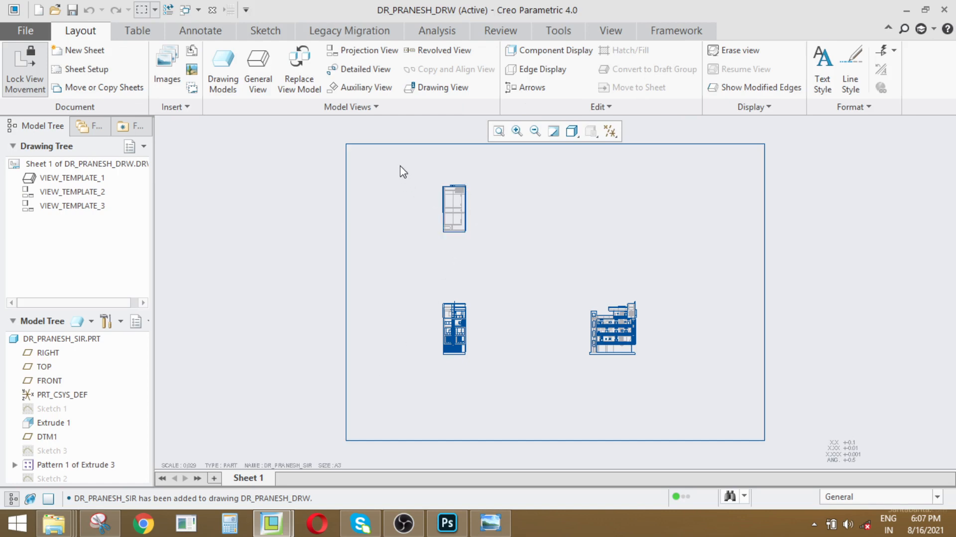
mouse_move(399, 164)
left_mouse_down()
mouse_move(544, 228)
mouse_move(635, 302)
mouse_move(694, 414)
left_mouse_up()
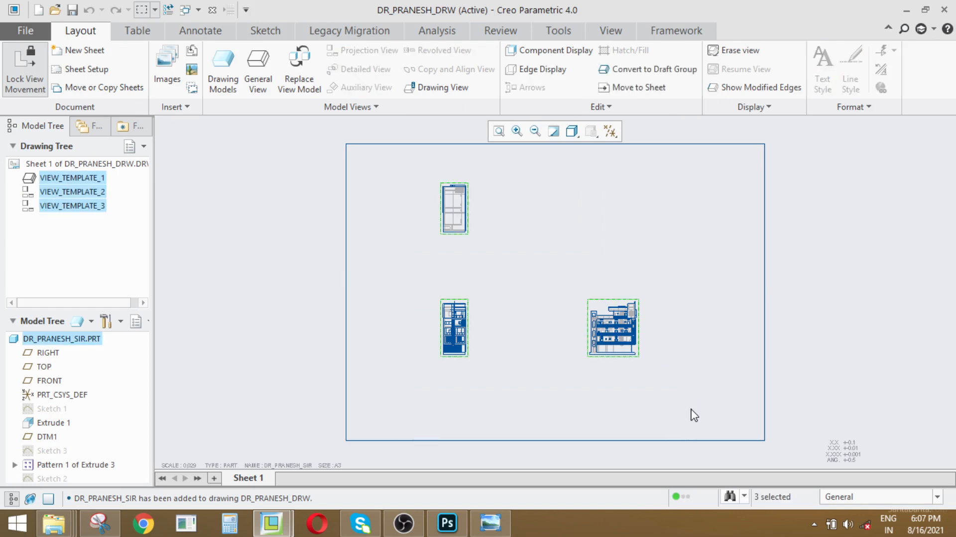
key("Delete")
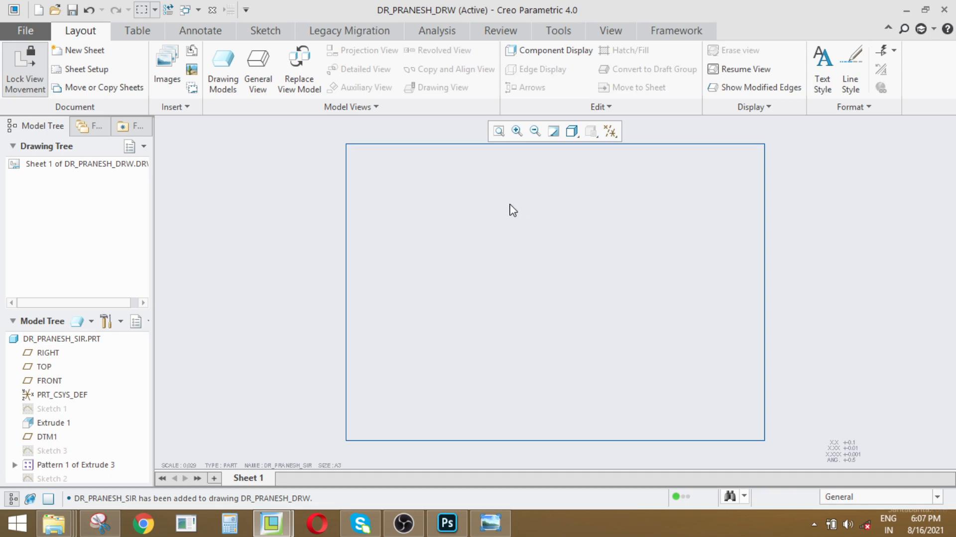
right_click(466, 209)
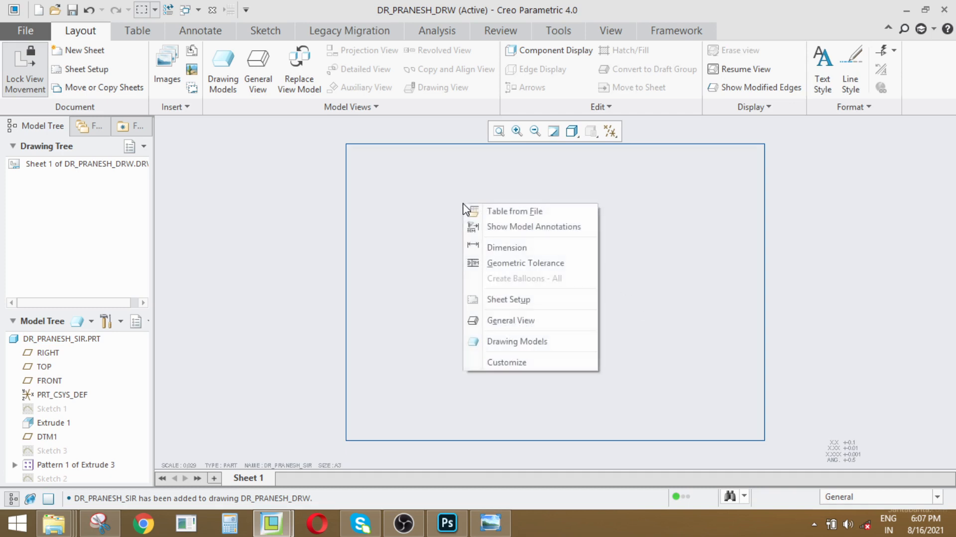
left_click(531, 300)
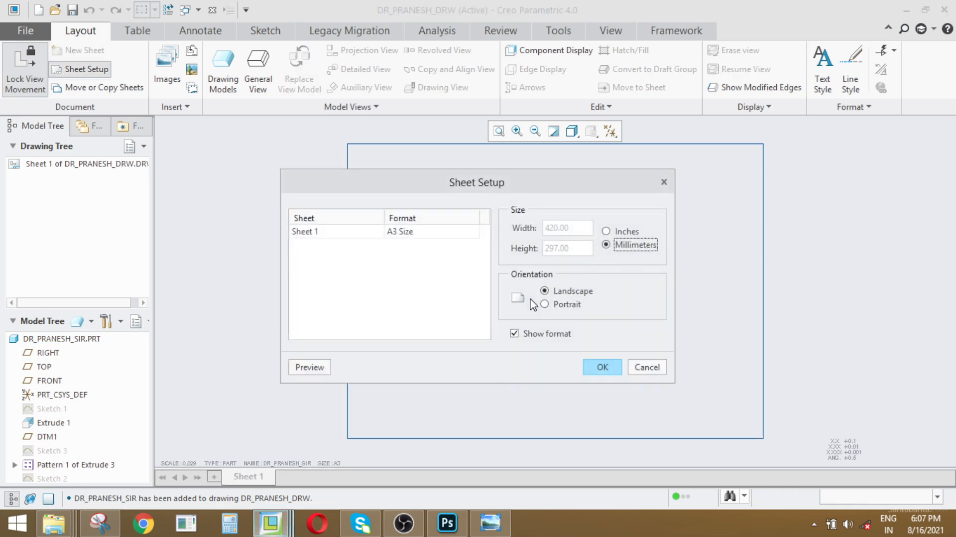
left_click(450, 235)
left_click(472, 235)
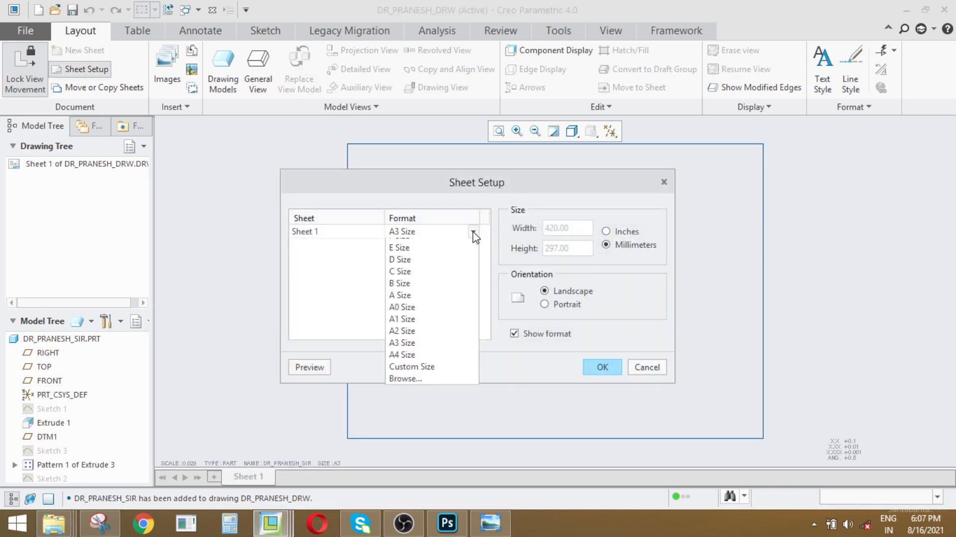
left_click(315, 265)
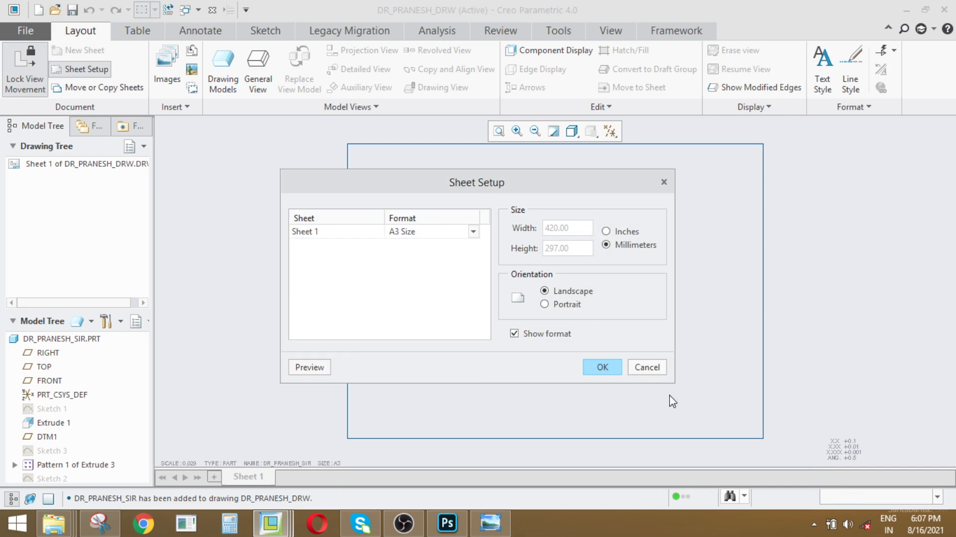
left_click(660, 372)
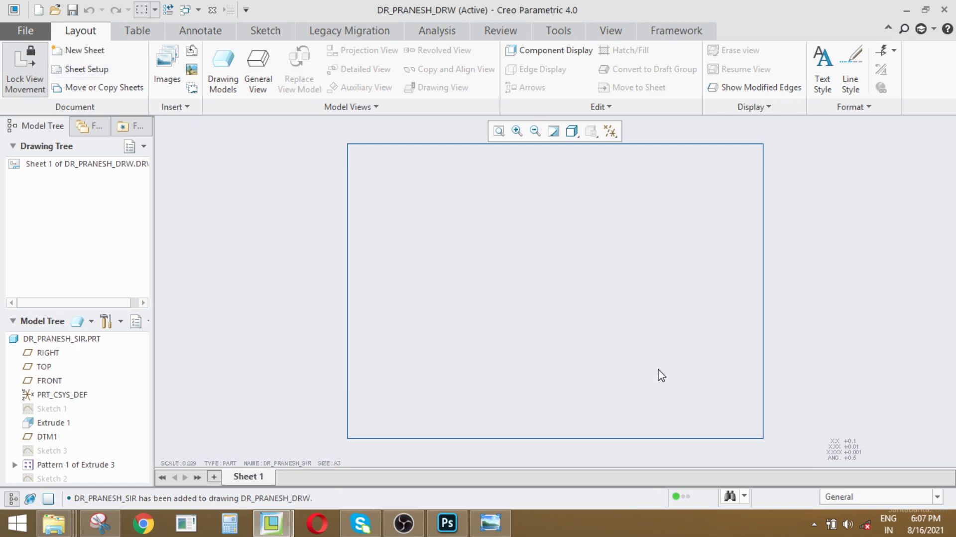
- Open the setup of Sheet 1 and browse for a format file to replace A3 Size
right_click(495, 227)
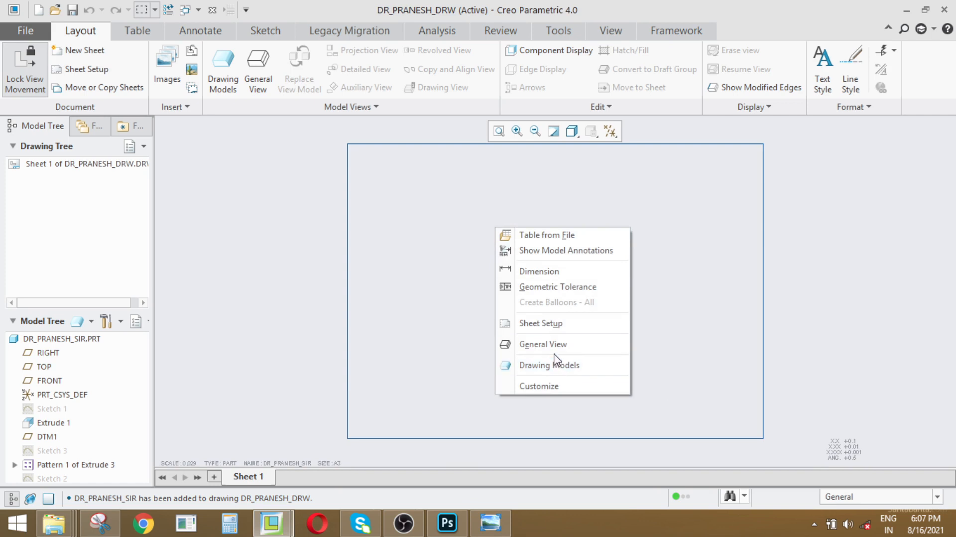
left_click(554, 324)
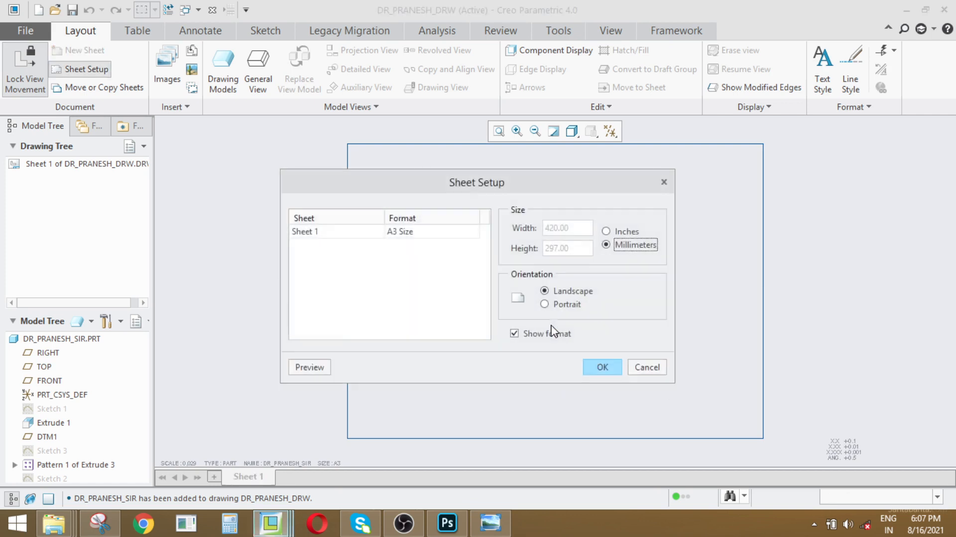
left_click(457, 233)
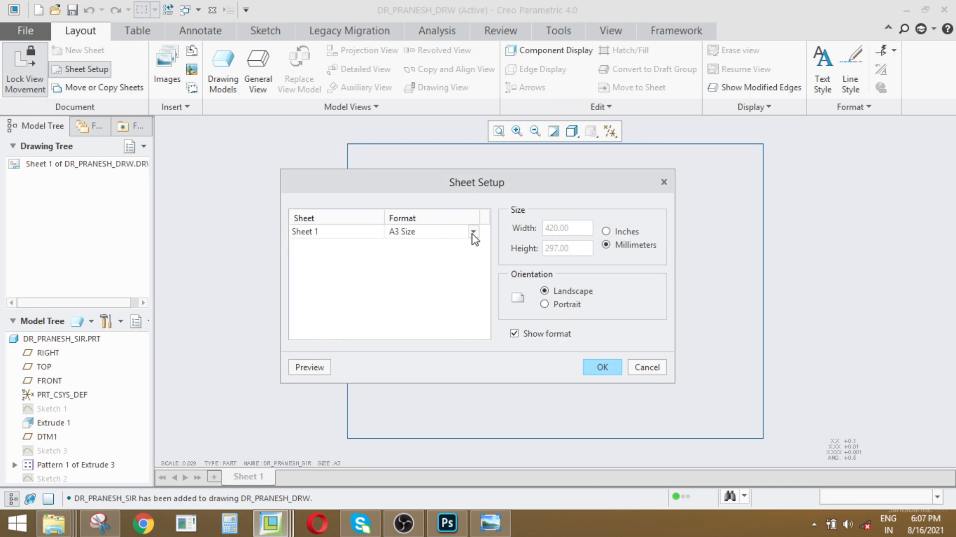
left_click(472, 232)
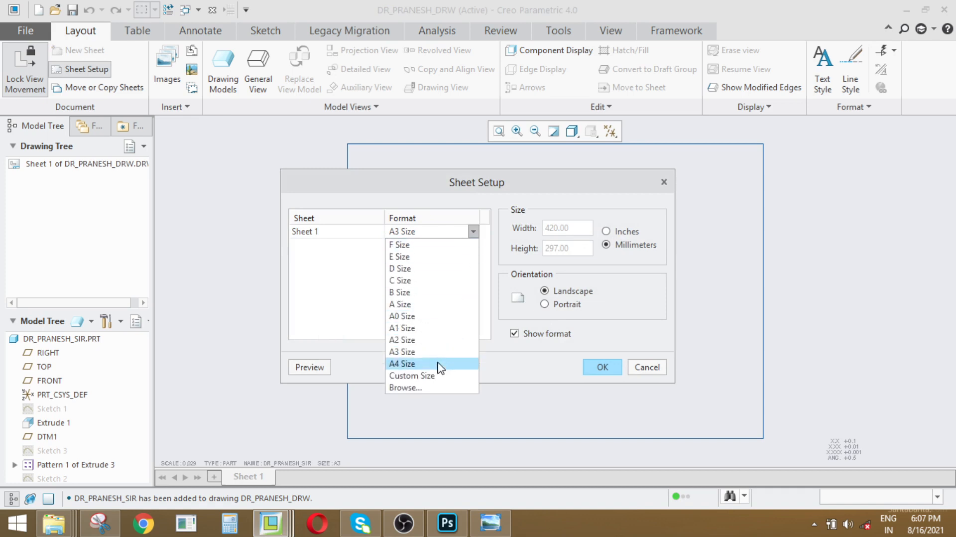
left_click(419, 388)
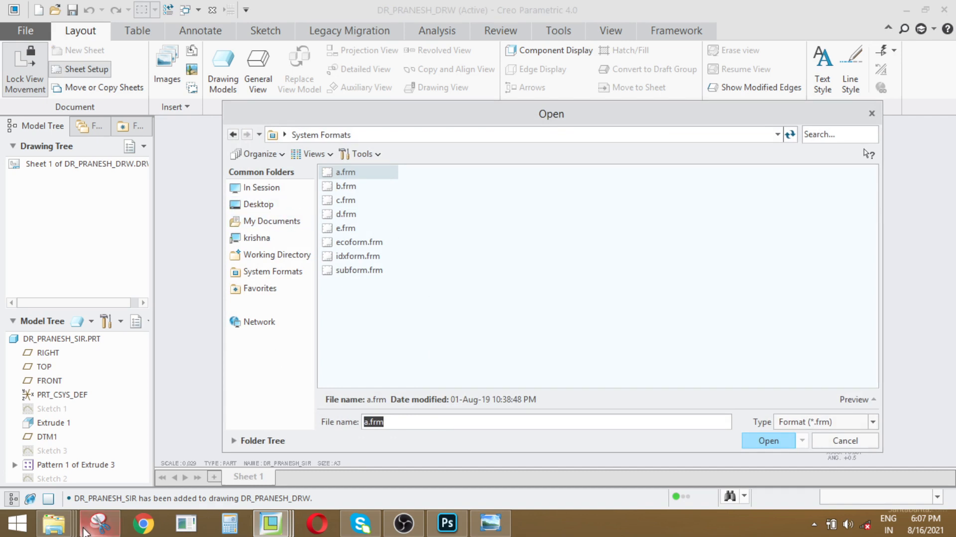
- Switch to File Explorer and copy the path of the folder C:\inserted data\PROJETS START\Formats\Drawing formats
left_click(53, 522)
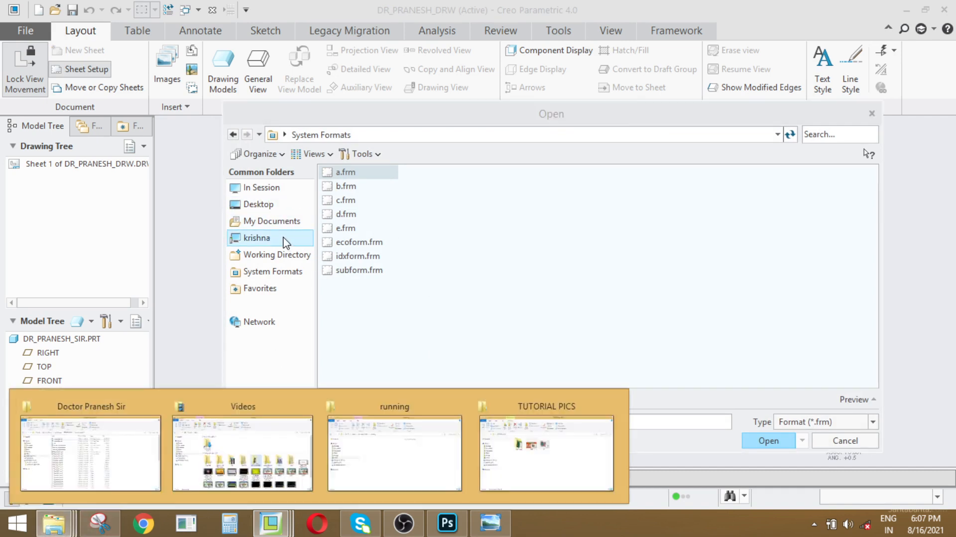
left_click(154, 405)
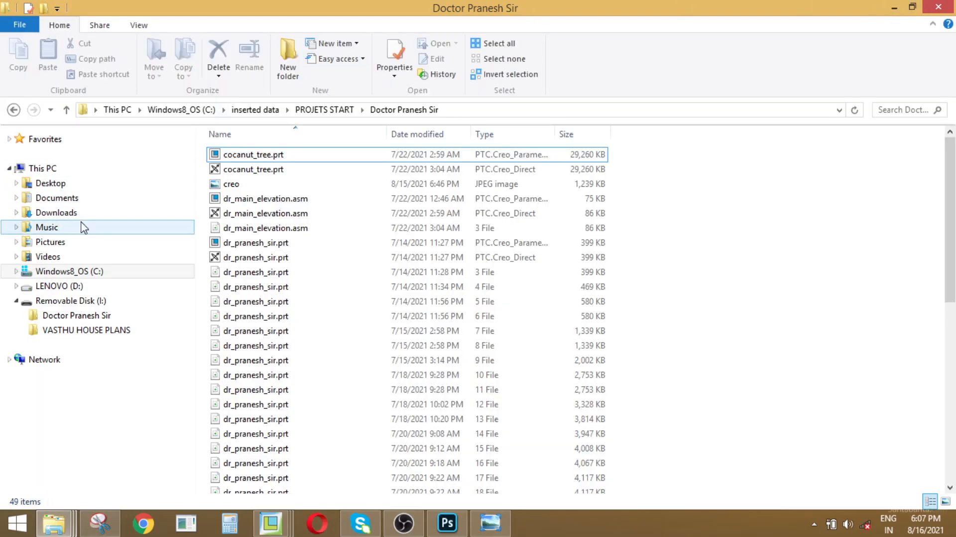
left_click(58, 272)
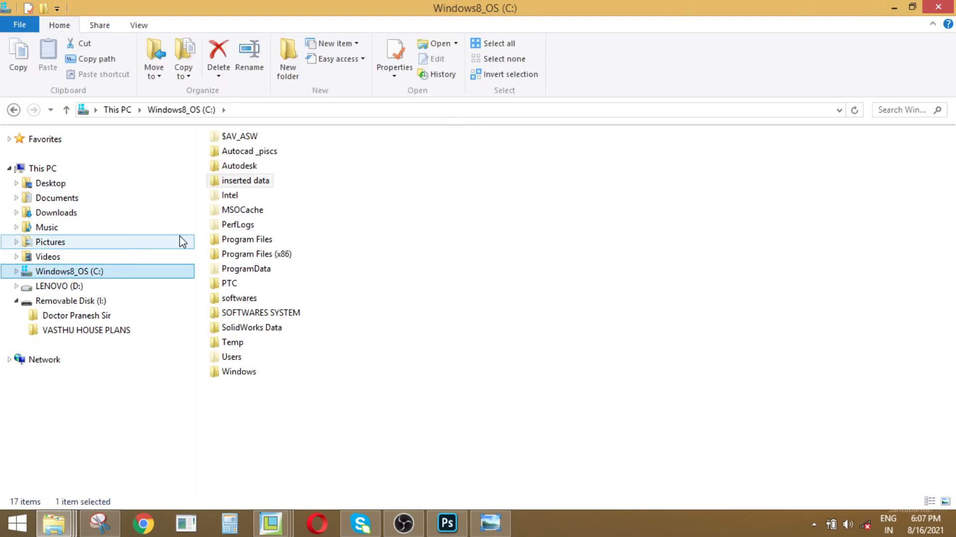
double_click(249, 181)
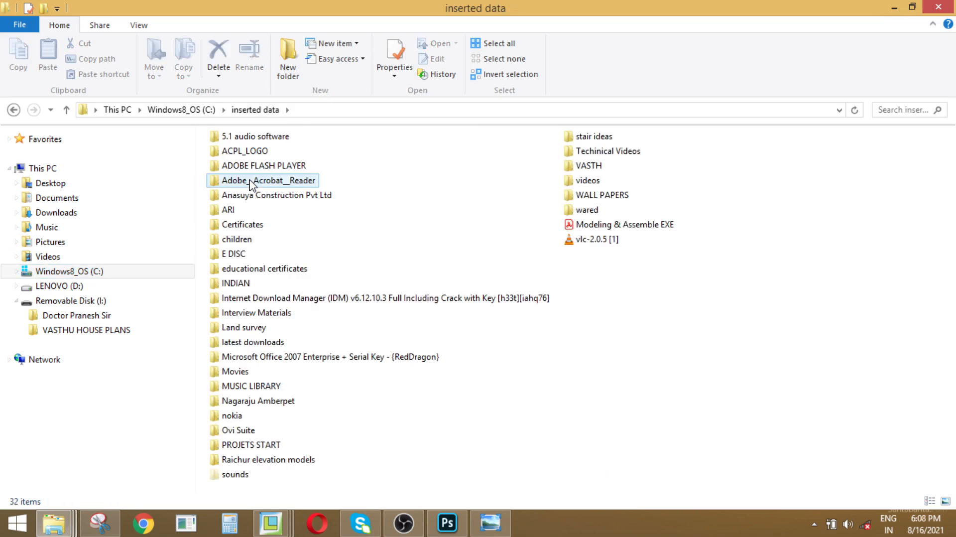
double_click(248, 445)
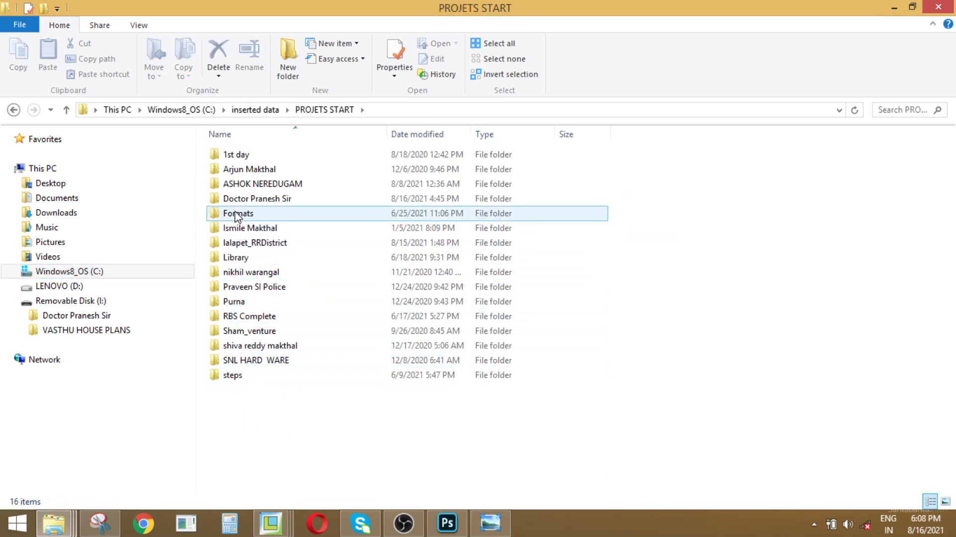
double_click(236, 214)
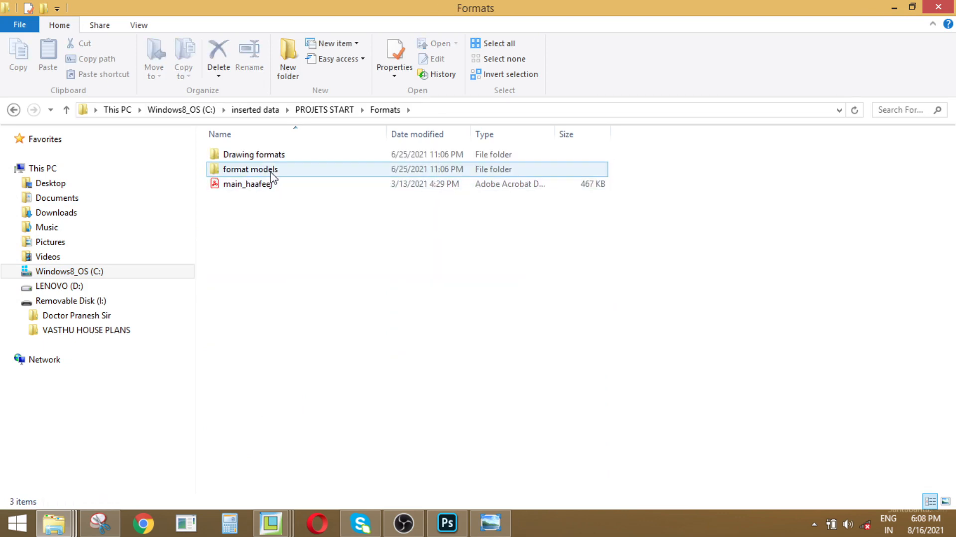
double_click(267, 155)
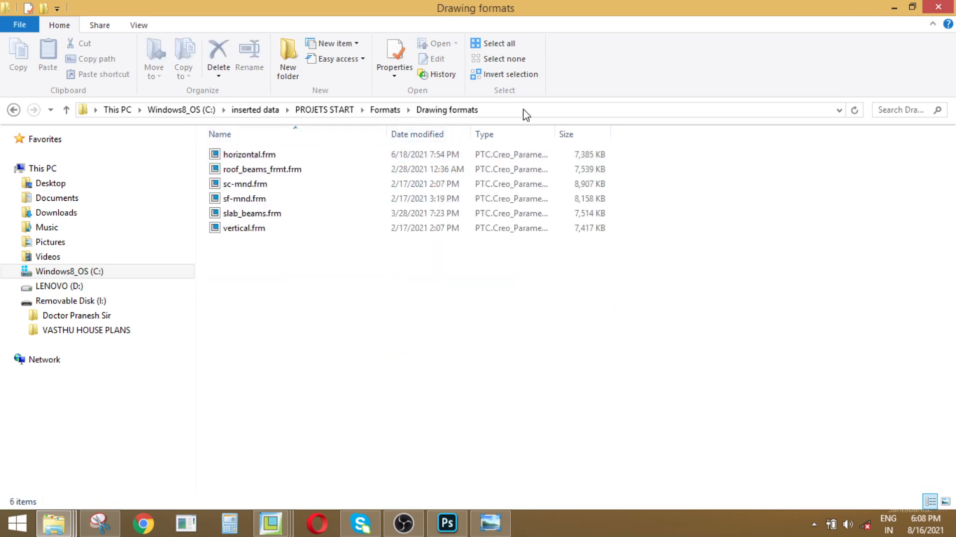
left_click(525, 109)
right_click(525, 109)
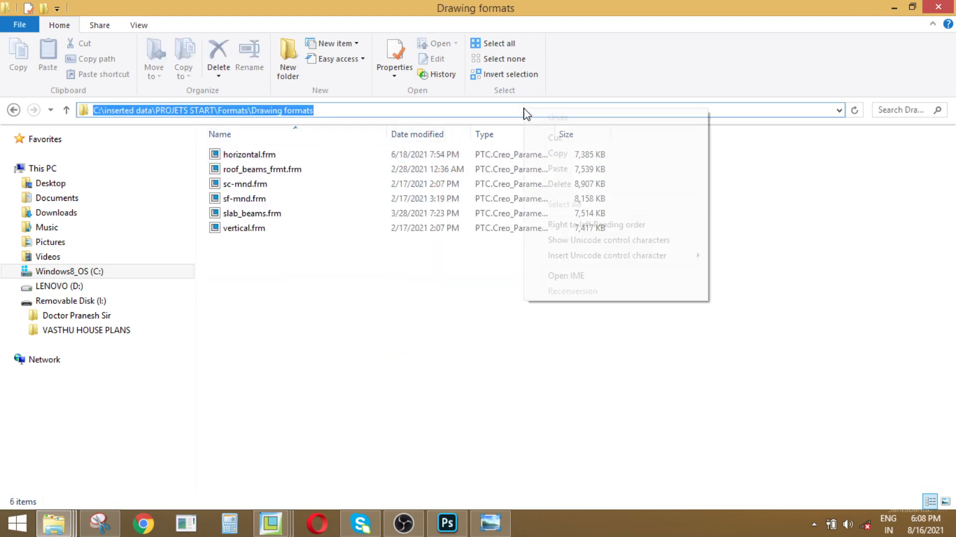
left_click(552, 153)
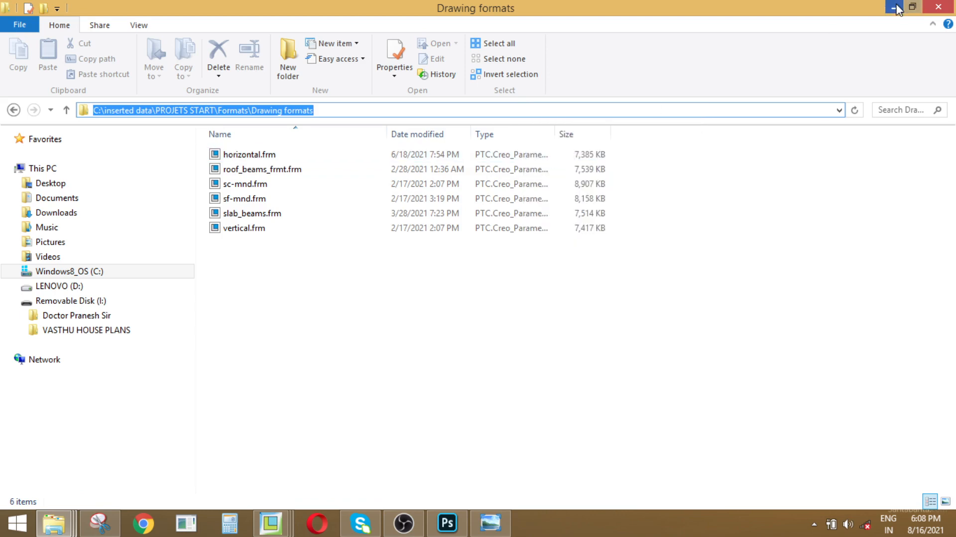
left_click(894, 8)
- Load horizontal.frm from the copied Drawing formats path and apply it as the format of Sheet 1
left_click(422, 140)
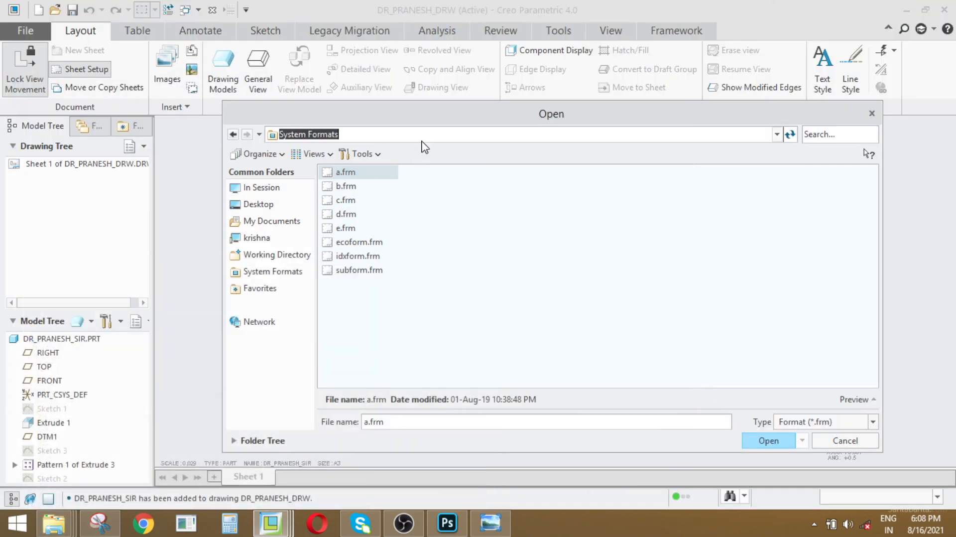
key("ctrl+v")
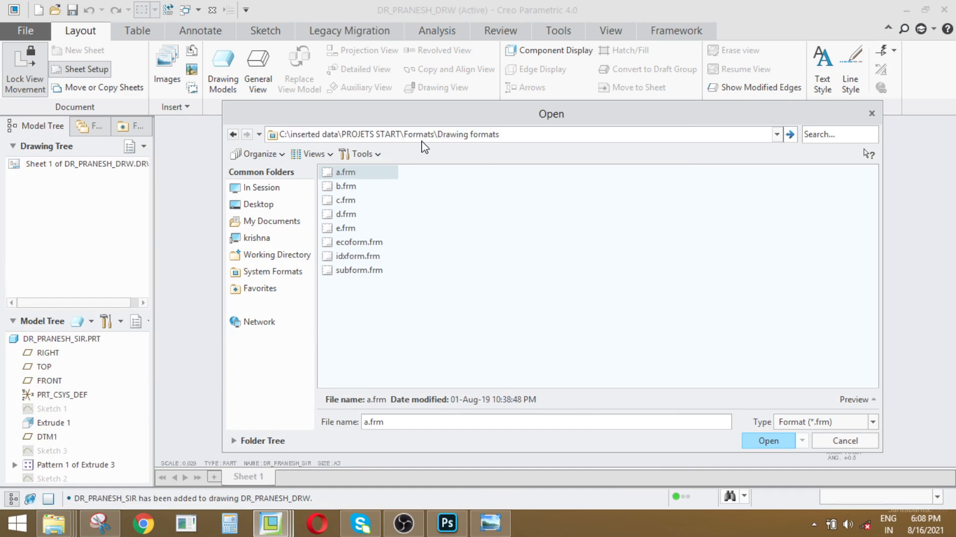
key("Return")
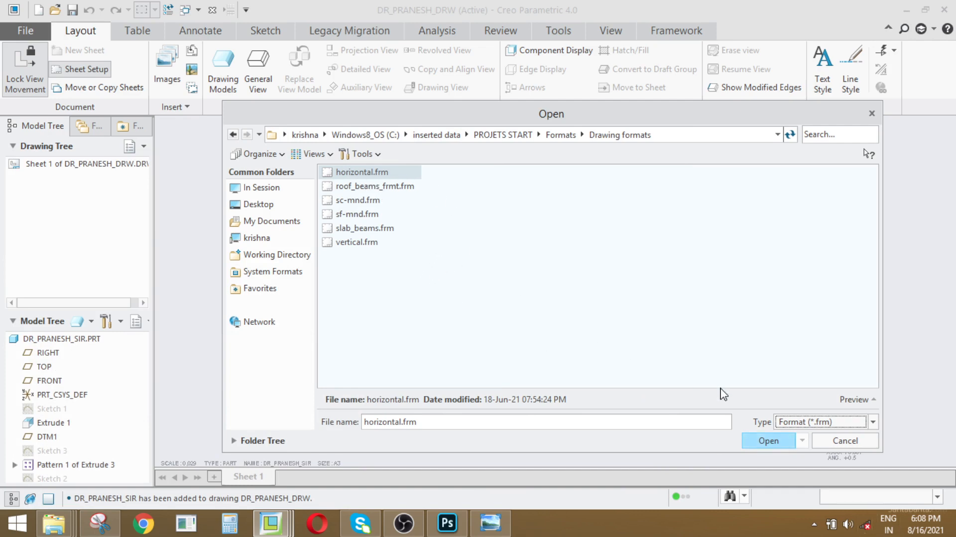
left_click(769, 441)
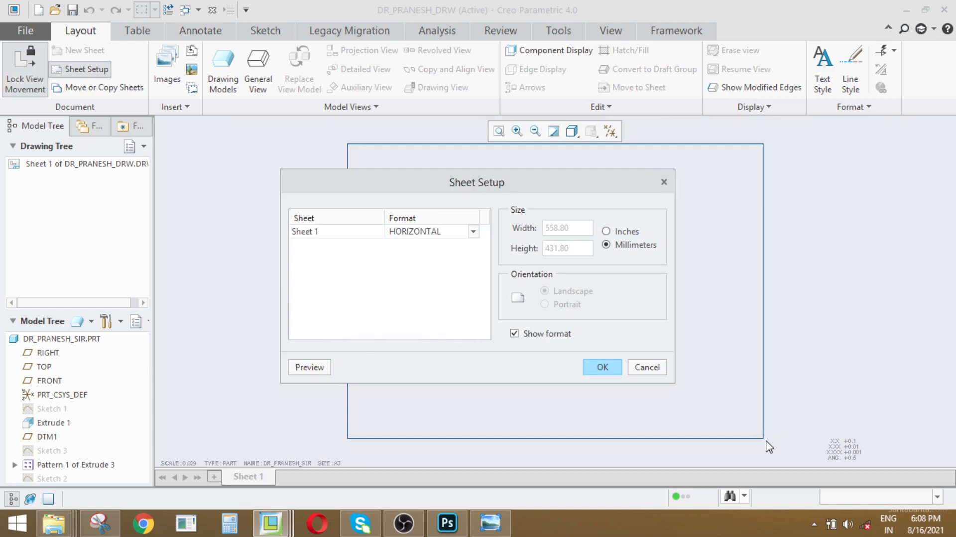
left_click(597, 368)
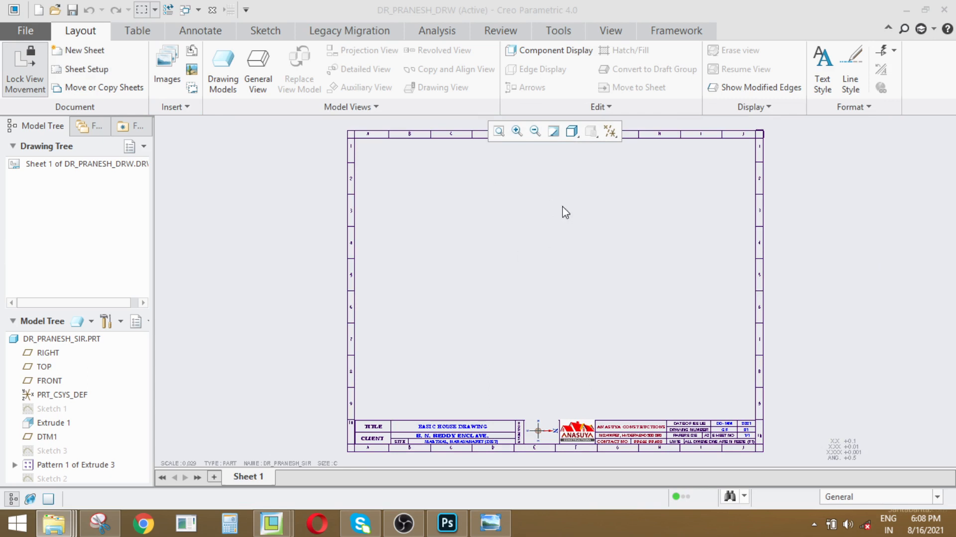
- Insert a general view of the building with No Combined State near the middle of the sheet
left_click(498, 131)
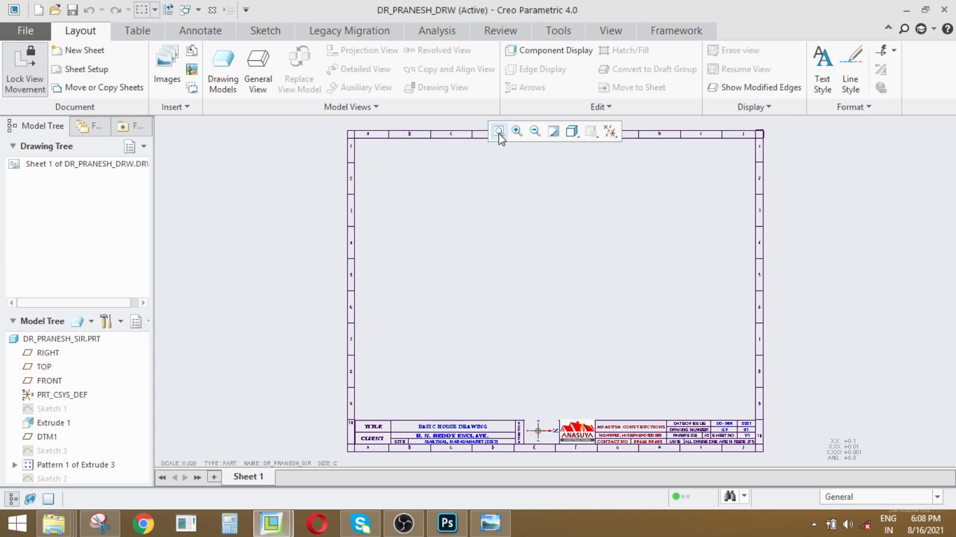
right_click(496, 219)
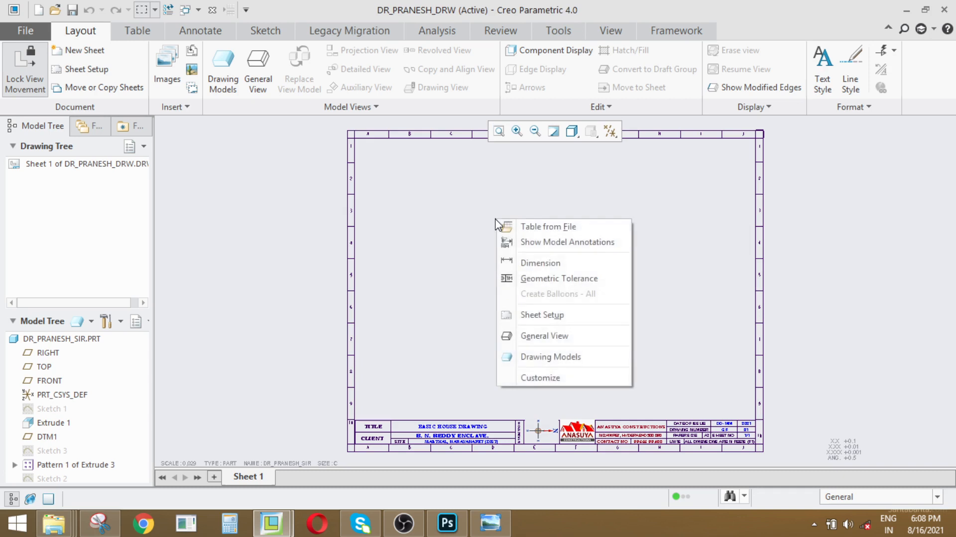
left_click(558, 336)
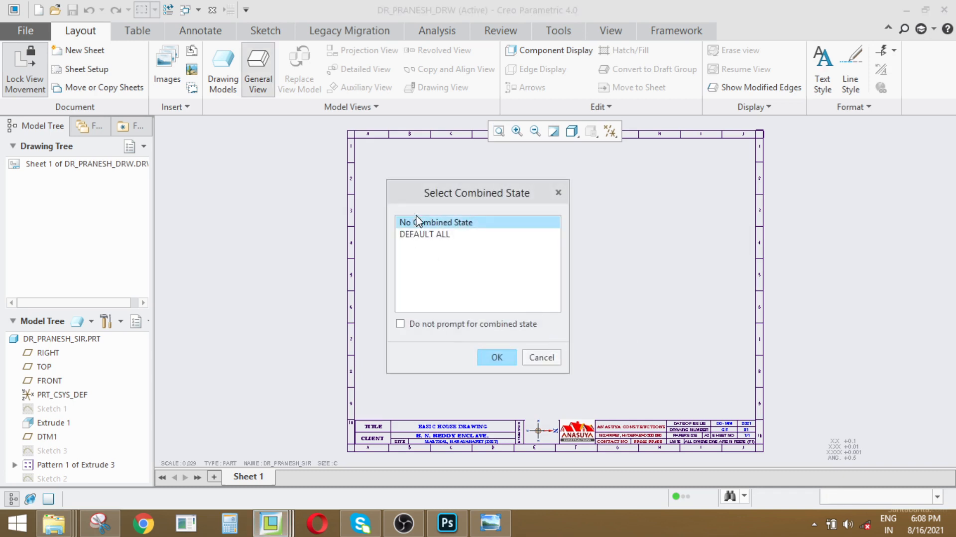
left_click_drag(456, 192, 504, 176)
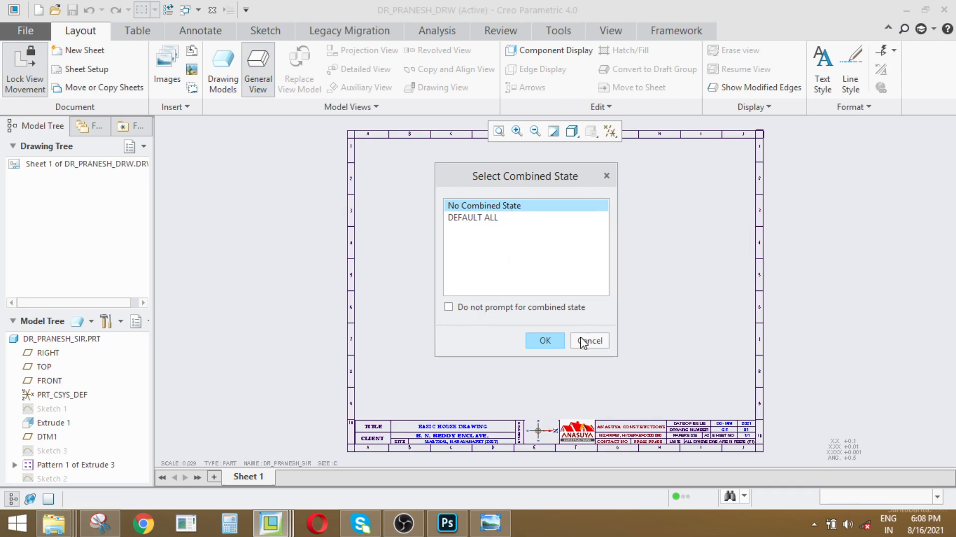
left_click(543, 346)
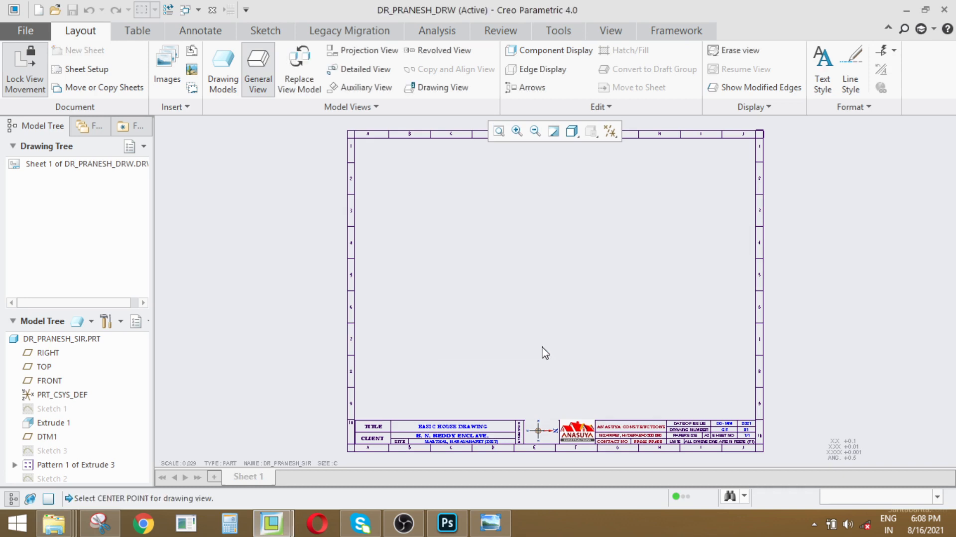
left_click(532, 269)
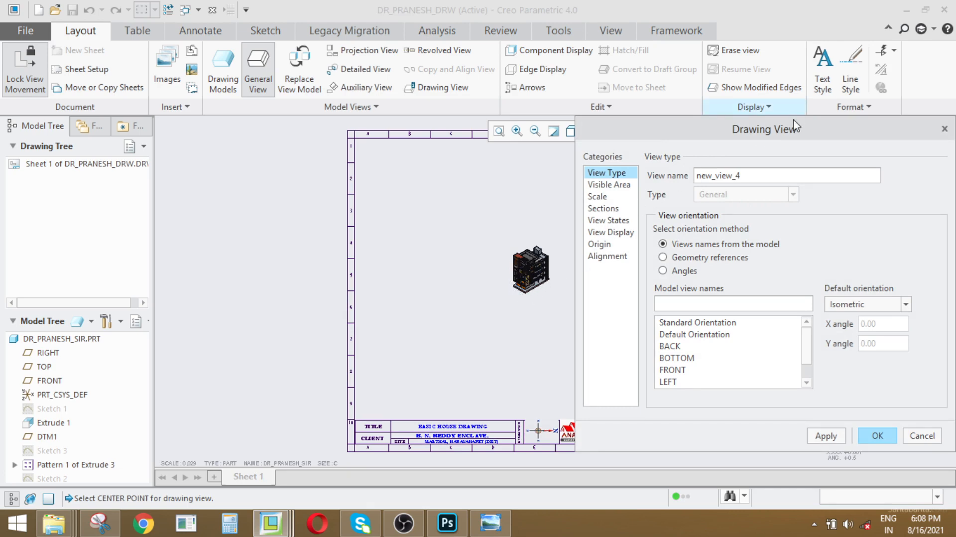
- Orient the new general view to the model's saved FRONT view and apply it
mouse_move(787, 136)
left_mouse_down()
mouse_move(732, 130)
mouse_move(736, 111)
mouse_move(755, 106)
mouse_move(769, 123)
left_mouse_up()
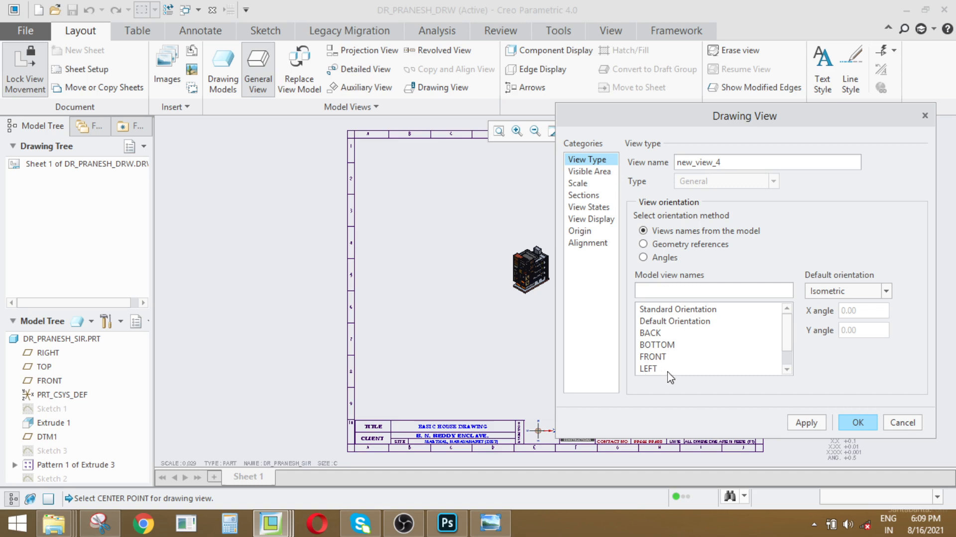
left_click(658, 359)
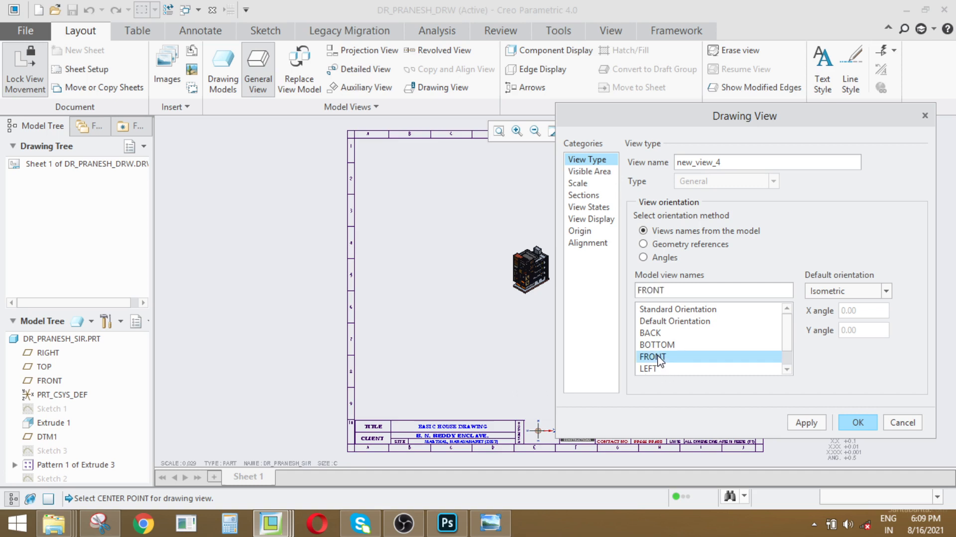
left_click(806, 422)
- Examine the front view's size and position relative to the sheet's border and title block
mouse_move(440, 334)
middle_mouse_down()
mouse_move(369, 331)
mouse_move(476, 309)
middle_mouse_up()
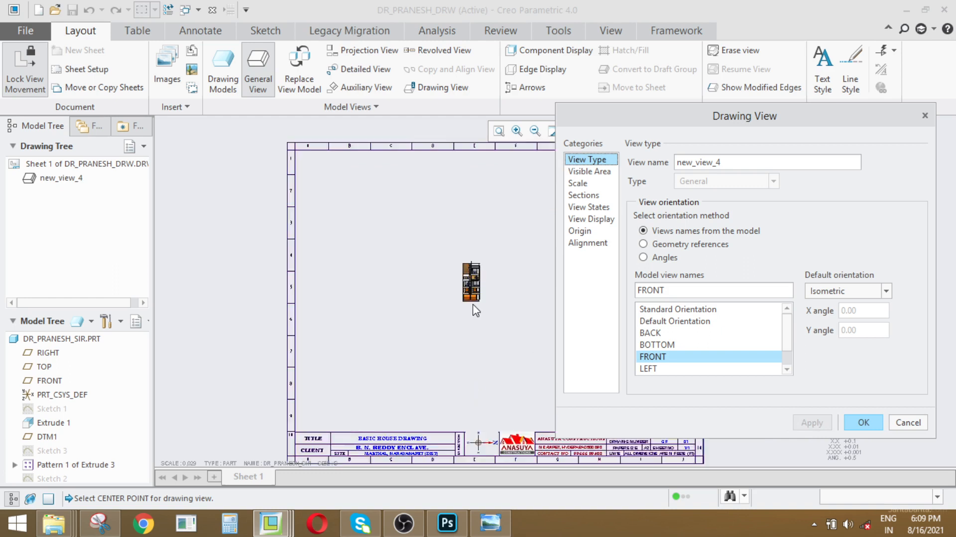
scroll(493, 279, "down", 5)
scroll(436, 278, "up", 4)
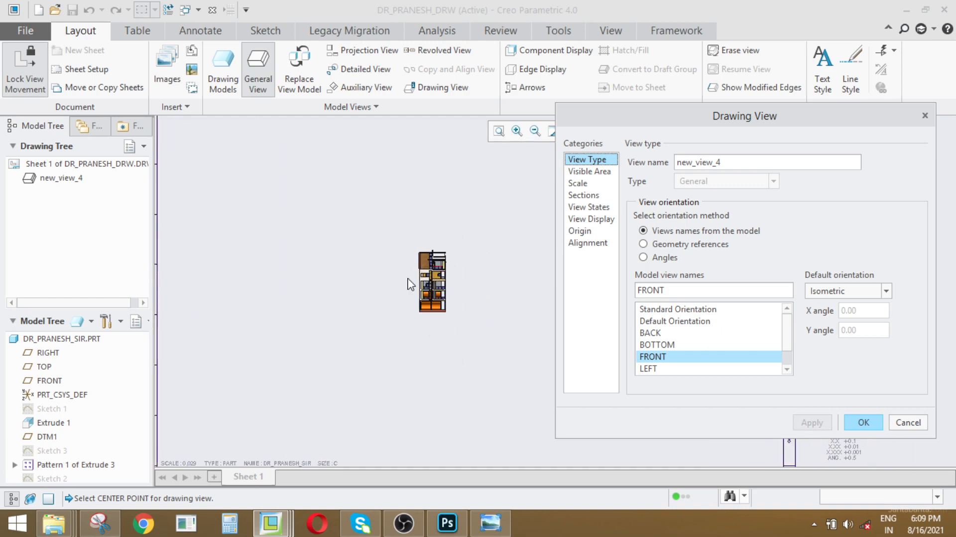
scroll(392, 284, "up", 3)
scroll(429, 293, "down", 2)
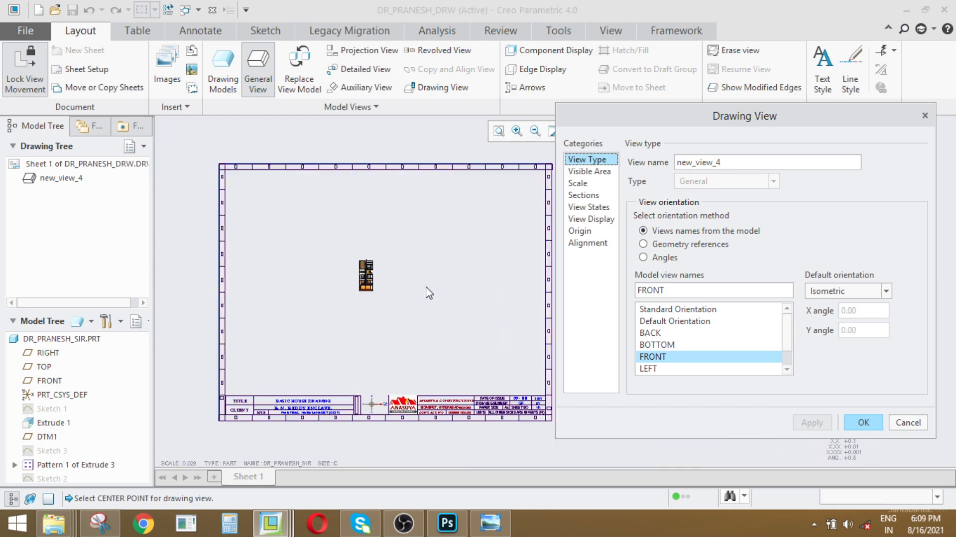
scroll(375, 292, "up", 3)
scroll(374, 292, "down", 3)
scroll(374, 292, "up", 4)
scroll(375, 292, "down", 4)
scroll(375, 292, "up", 3)
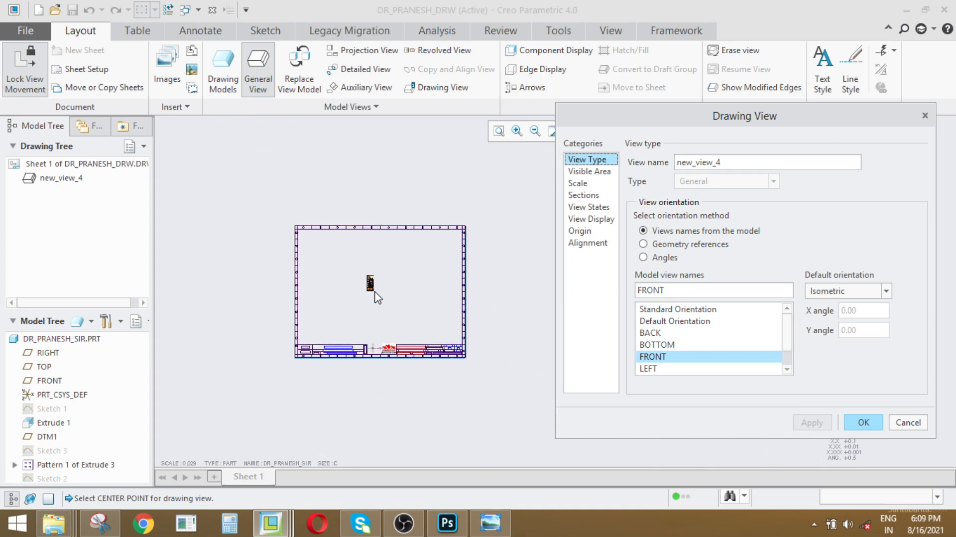
scroll(376, 297, "down", 2)
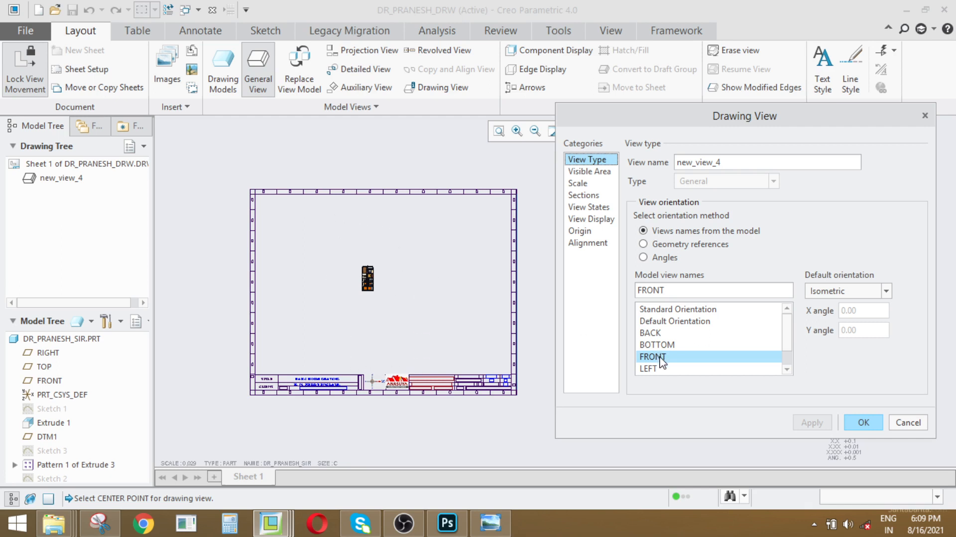
- Give the front view a custom scale of 0.250 and apply it
left_click(578, 184)
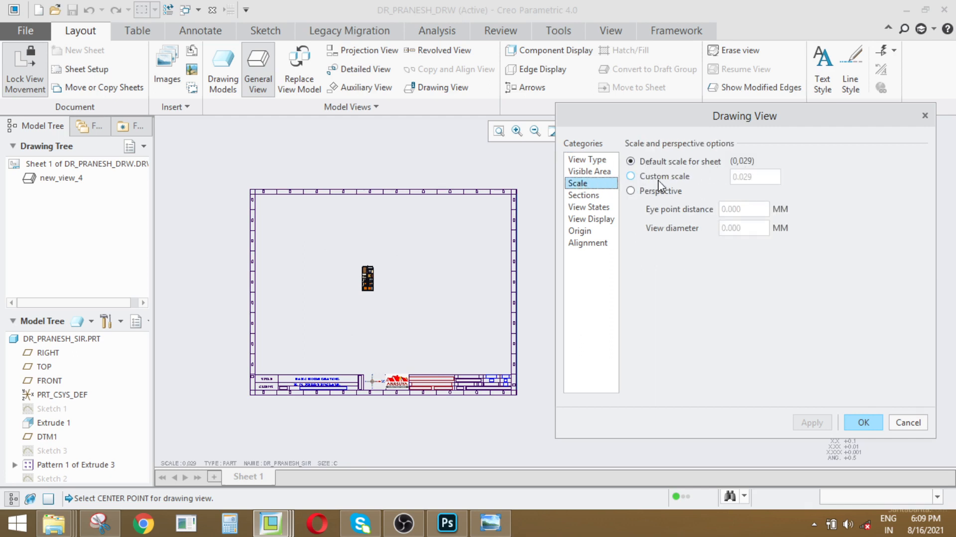
left_click(631, 177)
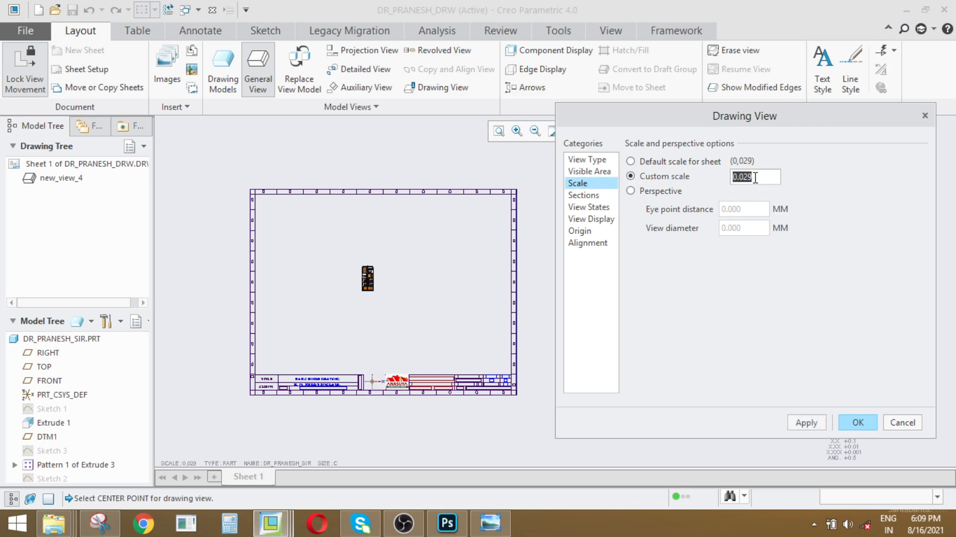
left_click_drag(755, 177, 746, 176)
type("0")
key("Return")
left_click(795, 424)
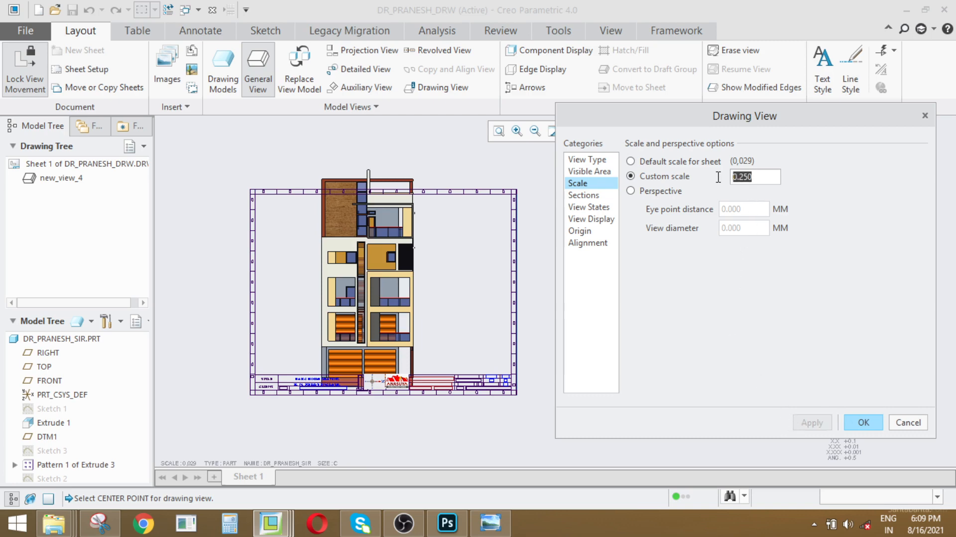
- Set the front view's custom scale to 0.20, check its fit above the title block, and accept the view settings
type(".2")
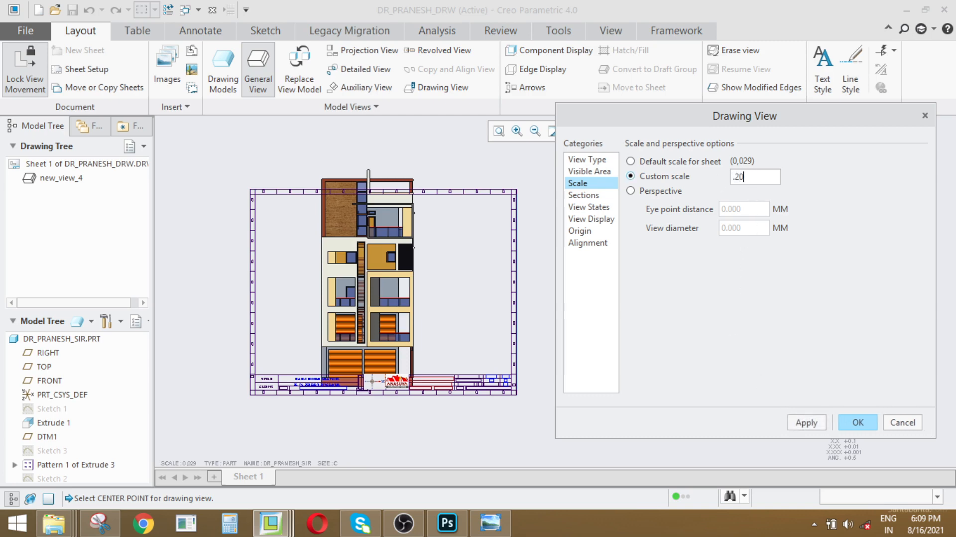
left_click(810, 422)
scroll(388, 344, "down", 5)
scroll(363, 328, "up", 5)
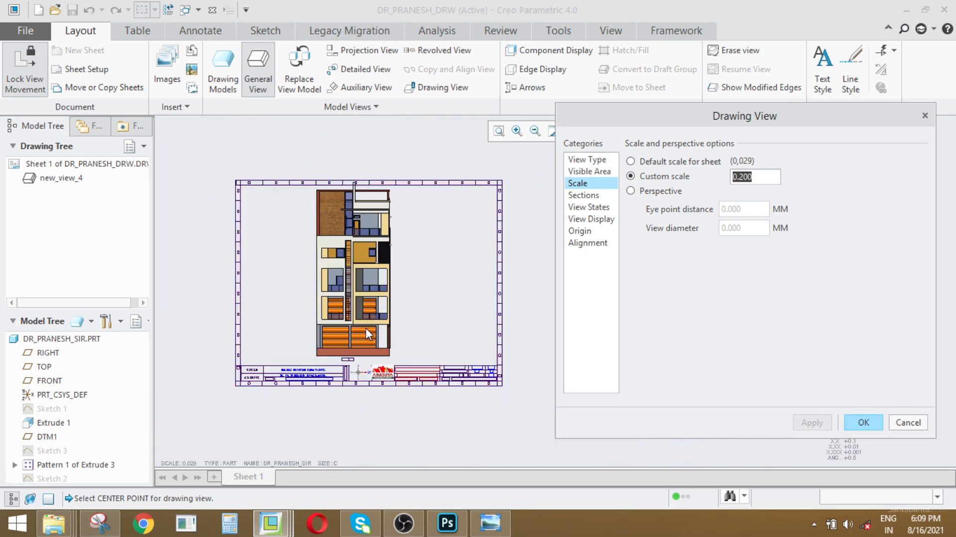
scroll(354, 232, "down", 3)
scroll(389, 226, "up", 3)
scroll(359, 393, "down", 4)
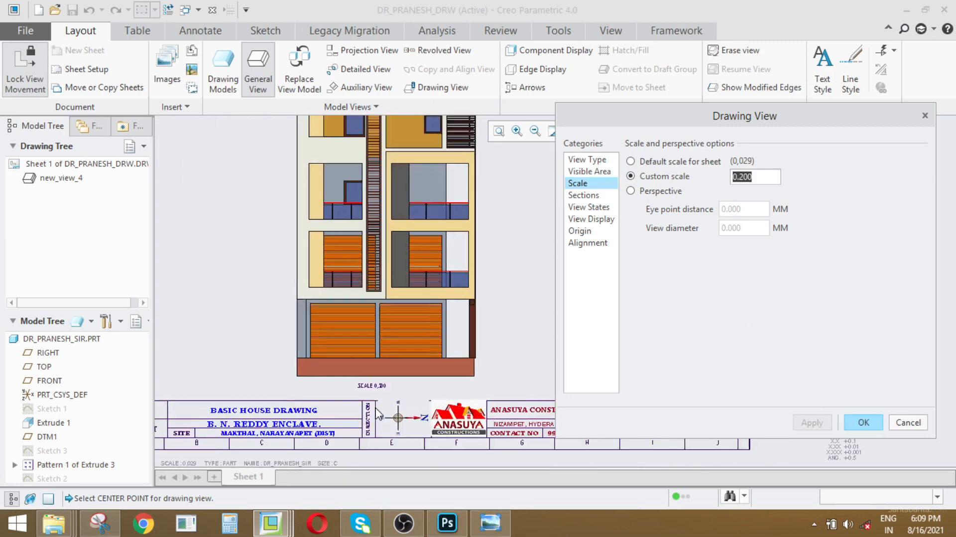
left_click(862, 422)
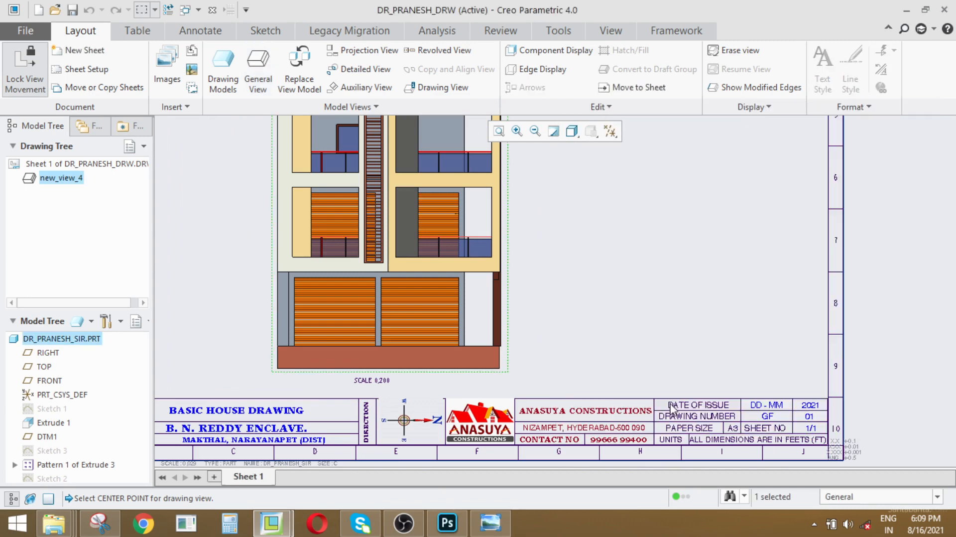
- Delete the scale note beneath the front view
scroll(342, 412, "down", 4)
left_click(409, 340)
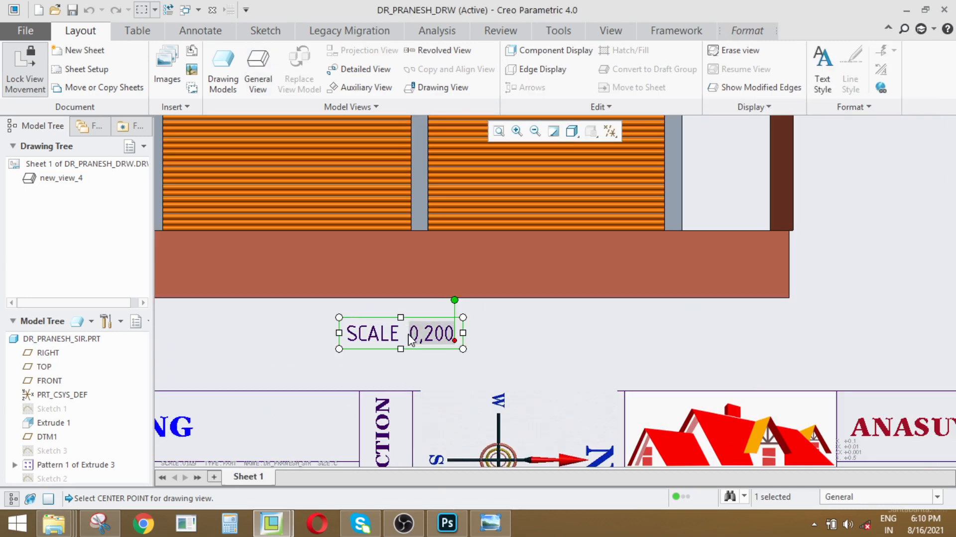
key("Delete")
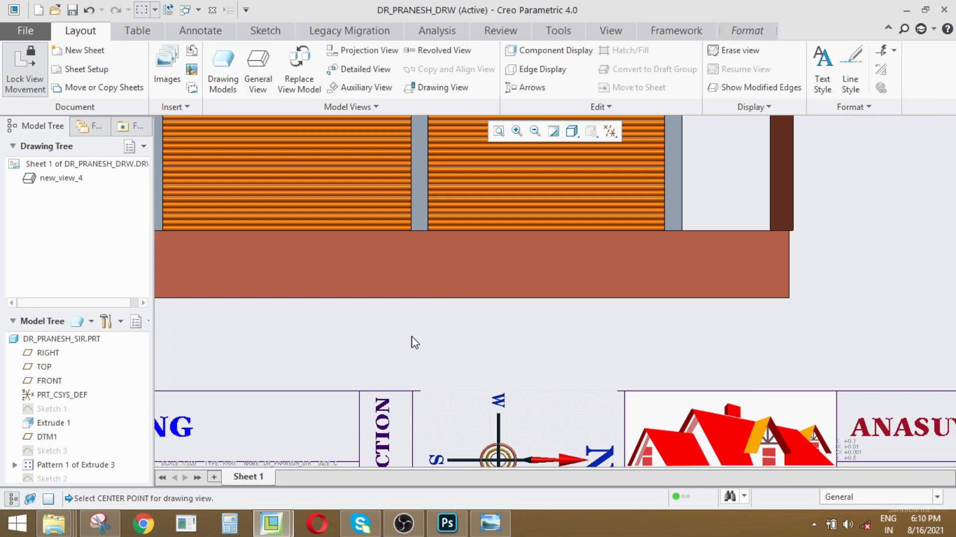
- Unlock view movement and shift the front view slightly down and to the right within the sheet border
scroll(418, 349, "up", 5)
left_click(455, 255)
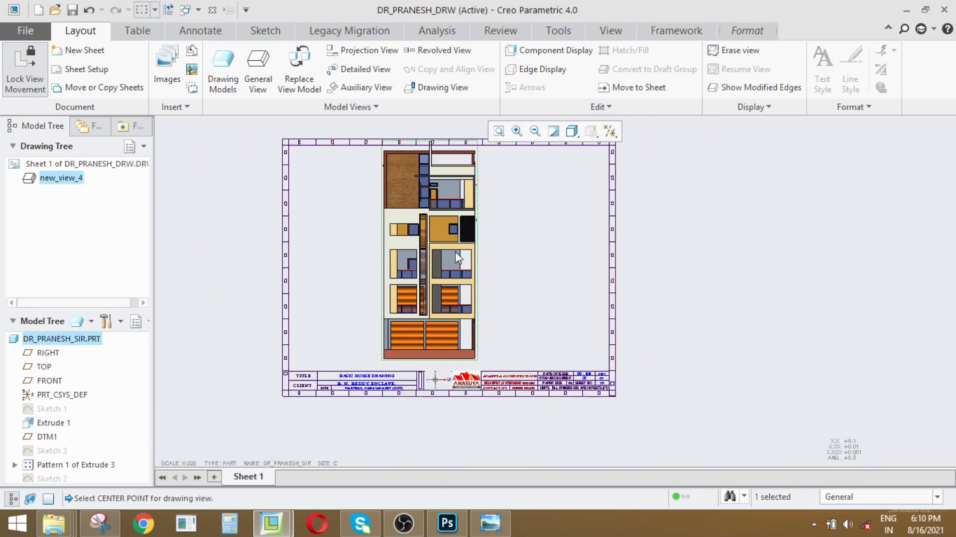
right_click(453, 252)
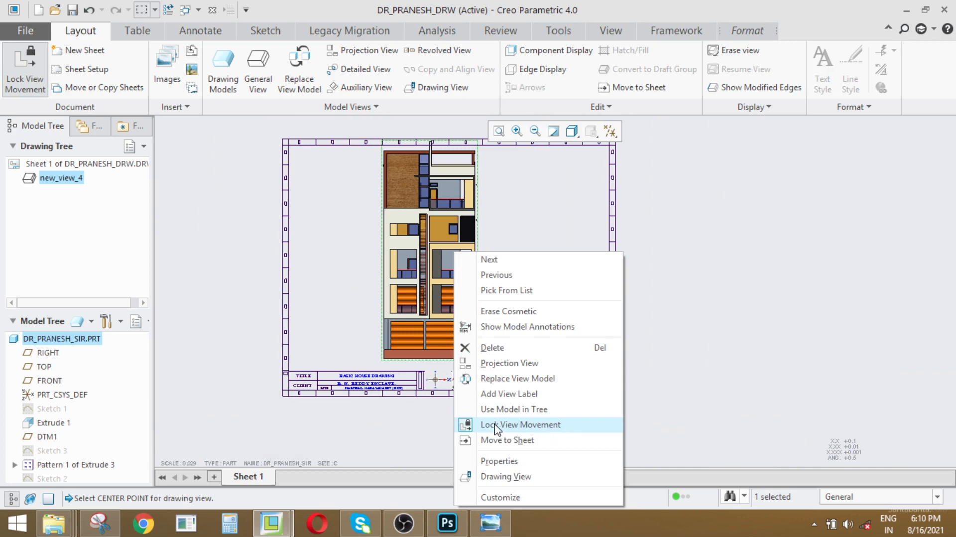
left_click(520, 424)
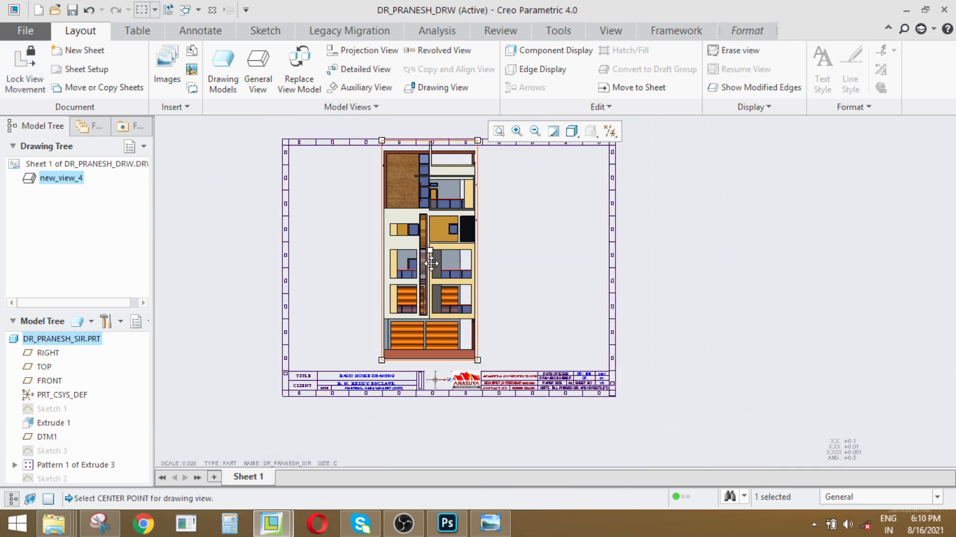
left_click_drag(432, 256, 438, 262)
left_click(513, 291)
- Examine the front view's placement relative to the sheet border and title block
scroll(513, 291, "up", 3)
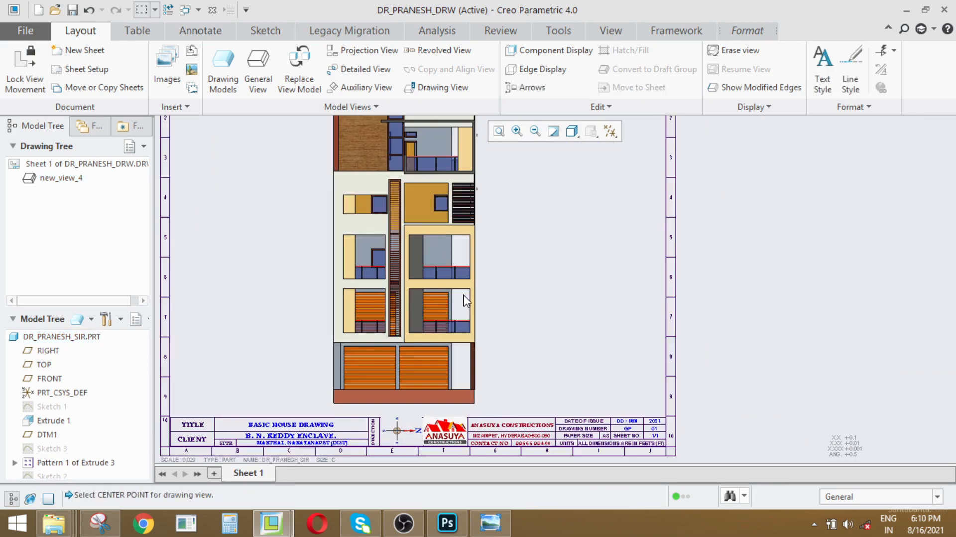
scroll(411, 321, "down", 2)
scroll(420, 259, "up", 5)
scroll(420, 256, "down", 5)
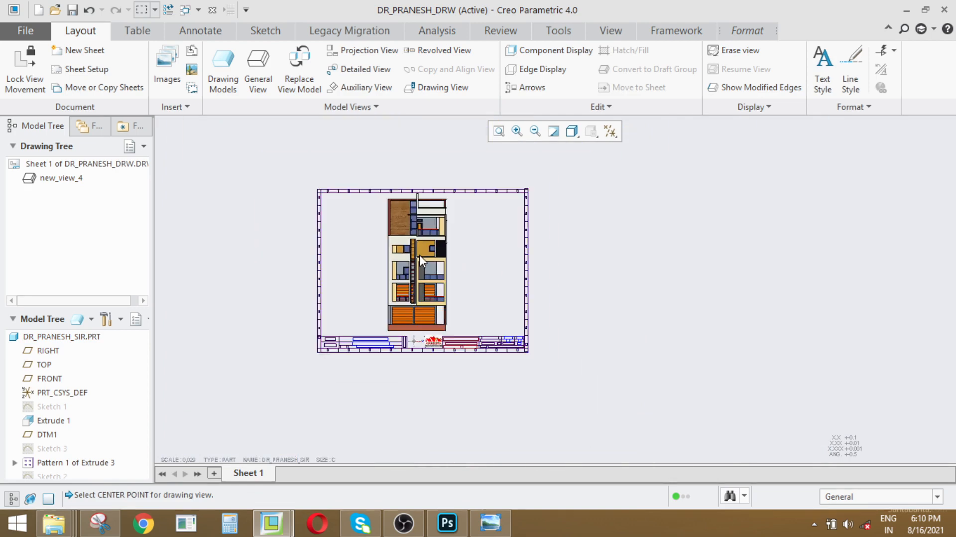
scroll(419, 256, "up", 4)
scroll(419, 257, "down", 3)
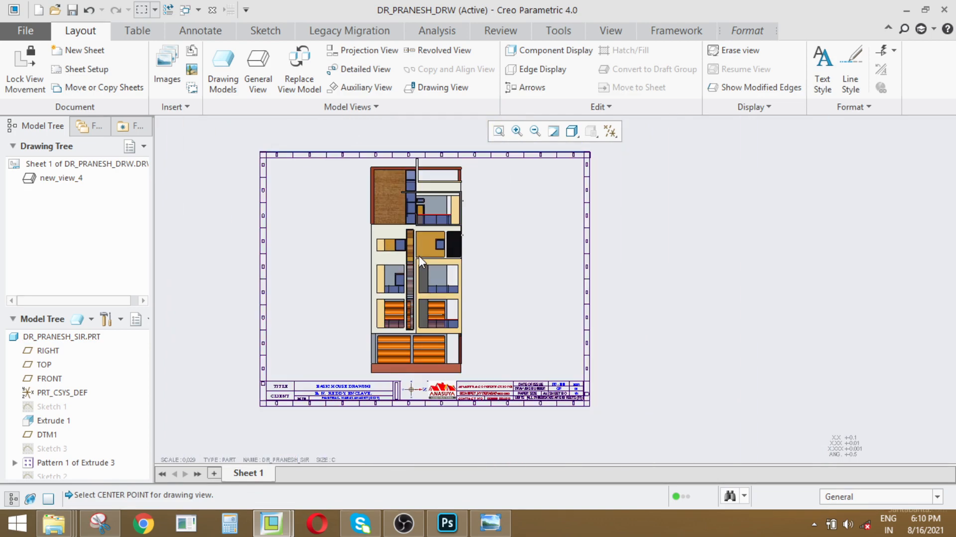
scroll(409, 291, "up", 4)
scroll(408, 291, "down", 3)
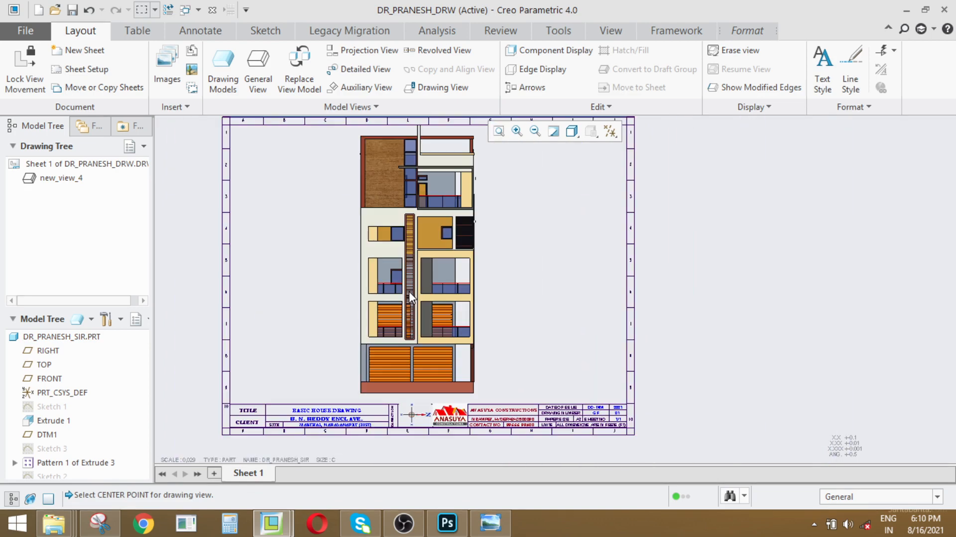
scroll(406, 298, "up", 2)
scroll(432, 294, "down", 5)
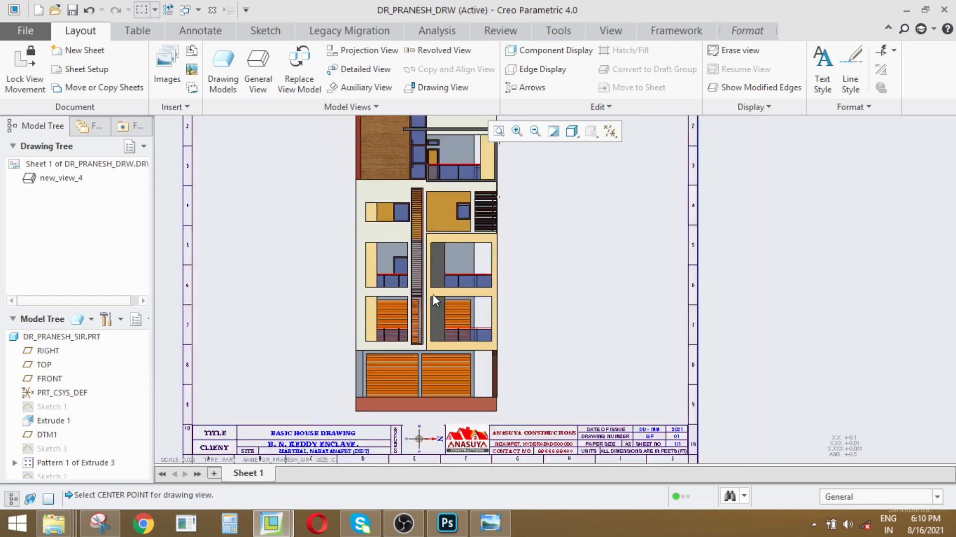
scroll(408, 255, "up", 3)
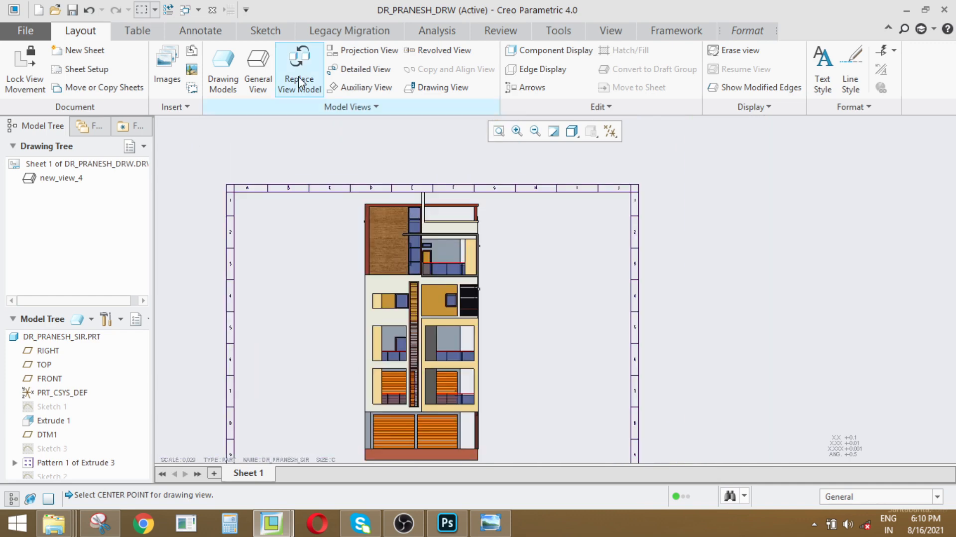
- Dimension the thickness of the roof frame's left vertical member, placing the dimension above the top of the building
left_click(198, 32)
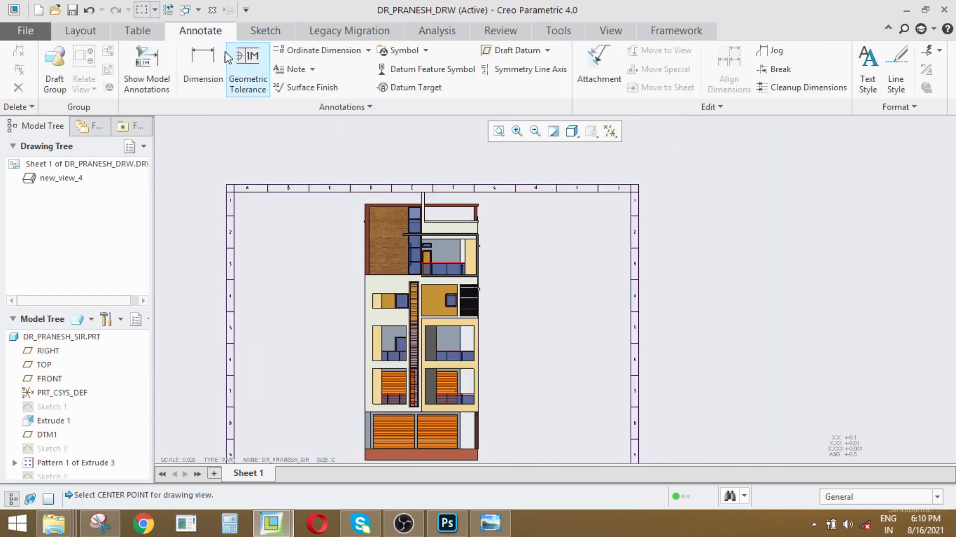
left_click(202, 64)
scroll(354, 209, "up", 4)
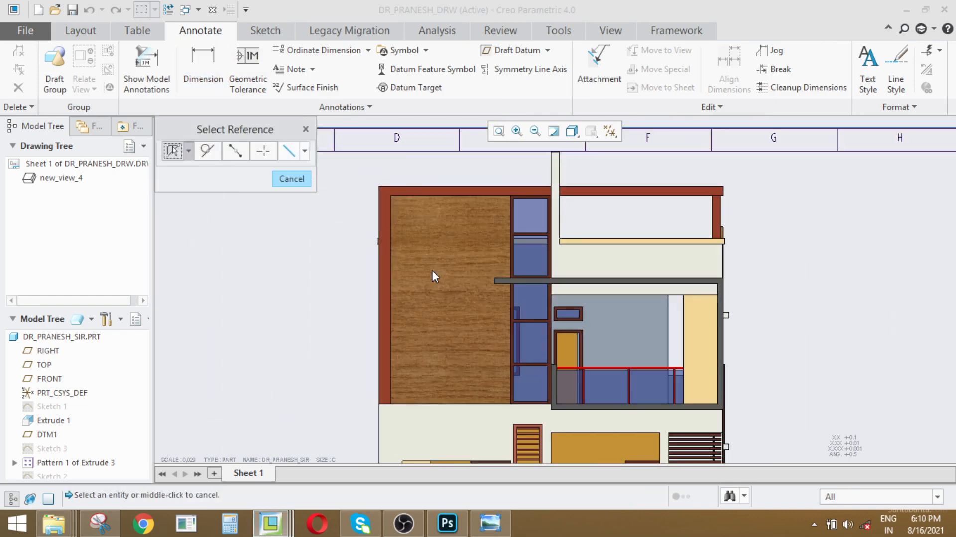
scroll(582, 243, "up", 4)
scroll(551, 266, "down", 4)
scroll(393, 257, "up", 6)
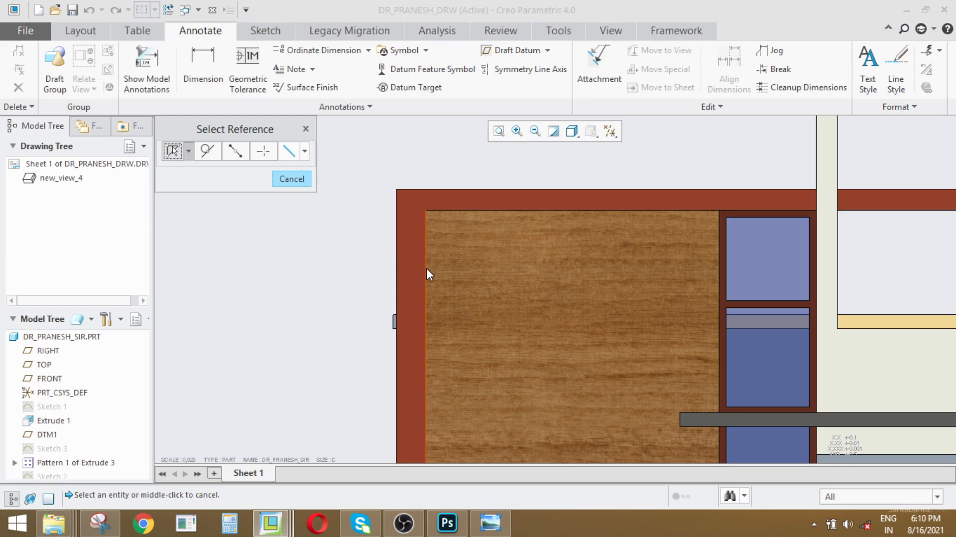
left_click(425, 268)
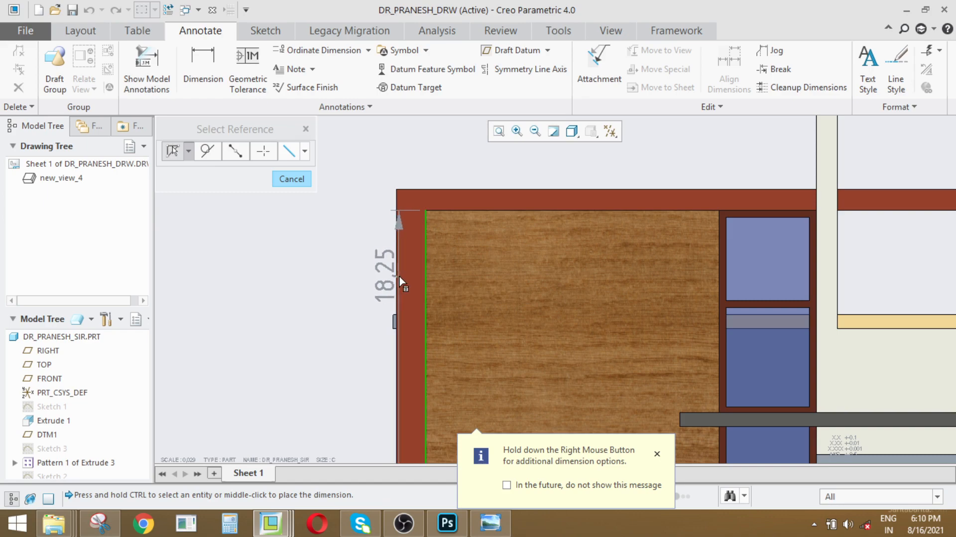
scroll(384, 278, "down", 3)
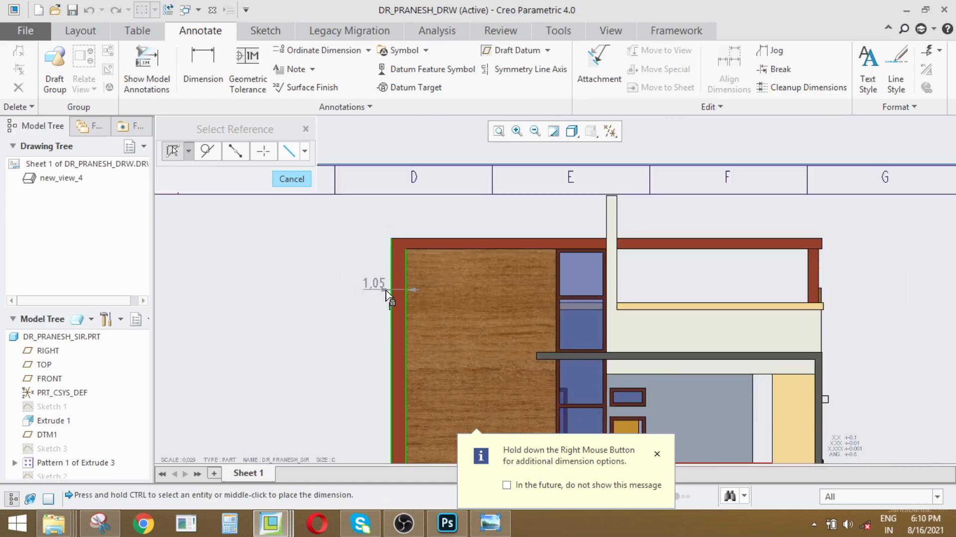
scroll(376, 273, "up", 1)
scroll(371, 261, "down", 2)
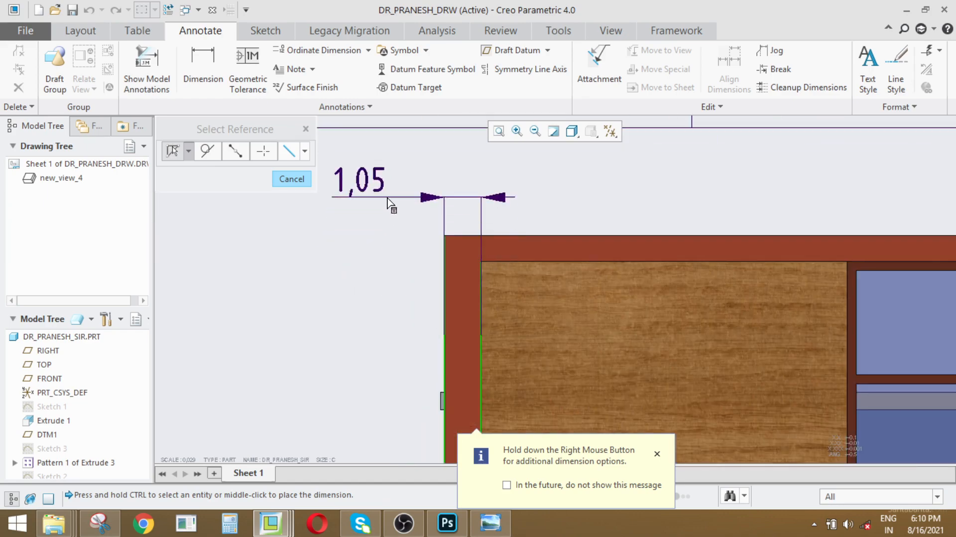
middle_click(383, 190)
middle_click(373, 217)
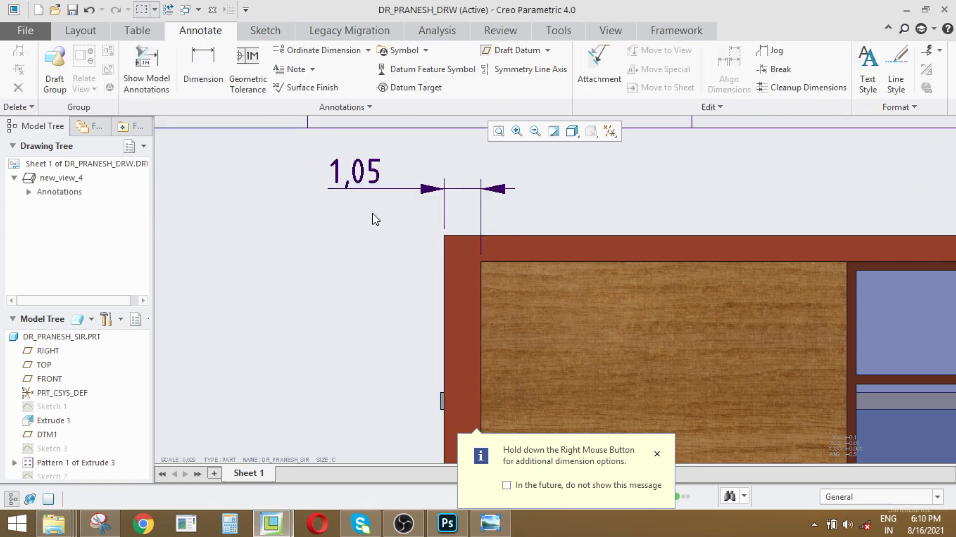
- Set the precision of the frame thickness dimension to 0 decimal places
left_click(361, 185)
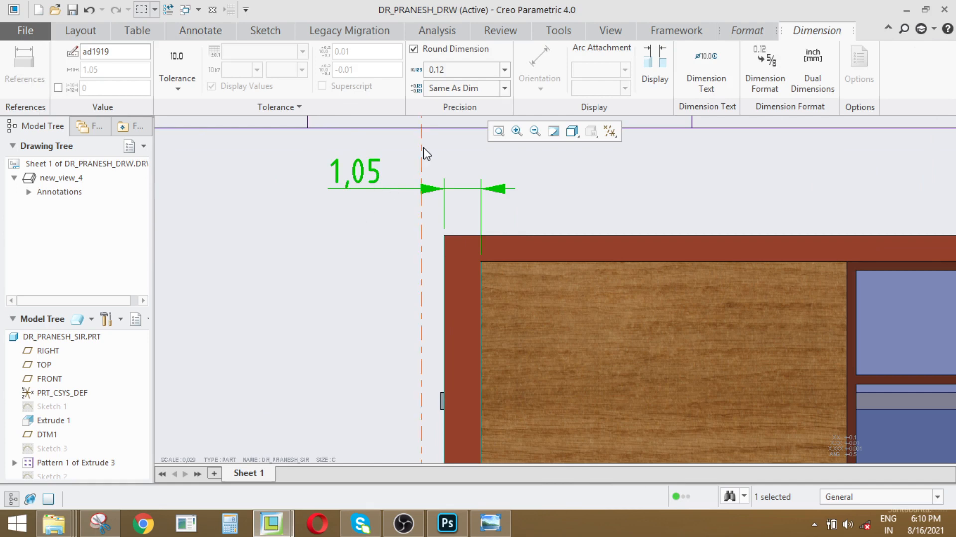
left_click(337, 228)
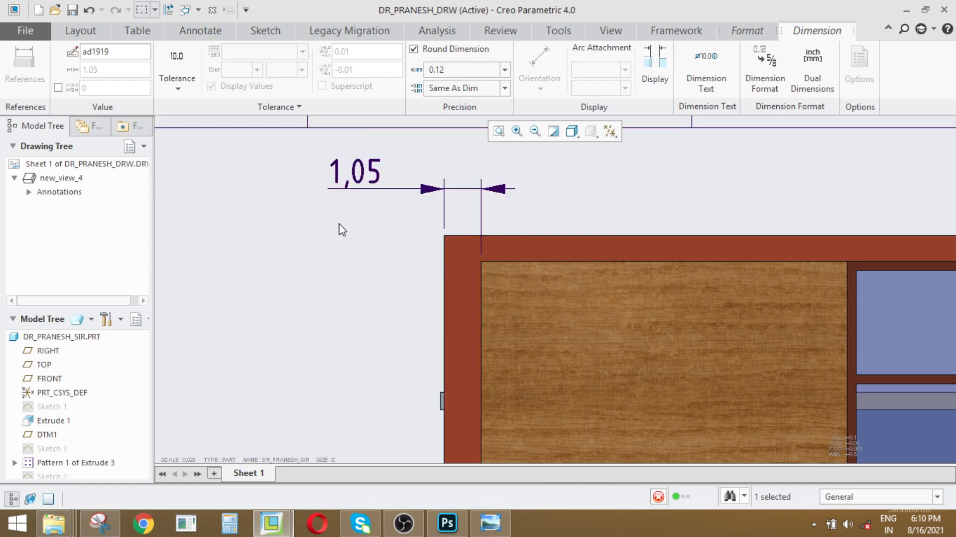
left_click(339, 176)
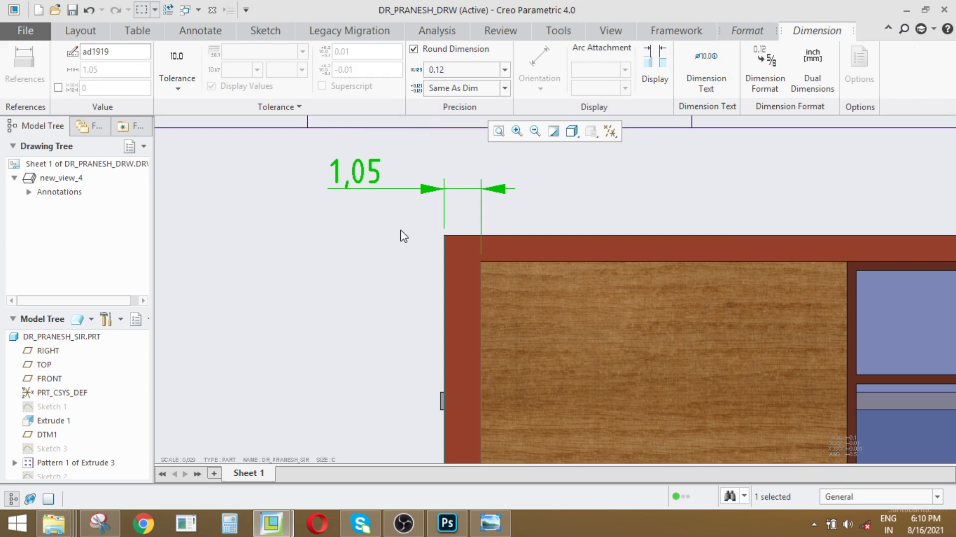
left_click(350, 246)
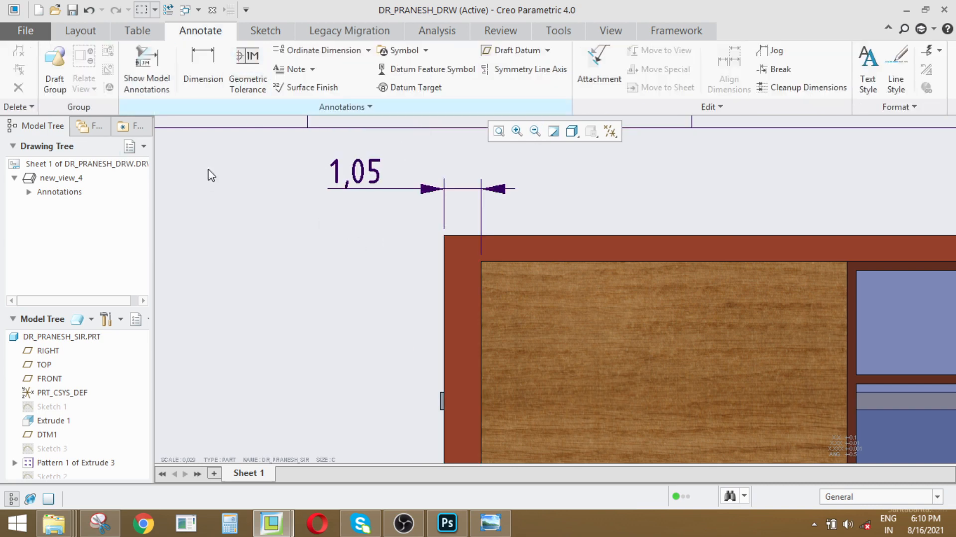
left_click(362, 175)
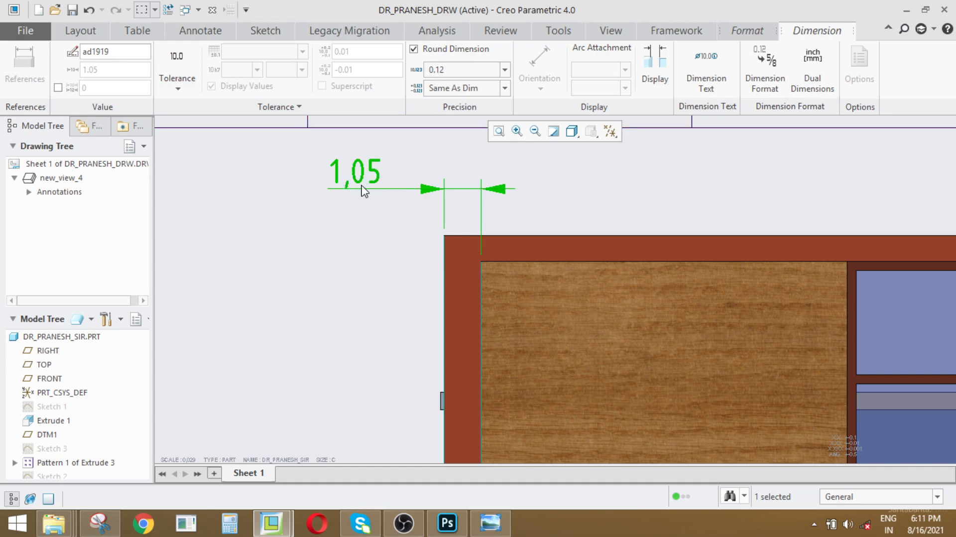
left_click(482, 71)
left_click(438, 81)
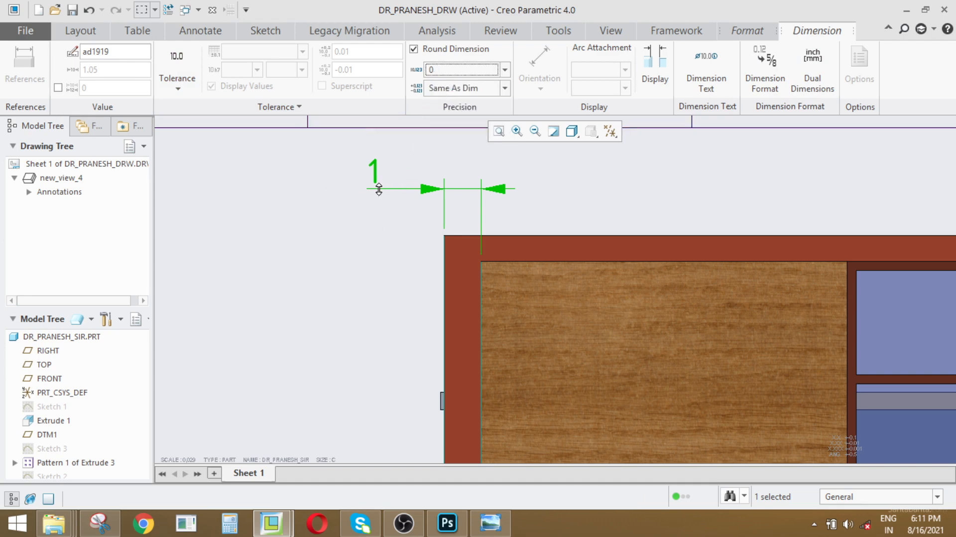
left_click(333, 253)
- Dimension the width of the wooden panel between its left and right edges, placing the dimension above the roof frame
scroll(326, 226, "up", 3)
scroll(329, 228, "down", 2)
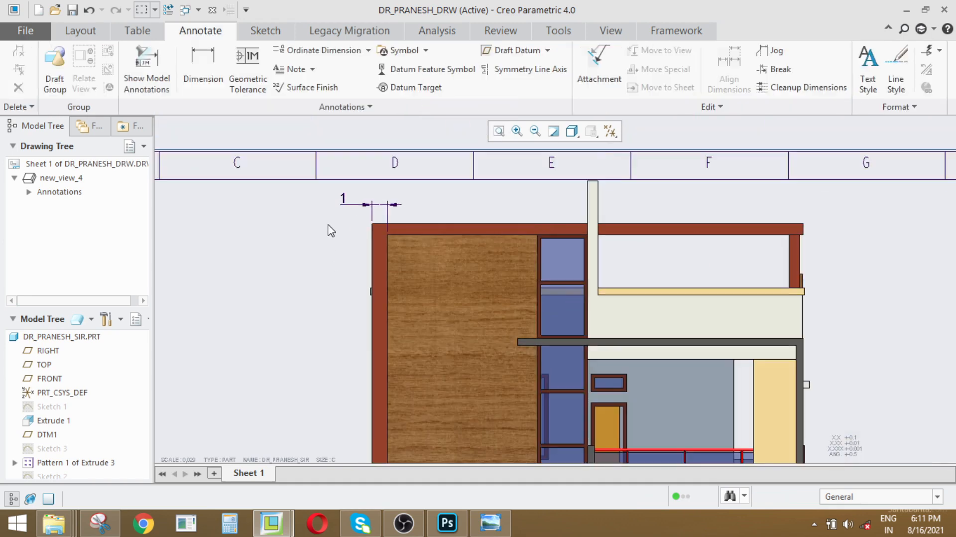
scroll(354, 207, "up", 2)
scroll(366, 217, "down", 3)
scroll(383, 205, "up", 3)
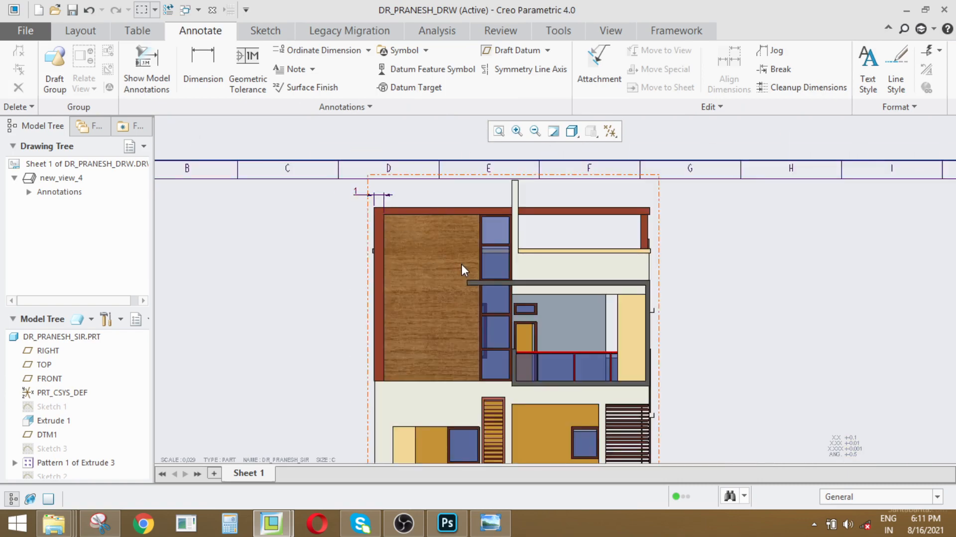
scroll(462, 263, "down", 2)
left_click(209, 73)
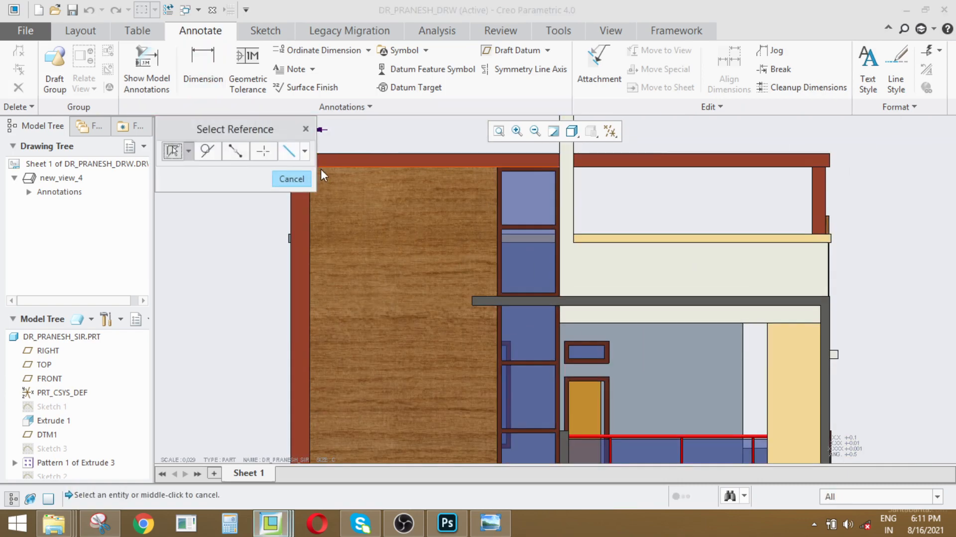
left_click(310, 219)
scroll(518, 328, "up", 2)
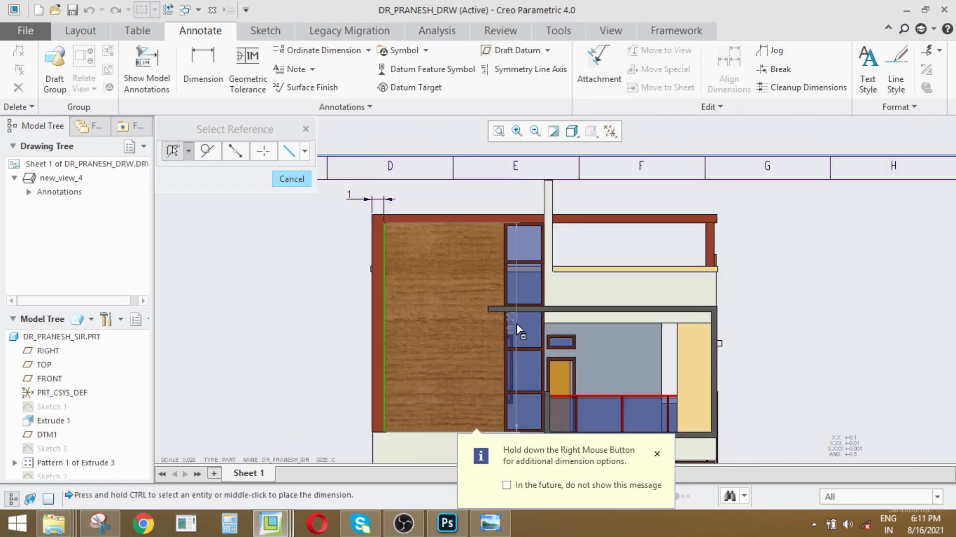
scroll(518, 328, "down", 4)
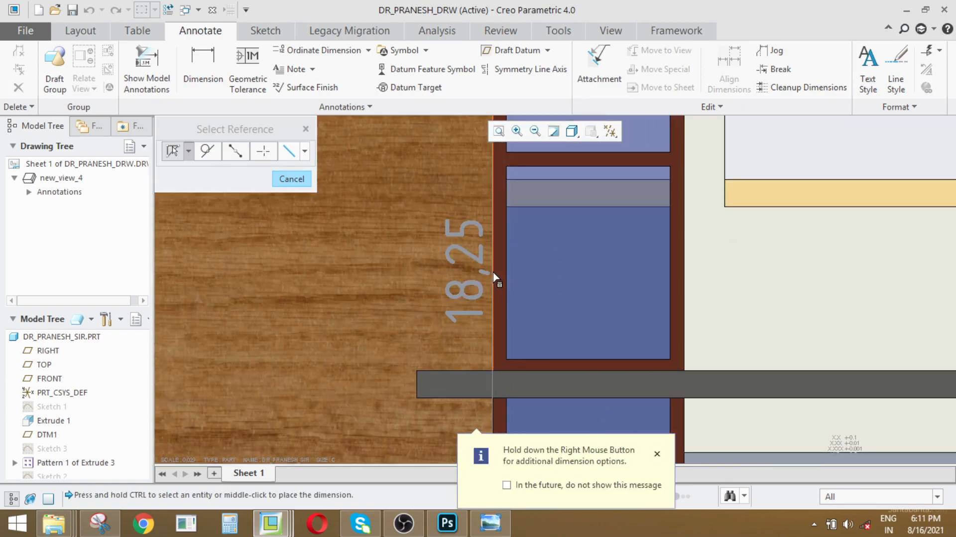
left_click(492, 277)
scroll(532, 313, "up", 3)
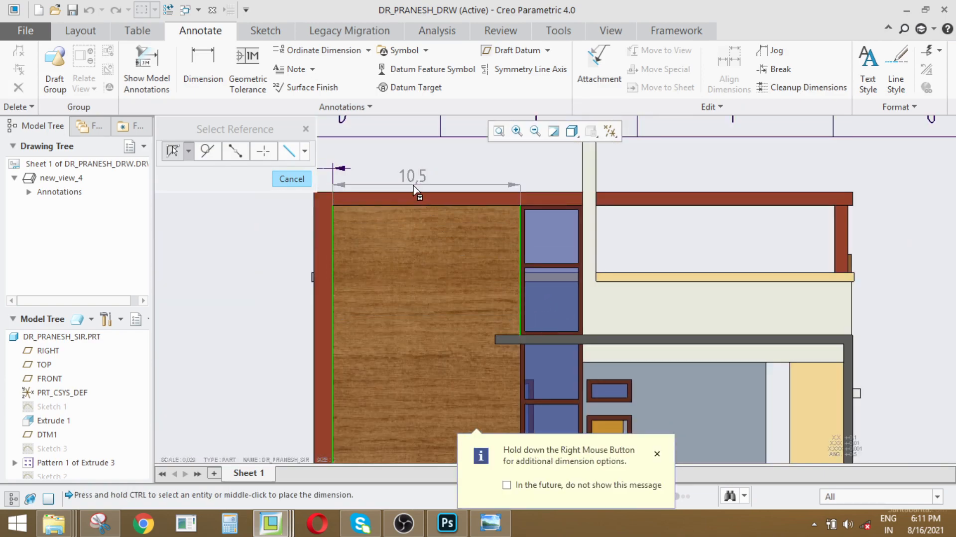
scroll(413, 188, "up", 2)
scroll(393, 177, "down", 4)
scroll(388, 174, "up", 2)
scroll(523, 193, "down", 2)
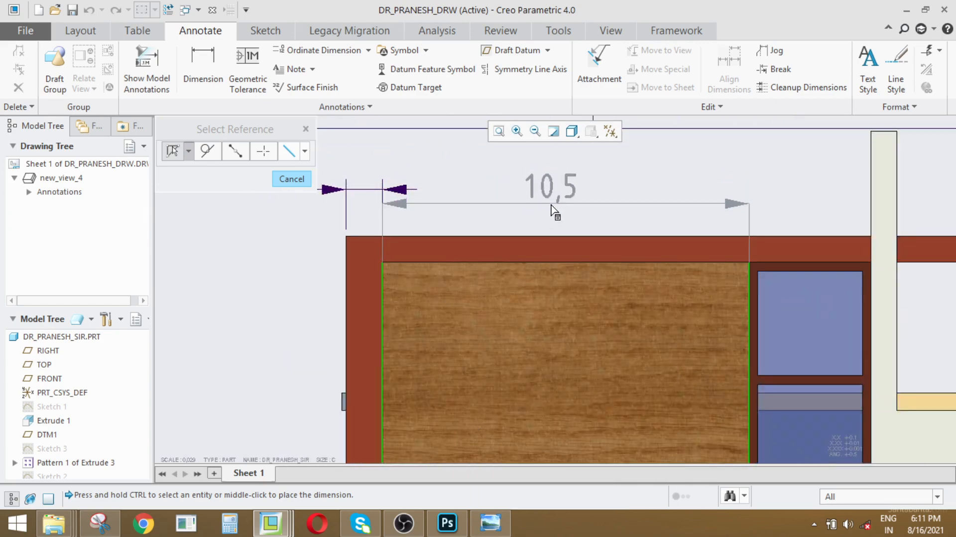
middle_click(552, 208)
- Dimension the width of the window column between the wooden panel and the cream vertical pillar, placing the dimension above the roof frame
scroll(653, 249, "up", 2)
scroll(626, 257, "down", 2)
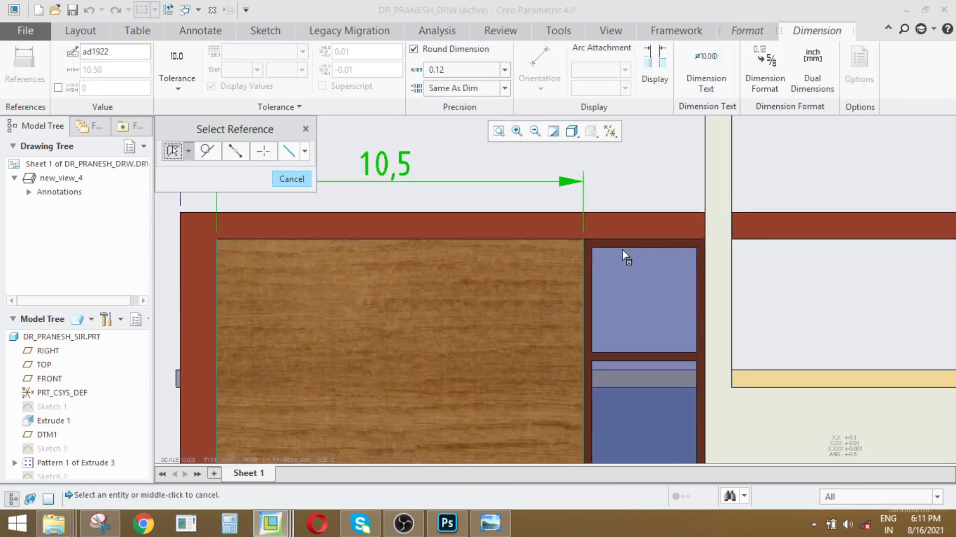
scroll(574, 258, "down", 3)
left_click(559, 262)
scroll(474, 248, "up", 2)
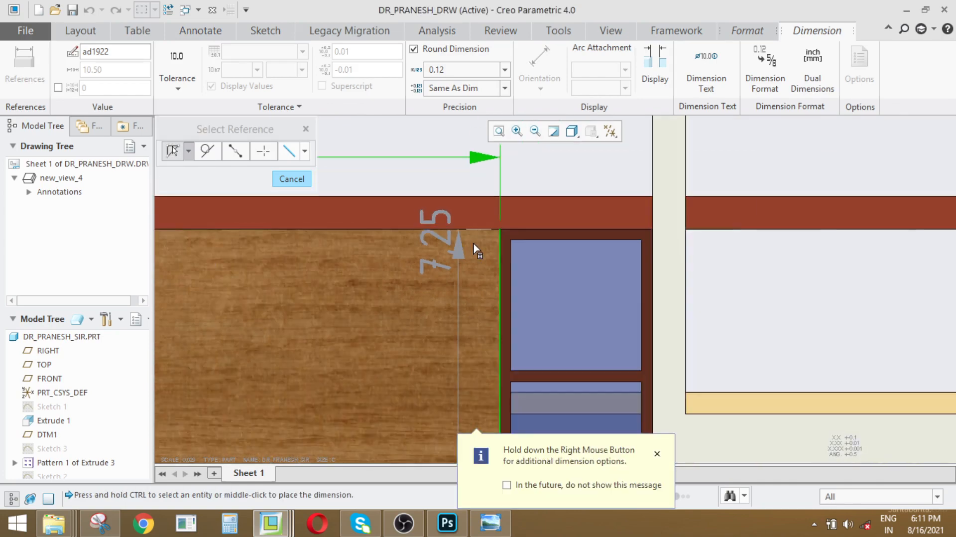
scroll(597, 264, "down", 3)
left_click(616, 270, "ctrl")
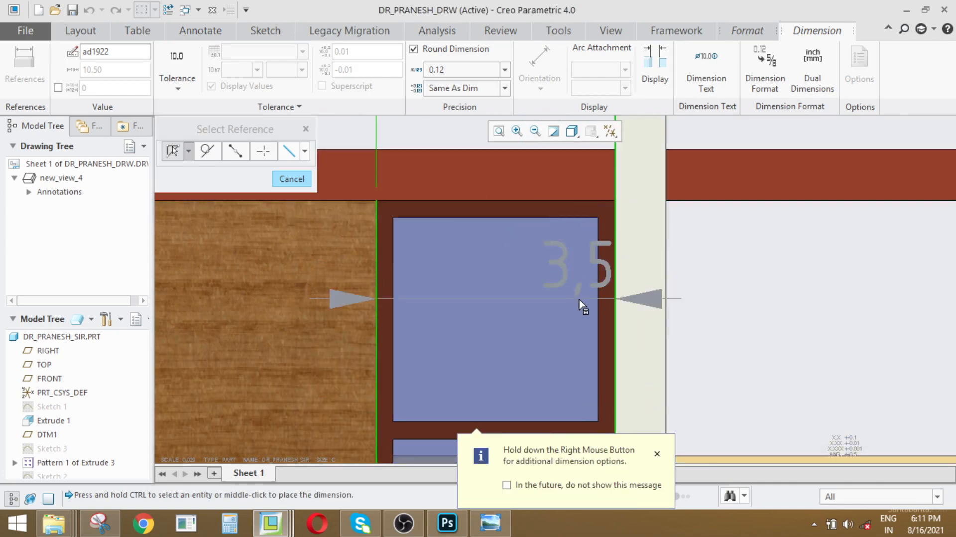
scroll(579, 302, "up", 2)
scroll(566, 256, "down", 3)
scroll(531, 220, "up", 1)
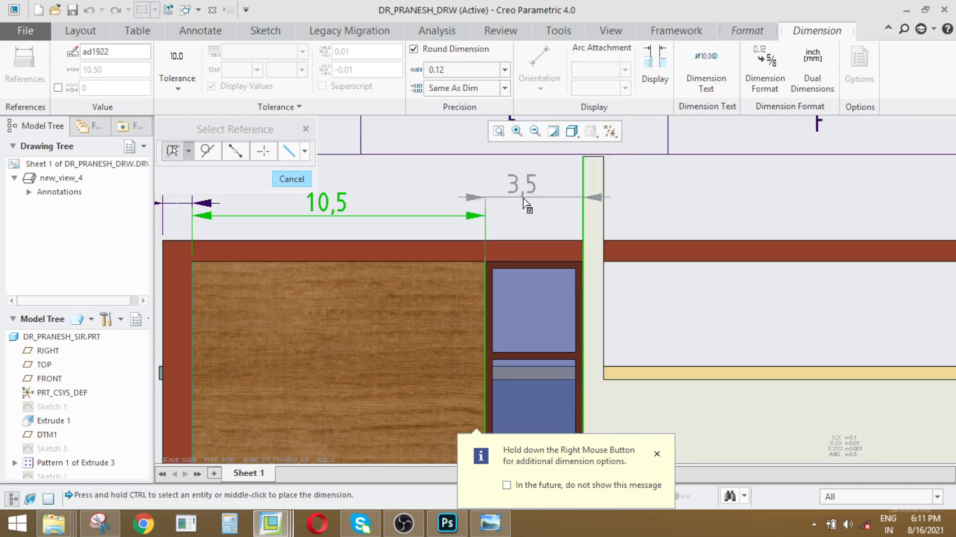
middle_click(532, 199)
- Dimension the thickness of the cream vertical pillar, placing the dimension to the right of its upper end
scroll(531, 199, "up", 2)
scroll(558, 197, "down", 5)
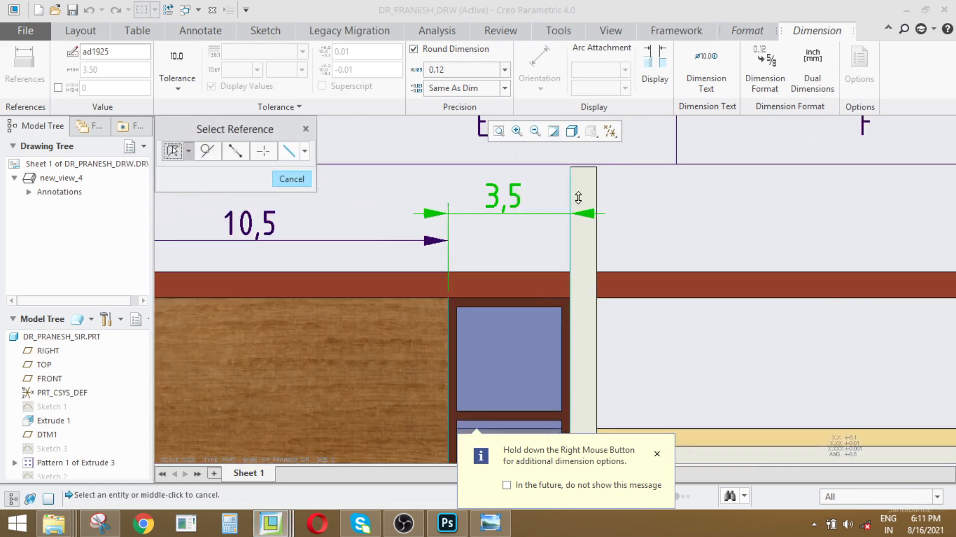
left_click(563, 197)
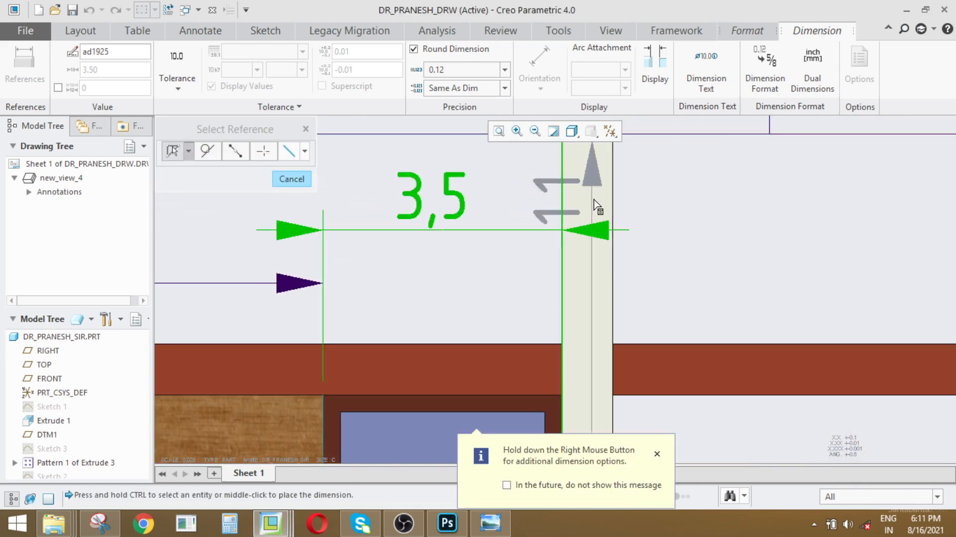
left_click(612, 202)
scroll(613, 261, "up", 2)
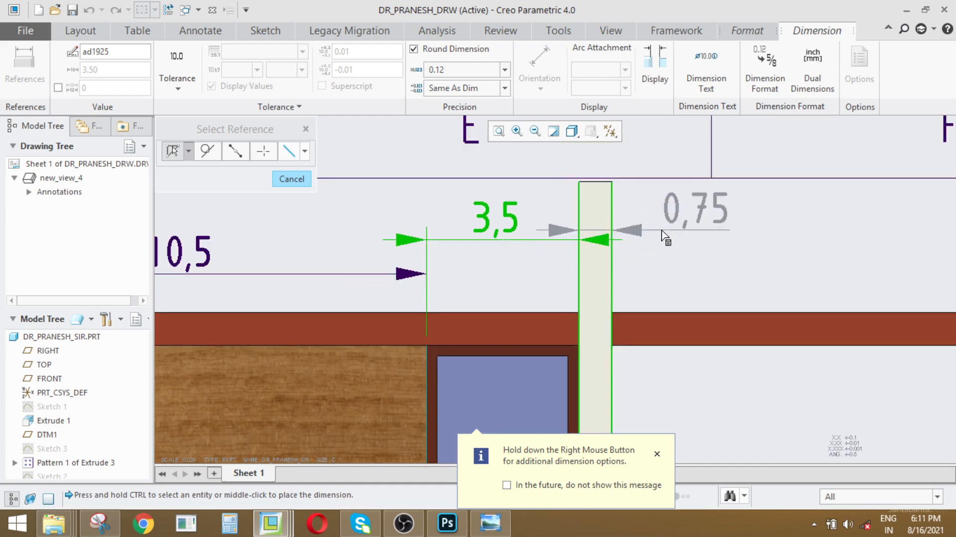
middle_click(677, 221)
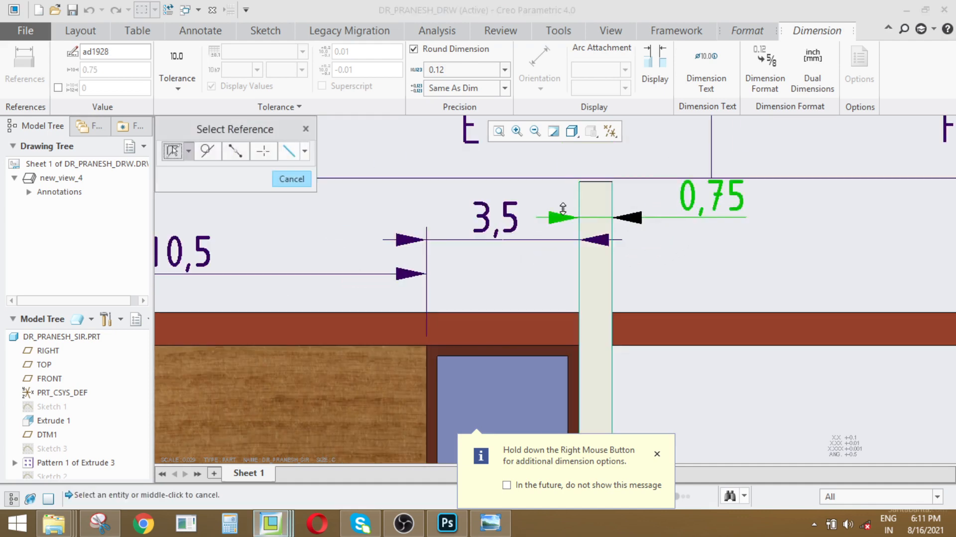
- Dimension the distance from the pillar's right edge to the roof frame's right end, placing it above the roof, and finish dimensioning
scroll(464, 188, "up", 4)
scroll(464, 189, "down", 2)
scroll(498, 214, "up", 2)
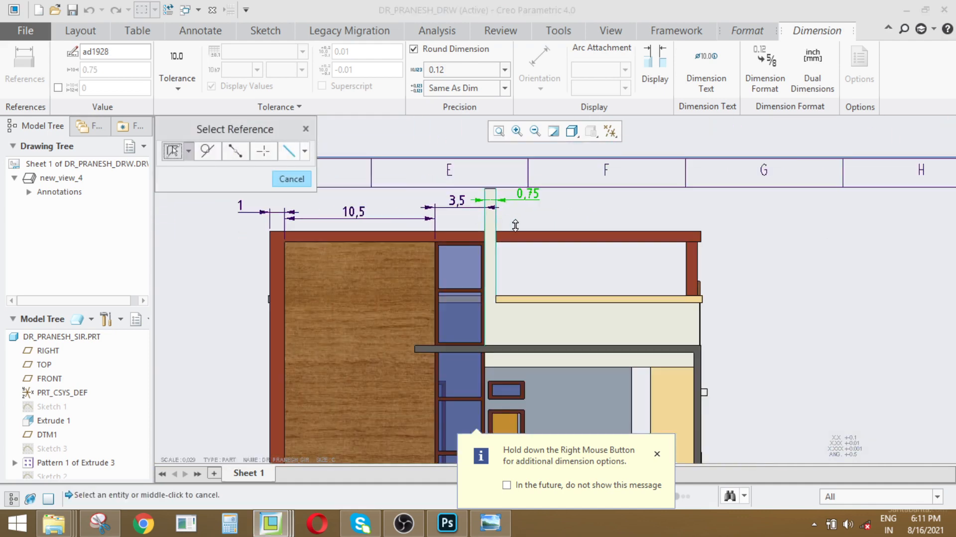
scroll(499, 222, "down", 4)
left_click(488, 218)
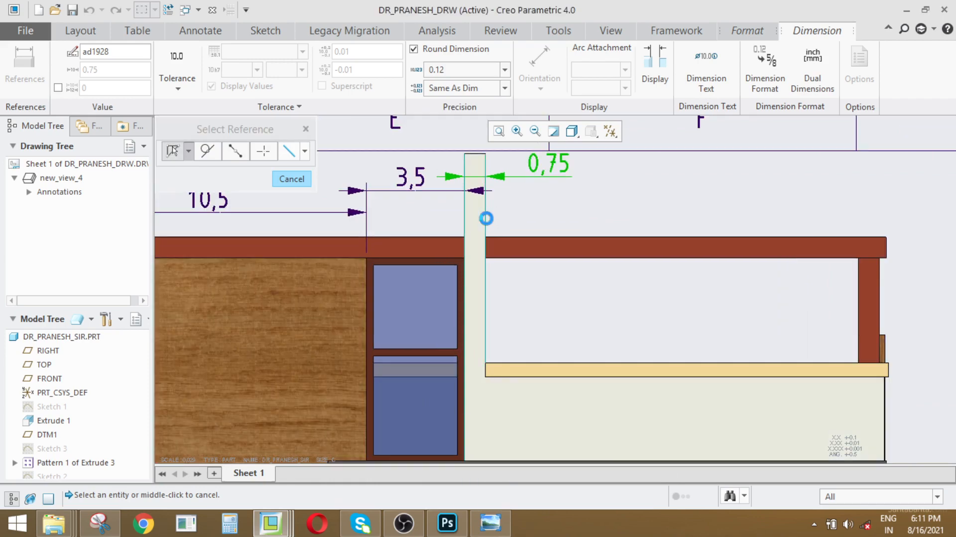
scroll(486, 217, "up", 2)
scroll(655, 213, "down", 4)
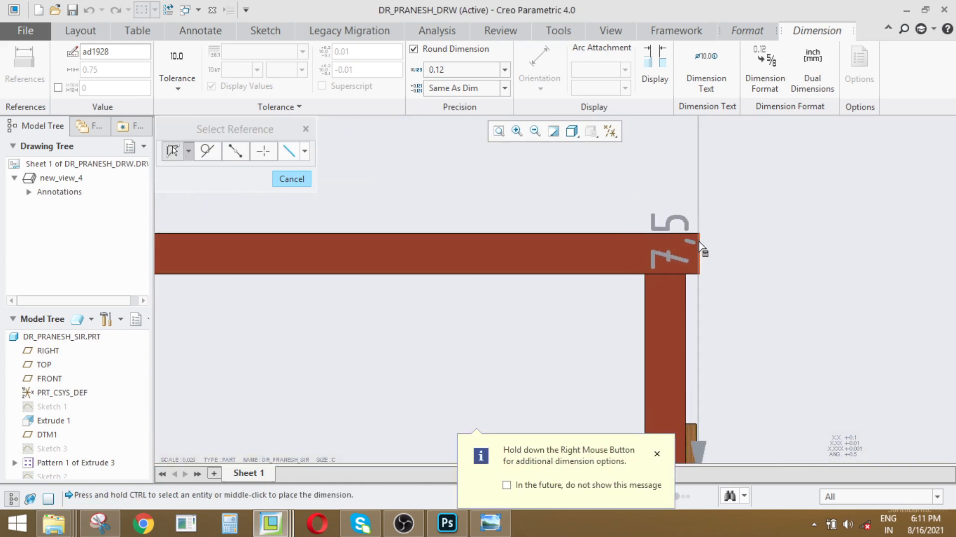
scroll(701, 262, "up", 2)
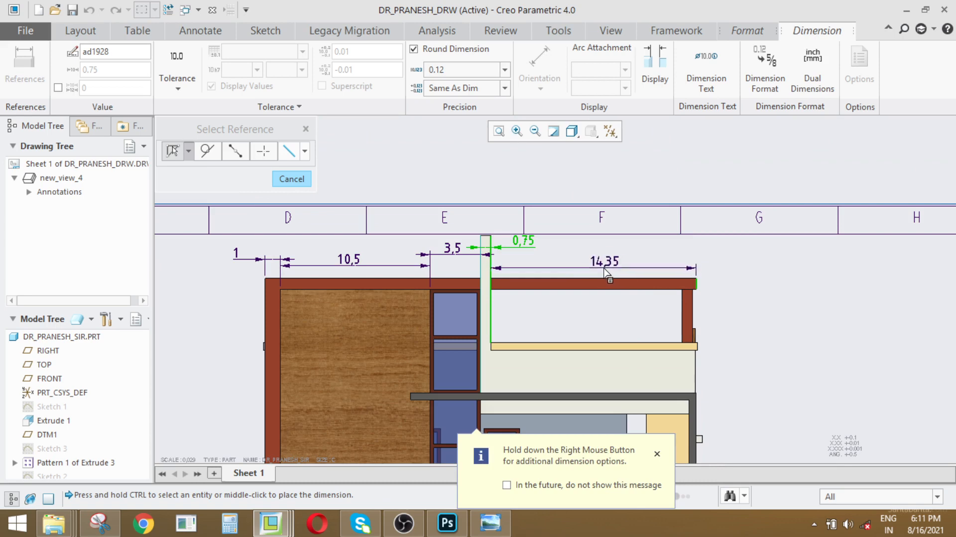
middle_click(617, 265)
scroll(538, 213, "up", 2)
scroll(539, 212, "down", 4)
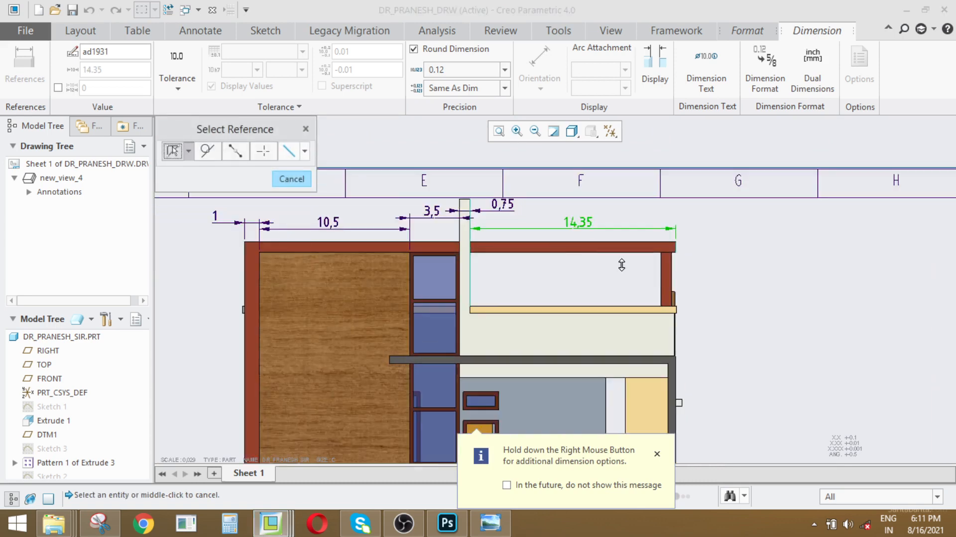
scroll(598, 271, "up", 2)
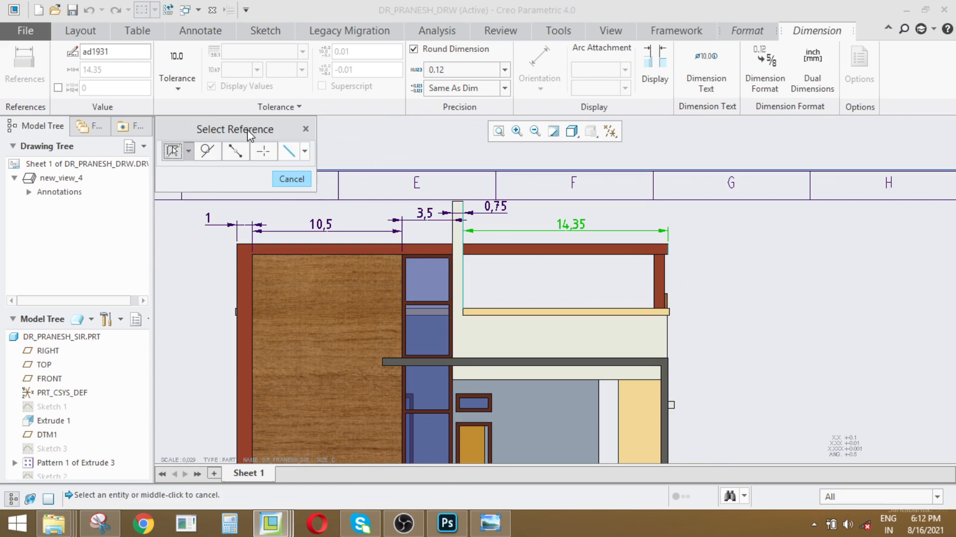
left_click_drag(248, 133, 266, 127)
left_click(309, 173)
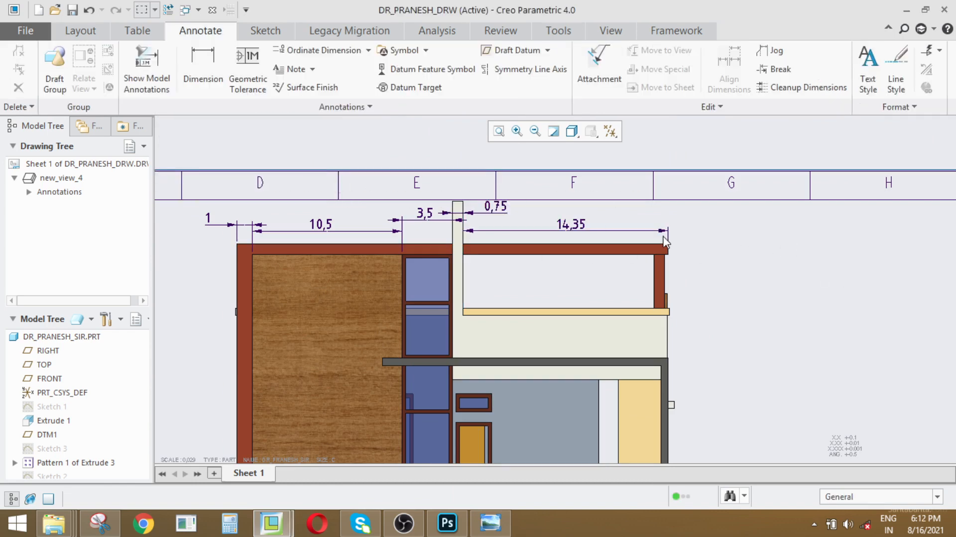
- Change all five dimensions above the roof frame to fractional format
scroll(634, 299, "down", 2)
scroll(323, 255, "up", 5)
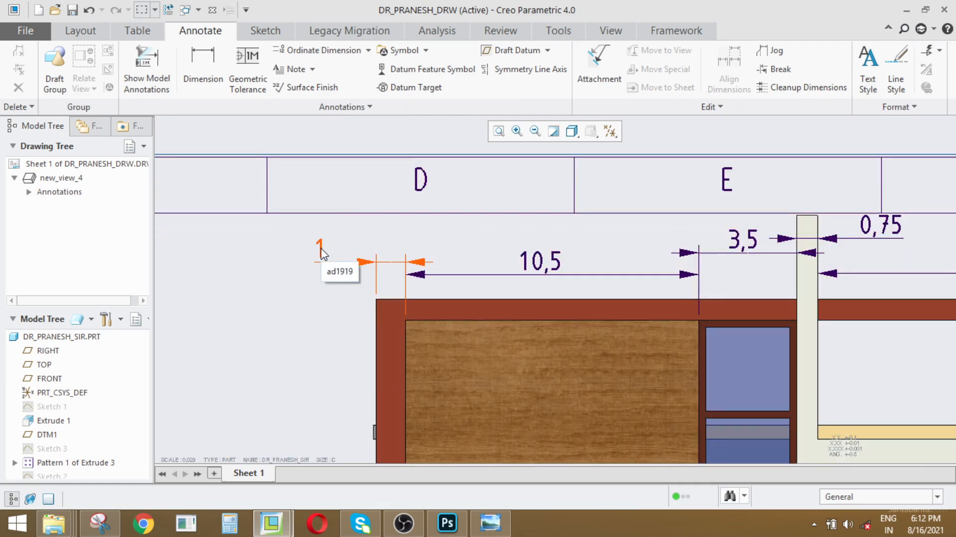
left_click(320, 257)
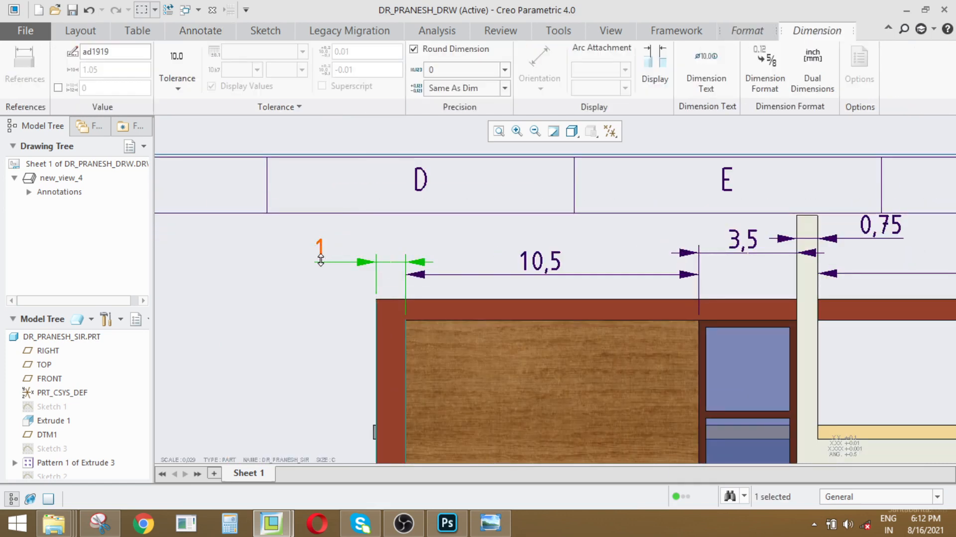
left_click(544, 273, "ctrl")
scroll(572, 269, "down", 2)
scroll(597, 264, "up", 2)
left_click(486, 254, "ctrl")
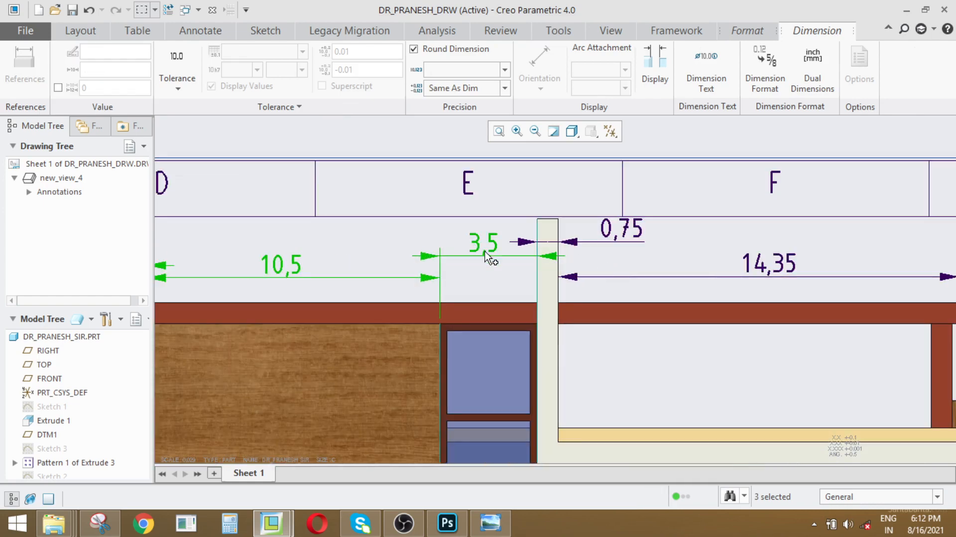
left_click(622, 247, "ctrl")
left_click(785, 270, "ctrl")
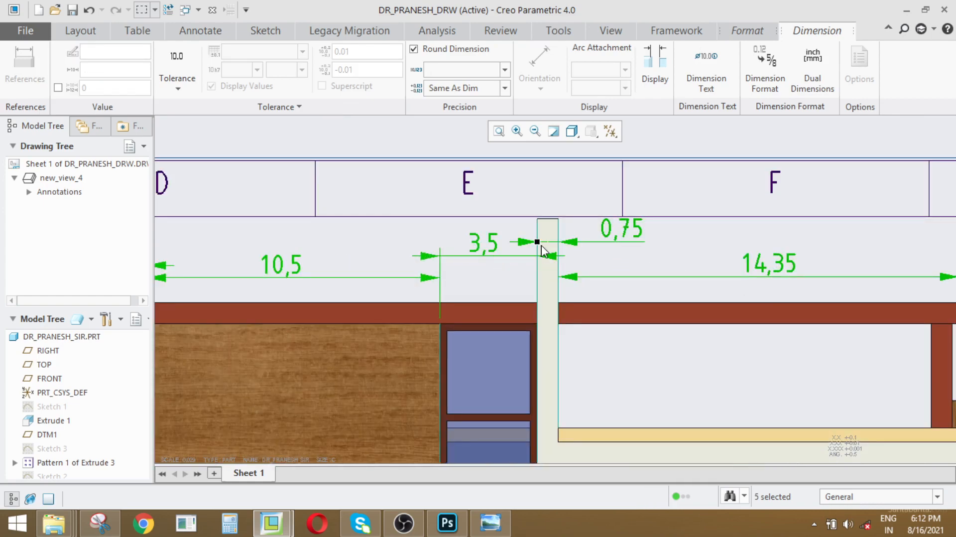
scroll(512, 267, "down", 2)
scroll(512, 267, "up", 1)
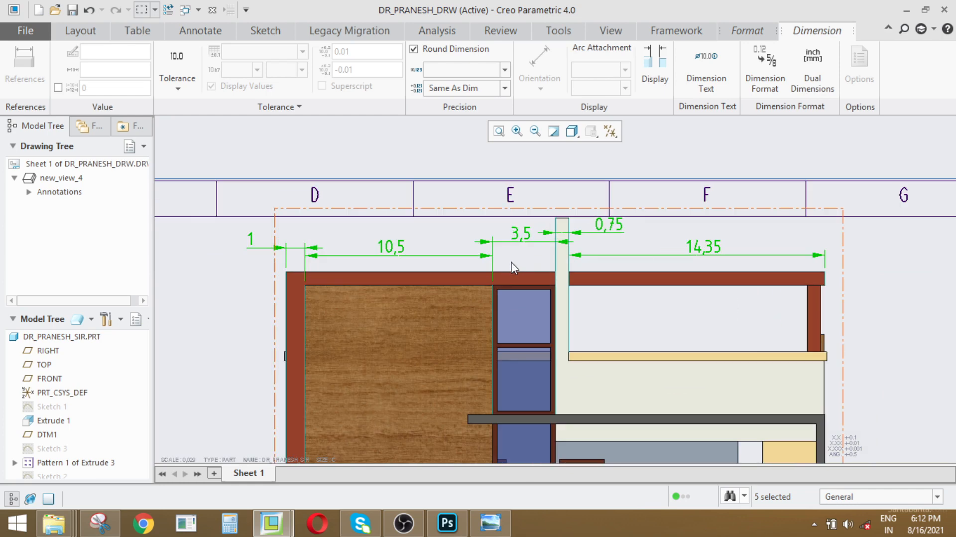
left_click(771, 71)
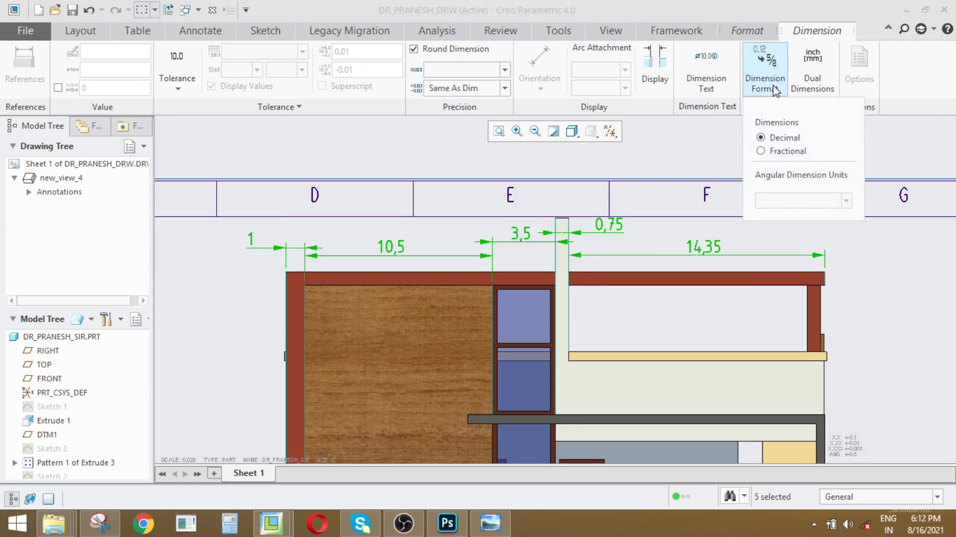
left_click(762, 151)
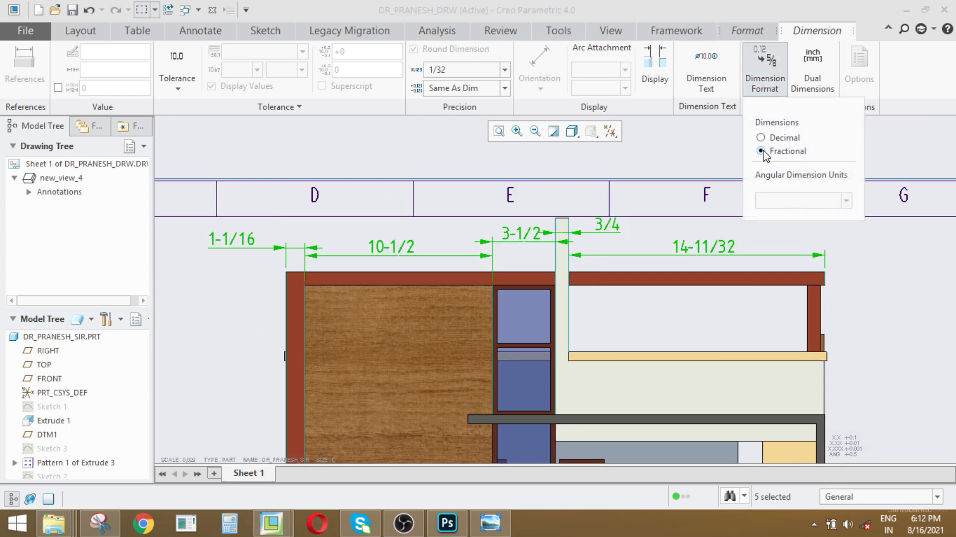
left_click(869, 244)
scroll(796, 247, "up", 1)
scroll(508, 258, "down", 2)
scroll(413, 263, "up", 1)
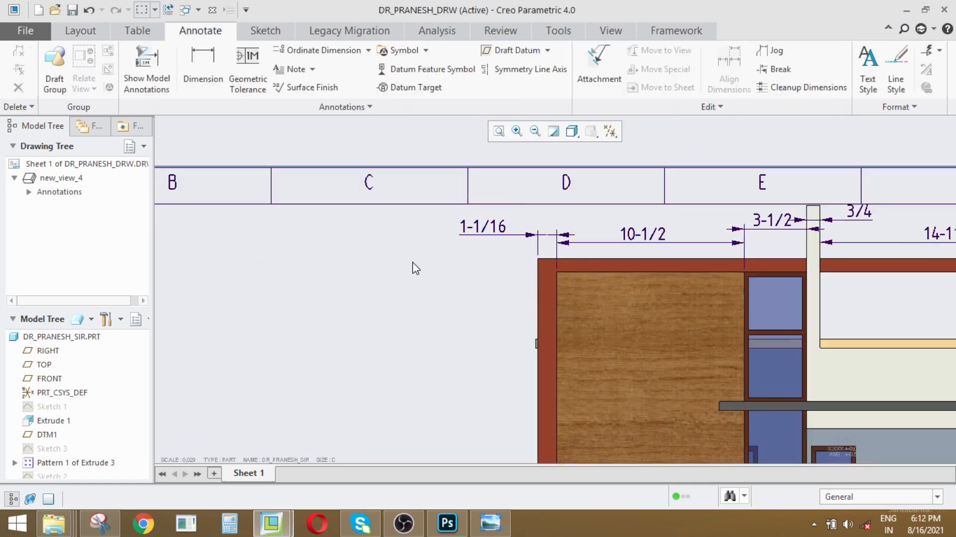
- Set the roof frame's left member thickness dimension back to decimal format with 0 decimal places
scroll(506, 237, "down", 2)
left_click(423, 213)
left_click_drag(423, 213, 410, 187)
left_click(356, 261)
scroll(356, 261, "up", 2)
left_click(397, 214)
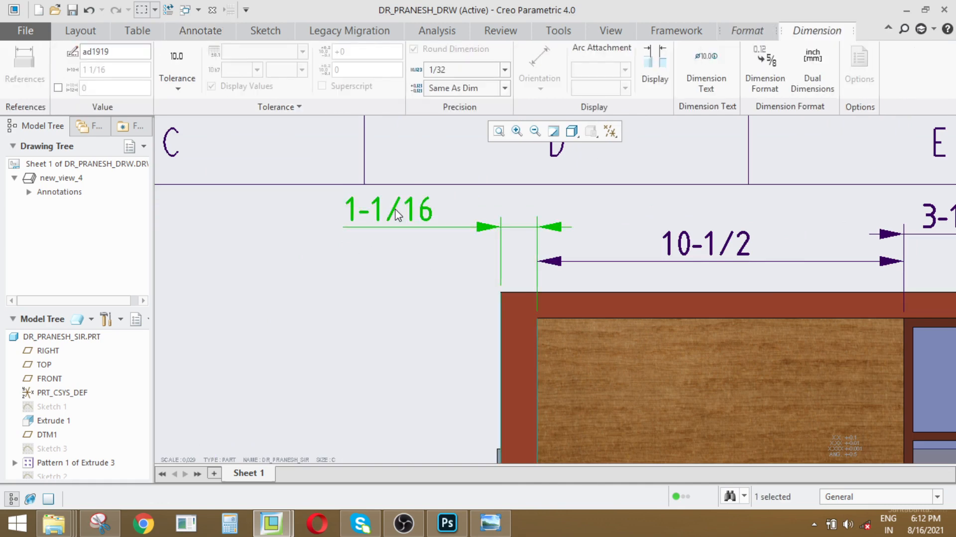
left_click(765, 82)
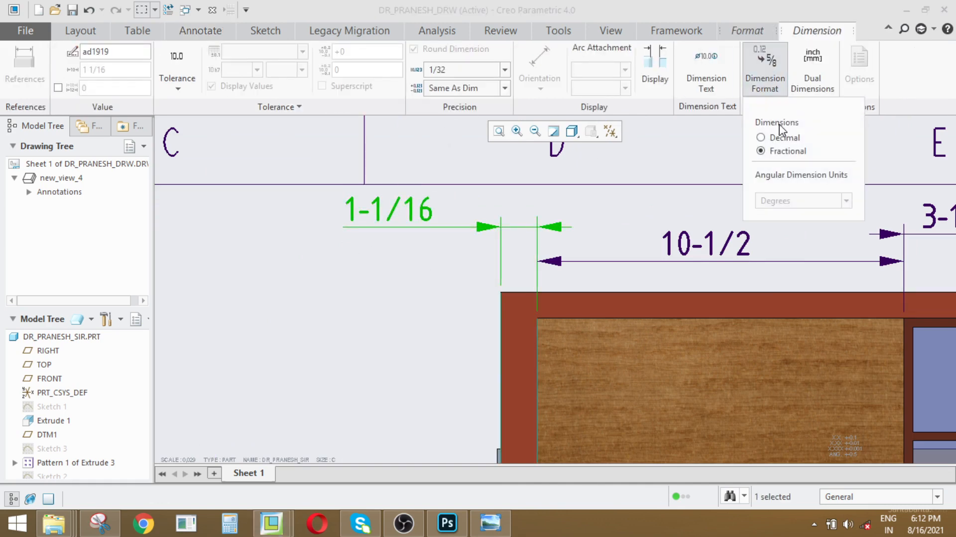
left_click(454, 69)
left_click(443, 81)
left_click(407, 275)
scroll(448, 268, "up", 2)
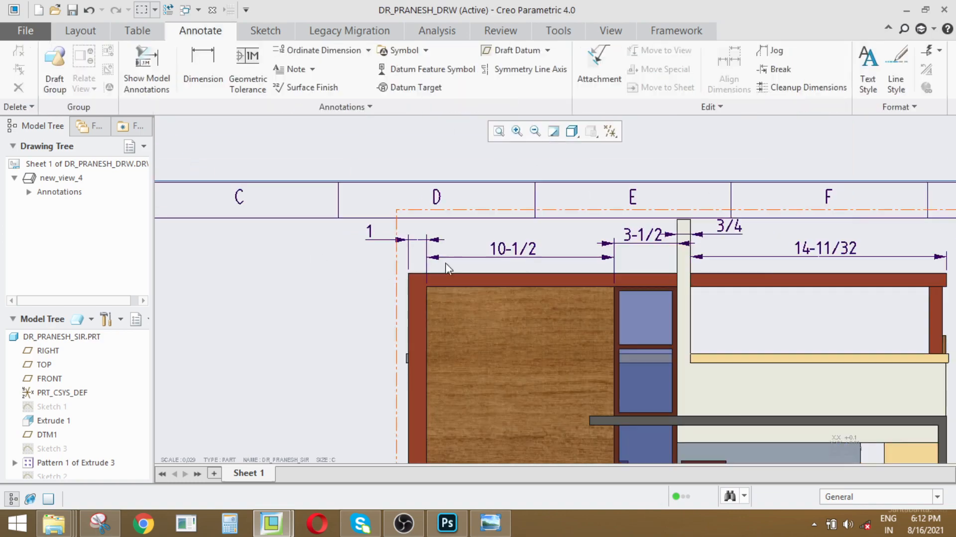
- Examine the fractional dimensions of the wooden panel, window column and vertical pillar
scroll(495, 252, "down", 2)
scroll(399, 262, "up", 2)
scroll(576, 254, "down", 2)
scroll(572, 206, "down", 2)
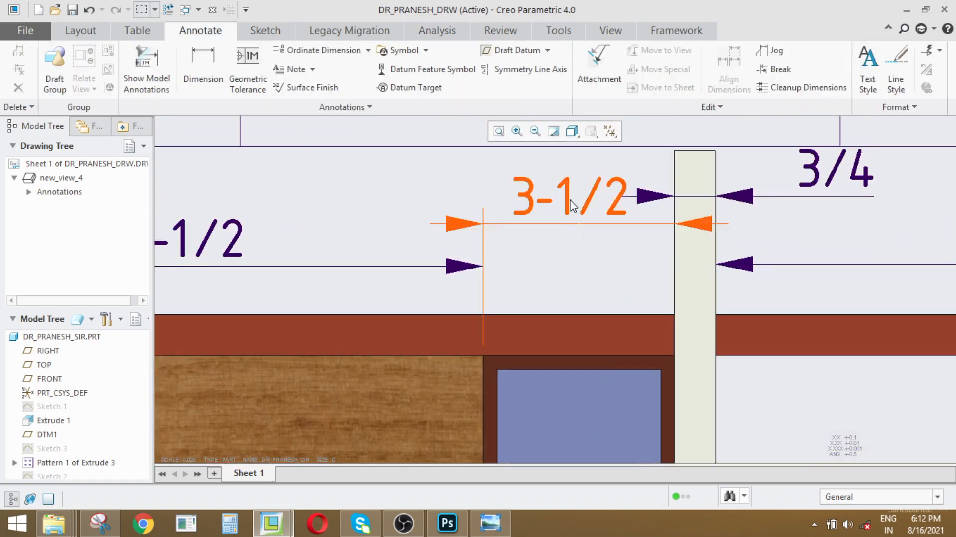
left_click(573, 206)
scroll(551, 207, "up", 2)
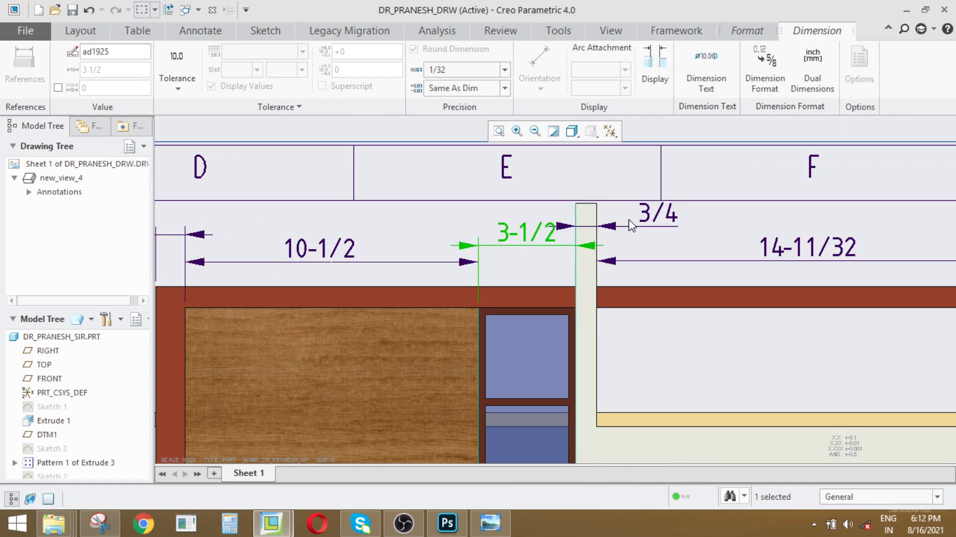
scroll(423, 239, "up", 1)
- Change the dimension of the roof frame span right of the pillar to decimal format
middle_click_drag(804, 249, 655, 250)
left_click(589, 241)
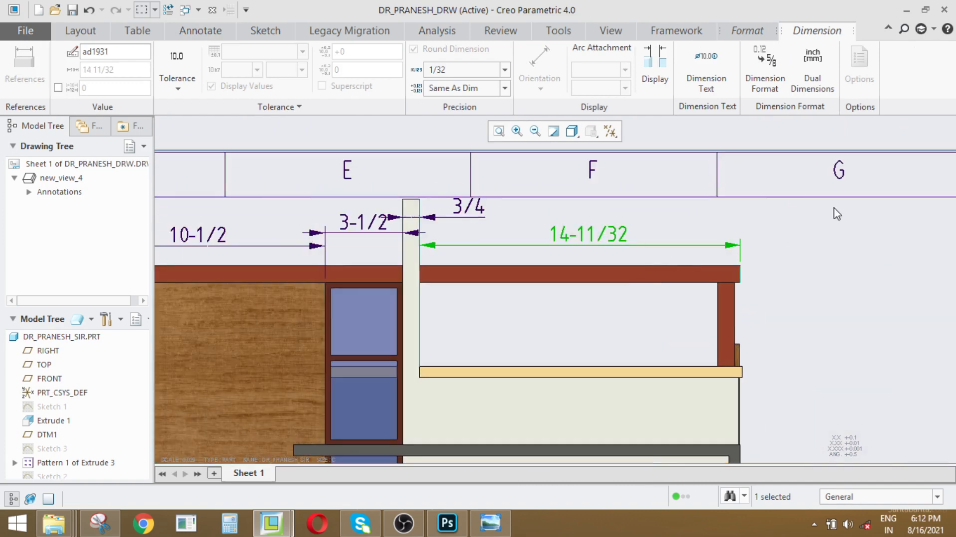
left_click(854, 226)
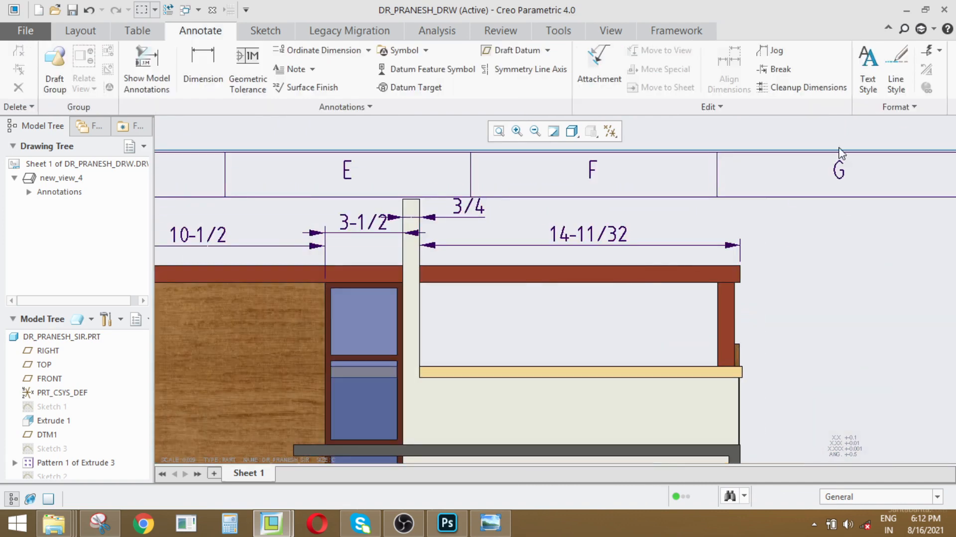
left_click(581, 234)
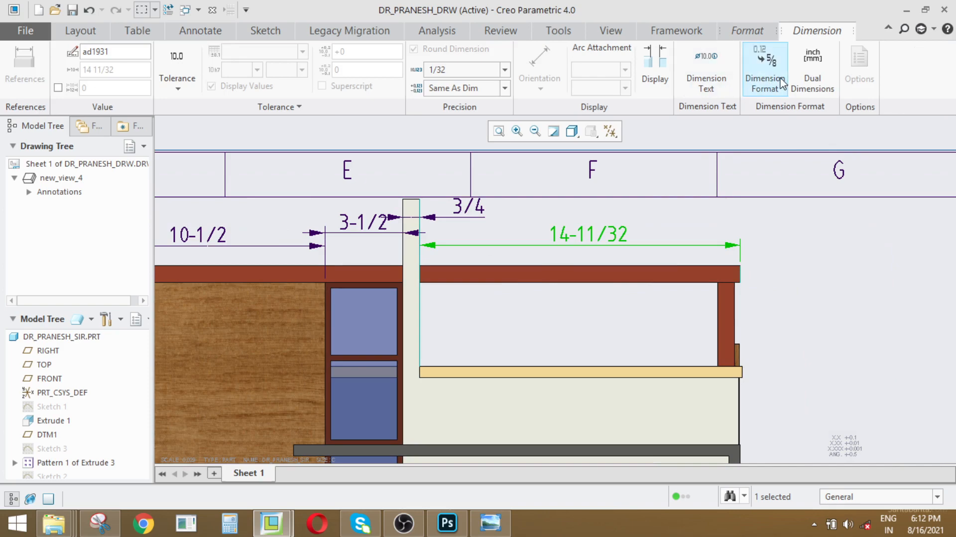
left_click(774, 86)
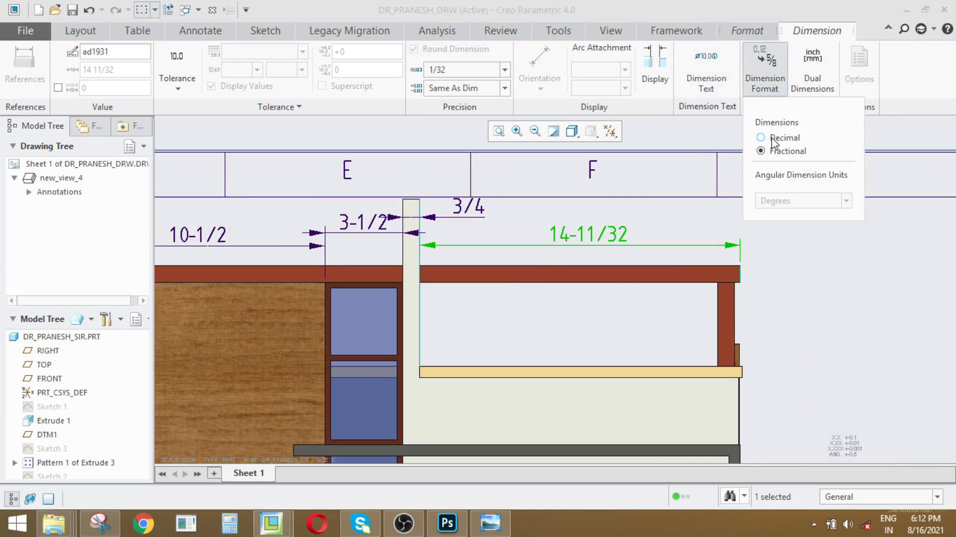
left_click(819, 296)
- Align all five horizontal dimensions above the roof frame with one another
scroll(770, 251, "down", 3)
scroll(571, 246, "up", 3)
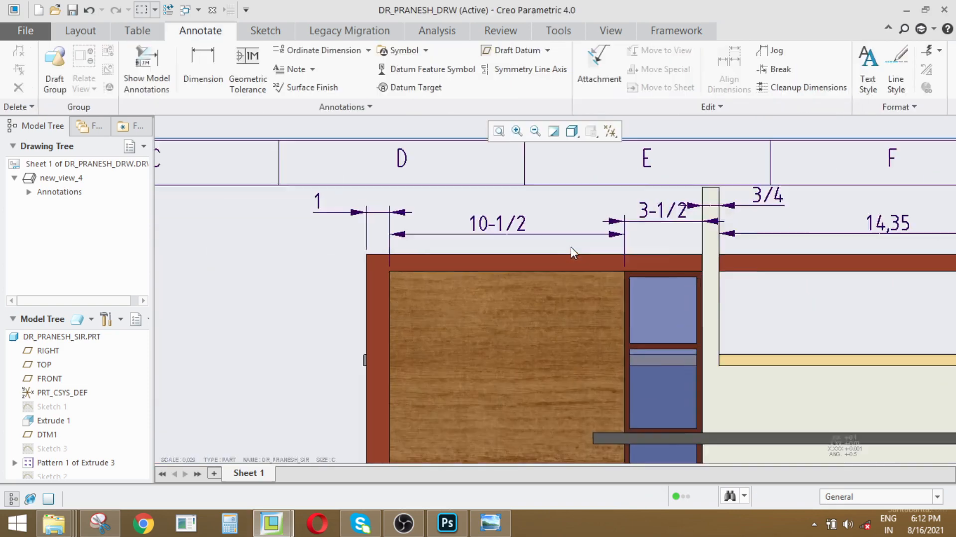
scroll(402, 244, "down", 2)
scroll(402, 243, "up", 2)
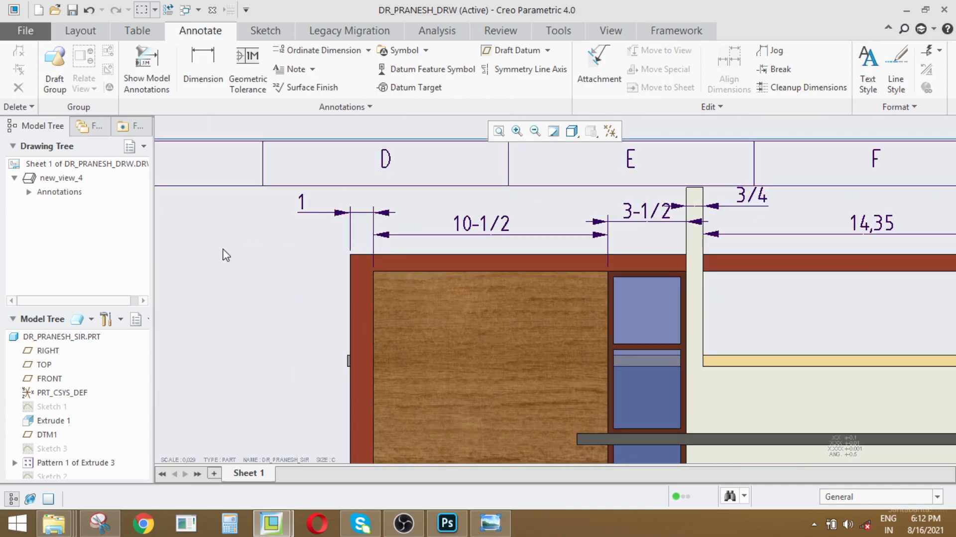
scroll(227, 255, "down", 2)
left_click_drag(244, 242, 749, 219)
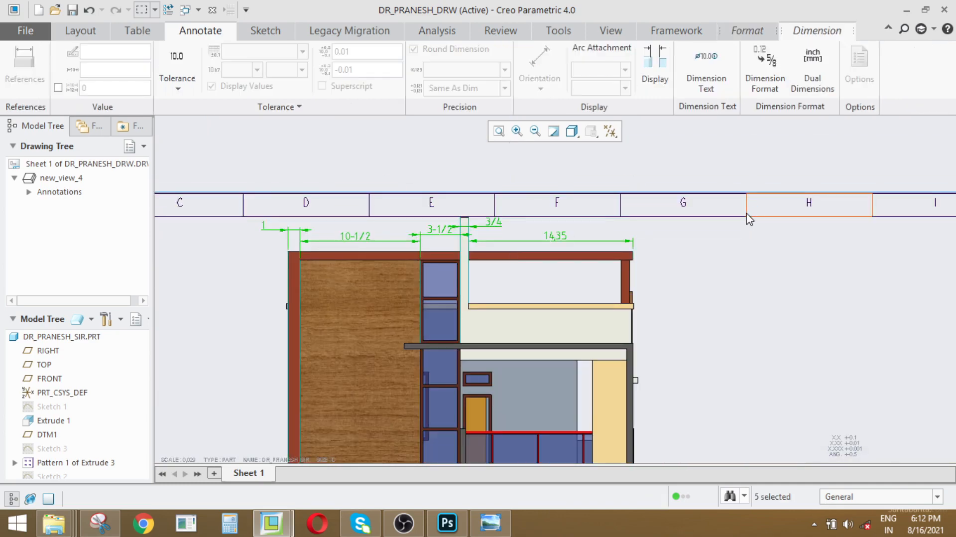
right_click(636, 226)
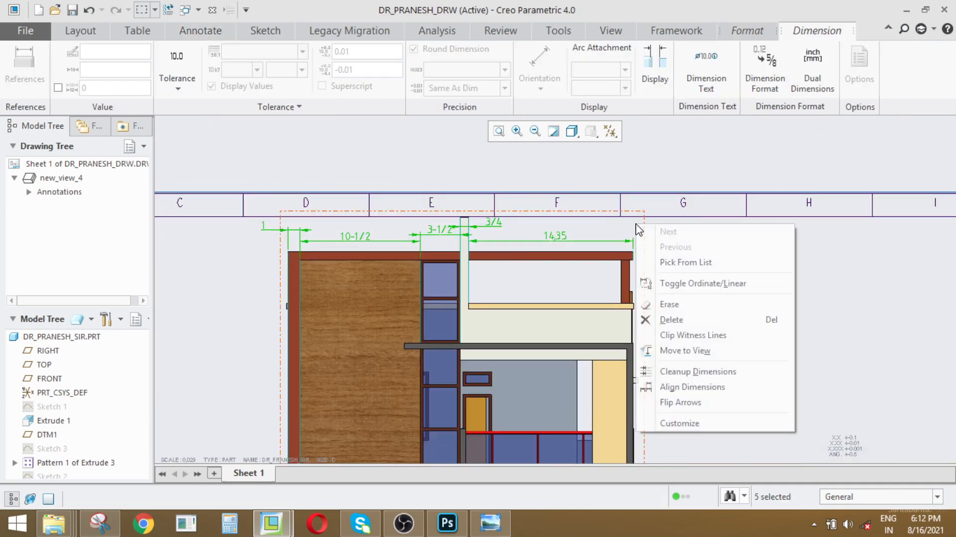
left_click(693, 387)
left_click(785, 318)
- Move the vertical pillar's thickness dimension below the aligned dimension row, just above the roof frame
scroll(412, 225, "up", 3)
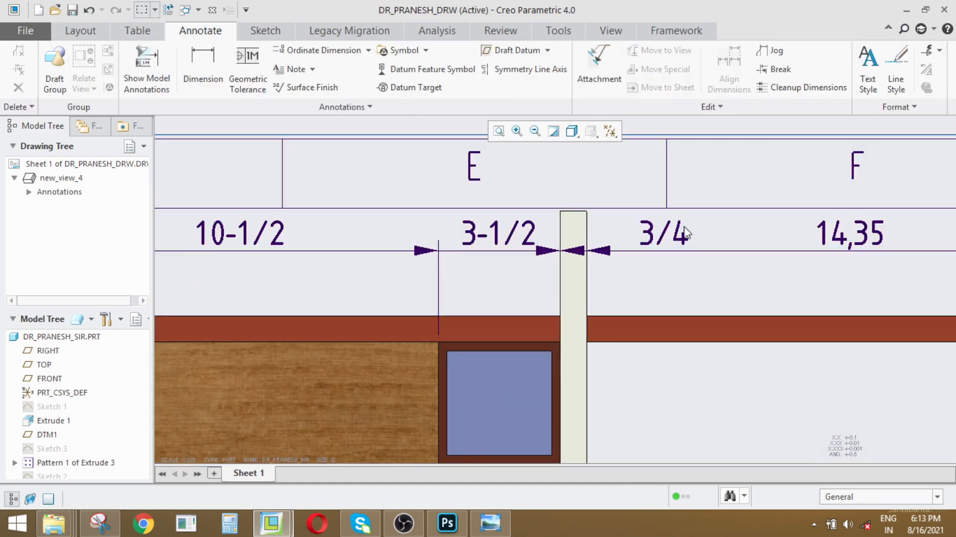
scroll(636, 251, "up", 2)
left_click(709, 212)
left_click_drag(709, 212, 685, 276)
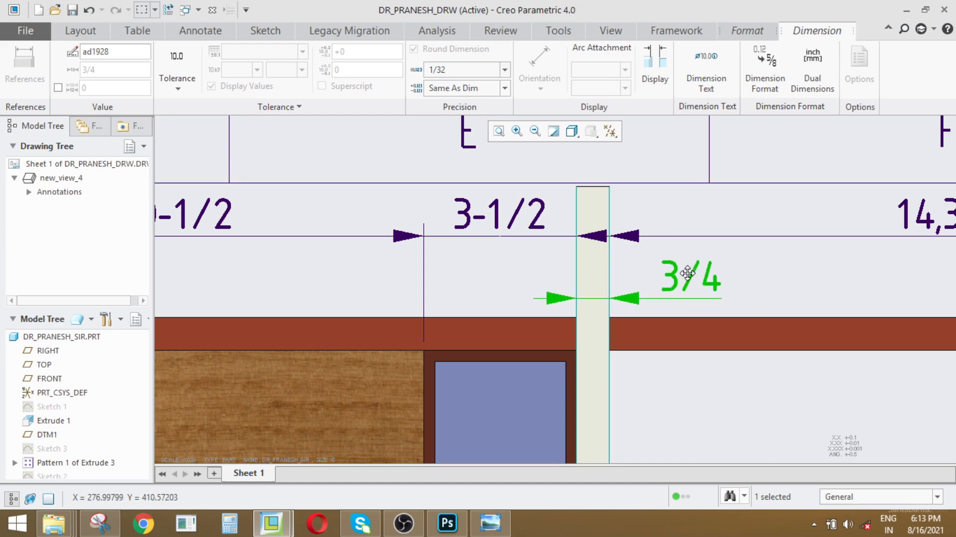
scroll(522, 213, "down", 2)
scroll(522, 213, "up", 2)
left_click(521, 211)
right_click(521, 211)
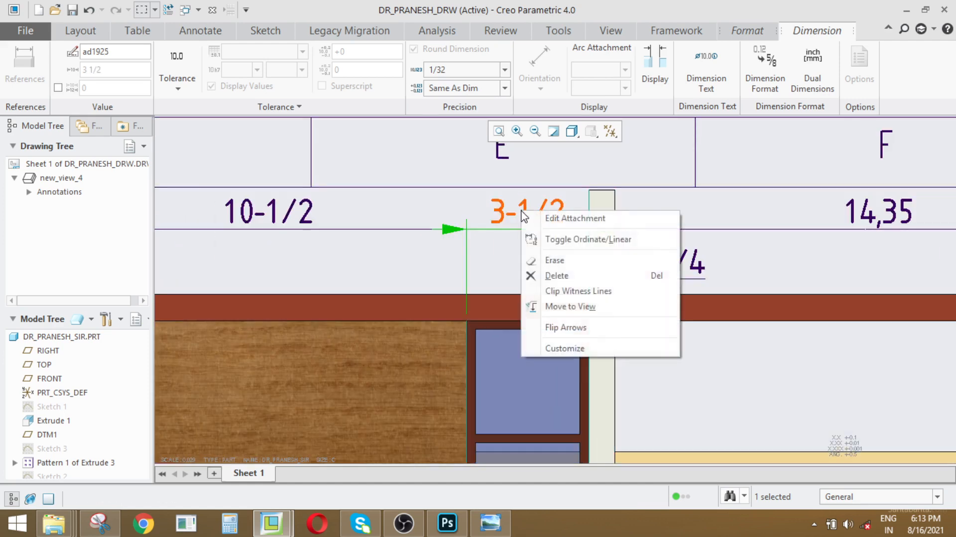
left_click(495, 259)
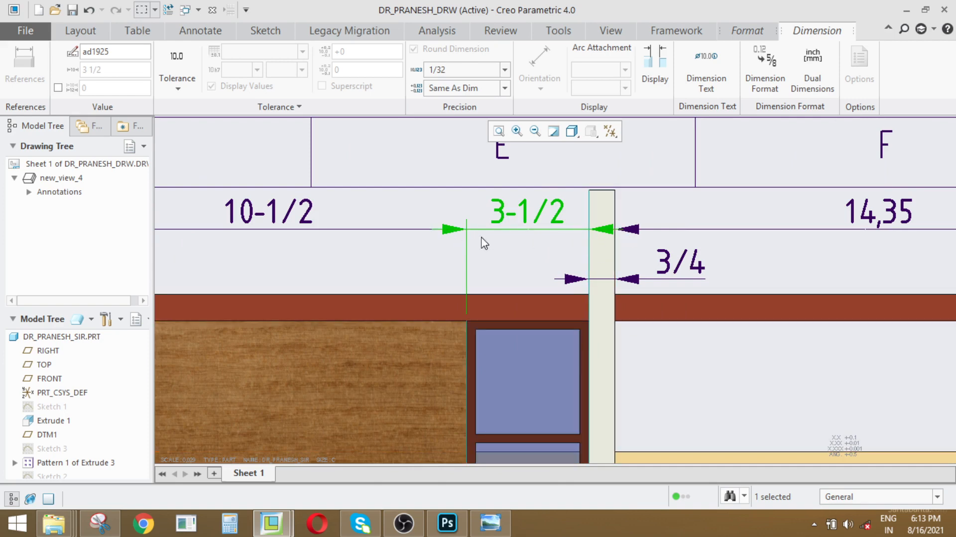
scroll(454, 233, "up", 3)
scroll(445, 226, "down", 2)
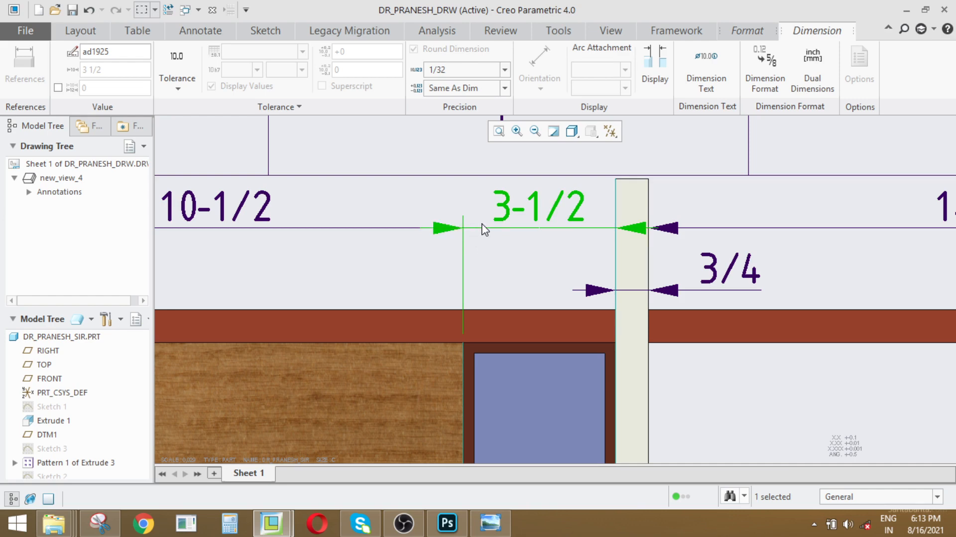
left_click(541, 257)
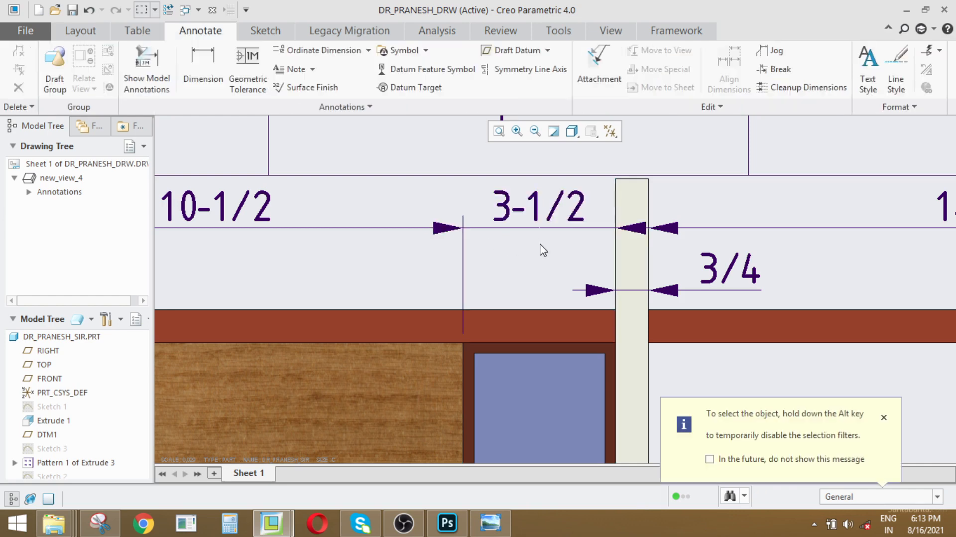
- Flip the arrows of the window column's width dimension so they sit between its witness lines
left_click(539, 208)
right_click(538, 217)
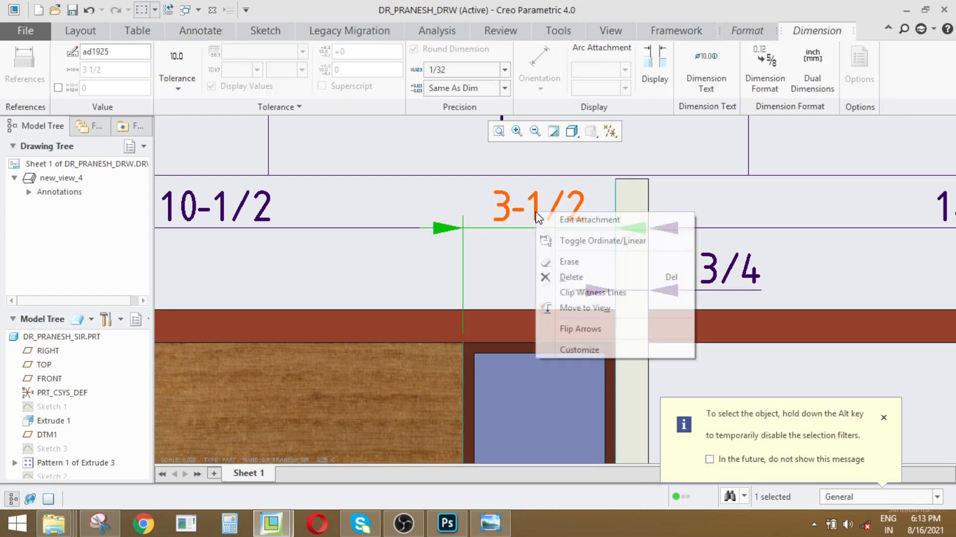
left_click(593, 330)
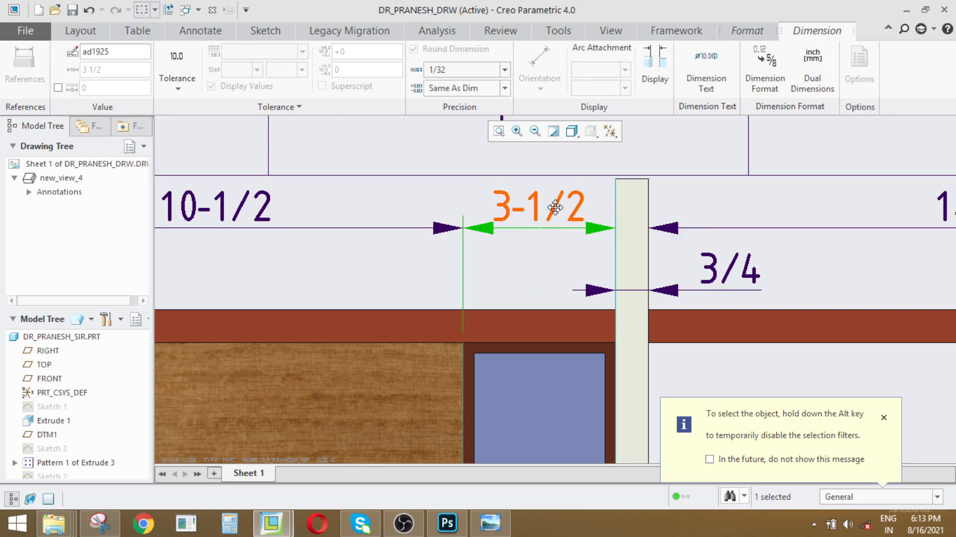
left_click_drag(555, 207, 554, 208)
left_click(552, 245)
- Examine the spacing and arrows of the dimension row above the roof frame
scroll(630, 219, "up", 4)
scroll(476, 220, "down", 2)
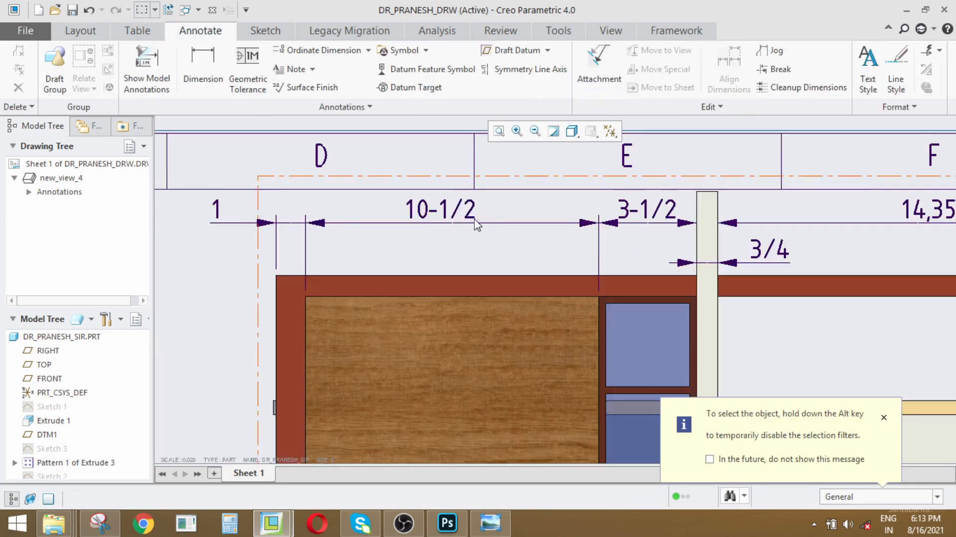
scroll(475, 225, "down", 3)
scroll(463, 236, "up", 1)
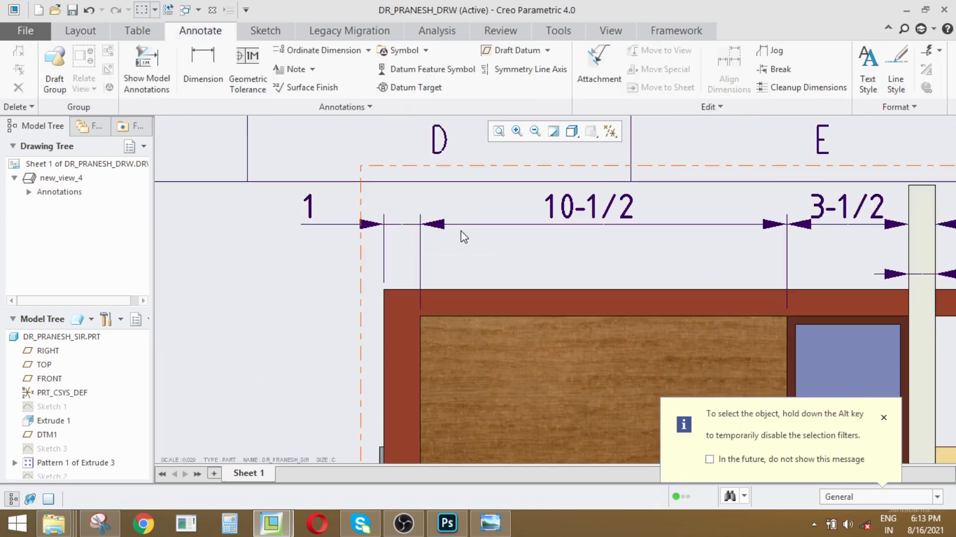
scroll(305, 221, "down", 2)
scroll(350, 233, "up", 2)
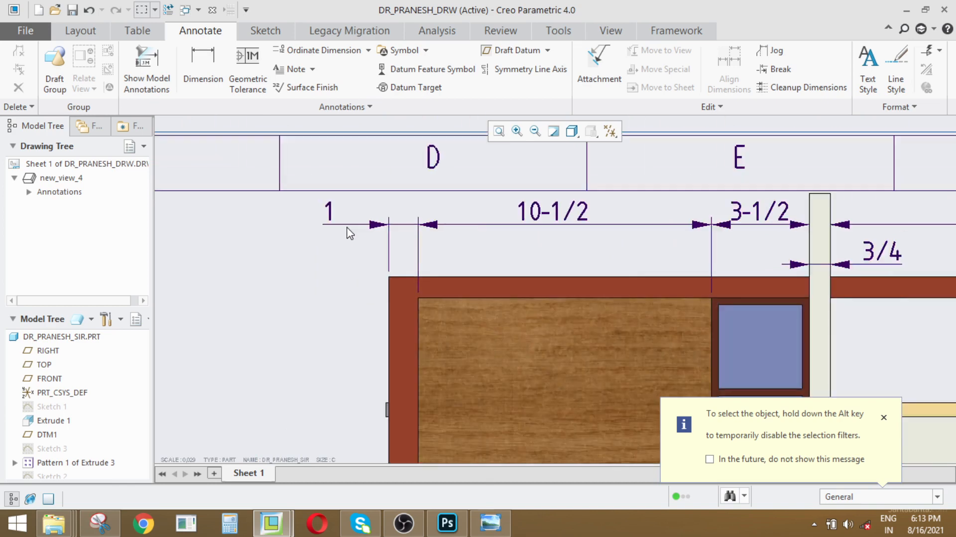
scroll(350, 232, "up", 3)
scroll(612, 230, "down", 3)
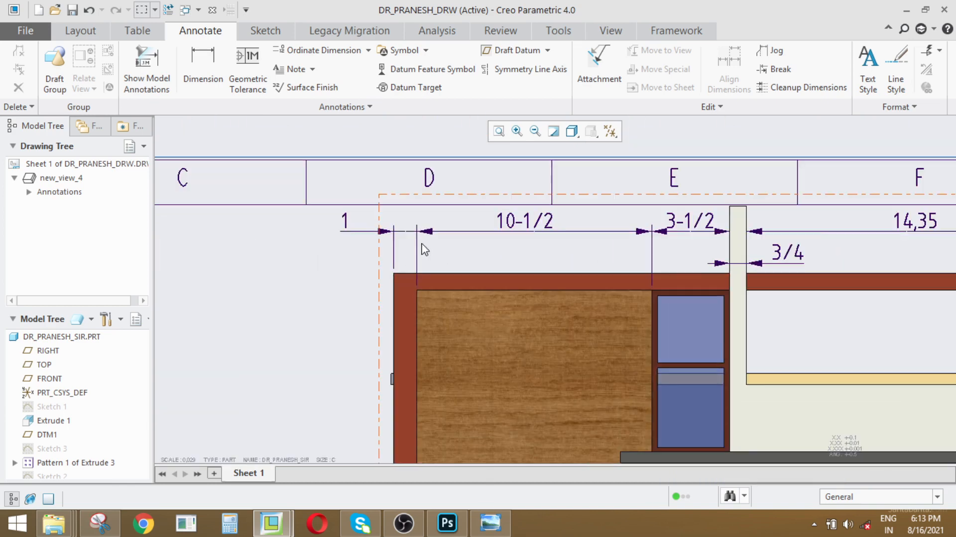
scroll(349, 224, "up", 3)
scroll(548, 232, "down", 2)
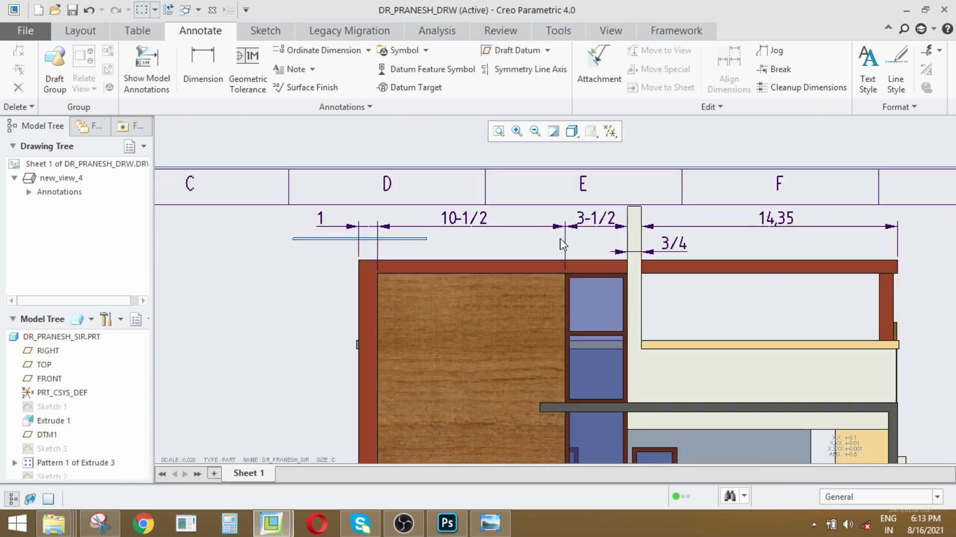
- Move the four aligned dimensions above the roof frame slightly closer to the building
left_click_drag(563, 244, 948, 206)
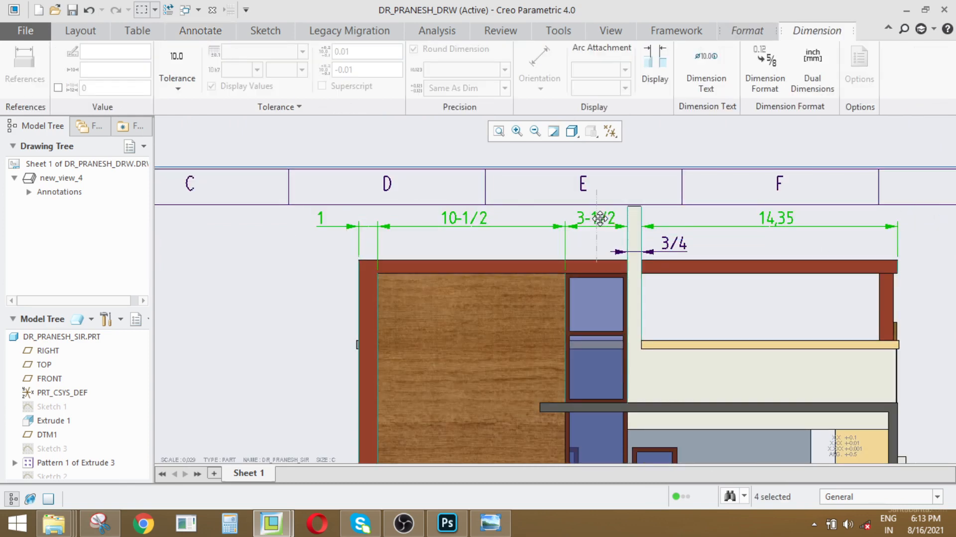
left_click_drag(600, 218, 598, 225)
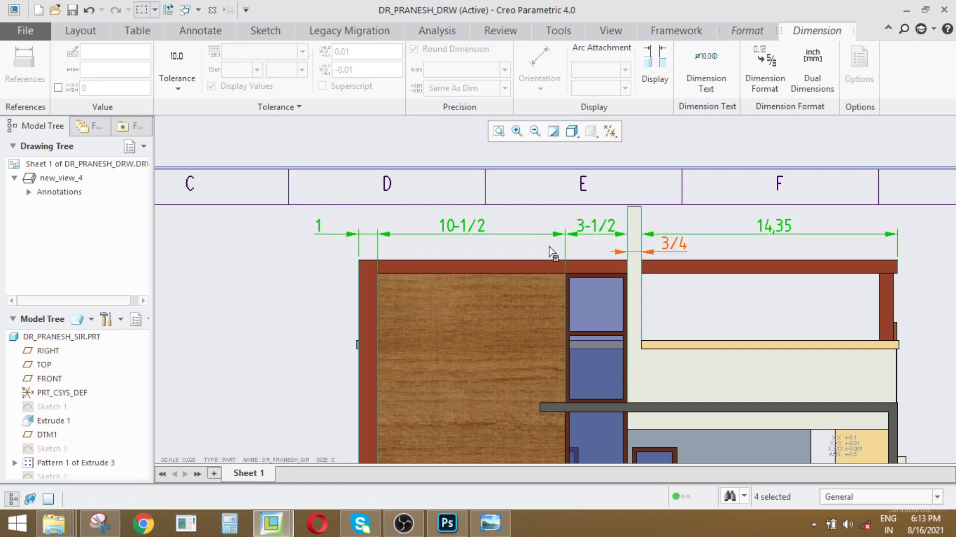
scroll(552, 253, "up", 3)
left_click(778, 288)
scroll(576, 268, "down", 2)
scroll(438, 207, "down", 3)
scroll(449, 212, "up", 3)
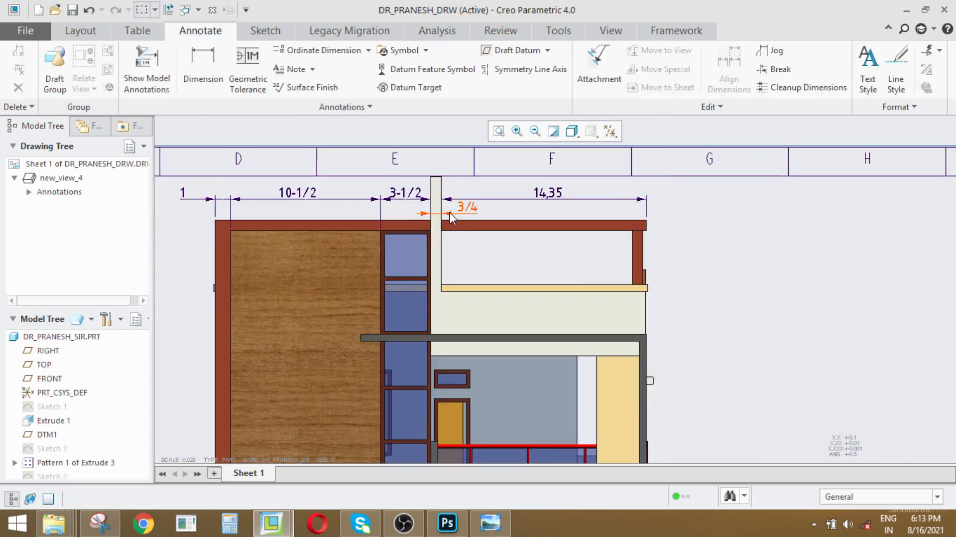
scroll(450, 212, "down", 5)
scroll(500, 207, "up", 8)
scroll(500, 204, "down", 3)
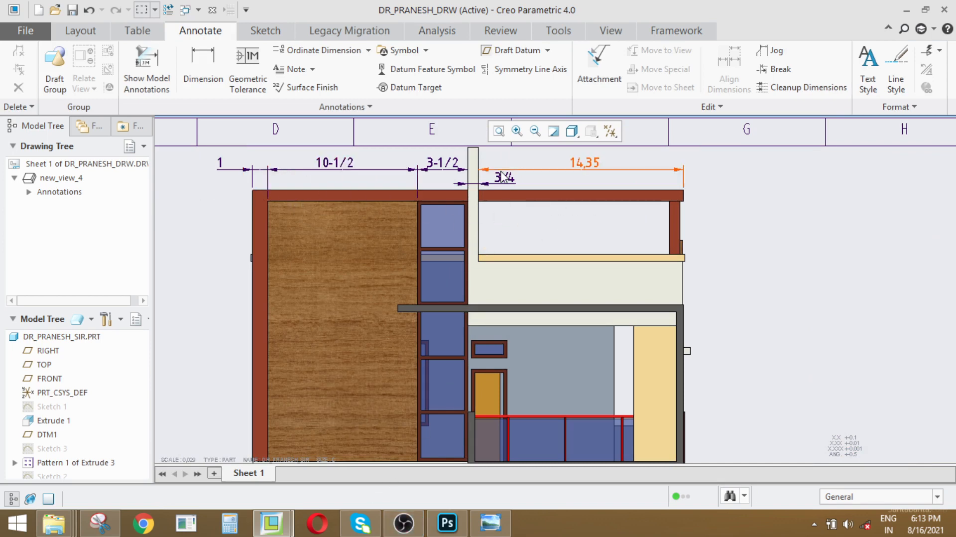
scroll(499, 171, "up", 3)
left_click(200, 62)
scroll(628, 258, "down", 3)
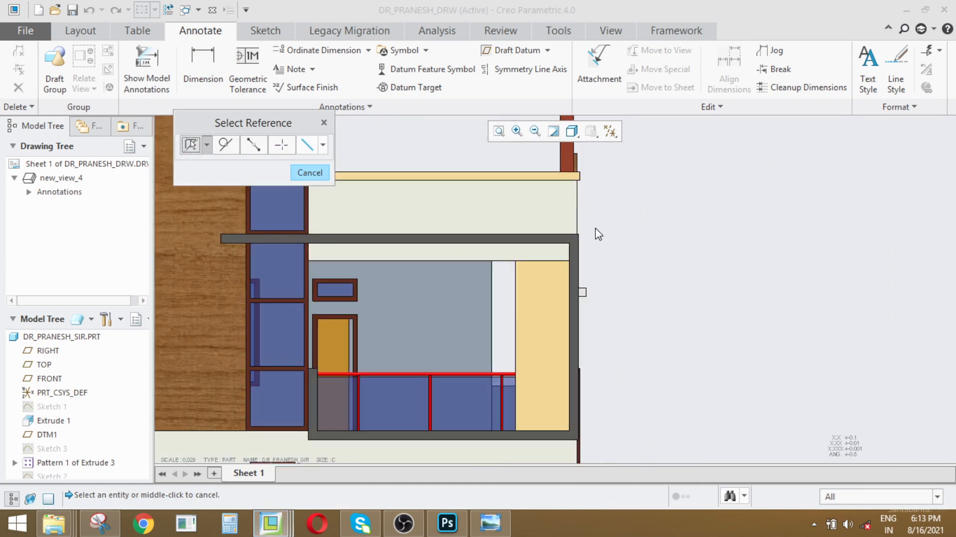
scroll(595, 235, "up", 2)
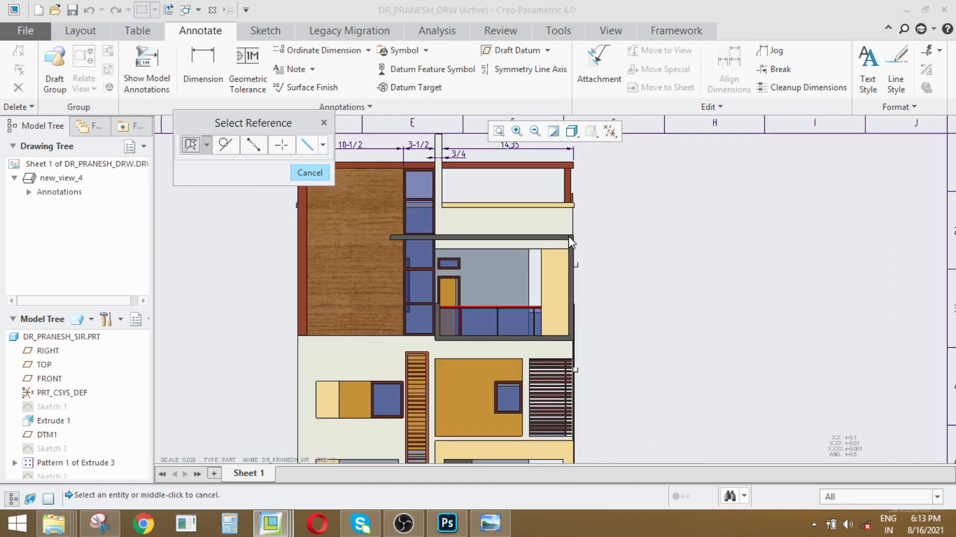
left_click(309, 173)
- Open the building part DR_PRANESH_SIR.PRT from the drawing
scroll(413, 234, "up", 2)
scroll(416, 232, "down", 5)
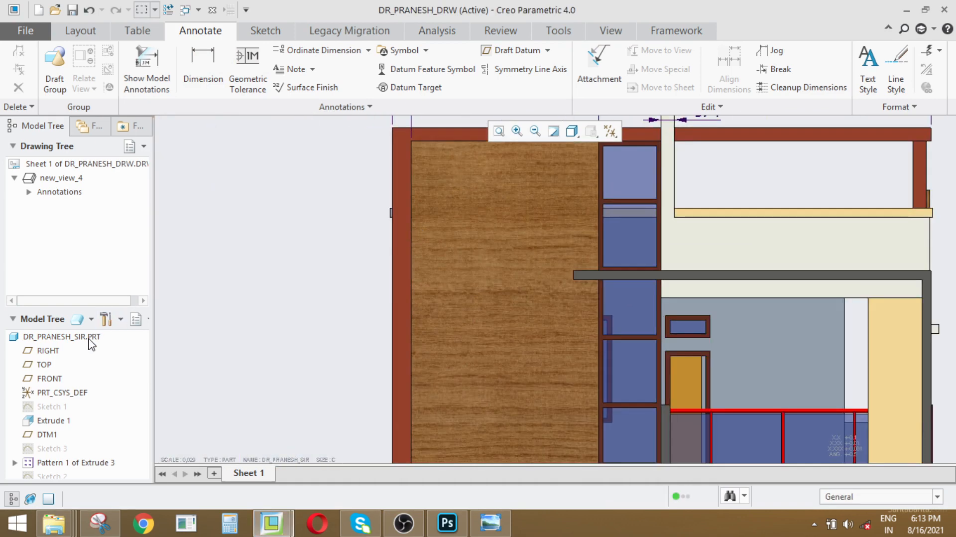
left_click(84, 340)
right_click(85, 341)
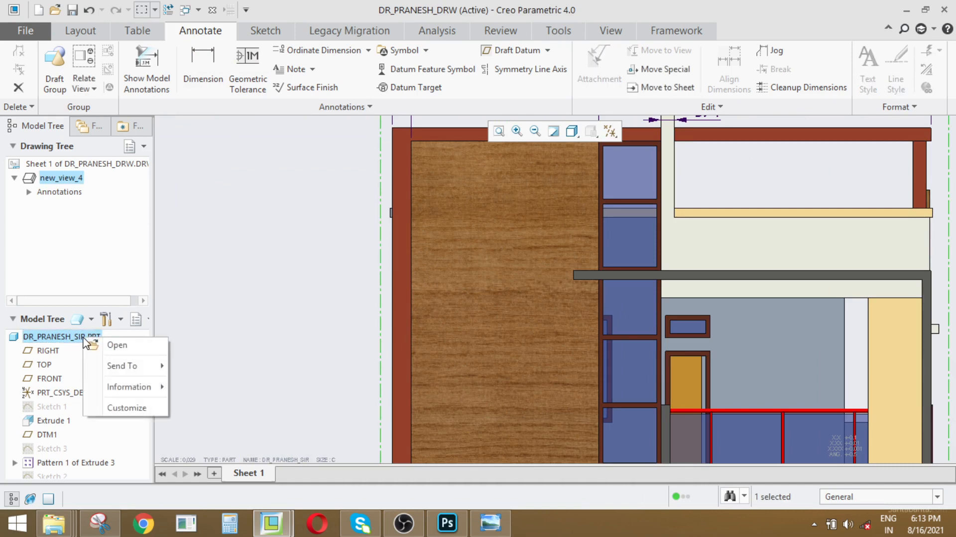
left_click(121, 351)
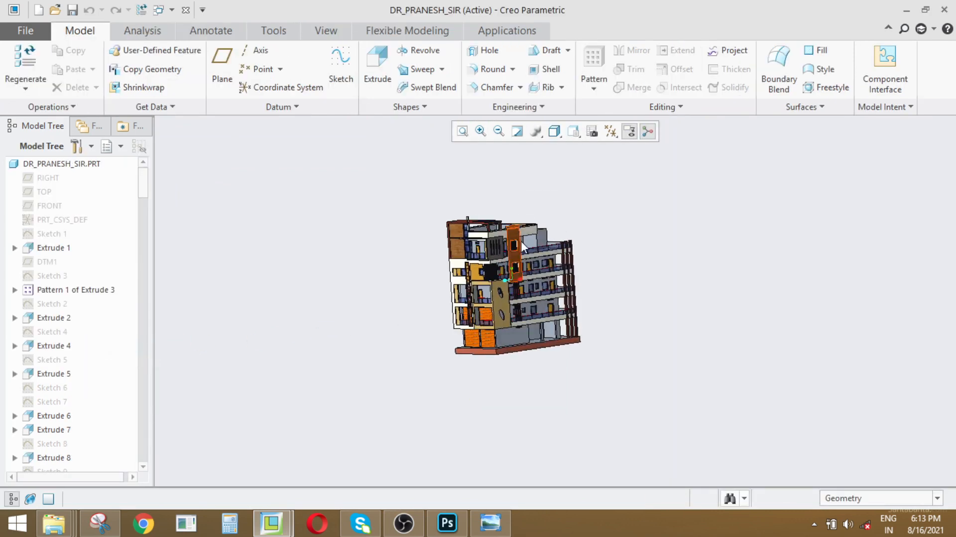
- Start a new sketch on the EXTRUDE_5 wall surface behind the uppermost front balcony
scroll(520, 240, "down", 3)
left_click(347, 64)
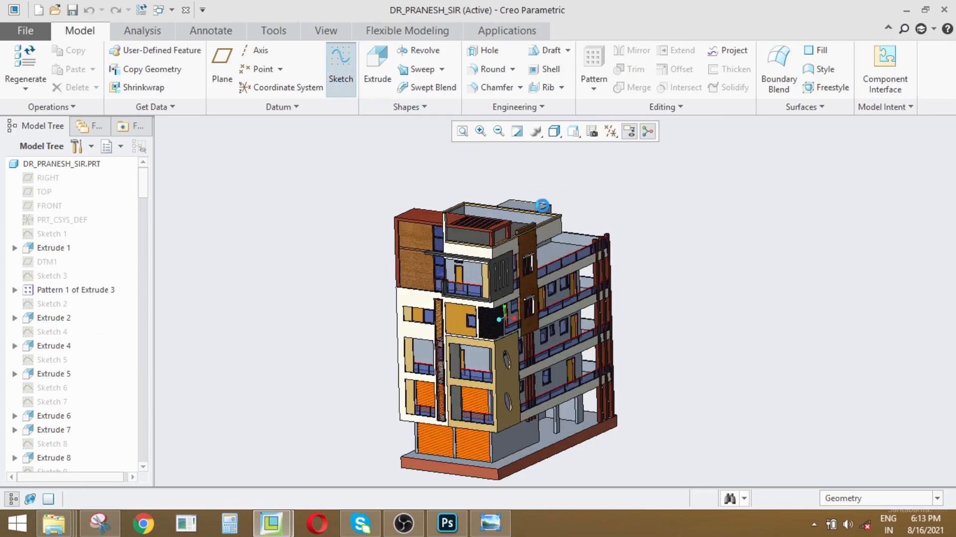
scroll(556, 230, "down", 2)
scroll(565, 249, "up", 3)
middle_click_drag(567, 288, 608, 272)
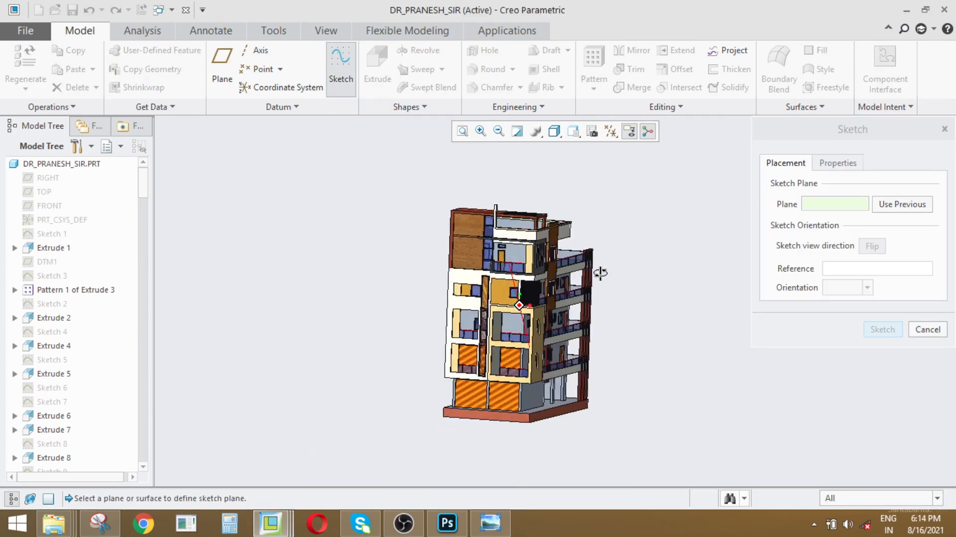
scroll(522, 251, "down", 5)
left_click(522, 251)
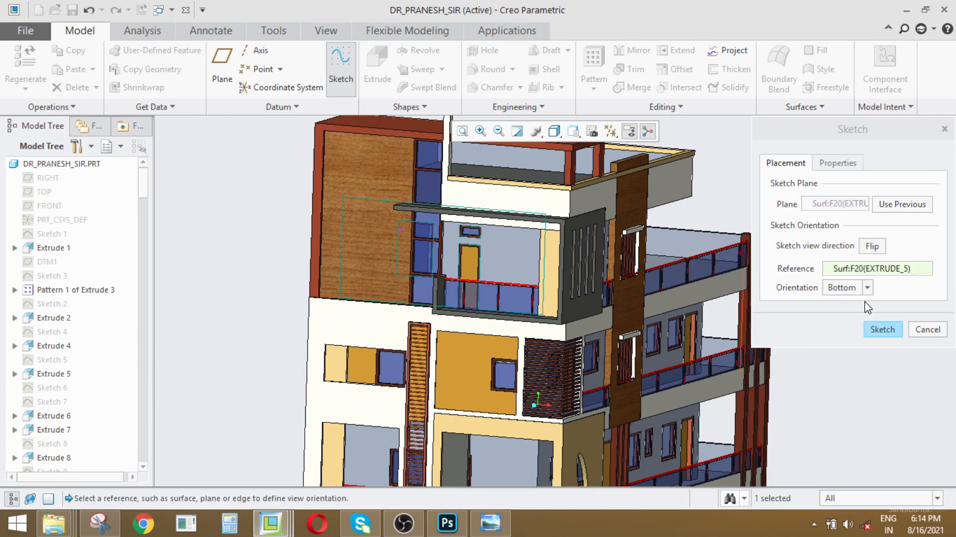
left_click(876, 329)
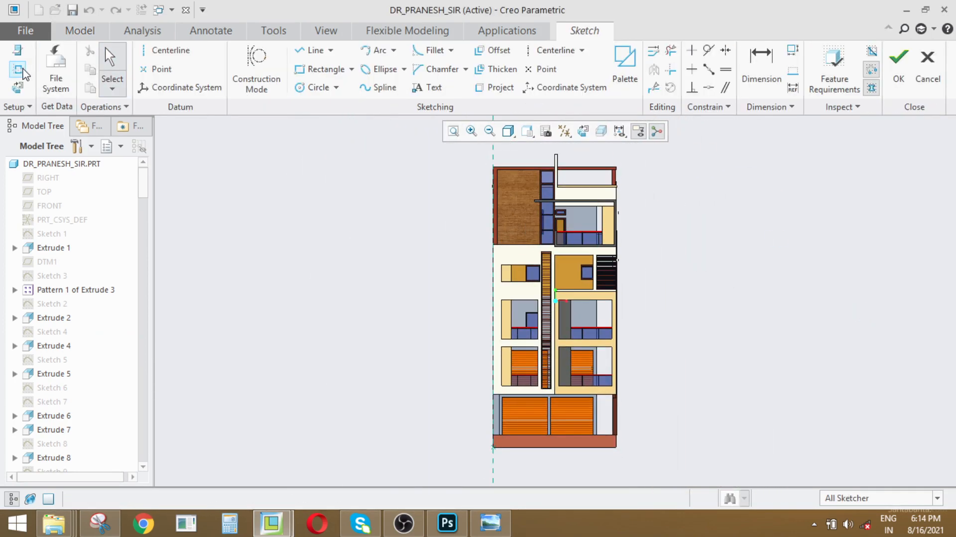
- Add two roof-level surfaces of EXTRUDE_3_5 to the sketch references
middle_click_drag(476, 300, 448, 325)
scroll(448, 325, "down", 3)
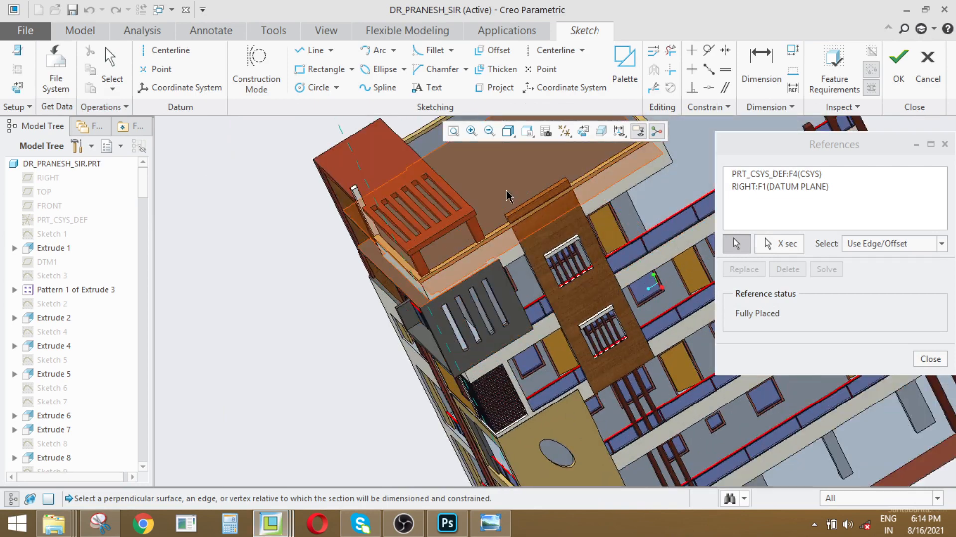
left_click(514, 179)
scroll(423, 304, "up", 5)
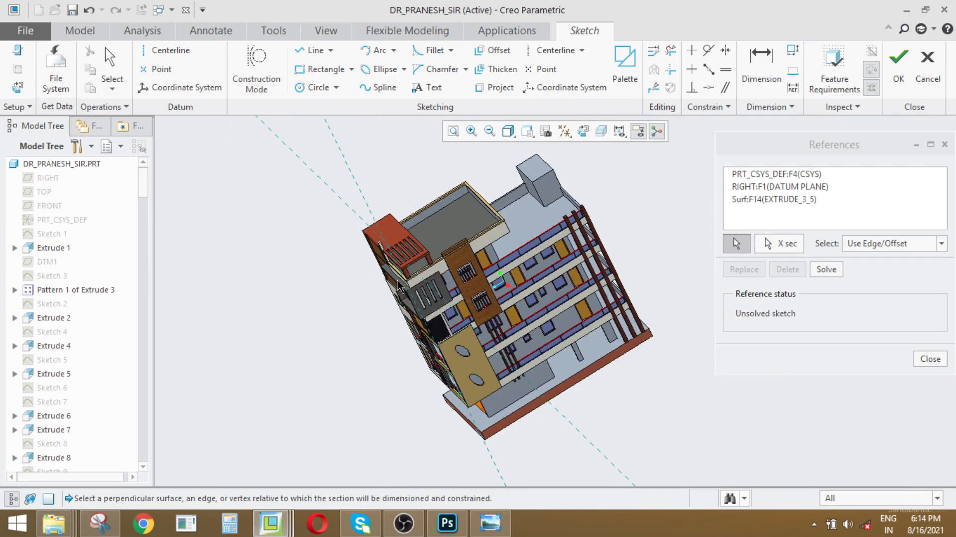
middle_click_drag(424, 304, 580, 228)
scroll(454, 230, "down", 4)
left_click(445, 225)
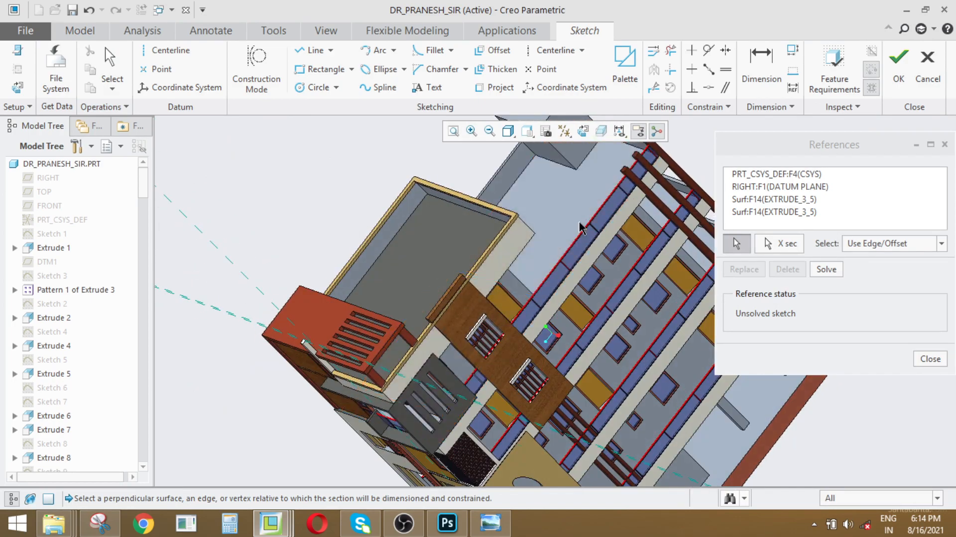
- Add the EXTRUDE_3_4 surfaces and slab surfaces of lower floors to the sketch references and solve them
left_click(579, 228)
scroll(532, 201, "down", 5)
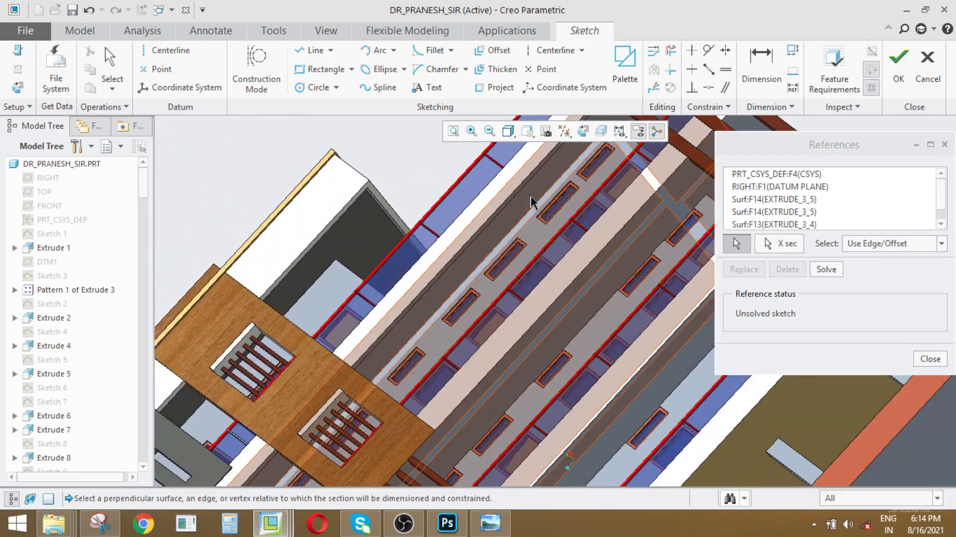
scroll(531, 202, "up", 5)
middle_click_drag(532, 201, 527, 294)
scroll(576, 224, "down", 5)
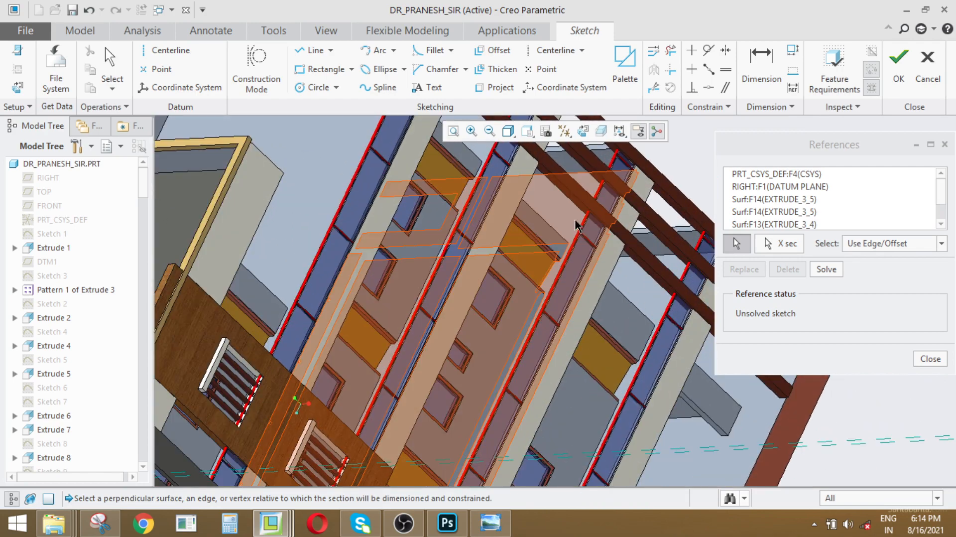
scroll(576, 224, "up", 5)
scroll(576, 224, "down", 5)
scroll(531, 294, "up", 5)
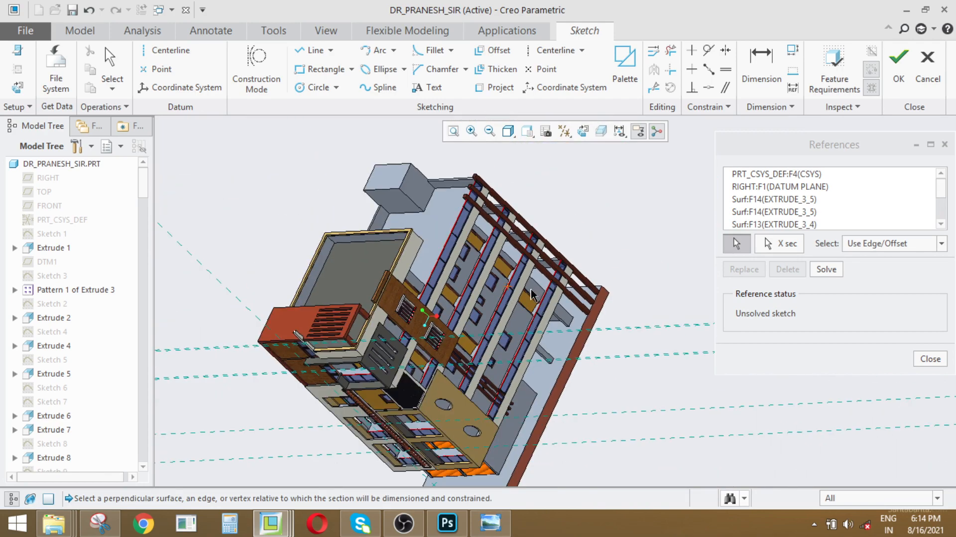
left_click(831, 274)
left_click(929, 359)
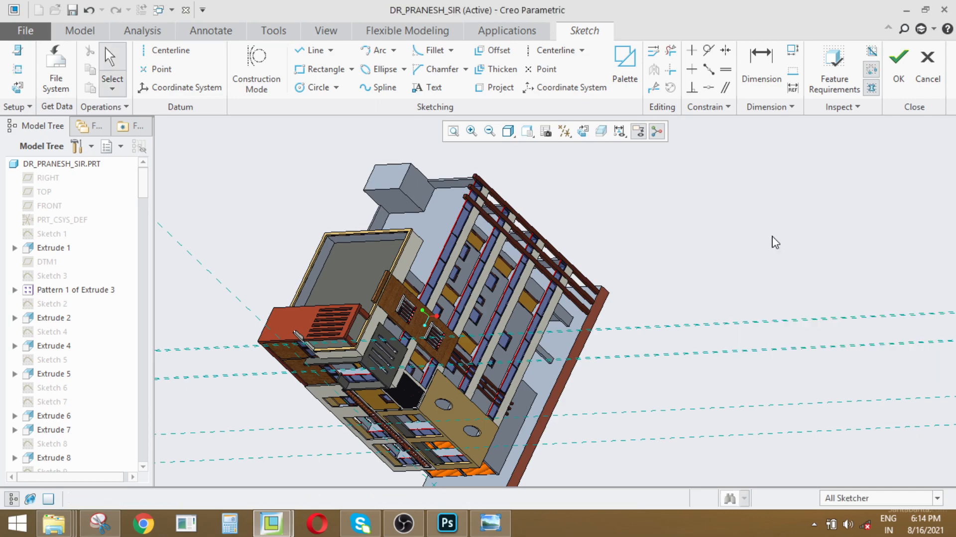
- In the 2D sketch orientation, draw a thin rectangle outward from the building's side wall between the uppermost pair of reference lines
left_click(581, 132)
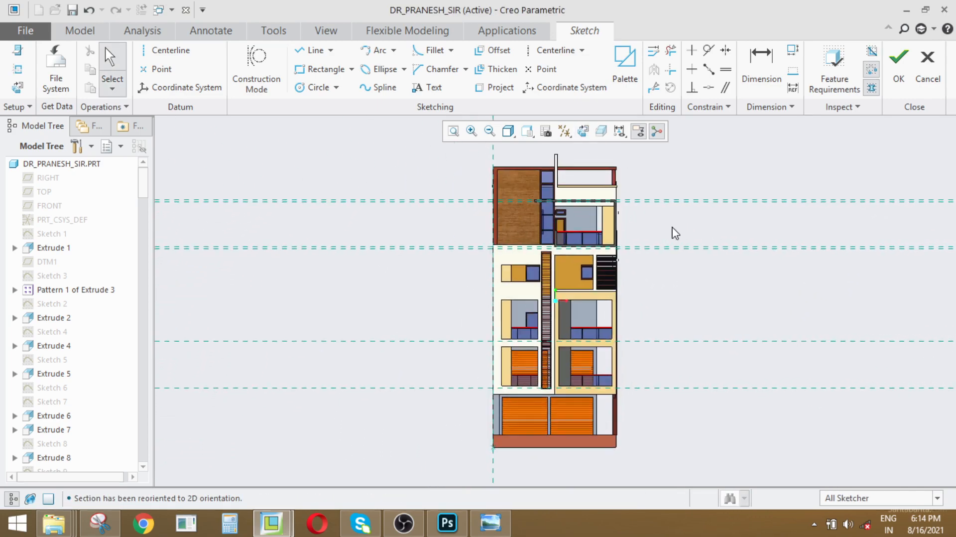
scroll(662, 226, "down", 5)
scroll(274, 198, "up", 3)
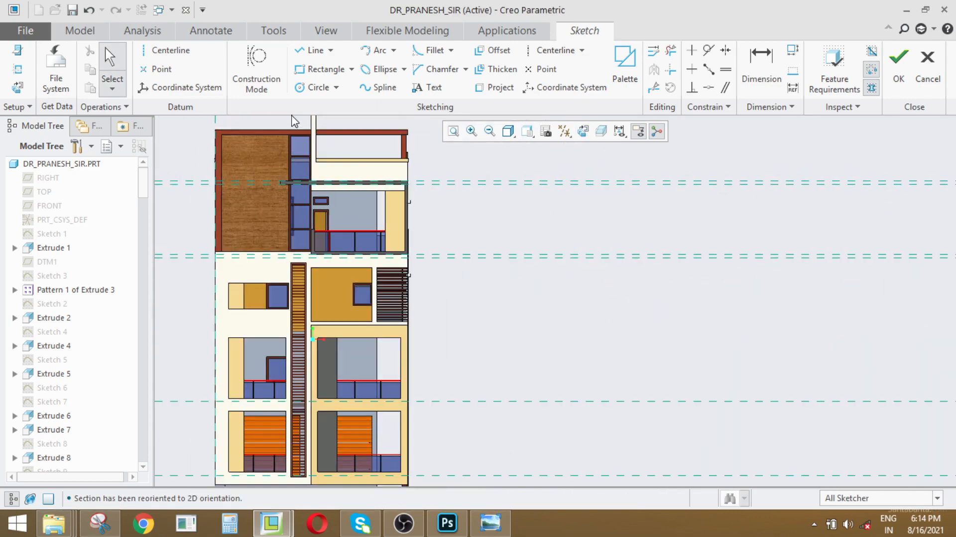
left_click(321, 68)
scroll(418, 184, "down", 4)
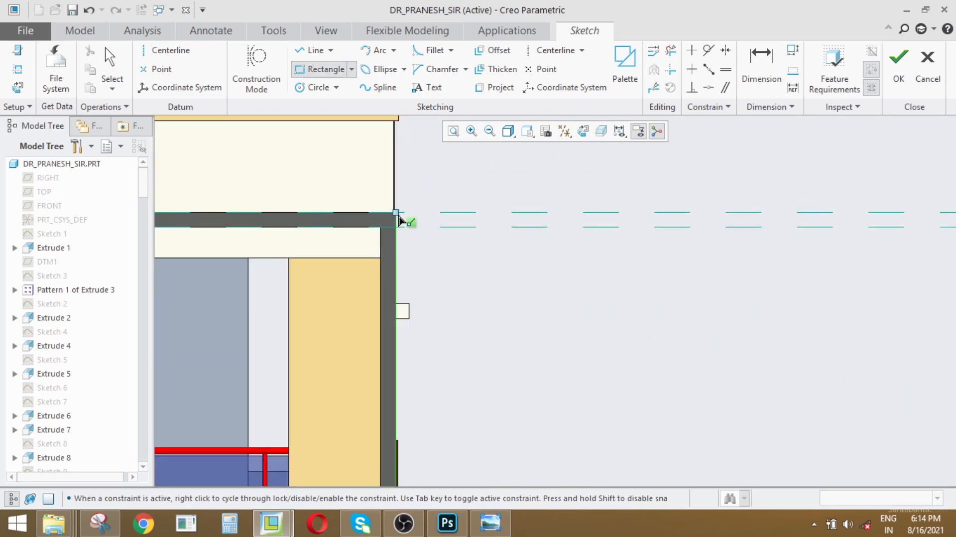
left_click(399, 214)
scroll(491, 160, "up", 4)
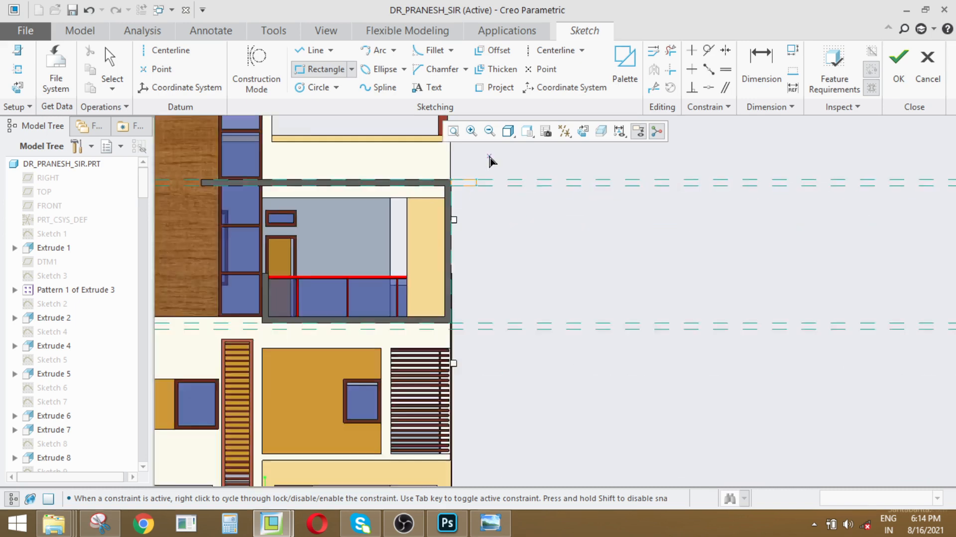
scroll(478, 196, "down", 1)
middle_click(302, 199)
- Add a vertical centerline through the outer edge of the uppermost rectangle
left_click(166, 49)
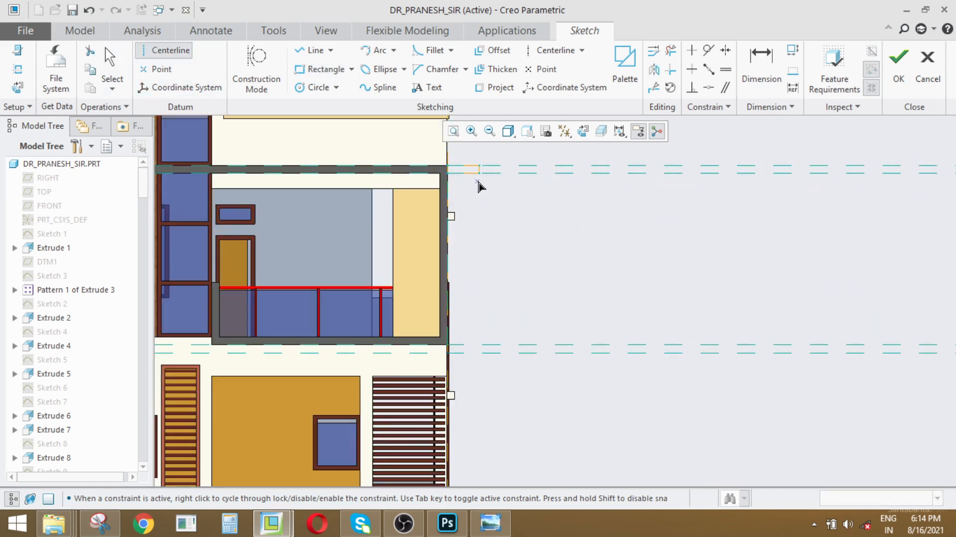
left_click(478, 183)
middle_click(512, 243)
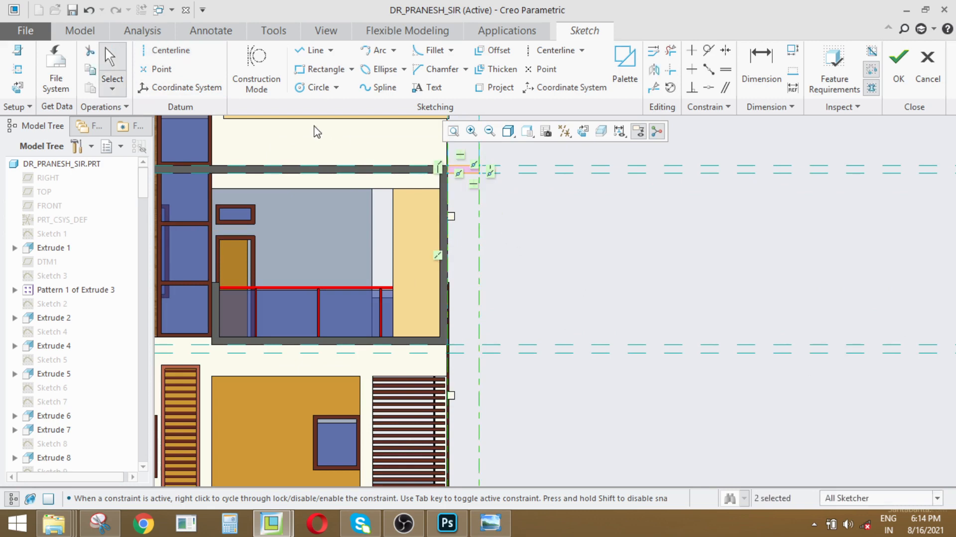
- Draw a rectangle from the wall to the vertical centerline between the reference lines below the uppermost front balcony
left_click(321, 70)
scroll(498, 299, "down", 2)
scroll(456, 334, "up", 5)
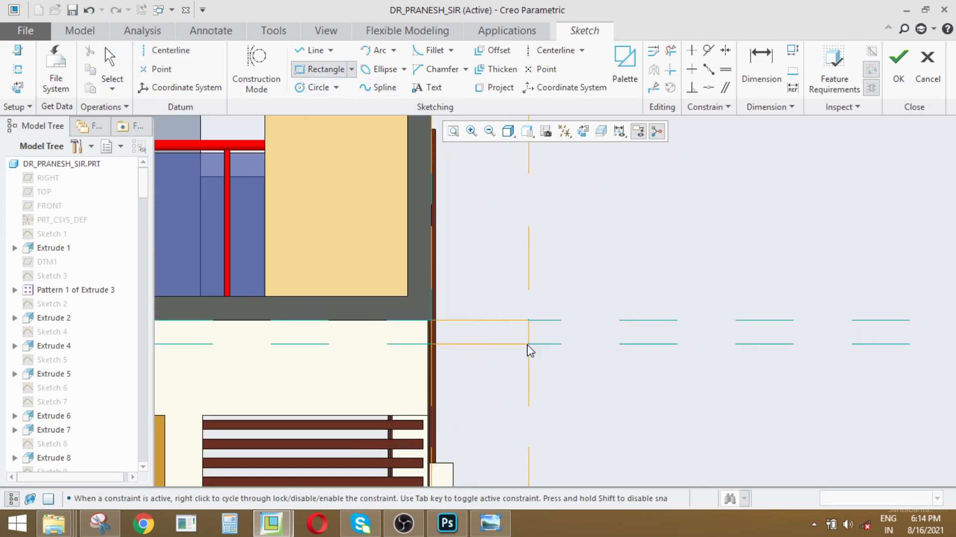
- Draw a rectangle about 0.36 high below the second-lowest floor reference line, from the wall to the vertical centerline
scroll(487, 270, "down", 3)
scroll(497, 319, "down", 3)
scroll(503, 371, "up", 7)
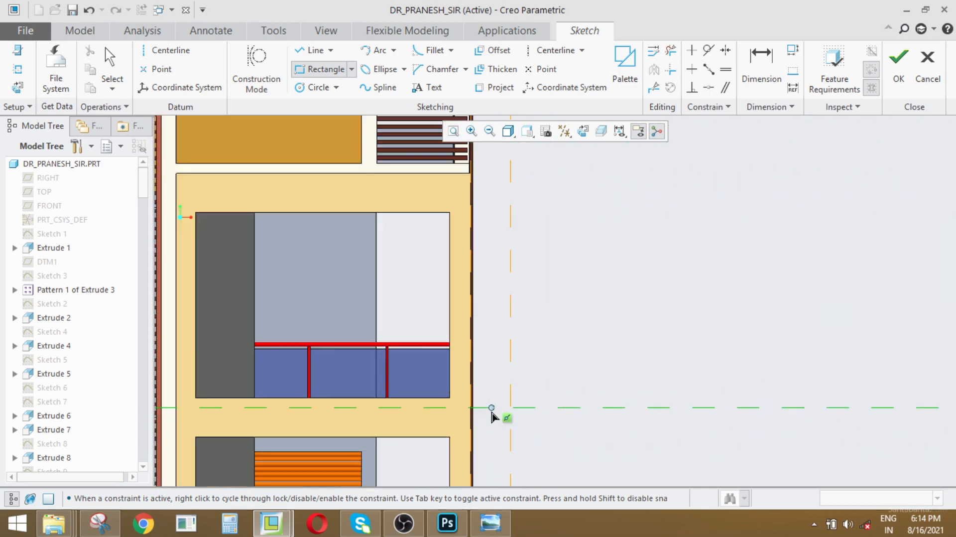
scroll(481, 339, "up", 2)
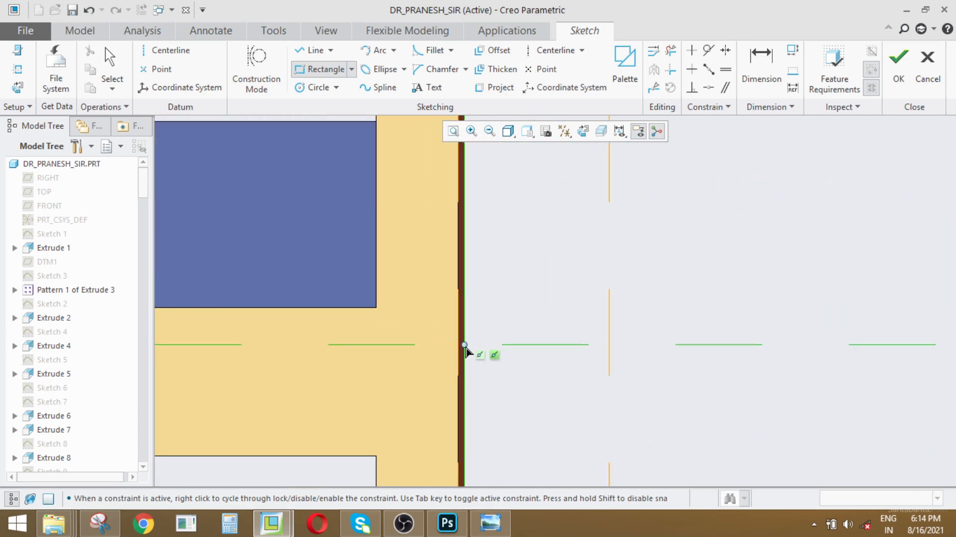
middle_click(636, 386)
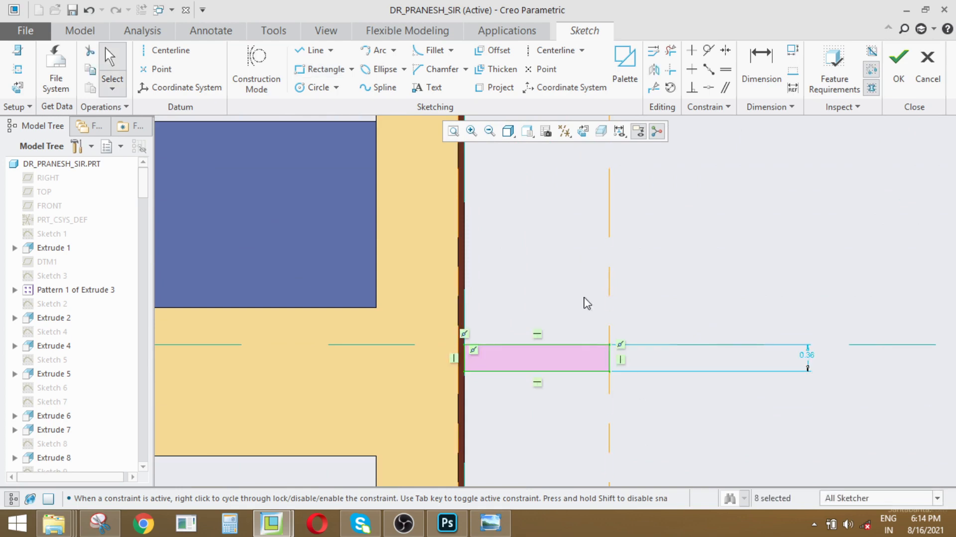
- Draw a thin rectangle below the lowest floor reference line, from the wall to the vertical centerline
scroll(571, 291, "down", 6)
scroll(559, 374, "up", 4)
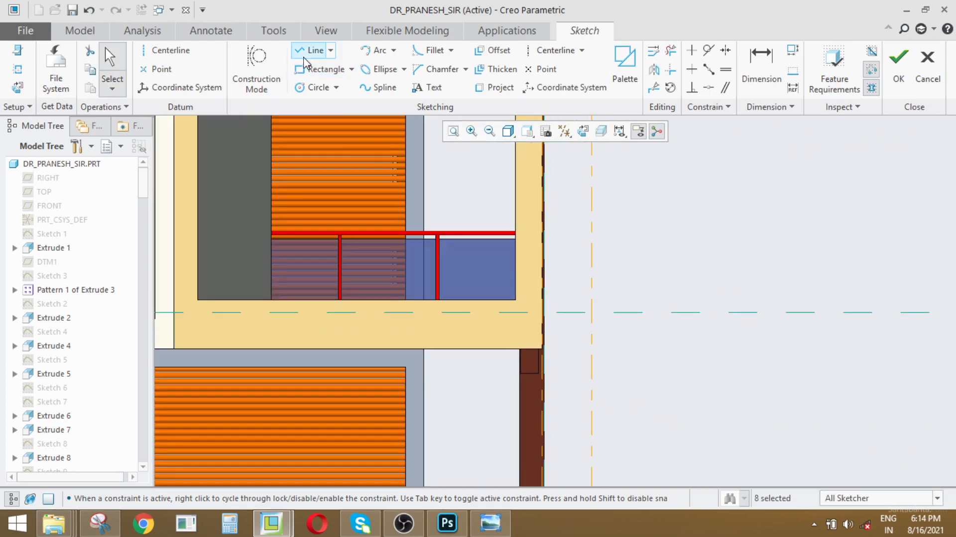
left_click(305, 64)
scroll(530, 321, "up", 2)
left_click(556, 305)
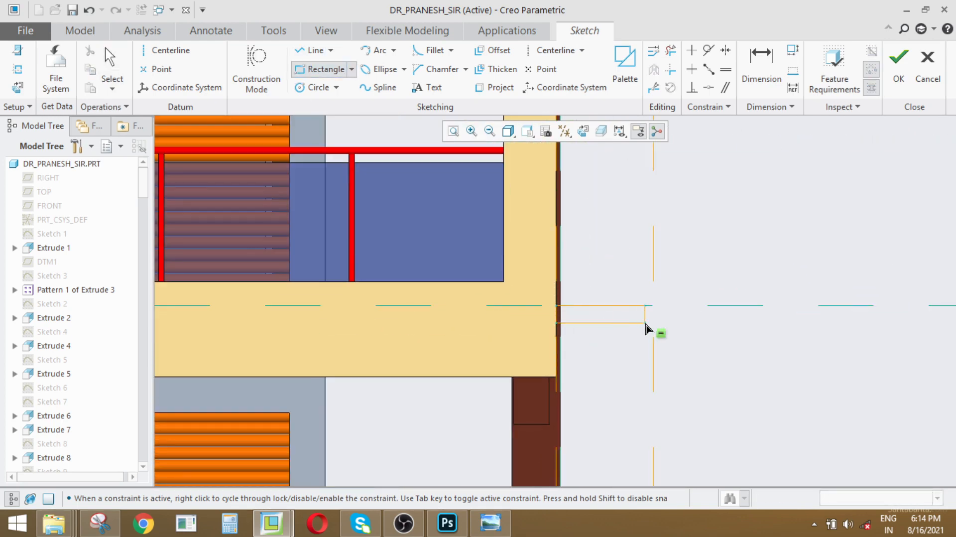
left_click(654, 329)
middle_click(698, 337)
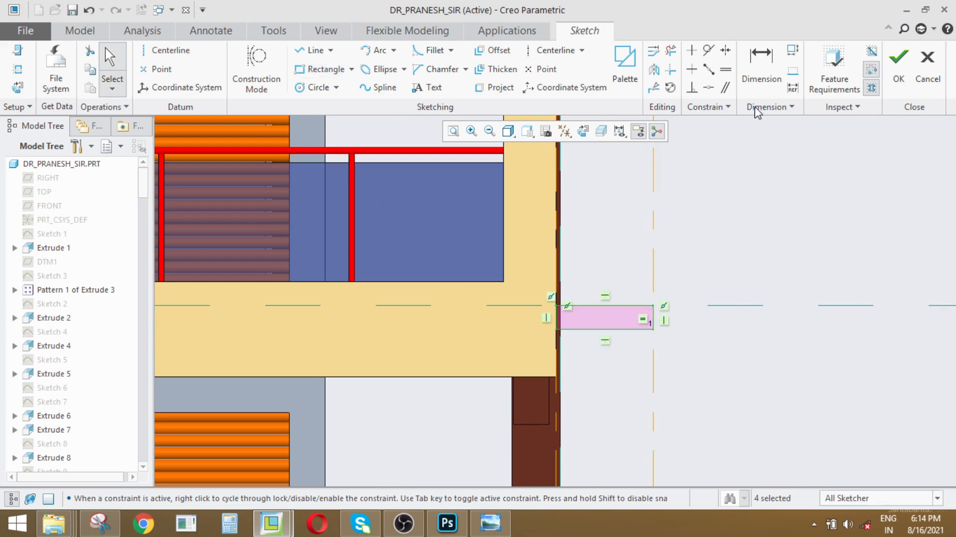
- Dimension the height of the rectangle at the second-lowest floor level and set it to 0.50
left_click(761, 64)
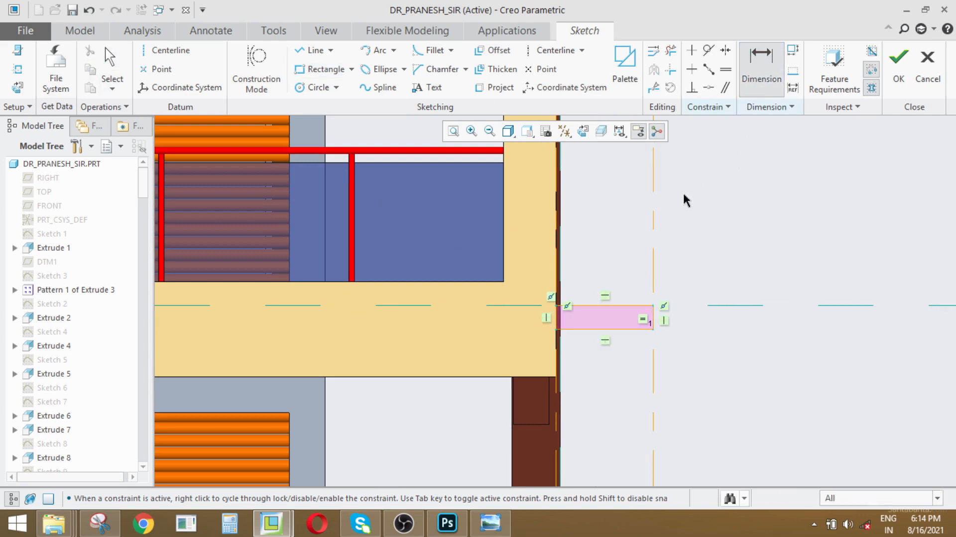
left_click(630, 305)
middle_click(663, 286)
middle_click(700, 326)
scroll(536, 349, "up", 5)
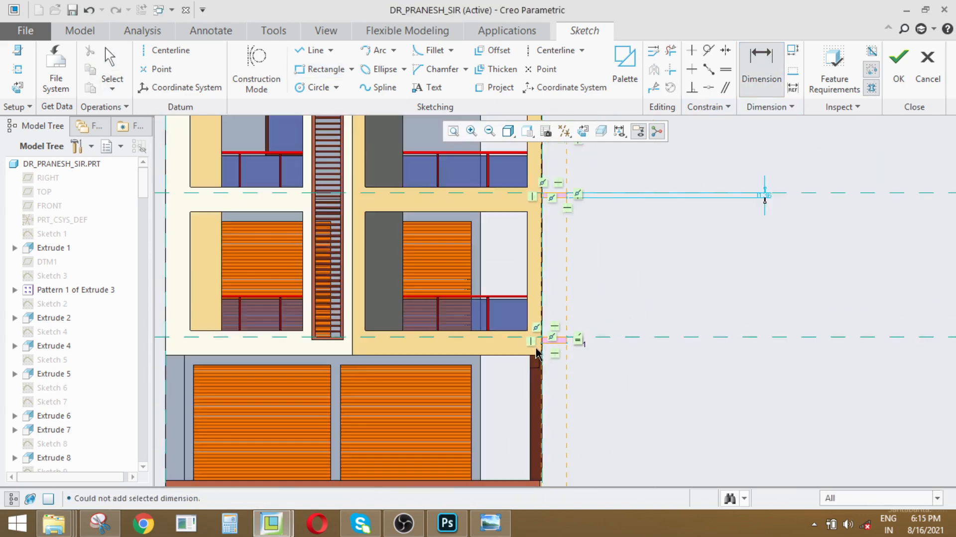
scroll(561, 188, "down", 5)
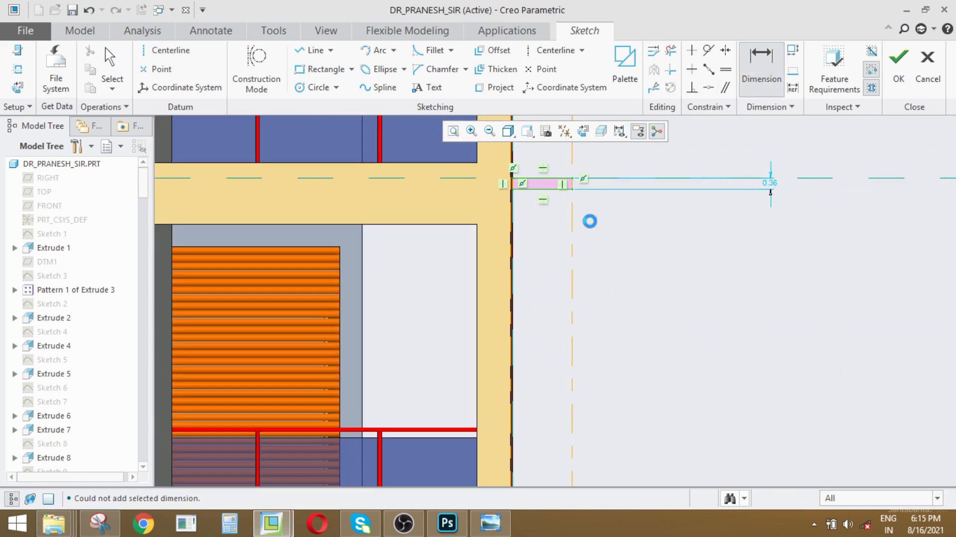
middle_click(589, 220)
key("Return")
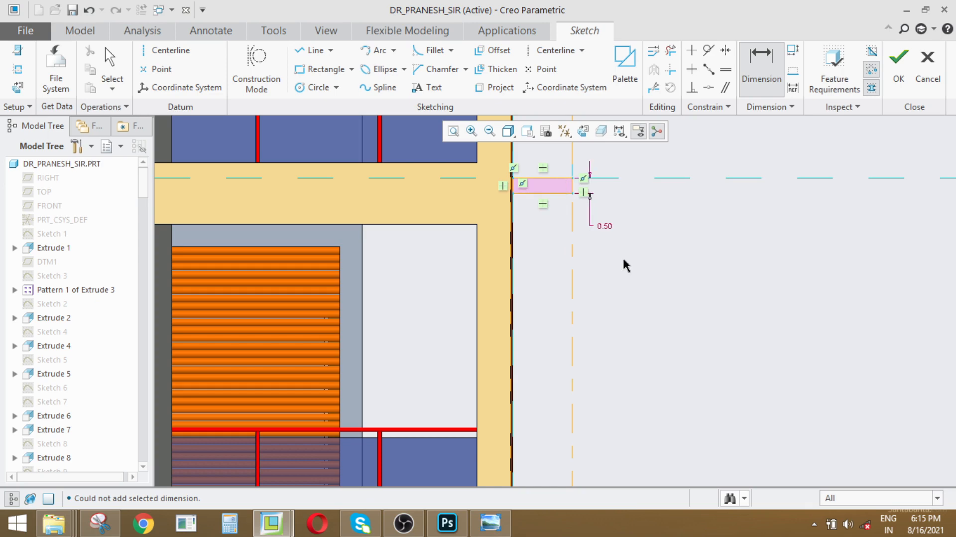
scroll(620, 285, "up", 6)
scroll(585, 233, "down", 3)
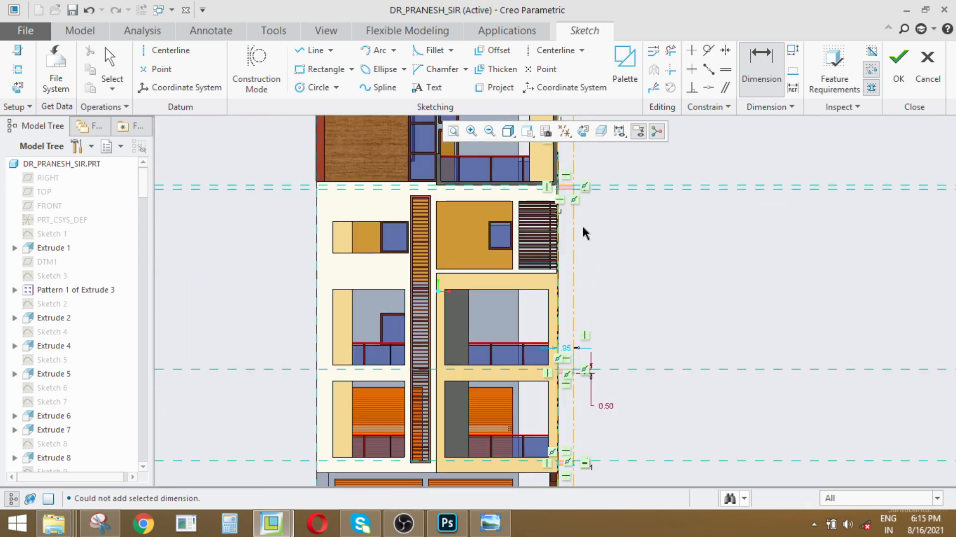
scroll(649, 277, "down", 3)
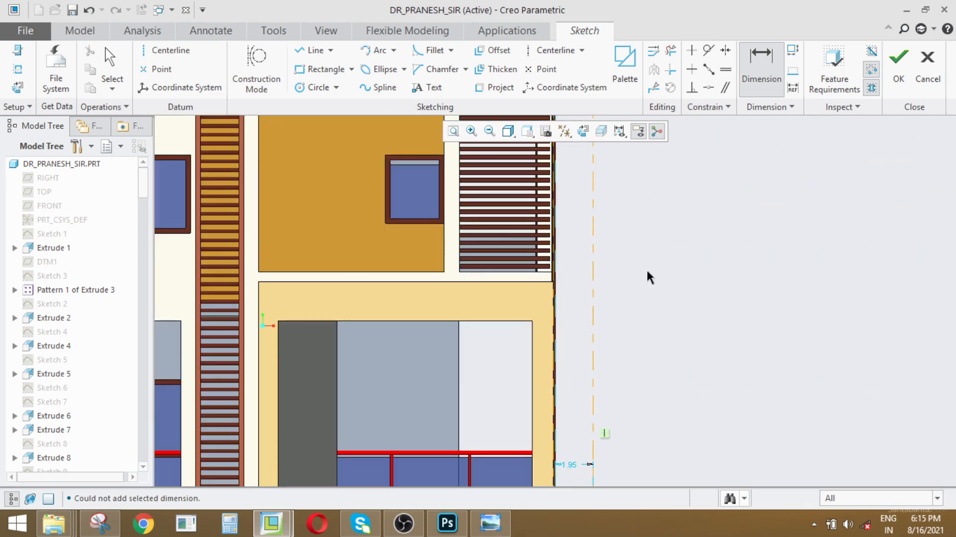
middle_click(672, 279)
- Add the slab surface of the floor level still missing a reference line to the sketch references and solve them
scroll(588, 249, "up", 4)
mouse_move(589, 249)
middle_mouse_down()
mouse_move(576, 291)
mouse_move(558, 309)
middle_mouse_up()
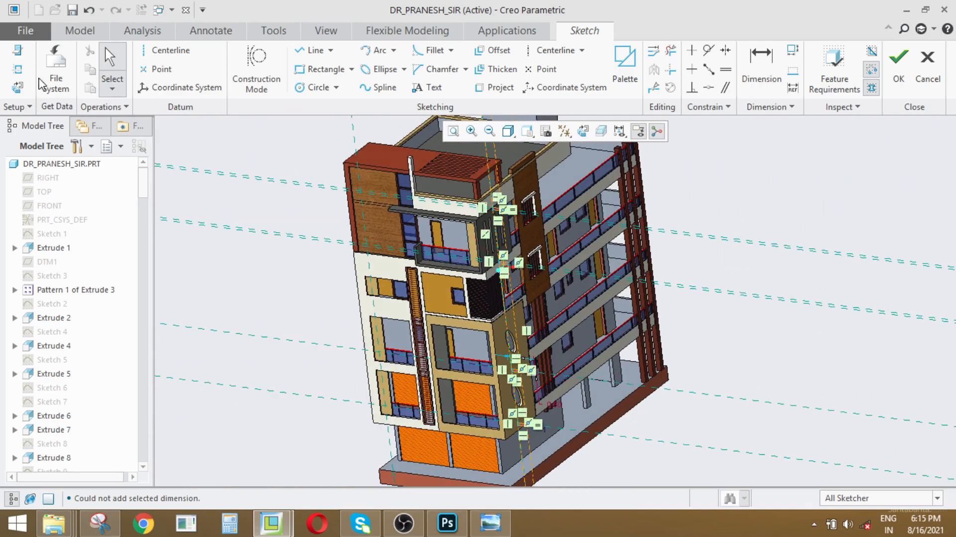
left_click(18, 70)
scroll(627, 229, "down", 3)
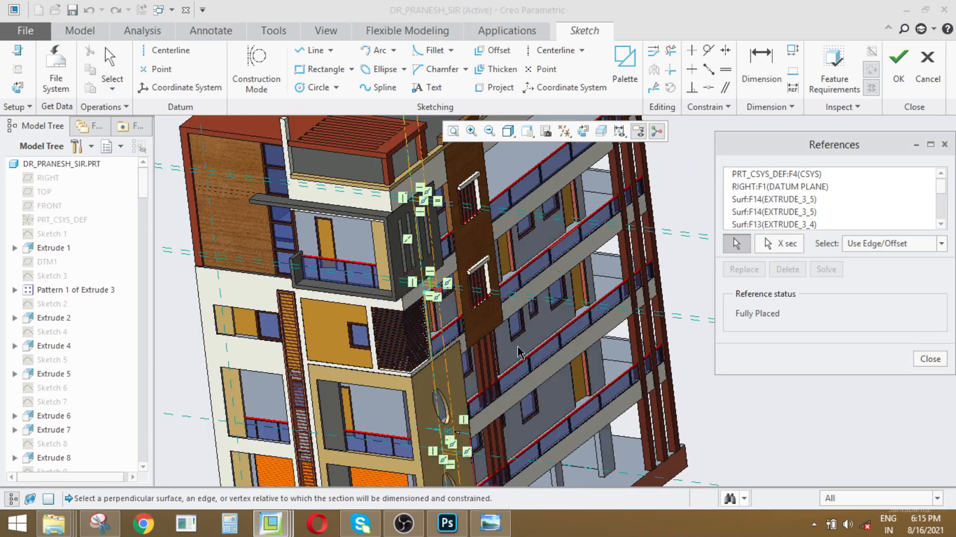
scroll(620, 254, "down", 3)
scroll(558, 242, "up", 3)
middle_click_drag(559, 242, 593, 270)
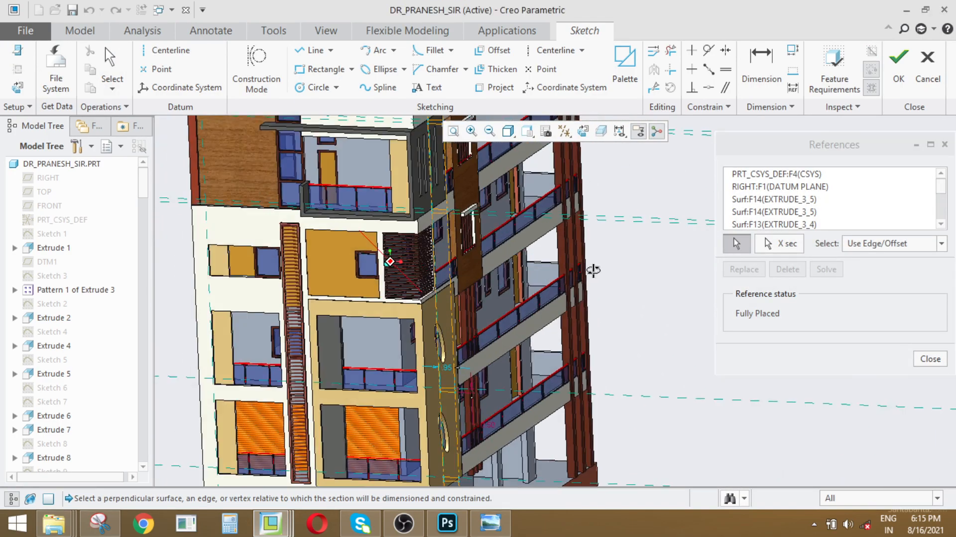
scroll(457, 166, "down", 5)
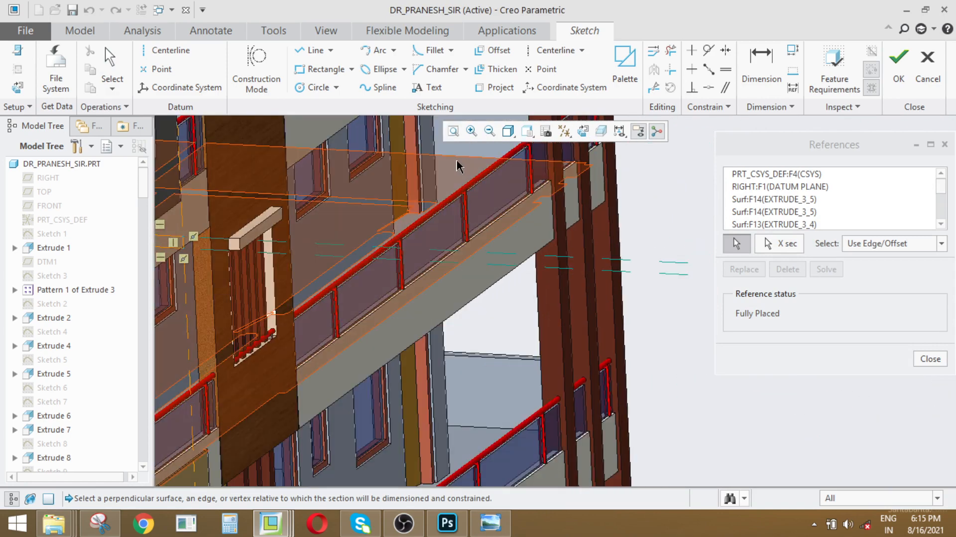
left_click(456, 161)
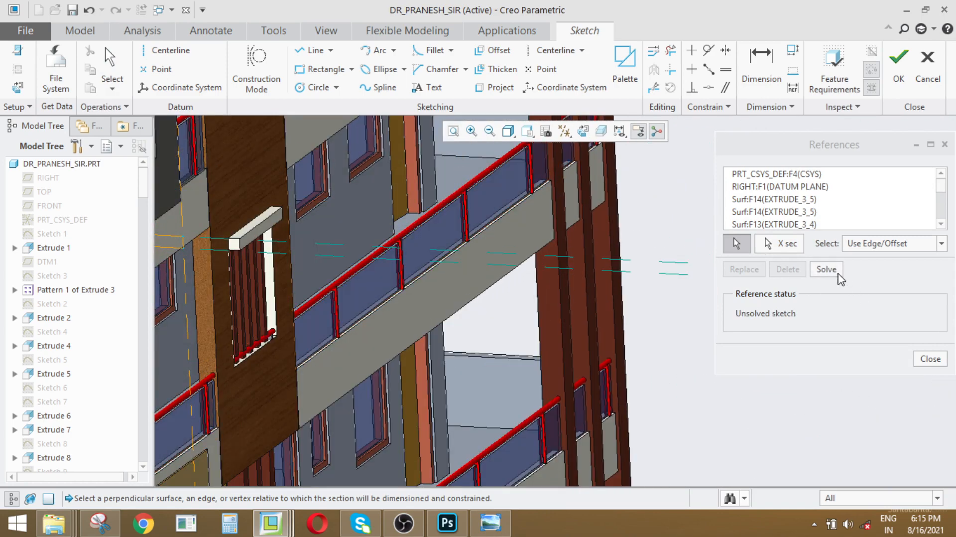
left_click(840, 271)
left_click(583, 130)
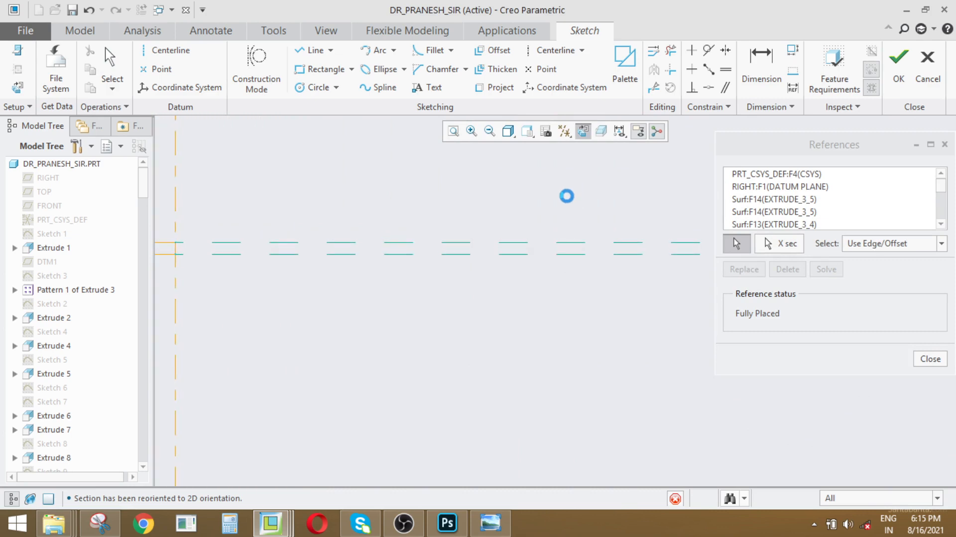
- Draw a rectangle below the new middle floor reference line, from the wall to the centerline, with a height of 0.5
scroll(438, 272, "down", 4)
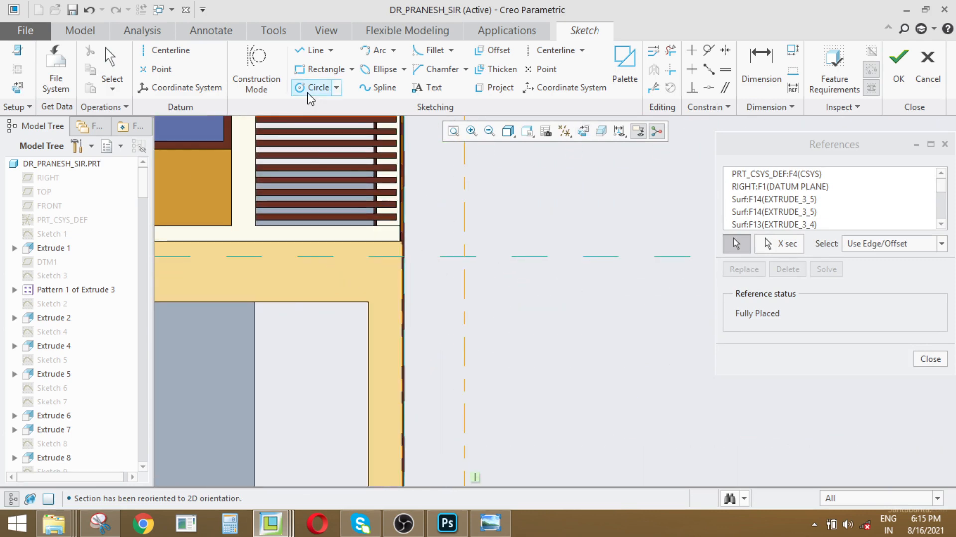
left_click(323, 69)
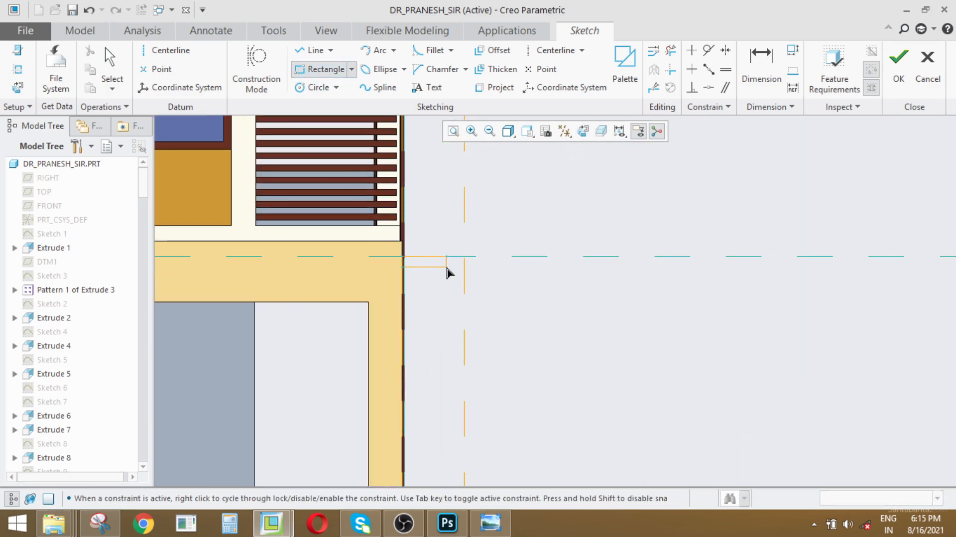
left_click(513, 297)
middle_click(532, 280)
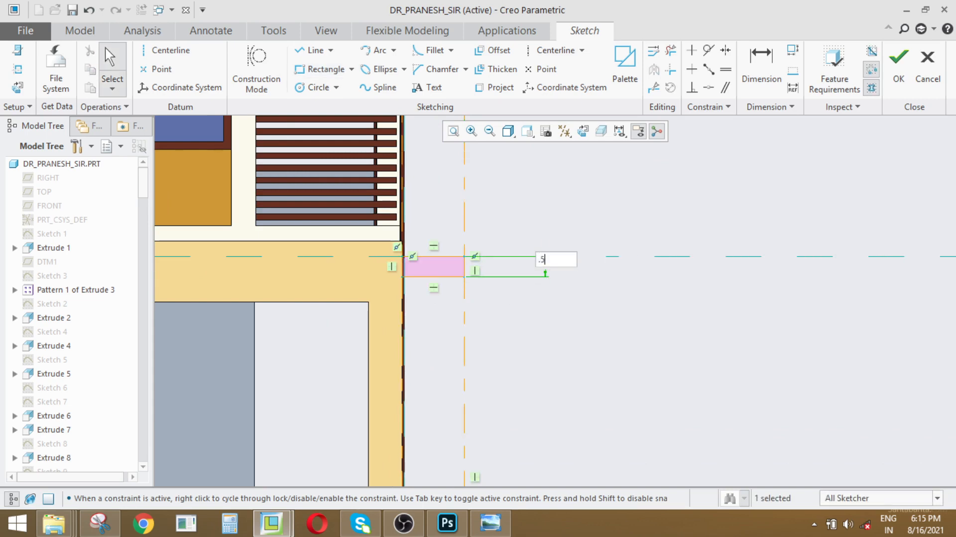
key("Return")
scroll(480, 288, "up", 5)
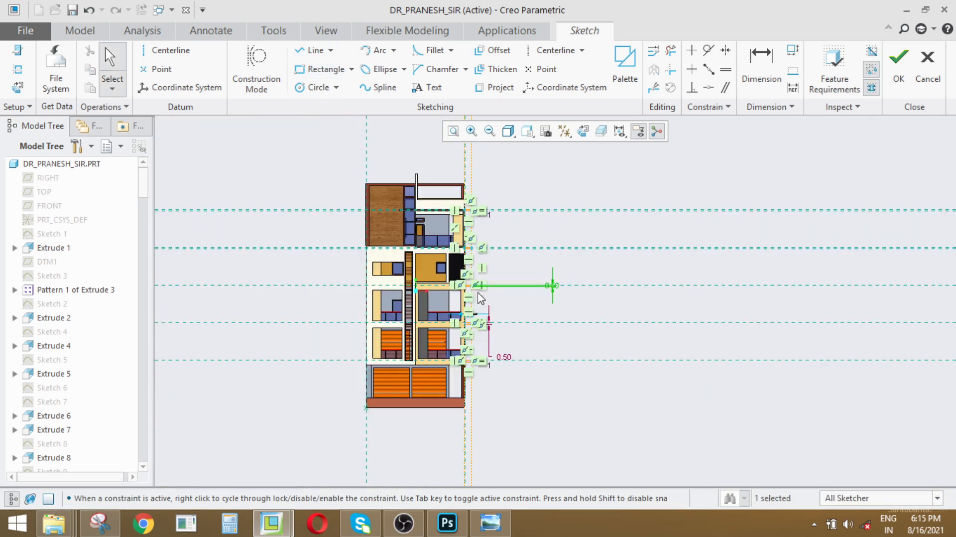
scroll(472, 305, "up", 2)
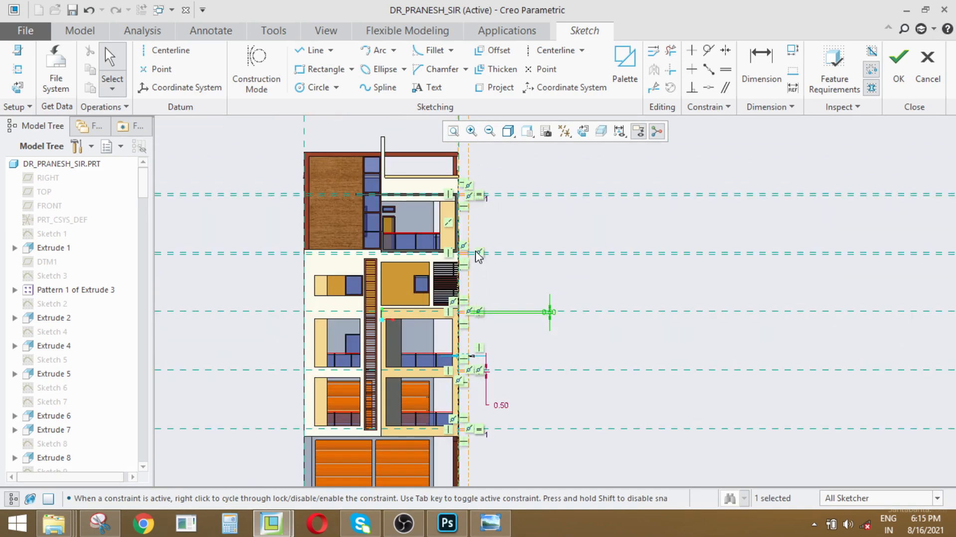
scroll(556, 256, "down", 4)
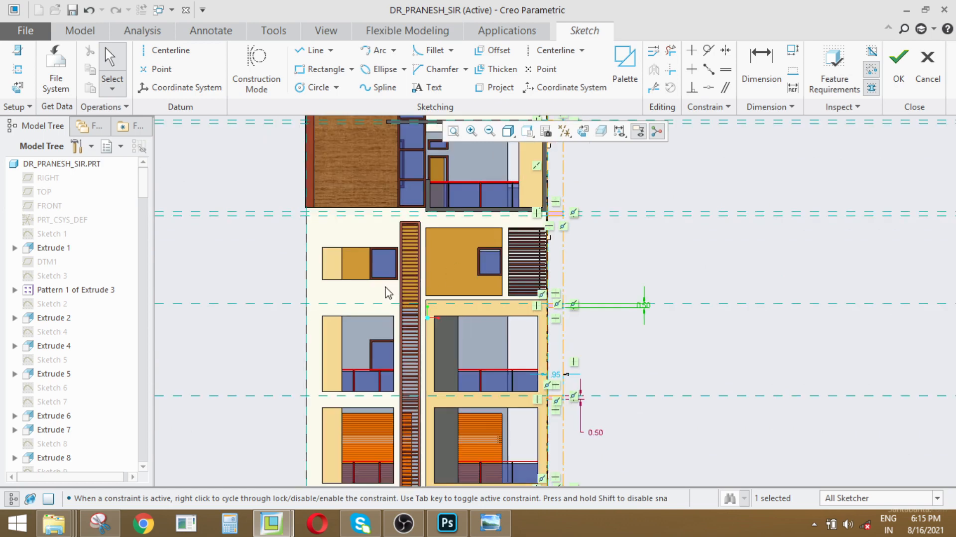
scroll(411, 276, "down", 2)
scroll(339, 247, "up", 3)
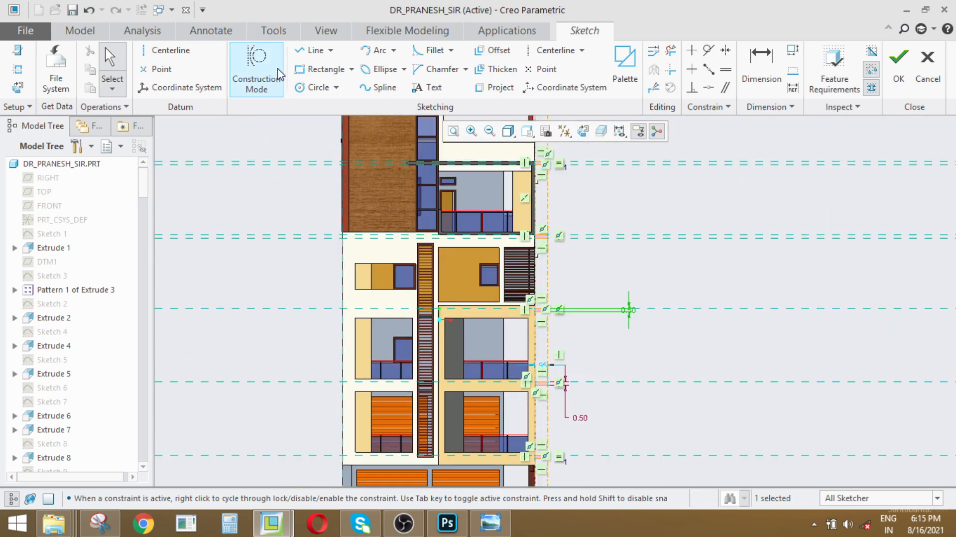
left_click(321, 69)
scroll(307, 134, "down", 3)
left_click(359, 190)
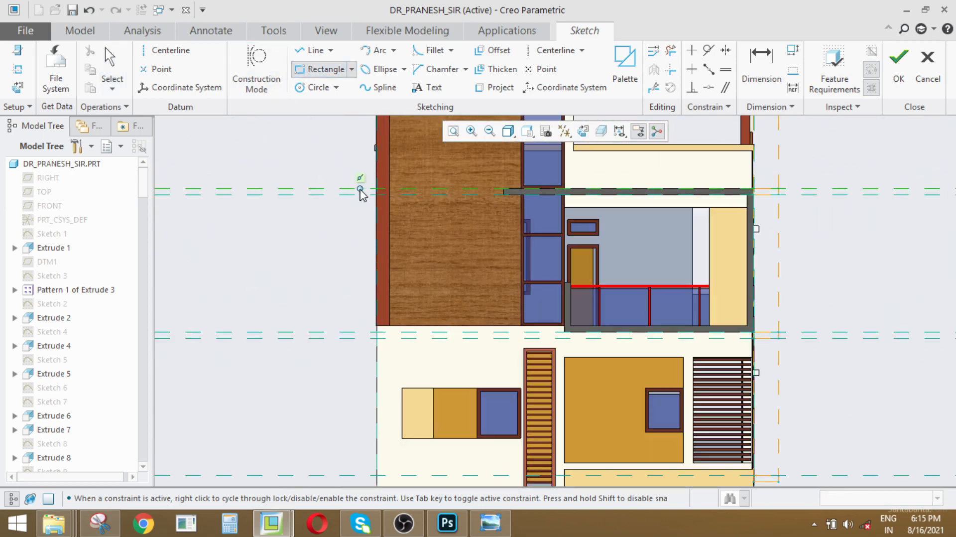
scroll(348, 259, "up", 4)
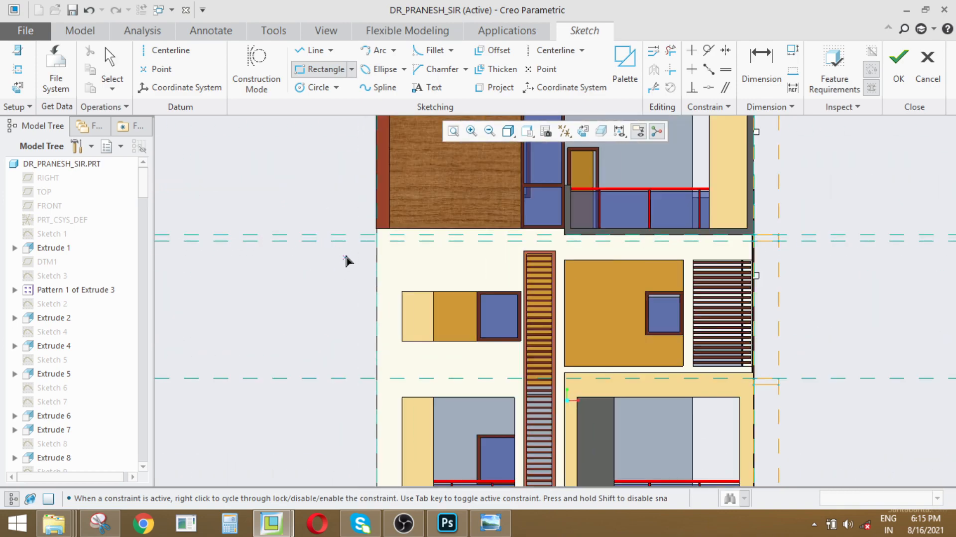
scroll(350, 234, "down", 2)
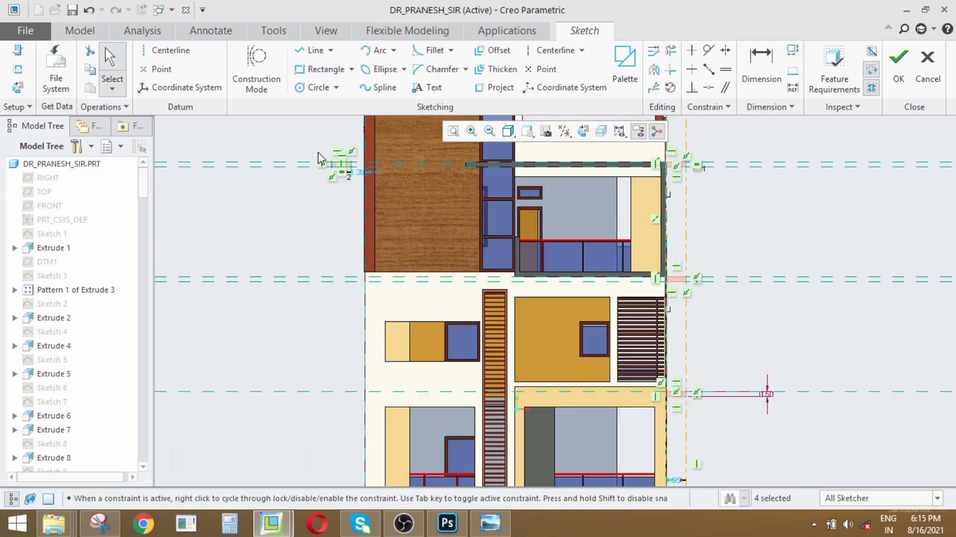
left_click_drag(377, 180, 376, 180)
key("Delete")
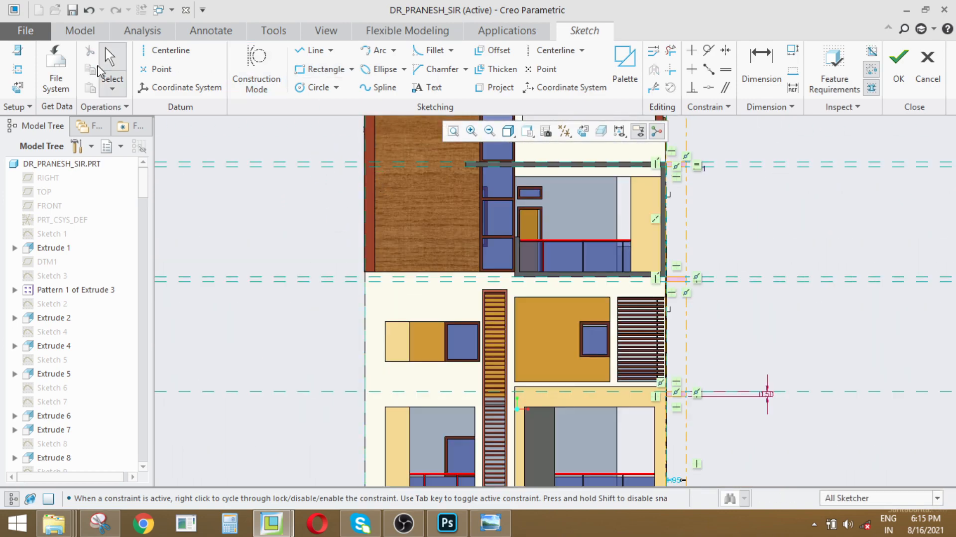
- Draw a rectangle between the uppermost pair of reference lines outside the building's left wall, with a vertical centerline along its outer edge
left_click(318, 68)
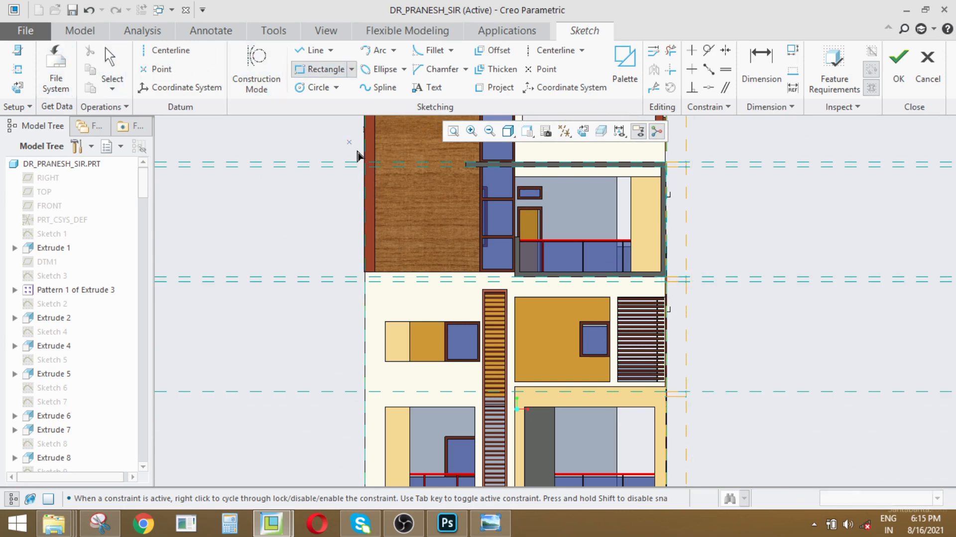
scroll(361, 173, "down", 5)
scroll(376, 166, "down", 1)
left_click(401, 150)
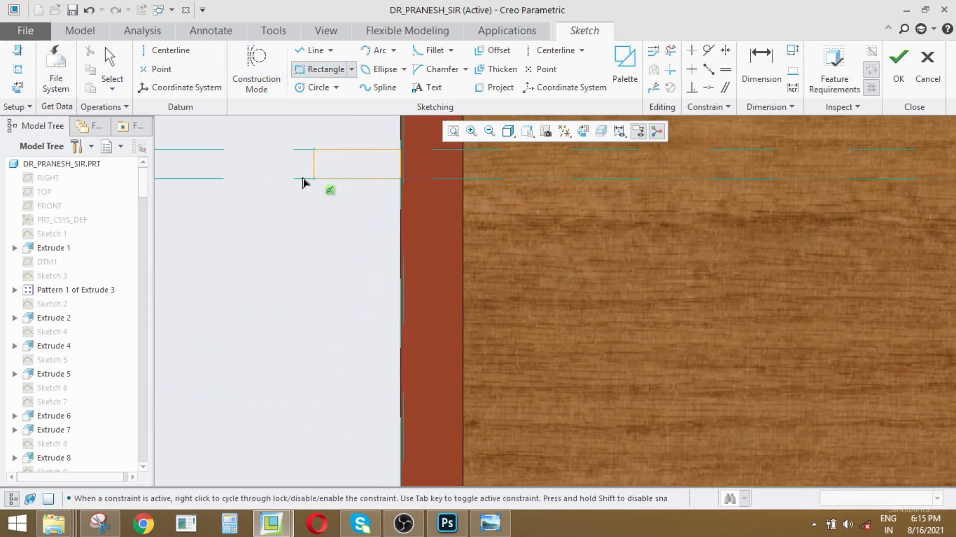
scroll(264, 181, "up", 2)
left_click(164, 50)
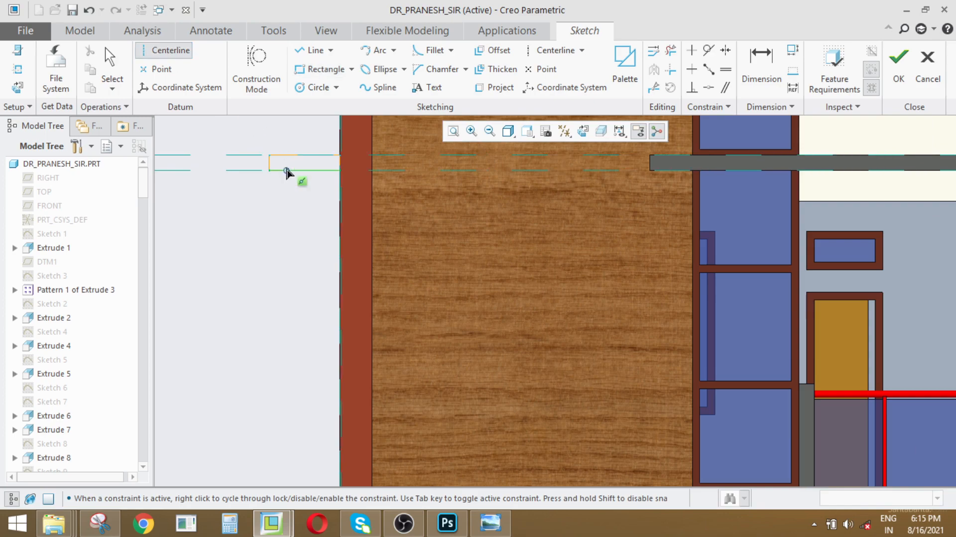
scroll(270, 198, "up", 4)
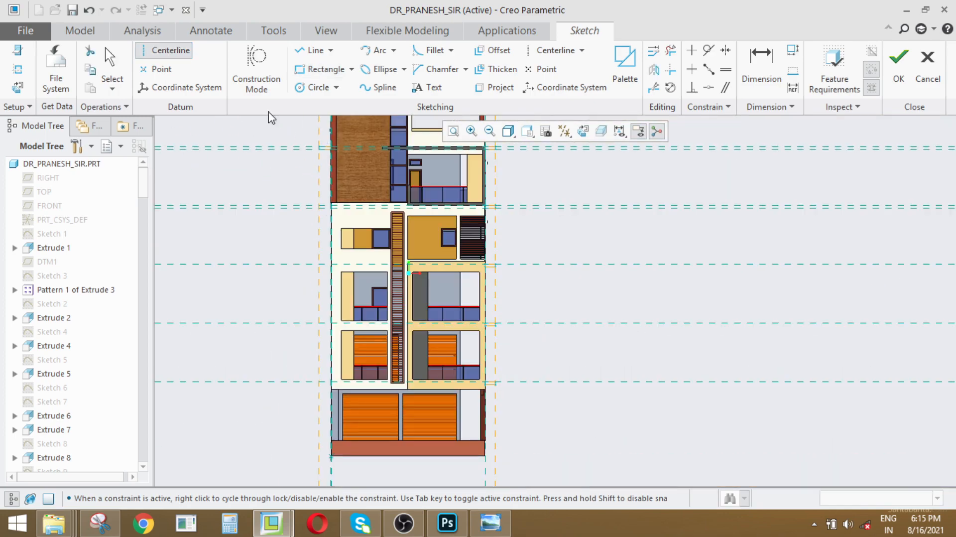
- Draw a rectangle between the second pair of floor reference lines, from the new vertical centerline to the building's left wall
left_click(319, 69)
scroll(321, 221, "down", 3)
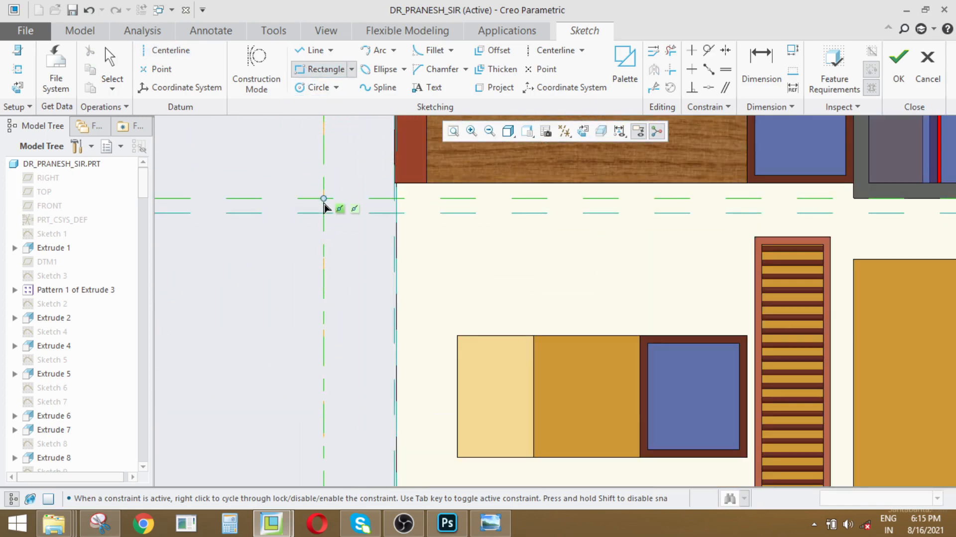
left_click(323, 199)
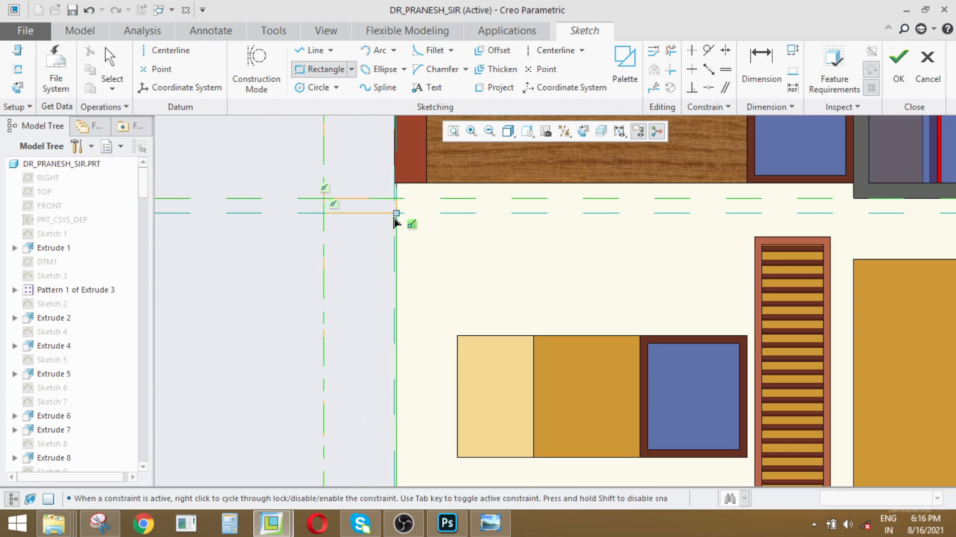
scroll(324, 166, "up", 4)
- Draw rectangles below the middle and second-lowest floor reference lines, spanning from the left vertical centerline to the wall
scroll(316, 235, "down", 5)
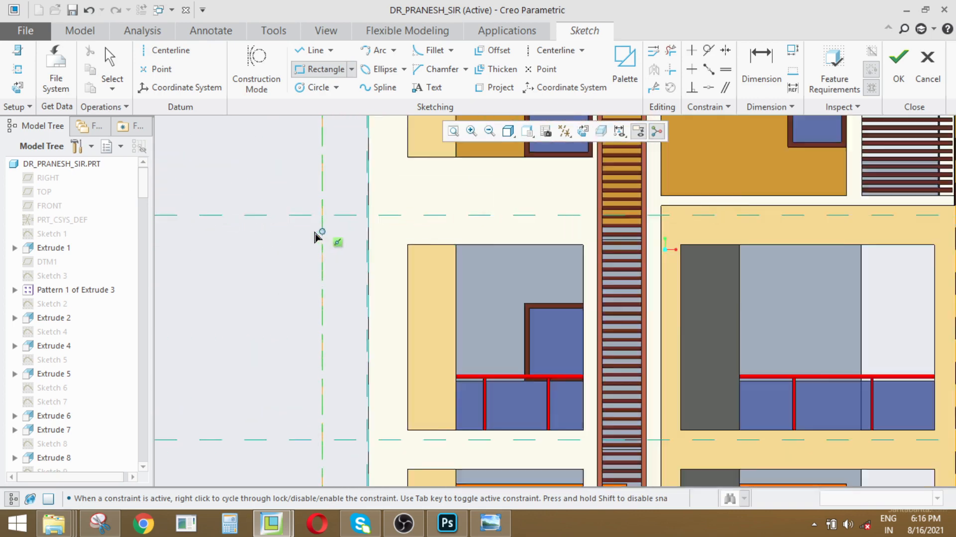
left_click(356, 223)
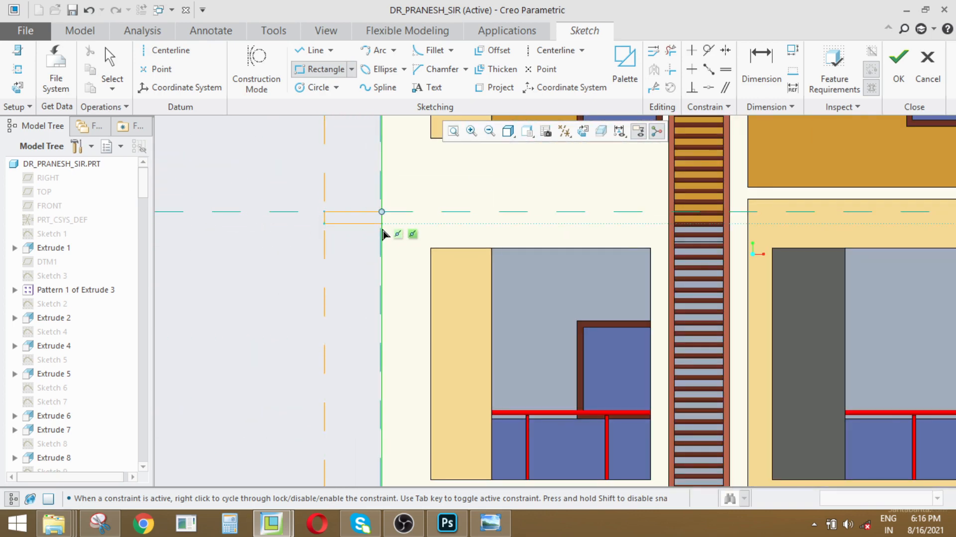
scroll(337, 164, "up", 4)
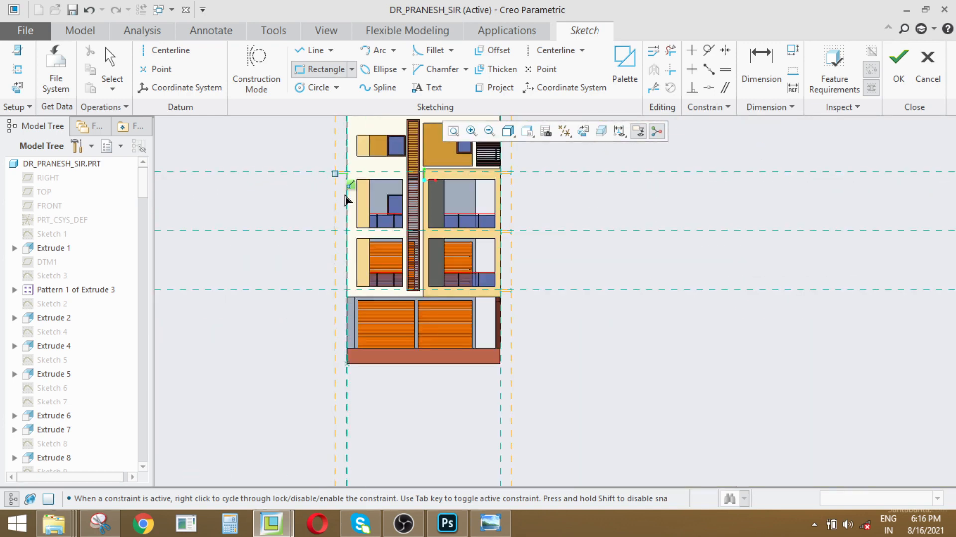
scroll(341, 196, "down", 5)
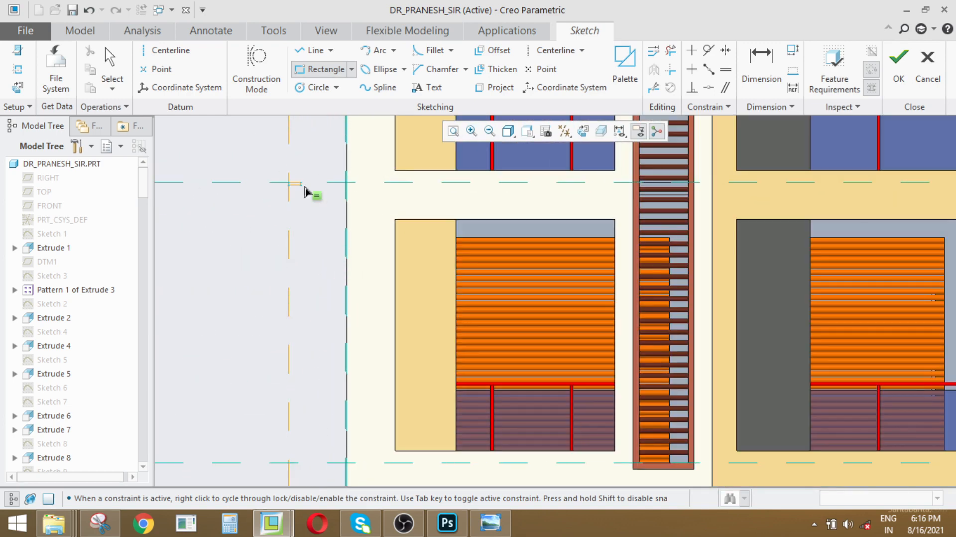
scroll(301, 180, "up", 3)
- Draw a rectangle below the lowest floor reference line, from the left centerline to the wall, and finish the sketch
scroll(306, 249, "down", 5)
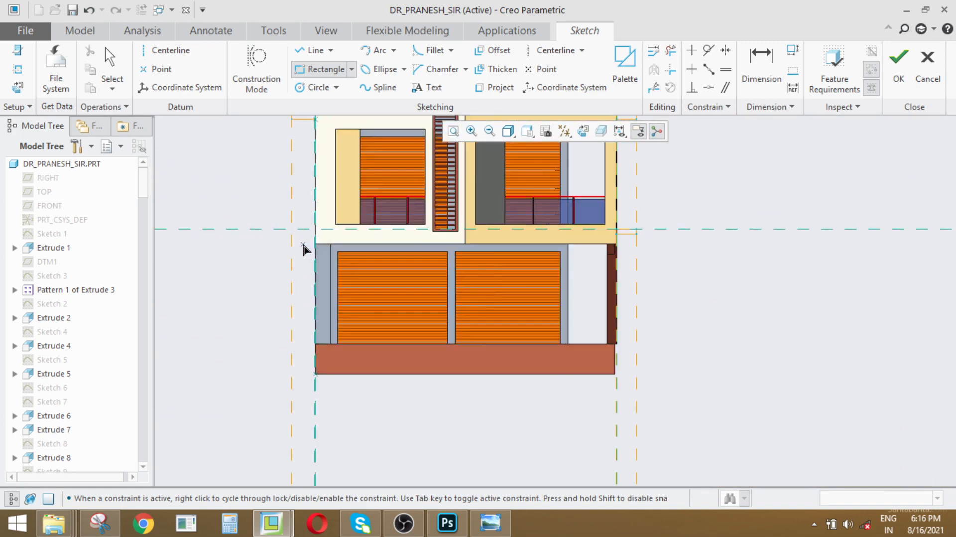
left_click(282, 214)
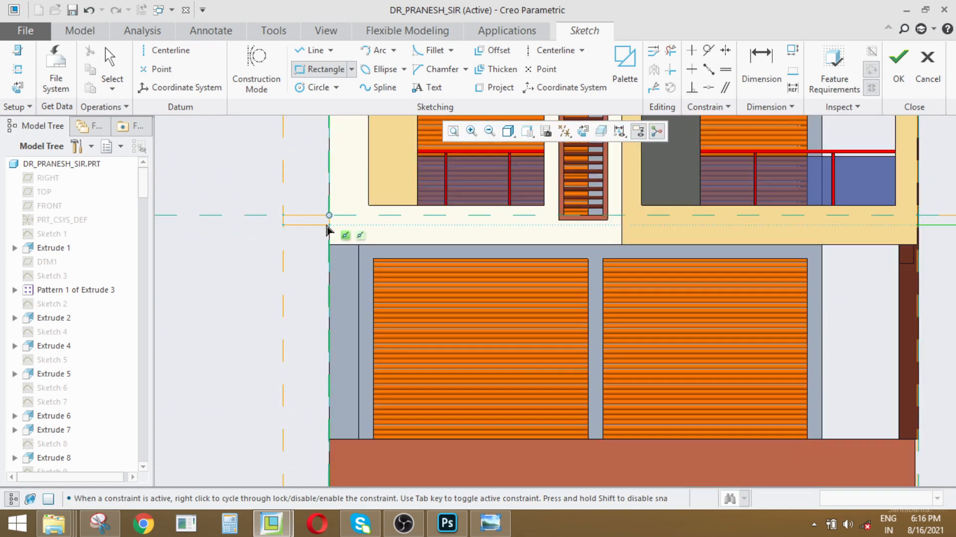
middle_click(312, 253)
scroll(314, 270, "up", 5)
scroll(509, 300, "up", 5)
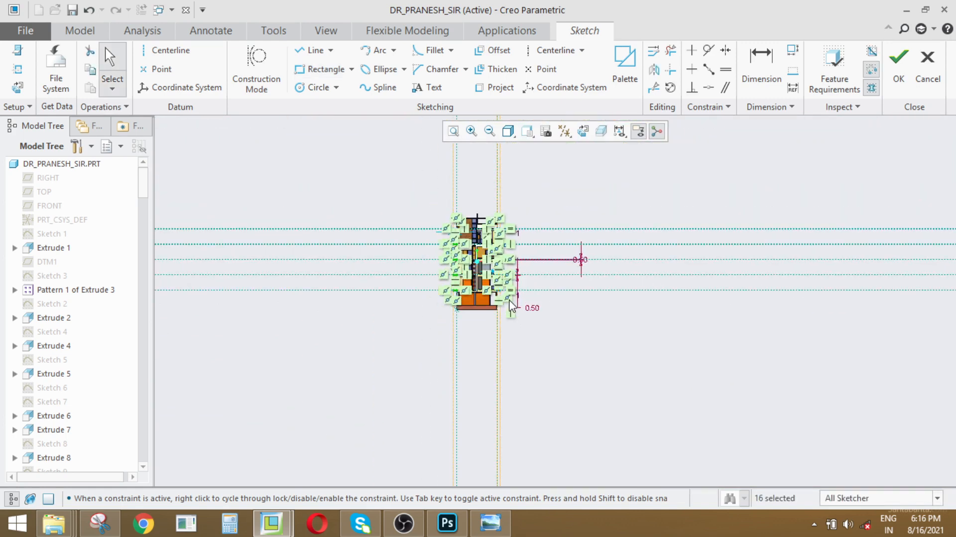
left_click(898, 62)
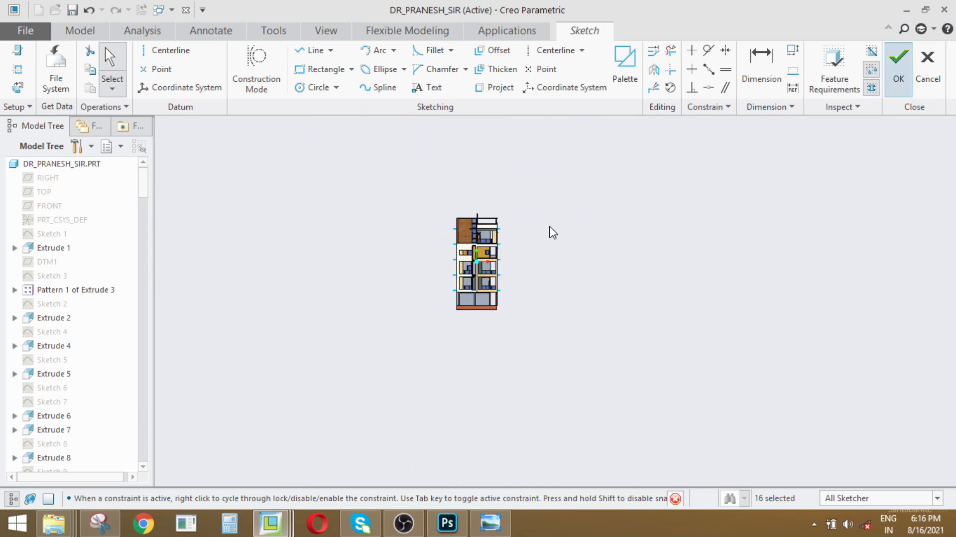
- Extrude the floor-level rectangle sketch to a depth of 0.5
scroll(500, 249, "down", 6)
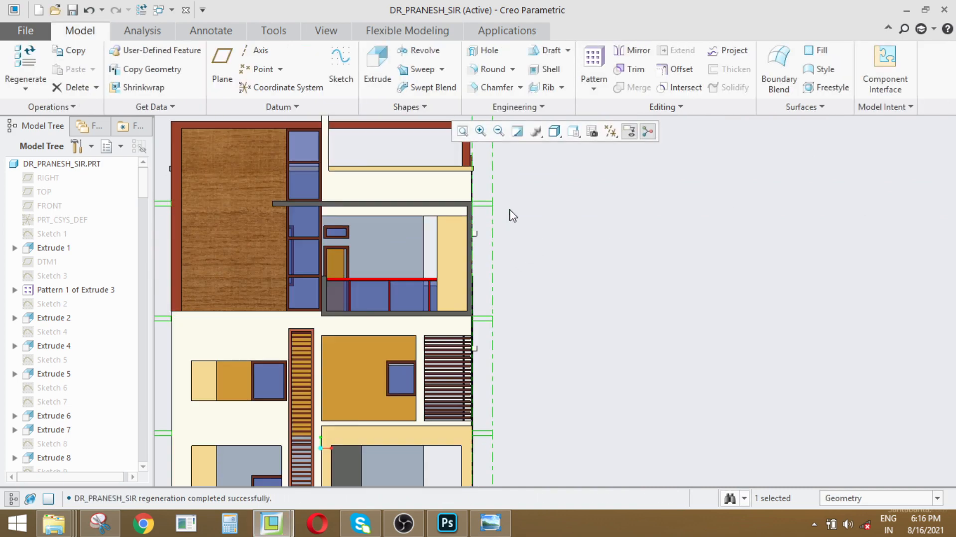
scroll(508, 214, "up", 4)
key("ctrl+d")
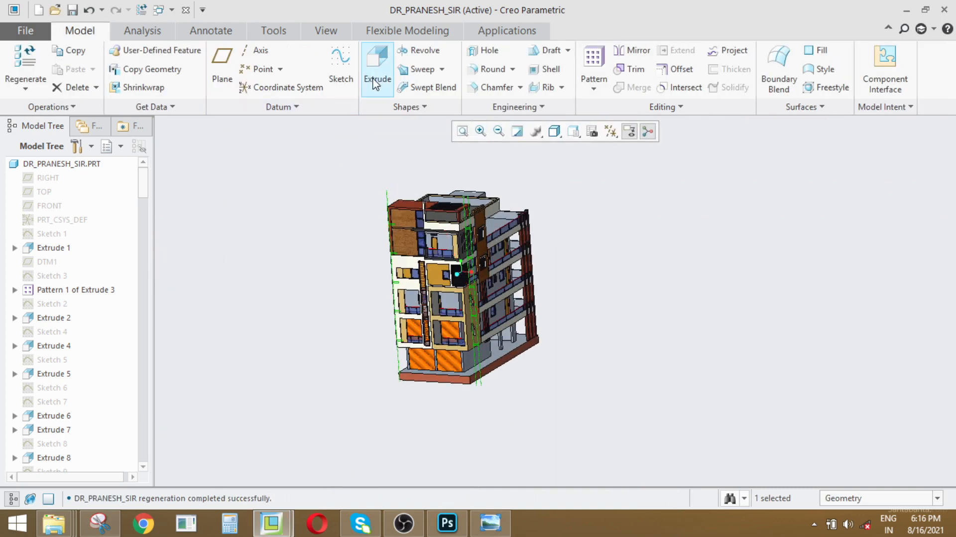
left_click(373, 72)
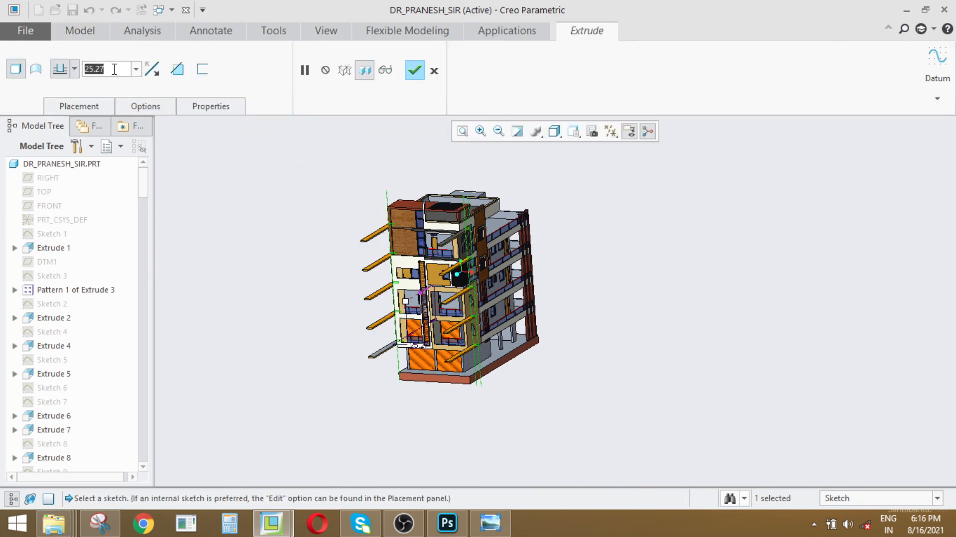
type("0.5")
key("Return")
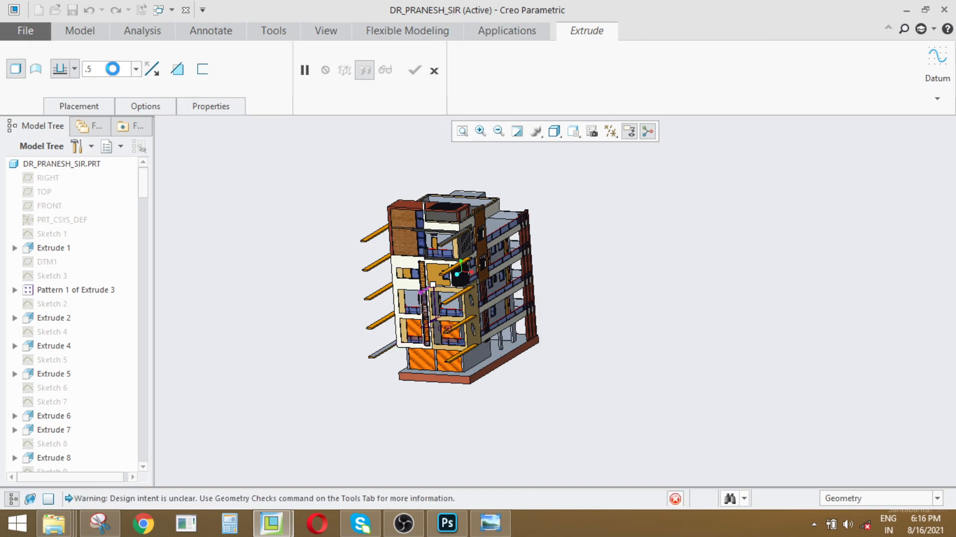
scroll(409, 213, "down", 3)
scroll(409, 213, "down", 2)
middle_click_drag(409, 213, 452, 207)
scroll(492, 244, "down", 4)
scroll(492, 244, "down", 3)
scroll(480, 230, "up", 4)
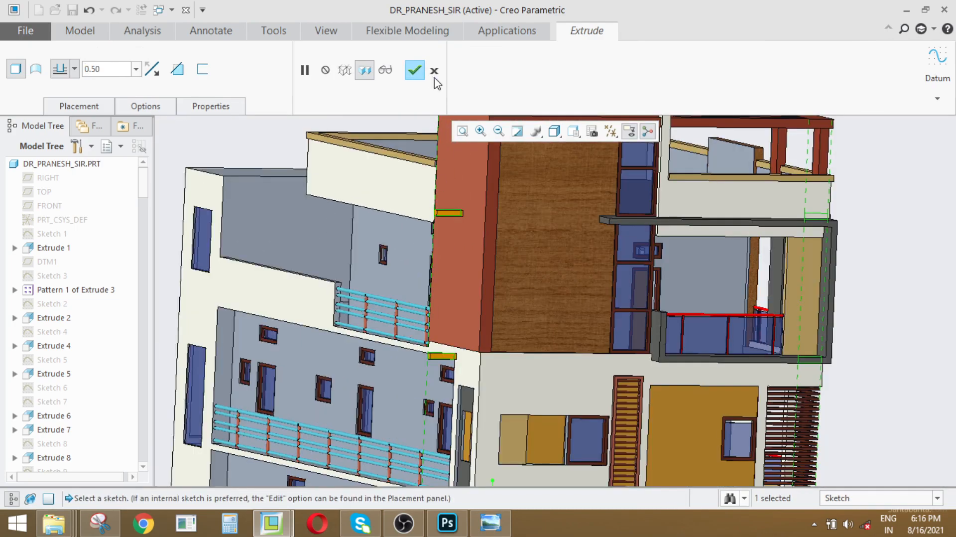
left_click(414, 71)
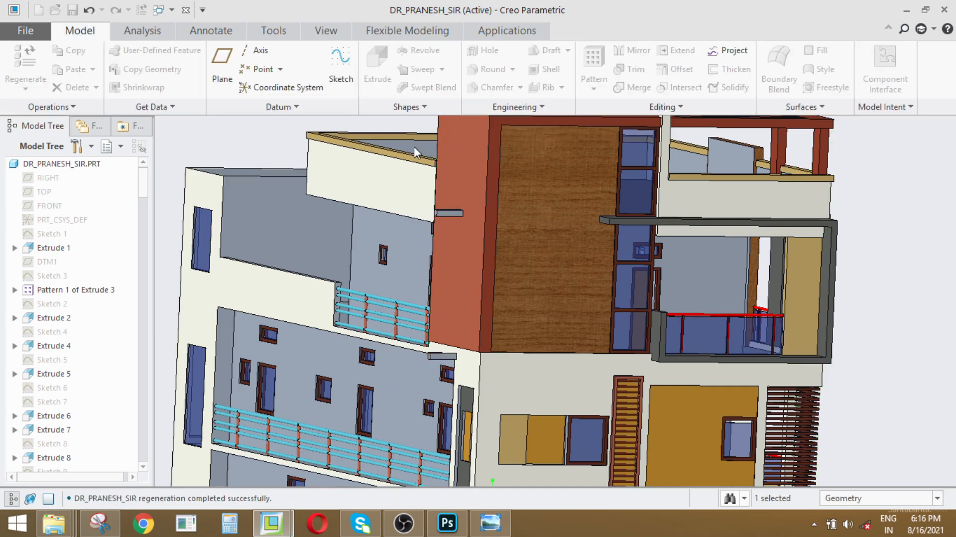
- Apply the red model appearance to the surfaces of the extruded floor-level markers, using the Intent Surface selection filter
left_click(326, 32)
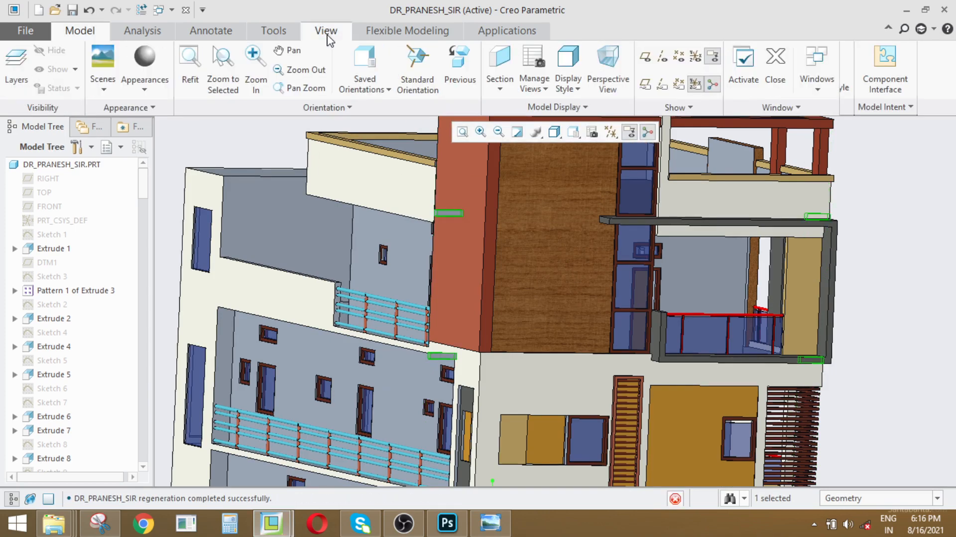
left_click(148, 87)
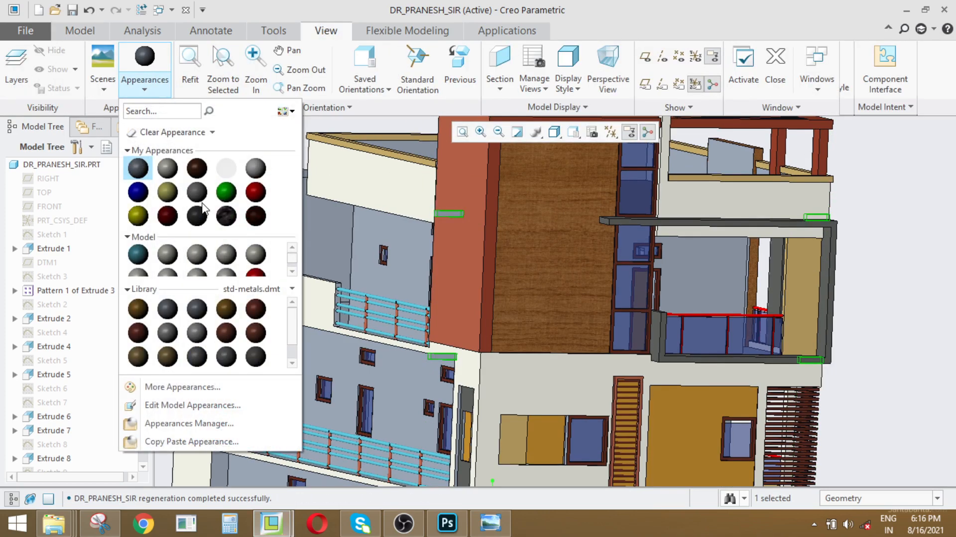
left_click(256, 274)
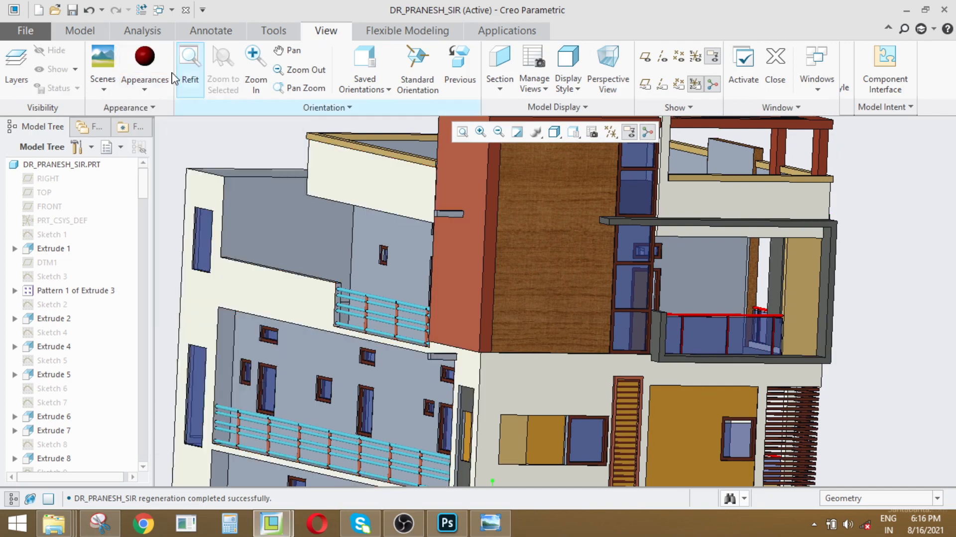
left_click(841, 498)
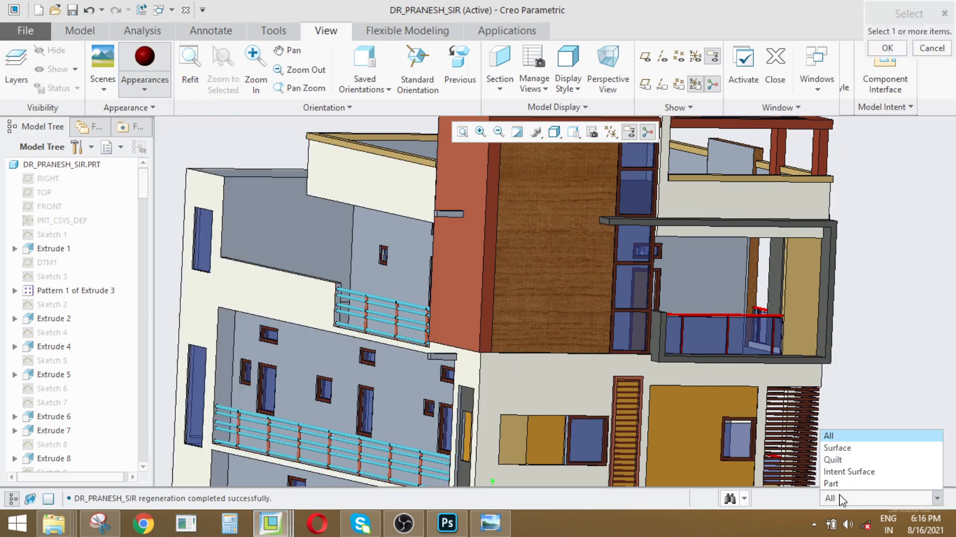
left_click(845, 471)
scroll(446, 213, "up", 5)
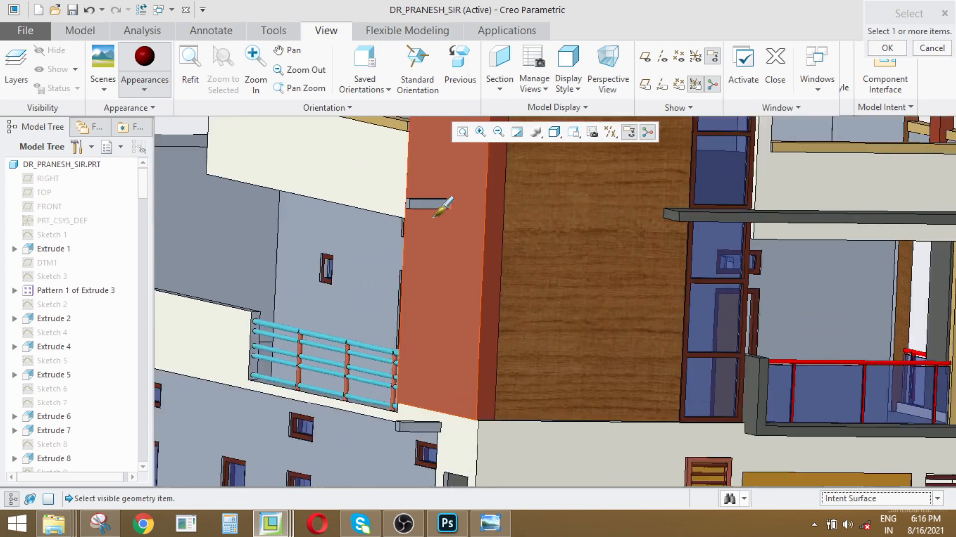
left_click(404, 192)
scroll(413, 184, "down", 5)
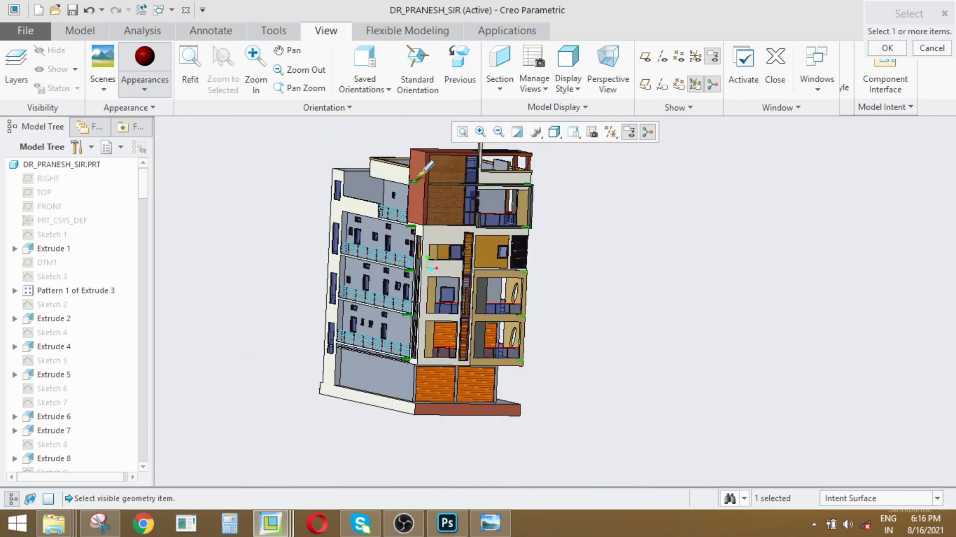
scroll(427, 160, "up", 5)
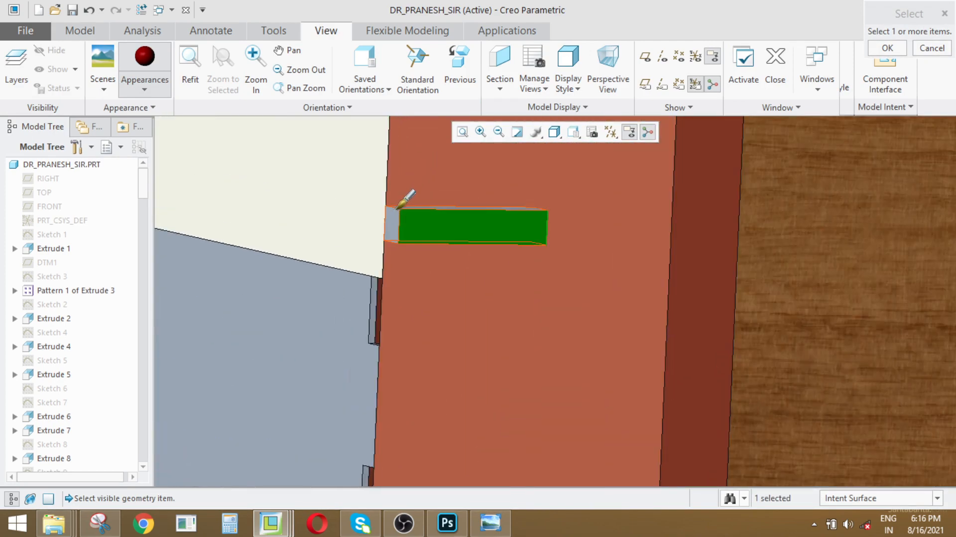
scroll(404, 199, "down", 5)
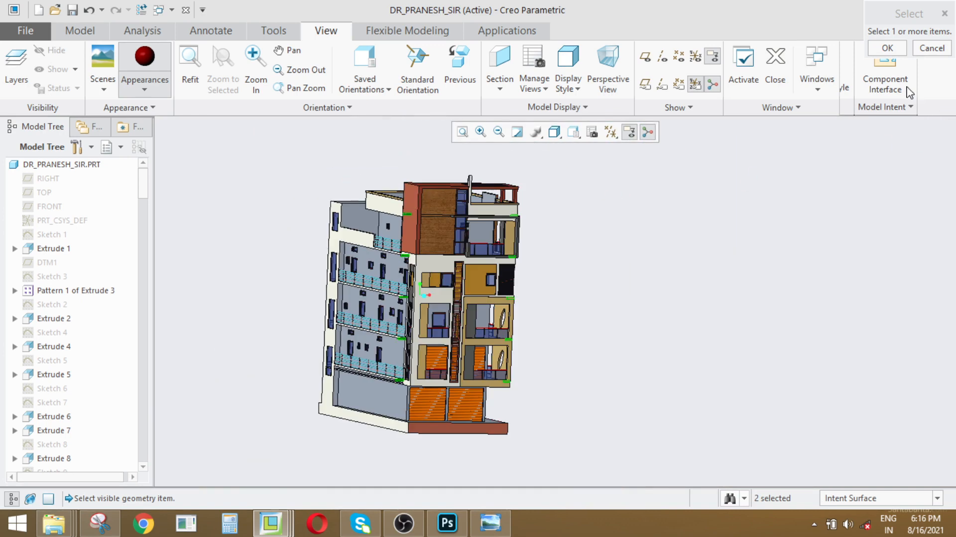
left_click(887, 48)
- Orient the building model to the saved FRONT view
middle_click_drag(610, 258, 573, 228)
left_click(563, 133)
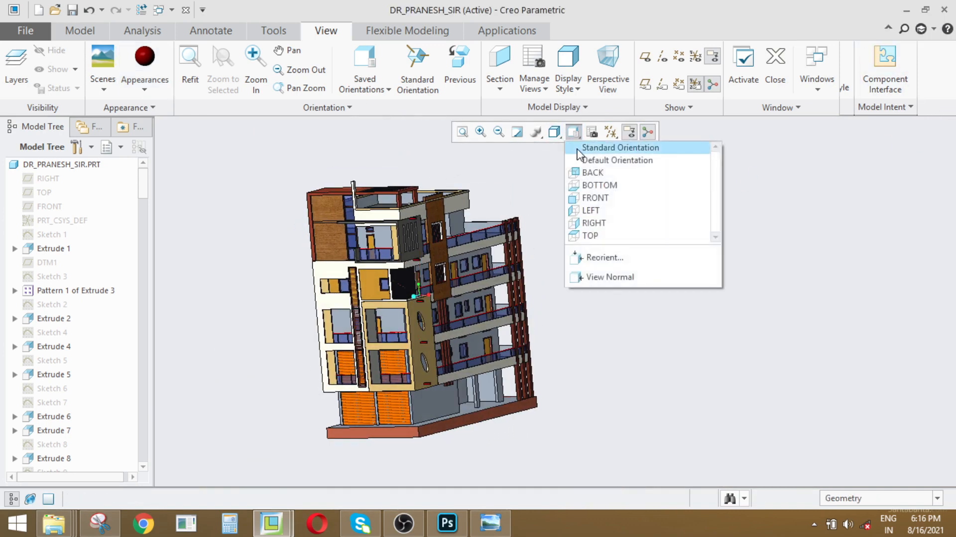
left_click(593, 197)
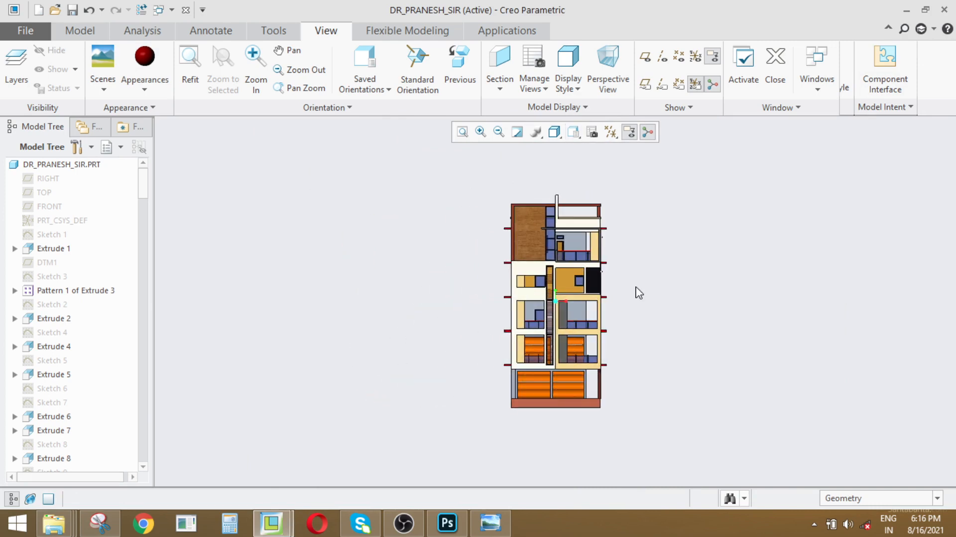
- Switch from the DR_PRANESH_SIR part window to the DR_PRANESH_DRW drawing, minimizing the part window, and refit the sheet
scroll(601, 278, "down", 3)
scroll(324, 219, "down", 1)
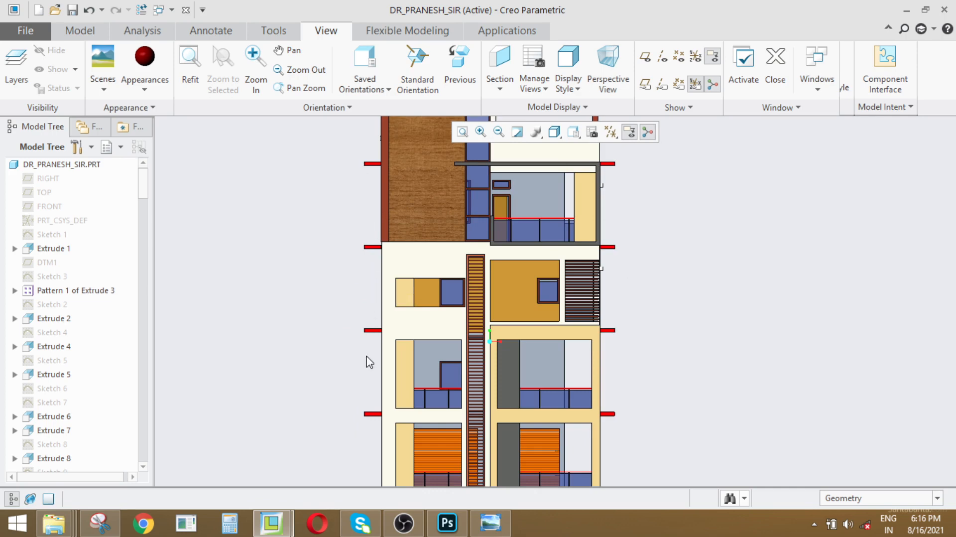
scroll(369, 361, "up", 2)
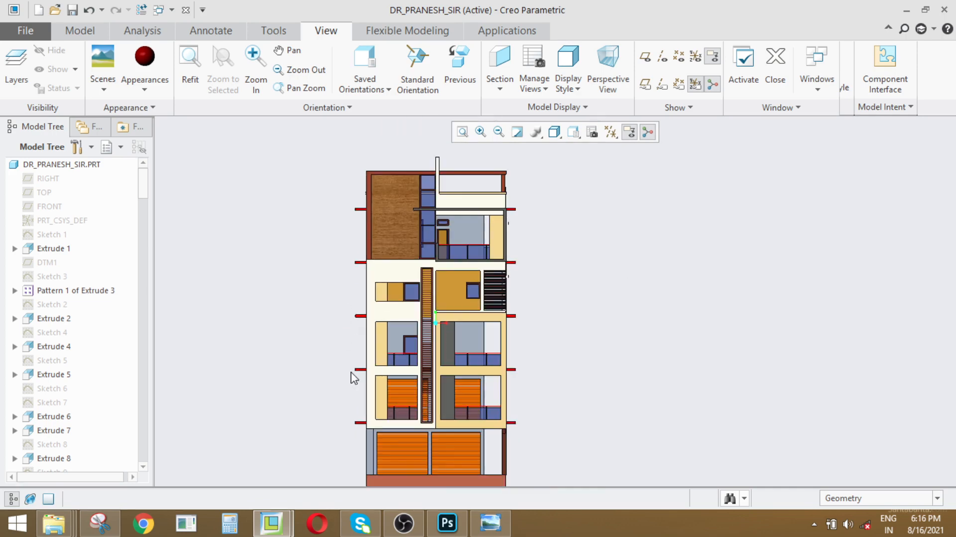
left_click(276, 526)
left_click(334, 468)
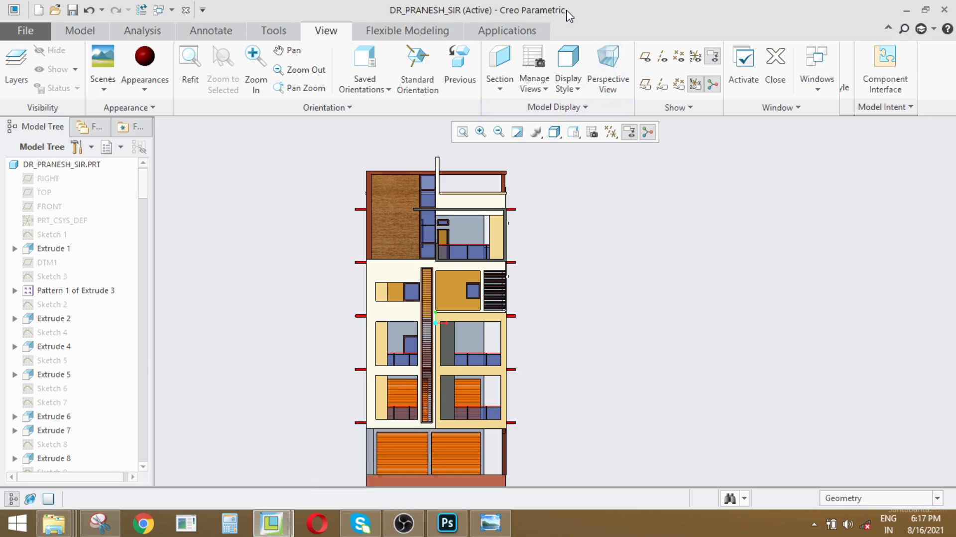
double_click(585, 10)
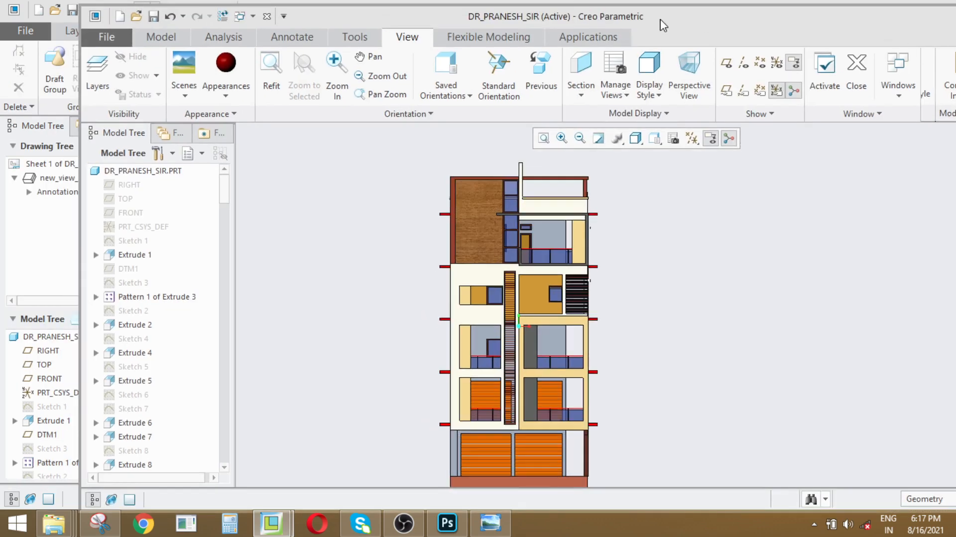
left_click_drag(863, 21, 657, 43)
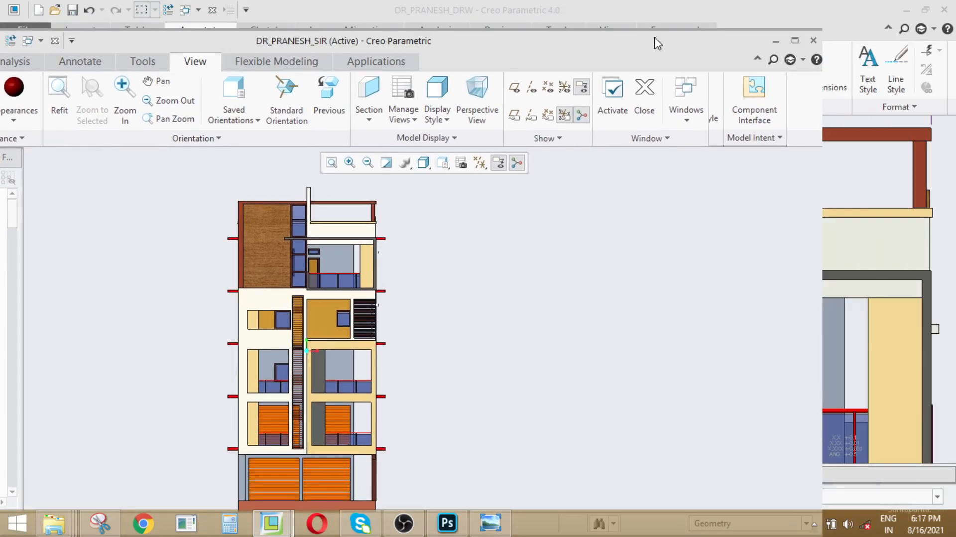
left_click(774, 42)
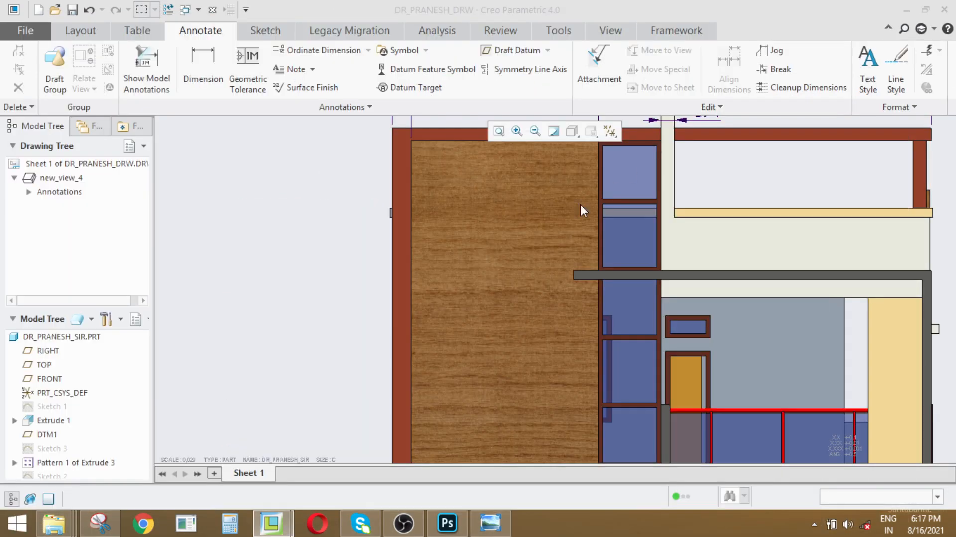
left_click(499, 132)
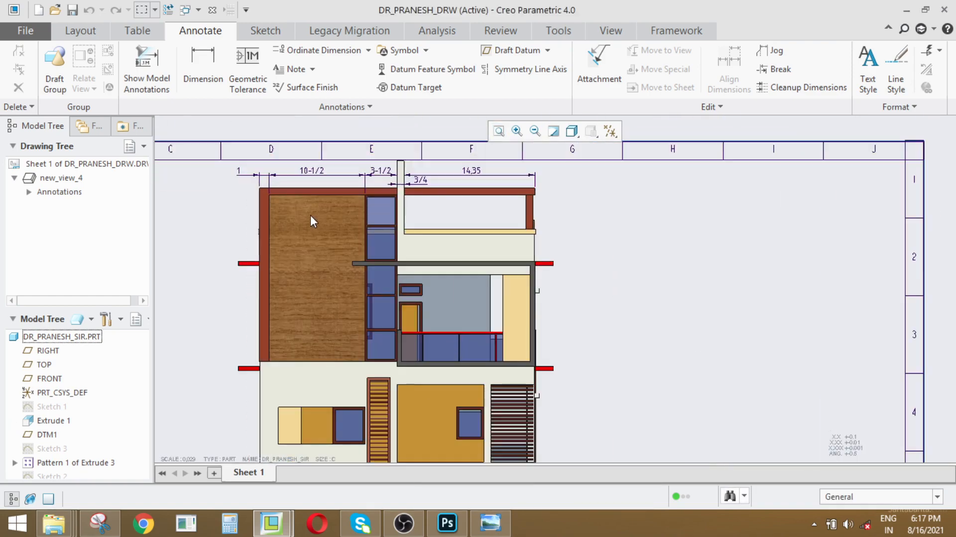
- Dimension the vertical distance from the underside of the yellow roof slab to the top edge of the upper red floor-level marker
scroll(310, 214, "up", 2)
scroll(354, 231, "down", 6)
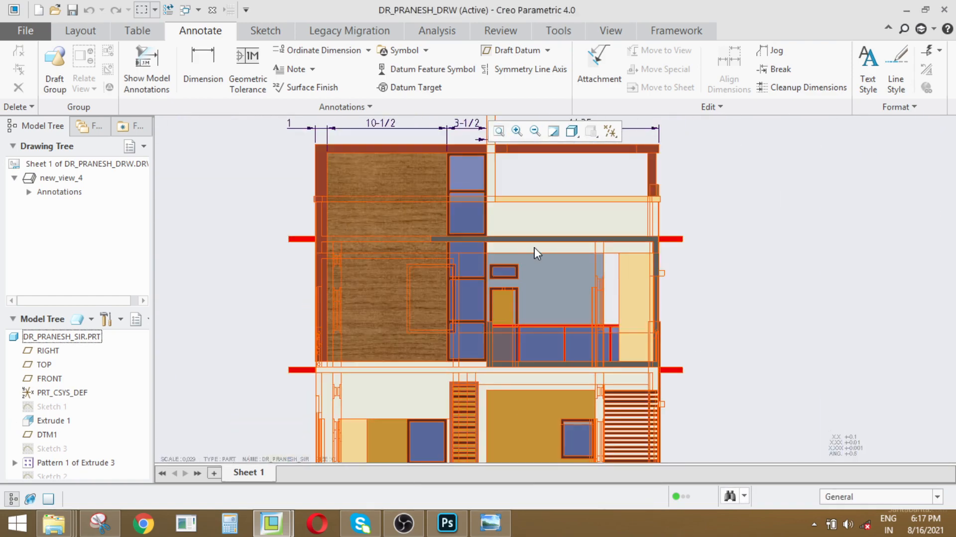
scroll(540, 249, "down", 2)
scroll(642, 269, "up", 1)
scroll(635, 279, "down", 1)
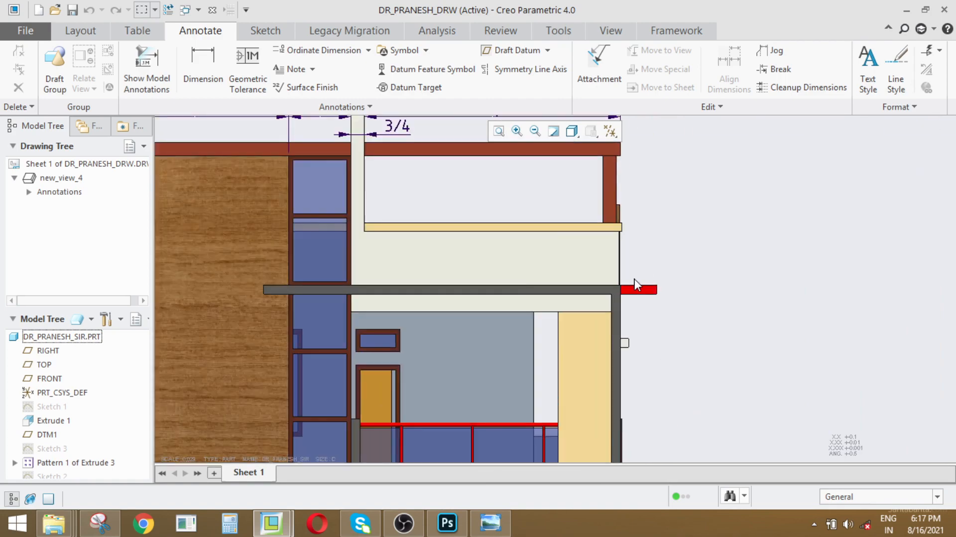
scroll(634, 279, "down", 1)
scroll(604, 166, "up", 3)
scroll(548, 224, "down", 3)
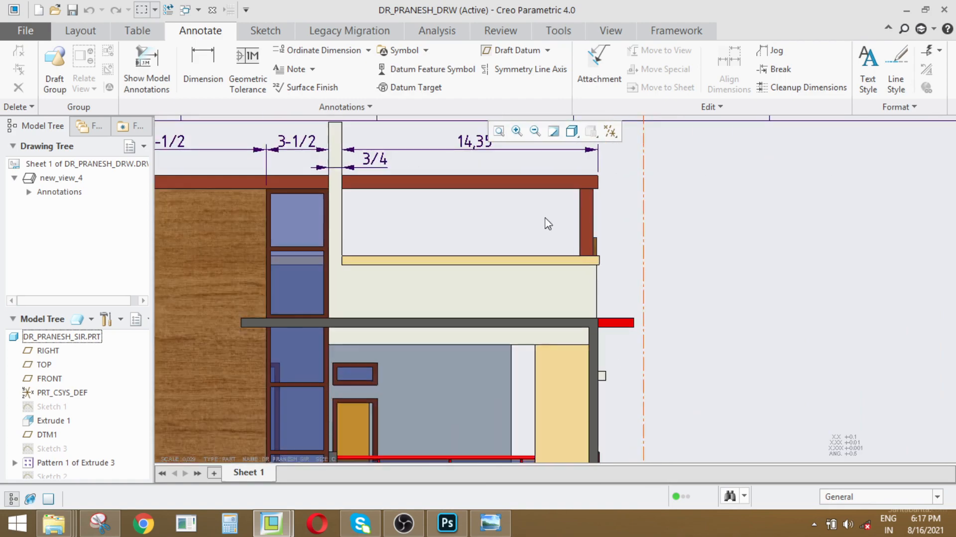
left_click(208, 65)
scroll(547, 288, "down", 2)
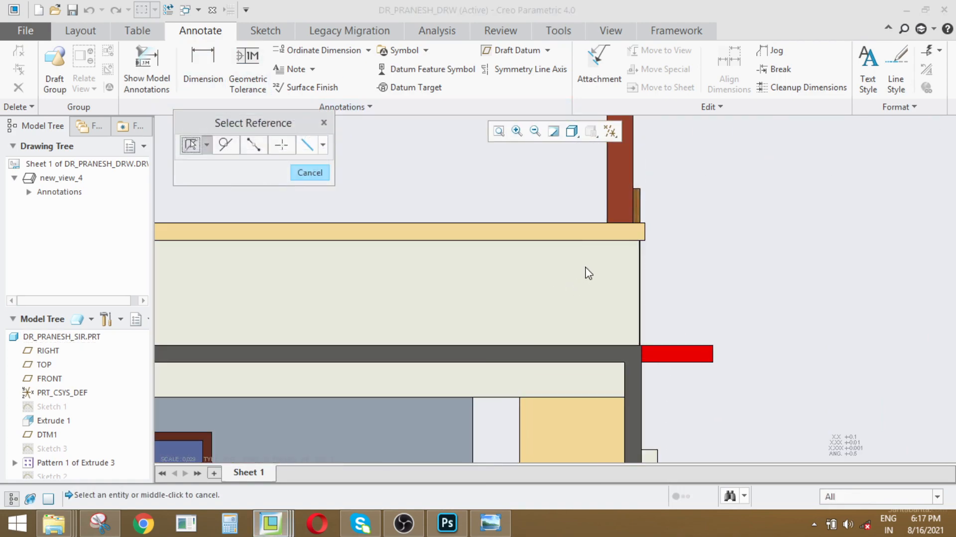
left_click(595, 239)
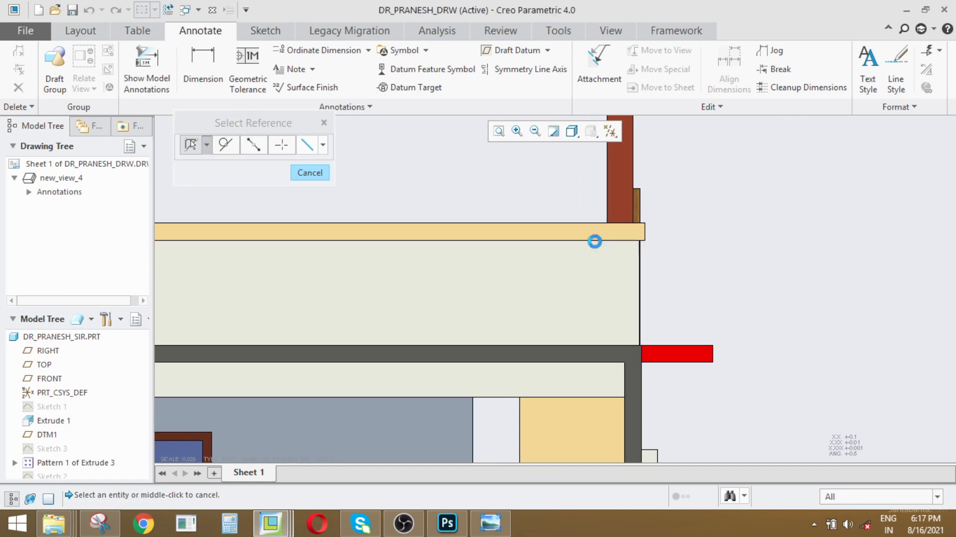
left_click(672, 351, "ctrl")
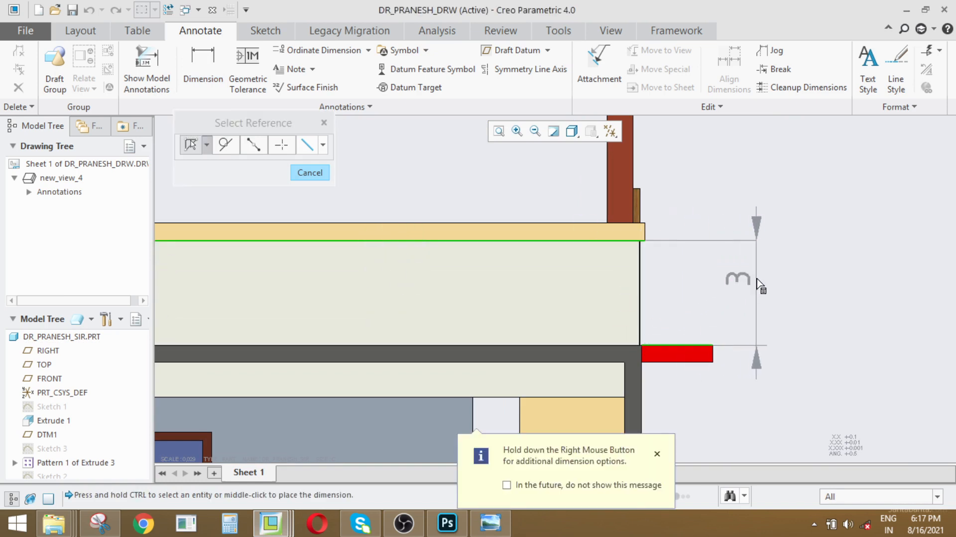
middle_click(756, 277)
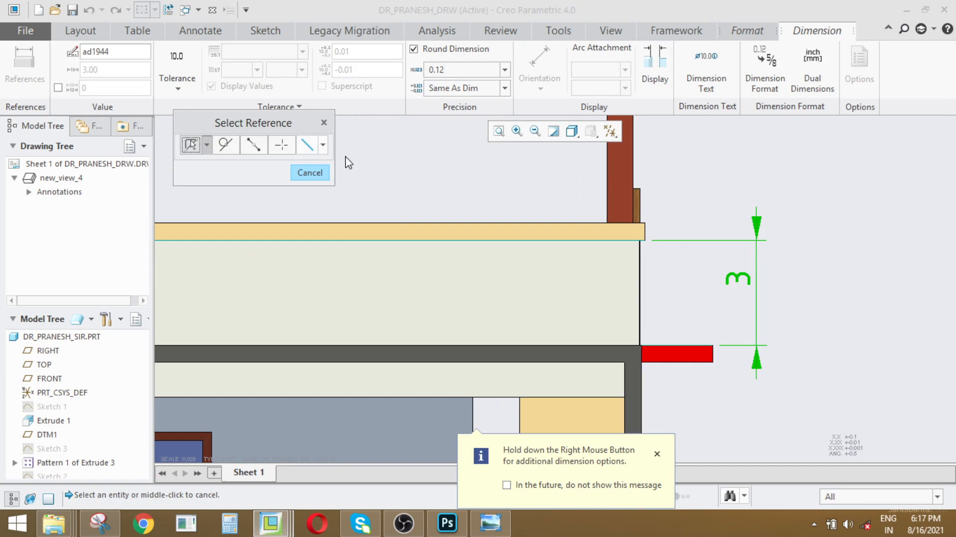
left_click(308, 172)
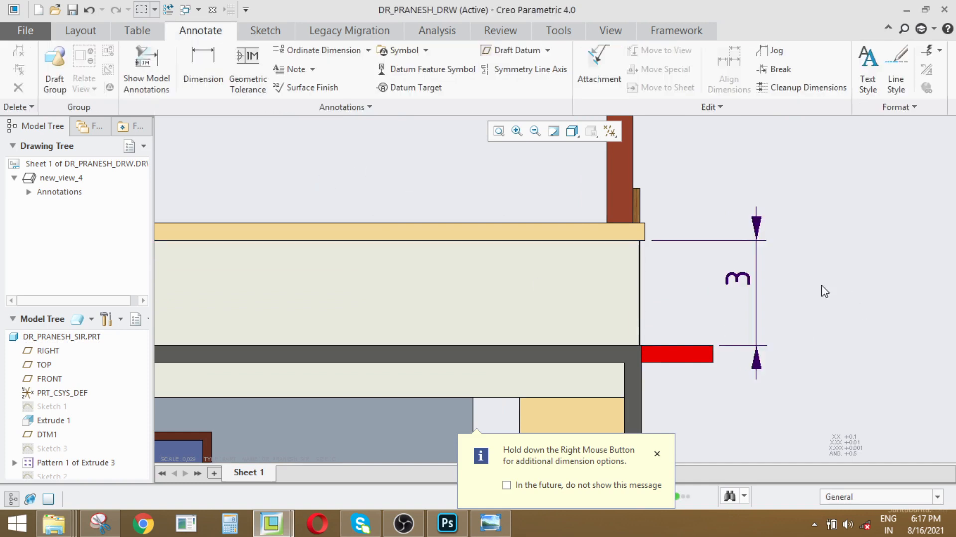
- Flip the arrows of the vertical dimension between the yellow slab and the red marker
left_click(739, 280)
right_click(740, 279)
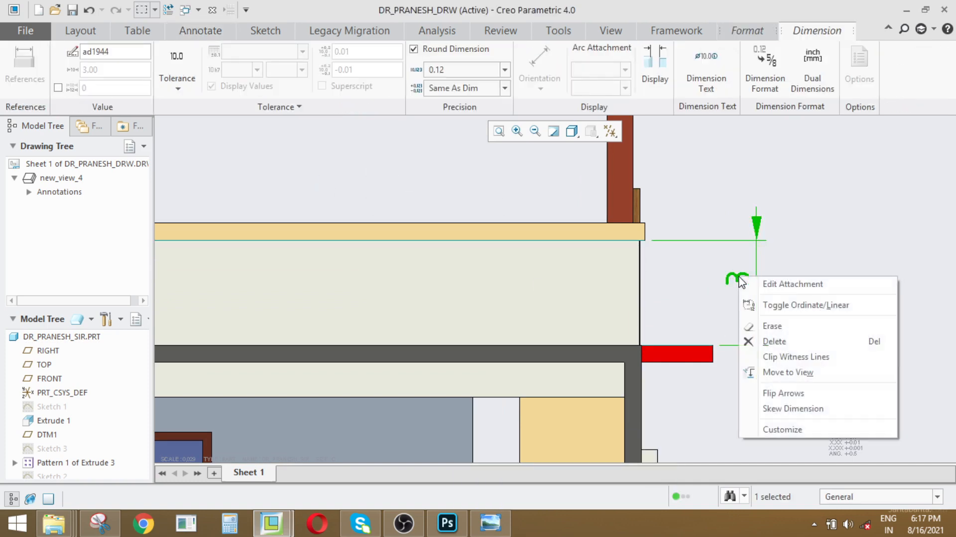
left_click(785, 393)
left_click(740, 279)
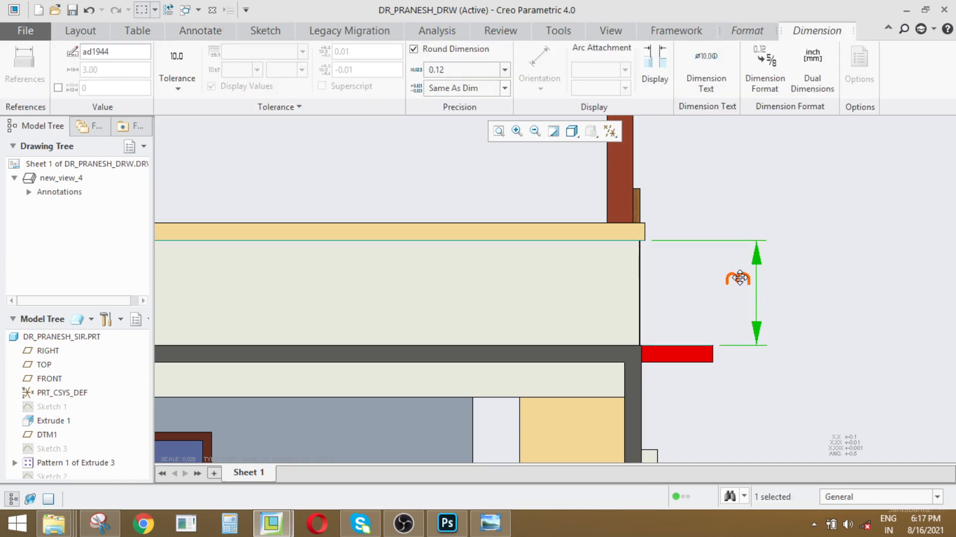
left_click(812, 335)
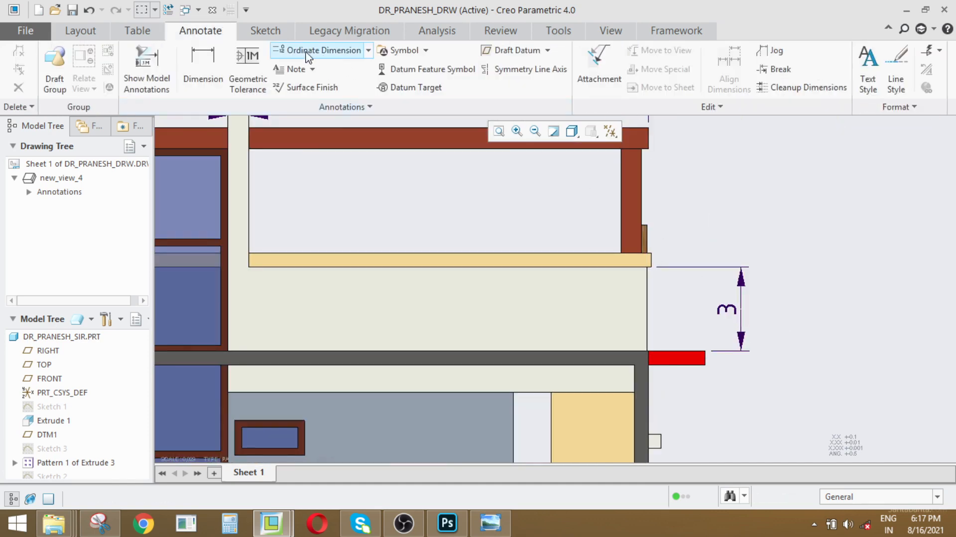
- Dimension the thickness of the yellow roof slab between its upper and lower edges, placing the text outside the building
left_click(203, 64)
left_click(622, 242)
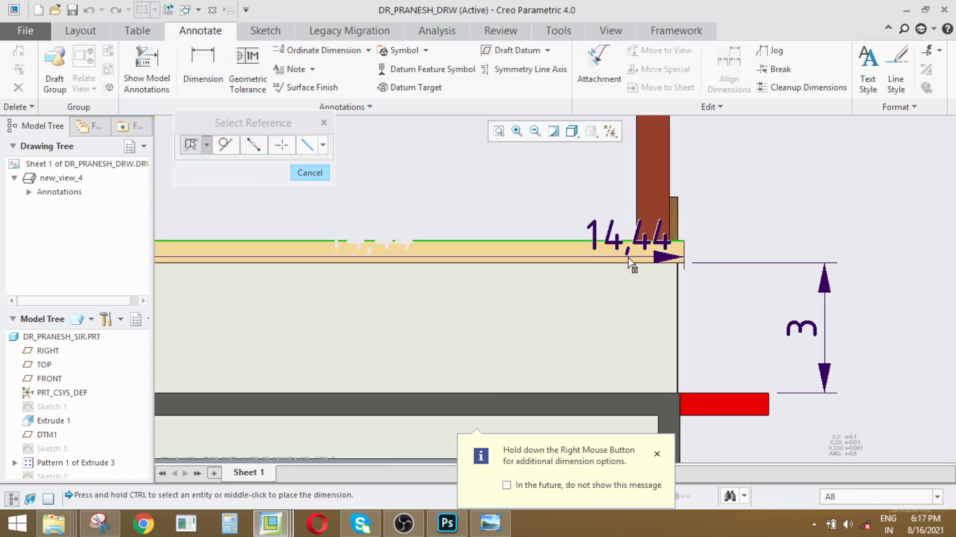
left_click(632, 262, "ctrl")
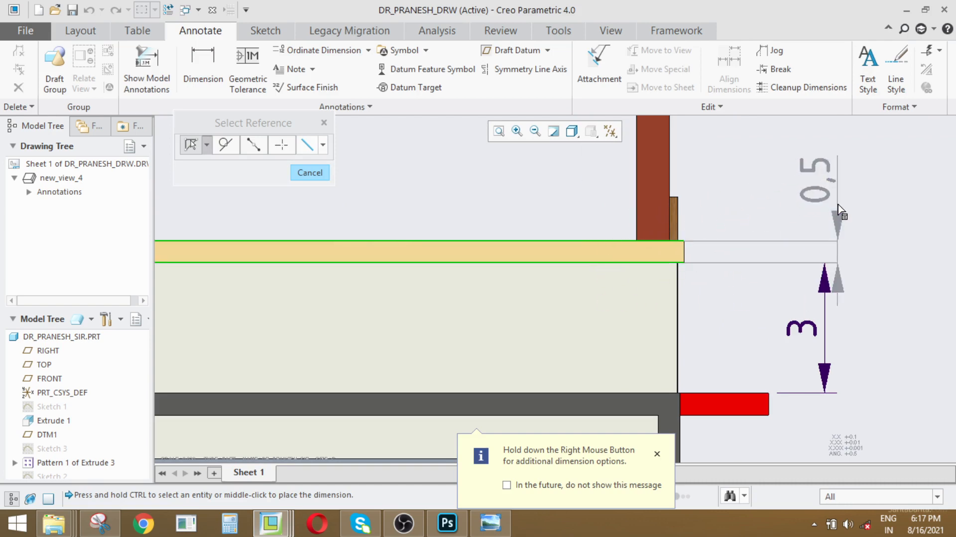
middle_click(876, 212)
scroll(617, 262, "up", 3)
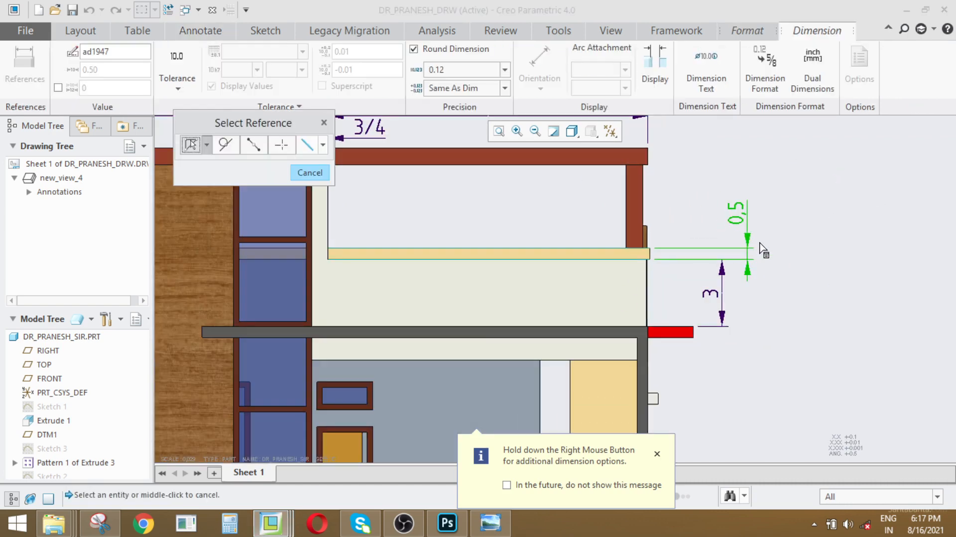
middle_click(783, 244)
left_click(782, 244)
- Change the yellow slab's thickness dimension from decimal to fractional format
scroll(783, 244, "down", 3)
left_click(706, 194)
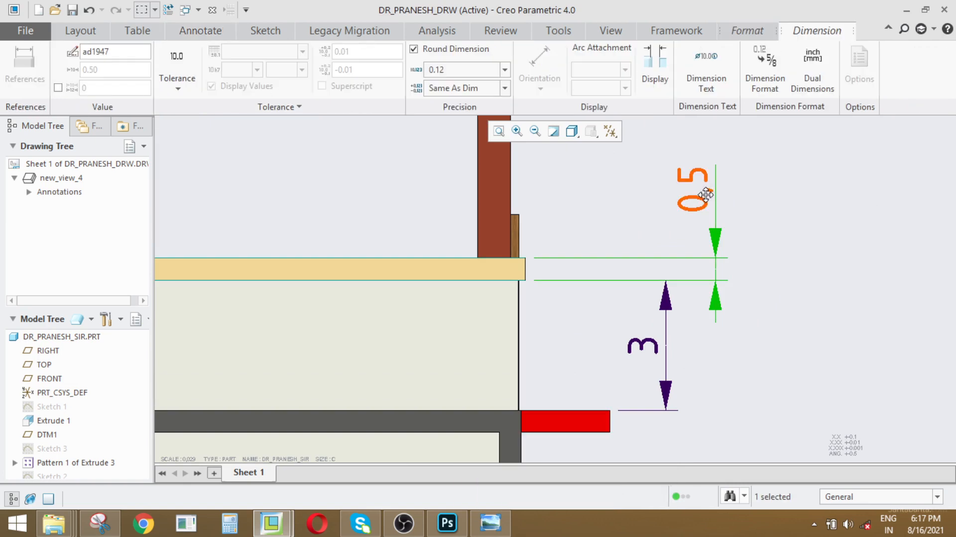
left_click(763, 88)
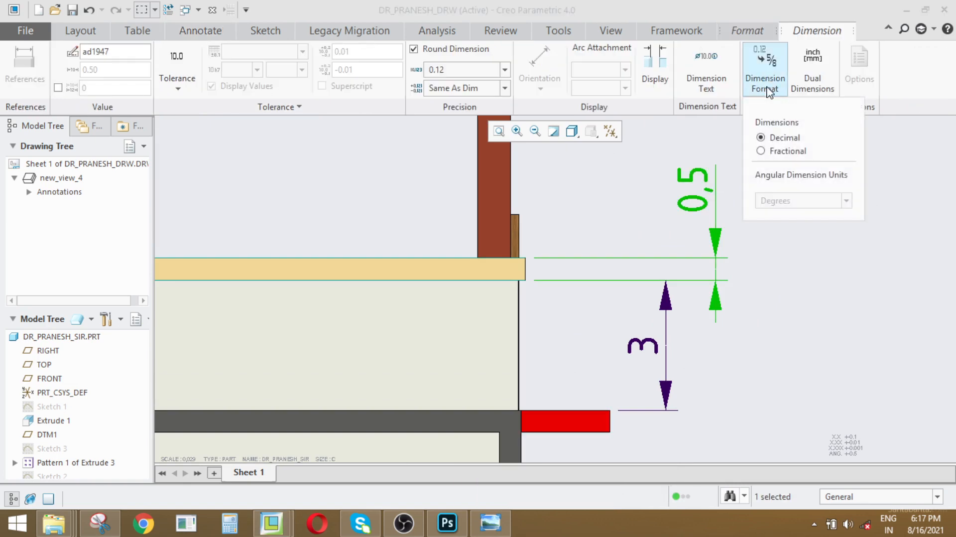
left_click(761, 150)
left_click(806, 307)
left_click(710, 183)
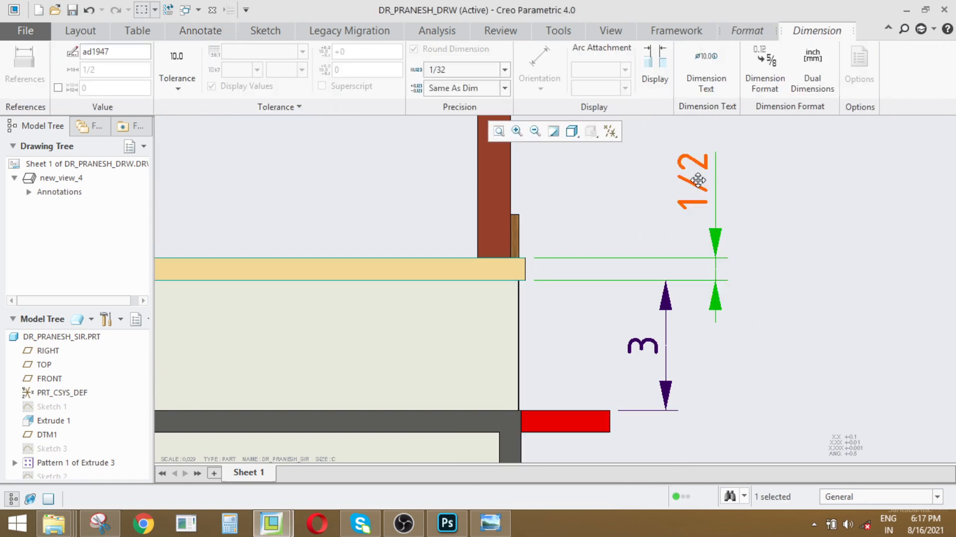
left_click(642, 219)
- Dimension the overall height from the top edge of the upper red floor-level marker to the top of the brown roof beam
scroll(583, 257, "down", 5)
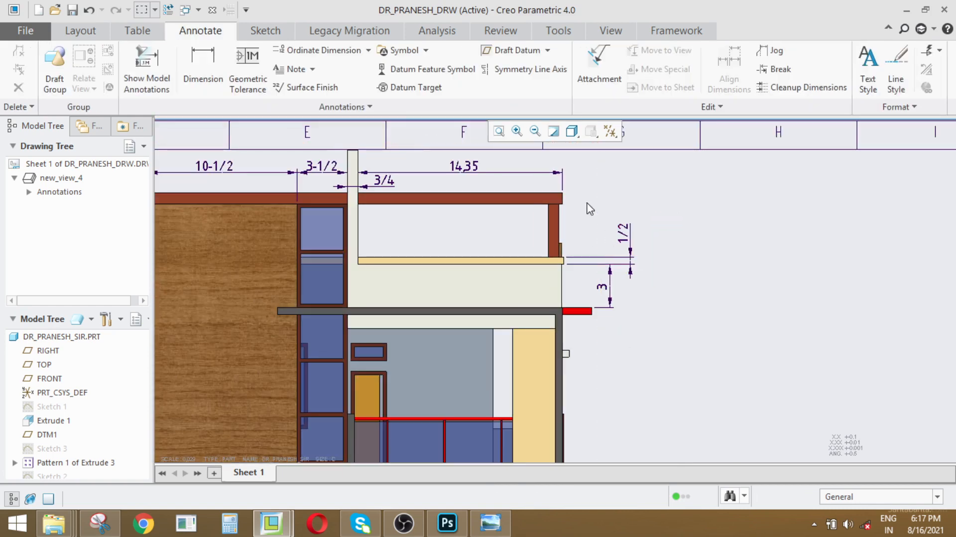
left_click(214, 61)
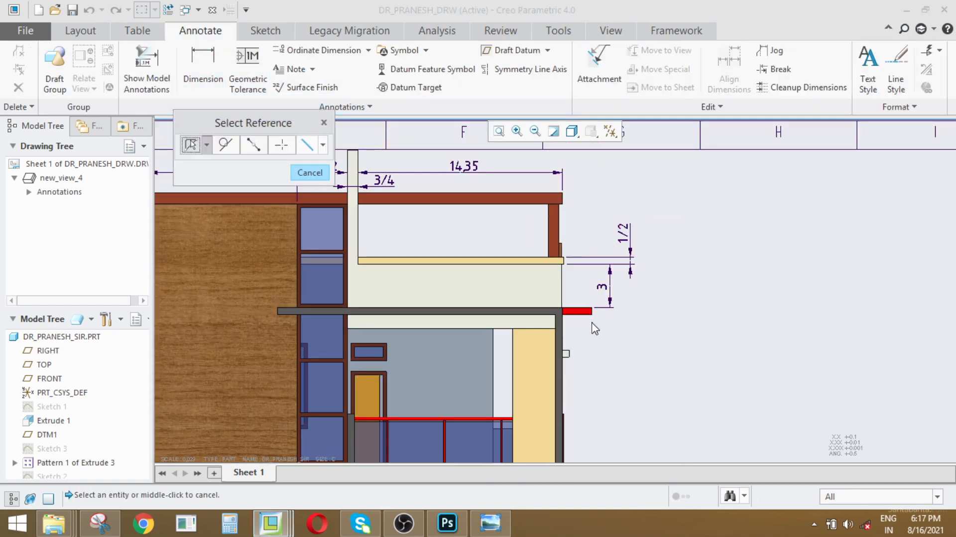
scroll(595, 329, "up", 4)
left_click(563, 287)
scroll(564, 285, "down", 3)
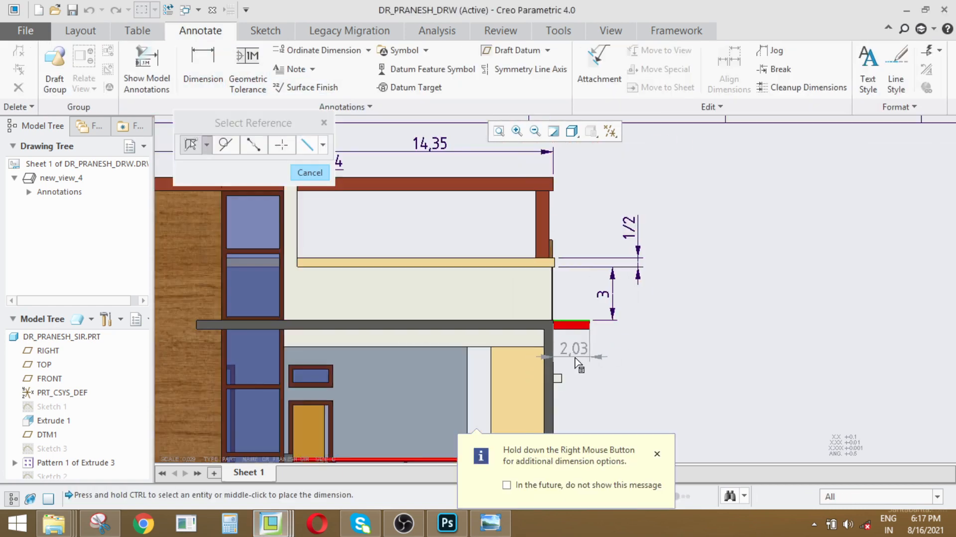
scroll(543, 185, "up", 3)
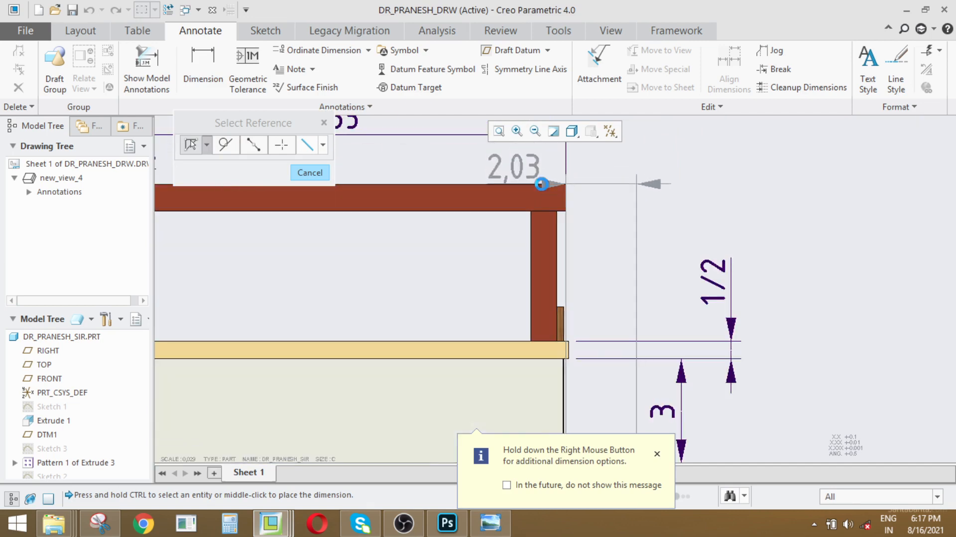
scroll(600, 236, "down", 2)
middle_click(740, 282)
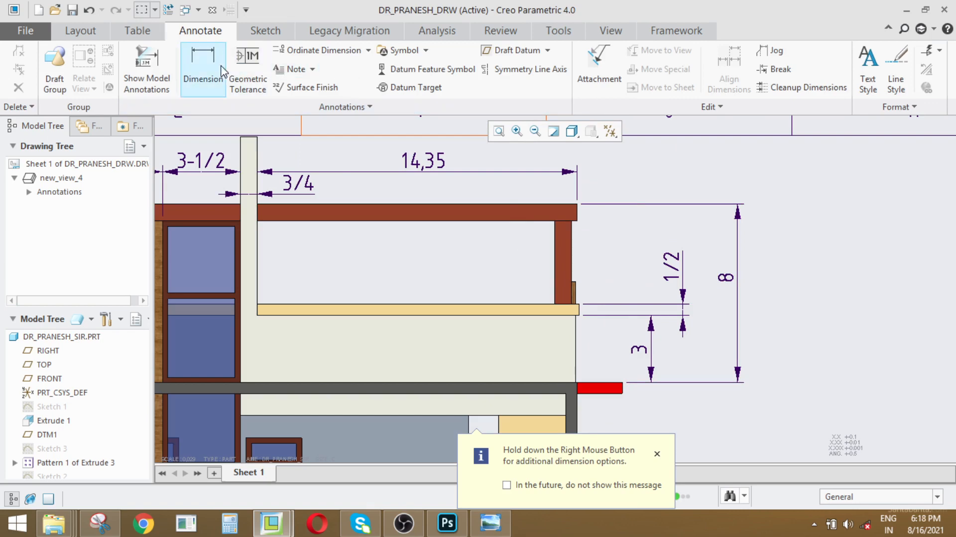
- Dimension the thickness of the brown roof beam between its upper and lower edges, placing the text above the beam's outer end
left_click(203, 70)
scroll(474, 166, "up", 2)
left_click(541, 226)
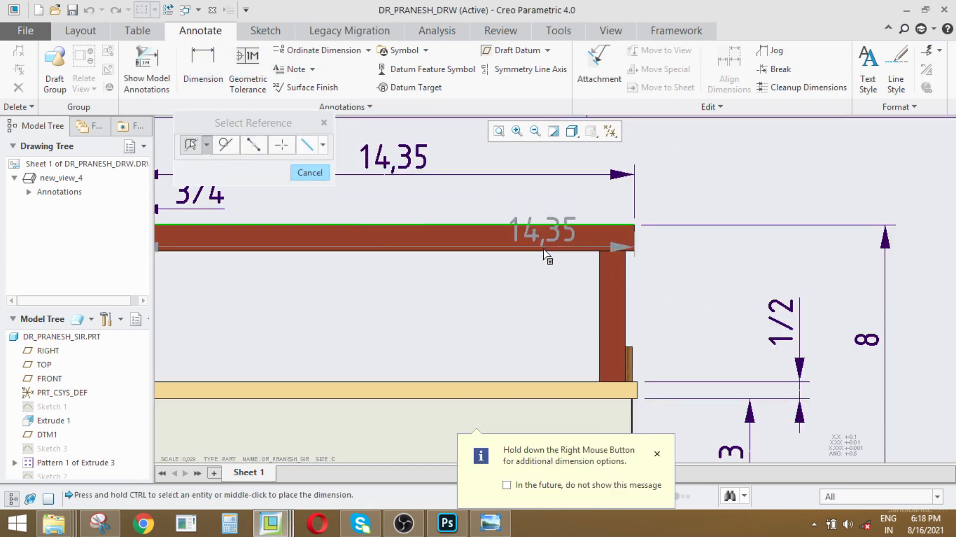
left_click(544, 251, "ctrl")
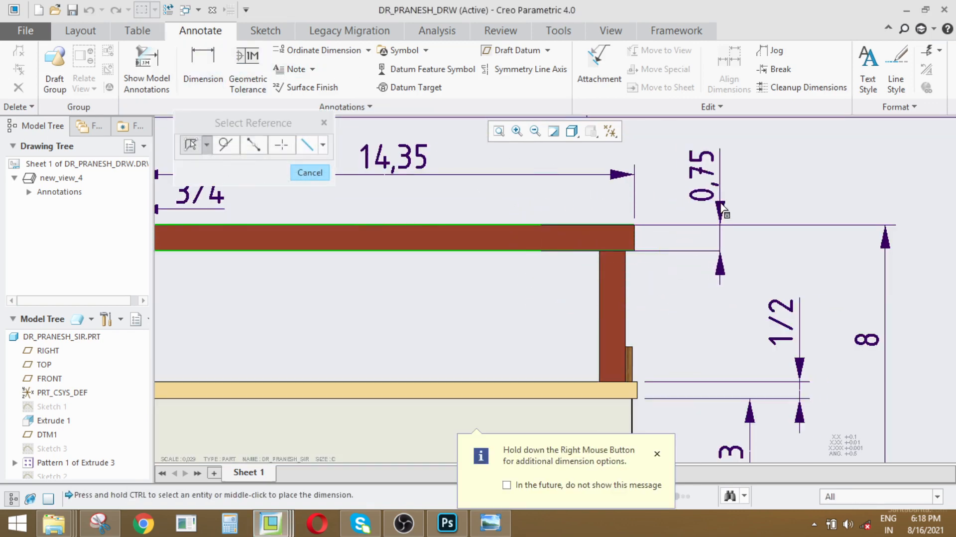
middle_click(717, 150)
scroll(669, 242, "down", 3)
scroll(670, 242, "up", 3)
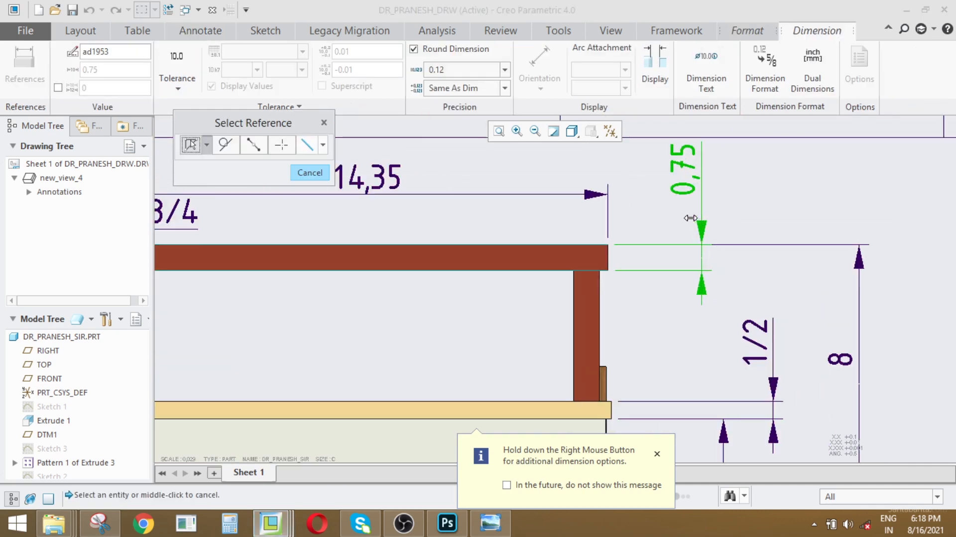
middle_click(316, 178)
scroll(642, 229, "down", 3)
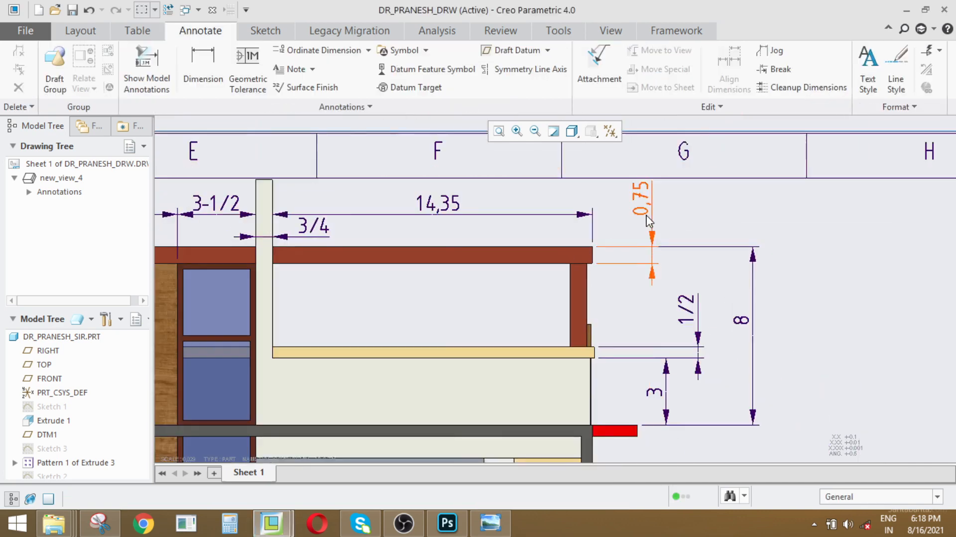
- Change the brown roof beam's thickness dimension to fractional format
scroll(640, 215, "up", 3)
left_click(646, 205)
left_click(765, 67)
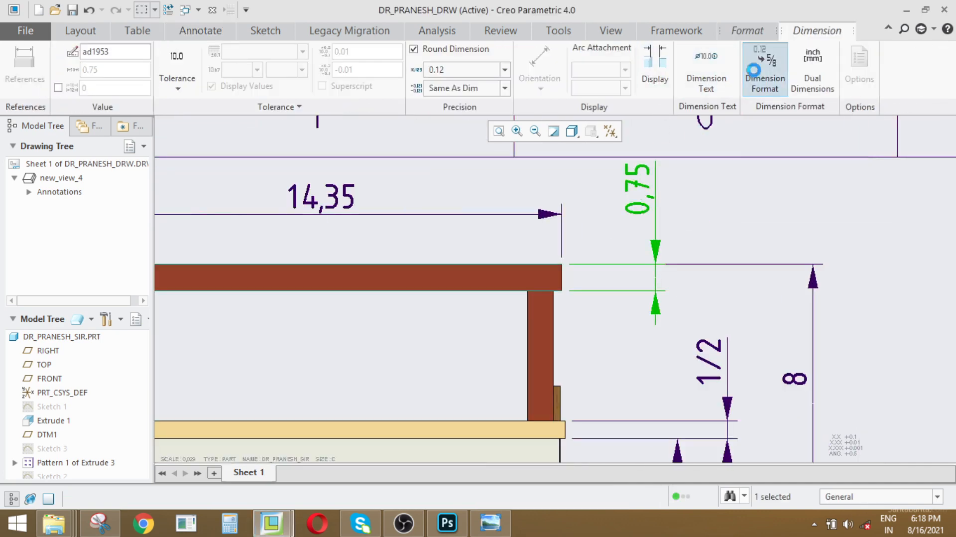
left_click(784, 151)
left_click_drag(640, 188, 638, 202)
left_click(640, 235)
scroll(637, 235, "down", 4)
scroll(623, 293, "up", 2)
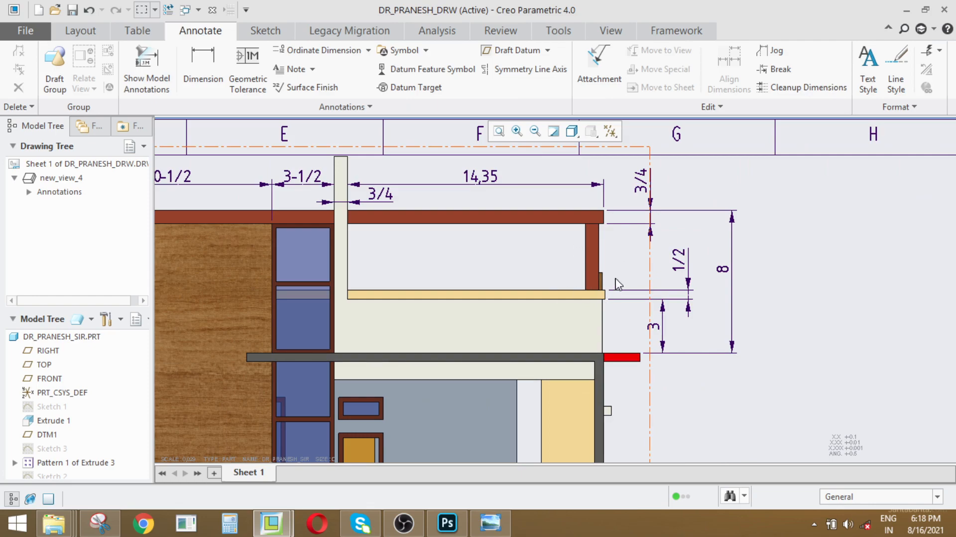
- Move the brown roof beam's thickness dimension closer to the beam's outer end
scroll(617, 286, "down", 2)
scroll(607, 249, "up", 3)
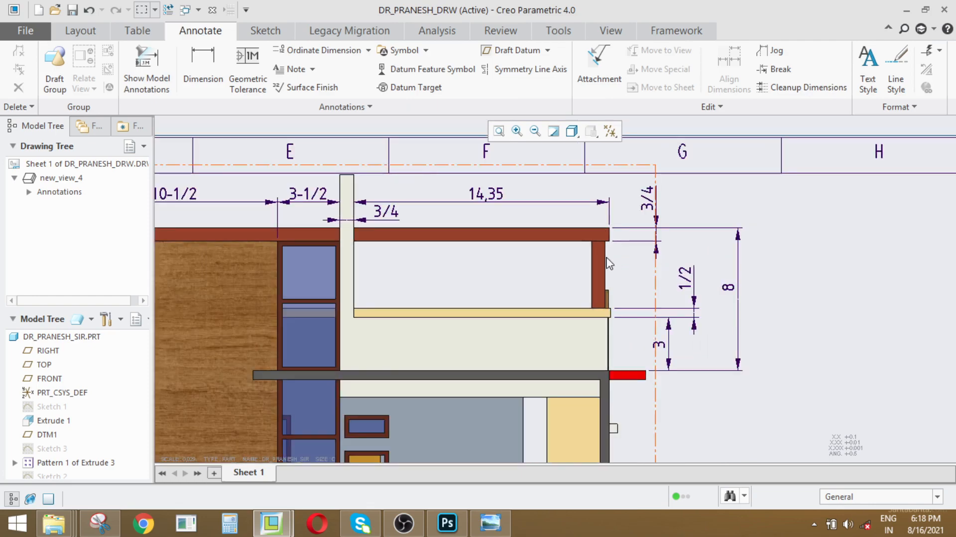
scroll(655, 273, "up", 1)
left_click_drag(647, 201, 631, 200)
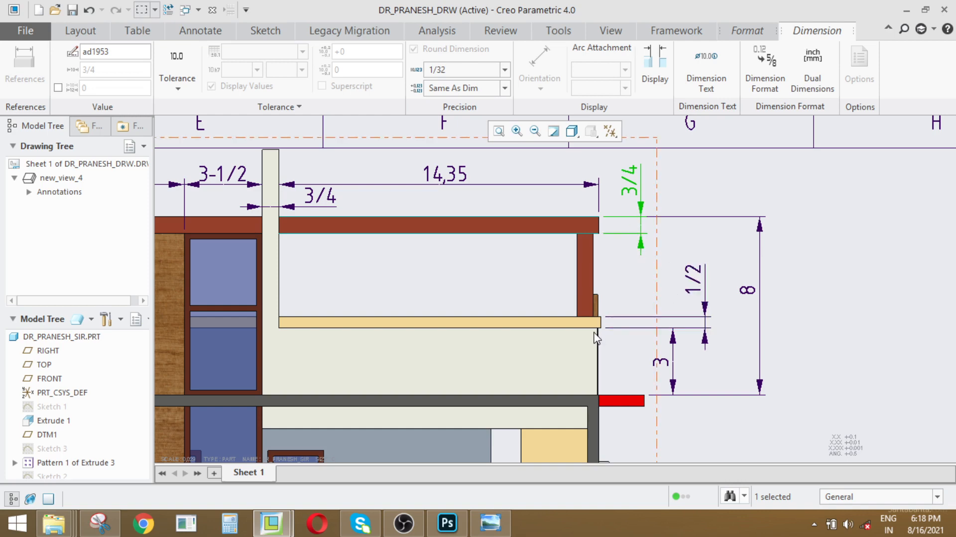
- Look over the upper storey from the wood-clad wall to the grey slab's outer end beside the red floor-level marker
scroll(676, 382, "down", 3)
scroll(484, 348, "up", 3)
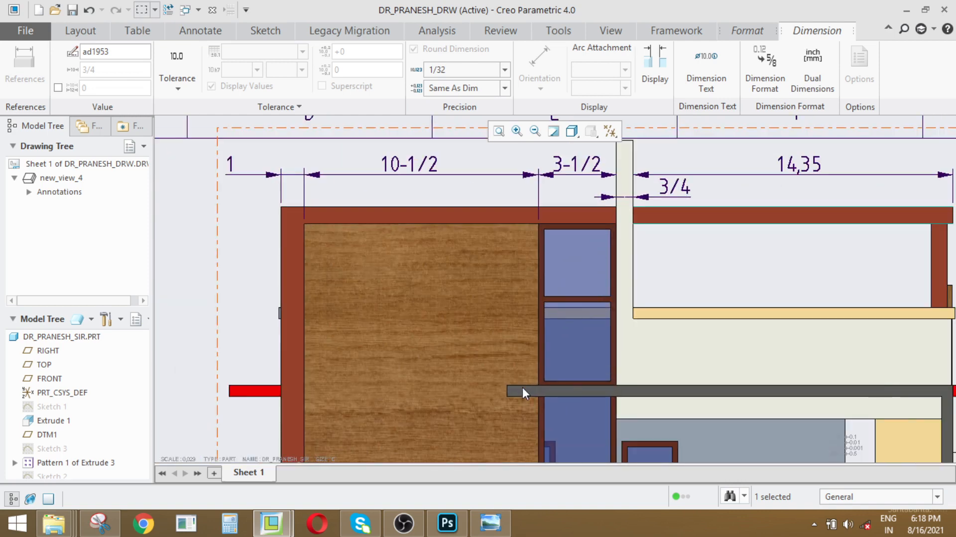
scroll(522, 387, "down", 2)
scroll(517, 373, "up", 1)
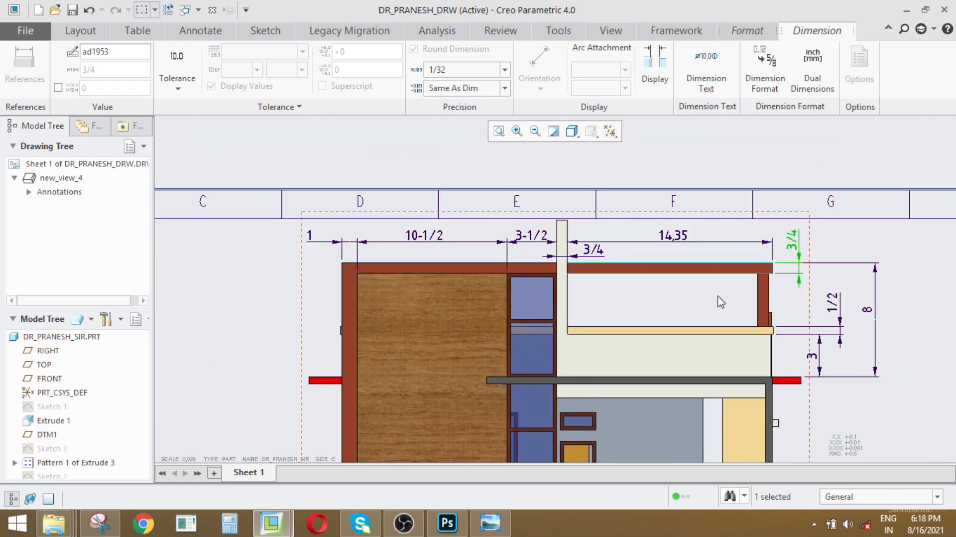
scroll(491, 339, "down", 1)
scroll(452, 306, "up", 1)
scroll(540, 334, "down", 1)
scroll(677, 319, "up", 3)
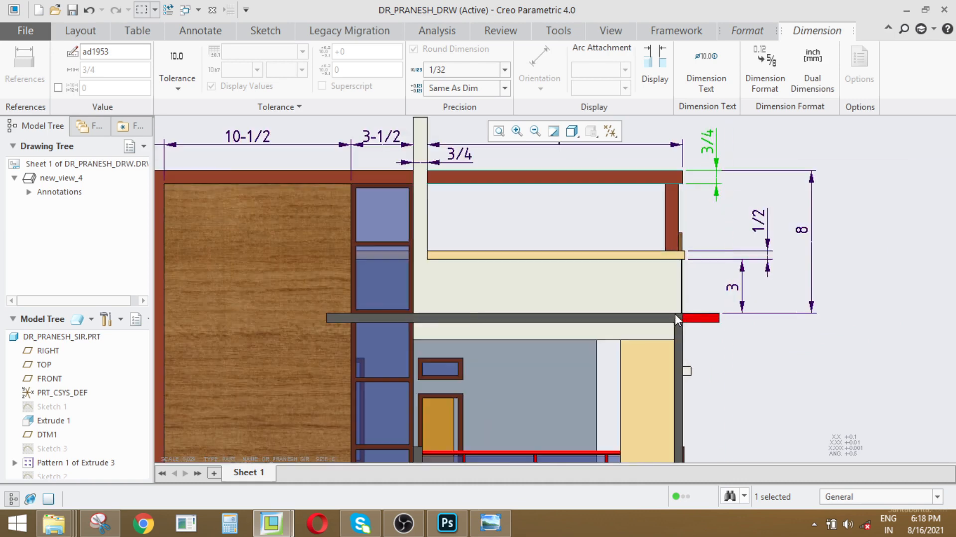
scroll(647, 308, "down", 1)
scroll(625, 297, "up", 3)
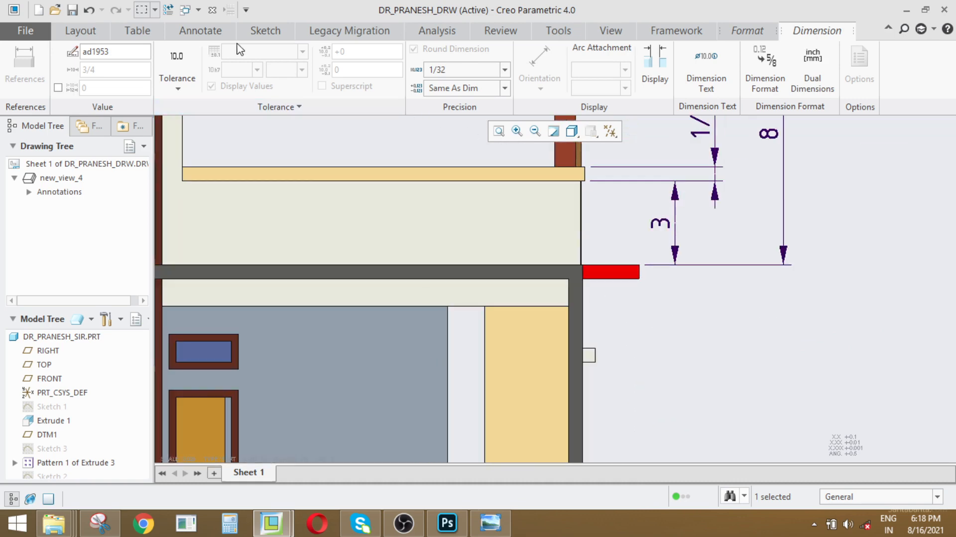
- Dimension the grey slab's thickness between its upper and lower edges, placing the text beyond the upper red marker, below the slab
left_click(200, 31)
scroll(688, 312, "down", 2)
scroll(443, 297, "up", 4)
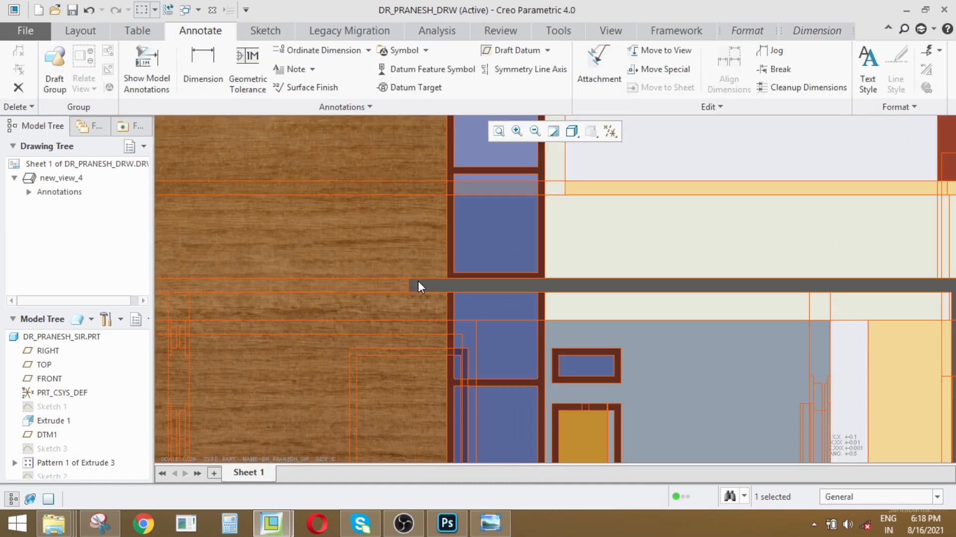
left_click(202, 67)
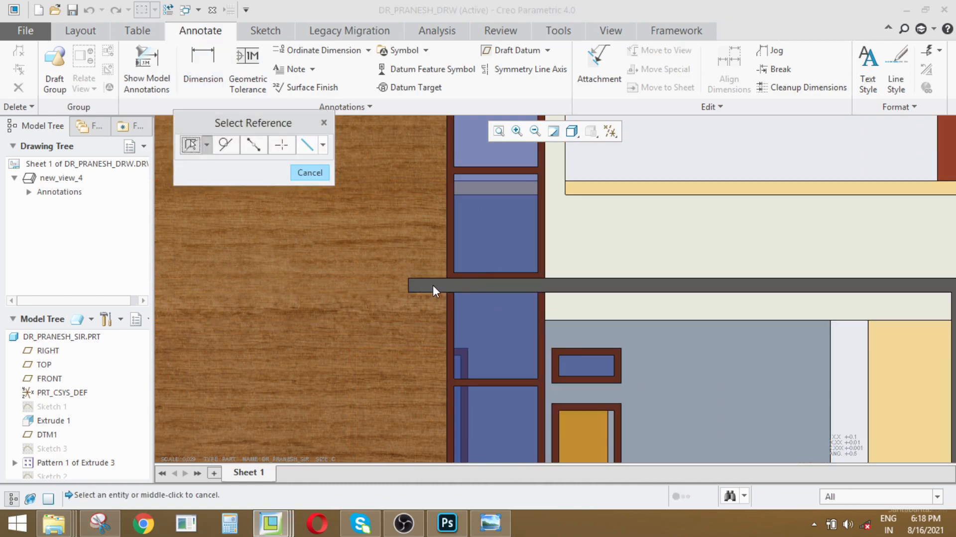
scroll(348, 293, "down", 2)
scroll(448, 297, "up", 2)
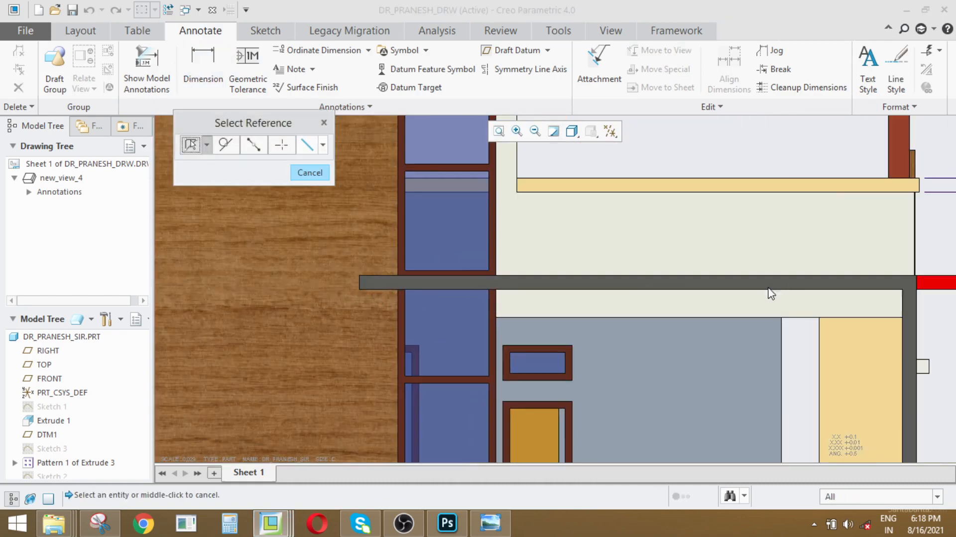
scroll(770, 293, "down", 2)
scroll(687, 290, "up", 3)
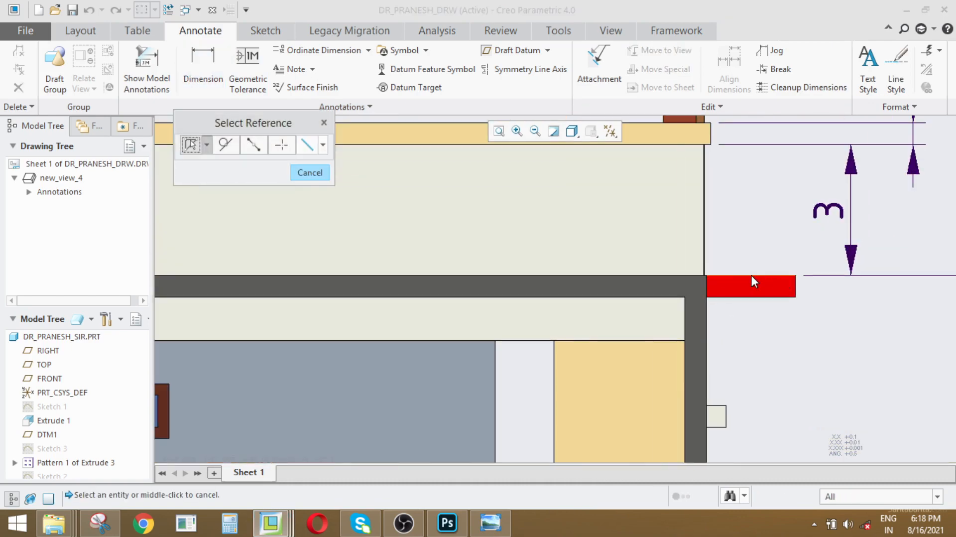
left_click(649, 275)
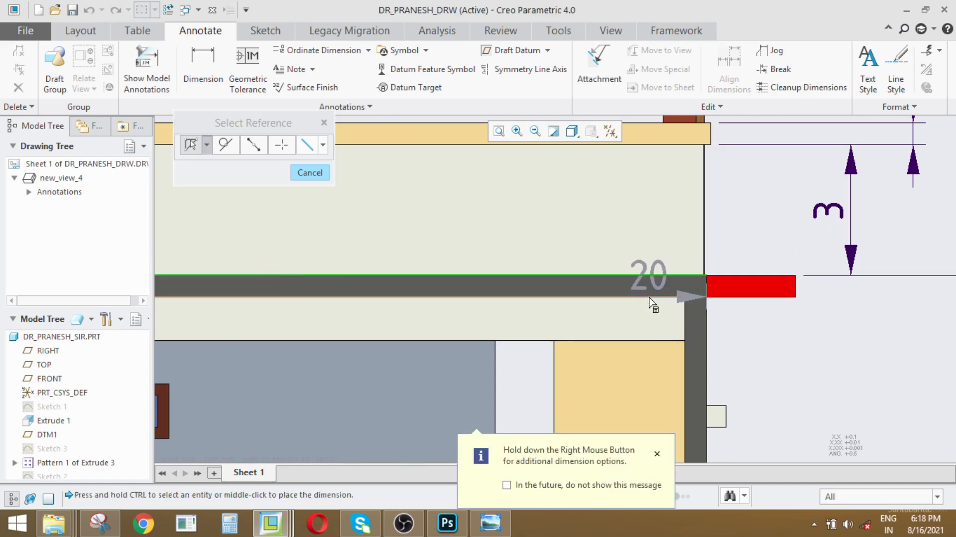
scroll(647, 297, "down", 2)
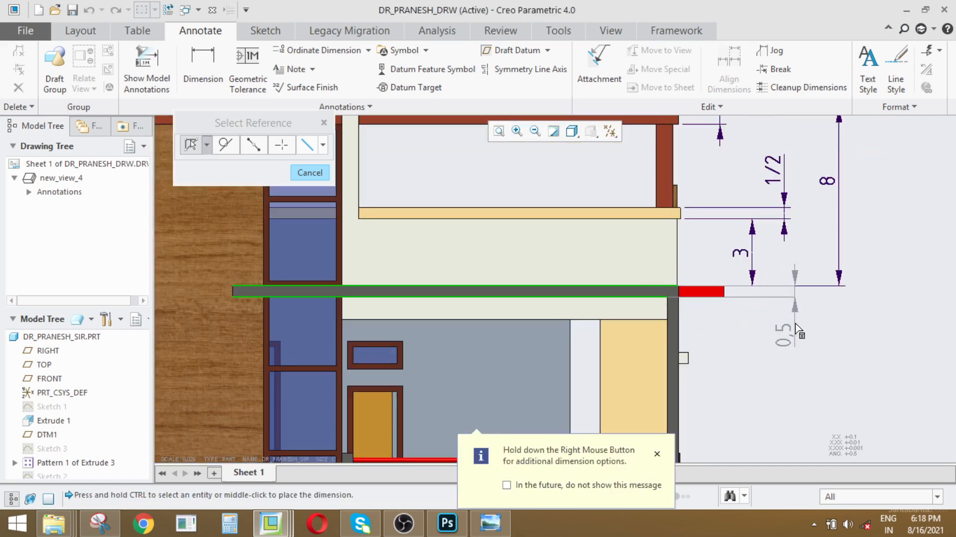
middle_click(796, 329)
- Change the grey slab's thickness dimension to fractional format
left_click(789, 343)
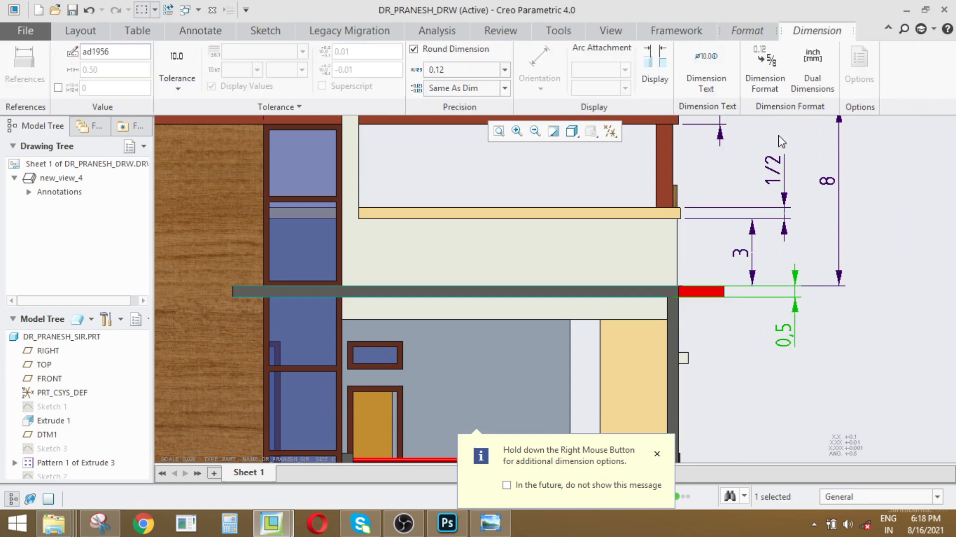
left_click(764, 66)
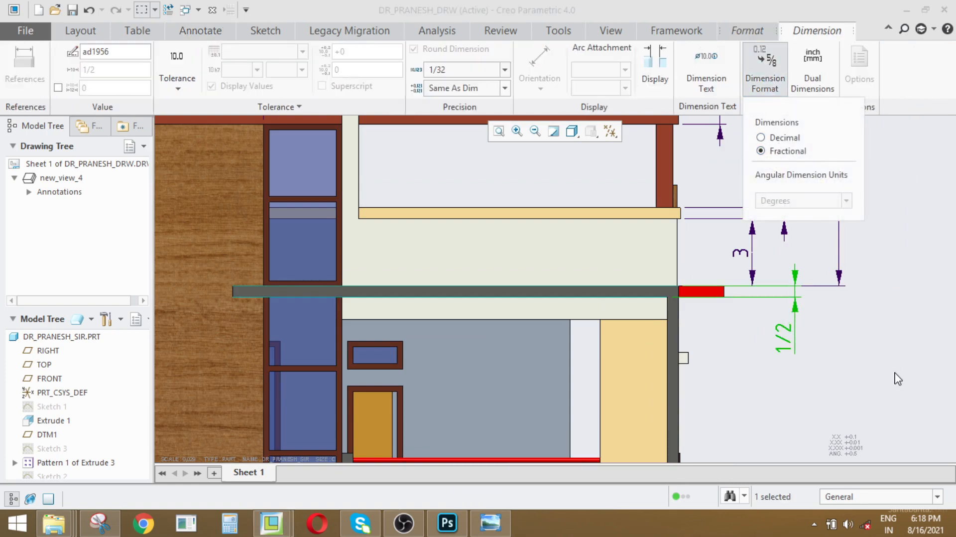
left_click(895, 372)
scroll(682, 241, "down", 5)
scroll(699, 283, "up", 2)
scroll(682, 255, "down", 2)
scroll(677, 272, "up", 2)
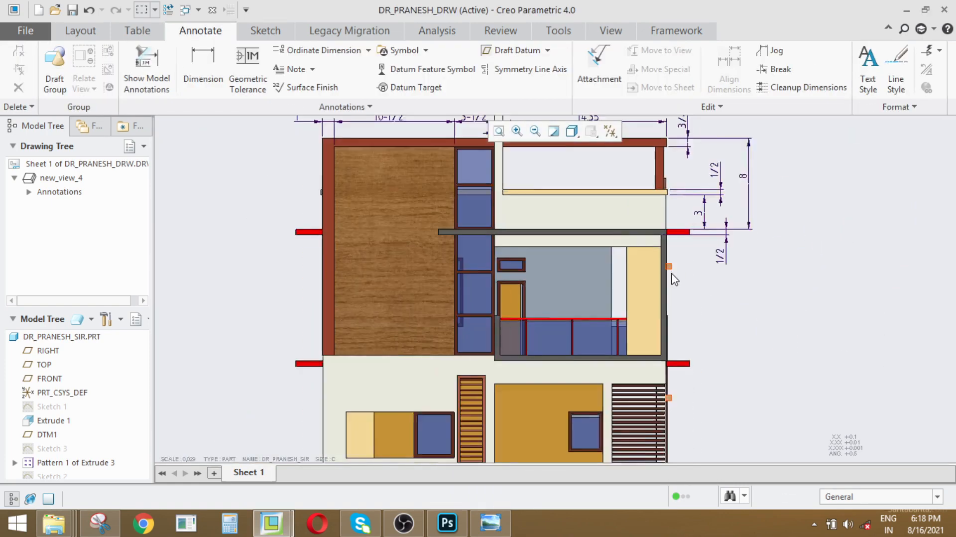
scroll(672, 279, "down", 3)
scroll(676, 279, "up", 4)
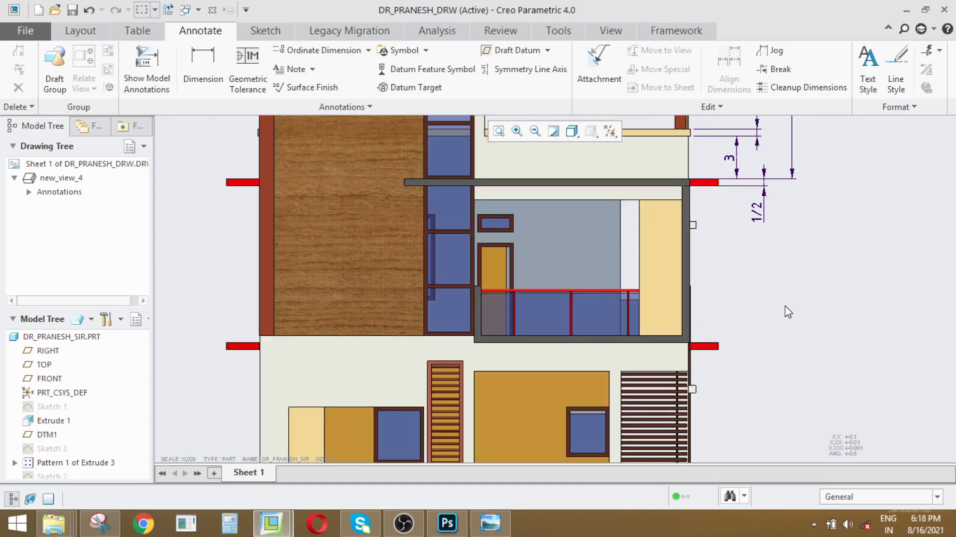
scroll(686, 222, "up", 2)
scroll(651, 305, "down", 1)
scroll(599, 241, "up", 2)
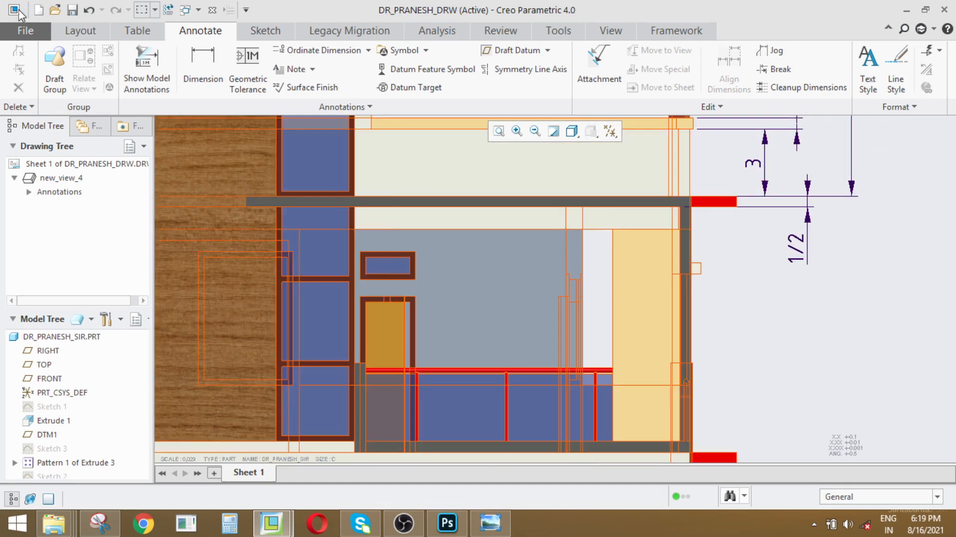
left_click(26, 31)
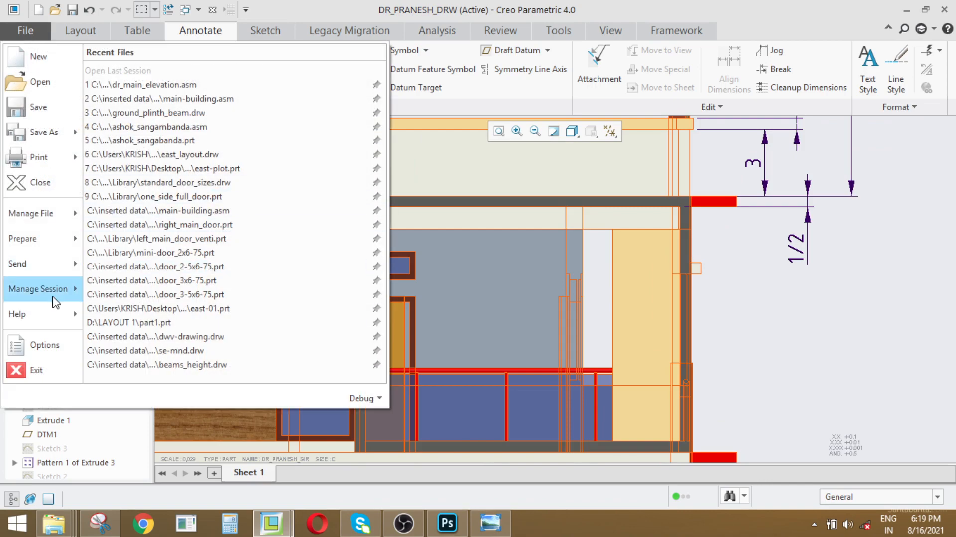
mouse_move(75, 289)
mouse_move(49, 216)
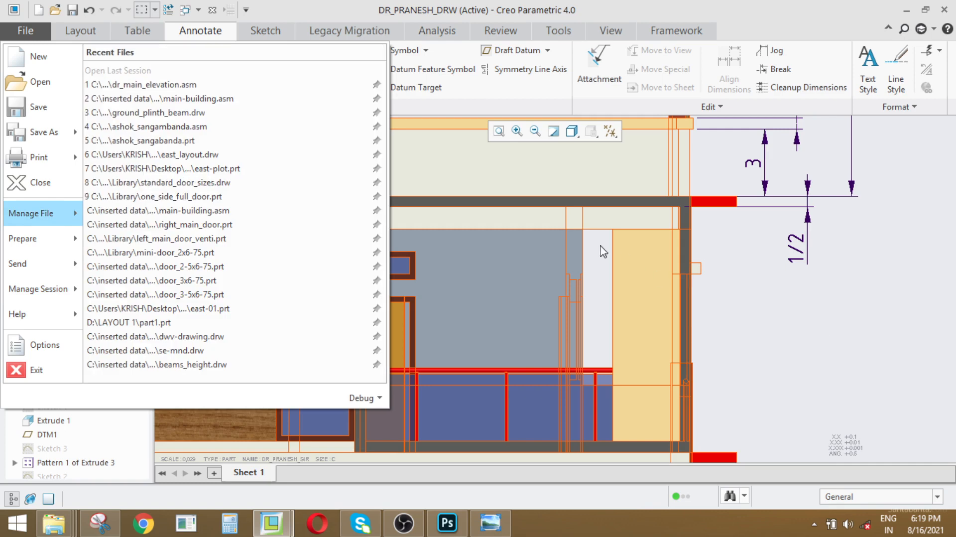
left_click(736, 314)
scroll(490, 261, "down", 5)
scroll(507, 263, "up", 2)
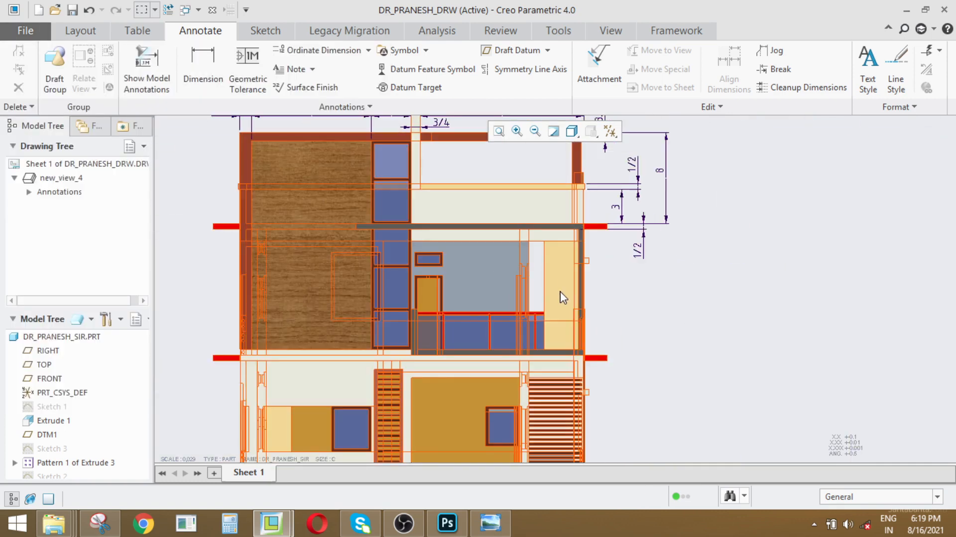
- Dimension the thickness of the grey vertical wall beside the balcony between its inner and outer edges, placing the text outside the building
left_click(203, 69)
scroll(546, 268, "up", 3)
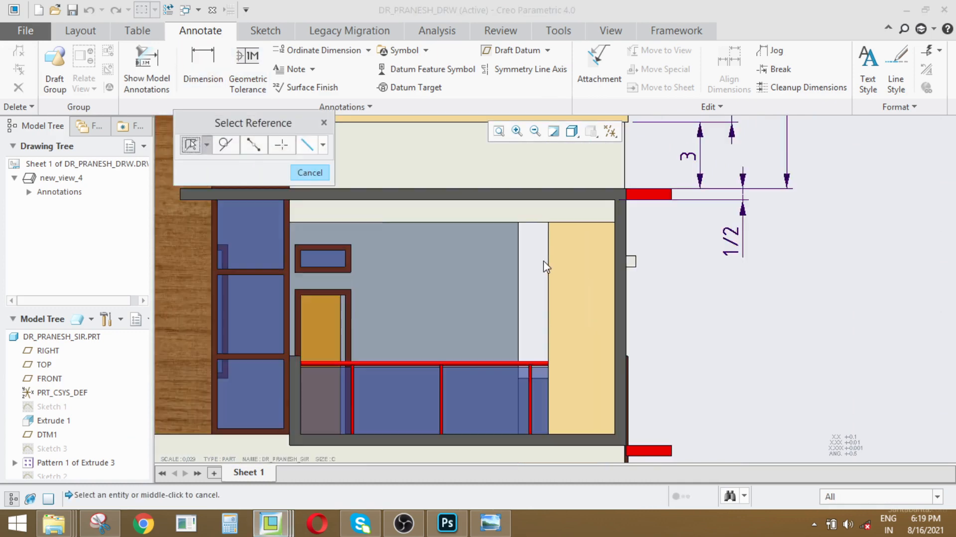
scroll(557, 281, "down", 1)
scroll(622, 269, "up", 3)
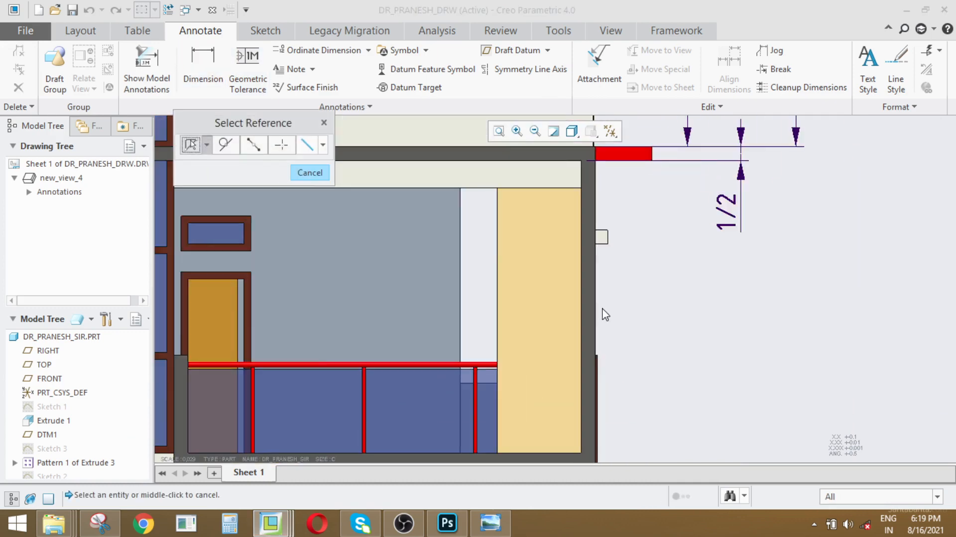
scroll(605, 314, "up", 2)
left_click(570, 305)
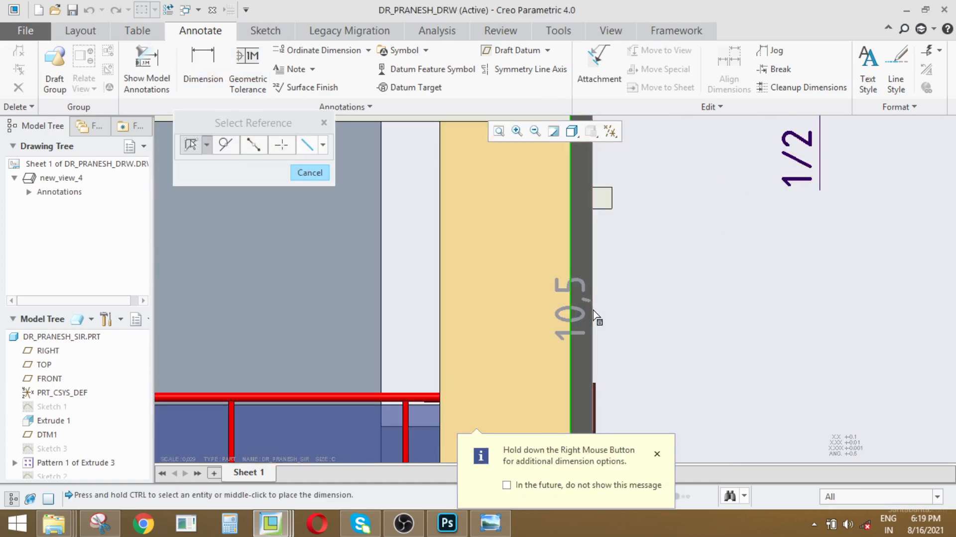
left_click(593, 308, "ctrl")
middle_click(667, 298)
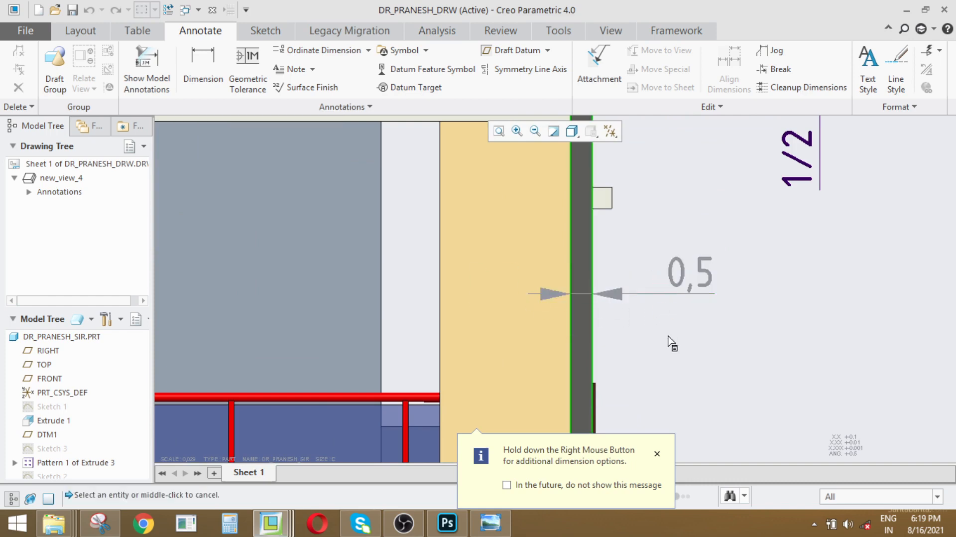
- Change the grey vertical wall's thickness dimension to fractional format
left_click(685, 286)
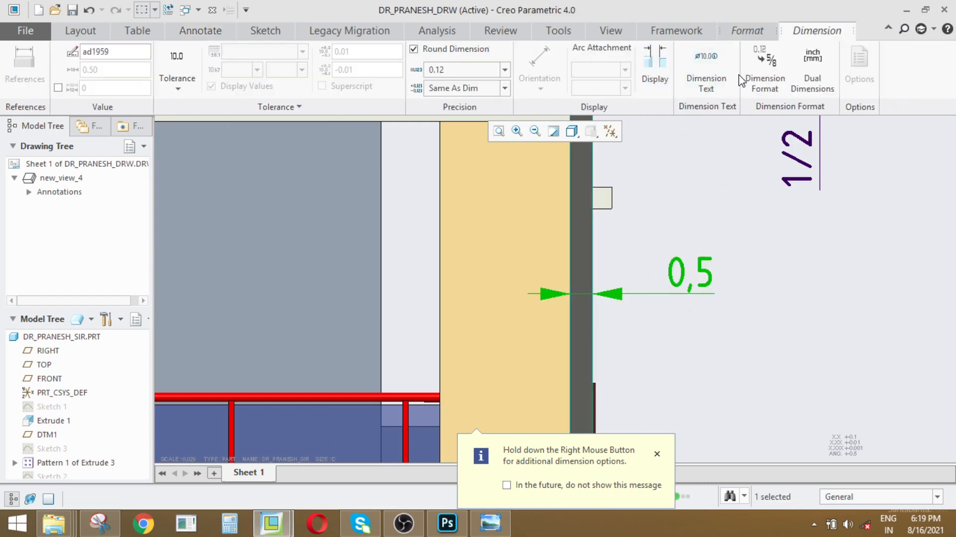
left_click(765, 69)
left_click(766, 152)
left_click(813, 322)
- Dimension the width of the yellow wall panel beside the grey vertical wall, placing the text inside the panel
scroll(749, 272, "up", 4)
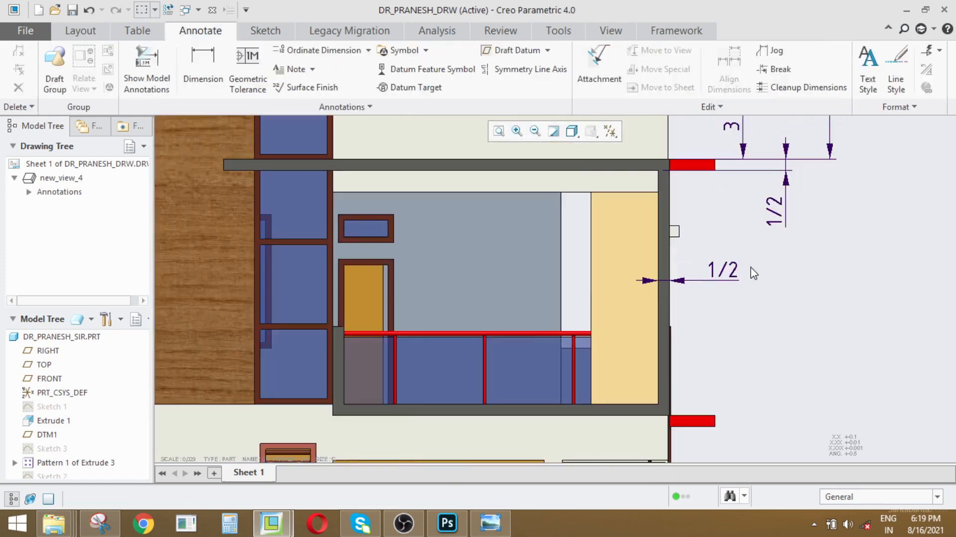
scroll(733, 293, "down", 3)
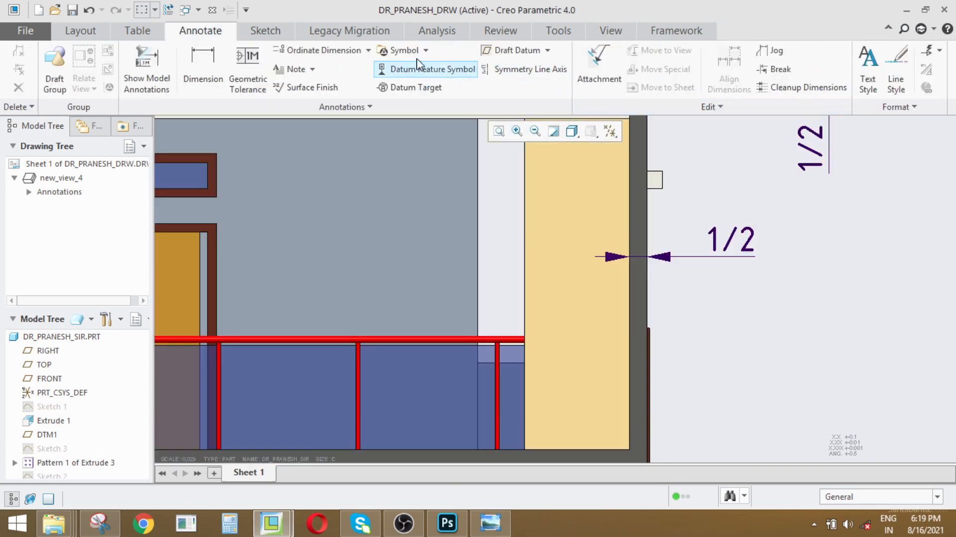
left_click(203, 65)
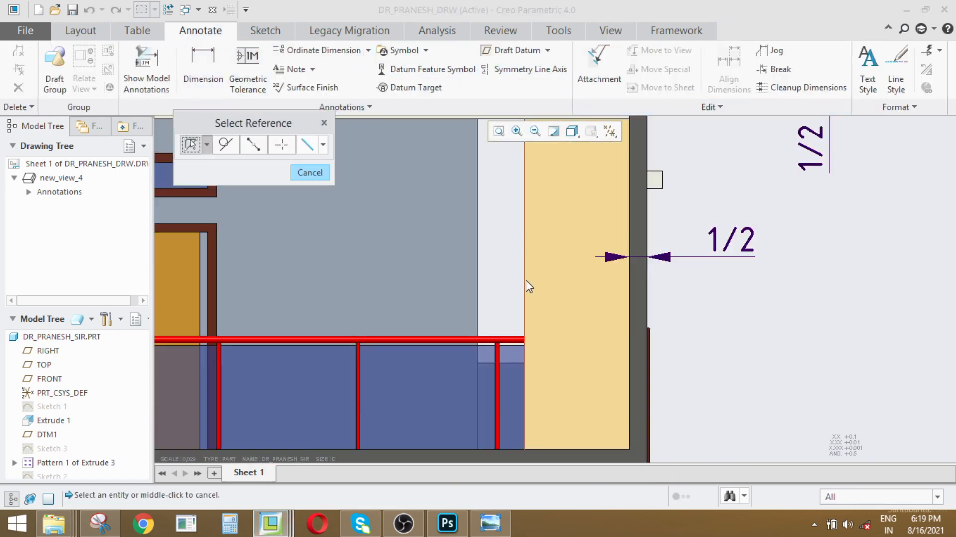
left_click(526, 282)
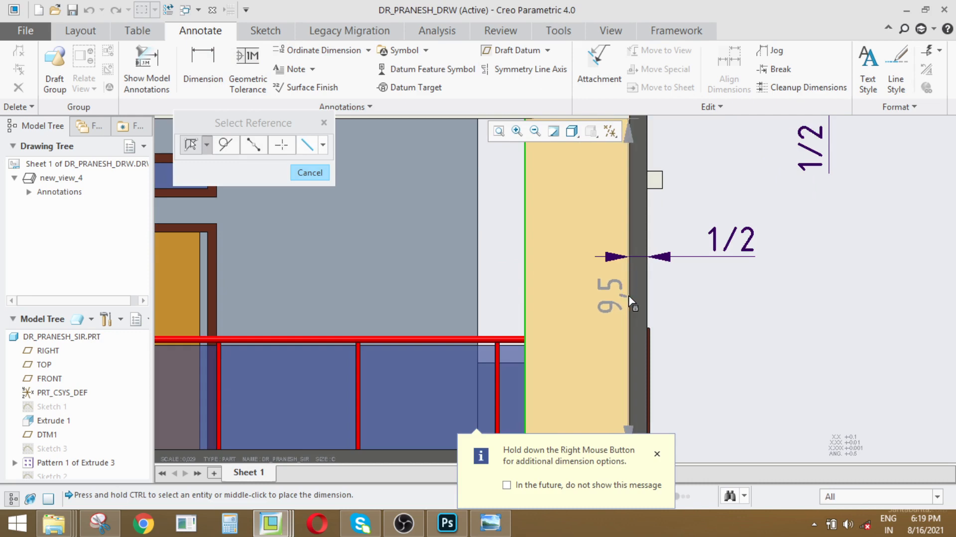
left_click(629, 299, "ctrl")
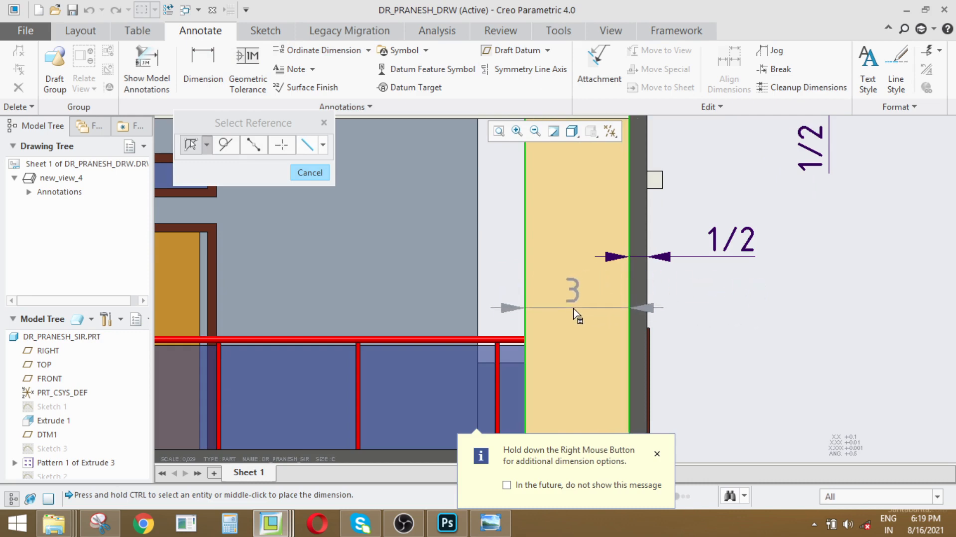
middle_click(585, 307)
left_click(720, 329)
- Flip the arrows of the yellow wall panel's width dimension so they sit between the panel's edges
left_click(573, 296)
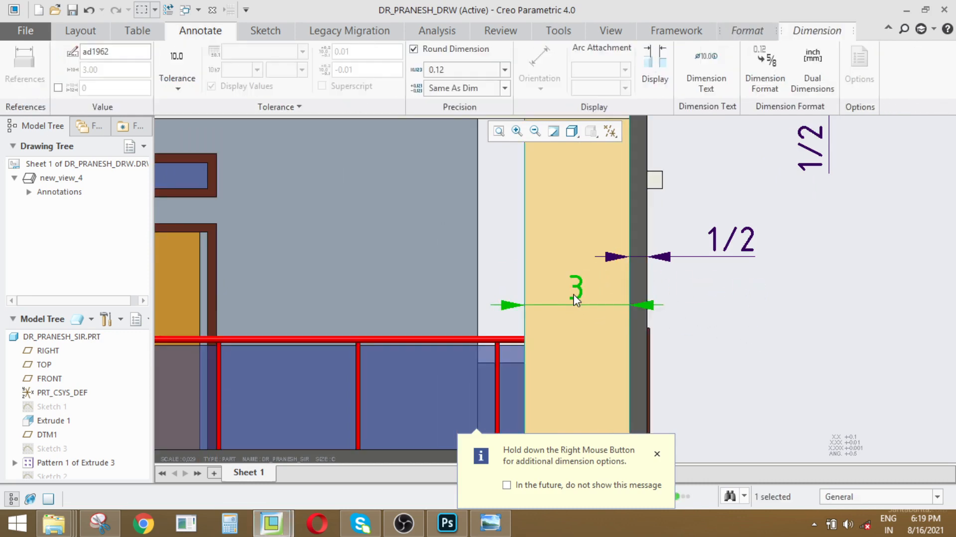
right_click(573, 294)
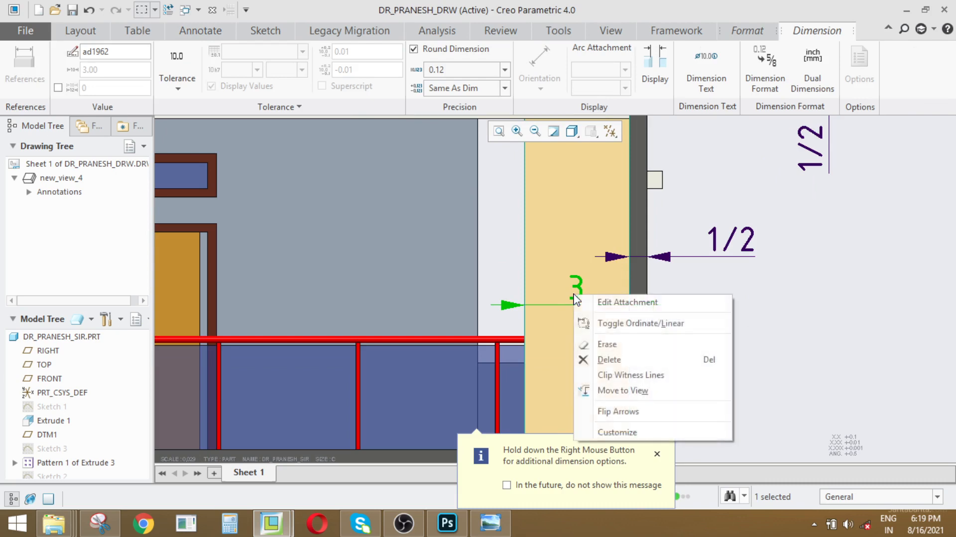
left_click(628, 413)
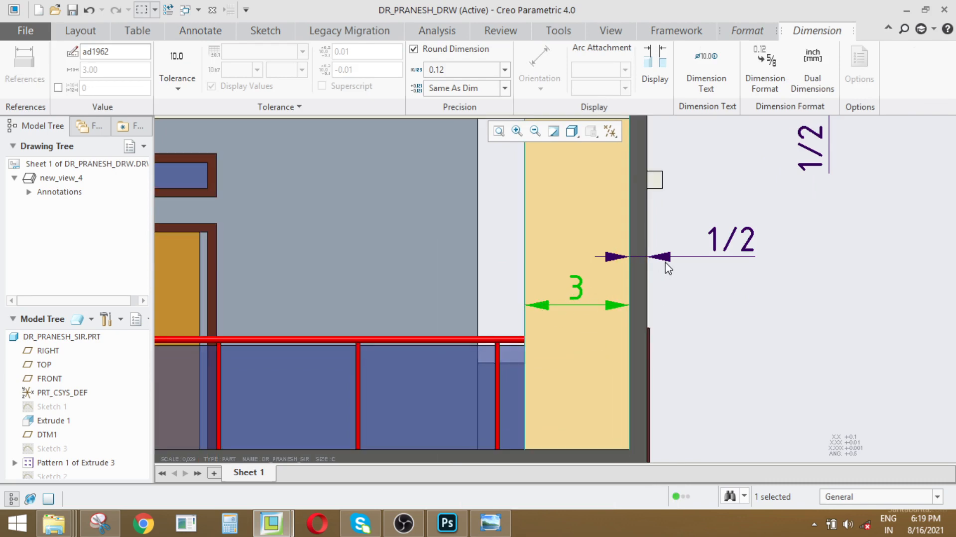
scroll(667, 266, "up", 2)
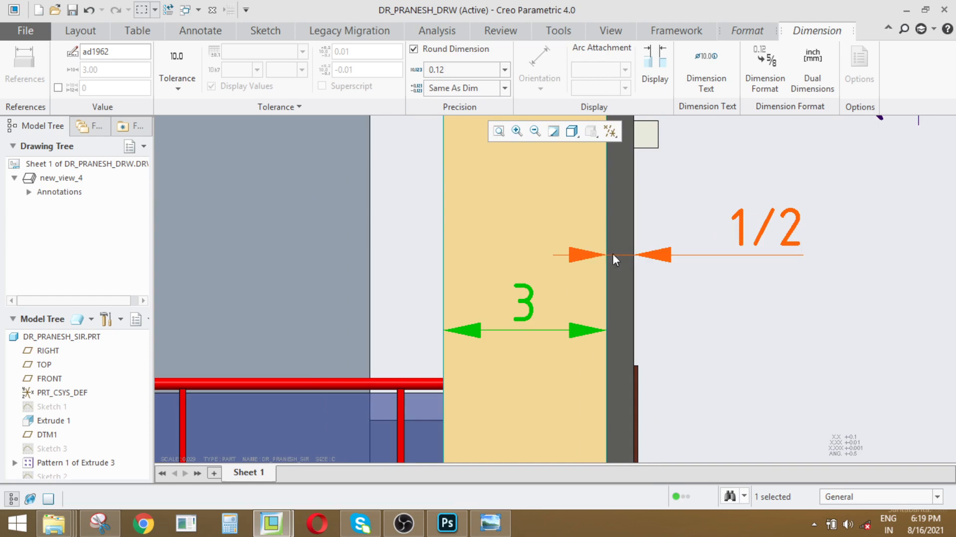
scroll(604, 246, "down", 1)
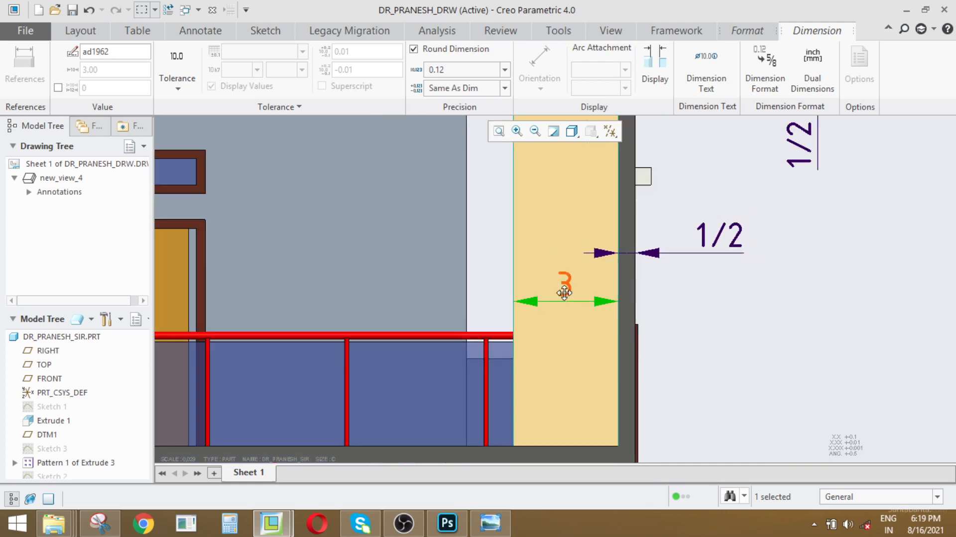
scroll(568, 284, "down", 4)
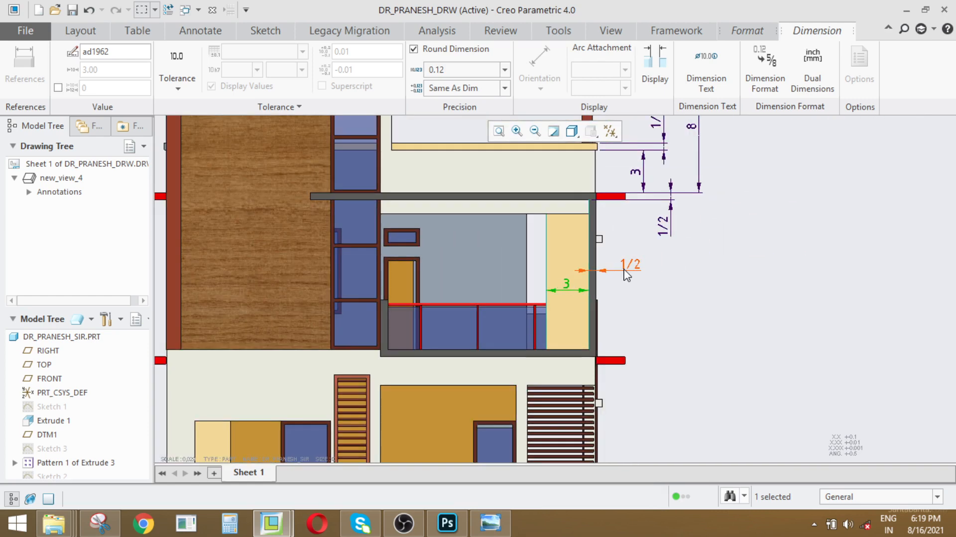
left_click(711, 301)
scroll(559, 283, "up", 2)
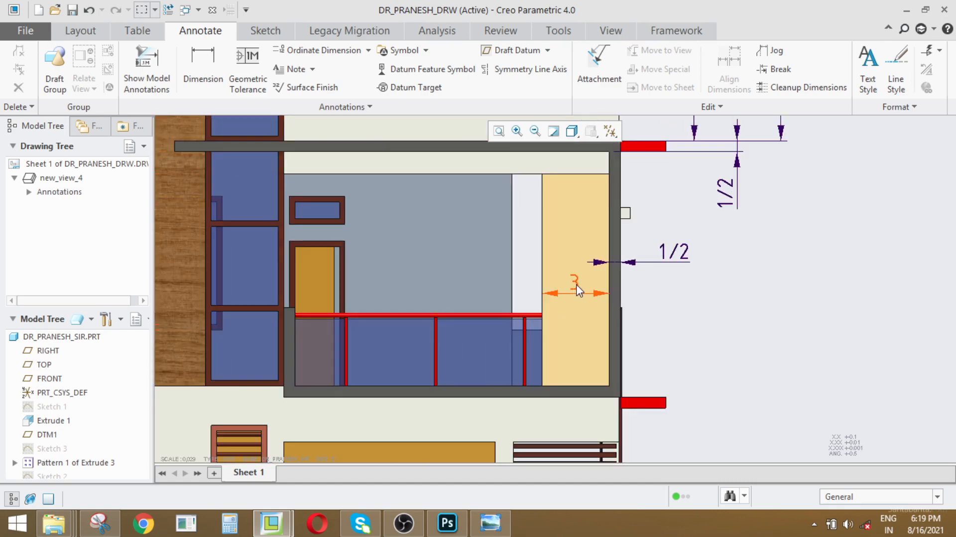
scroll(645, 307, "down", 2)
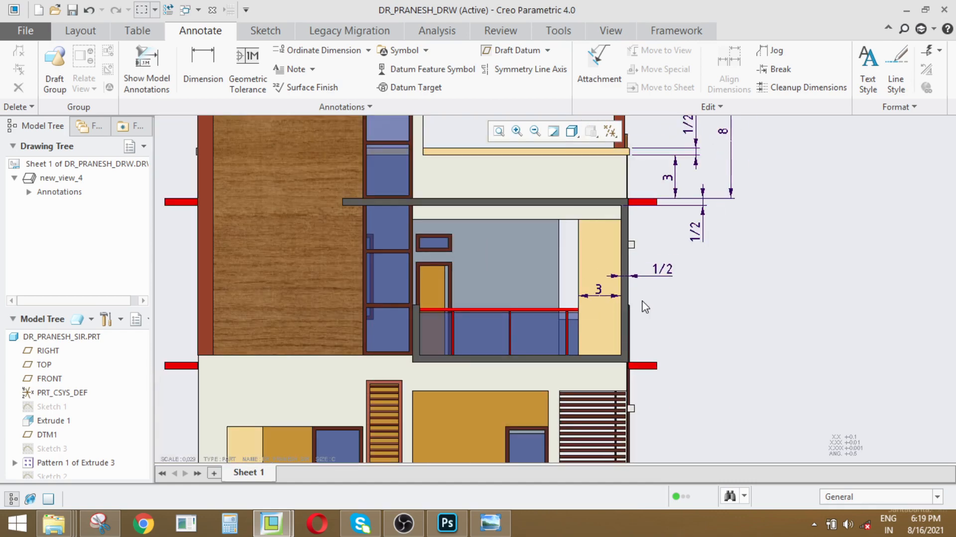
scroll(661, 278, "up", 2)
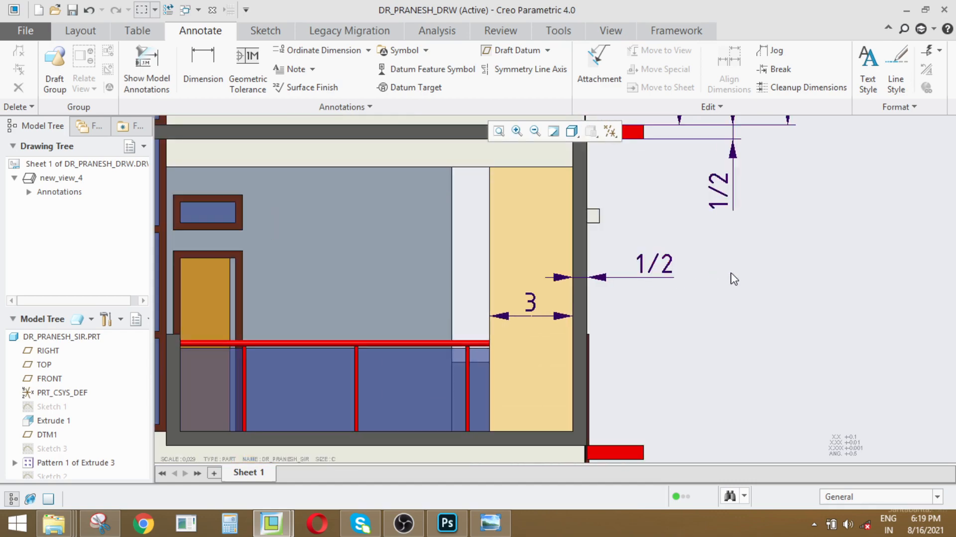
scroll(726, 279, "down", 2)
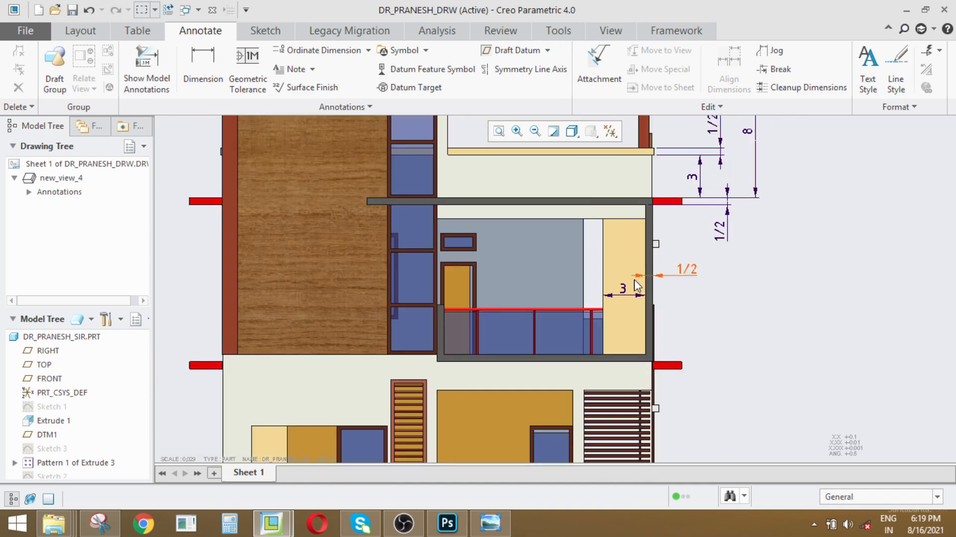
scroll(725, 316, "down", 2)
- Dimension the height of the strip between the grey slab's underside and the top of the yellow wall panel, placing it outside the building
scroll(708, 301, "up", 3)
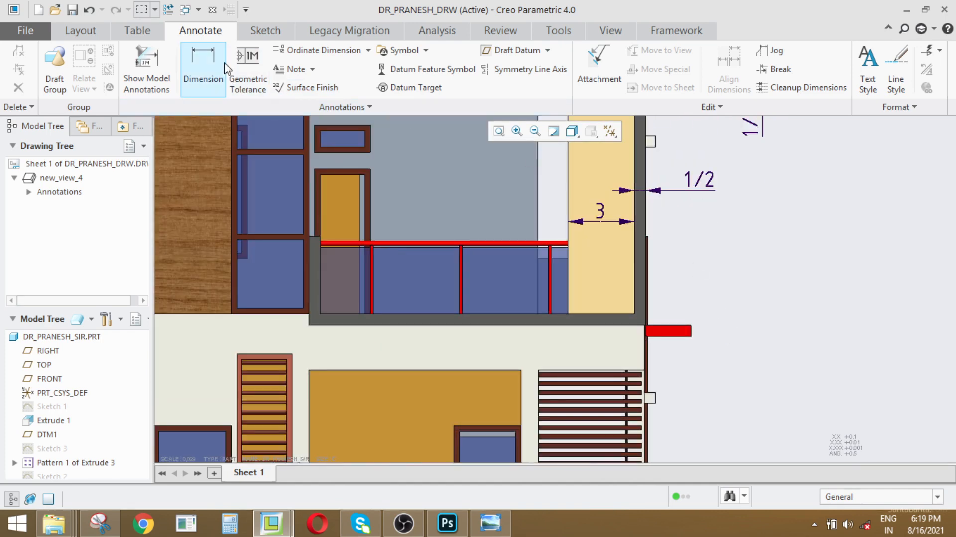
left_click(204, 63)
scroll(751, 351, "down", 3)
scroll(732, 241, "up", 2)
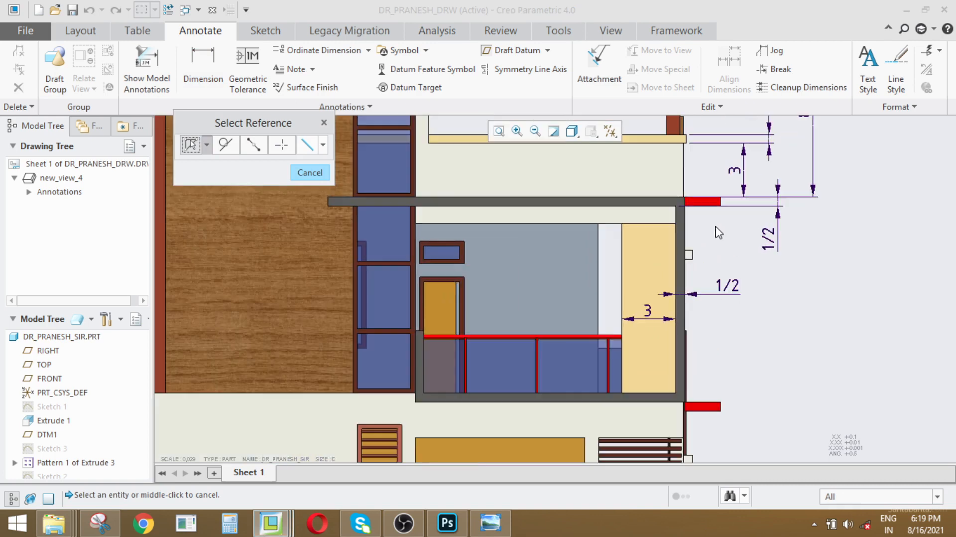
scroll(679, 278, "down", 1)
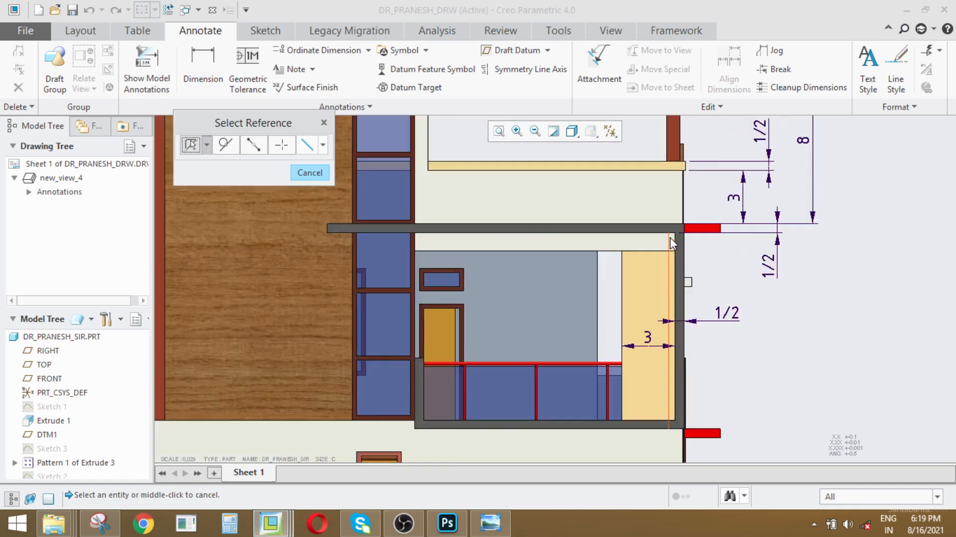
scroll(674, 239, "up", 3)
left_click(657, 228)
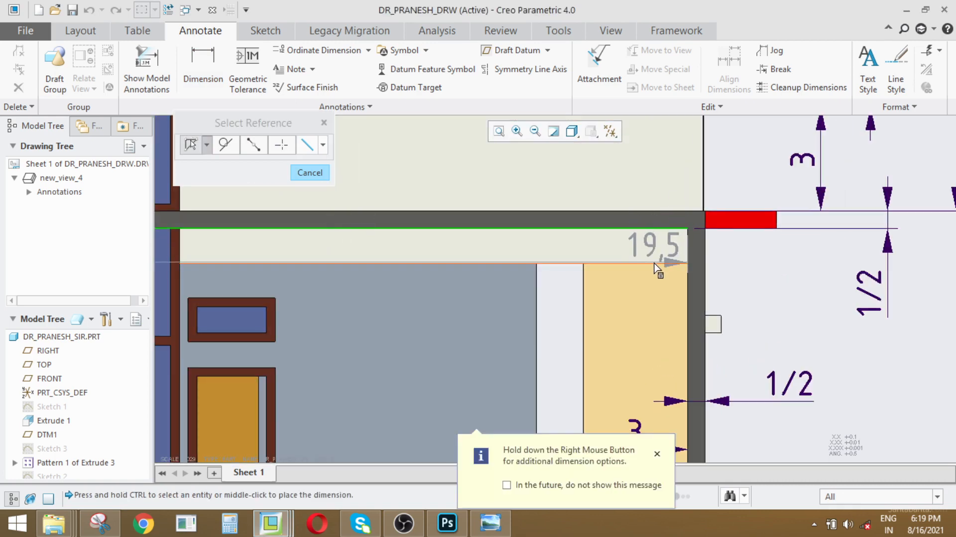
left_click(654, 263, "ctrl")
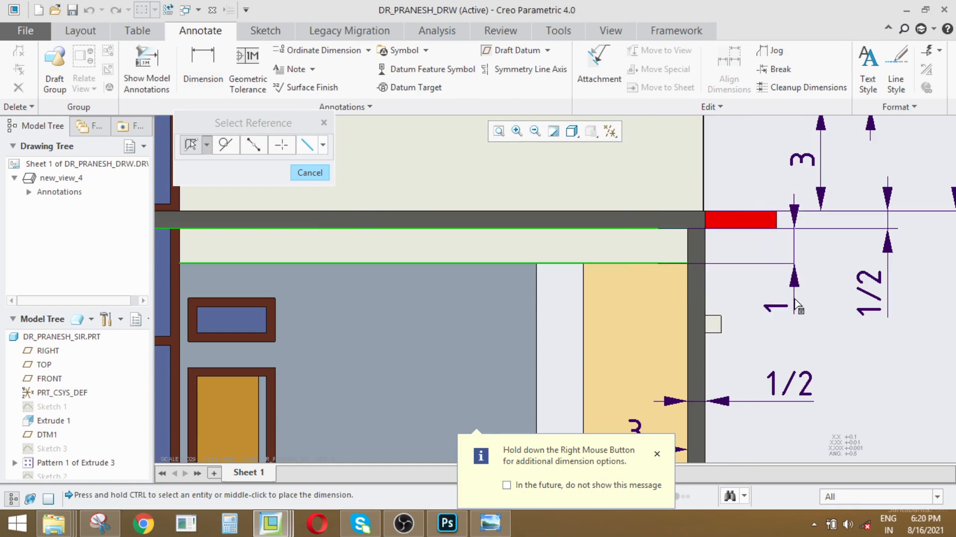
middle_click(773, 297)
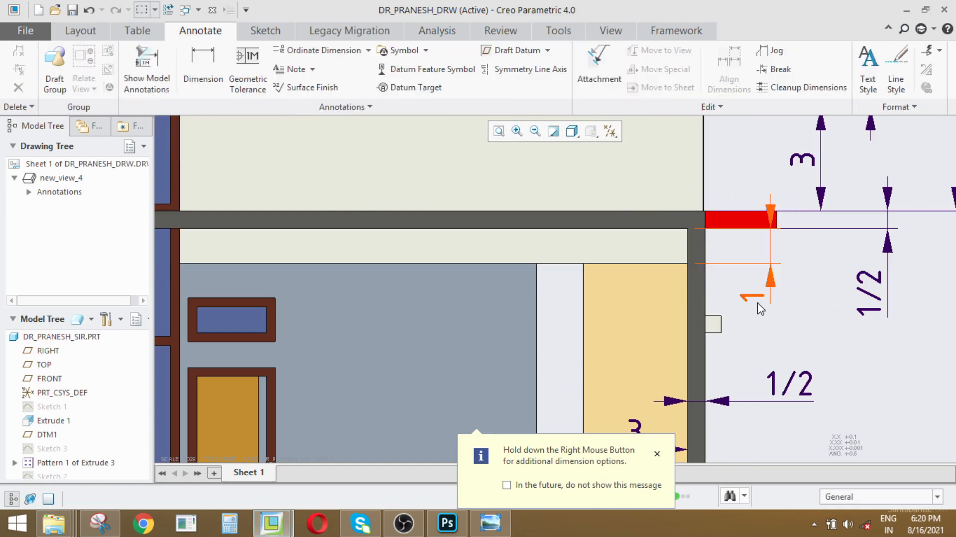
- Move the text of the strip's height dimension up so it sits between the dimension's extension lines
left_click(754, 300)
left_click(784, 238)
scroll(785, 237, "up", 2)
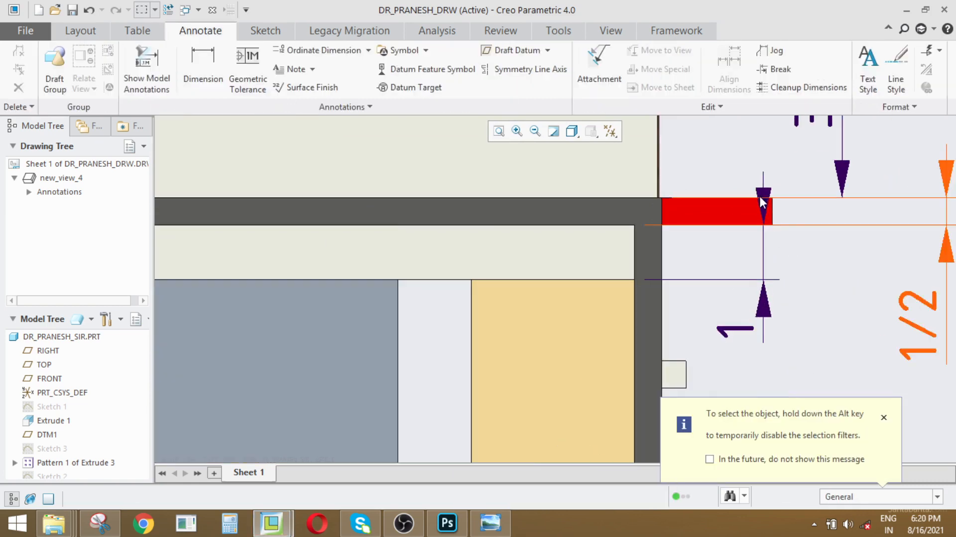
left_click(735, 326)
left_click_drag(735, 327, 725, 264)
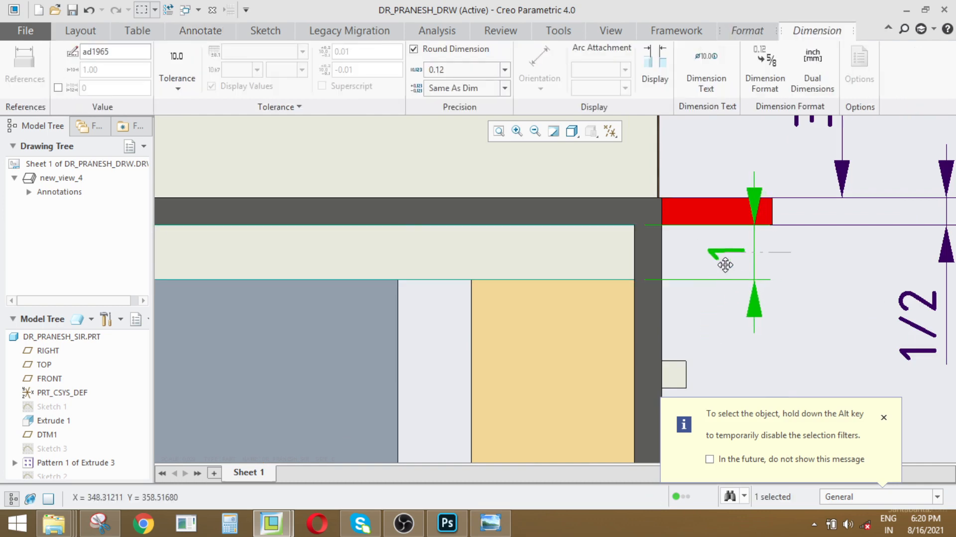
left_click(825, 307)
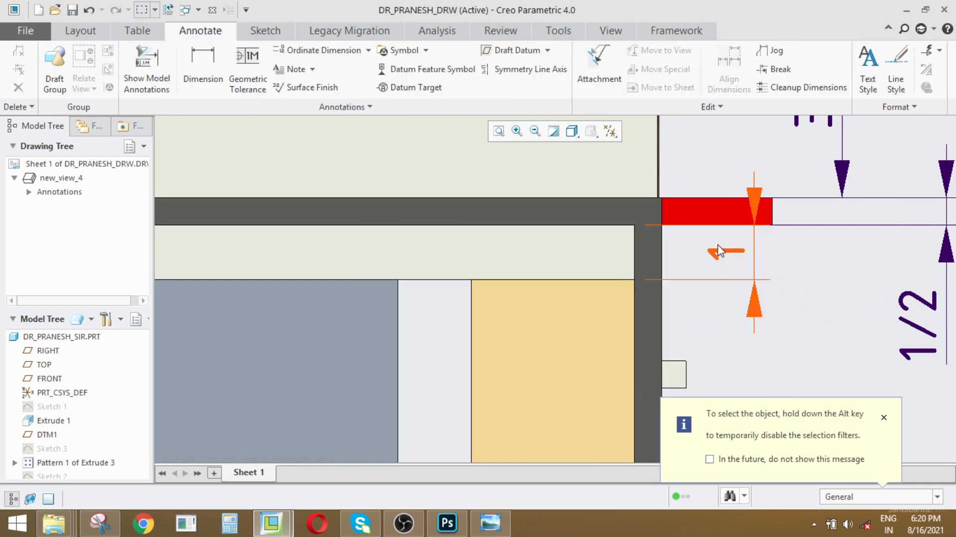
scroll(727, 219, "down", 5)
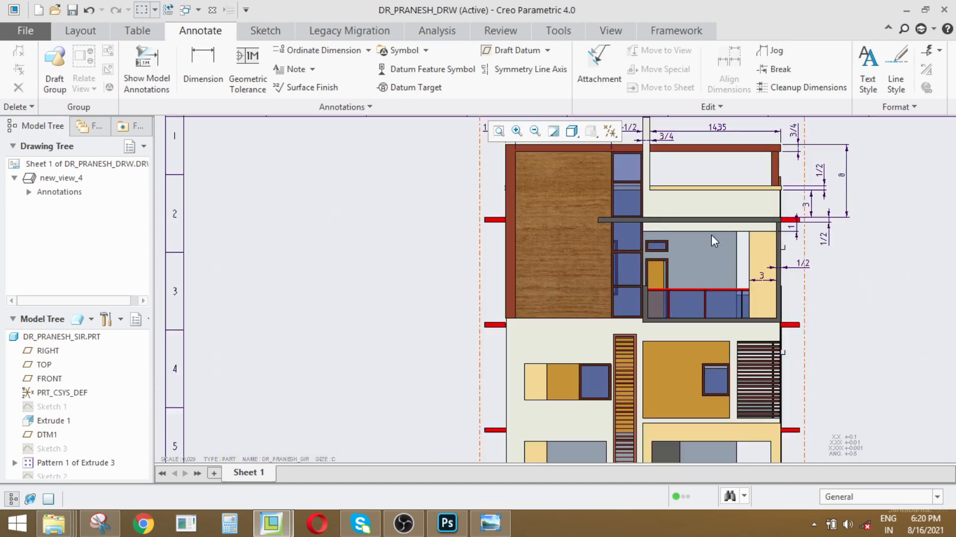
scroll(632, 291, "down", 3)
scroll(665, 287, "up", 2)
scroll(665, 287, "down", 5)
scroll(696, 320, "up", 6)
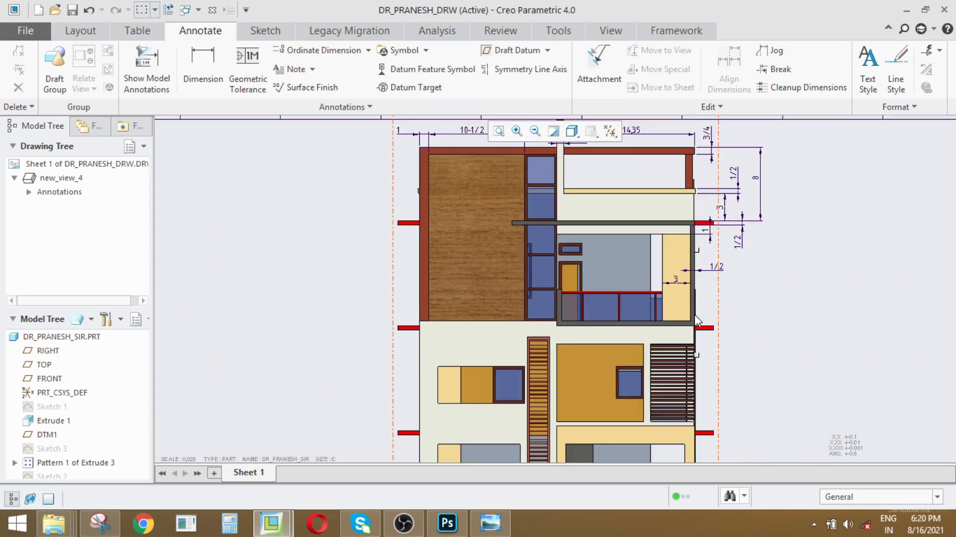
scroll(695, 323, "down", 5)
- Dimension the height from the underside of the red balcony handrail to the top of the red floor-level marker, placing it outside the building
scroll(689, 309, "up", 6)
scroll(687, 279, "down", 1)
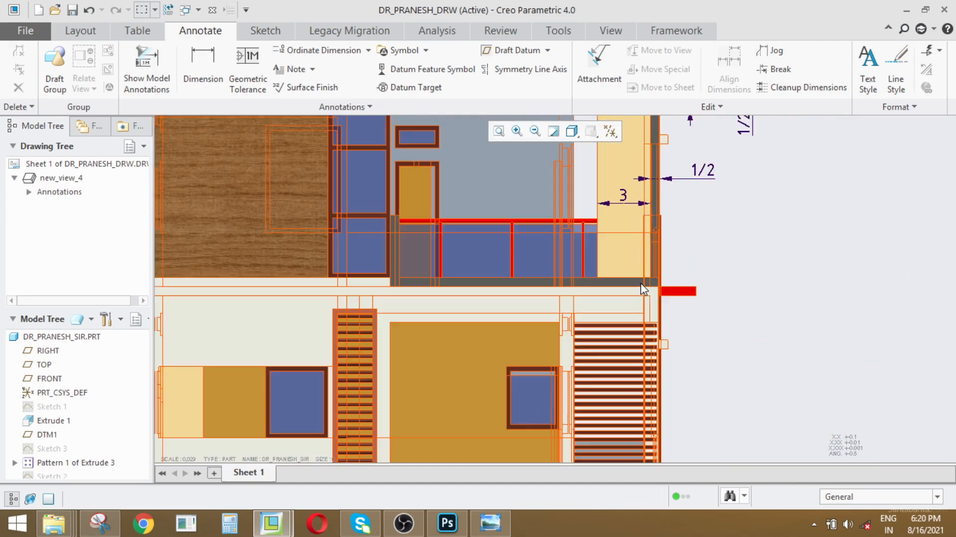
scroll(647, 284, "up", 2)
scroll(555, 221, "up", 1)
left_click(203, 65)
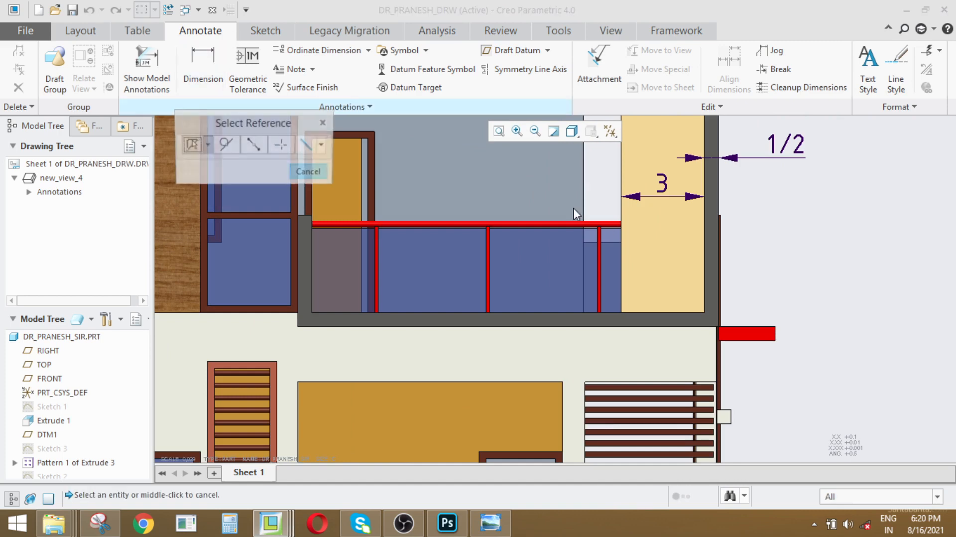
left_click(609, 229)
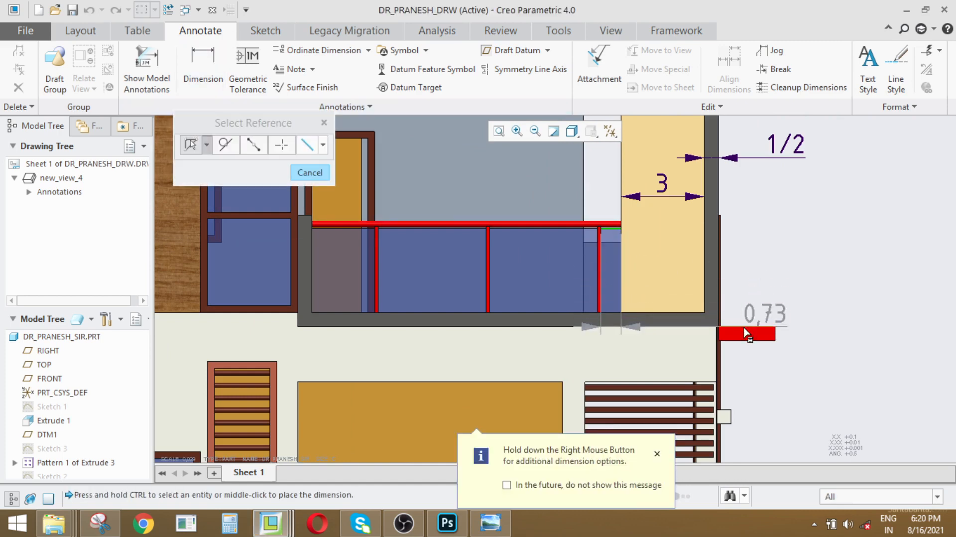
left_click(747, 327, "ctrl")
middle_click(819, 284)
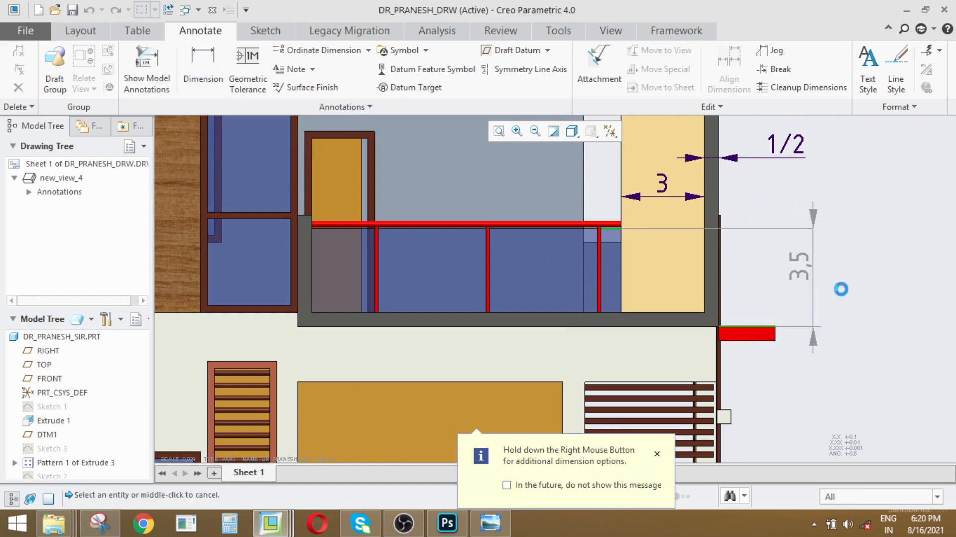
- Change the balcony railing's height dimension to fractional format and flip its arrows inward
left_click(802, 270)
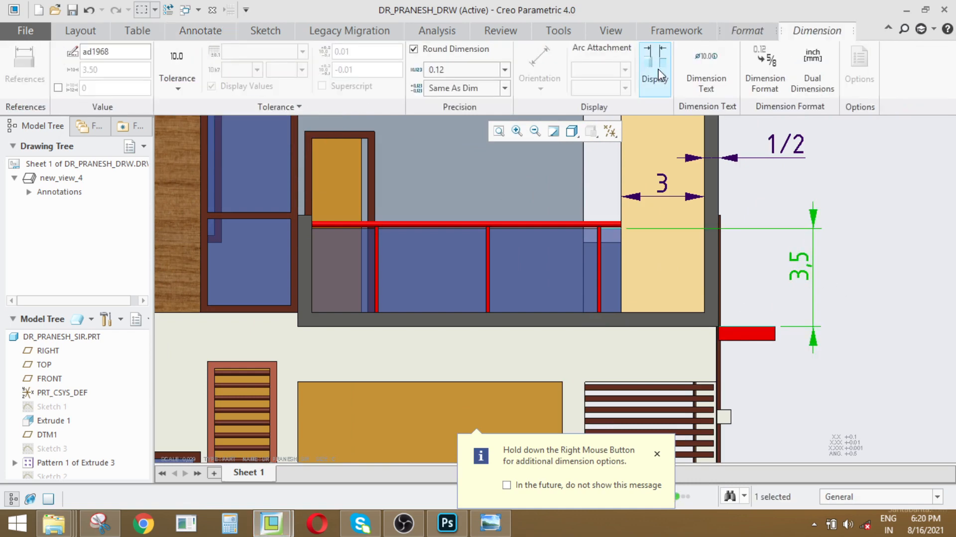
left_click(765, 67)
left_click(761, 150)
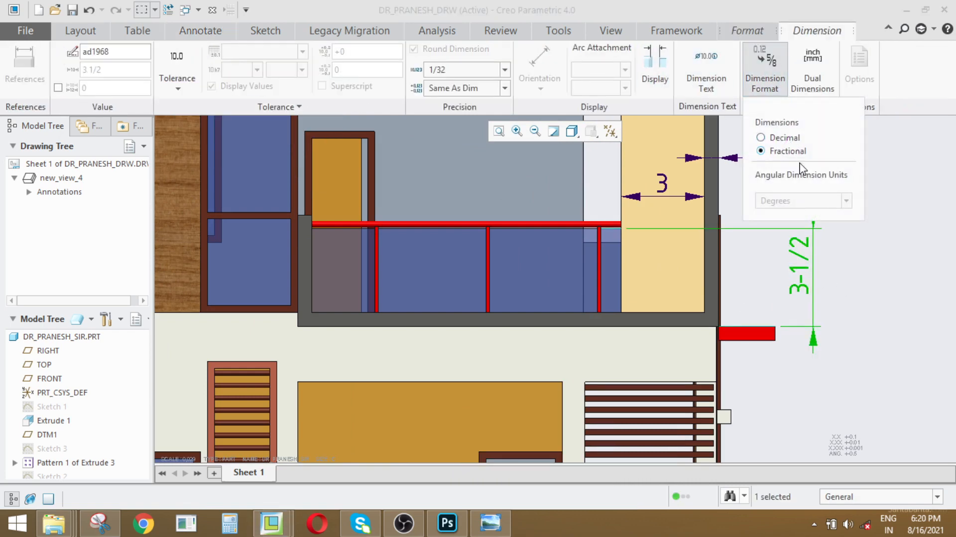
left_click(896, 264)
right_click(802, 269)
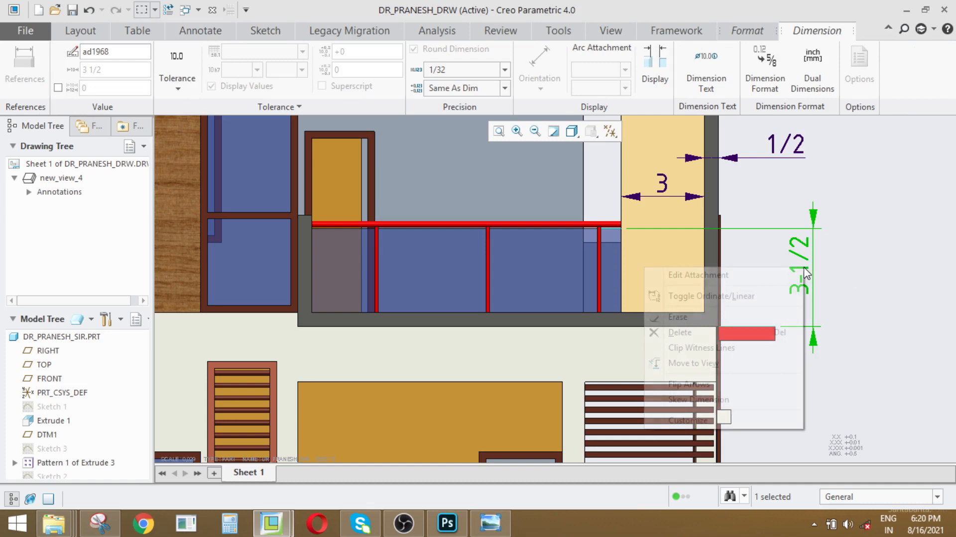
left_click(716, 383)
left_click(860, 288)
- Dimension the height from the wood-clad block's top edge down to the upper red floor-level marker, placing it outside the building on the block's side
scroll(687, 308, "down", 6)
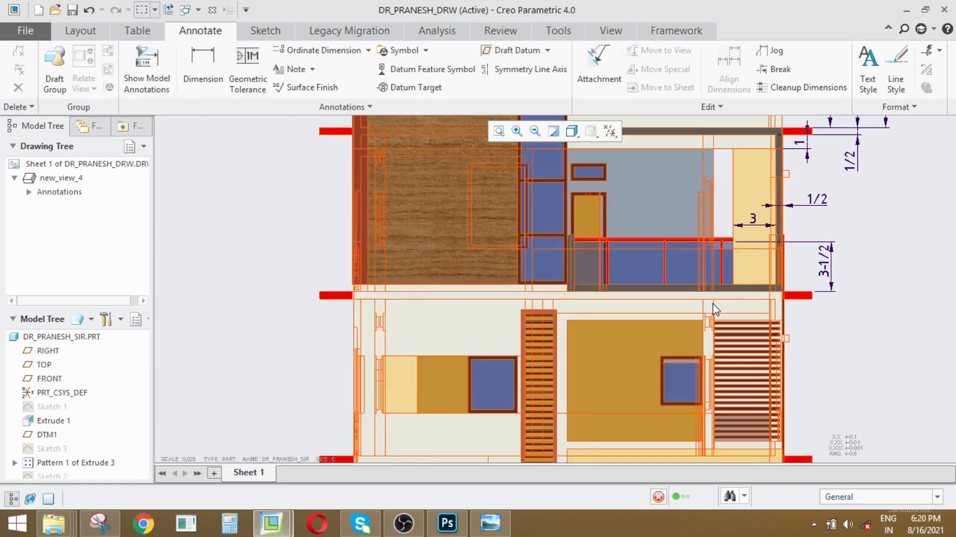
scroll(616, 250, "up", 3)
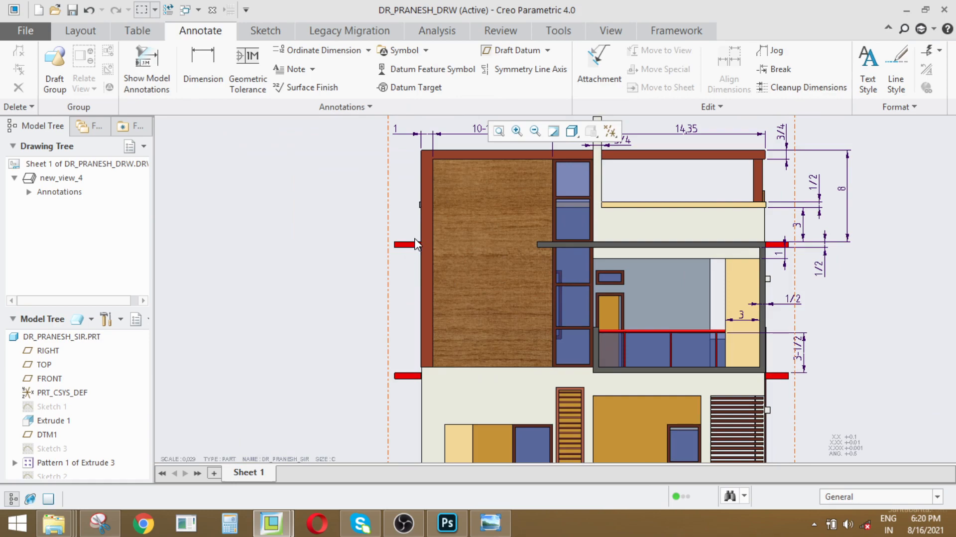
scroll(417, 244, "up", 3)
scroll(410, 264, "down", 3)
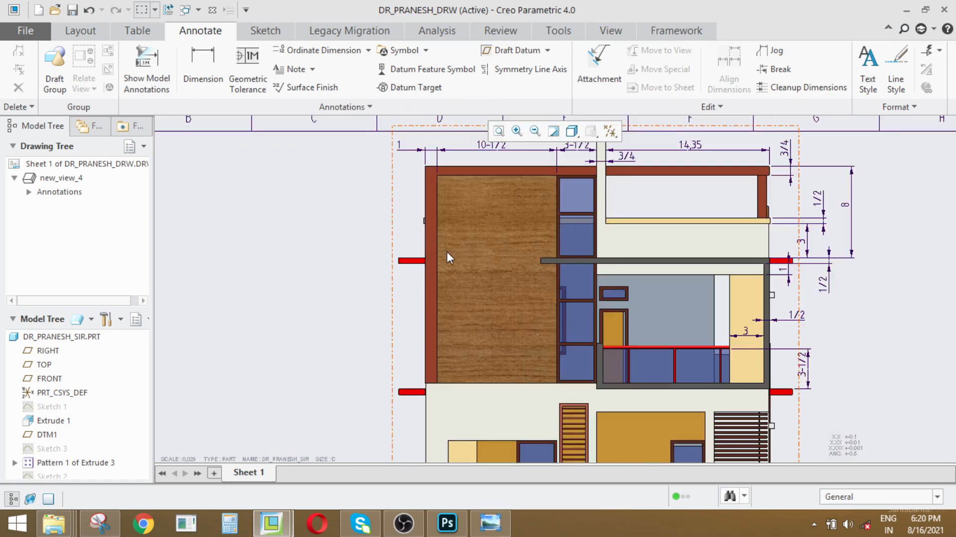
left_click(203, 62)
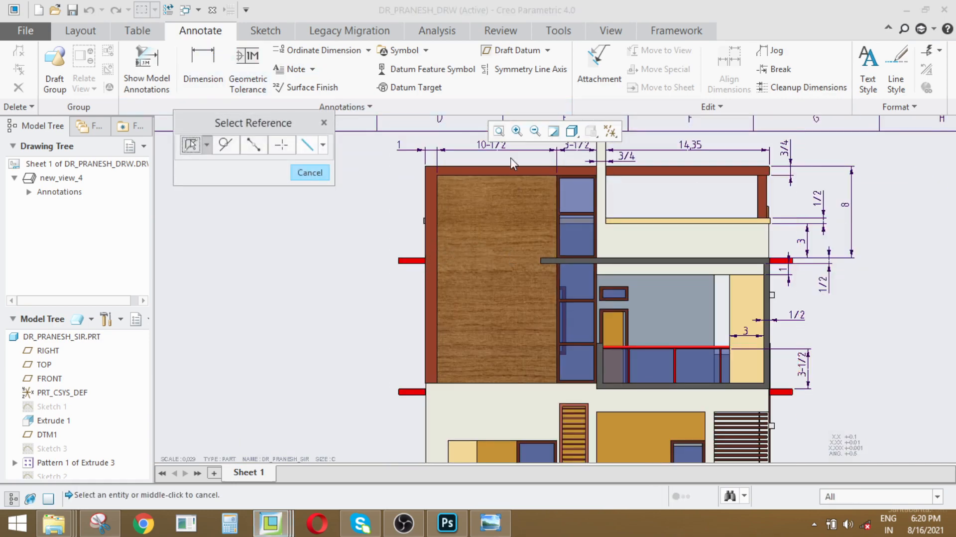
left_click(473, 166)
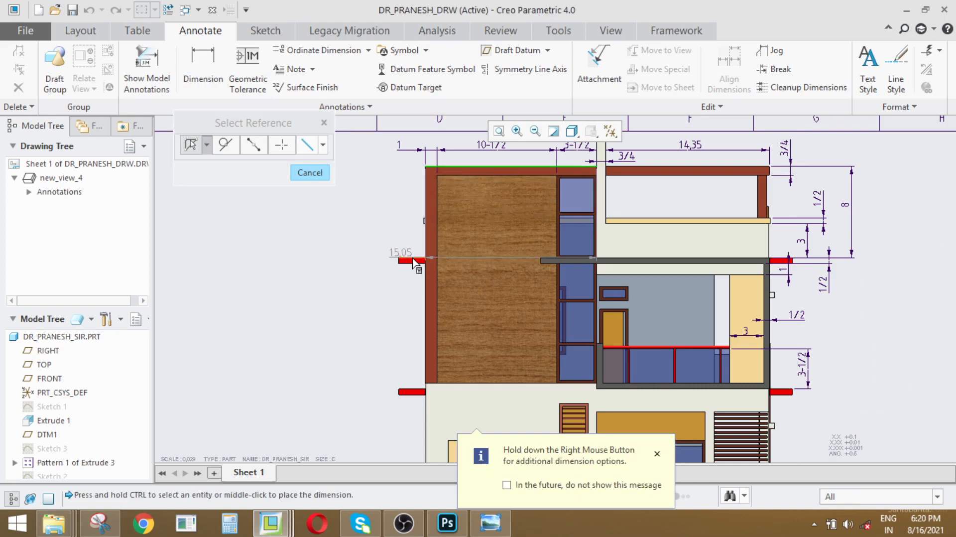
middle_click(411, 219)
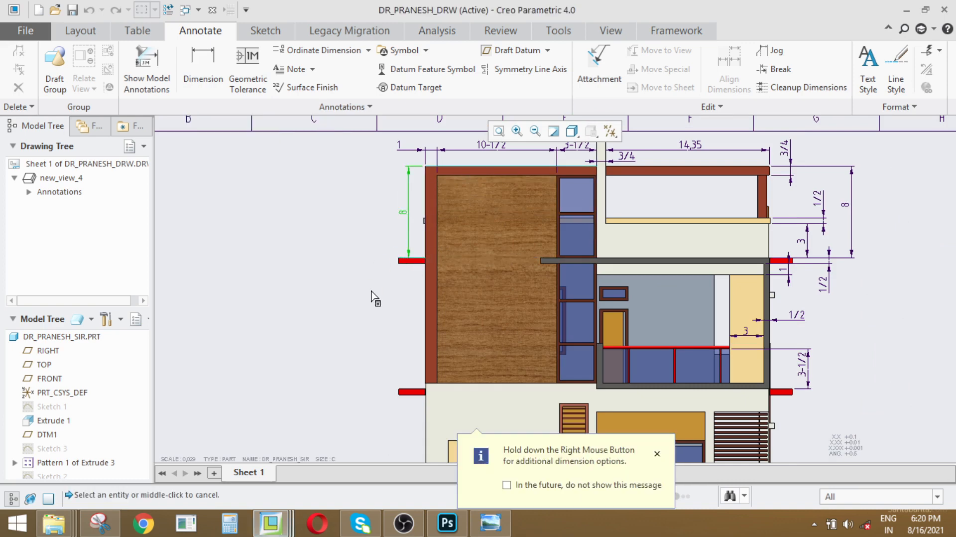
scroll(448, 249, "down", 3)
scroll(454, 264, "up", 2)
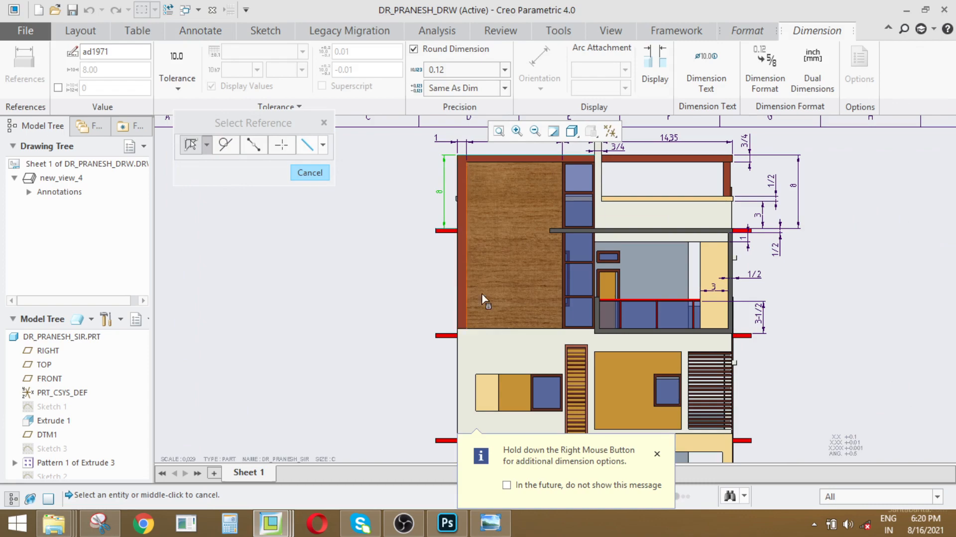
scroll(562, 272, "up", 2)
scroll(395, 284, "down", 2)
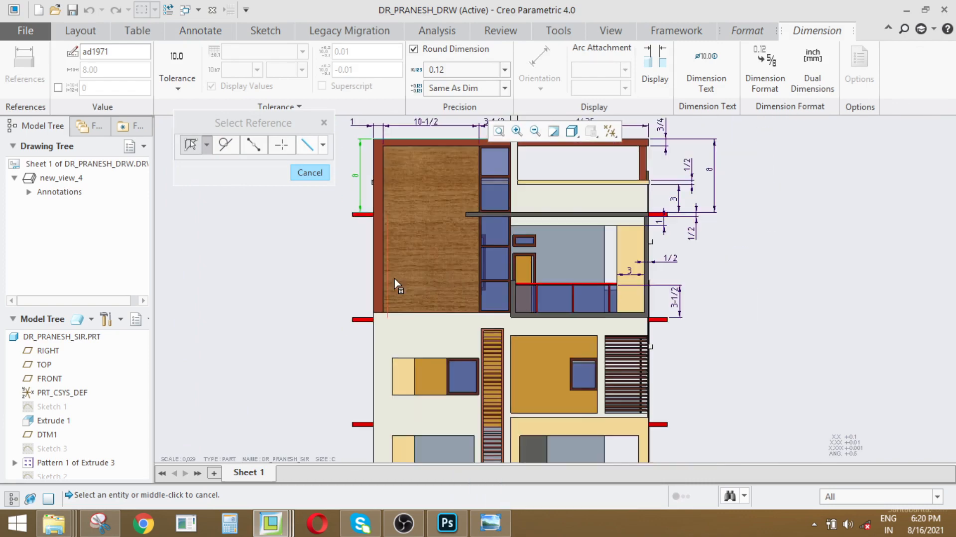
scroll(486, 303, "down", 2)
scroll(491, 223, "up", 2)
scroll(472, 236, "down", 2)
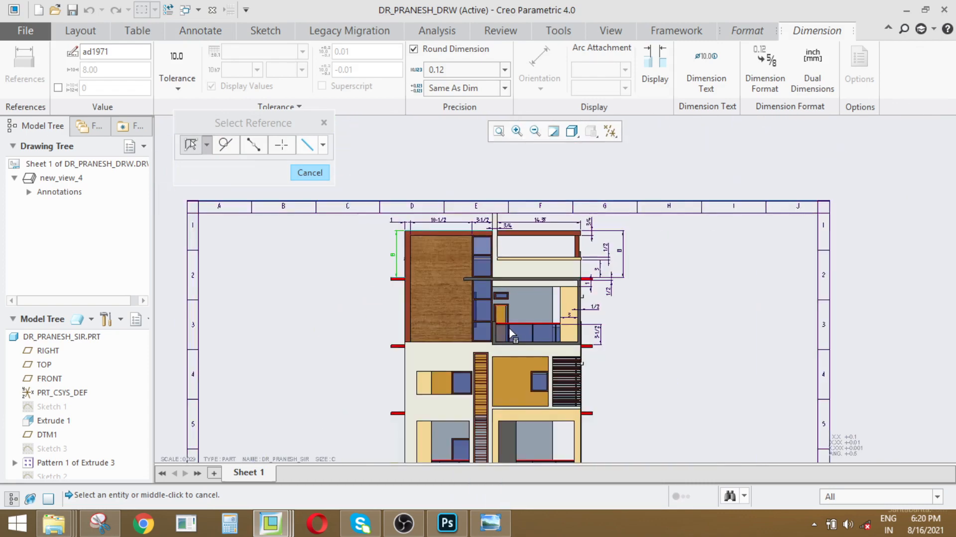
- Dimension the vertical offset from the wood-clad block's bottom edge to the top of the red floor-level marker, placing it outside the building
scroll(500, 339, "up", 4)
scroll(503, 345, "down", 1)
scroll(328, 348, "up", 1)
scroll(314, 359, "up", 2)
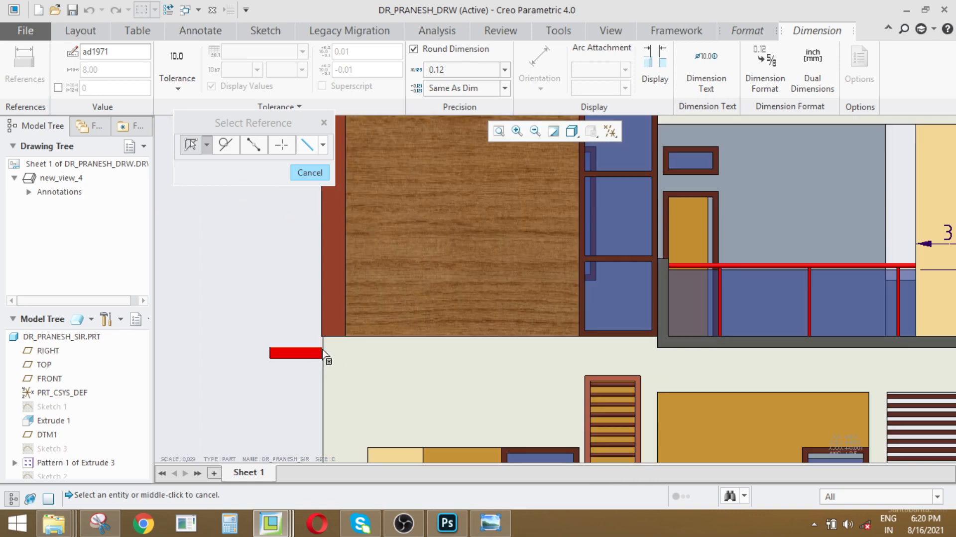
left_click(307, 181)
left_click(201, 70)
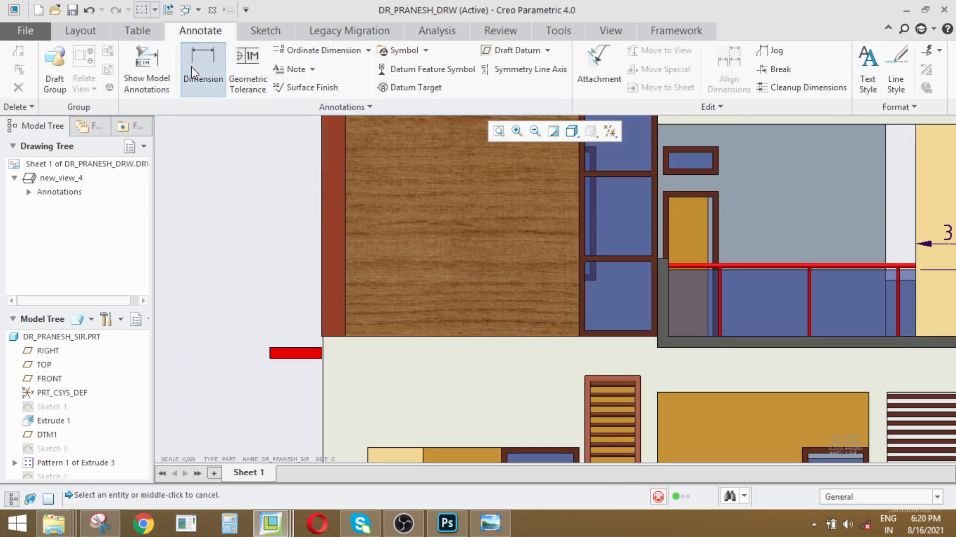
scroll(358, 324, "down", 2)
scroll(434, 302, "up", 3)
left_click(409, 317)
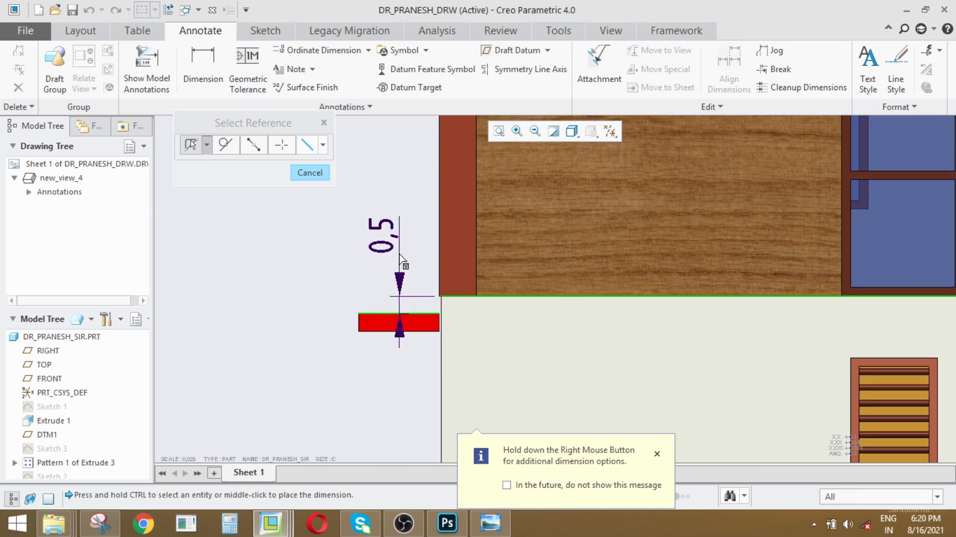
middle_click(370, 215)
- Change the block-to-marker offset dimension to fractional format and move it farther out from the building, clear of the red marker
left_click(369, 215)
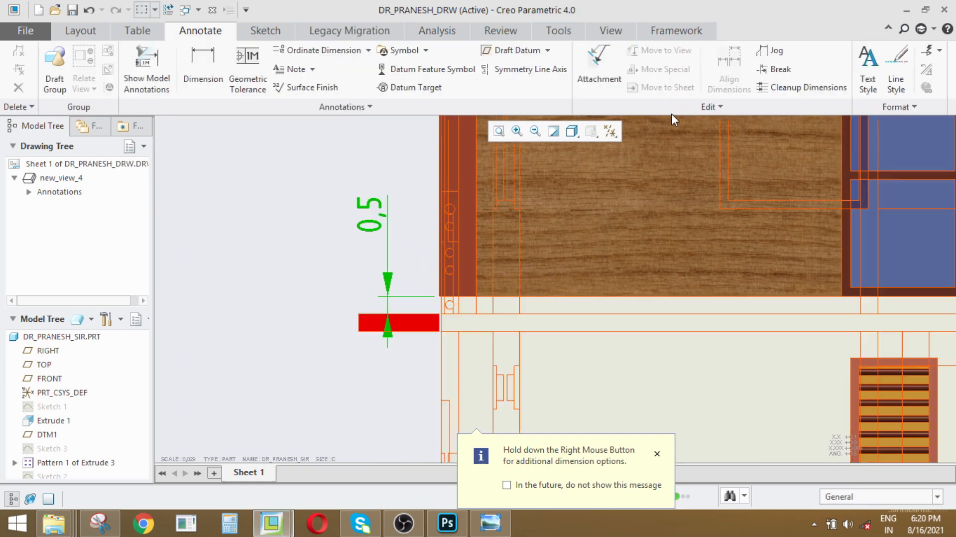
left_click(476, 70)
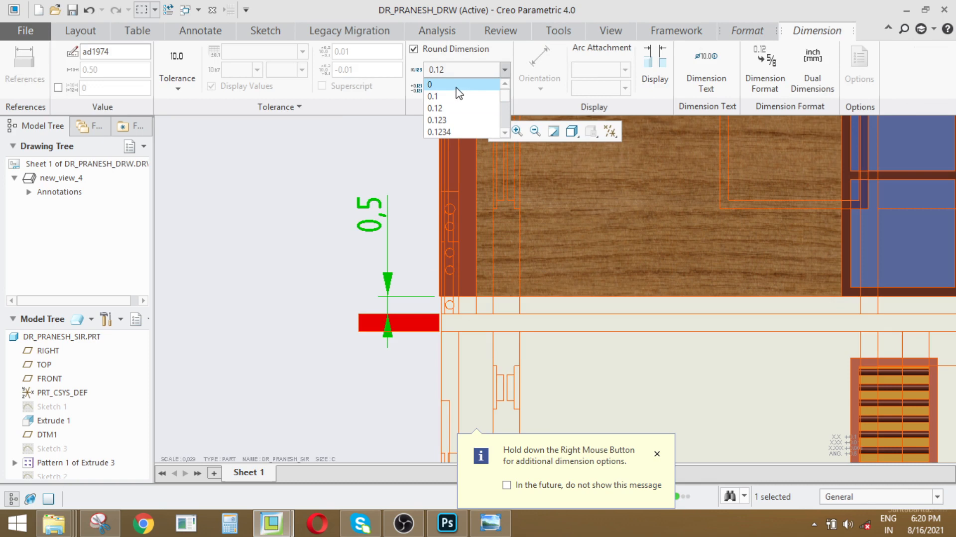
left_click(465, 108)
left_click(764, 67)
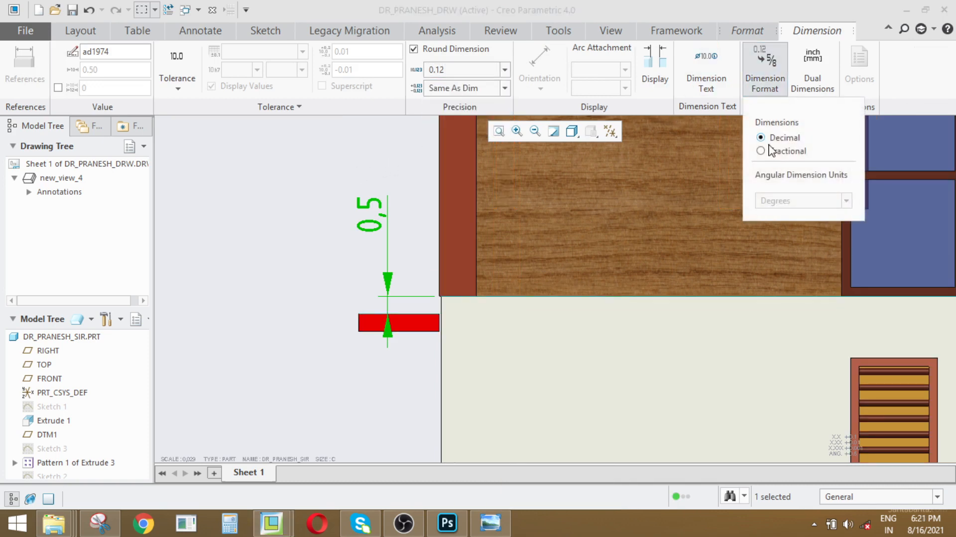
left_click(267, 250)
scroll(460, 271, "up", 2)
scroll(432, 304, "down", 1)
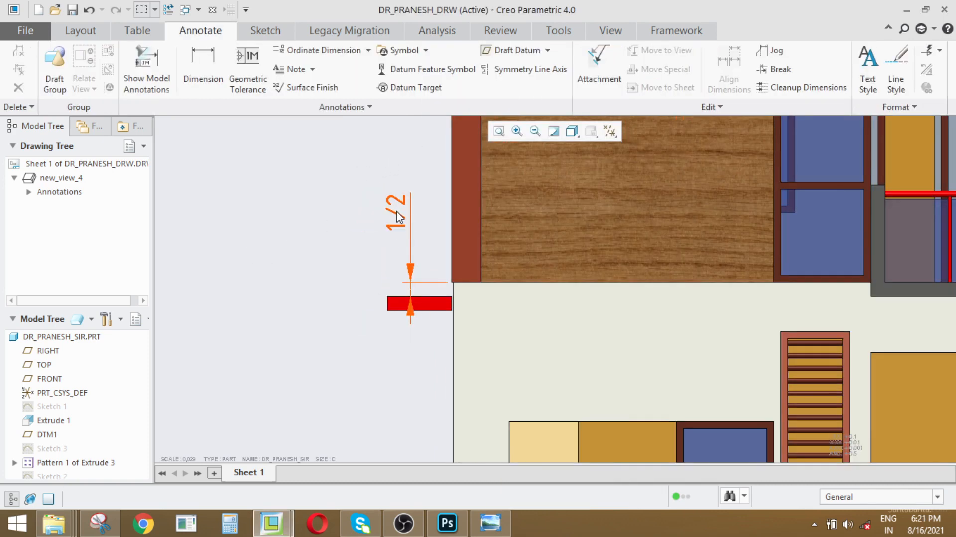
left_click(394, 205)
left_click_drag(394, 205, 309, 208)
left_click(492, 323)
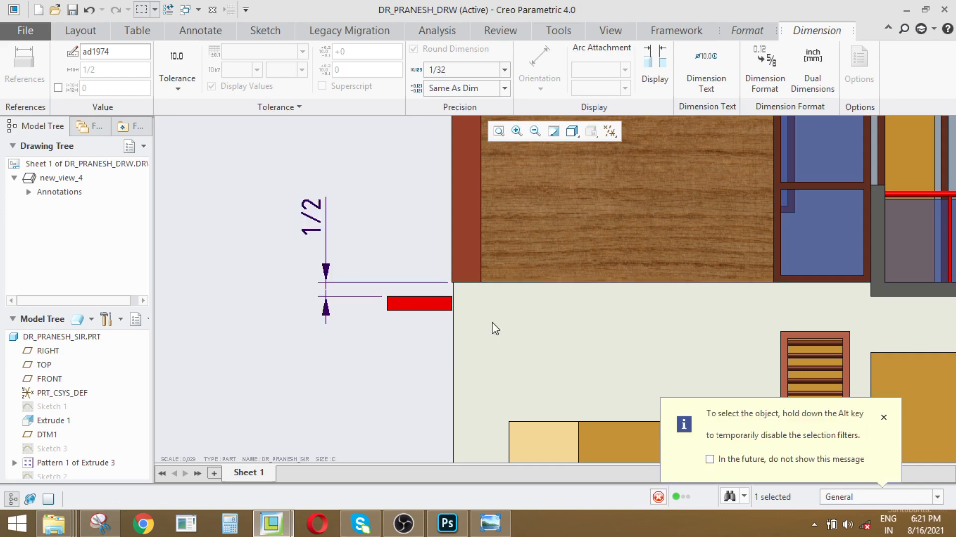
- Dimension the grey balcony slab's thickness beside the railing's height dimension, outside the building, and set it to fractional format
scroll(395, 206, "up", 2)
scroll(572, 251, "down", 3)
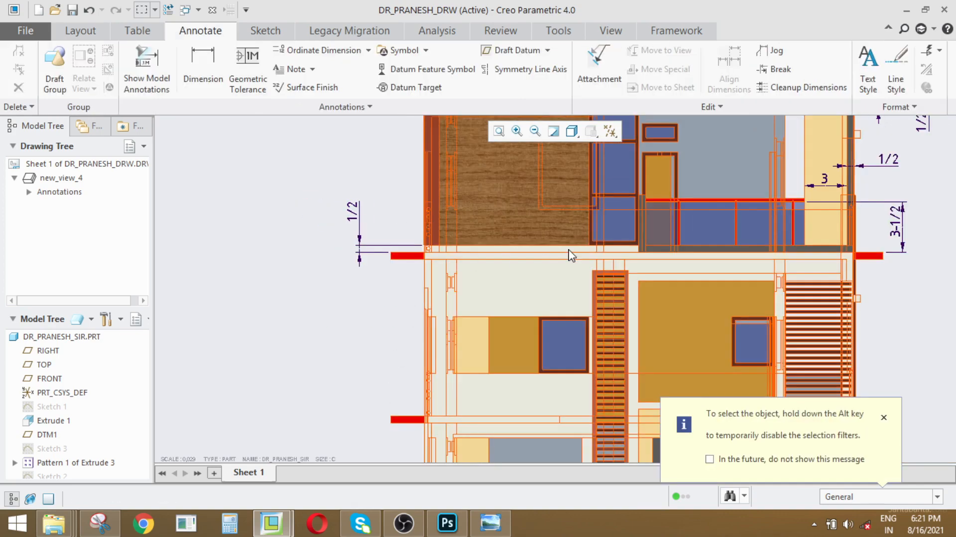
scroll(693, 260, "up", 2)
scroll(647, 299, "down", 4)
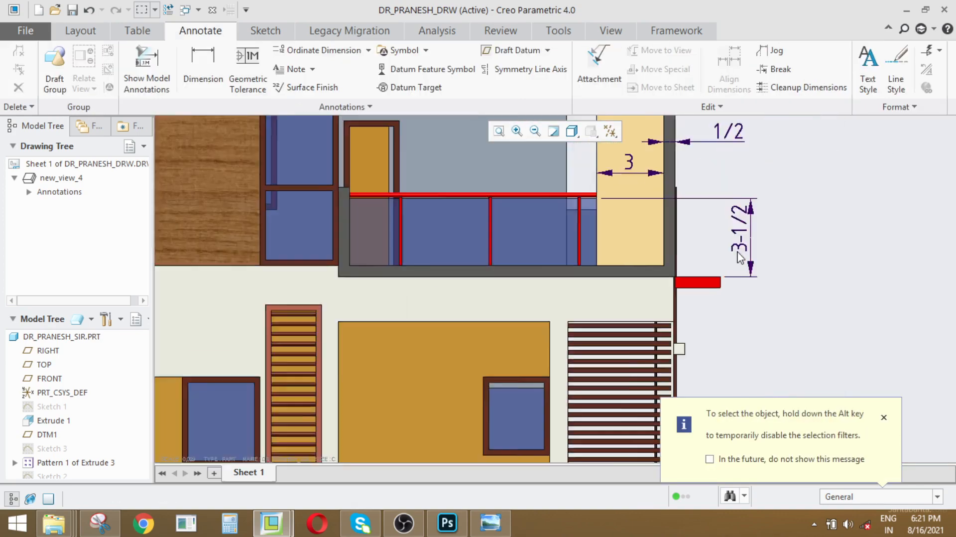
left_click(202, 65)
scroll(819, 324, "up", 2)
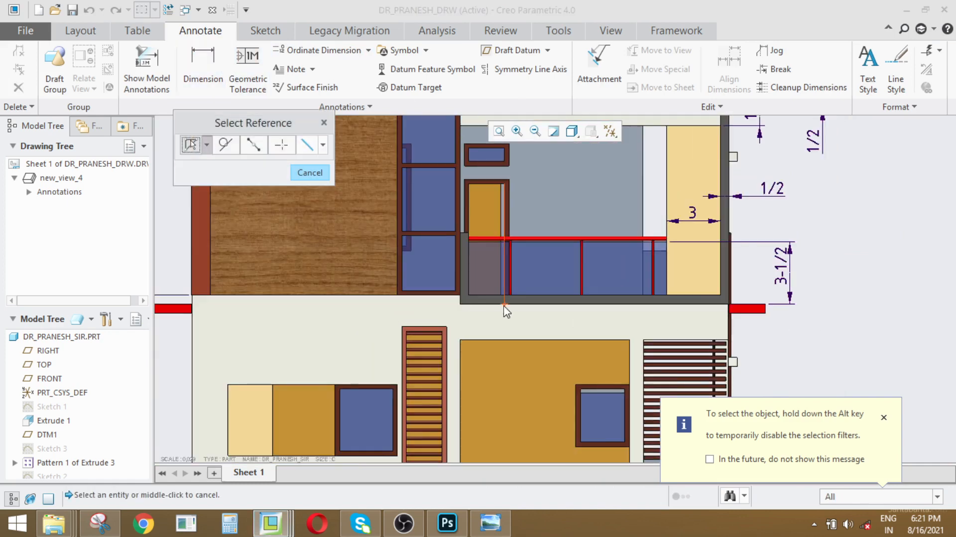
scroll(507, 311, "down", 1)
scroll(423, 314, "up", 2)
scroll(382, 294, "down", 4)
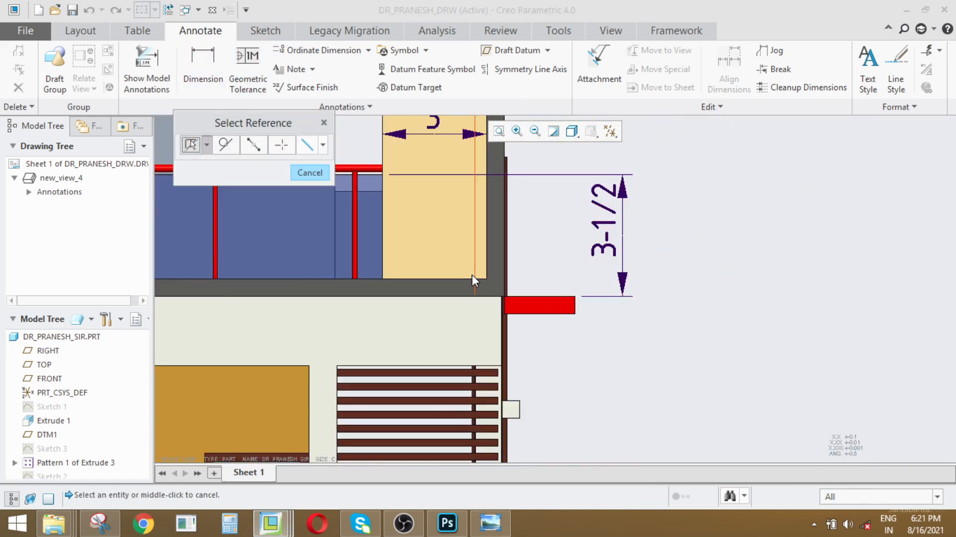
left_click(467, 277)
left_click(468, 296, "ctrl")
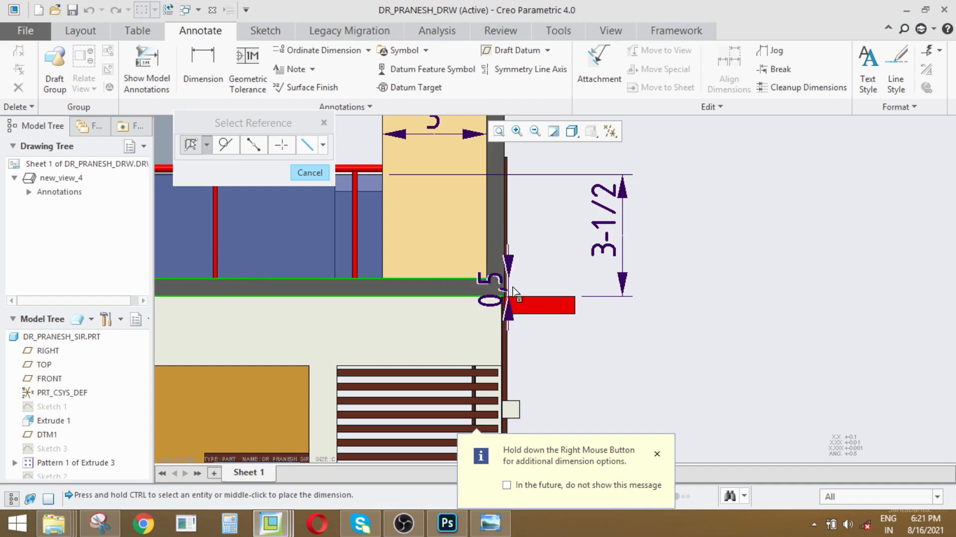
middle_click(555, 238)
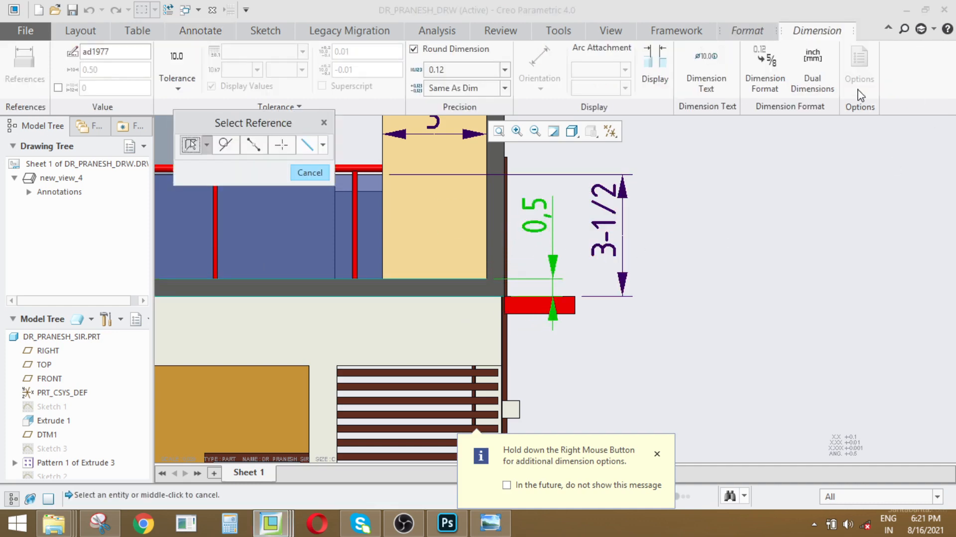
left_click(762, 75)
left_click(783, 335)
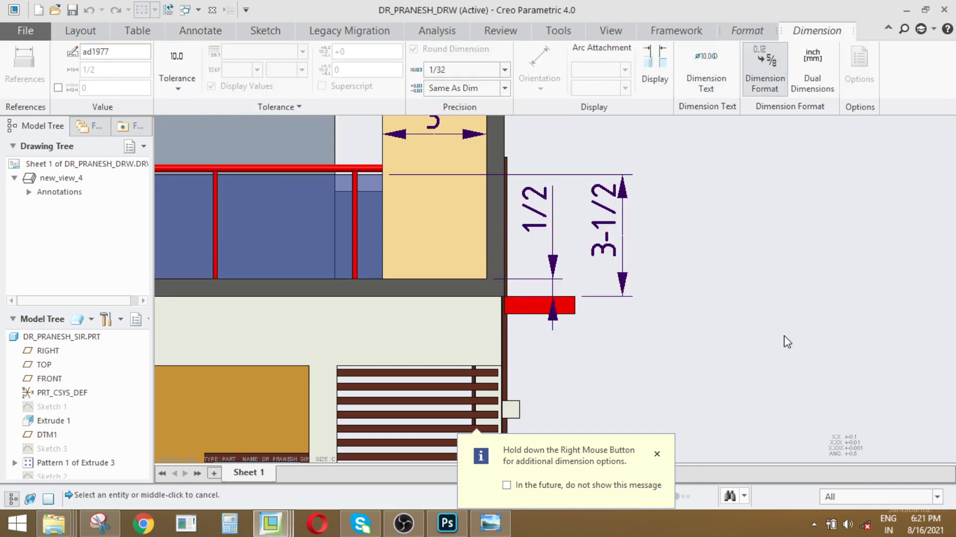
- Examine the dimensions placed around the upper storeys and balcony of the front elevation
scroll(783, 335, "up", 3)
scroll(539, 238, "up", 2)
scroll(478, 306, "down", 2)
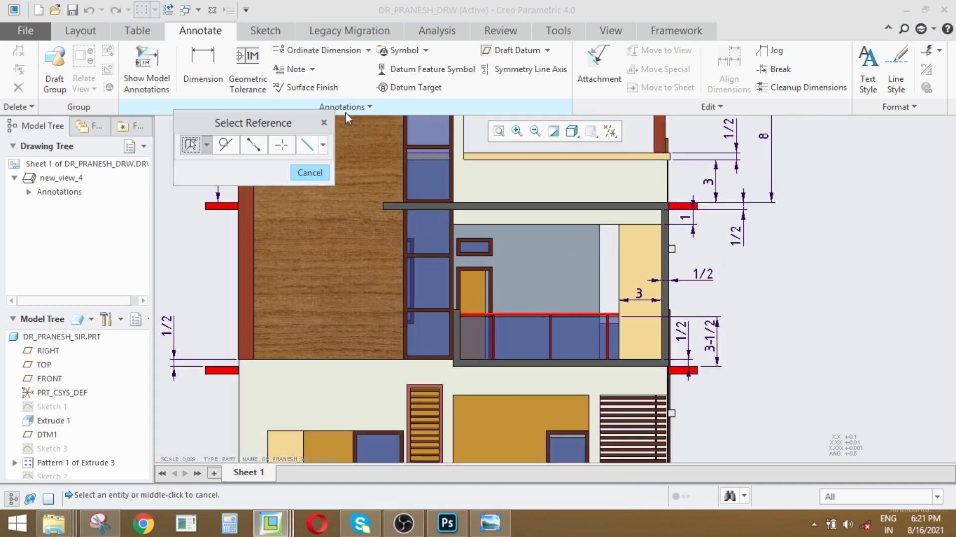
scroll(667, 284, "down", 2)
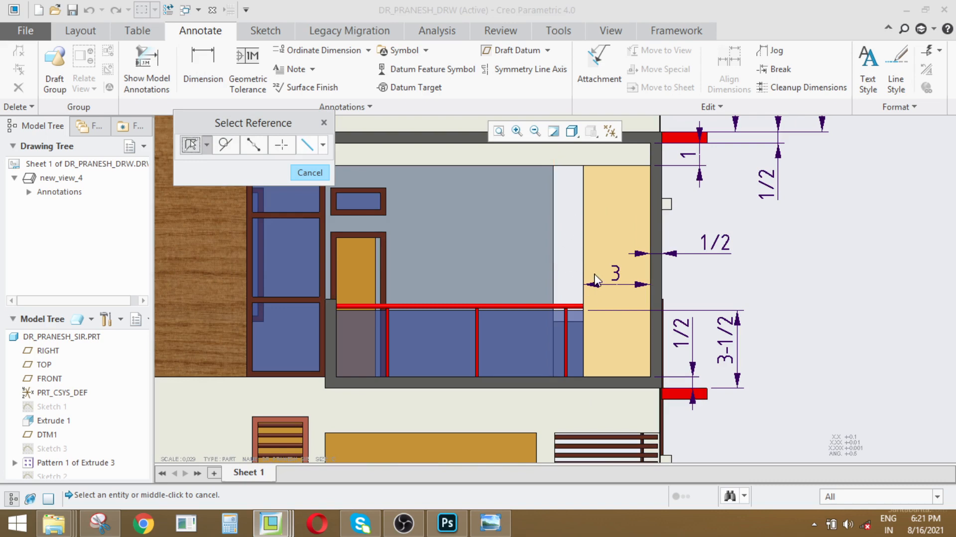
scroll(468, 274, "up", 3)
scroll(444, 276, "down", 1)
scroll(512, 270, "up", 3)
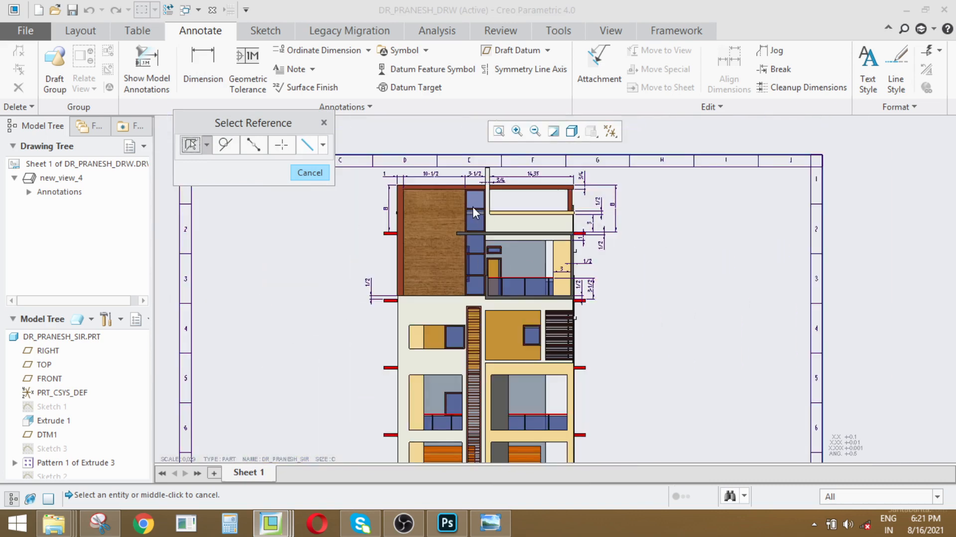
scroll(473, 208, "down", 2)
scroll(347, 194, "up", 3)
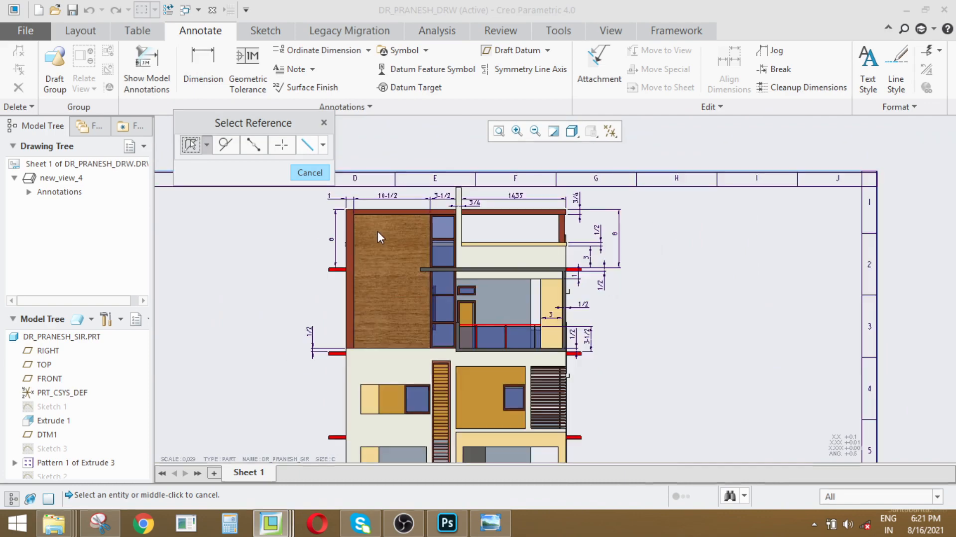
scroll(377, 231, "down", 3)
scroll(456, 324, "down", 2)
scroll(468, 241, "down", 2)
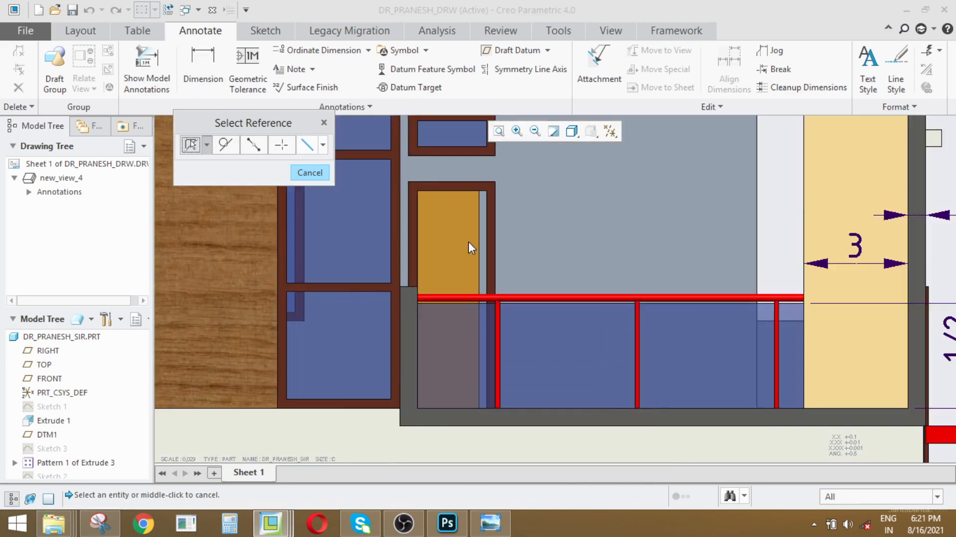
scroll(477, 249, "up", 2)
scroll(701, 313, "up", 2)
scroll(716, 214, "down", 2)
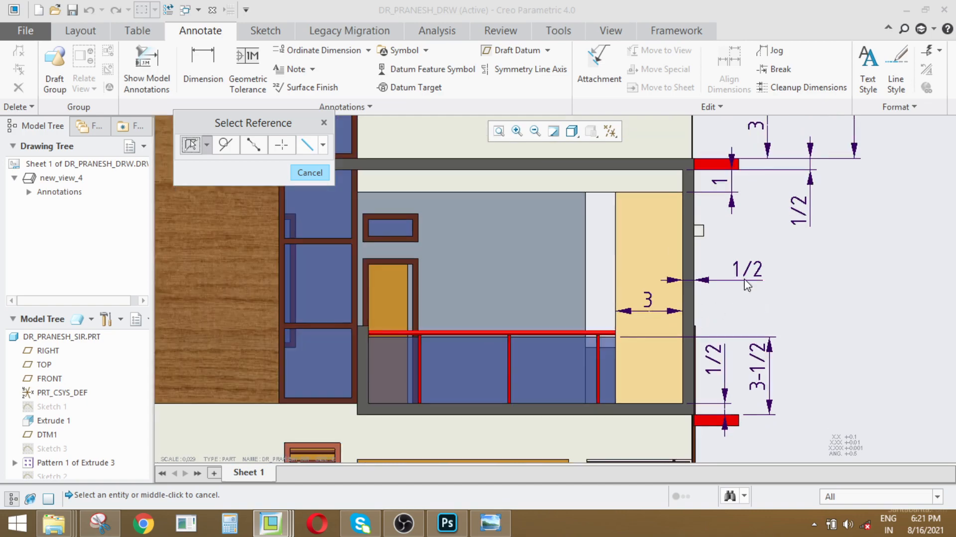
- Dimension the thickness of the long grey slab above the balcony, placing the text above the slab, and set it to fractional format
scroll(642, 209, "up", 2)
scroll(562, 233, "down", 3)
left_click(568, 258)
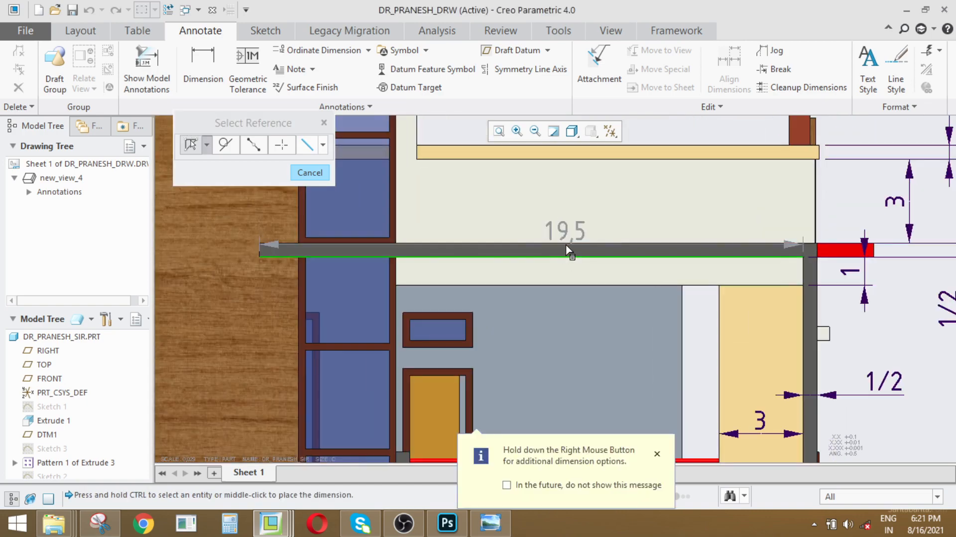
left_click(569, 244, "ctrl")
middle_click(572, 214)
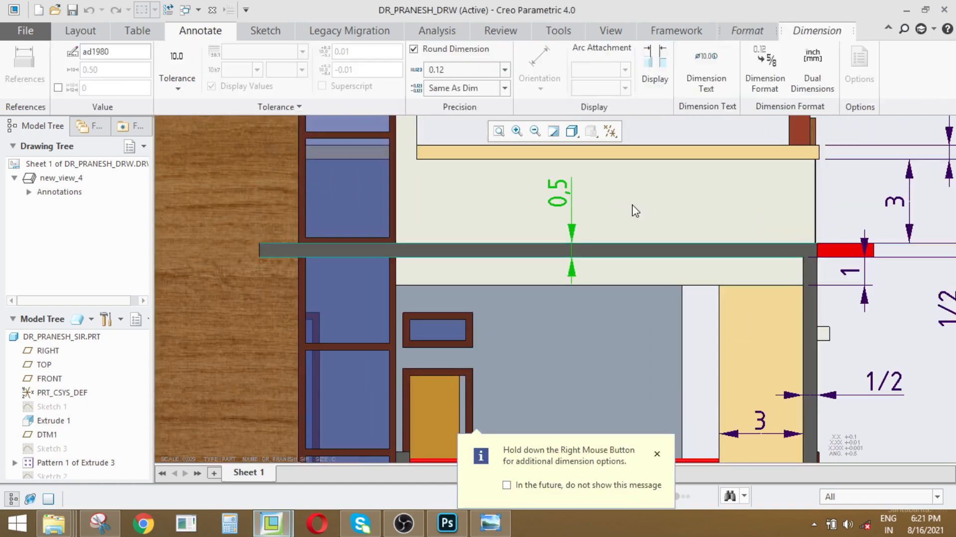
left_click(764, 74)
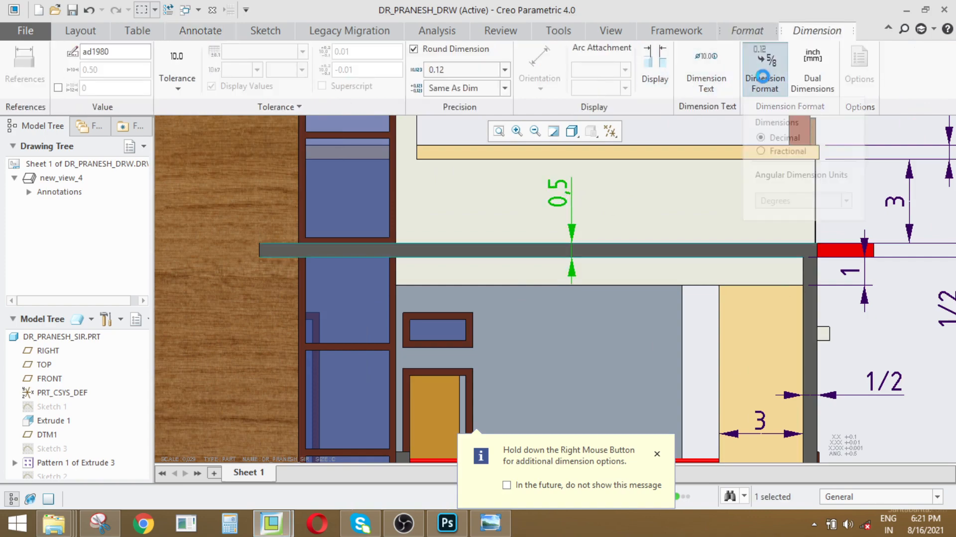
left_click(766, 155)
left_click(653, 207)
- Move the balcony slab's thickness dimension inside the elevation so its text sits beneath the slab
scroll(525, 172, "up", 3)
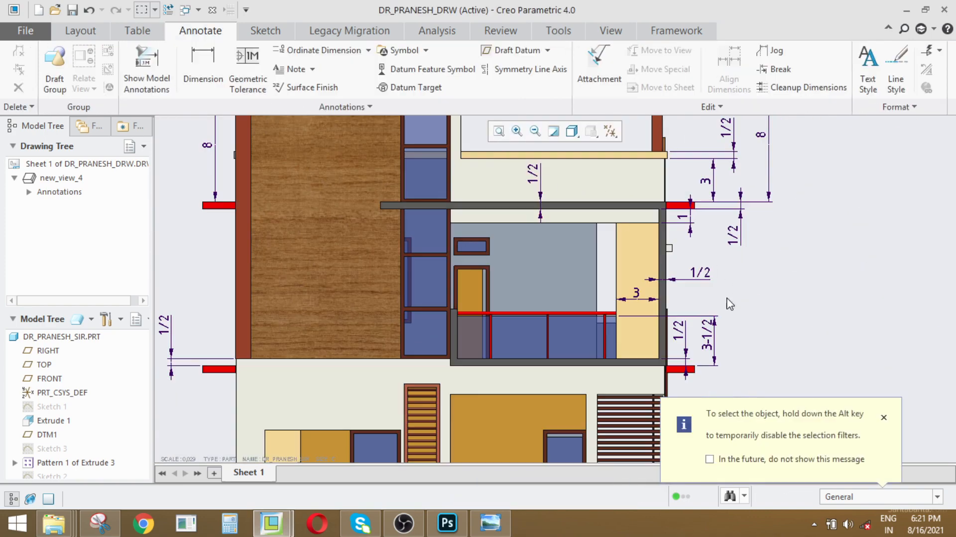
scroll(634, 271, "down", 2)
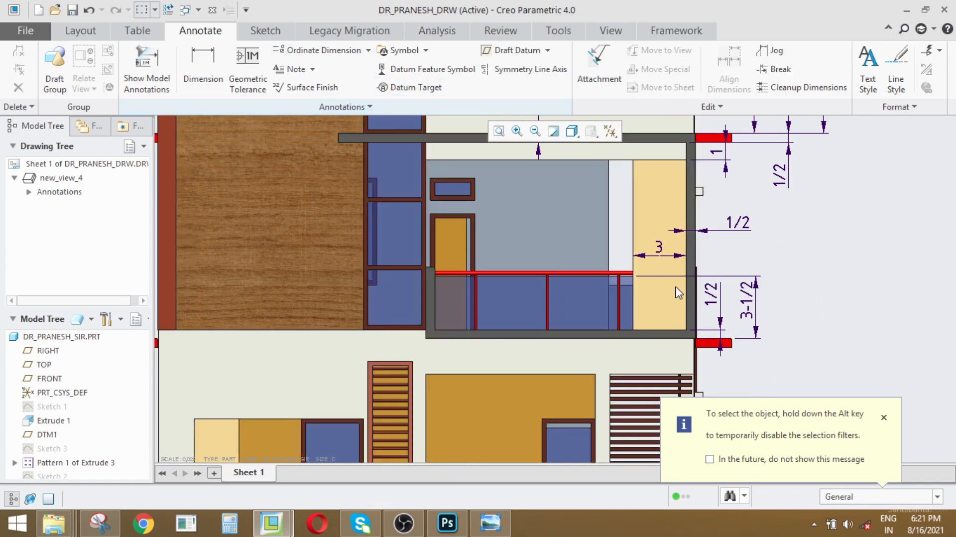
left_click(711, 295)
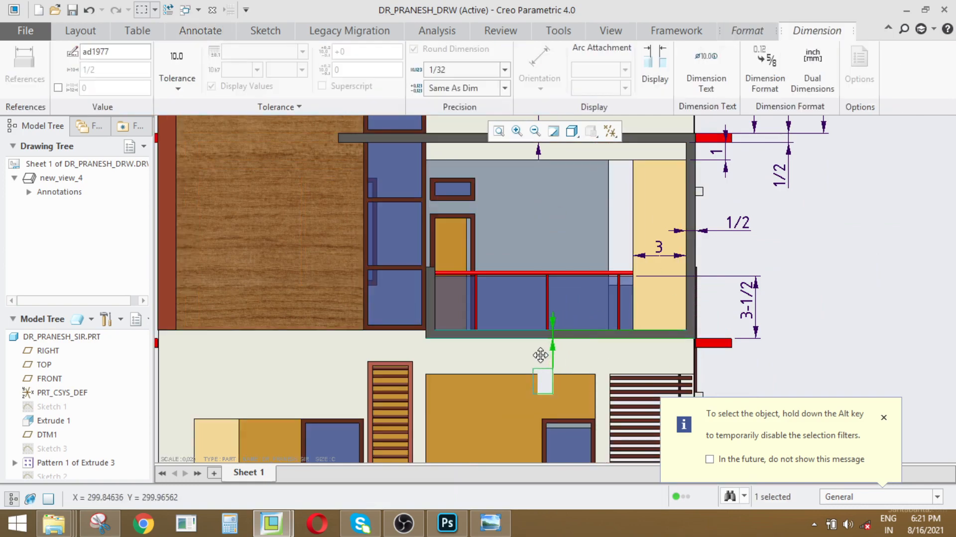
left_click_drag(540, 355, 519, 343)
left_click(839, 408)
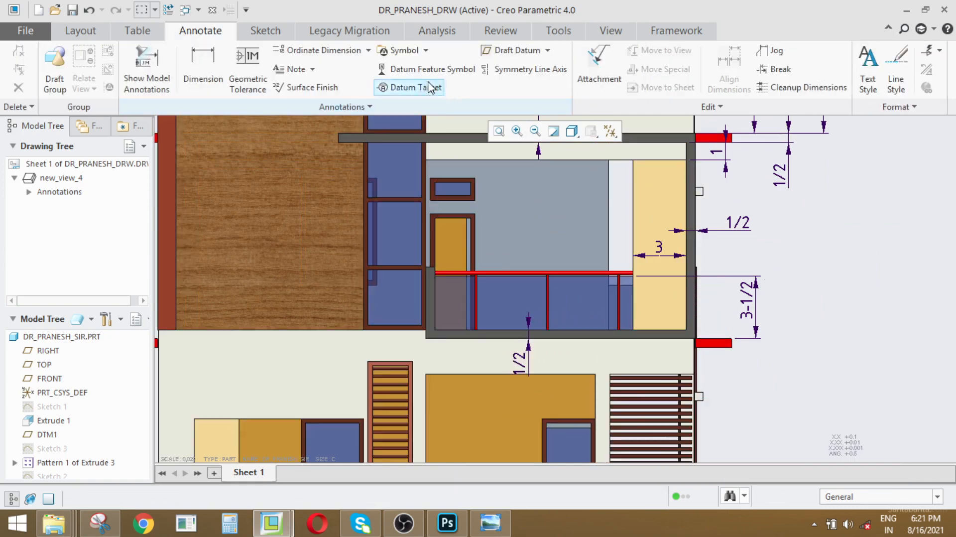
- Dimension the thickness of the grey balcony upright beside the glazed strip, placing it over the railing area, and set it to fractional format
left_click(202, 70)
scroll(405, 281, "down", 2)
scroll(407, 281, "down", 2)
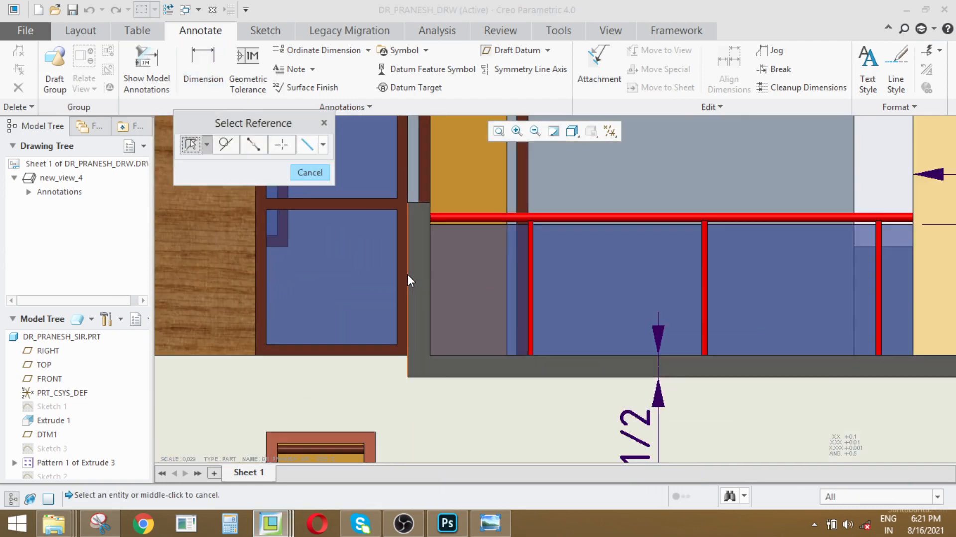
left_click(407, 279)
left_click(429, 288, "ctrl")
middle_click(473, 297)
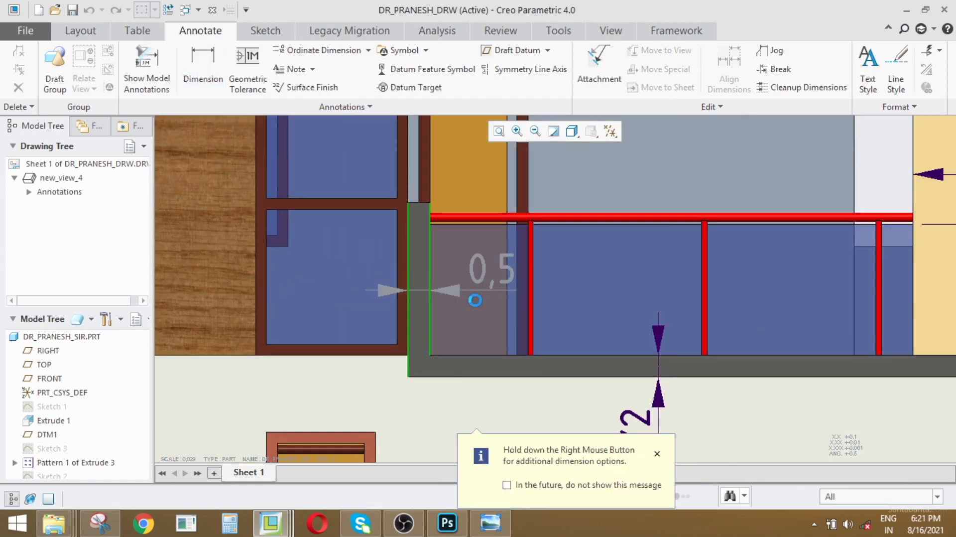
left_click(770, 80)
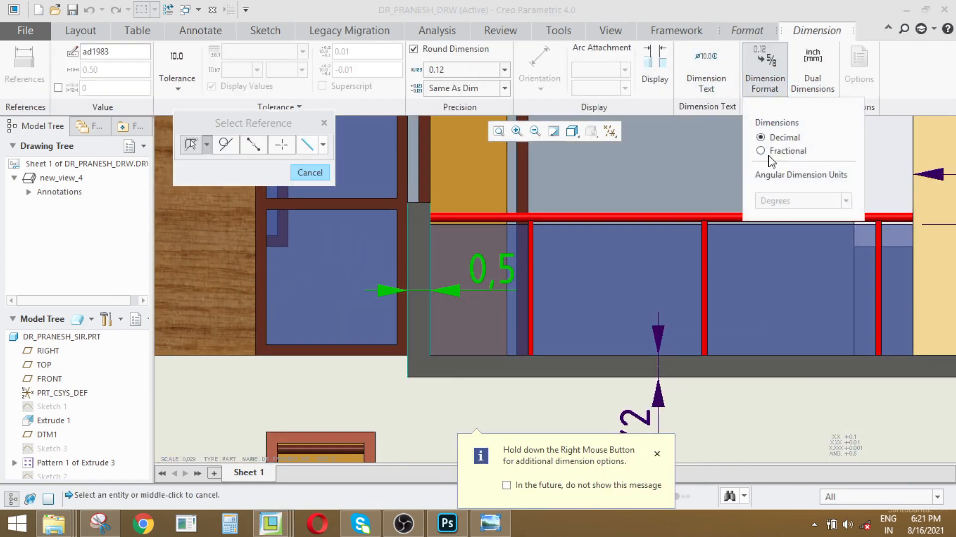
scroll(469, 252, "up", 5)
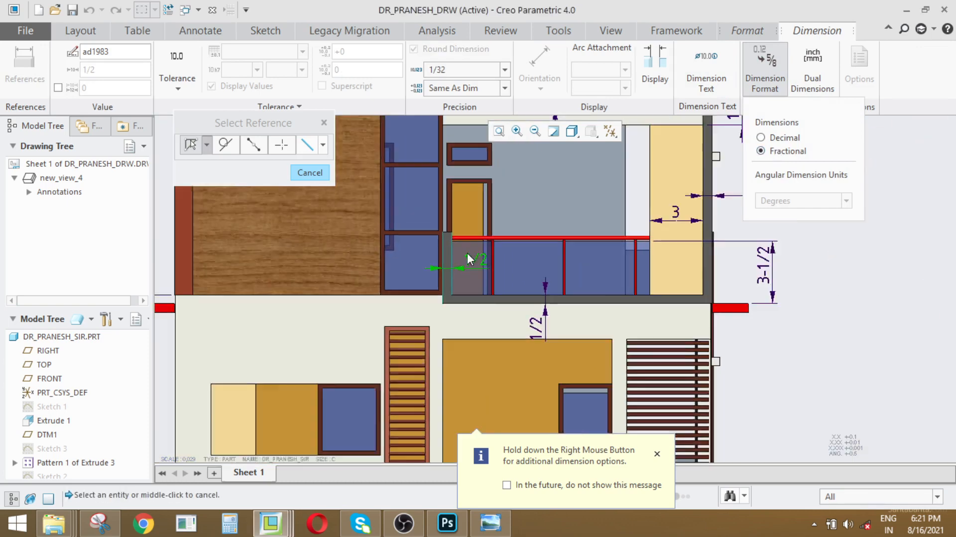
left_click(813, 284)
- Examine the facade beneath the balcony, including the red floor-level markers, wall panels, windows and louvred screen, for features still lacking dimensions
scroll(520, 189, "down", 2)
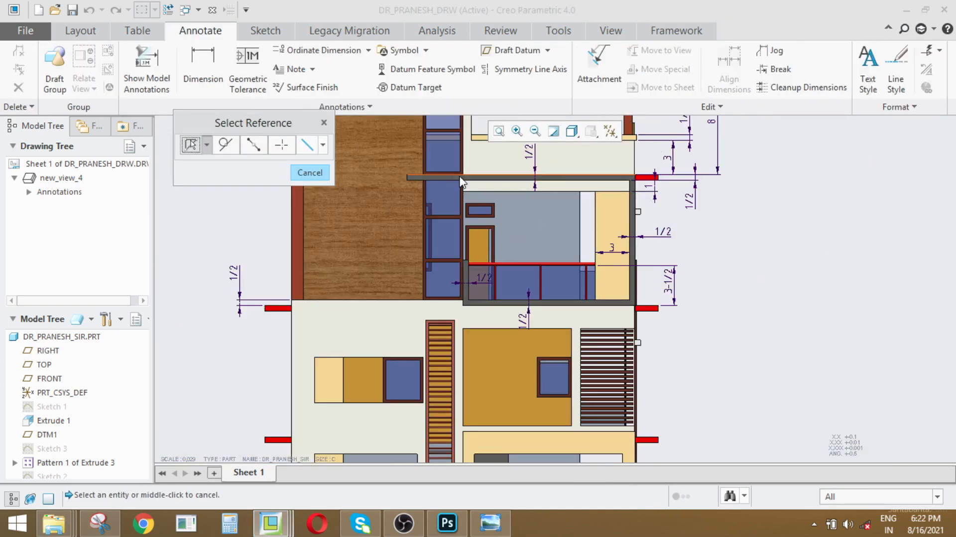
scroll(468, 312, "up", 3)
scroll(468, 312, "down", 3)
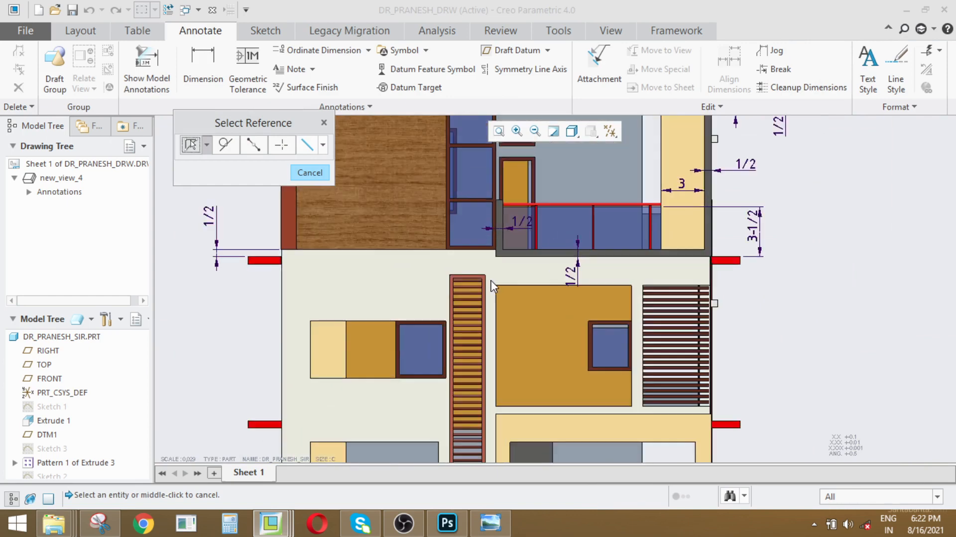
scroll(573, 258, "up", 2)
scroll(573, 258, "down", 3)
scroll(639, 245, "up", 3)
scroll(523, 274, "down", 3)
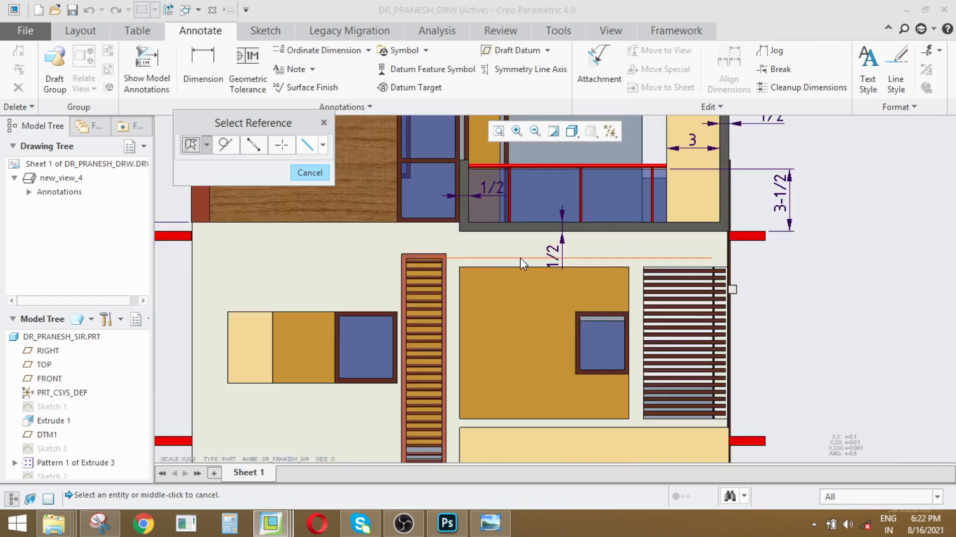
scroll(525, 290, "up", 3)
scroll(616, 282, "down", 3)
scroll(612, 280, "down", 2)
scroll(607, 271, "up", 2)
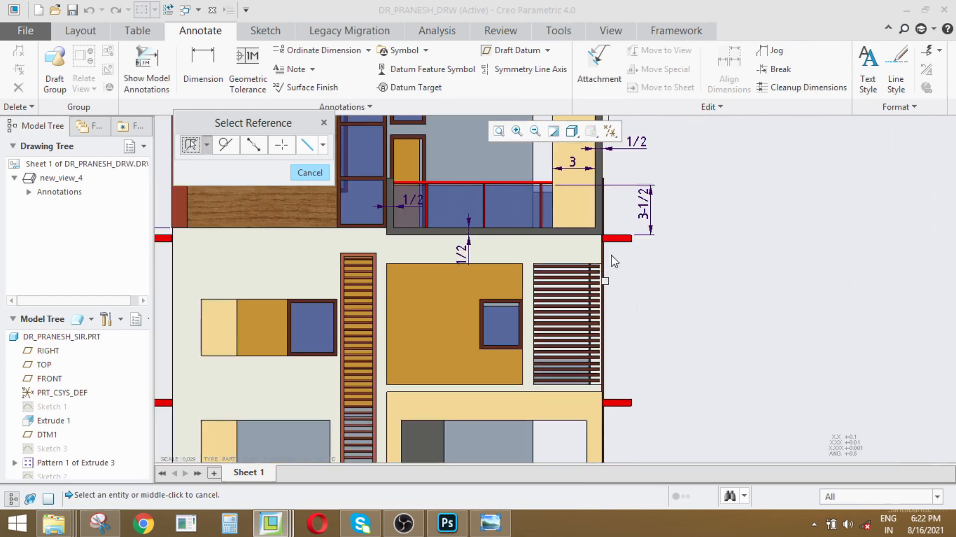
- Dimension the vertical distance from the underside of the red marker at balcony slab level to the louvred screen's top edge, placing it outside the elevation
scroll(608, 259, "down", 4)
left_click(203, 70)
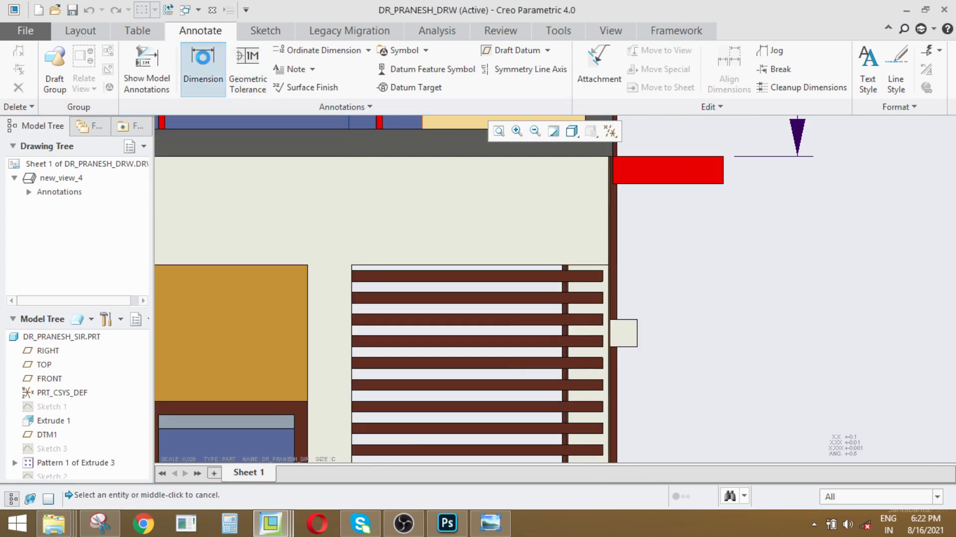
scroll(686, 199, "down", 1)
left_click(658, 172)
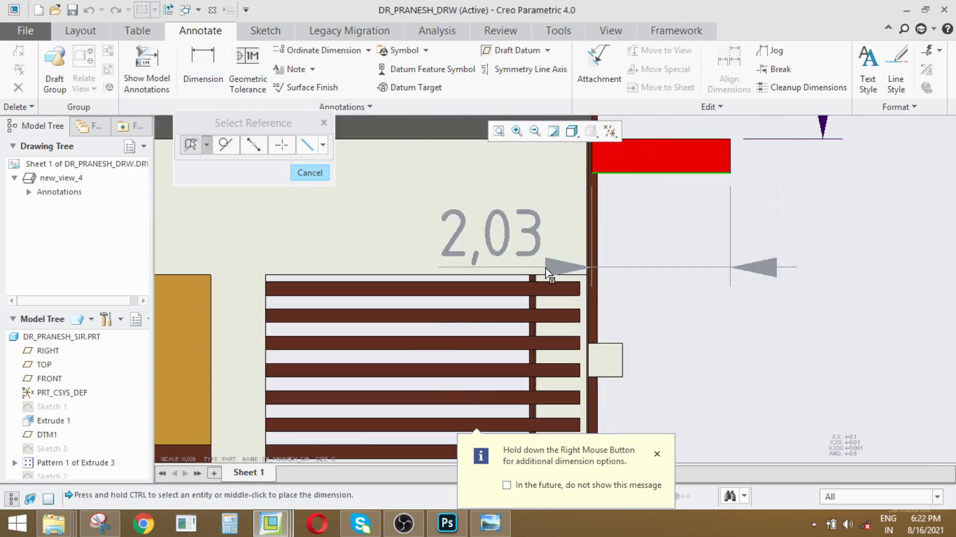
left_click(550, 274, "ctrl")
scroll(670, 338, "up", 2)
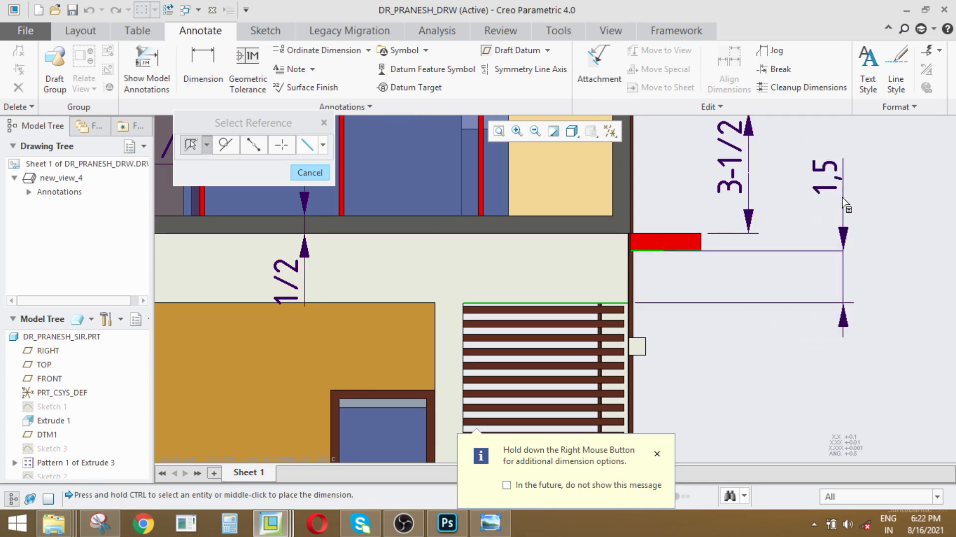
middle_click(839, 204)
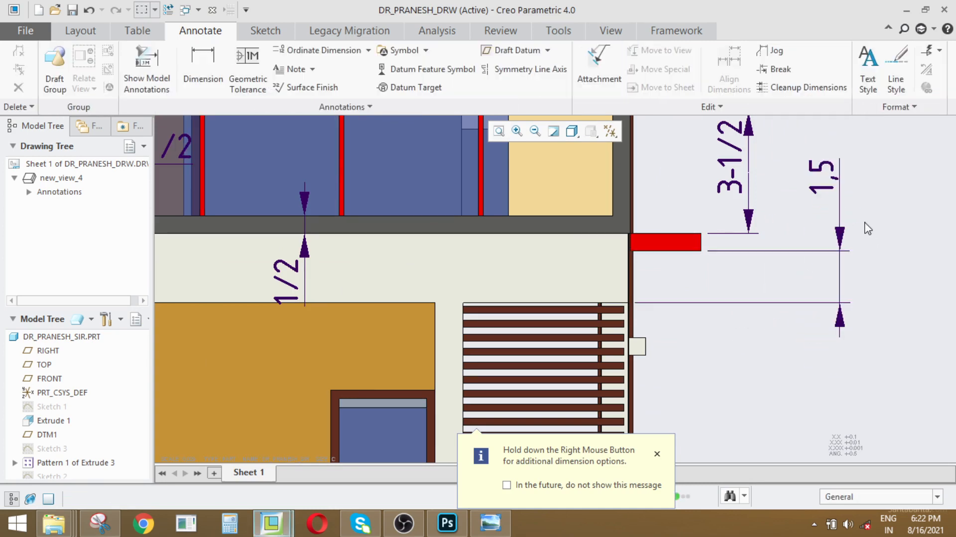
- Set the vertical dimension between the red floor-level marker and the louvred screen's top edge to fractional format
left_click(829, 168)
left_click(780, 80)
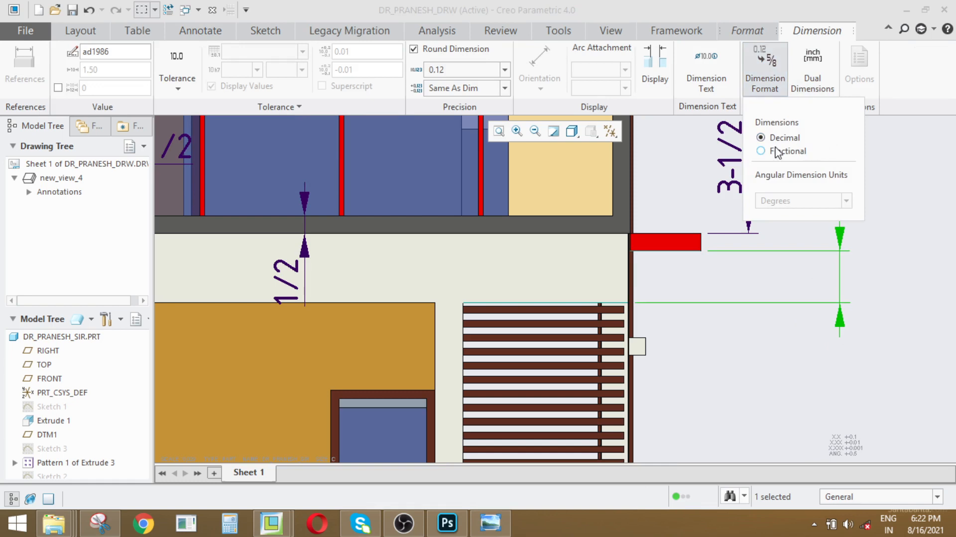
left_click(840, 215)
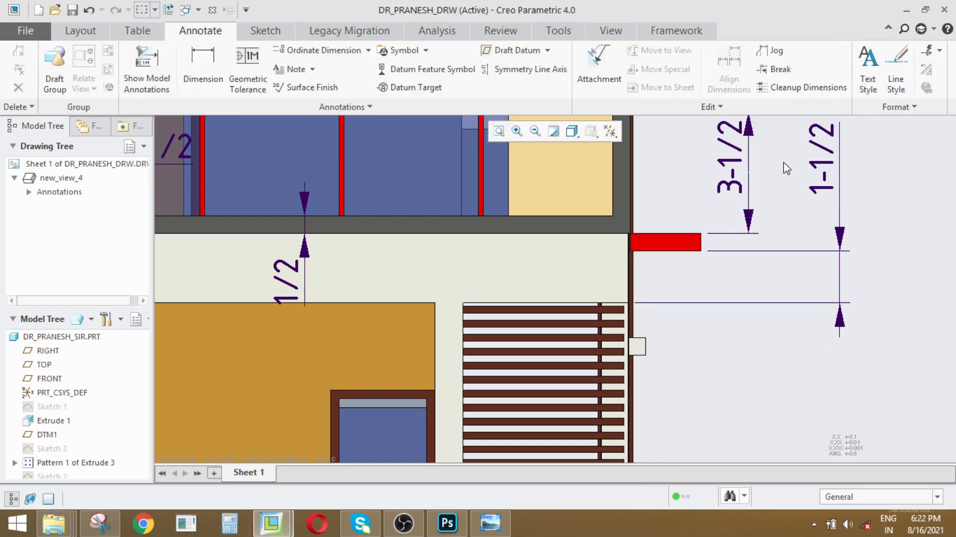
scroll(781, 207, "down", 2)
scroll(813, 219, "down", 1)
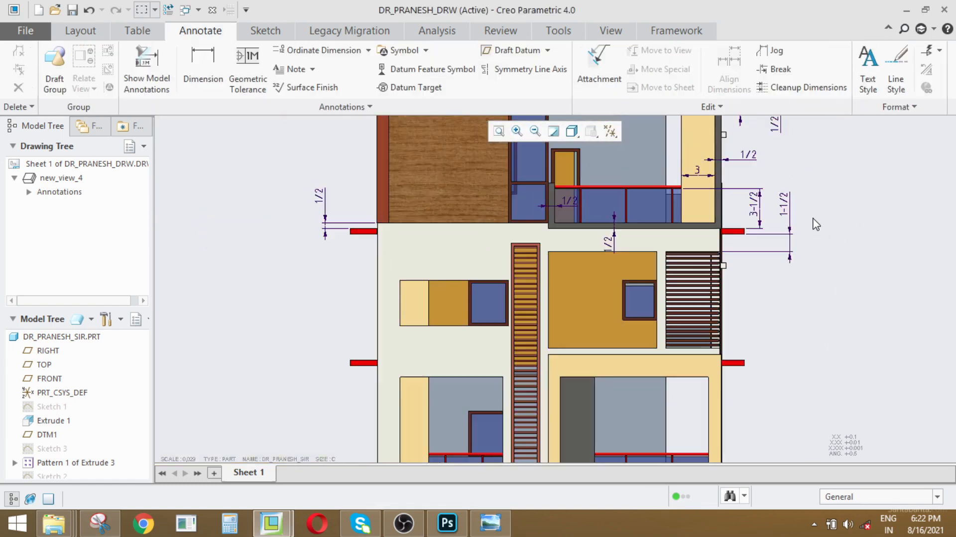
- Dimension the height of the slatted opening beside the ochre wall panel, placing the dimension outside the building's outer edge
scroll(740, 273, "up", 1)
left_click(202, 67)
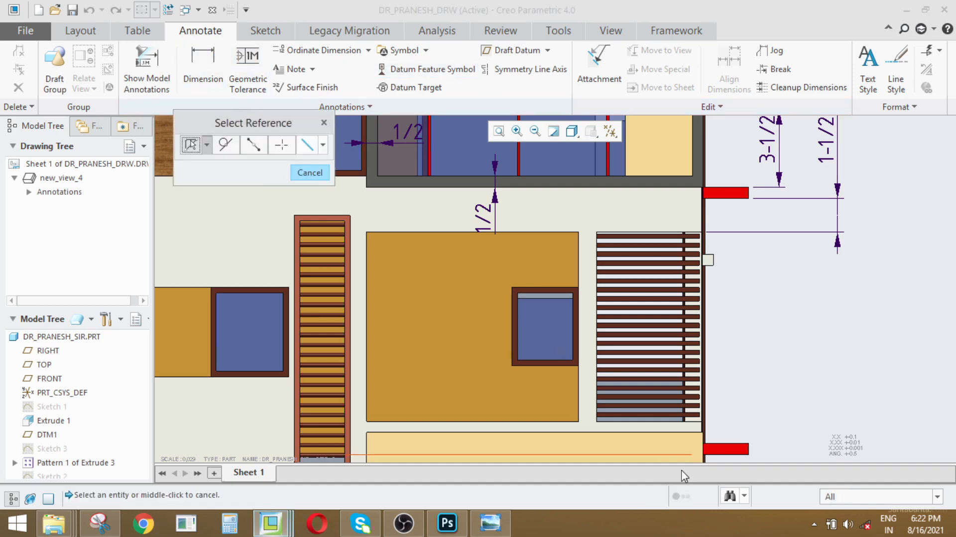
scroll(697, 428, "up", 1)
scroll(679, 249, "down", 3)
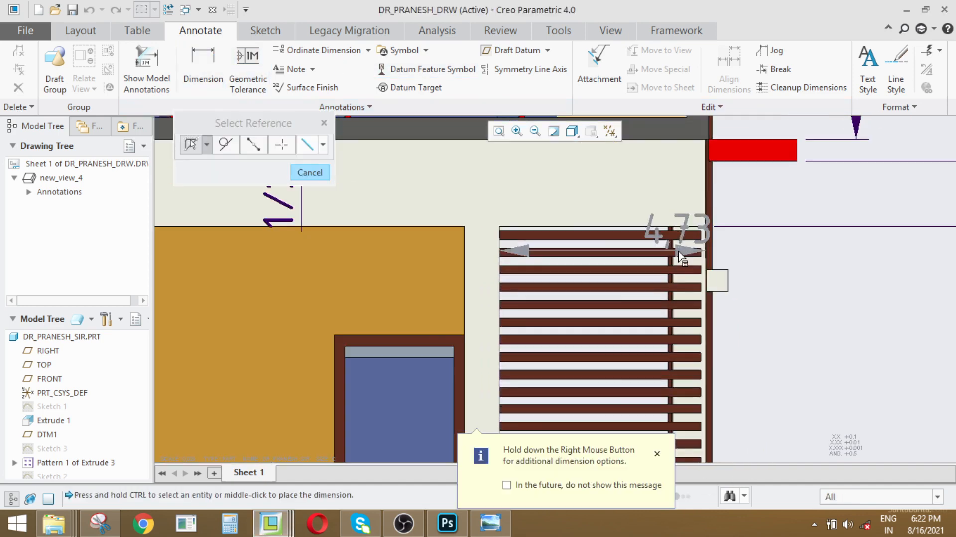
scroll(669, 230, "up", 3)
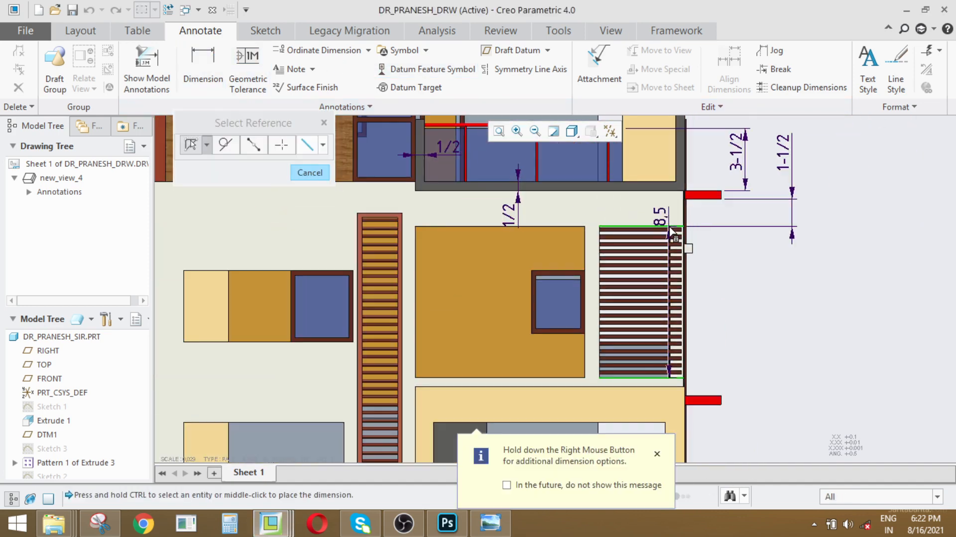
middle_click(759, 304)
scroll(797, 327, "down", 3)
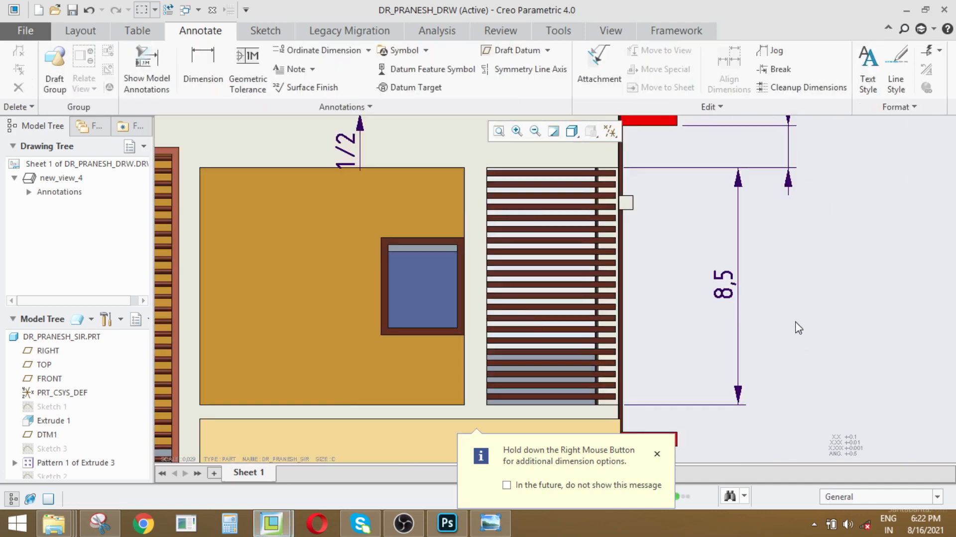
- Switch the slatted opening's height dimension from decimal to fractional format
scroll(700, 287, "up", 3)
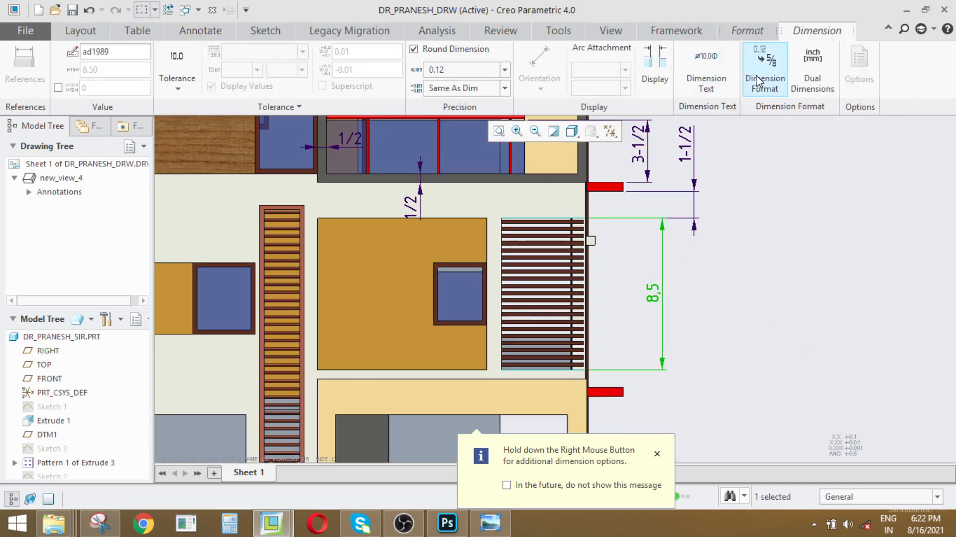
left_click(766, 72)
left_click(760, 151)
left_click(785, 331)
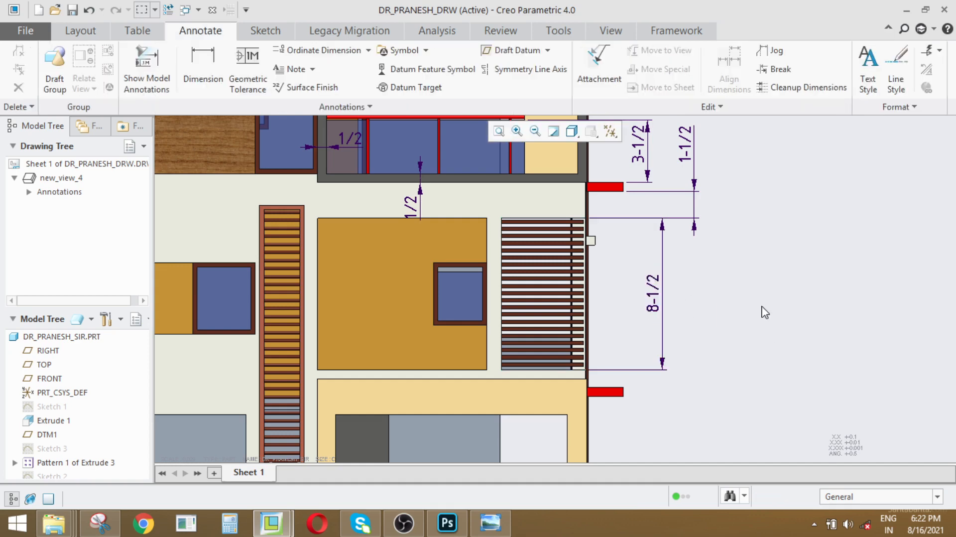
left_click(203, 67)
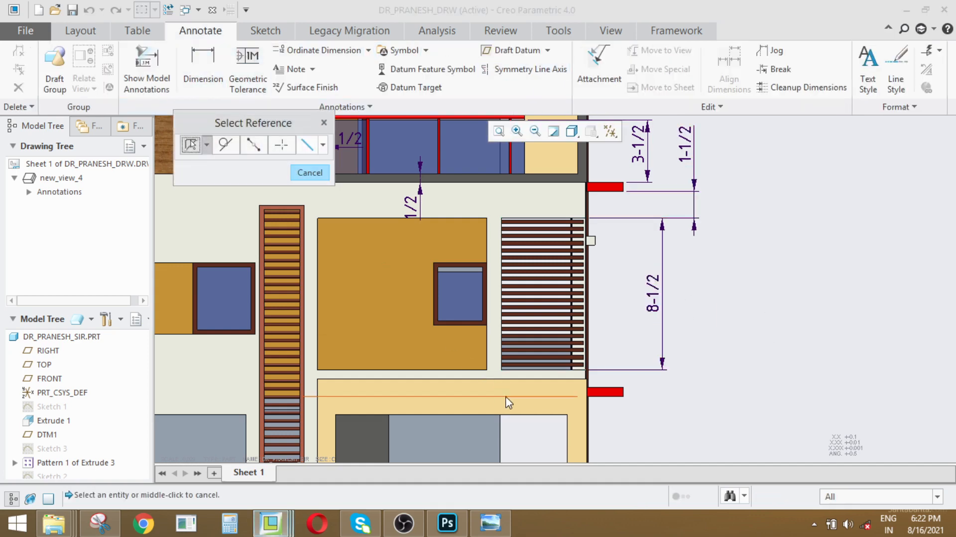
scroll(505, 394, "down", 4)
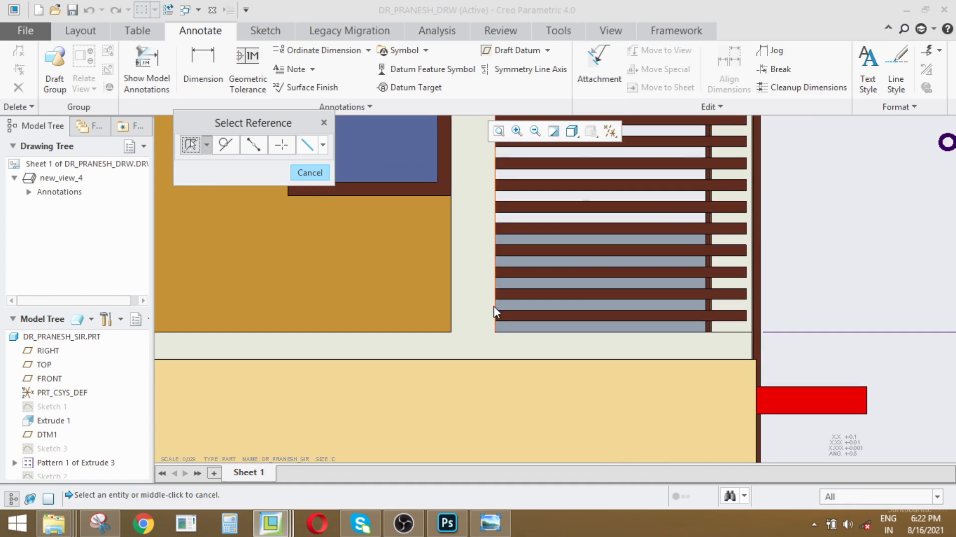
left_click(494, 306)
scroll(731, 314, "down", 5)
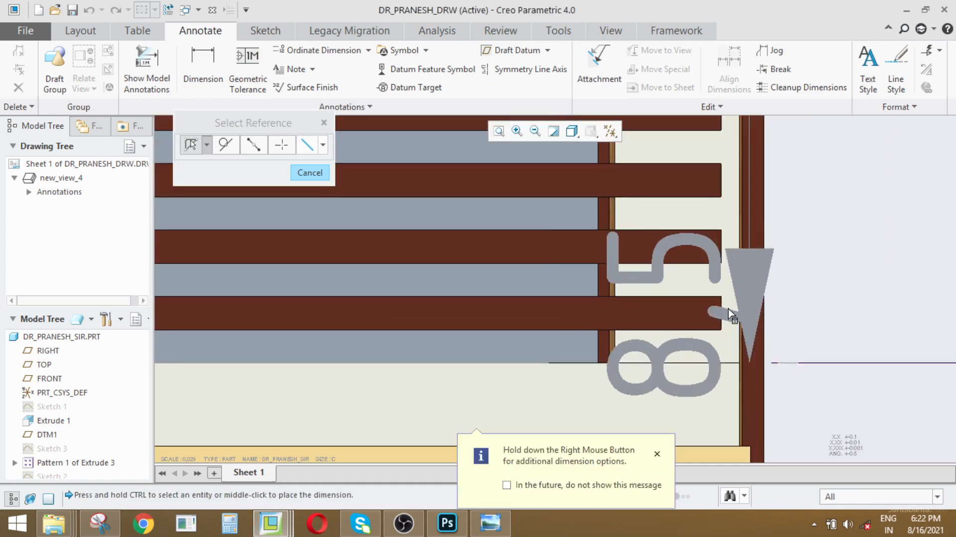
scroll(724, 314, "down", 2)
scroll(715, 313, "up", 5)
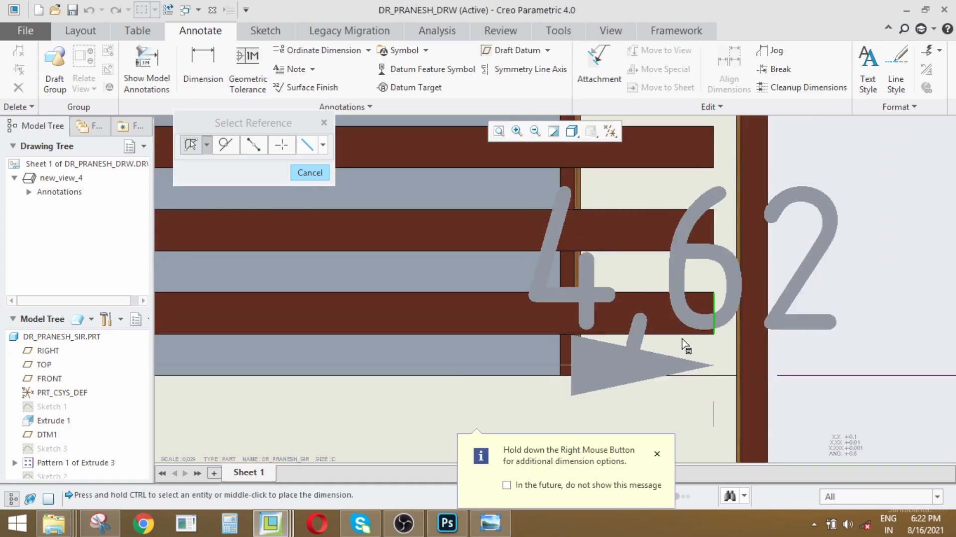
left_click(307, 177)
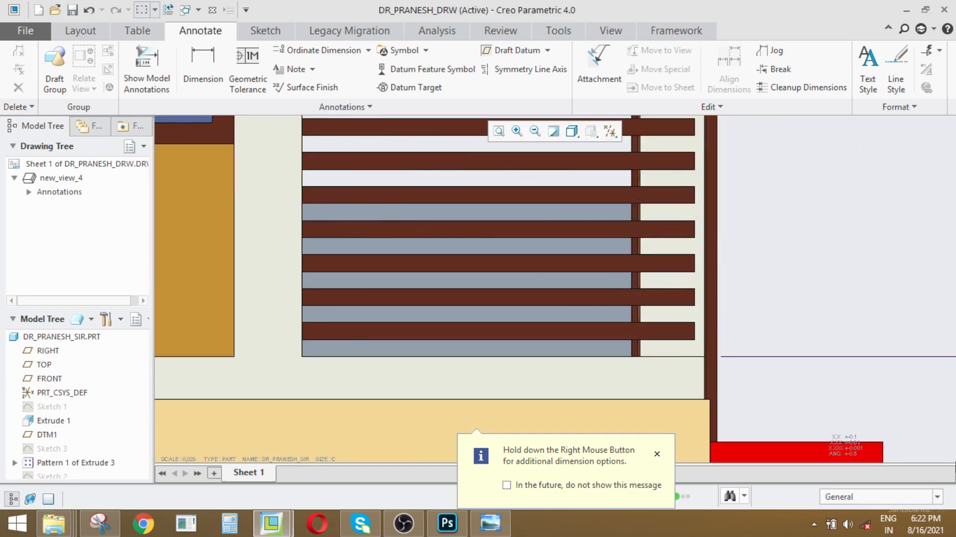
left_click(203, 65)
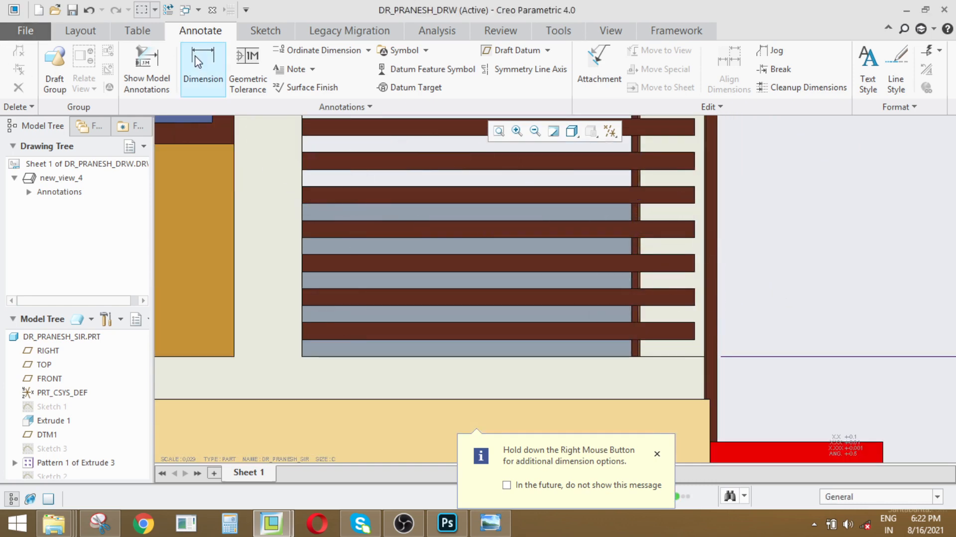
left_click(303, 251)
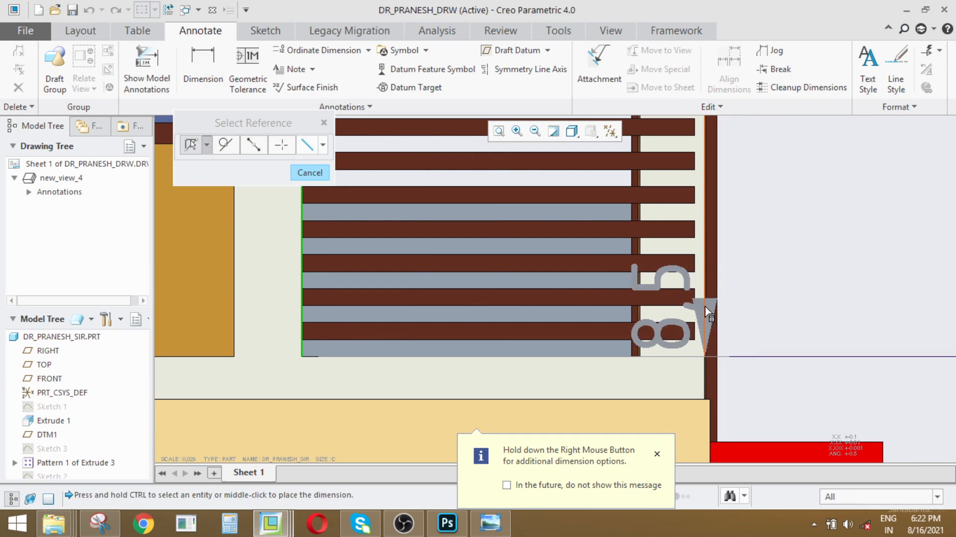
left_click(704, 313, "ctrl")
left_click(309, 173)
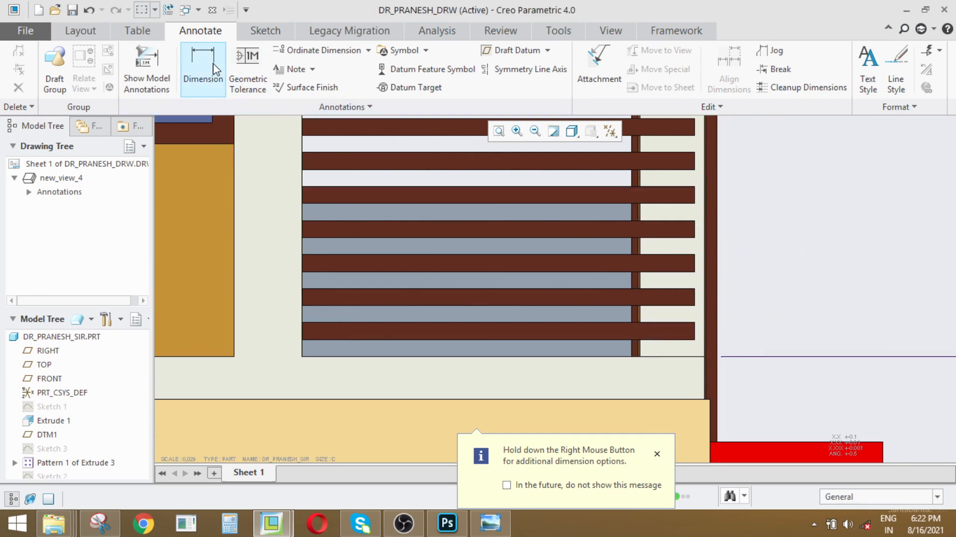
- Dimension the horizontal distance from the slatted opening's inner edge to the building's outer edge, placing it below the slats
left_click(717, 289)
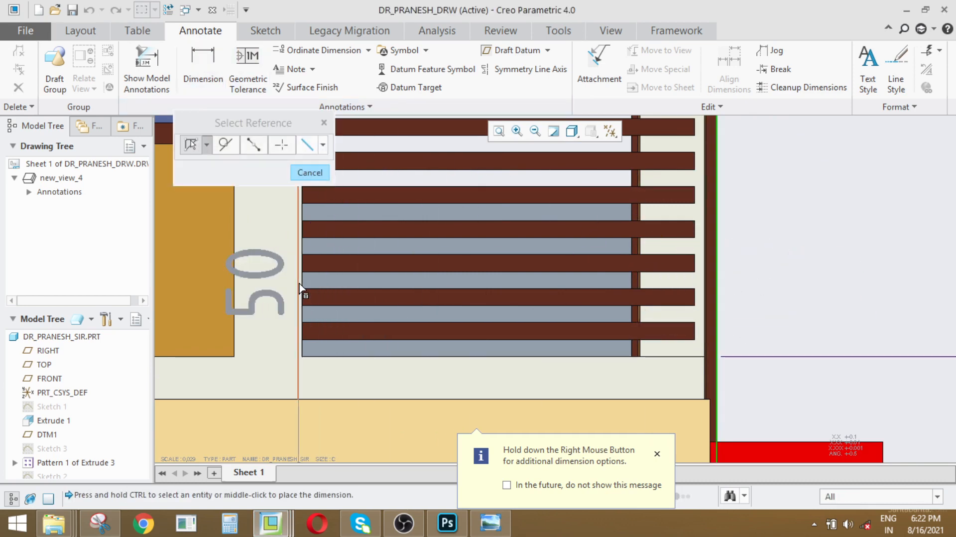
left_click(303, 288, "ctrl")
scroll(521, 327, "down", 3)
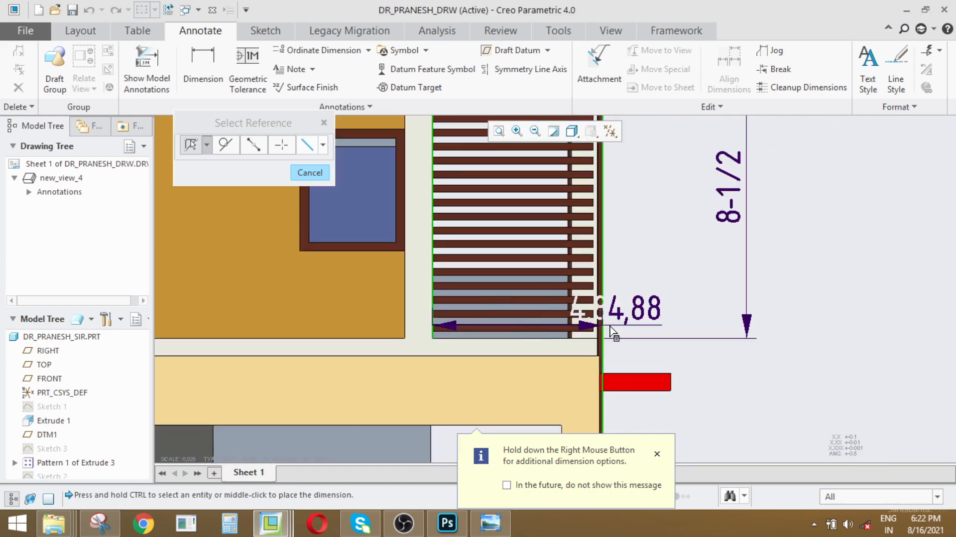
middle_click(544, 383)
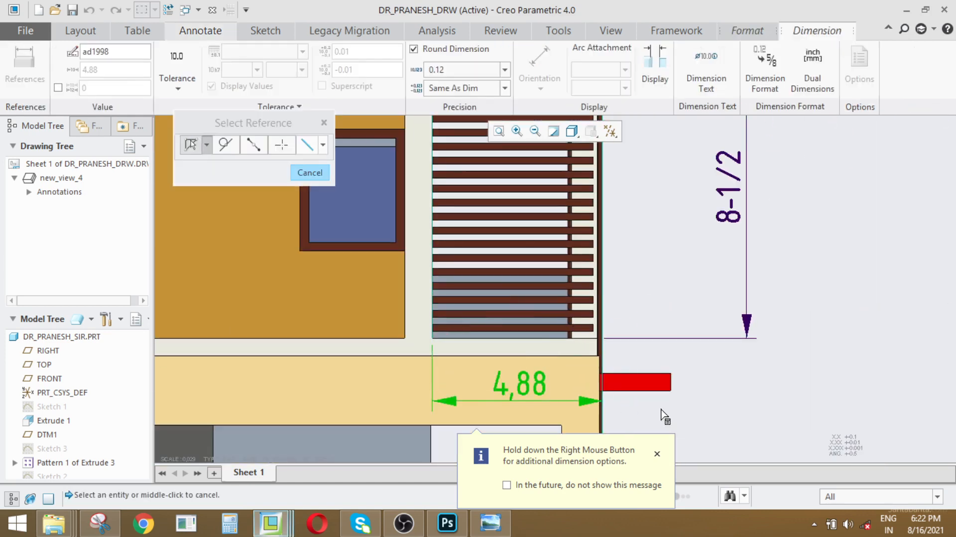
scroll(576, 327, "down", 2)
scroll(538, 338, "up", 3)
- Round the slatted opening's width dimension to 0 decimal places and move it slightly closer to the slats
left_click(499, 323)
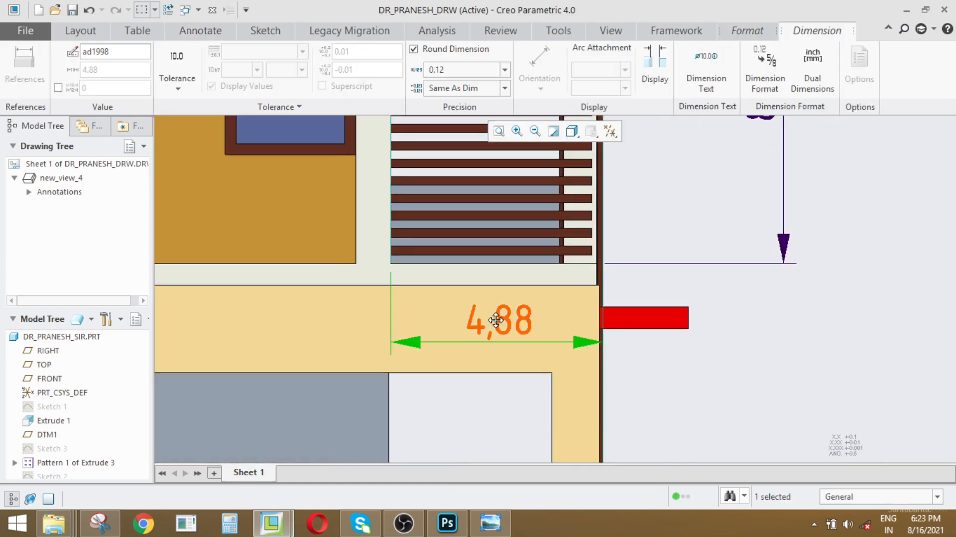
left_click(473, 77)
left_click(454, 81)
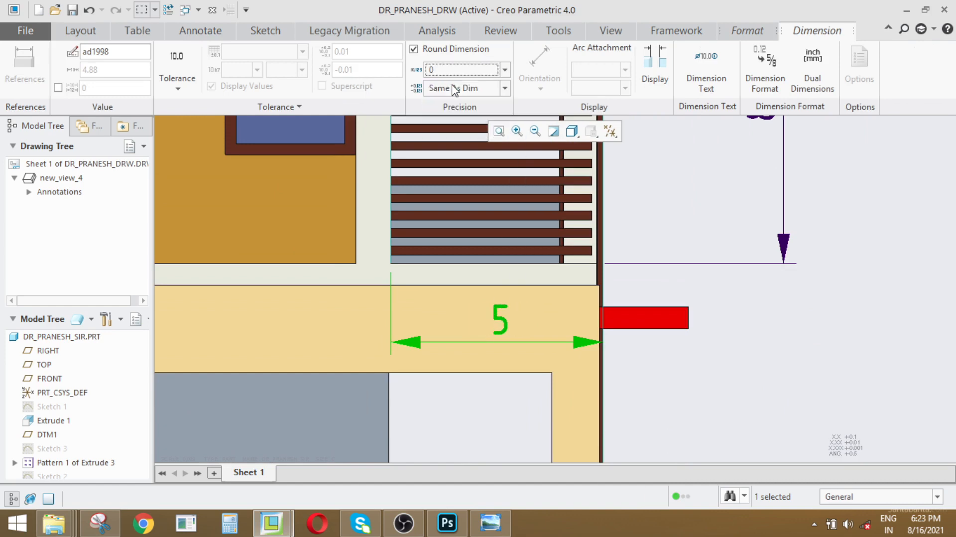
left_click(732, 400)
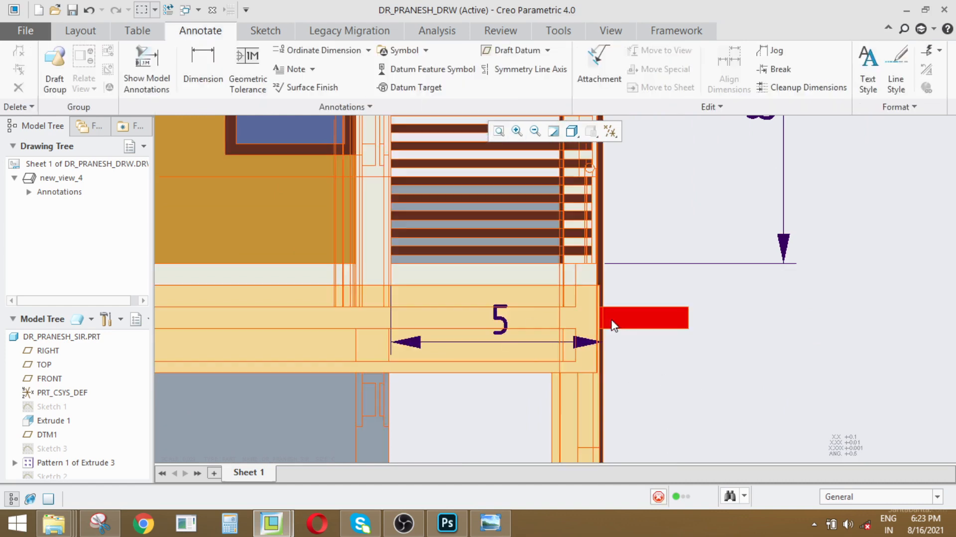
left_click(500, 326)
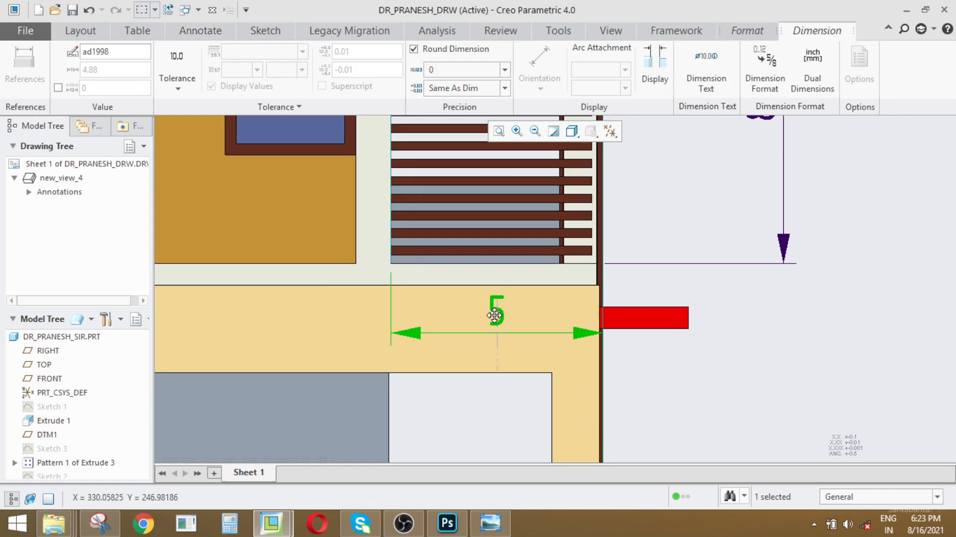
left_click(764, 424)
- Dimension the gap between the ochre wall panel and the slatted opening, placing it in line with the width dimension
scroll(584, 314, "down", 5)
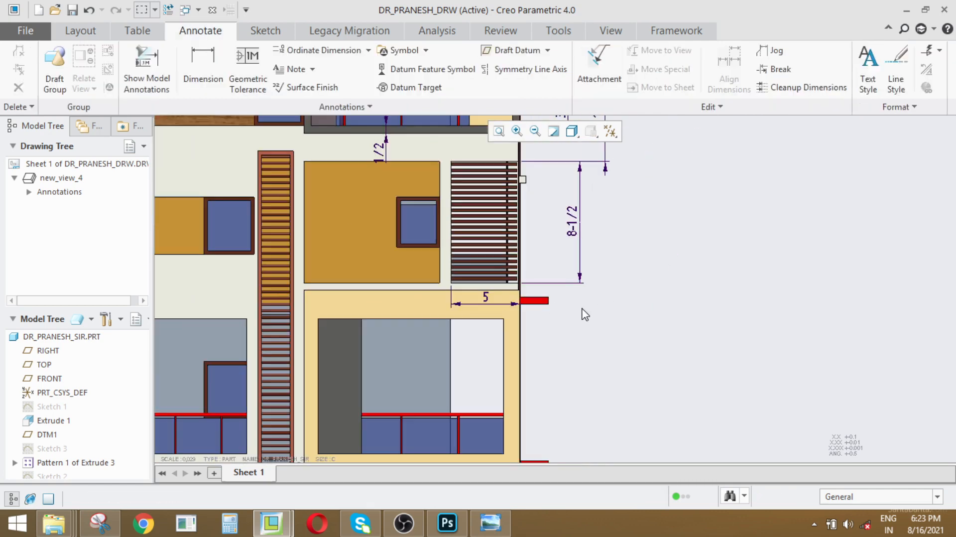
scroll(474, 208, "up", 3)
left_click(202, 65)
scroll(396, 315, "up", 2)
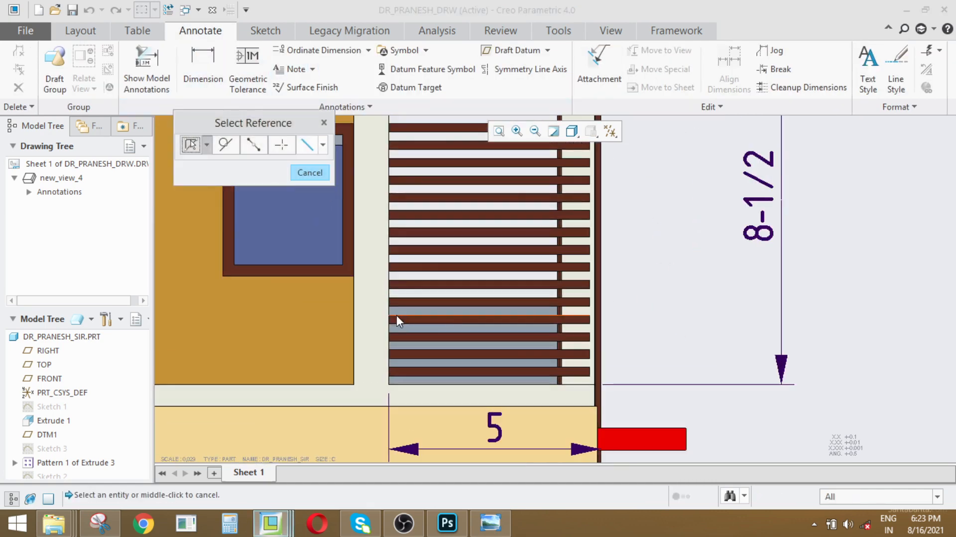
left_click(388, 326)
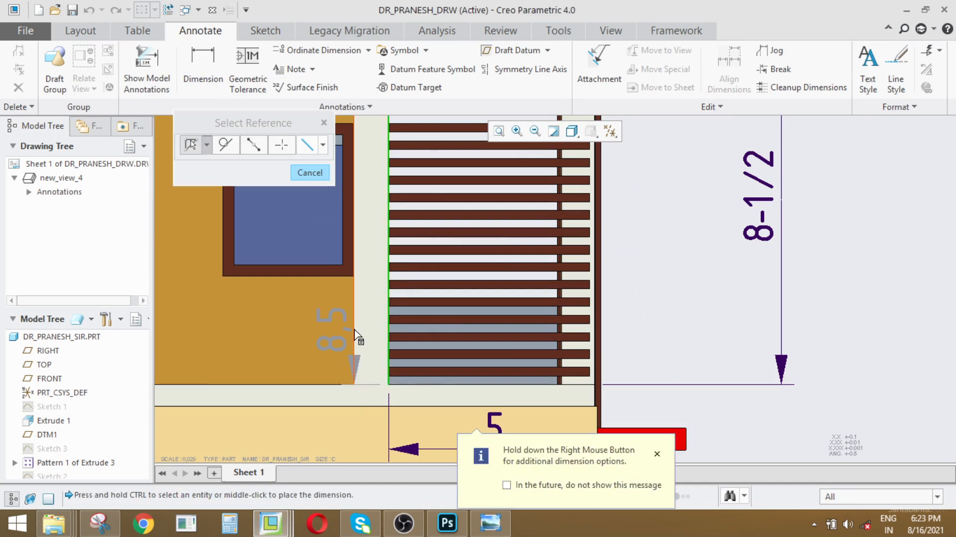
scroll(358, 339, "down", 2)
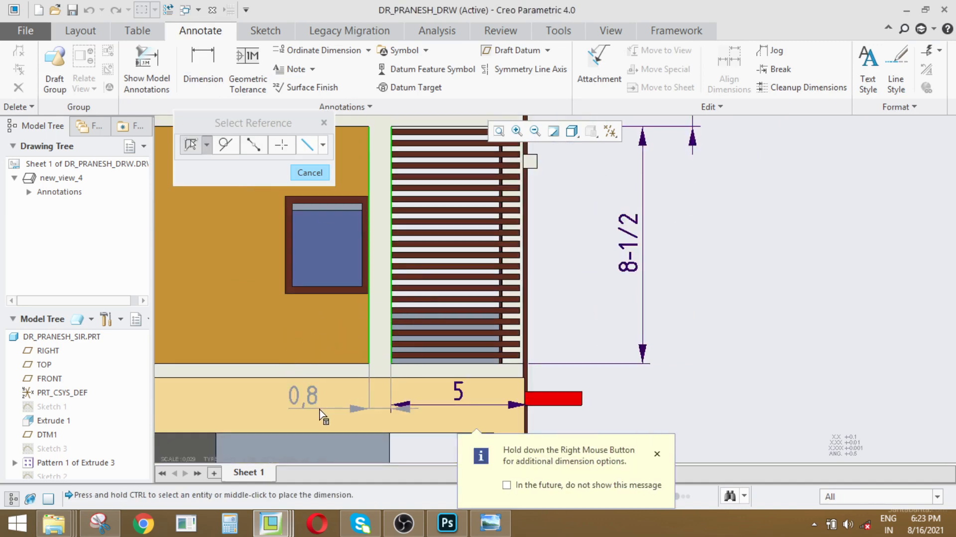
middle_click(321, 405)
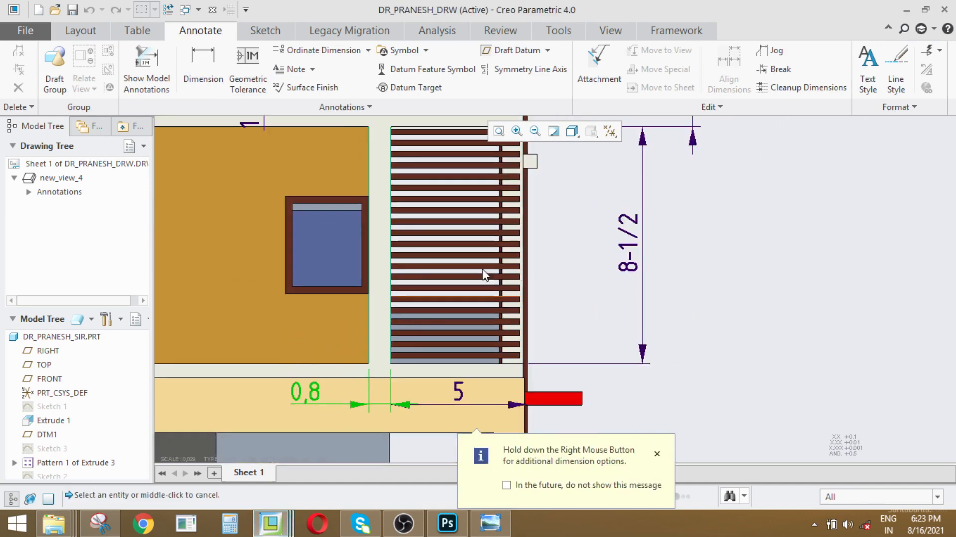
scroll(493, 272, "down", 3)
middle_click(657, 317)
left_click(657, 317)
scroll(340, 338, "up", 4)
scroll(407, 333, "down", 3)
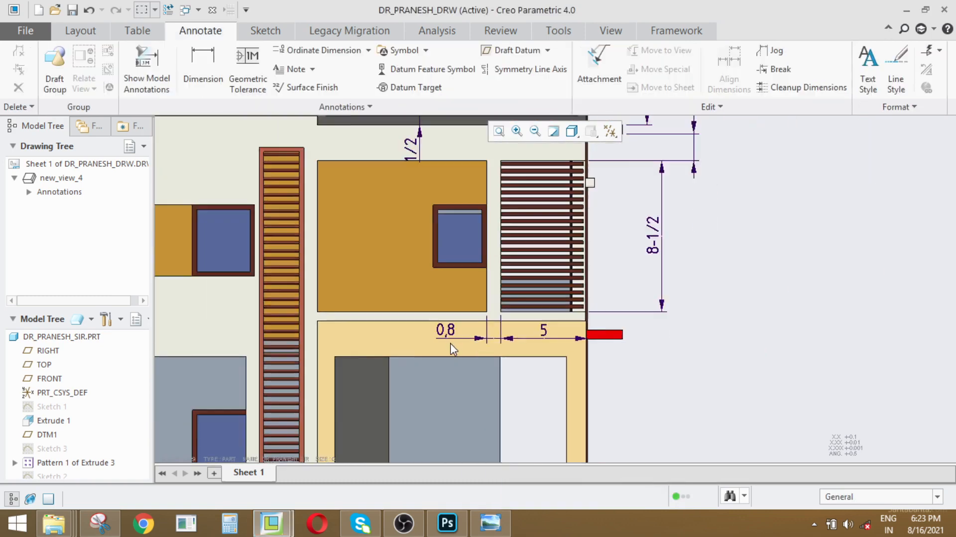
- Dimension the frame thickness of the small window in the ochre wall panel, placing the dimension beside the window
scroll(464, 228, "up", 3)
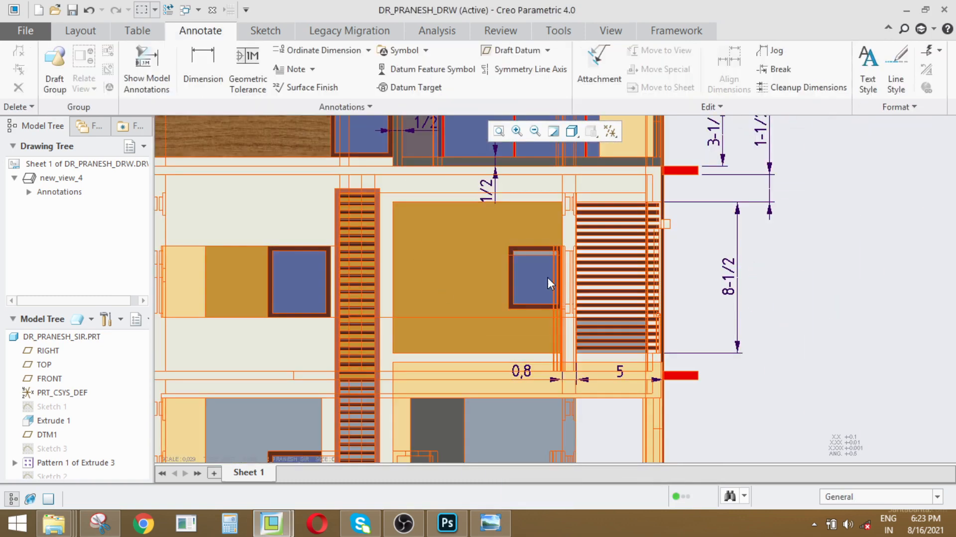
scroll(539, 269, "down", 2)
scroll(537, 276, "up", 1)
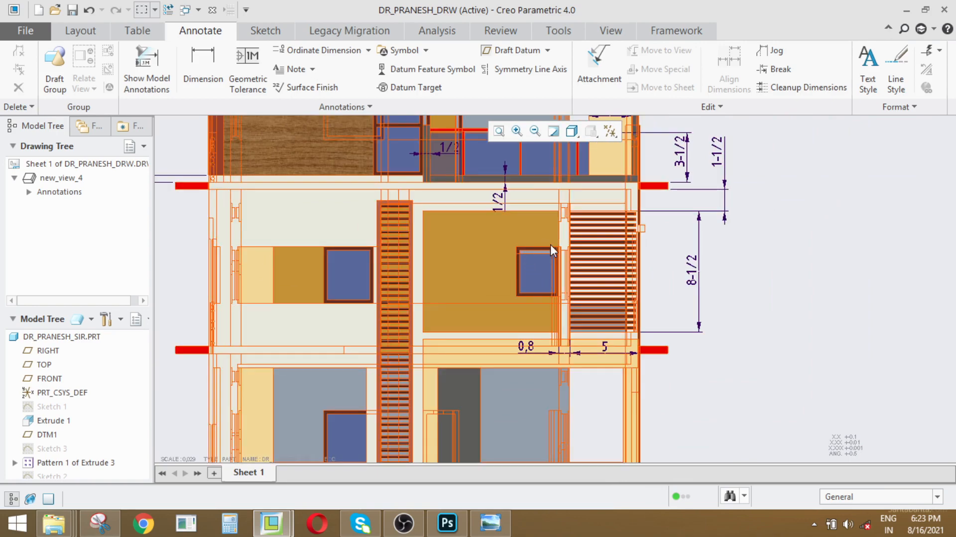
scroll(523, 259, "up", 4)
scroll(502, 272, "down", 5)
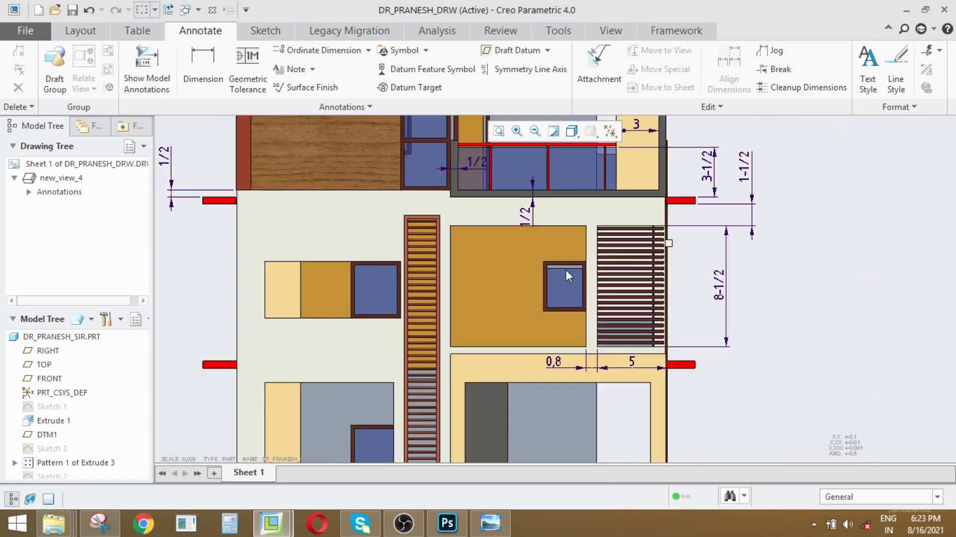
scroll(565, 270, "up", 2)
scroll(569, 276, "up", 1)
left_click(201, 70)
scroll(542, 274, "up", 4)
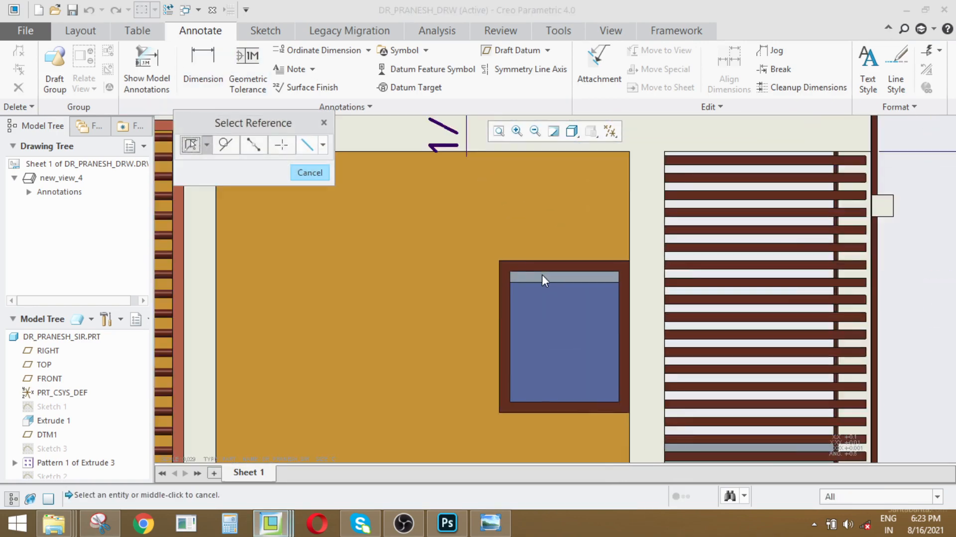
left_click(492, 309)
left_click(475, 315, "ctrl")
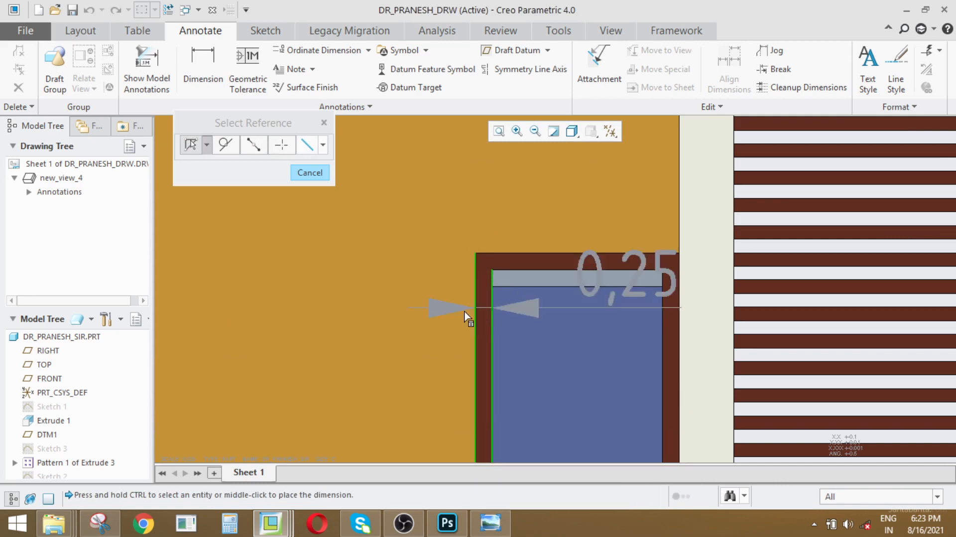
middle_click(391, 339)
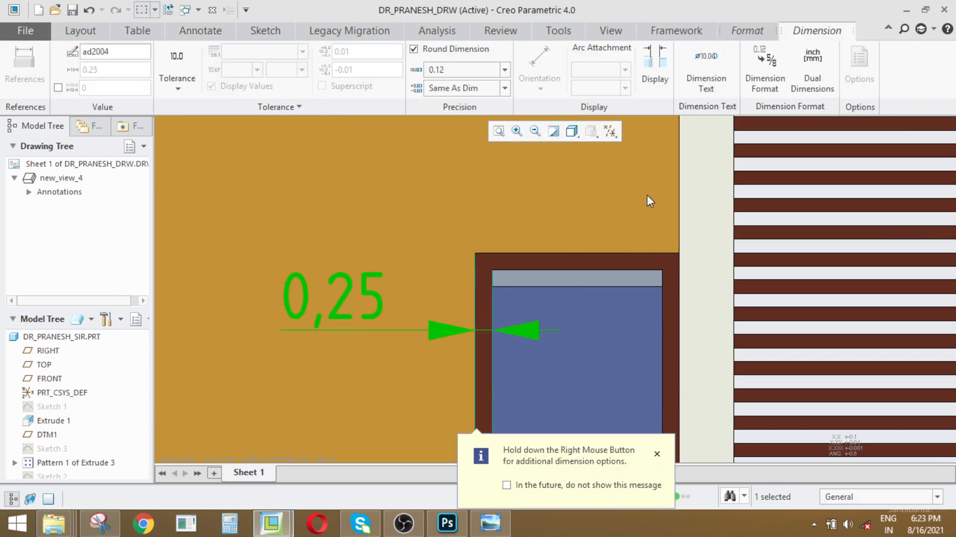
- Switch the window frame's thickness dimension from decimal to fractional format
left_click(759, 90)
left_click(417, 200)
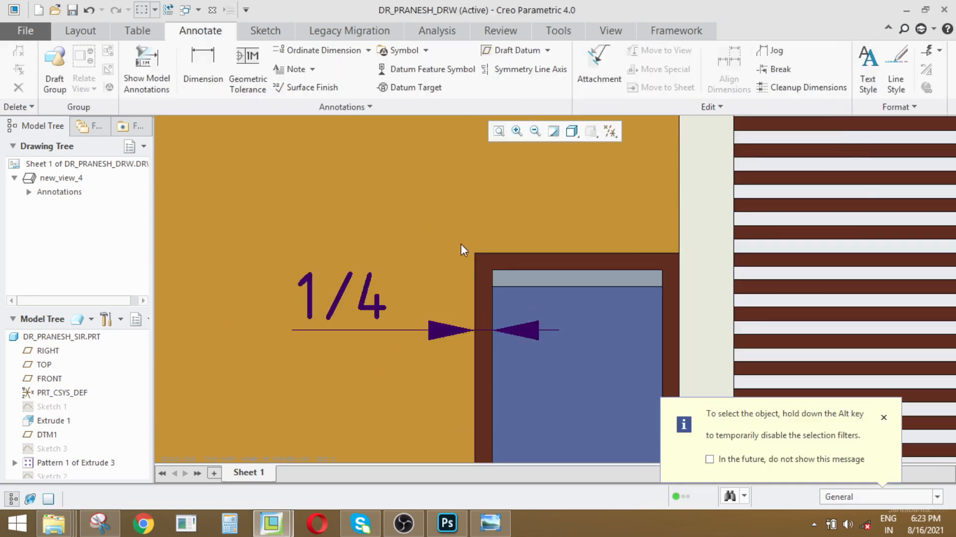
scroll(461, 244, "down", 5)
scroll(354, 248, "up", 3)
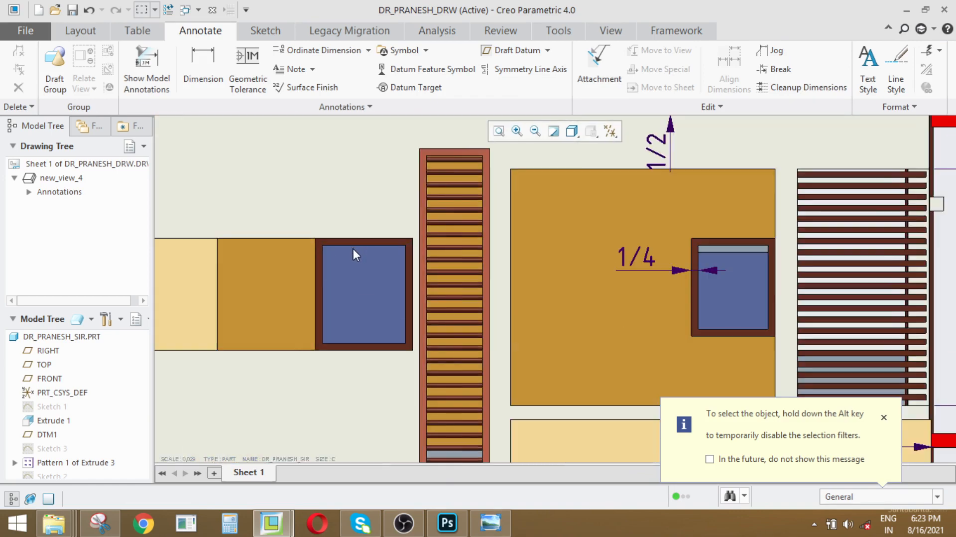
- Dimension the upper frame thickness of the window beside the cream and ochre panels, placing it above, and show it as a fraction
left_click(203, 68)
left_click(371, 245)
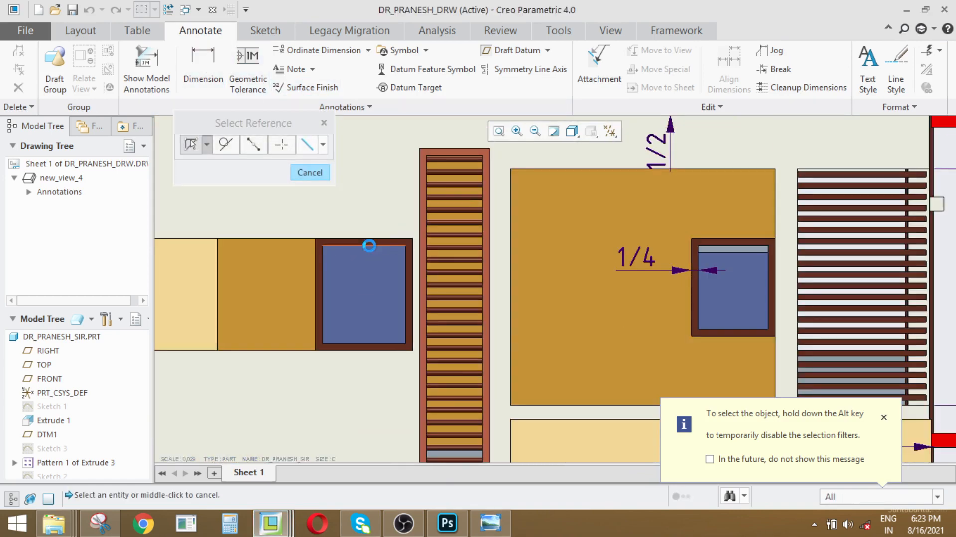
middle_click(371, 200)
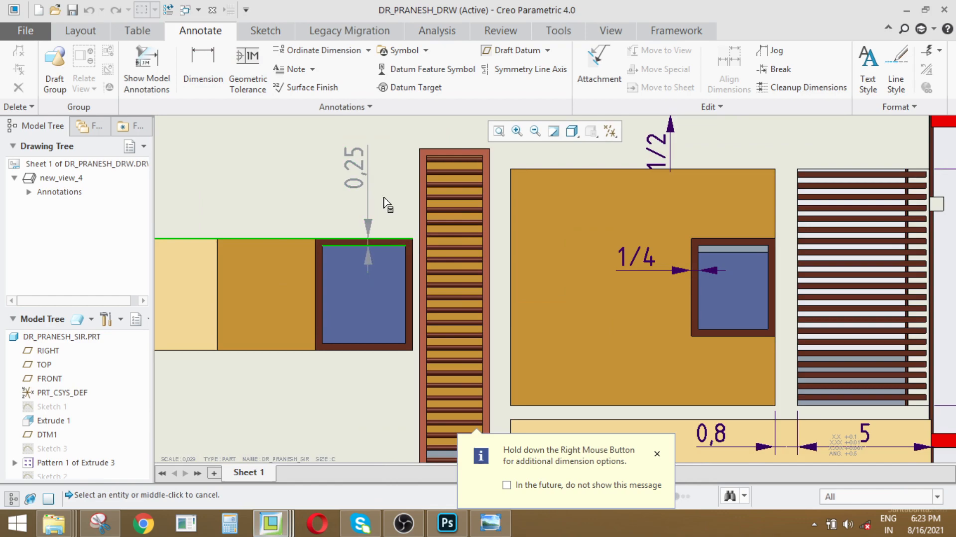
left_click(359, 170)
left_click(748, 72)
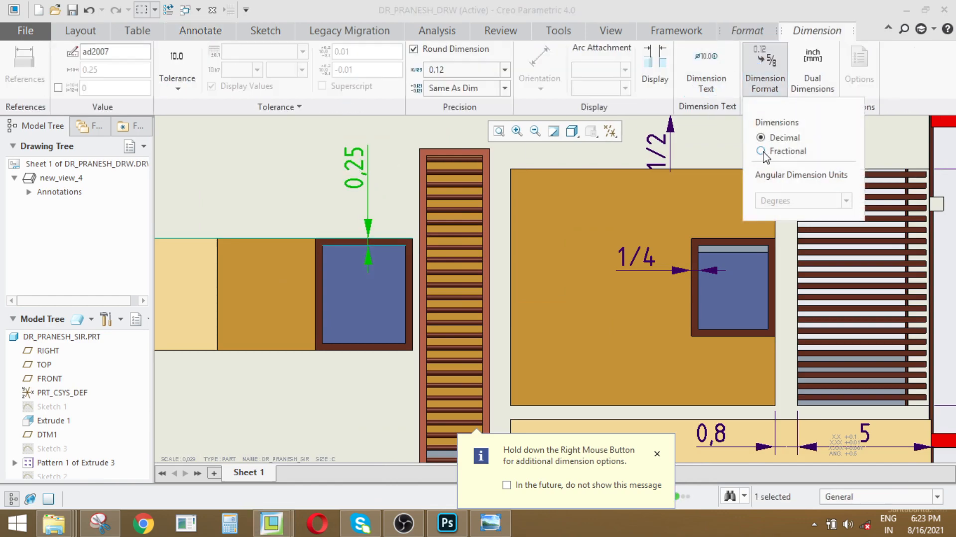
left_click(296, 199)
- Dimension the height from the red slab marker up to the lower edge of the cream-and-ochre band, outside the building's wall
scroll(587, 208, "up", 6)
scroll(554, 251, "down", 3)
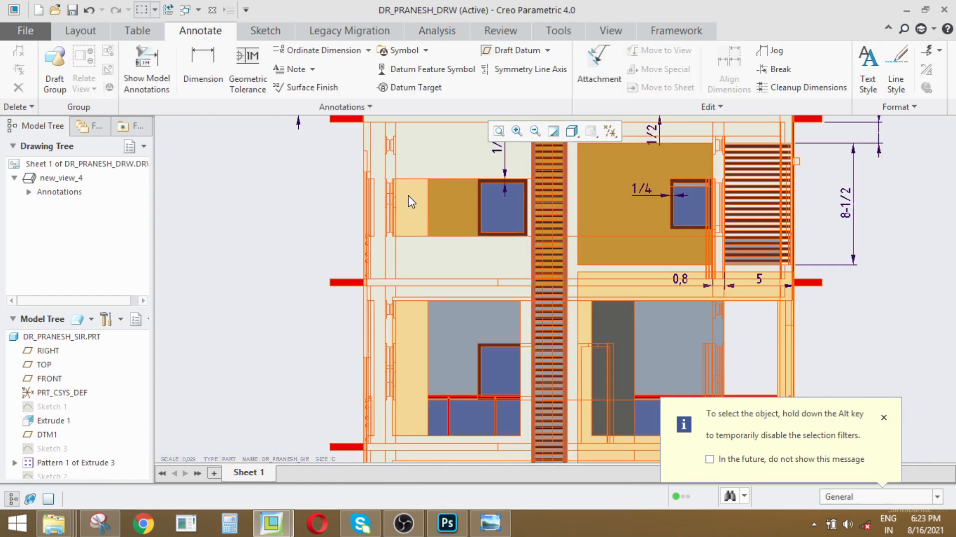
left_click(202, 67)
scroll(365, 309, "down", 4)
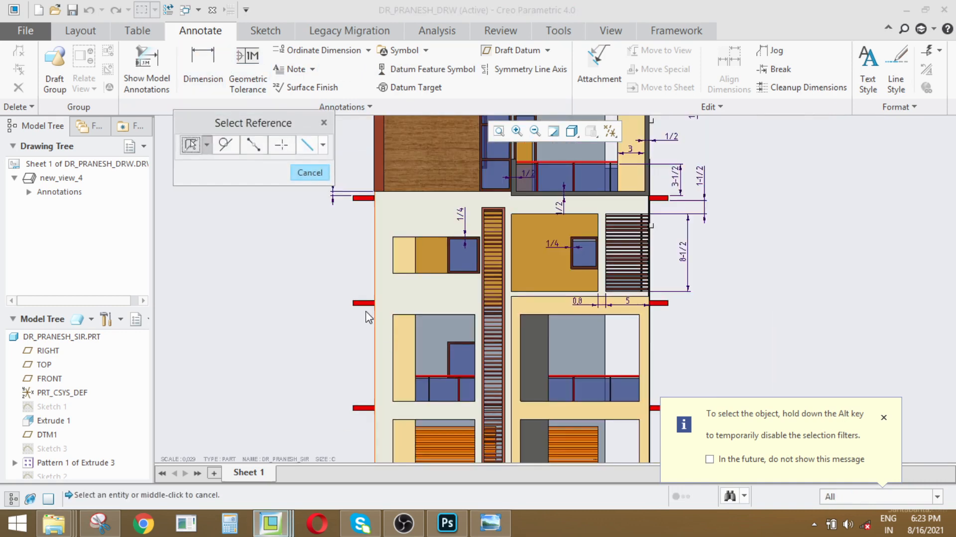
left_click(362, 301)
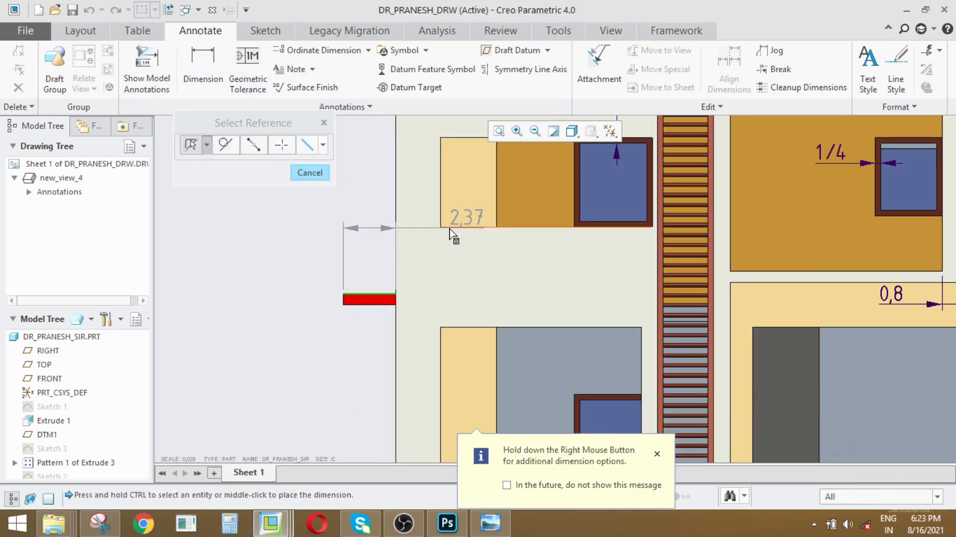
middle_click(297, 258)
- Dimension the overall height of the cream-and-ochre band, placing the dimension outside the wall
scroll(333, 315, "up", 2)
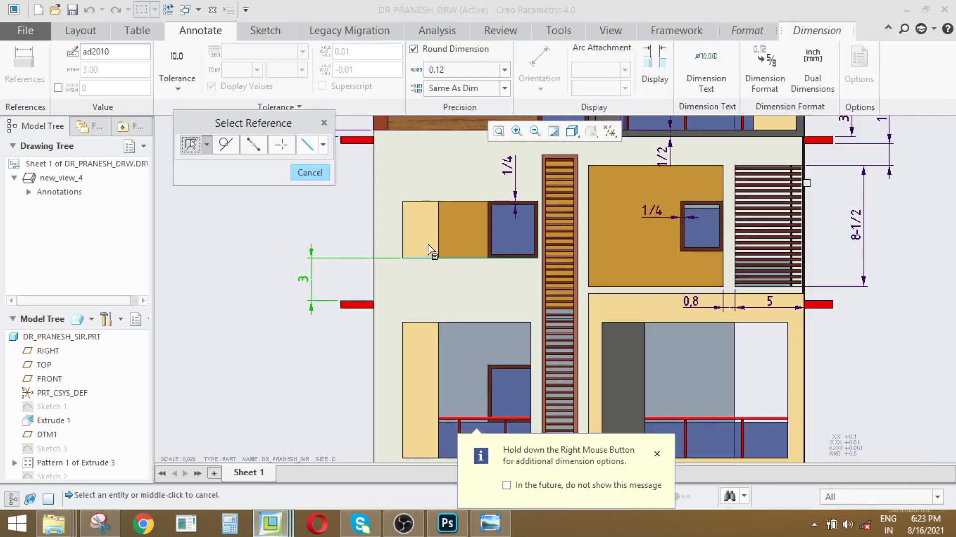
scroll(427, 247, "down", 2)
left_click(414, 266)
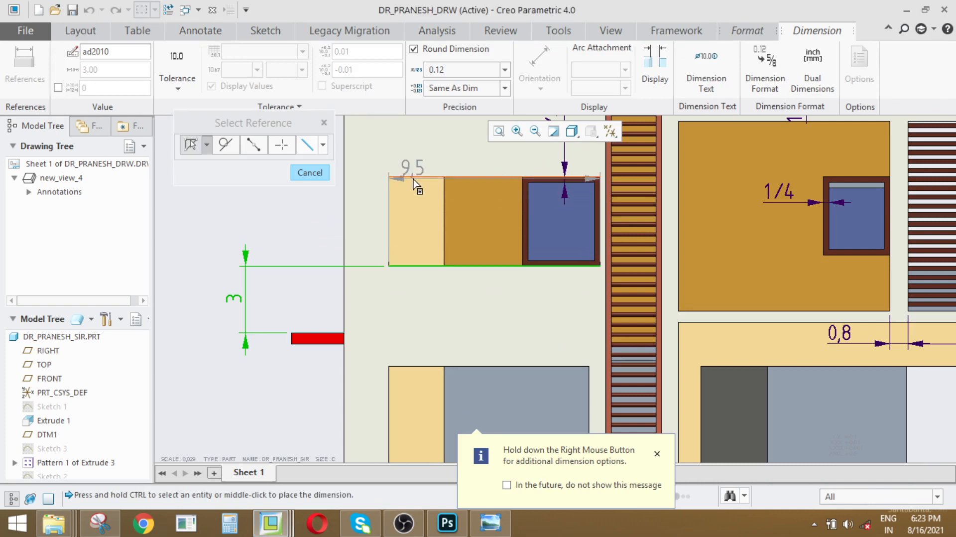
middle_click(297, 219)
- Dimension the widths of the cream panel and the adjacent ochre panel, placing both dimensions above the band
scroll(297, 219, "up", 2)
scroll(384, 262, "down", 2)
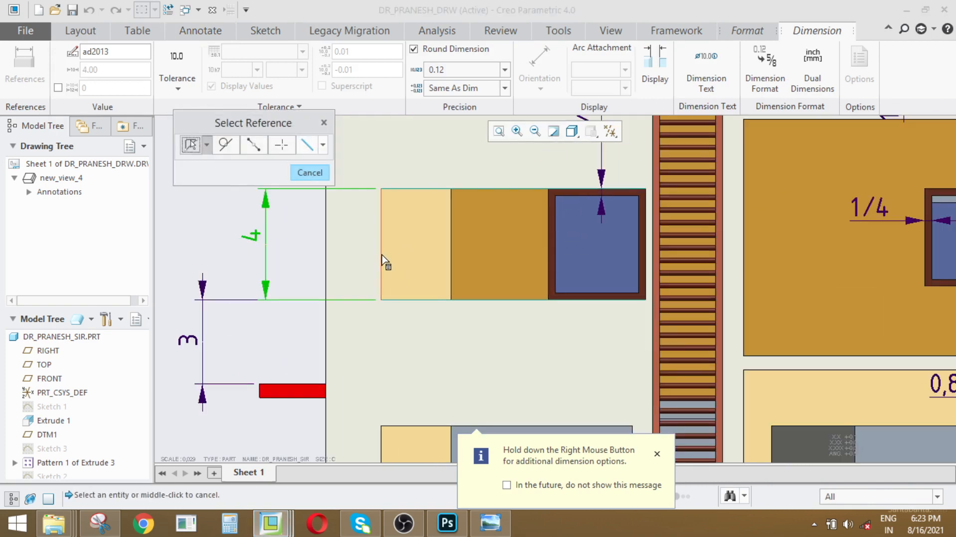
left_click(384, 262)
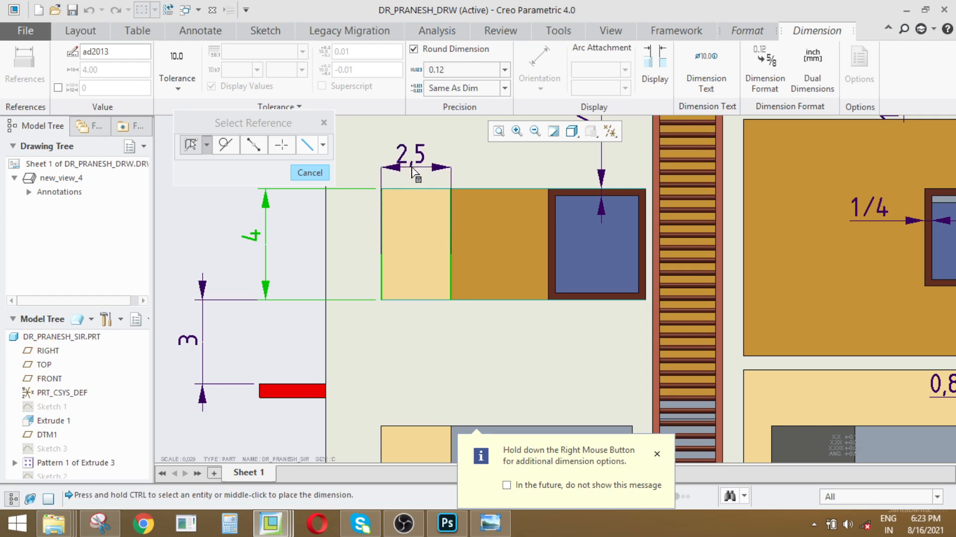
middle_click(369, 158)
left_click(452, 234)
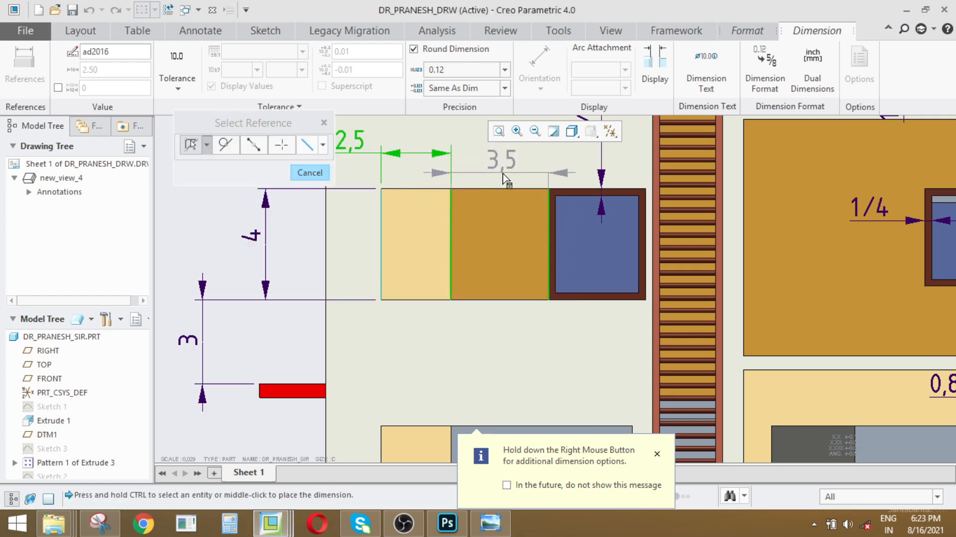
middle_click(502, 174)
- Dimension the overall width of the window at the end of the band, placing it below the window
scroll(440, 228, "up", 2)
scroll(513, 229, "down", 3)
left_click(505, 227)
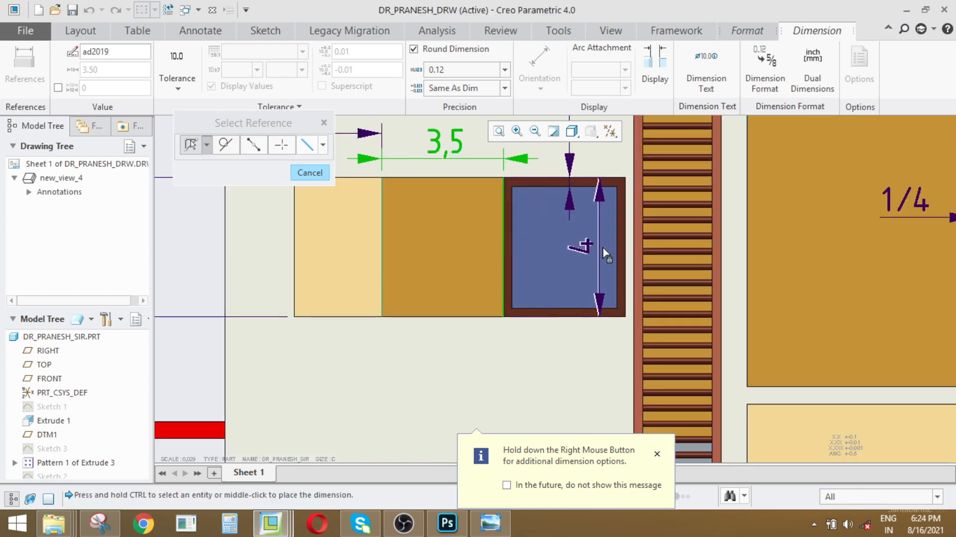
left_click(626, 252, "ctrl")
middle_click(564, 362)
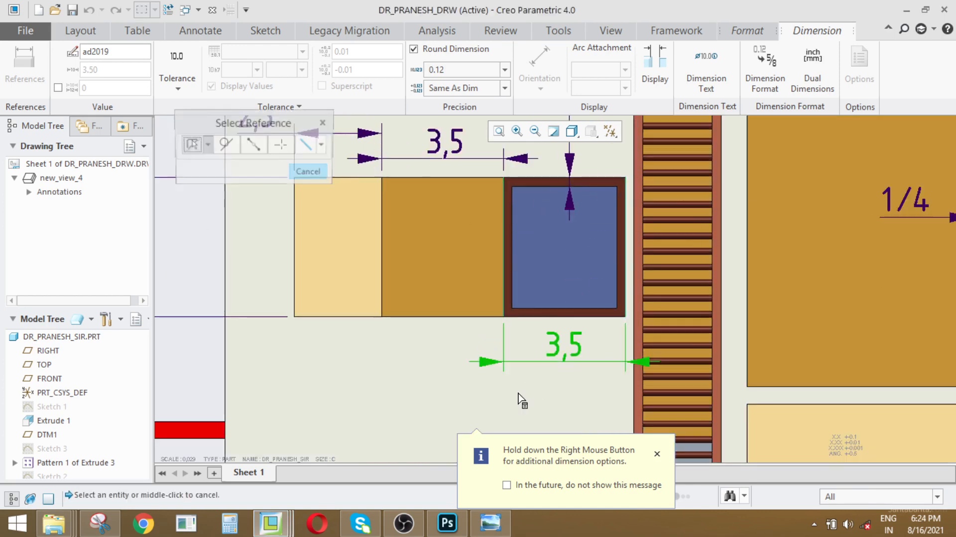
middle_click(518, 397)
- Flip the arrows of the slab-to-band height dimension inward and move the band's height dimension in line with it
scroll(535, 313, "up", 3)
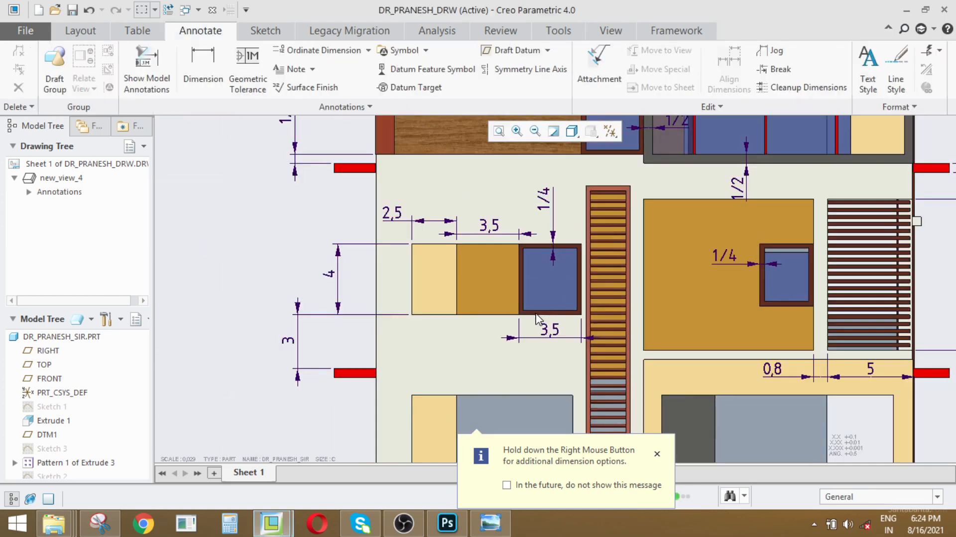
middle_click(291, 345)
right_click(289, 342)
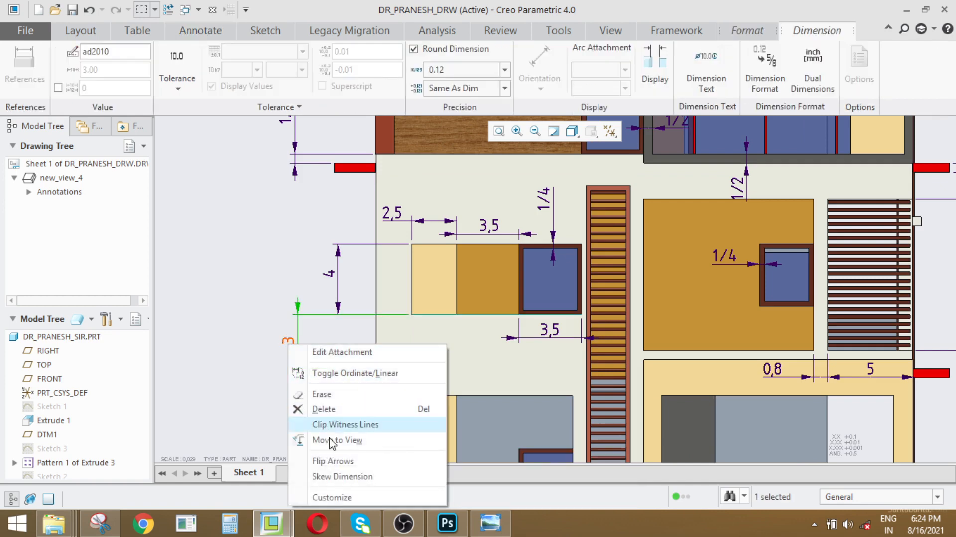
left_click(333, 462)
scroll(327, 276, "up", 1)
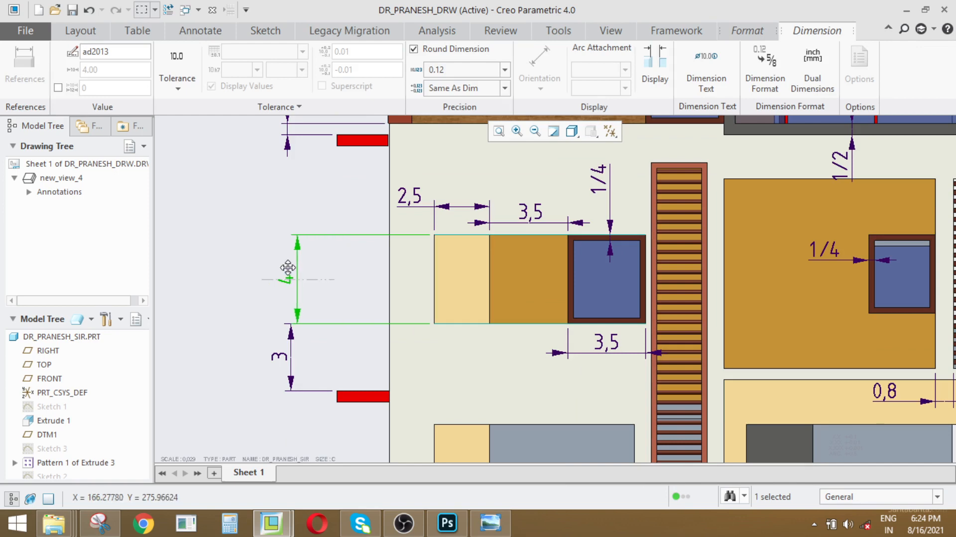
left_click(367, 315)
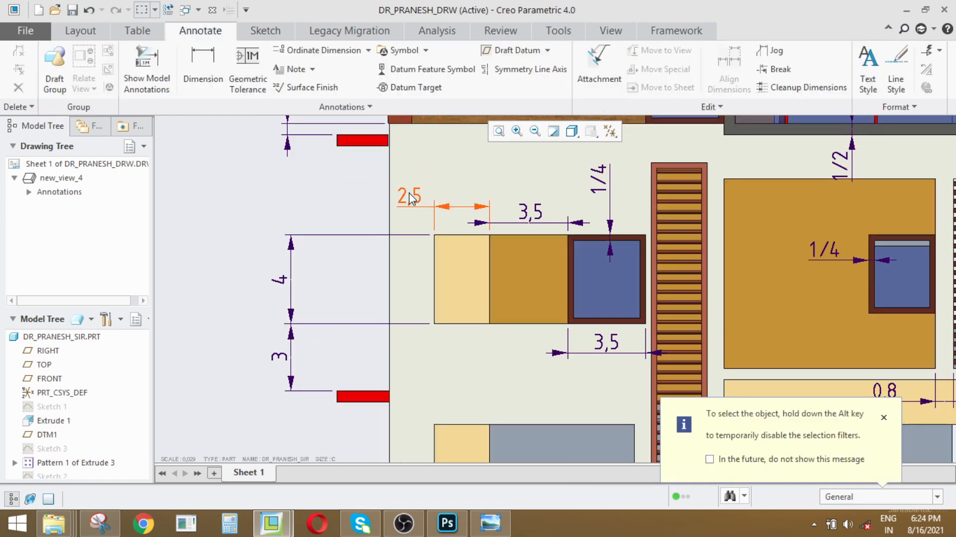
- Switch the cream and ochre panel width dimensions above the band to fractional format
left_click(411, 198)
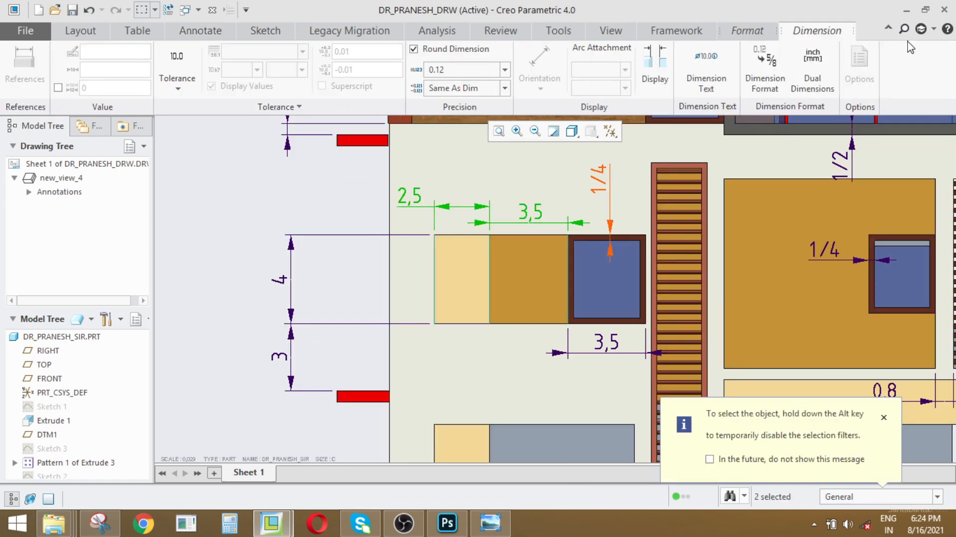
left_click(764, 70)
left_click(776, 150)
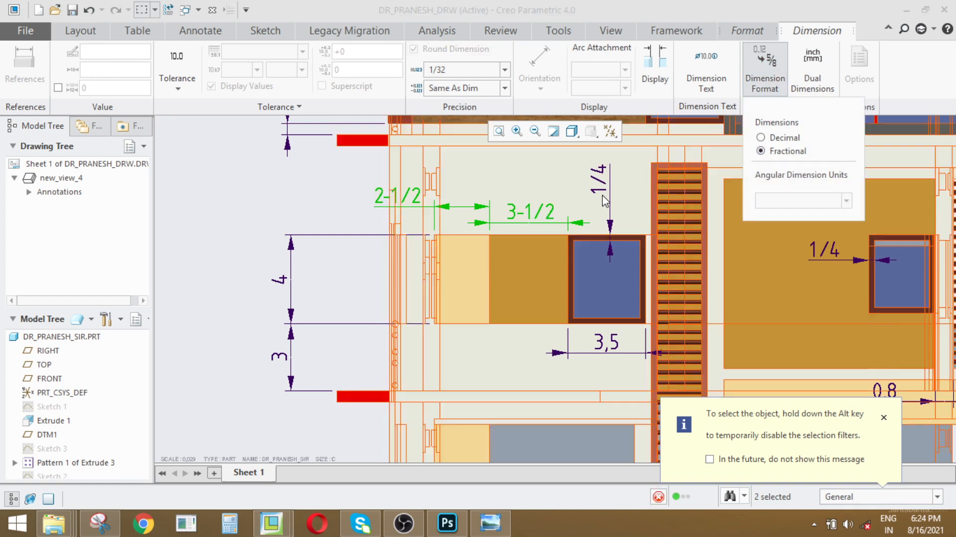
scroll(504, 218, "up", 2)
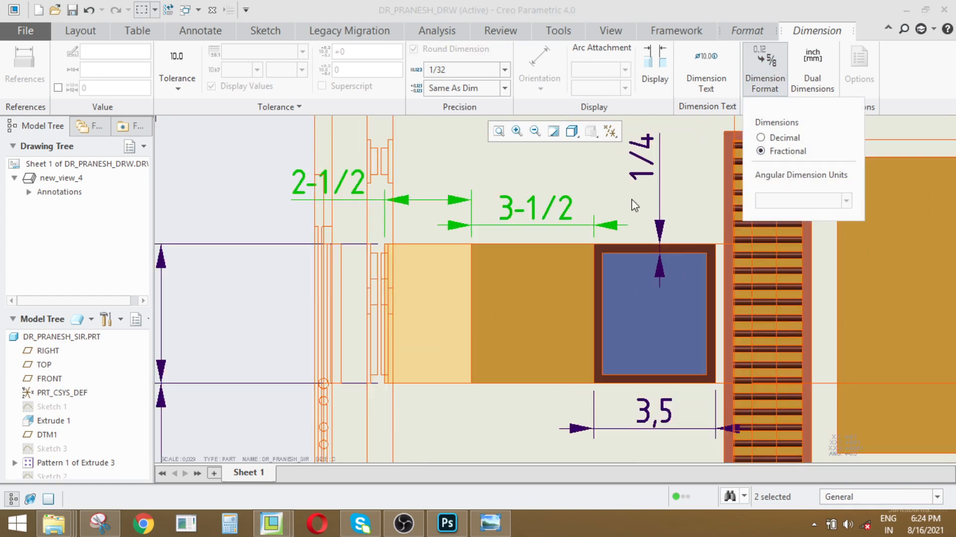
- Flip the arrows of the ochre panel's width dimension inward and raise it in line with the cream panel's width dimension
left_click(550, 233)
left_click(548, 215)
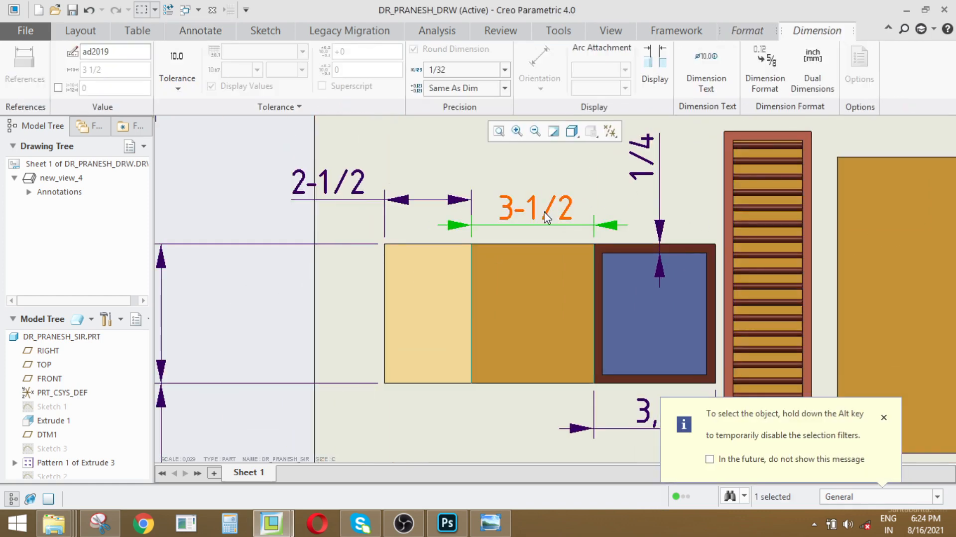
right_click(546, 214)
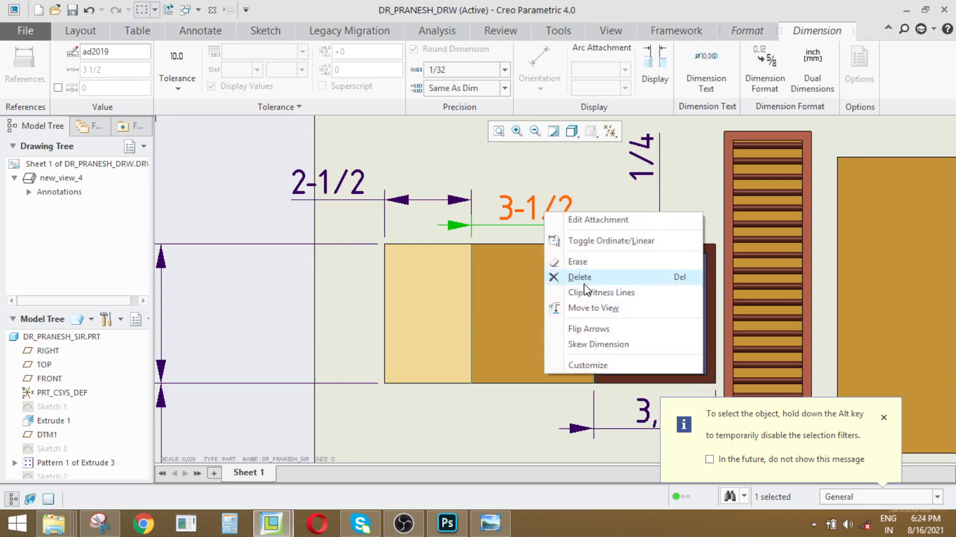
left_click(598, 330)
left_click_drag(531, 192, 530, 186)
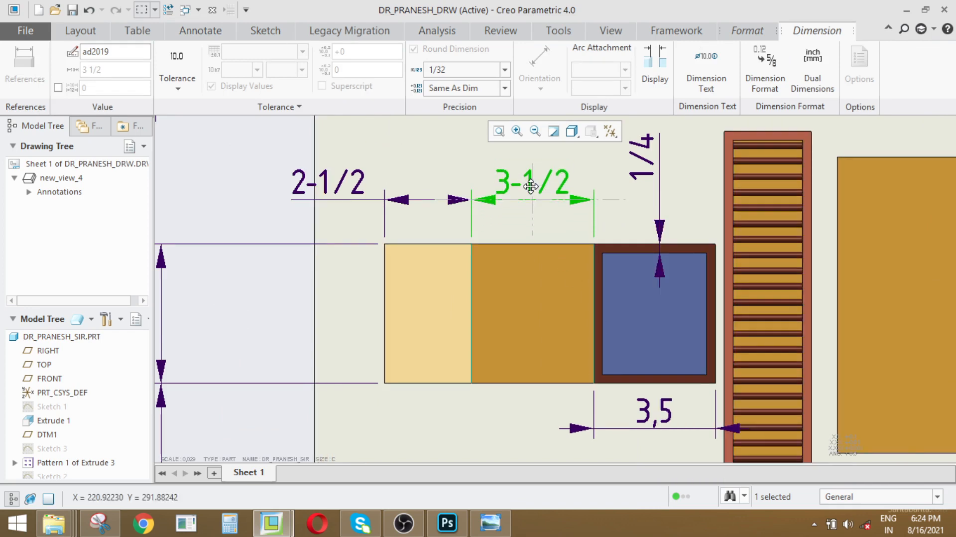
- Move the cream panel's width dimension below the panel, centring its text between the witness lines
scroll(530, 186, "up", 2)
scroll(372, 186, "down", 3)
left_click(438, 191)
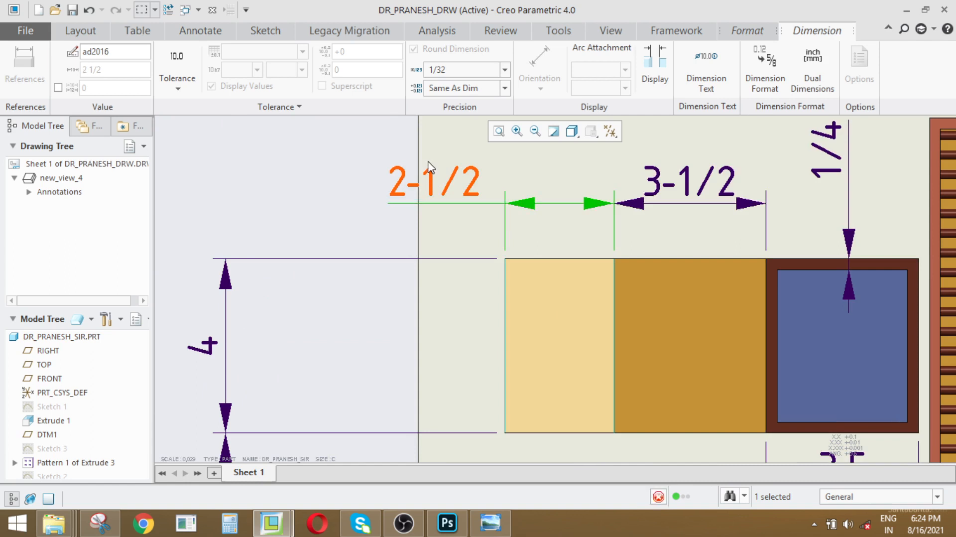
scroll(437, 179, "up", 2)
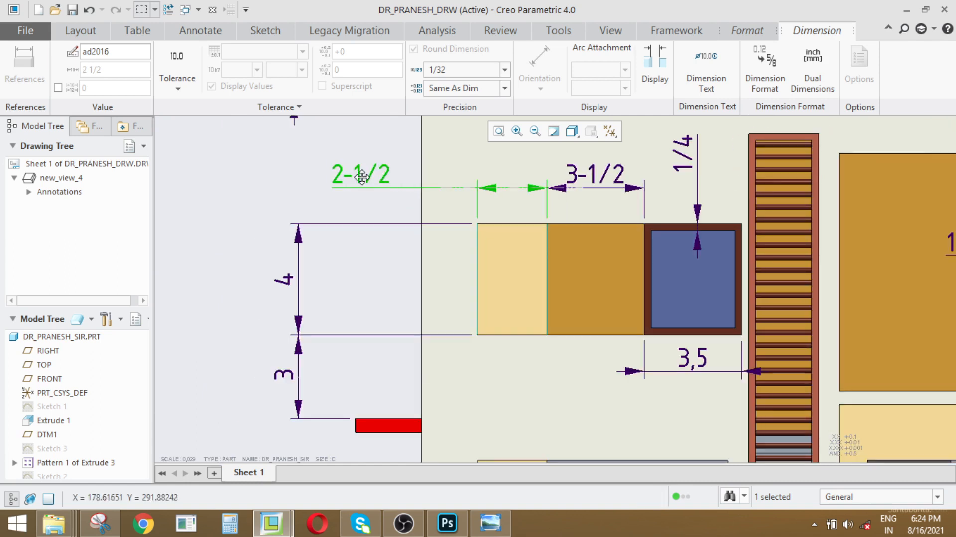
left_click_drag(362, 176, 457, 357)
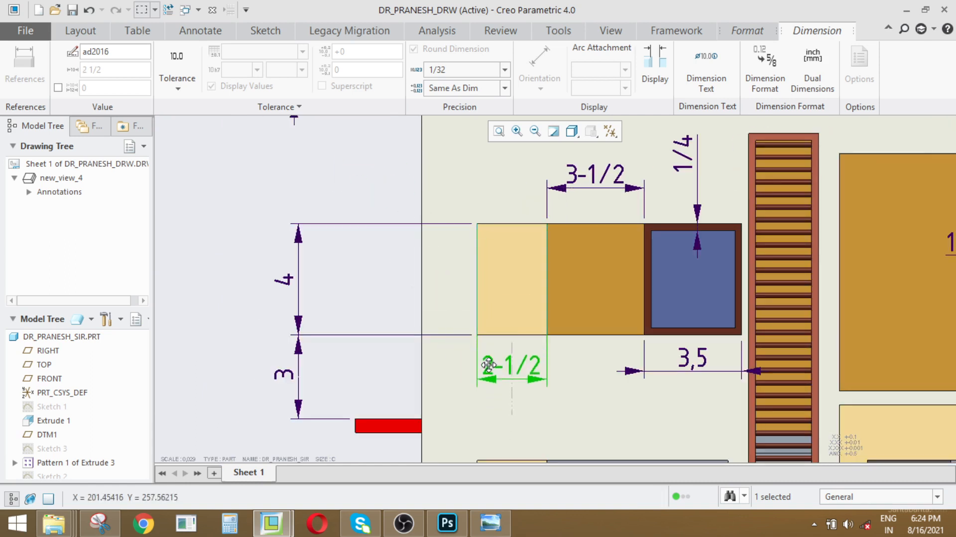
- Move the ochre panel's width dimension slightly closer to the panel's upper edge
scroll(526, 396, "down", 1)
scroll(526, 396, "up", 2)
scroll(695, 214, "down", 1)
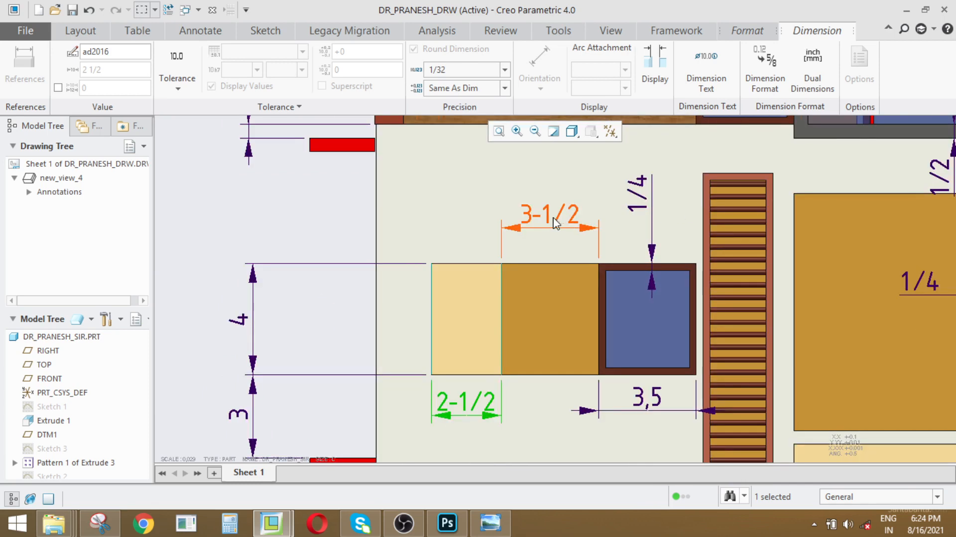
left_click(548, 215)
left_click_drag(548, 220, 549, 225)
scroll(549, 225, "up", 2)
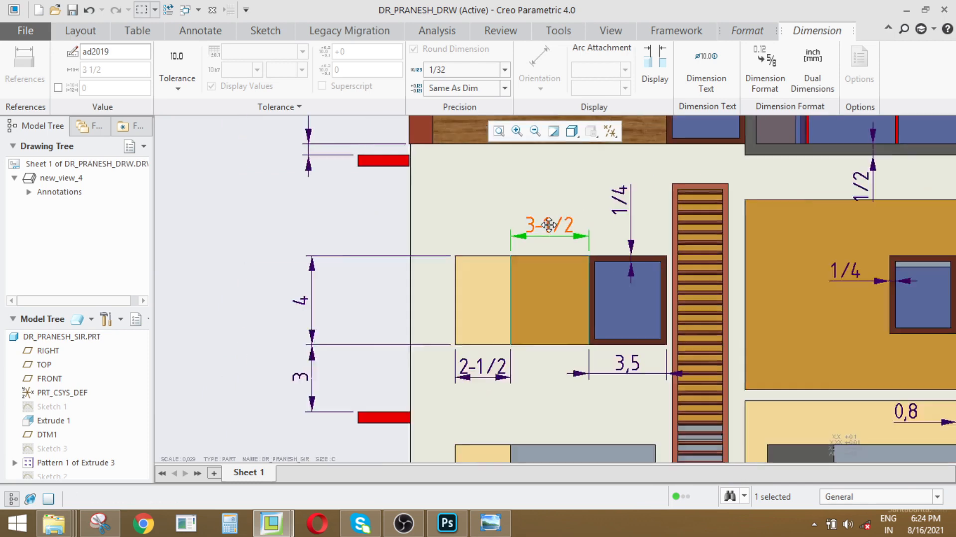
- Flip the arrows of the window's width dimension inward and switch it to fractional format
scroll(642, 373, "down", 2)
left_click(590, 317)
right_click(589, 318)
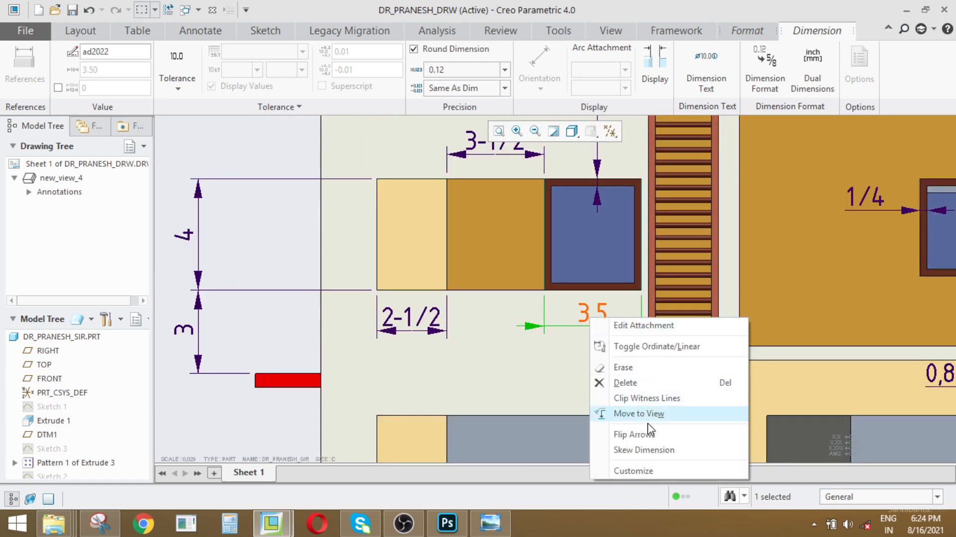
left_click(653, 436)
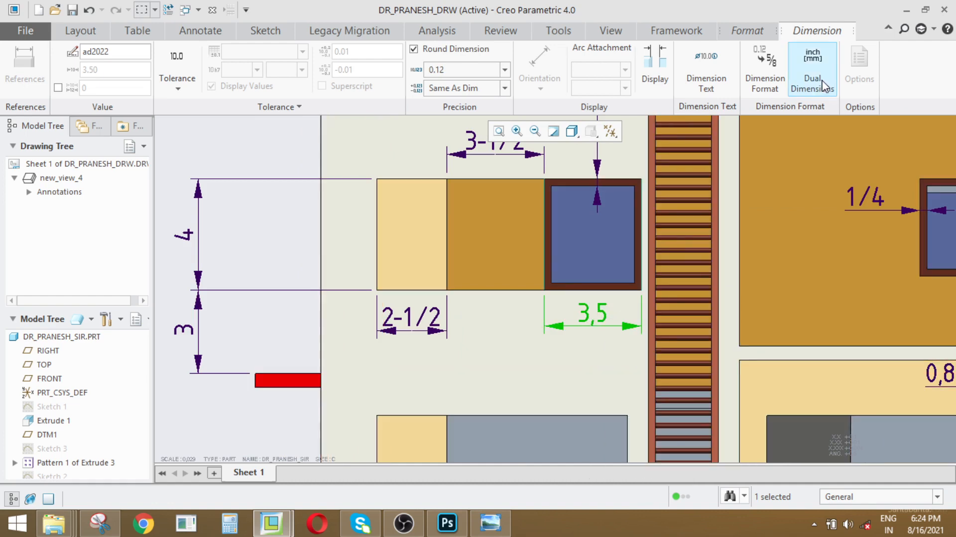
left_click(766, 79)
scroll(548, 278, "up", 3)
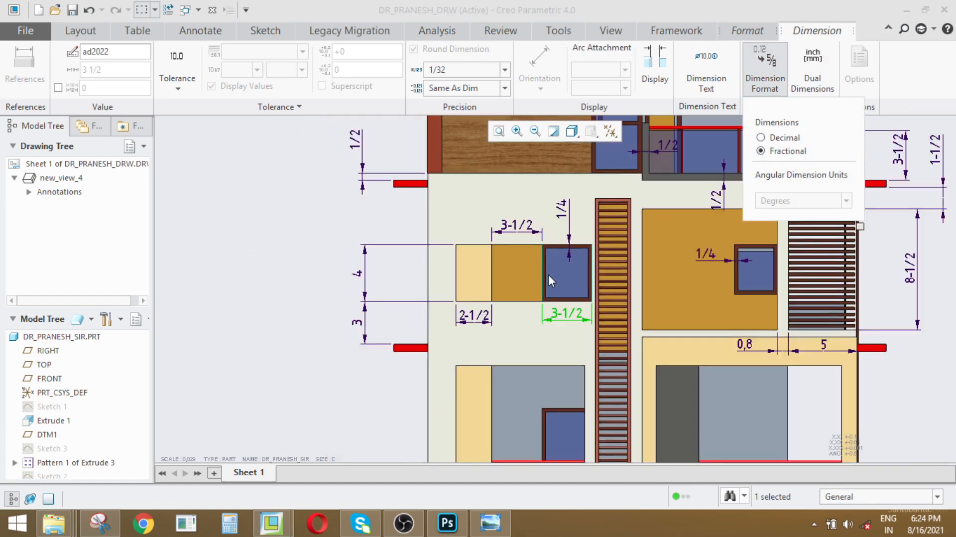
- Inspect the dimensioned band, the tall slatted column and the area around them on the elevation
scroll(538, 289, "down", 2)
scroll(520, 298, "up", 2)
scroll(518, 300, "down", 2)
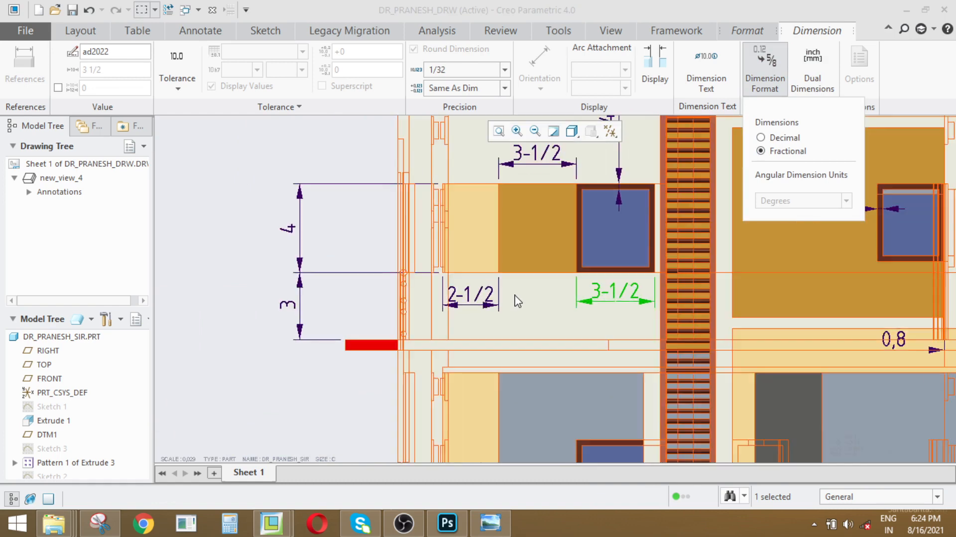
scroll(498, 269, "up", 3)
scroll(481, 241, "down", 2)
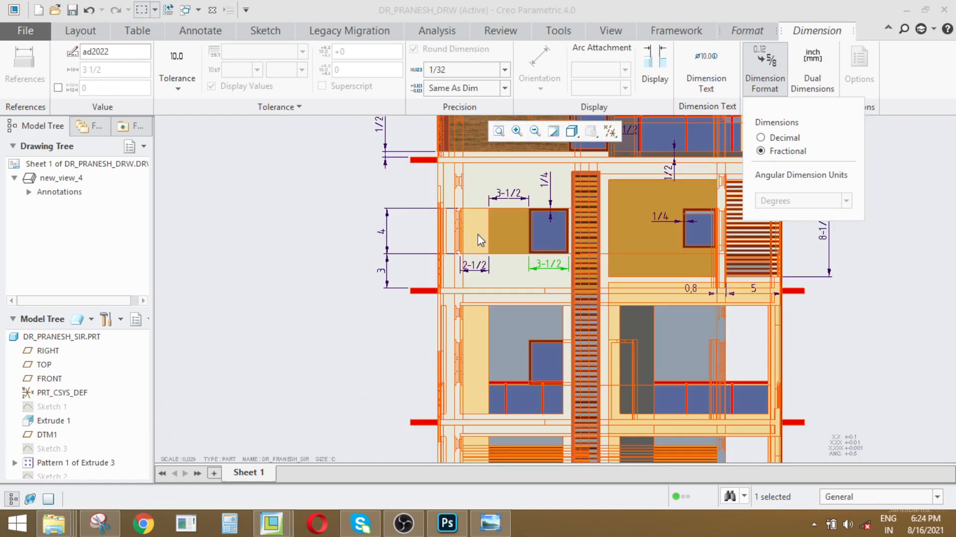
scroll(521, 298, "up", 3)
scroll(553, 252, "down", 5)
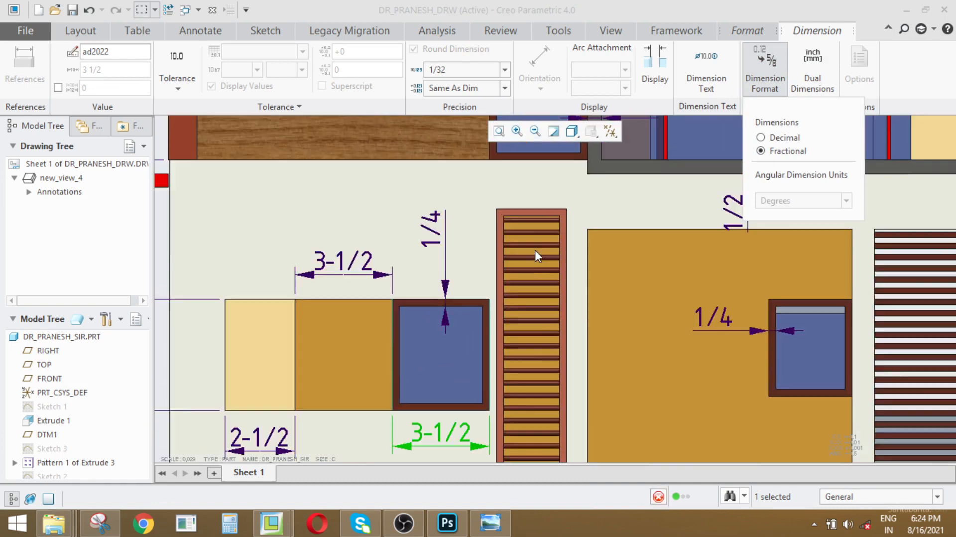
scroll(523, 249, "down", 1)
scroll(506, 242, "up", 4)
scroll(478, 203, "down", 3)
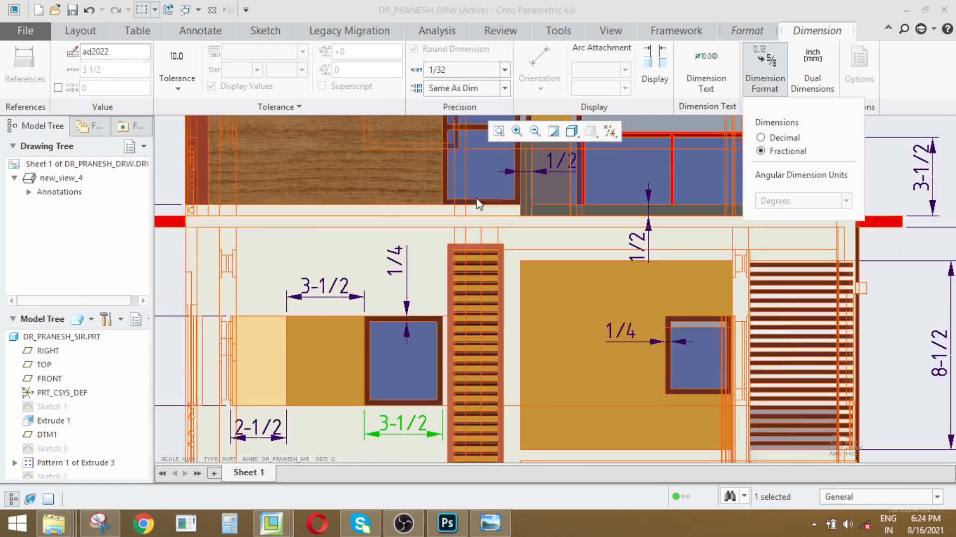
- Dimension the width of the tall slatted column, placing the dimension just above the column's top edge
scroll(477, 203, "down", 1)
left_click(189, 33)
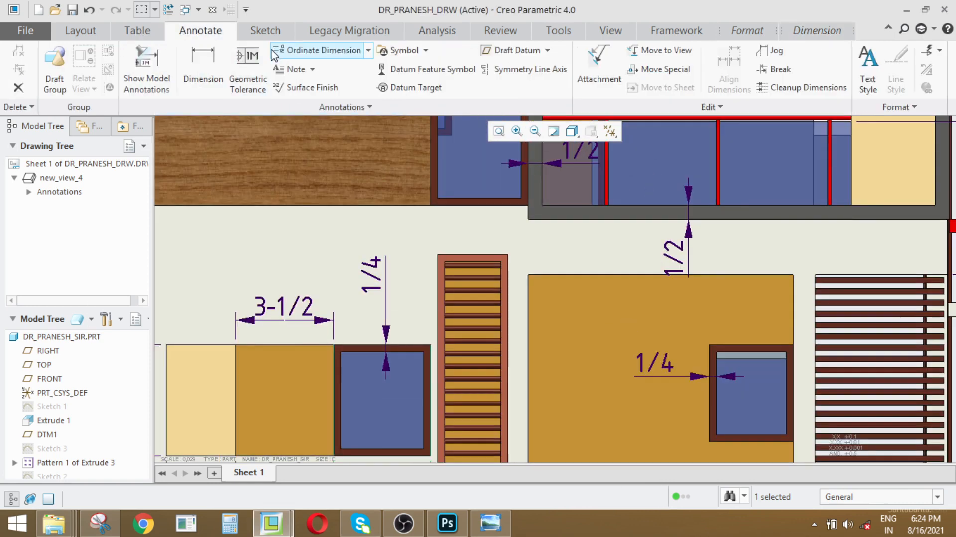
left_click(203, 64)
scroll(458, 252, "down", 4)
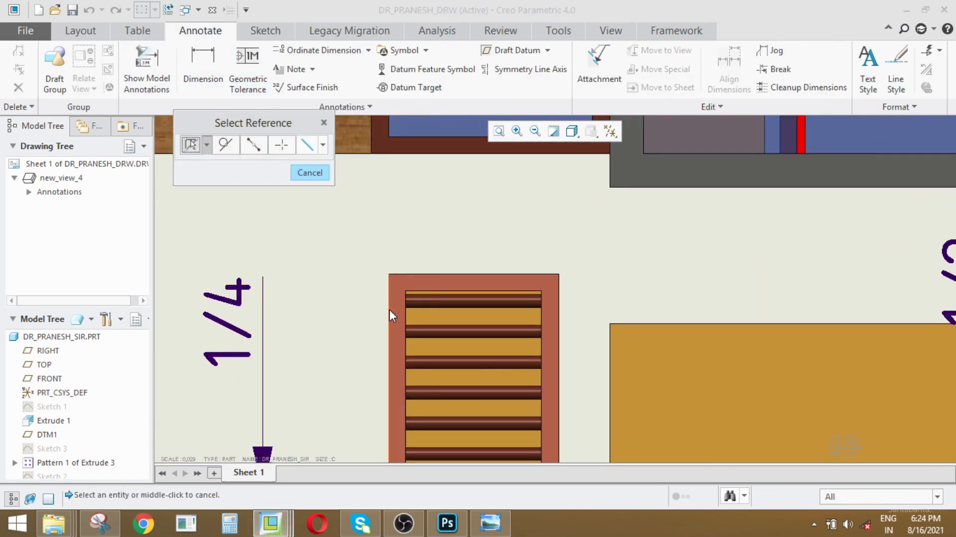
left_click(389, 309)
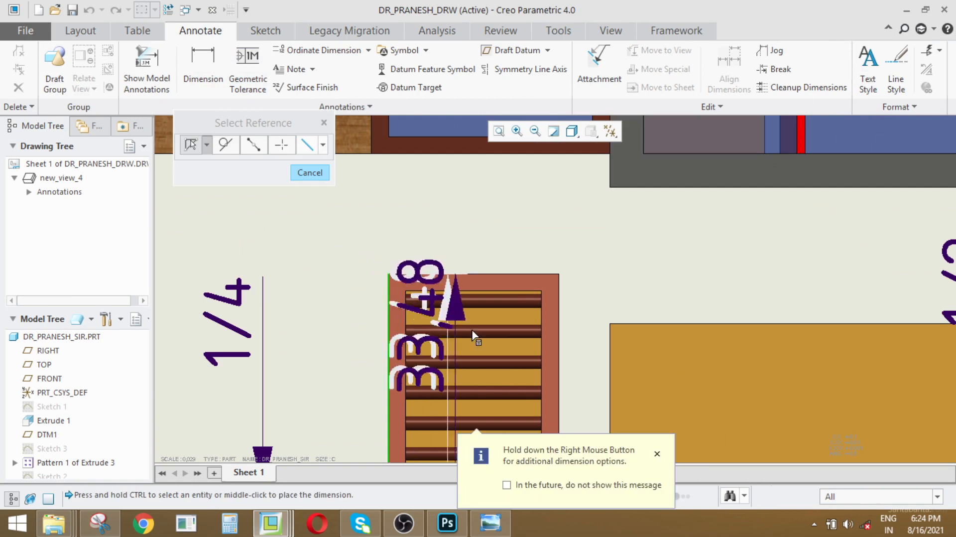
left_click(562, 352, "ctrl")
scroll(486, 249, "down", 1)
middle_click(485, 243)
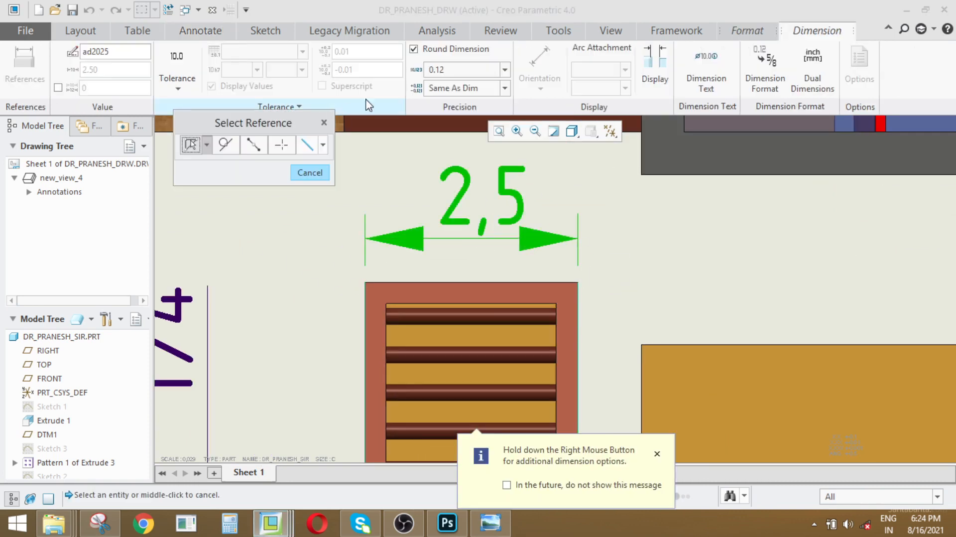
- Switch the slatted column's width dimension to fractional format
left_click(467, 71)
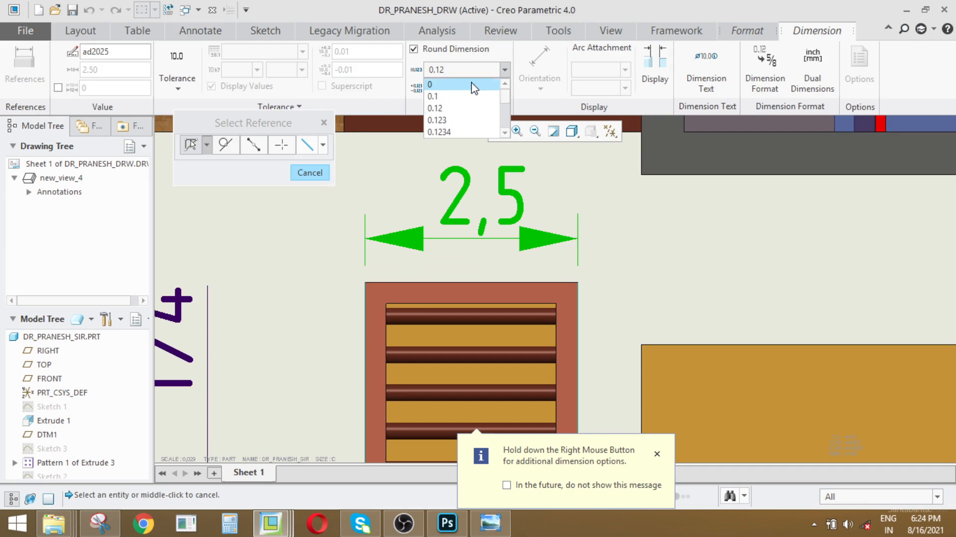
left_click(778, 182)
left_click(758, 91)
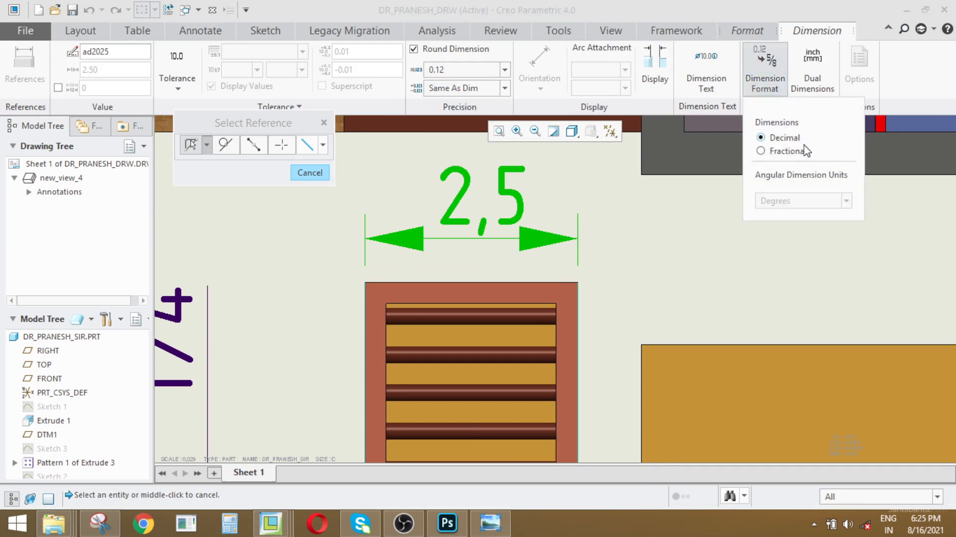
left_click(761, 151)
- Move the slatted column's width dimension closer to the column's top edge, with its text outside the witness lines on the left
left_click(475, 204)
left_click_drag(475, 204, 269, 221)
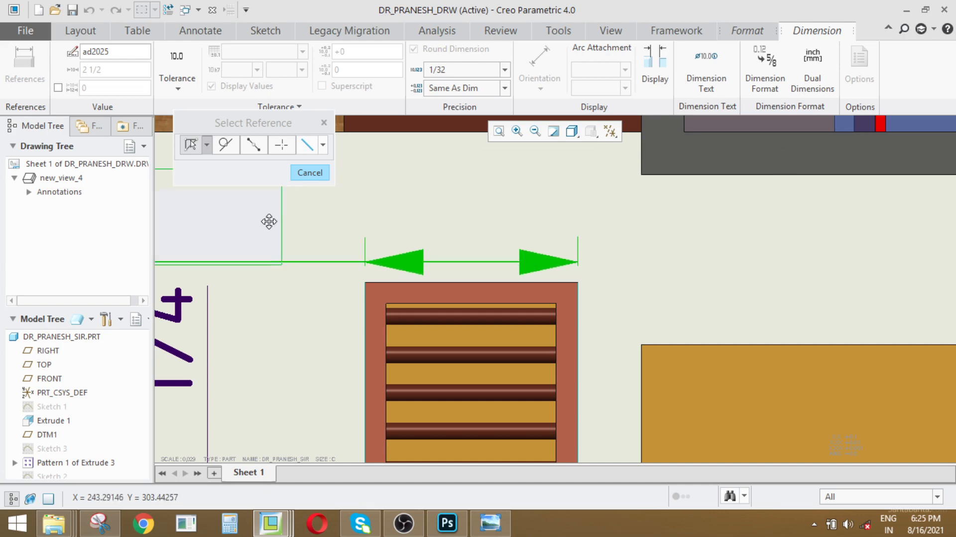
scroll(568, 319, "down", 4)
scroll(436, 295, "up", 3)
left_click_drag(503, 273, 511, 259)
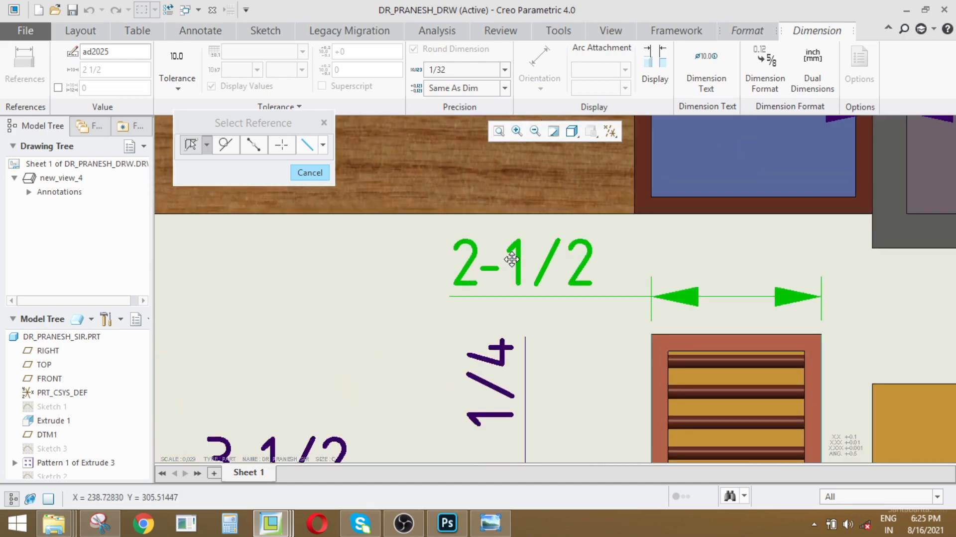
scroll(398, 230, "down", 5)
left_click(309, 173)
- Inspect the dimensions around the slatted column, the large ochre panel and the louvred opening for missing ones
scroll(450, 215, "down", 3)
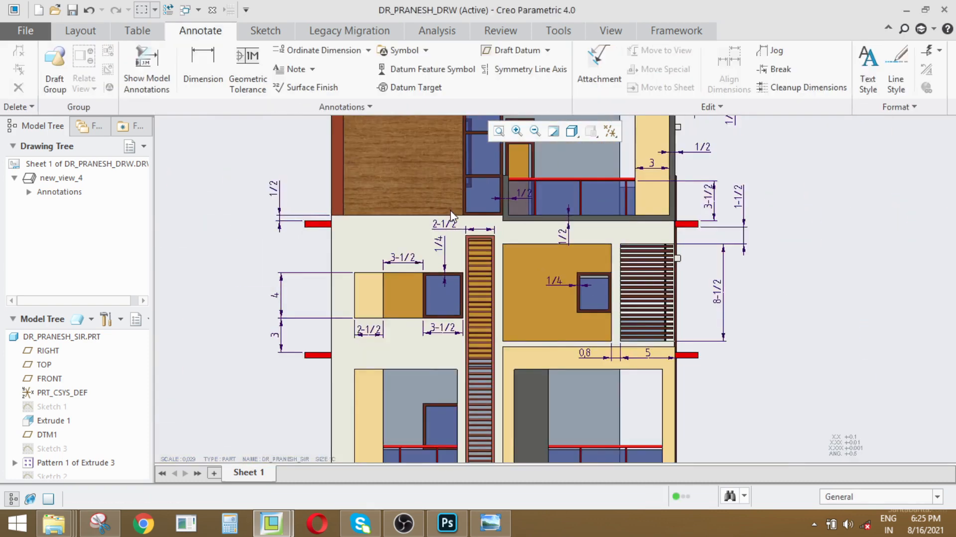
scroll(452, 291, "up", 5)
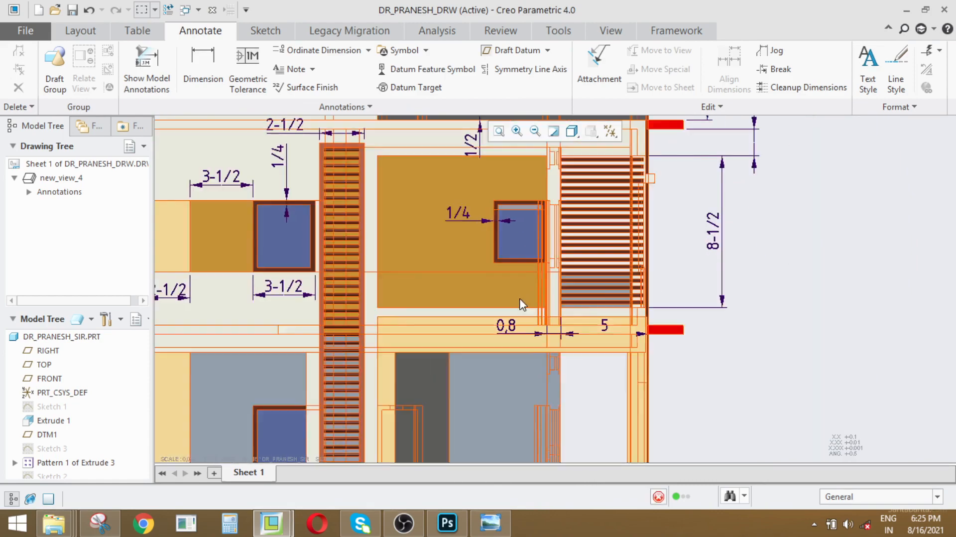
scroll(527, 308, "down", 2)
scroll(563, 249, "up", 6)
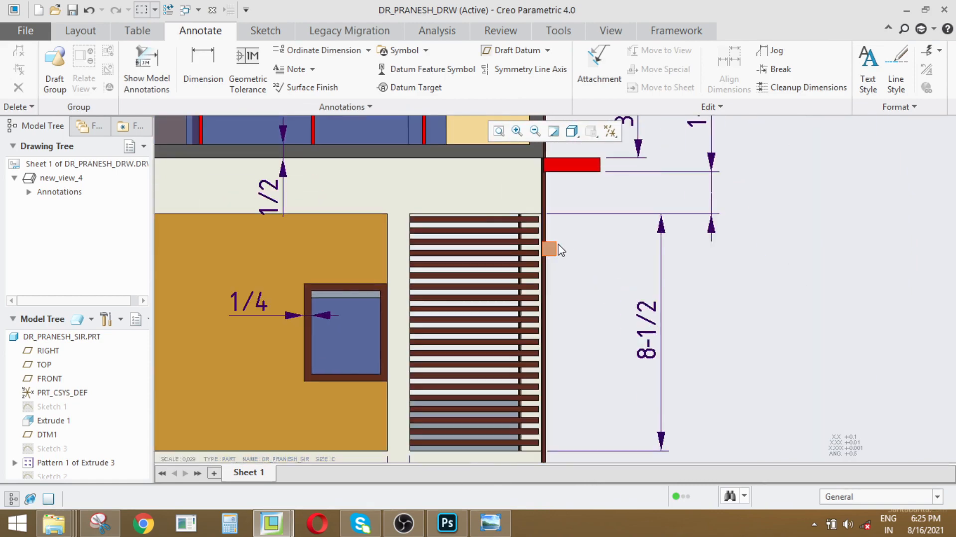
scroll(555, 249, "down", 4)
scroll(458, 277, "up", 2)
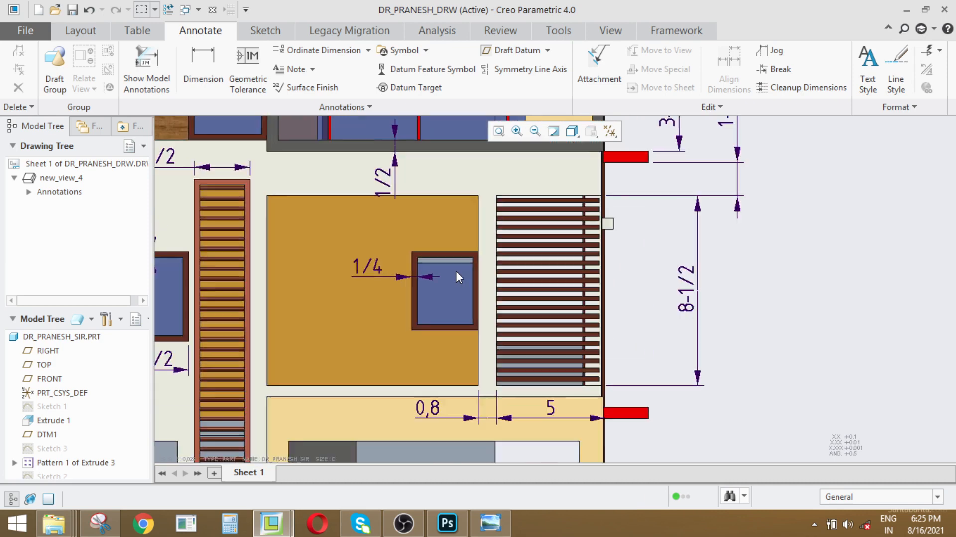
scroll(456, 270, "down", 2)
scroll(448, 255, "down", 2)
scroll(373, 146, "up", 2)
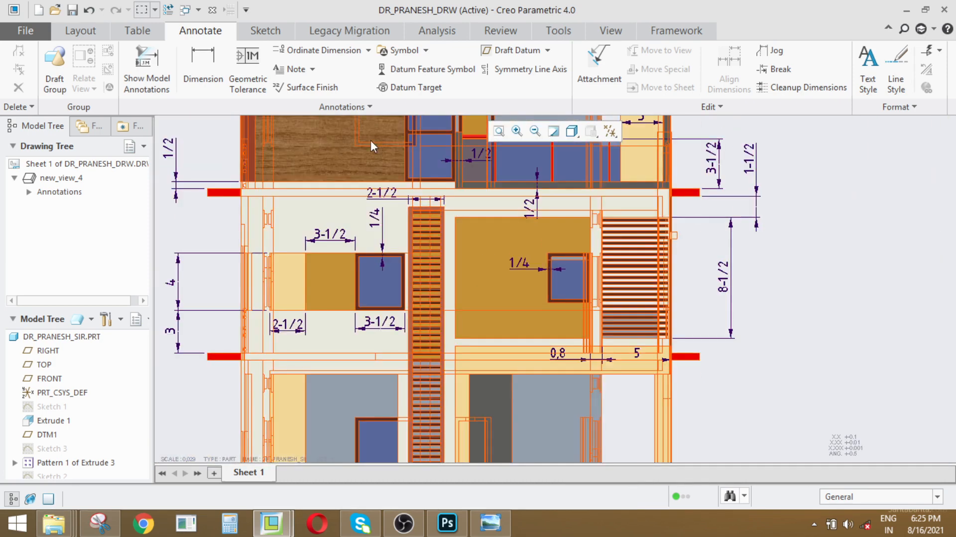
- Dimension the gap between the slatted column and the large ochre panel, and show it in fractional format
left_click(194, 59)
scroll(443, 247, "up", 4)
left_click(442, 260)
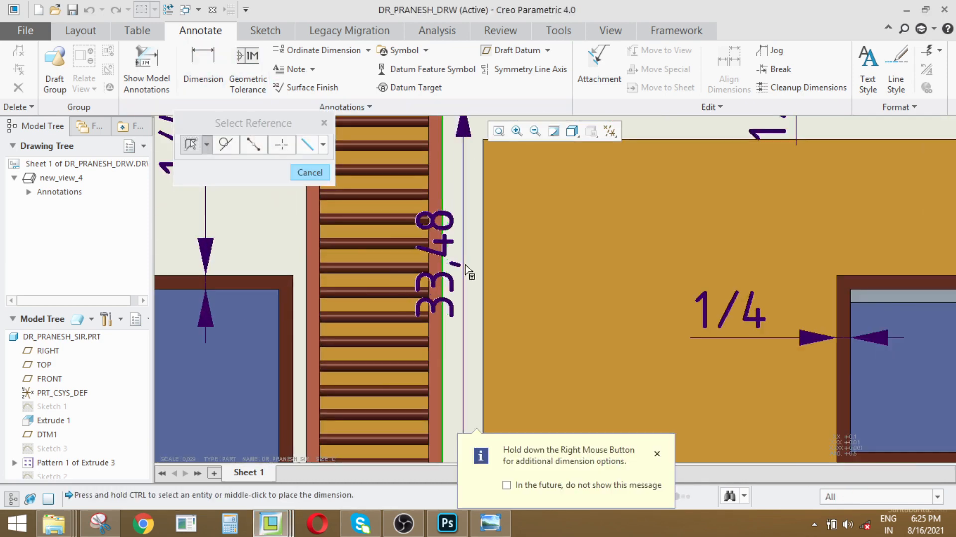
left_click(484, 273, "ctrl")
middle_click(614, 245)
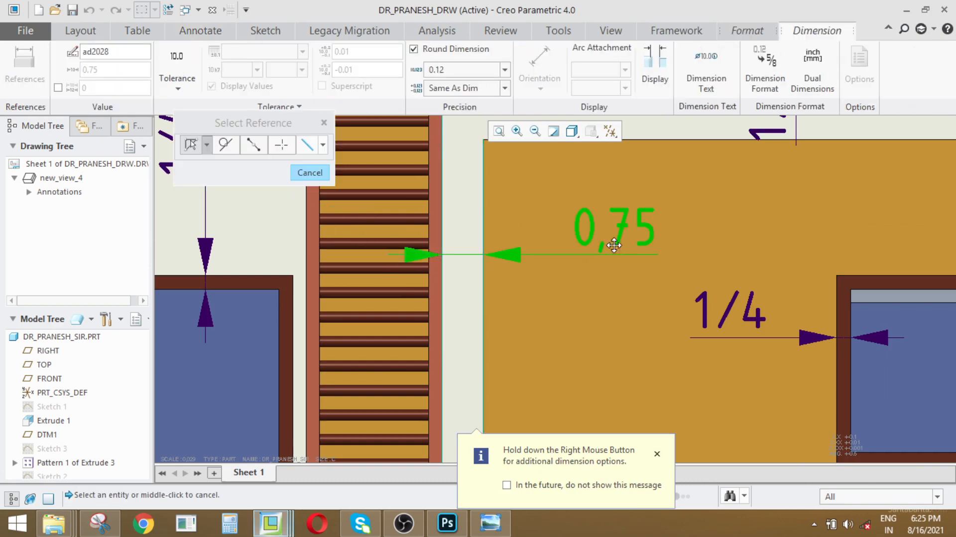
left_click(775, 76)
left_click(763, 151)
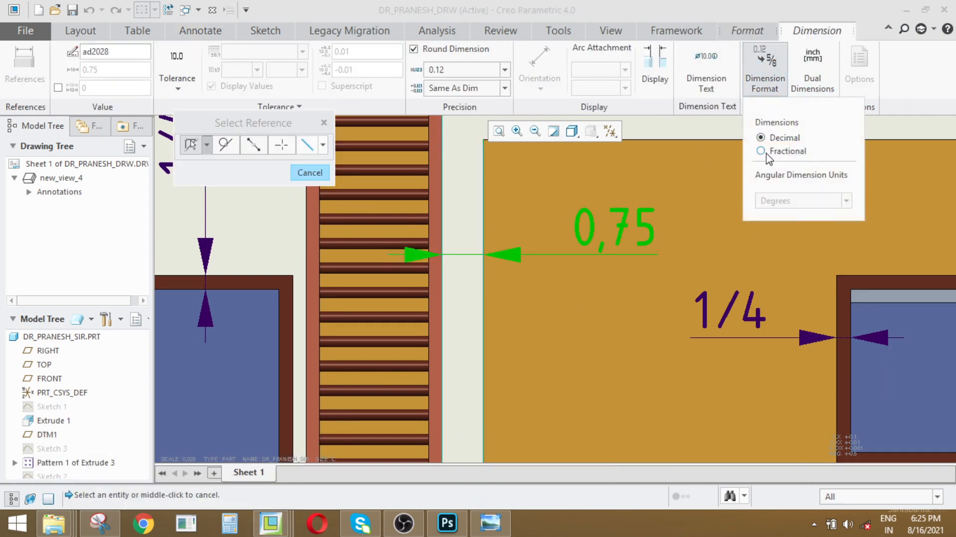
scroll(597, 206, "down", 3)
- Examine the balcony openings on the two floors below the dimensioned band and the dimensions above them
scroll(587, 199, "down", 4)
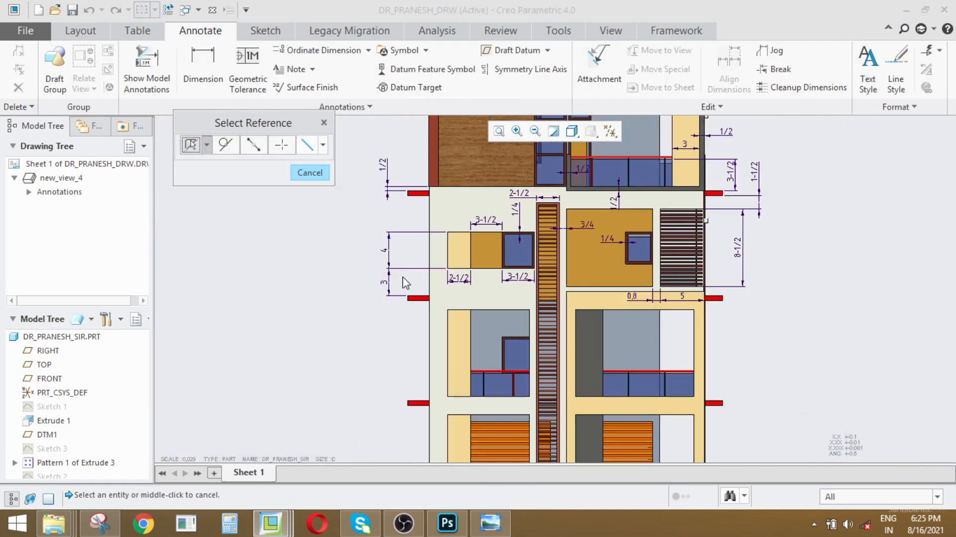
scroll(584, 318, "up", 2)
scroll(482, 303, "down", 3)
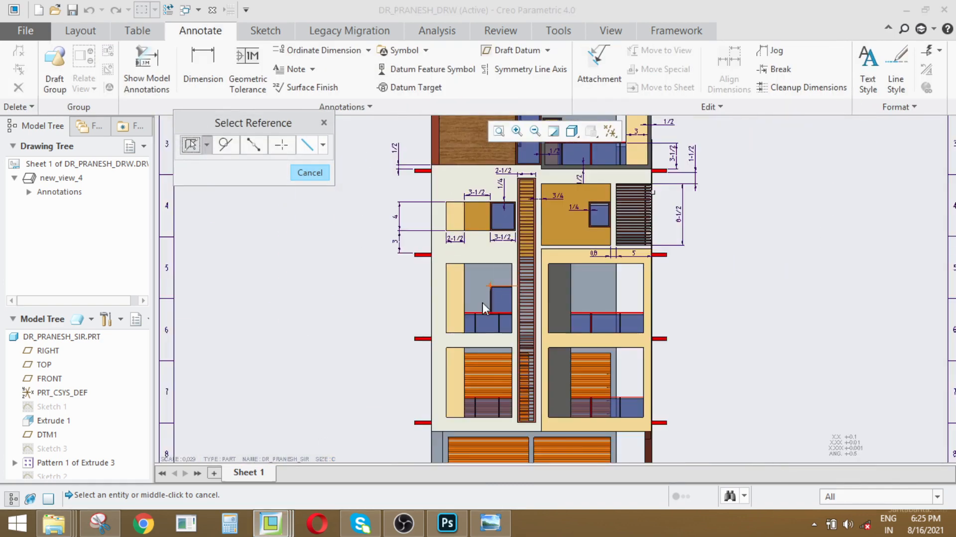
scroll(468, 309, "up", 2)
scroll(478, 232, "down", 2)
scroll(477, 233, "up", 2)
scroll(471, 286, "down", 2)
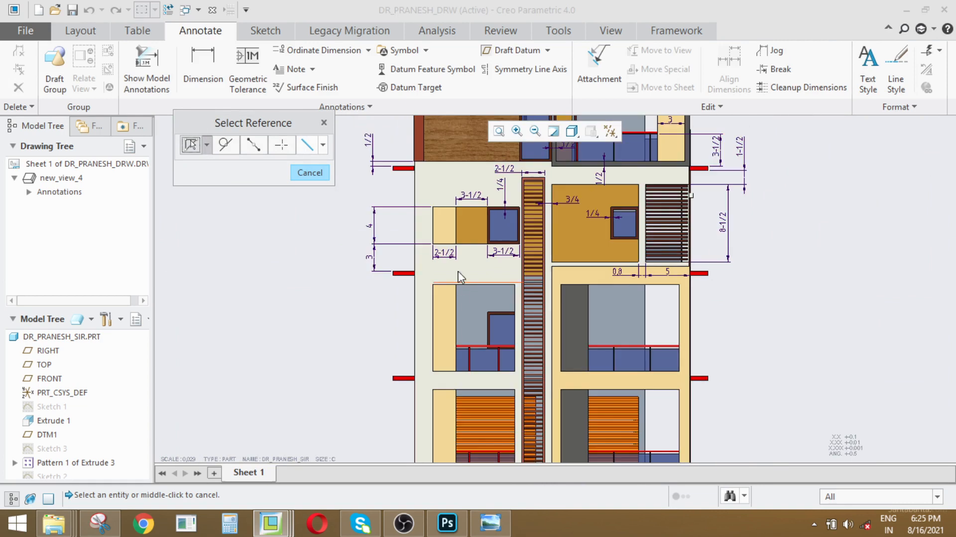
scroll(463, 259, "up", 2)
scroll(453, 219, "down", 2)
scroll(452, 224, "down", 1)
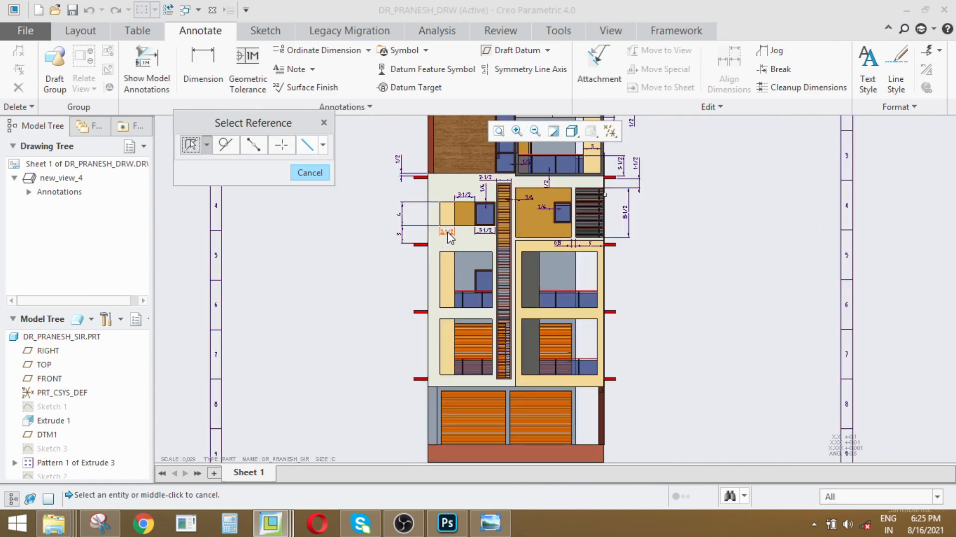
left_click(448, 232)
left_click(308, 174)
- Dimension the width of the cream panel in the upper left balcony opening, placing the dimension above the panel
scroll(409, 215, "up", 2)
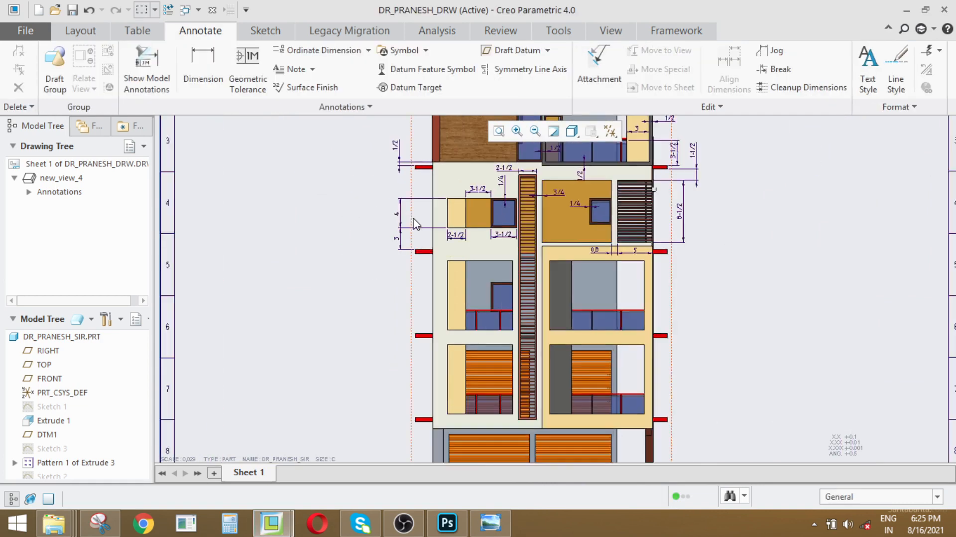
scroll(451, 298, "up", 3)
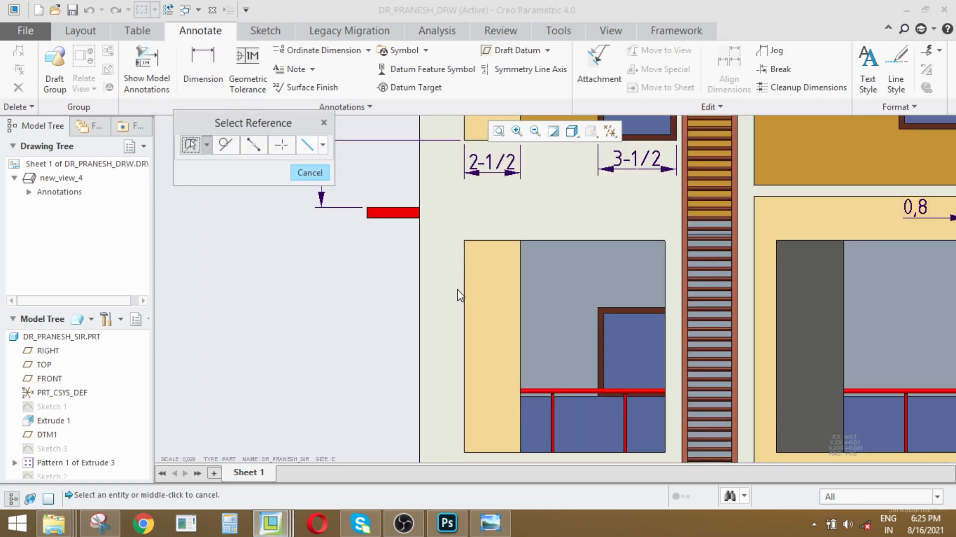
left_click(465, 294)
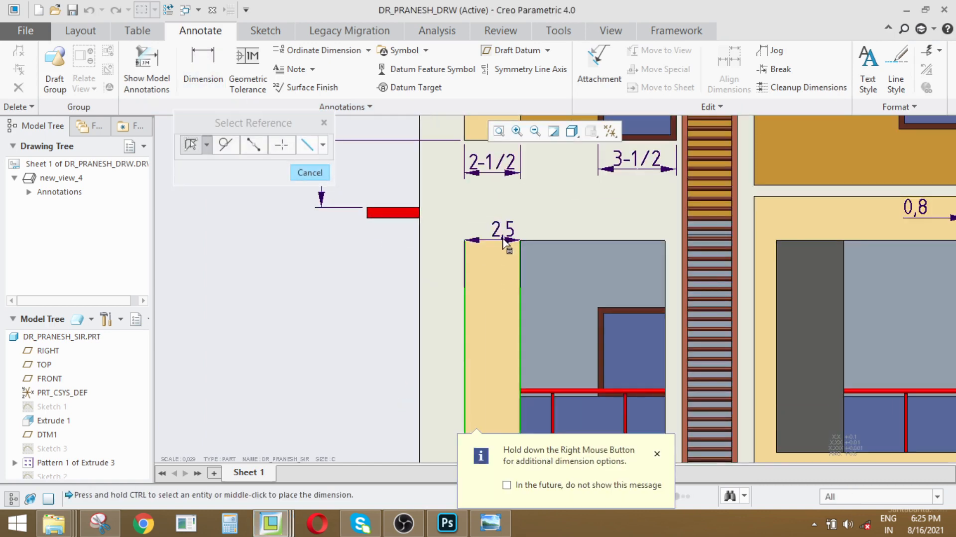
scroll(499, 228, "down", 3)
middle_click(498, 229)
- Dimension the width of the cream panel in the lower left balcony opening, placing the dimension above the panel
scroll(472, 312, "up", 3)
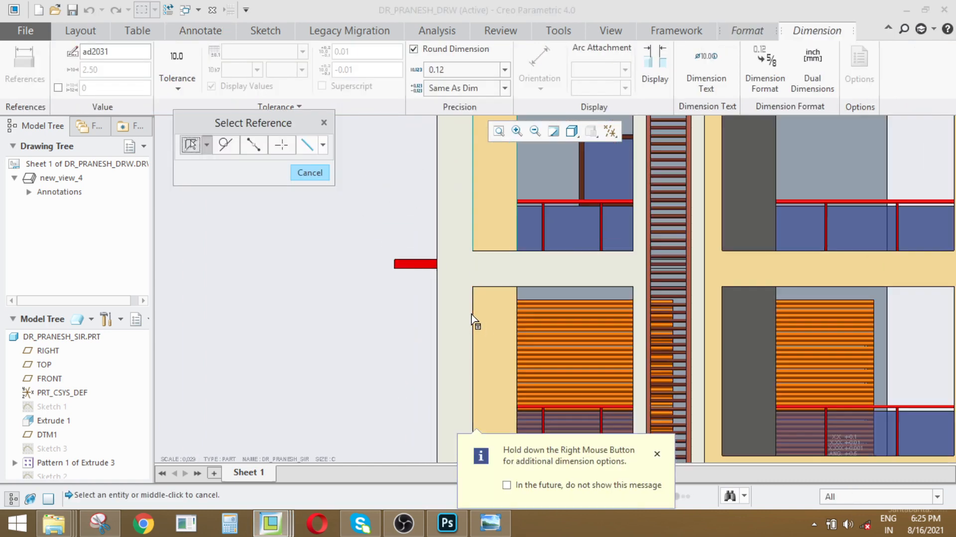
left_click(473, 312)
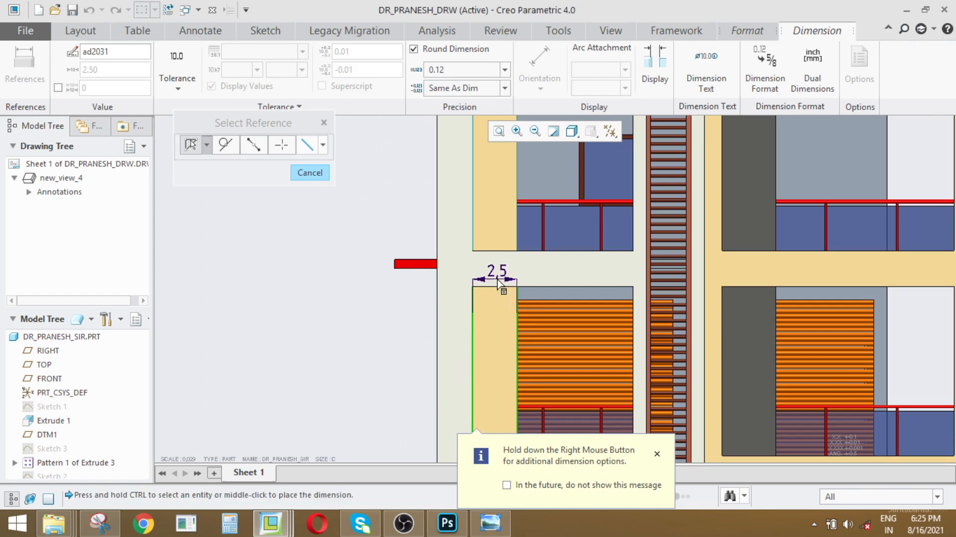
middle_click(499, 281)
scroll(499, 281, "down", 3)
scroll(485, 178, "up", 3)
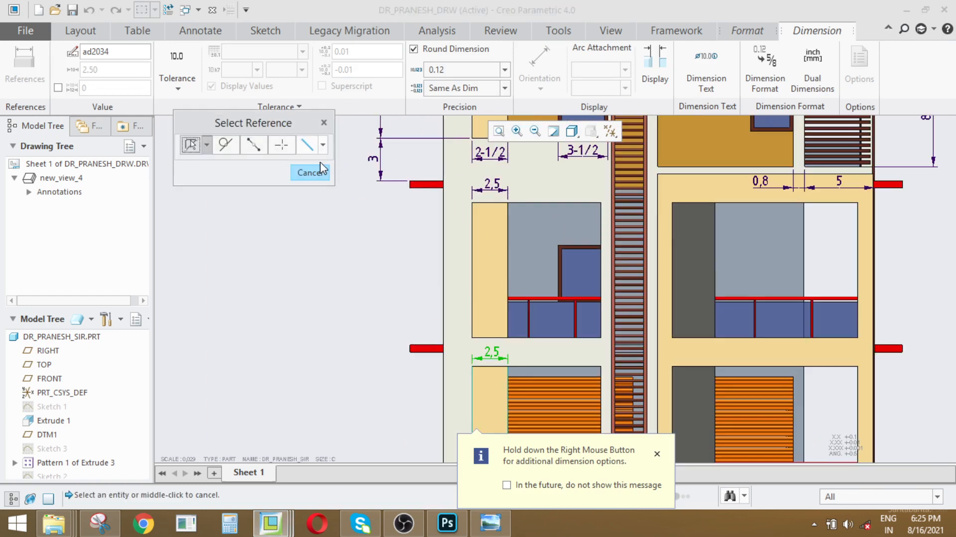
left_click(308, 172)
- Switch the width dimensions of both balcony cream panels to fractional format
left_click(496, 187)
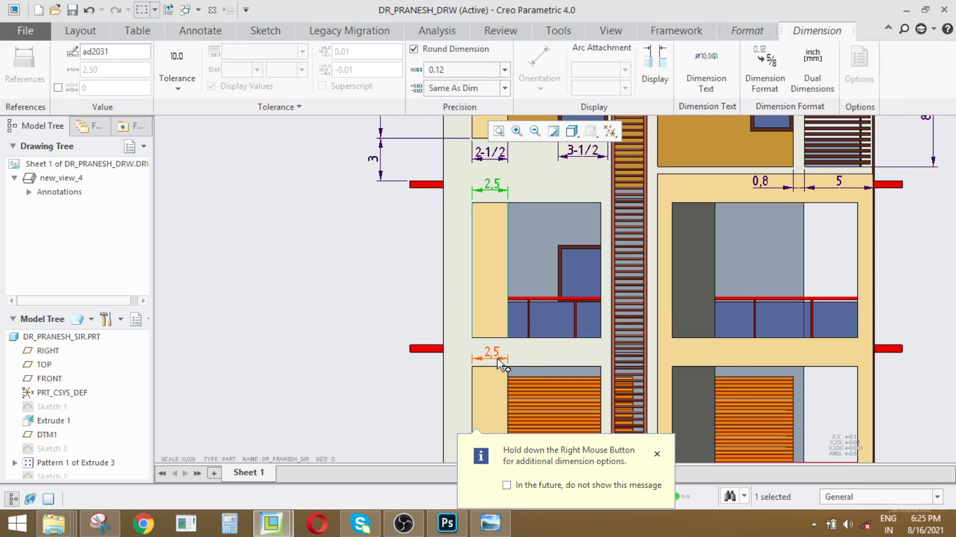
left_click(494, 358, "ctrl")
left_click(764, 67)
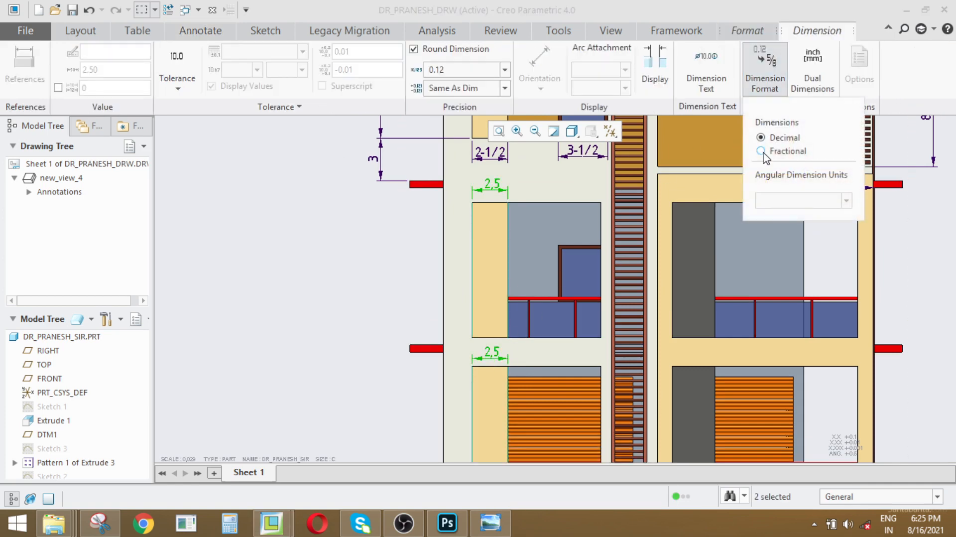
left_click(278, 331)
- Review the dimensions on the left half of the elevation, from the window band down to the lower balcony opening
scroll(352, 330, "down", 3)
scroll(431, 333, "up", 2)
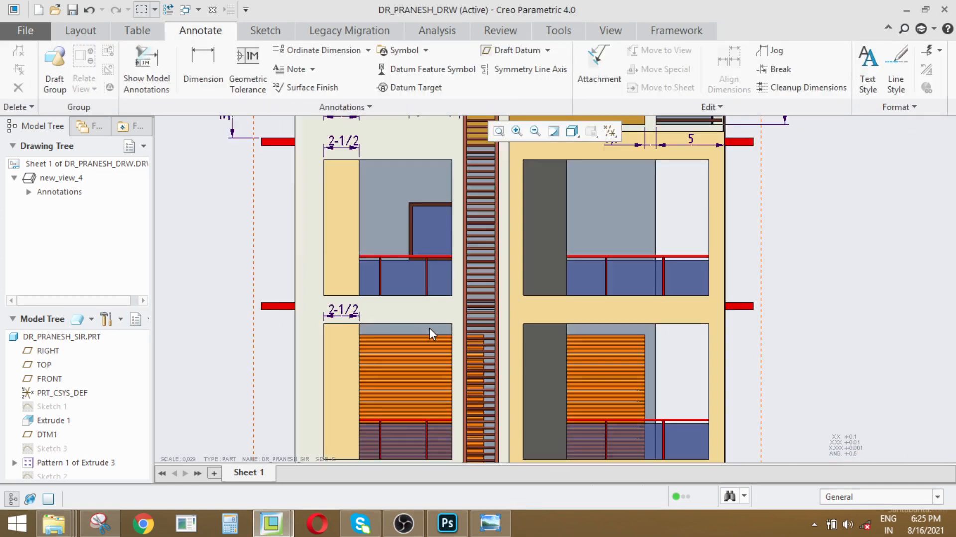
scroll(429, 328, "down", 2)
scroll(409, 214, "up", 2)
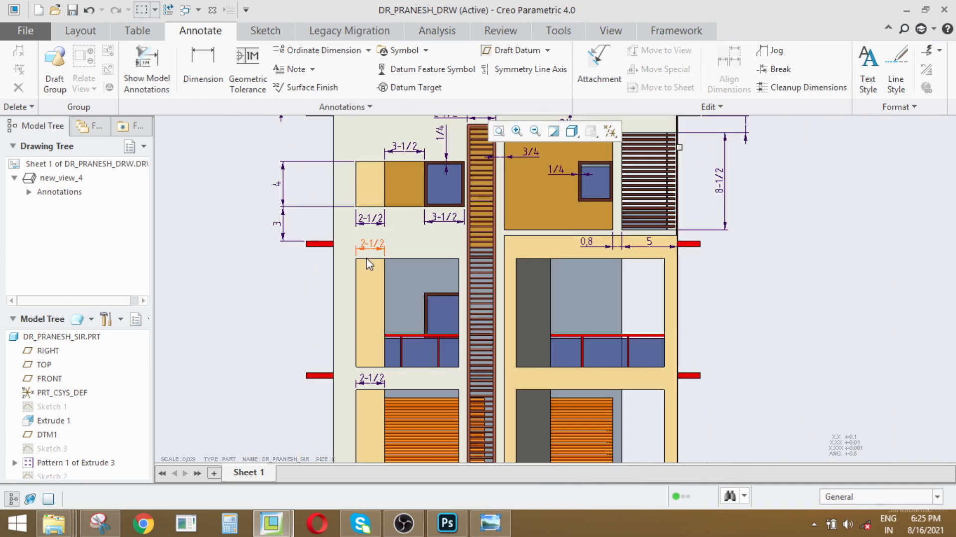
scroll(369, 289, "down", 2)
scroll(369, 305, "down", 2)
scroll(359, 311, "up", 2)
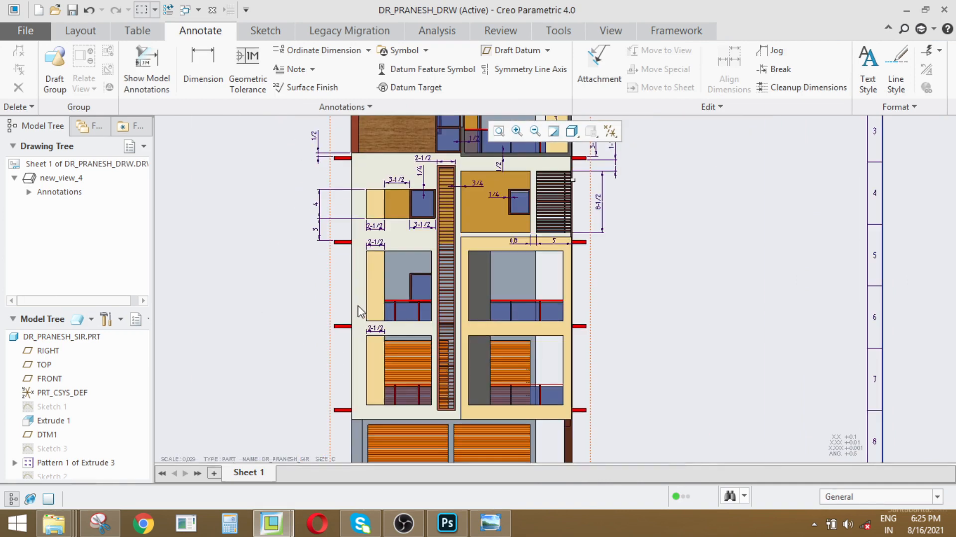
scroll(368, 276, "up", 2)
- Dimension the distance from the building's left edge to the upper cream panel, placing the text outside the wall
left_click(202, 75)
scroll(395, 288, "down", 2)
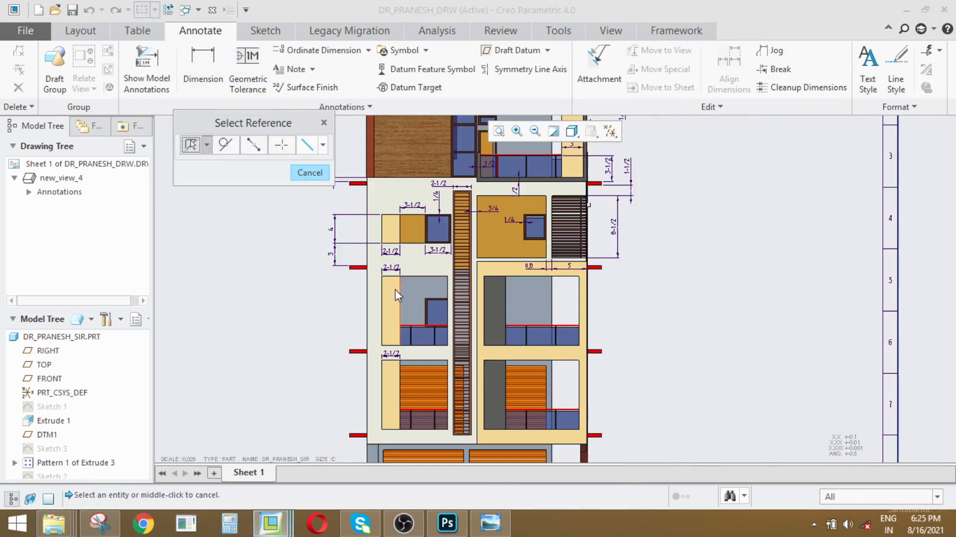
scroll(371, 229, "up", 2)
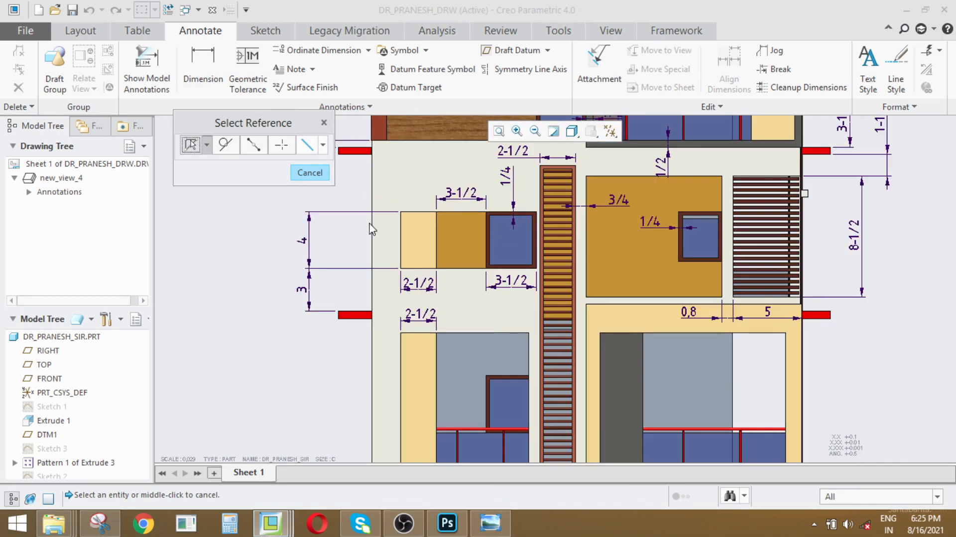
left_click(402, 250)
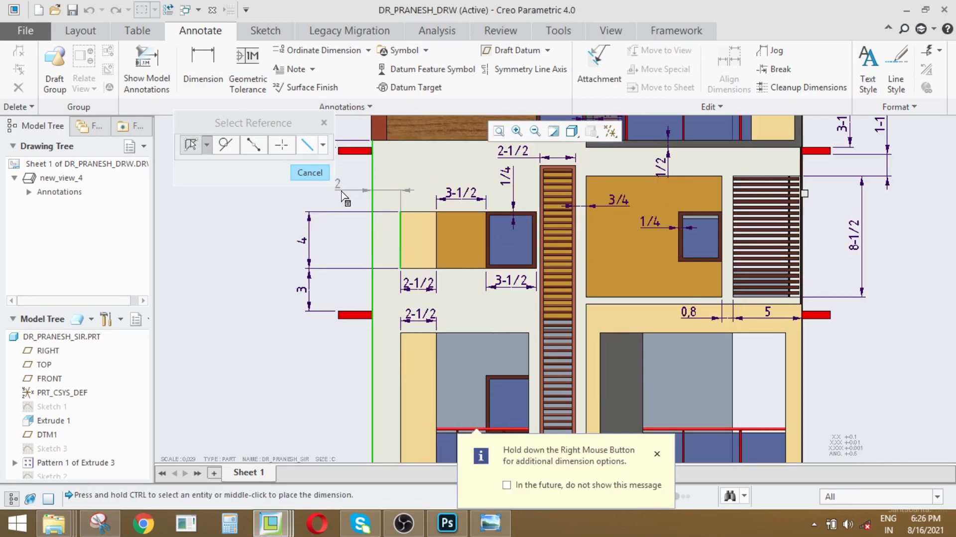
middle_click(339, 194)
middle_click(305, 176)
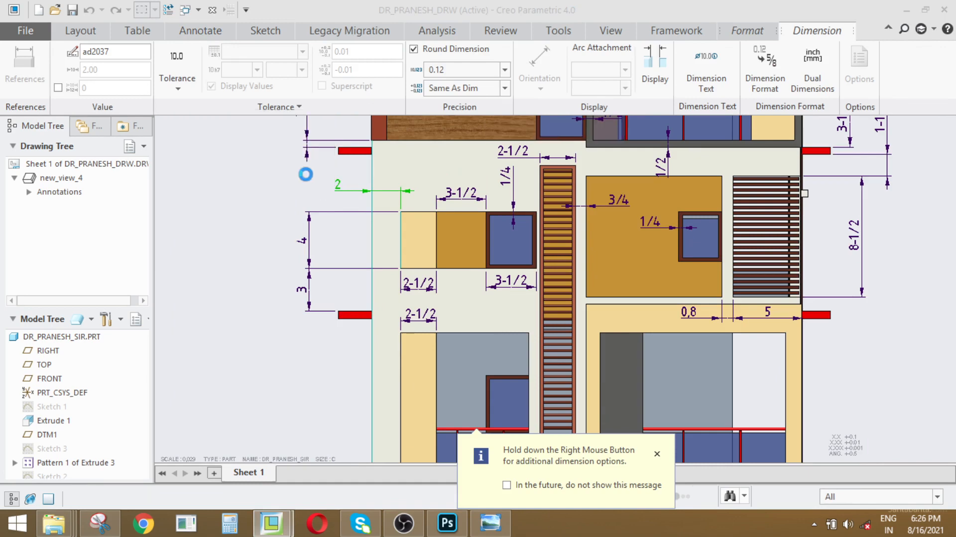
- Flip the arrows of the dimension between the building's left edge and the upper cream panel
left_click(337, 183)
right_click_drag(338, 183, 364, 239)
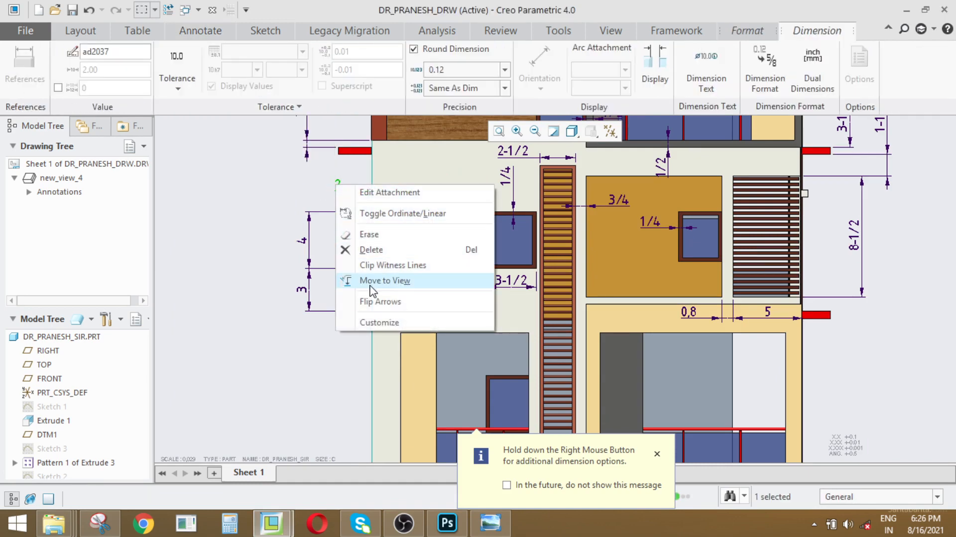
left_click(384, 304)
left_click(276, 349)
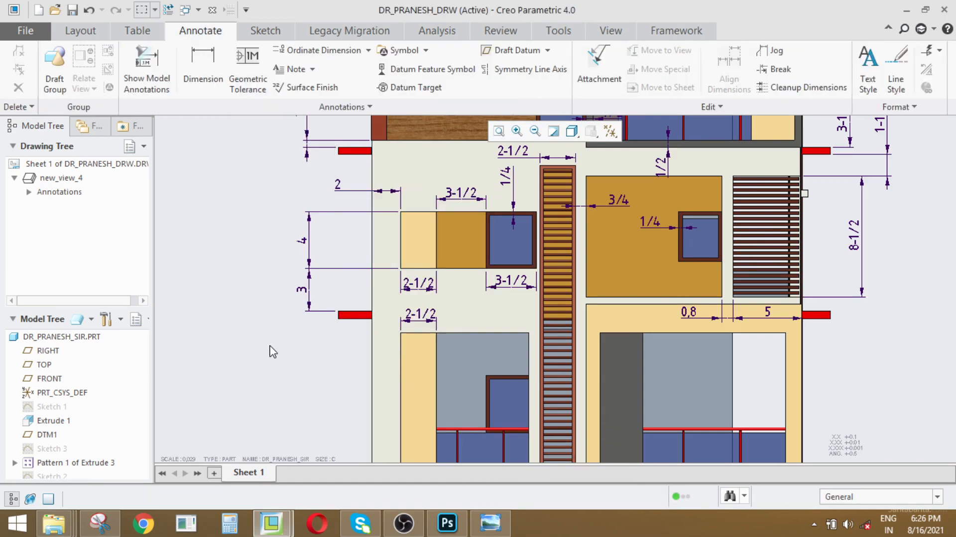
- Dimension the vertical gap between the red slab marker's top and the upper left balcony opening's lower edge, outside the wall
scroll(297, 290, "up", 3)
scroll(373, 237, "down", 3)
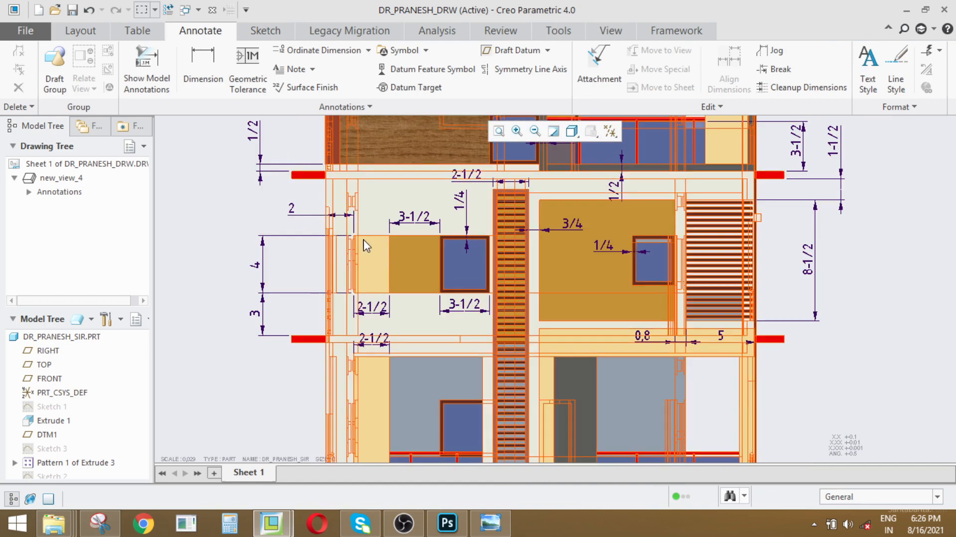
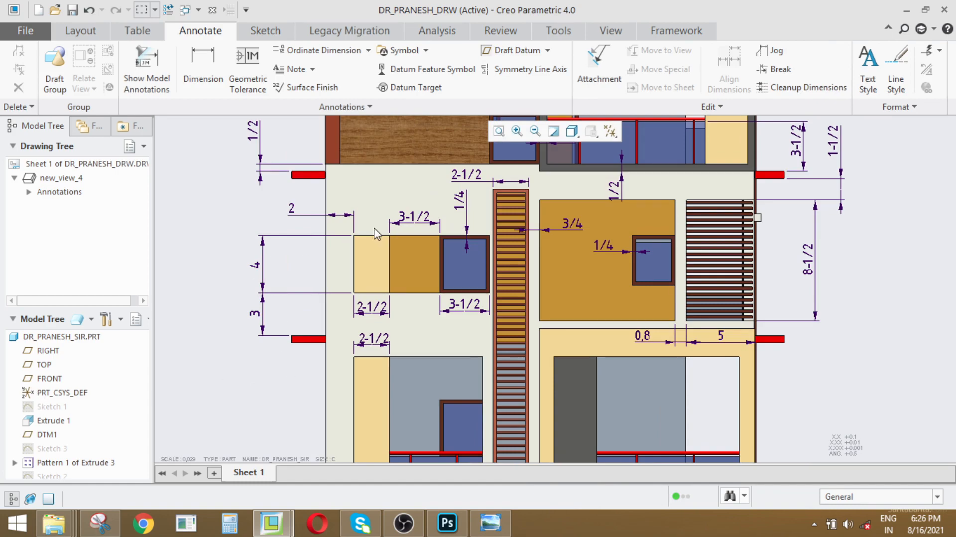
scroll(366, 327, "up", 2)
scroll(357, 347, "down", 3)
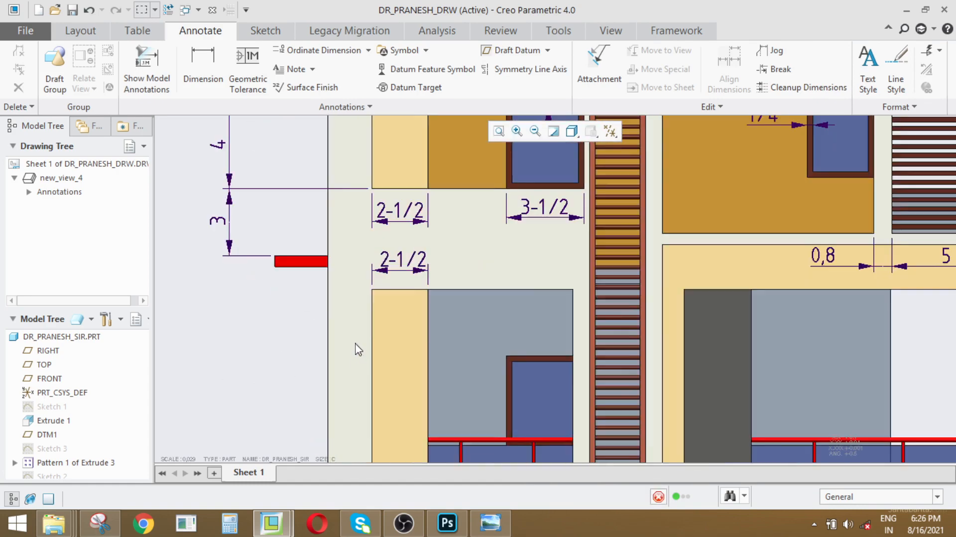
scroll(368, 283, "up", 3)
scroll(372, 374, "down", 3)
scroll(372, 373, "down", 2)
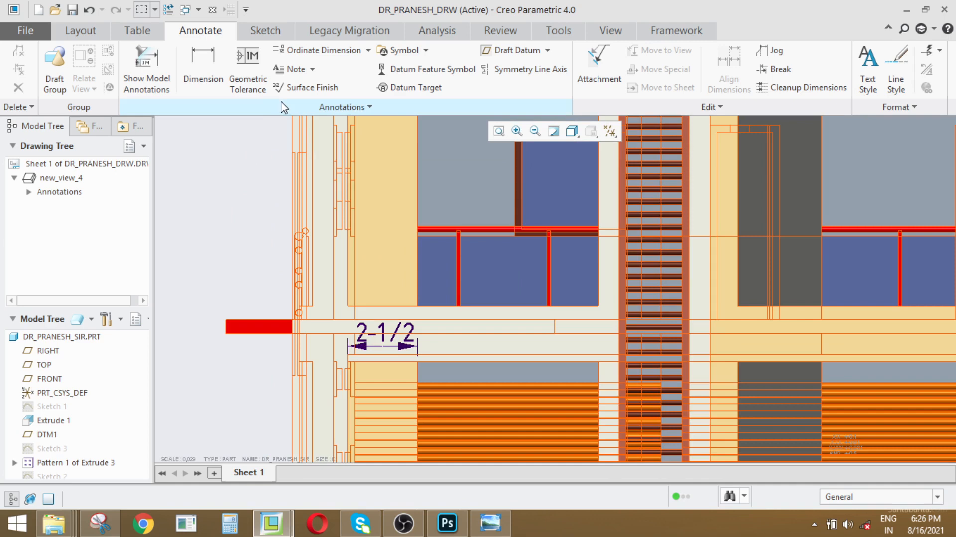
left_click(203, 70)
left_click(267, 319)
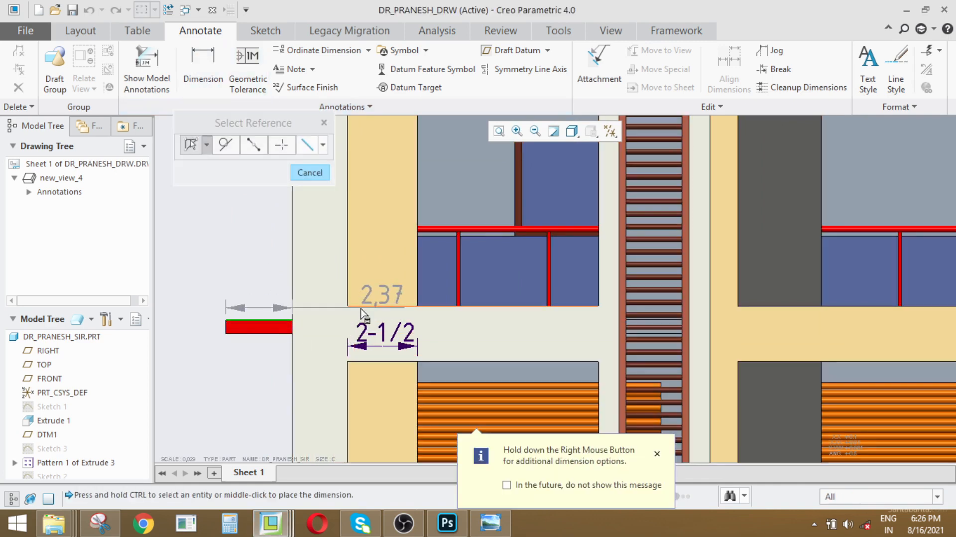
left_click(362, 306, "ctrl")
middle_click(229, 238)
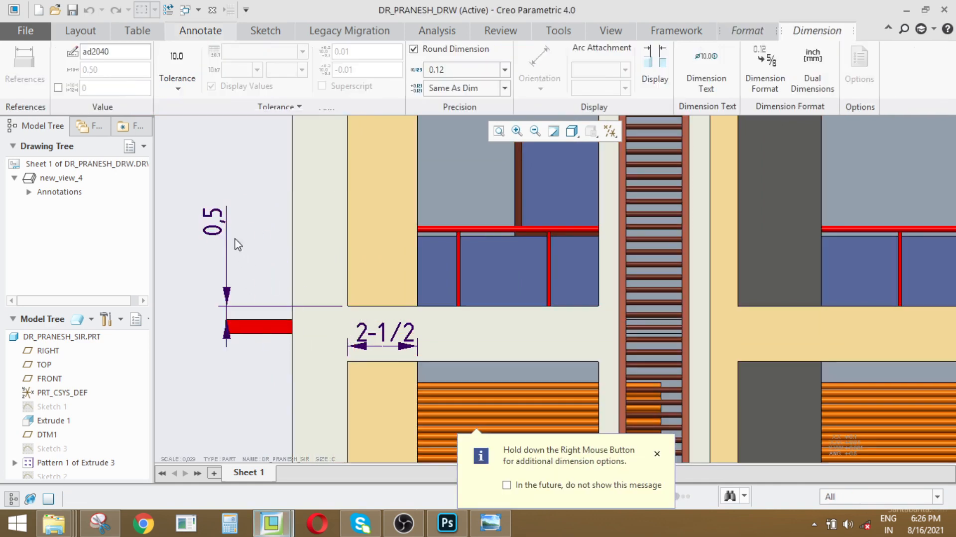
- Shift the slab-to-opening gap dimension slightly outward from the building and switch it to fractional format
left_click(211, 223)
left_click_drag(210, 223, 201, 228)
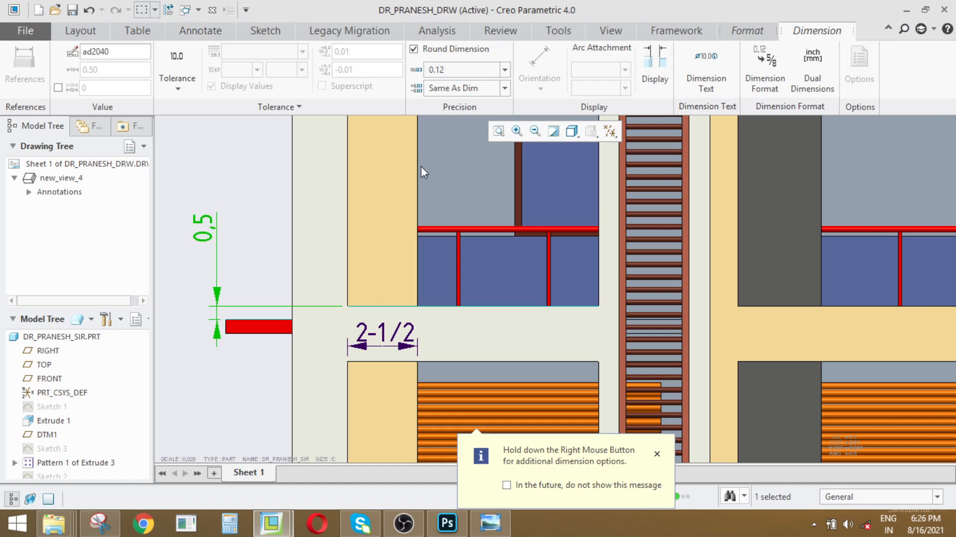
left_click(764, 67)
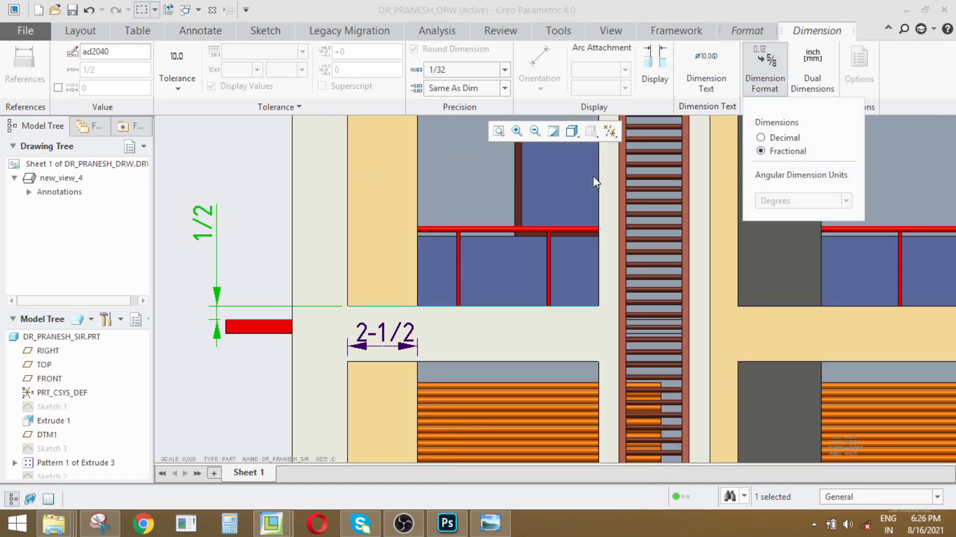
left_click(253, 205)
- Dimension the gap between the upper left balcony opening and the louvered column, placing the text inside the opening
scroll(276, 228, "up", 2)
scroll(301, 330, "down", 1)
scroll(300, 328, "up", 2)
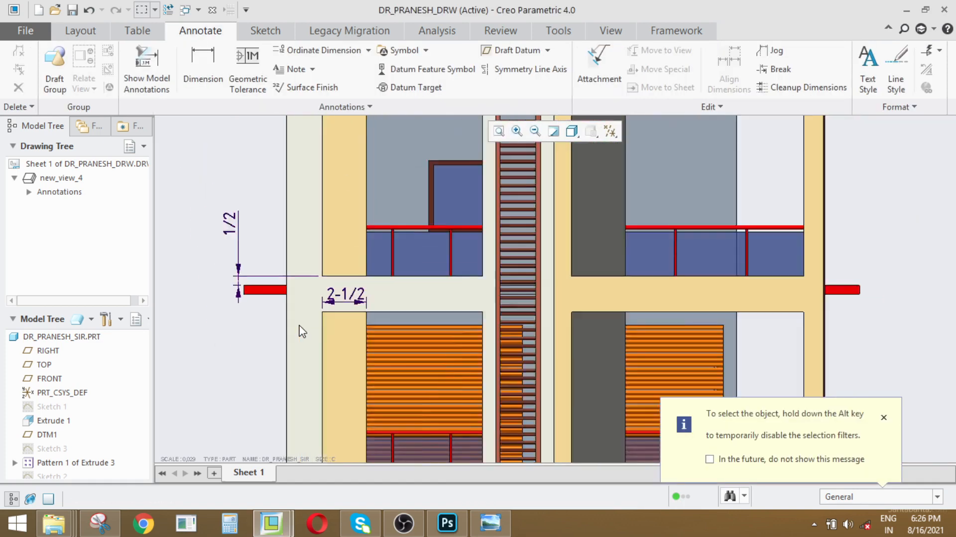
scroll(386, 339, "up", 3)
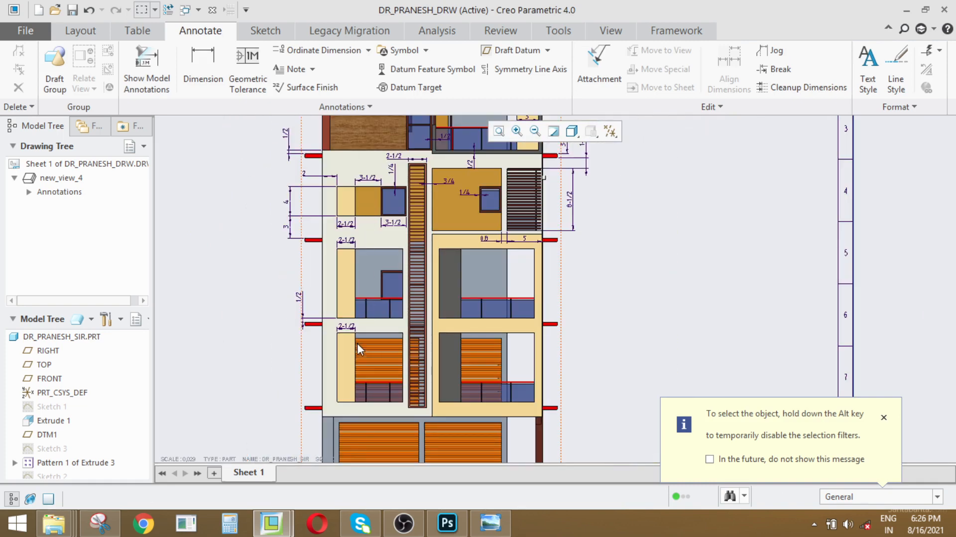
scroll(356, 342, "down", 1)
scroll(426, 279, "down", 2)
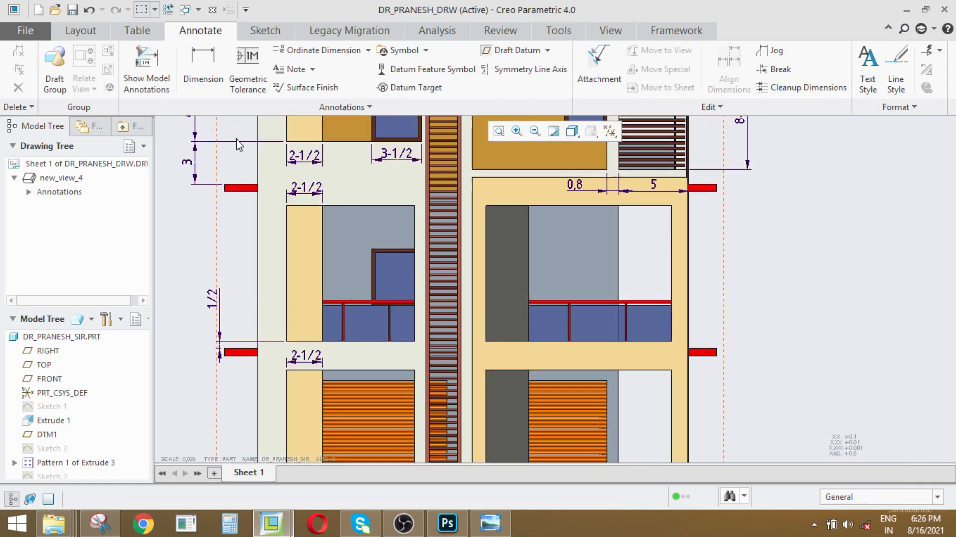
left_click(203, 64)
left_click(415, 241)
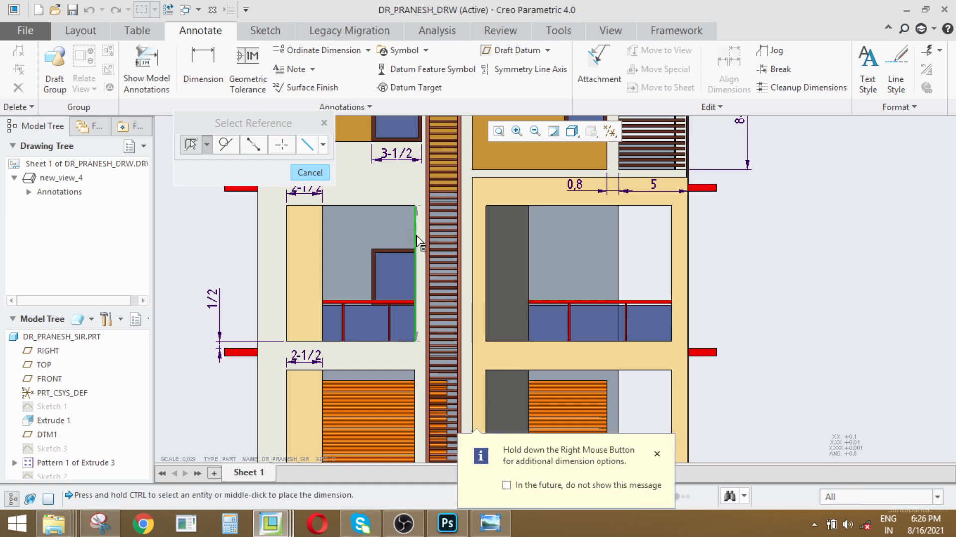
scroll(418, 240, "down", 3)
middle_click(365, 231)
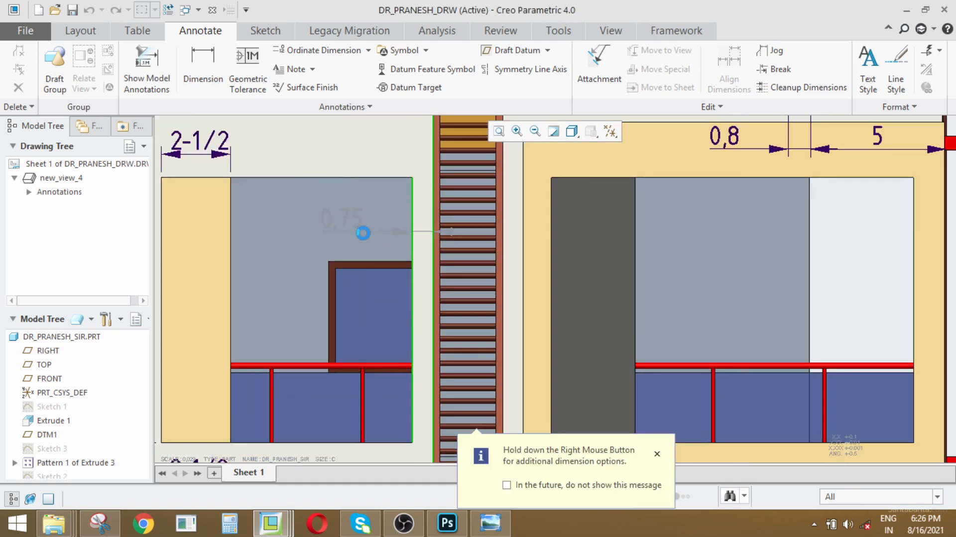
left_click(301, 167)
- Switch the gap dimension between the left balcony opening and the louvered column to fractional format
left_click(330, 216)
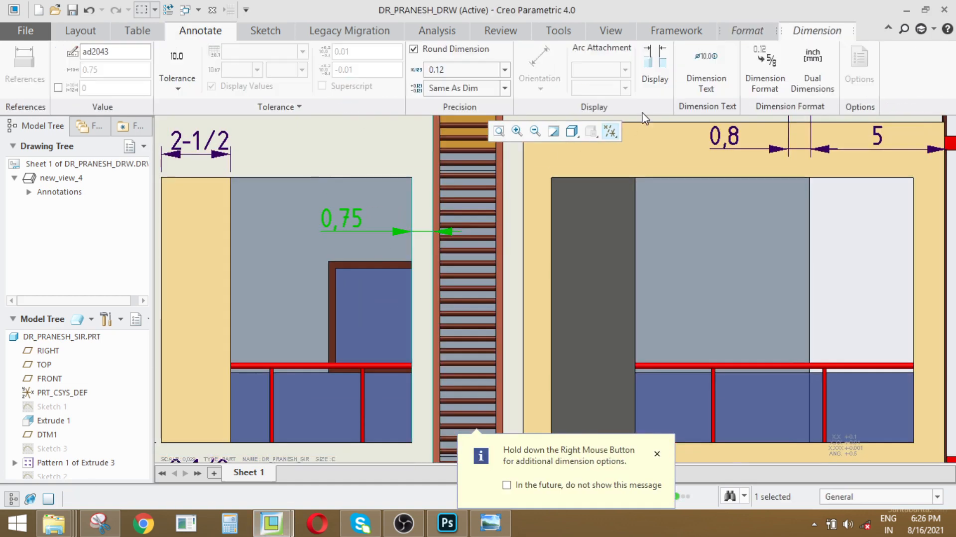
left_click(765, 75)
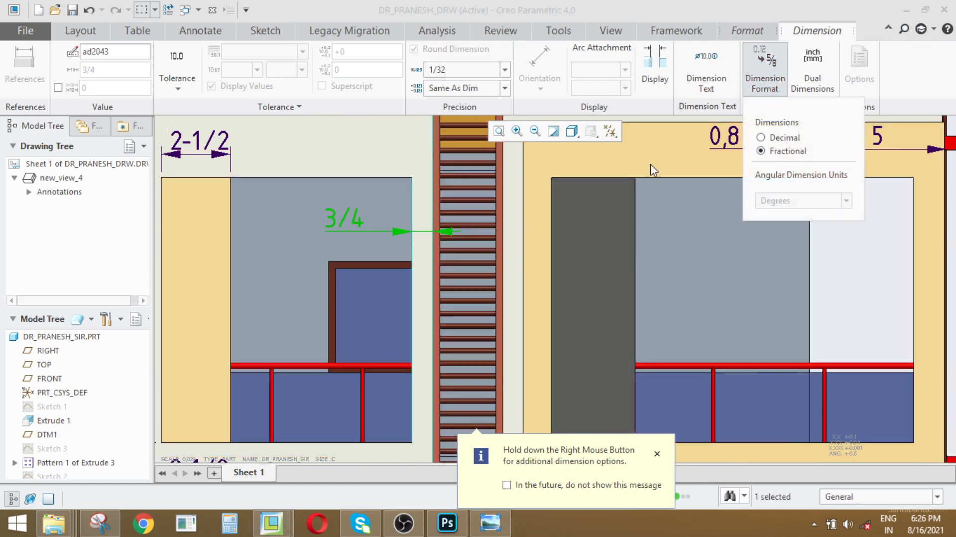
left_click(329, 277)
- Dimension the gap between the louvered column and the right balcony's cream frame, placing the text over the opening
scroll(344, 271, "up", 4)
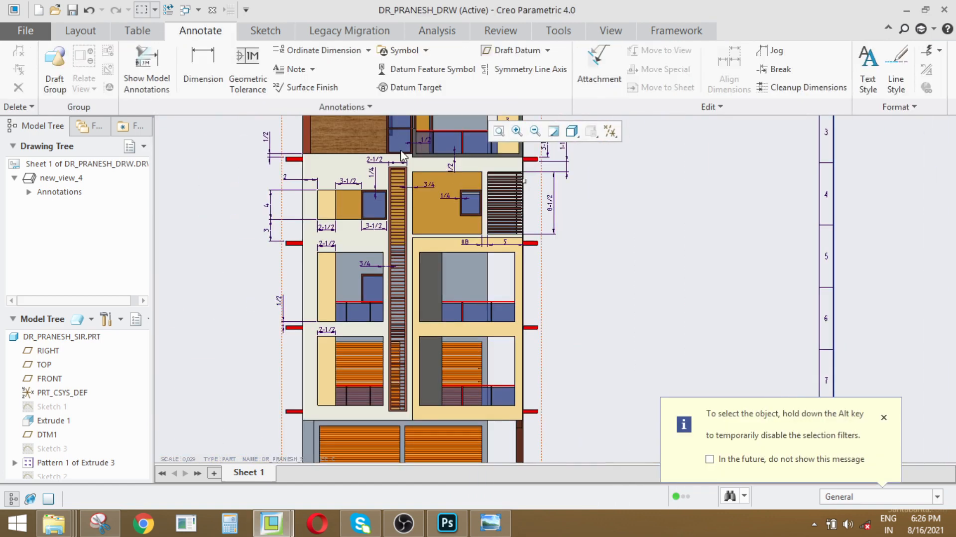
scroll(401, 291, "down", 3)
left_click(231, 65)
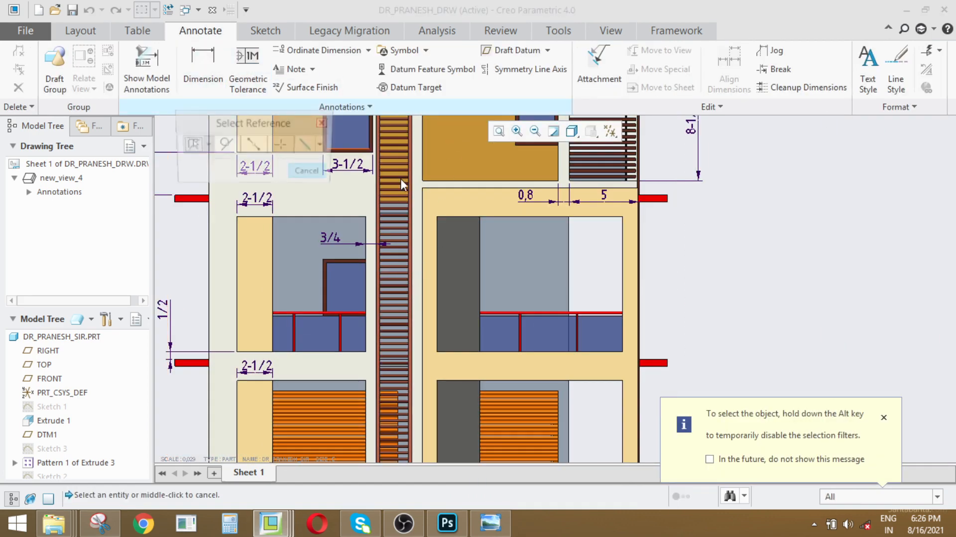
scroll(413, 203, "down", 4)
left_click(412, 282)
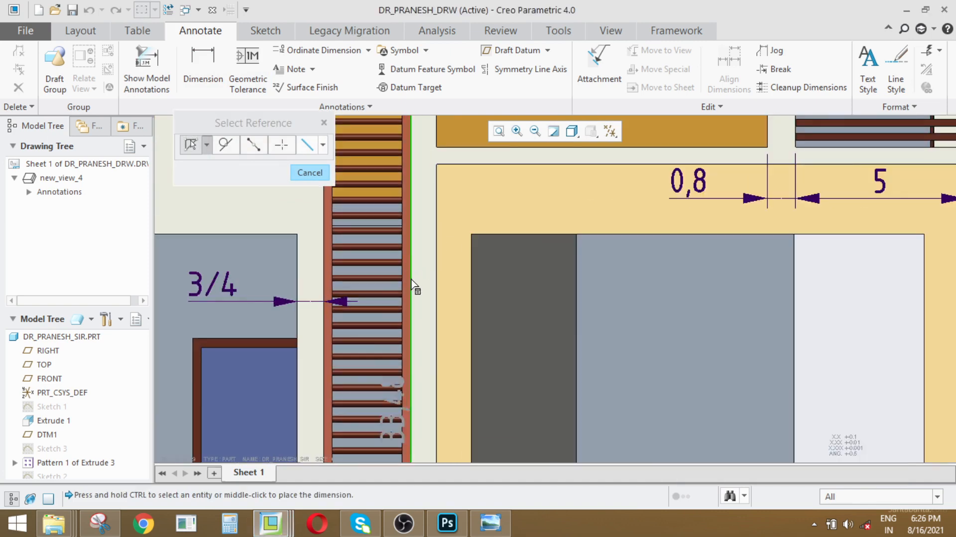
left_click(437, 297, "ctrl")
middle_click(550, 324)
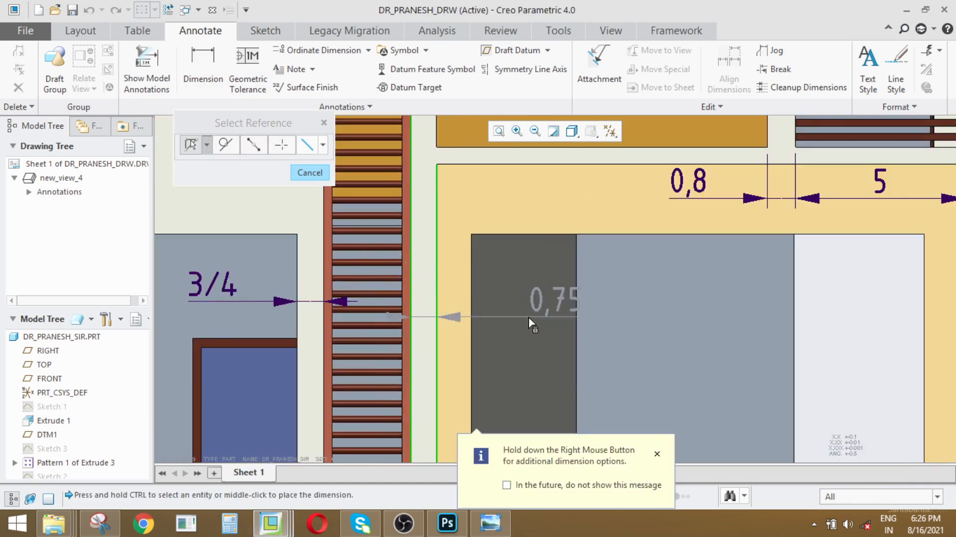
- Dimension the width of the cream frame's left side at the upper right balcony, placing the text over the dark grey column
scroll(396, 312, "up", 5)
scroll(396, 313, "up", 1)
scroll(405, 214, "down", 3)
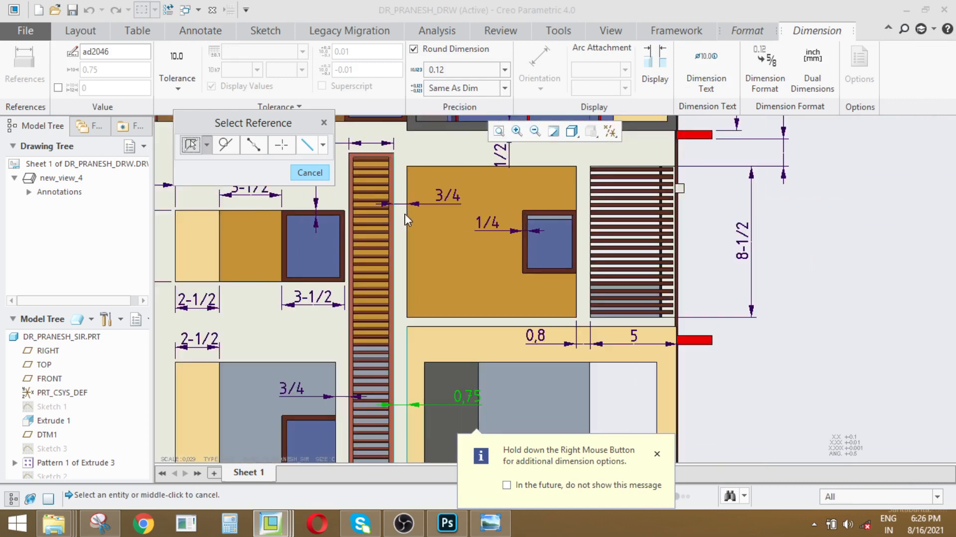
scroll(405, 214, "up", 3)
scroll(407, 307, "down", 4)
left_click(403, 365)
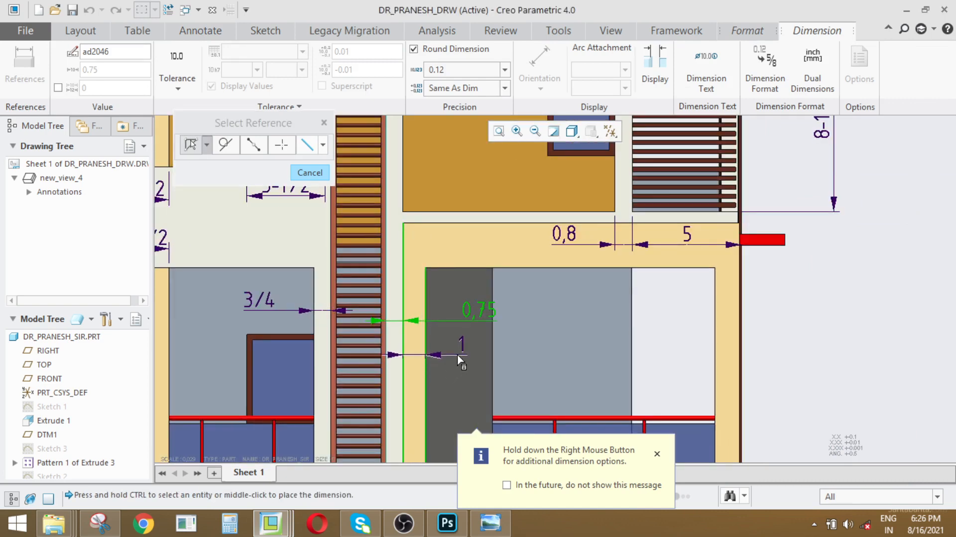
middle_click(457, 354)
- Dimension the dark grey column's width in the upper right balcony opening and flip its arrows to point from inside
scroll(438, 380, "down", 1)
left_click(424, 372)
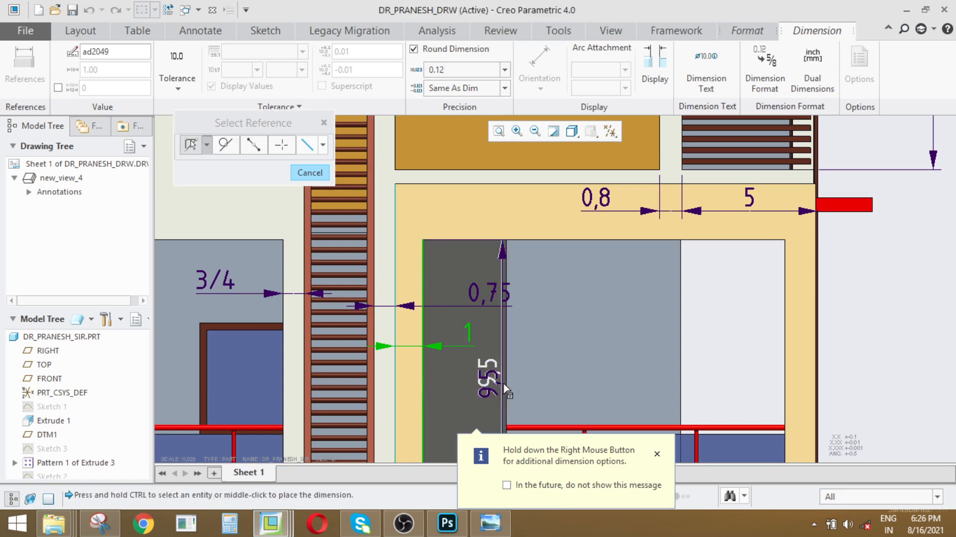
middle_click(554, 393)
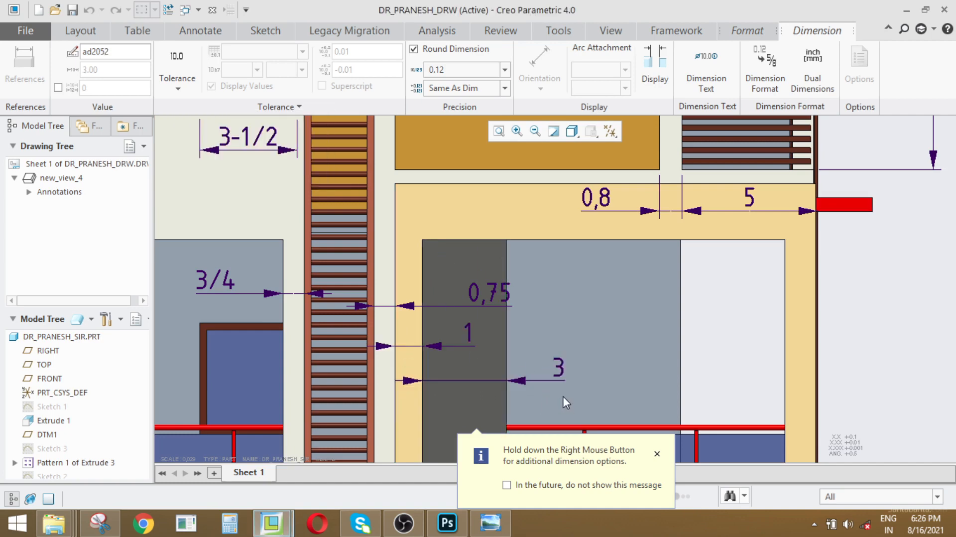
left_click(557, 375)
right_click(557, 375)
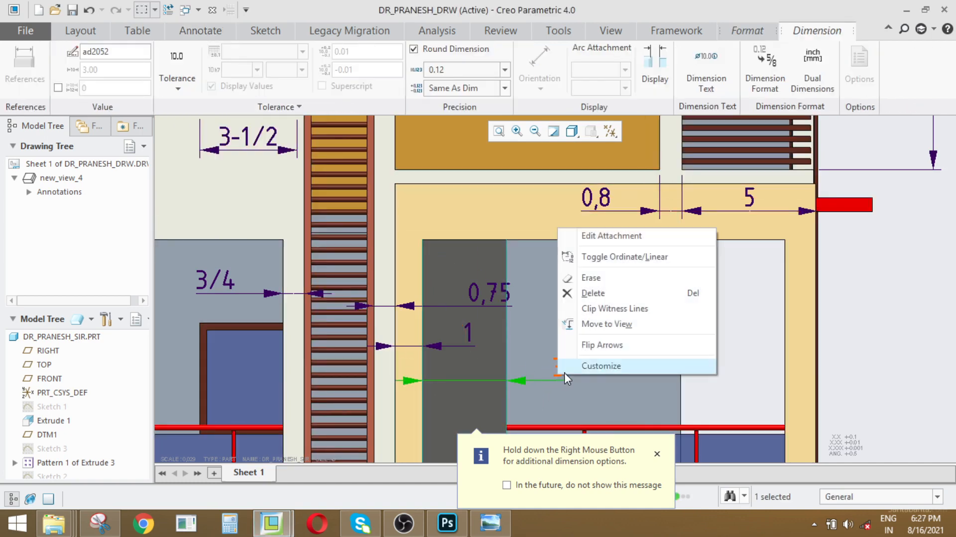
left_click(602, 344)
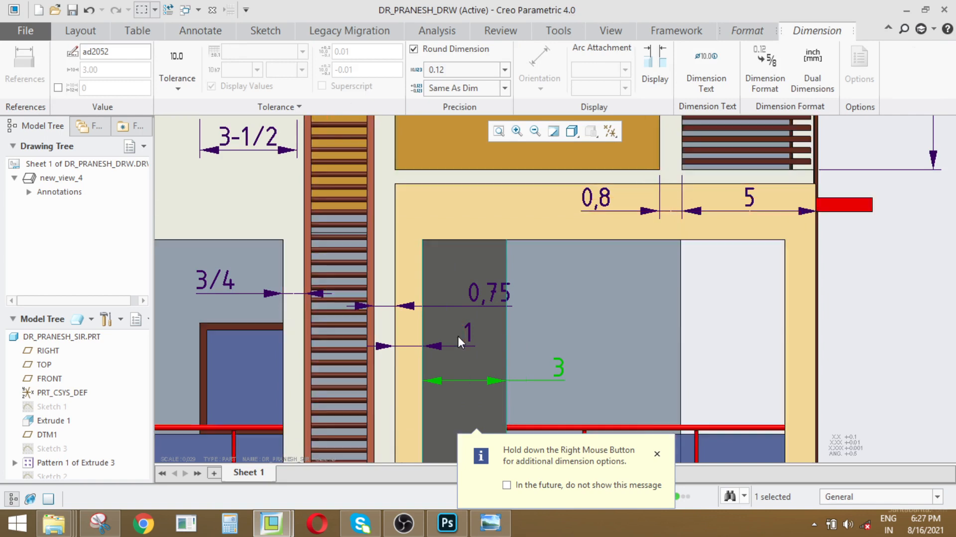
- Move the louver-to-frame gap dimension's text beyond the dark grey column and switch the dimension to fractional format
left_click(500, 291)
left_click_drag(500, 291, 532, 279)
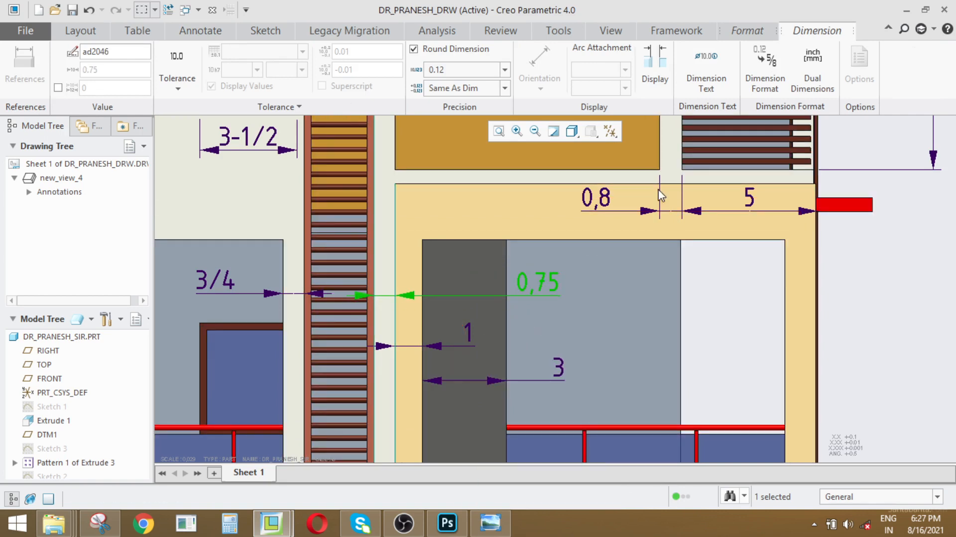
left_click(764, 75)
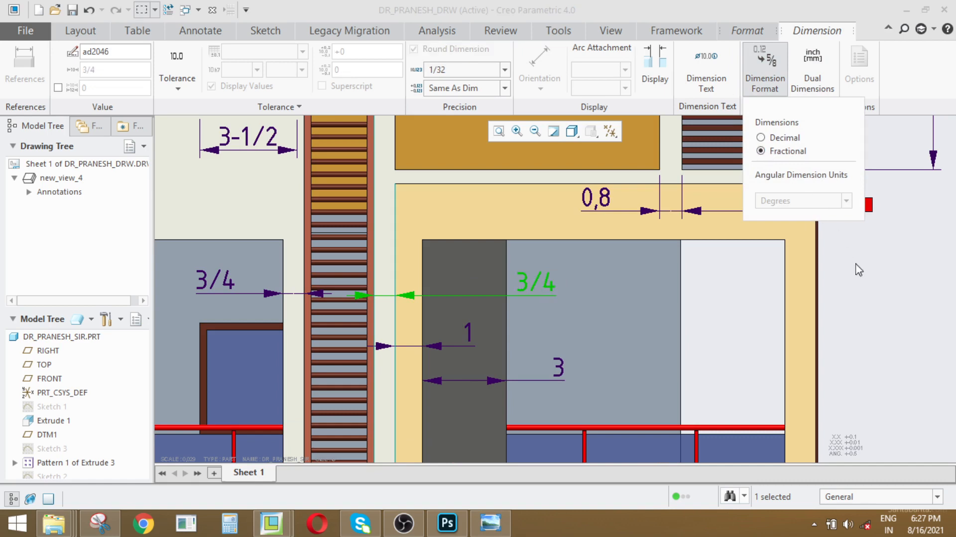
left_click(846, 279)
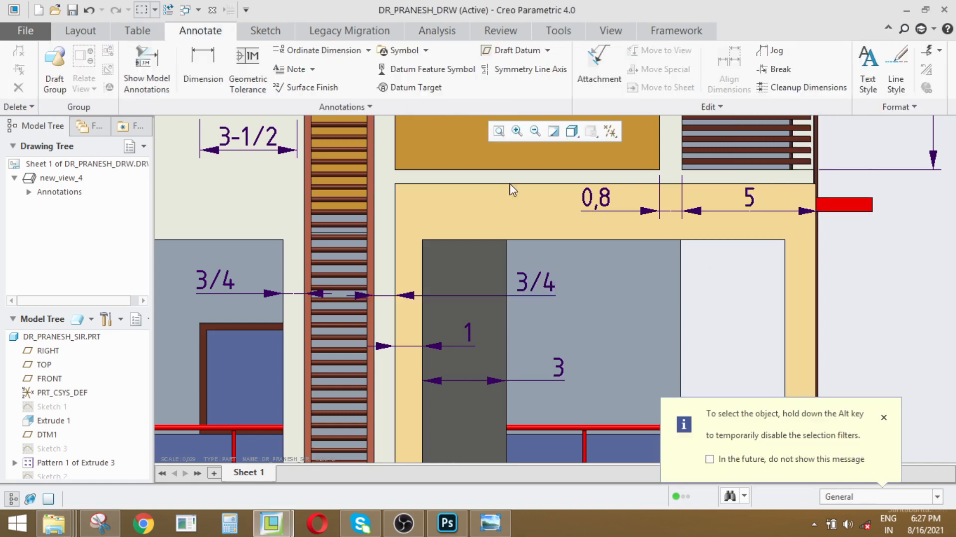
- Dimension the width of the cream frame's right side at the upper right balcony, placing the text outside the building
scroll(515, 226, "down", 6)
scroll(557, 279, "up", 2)
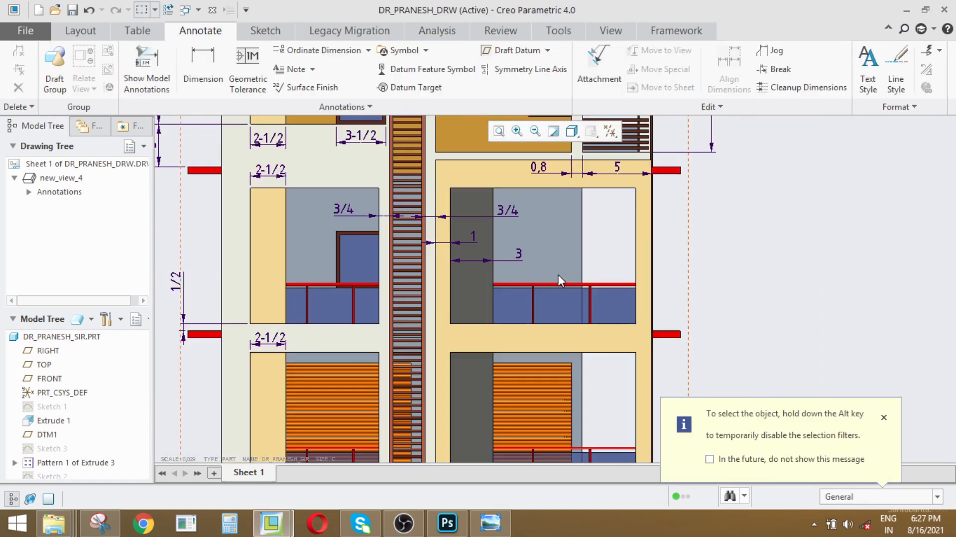
scroll(457, 286, "down", 3)
scroll(488, 282, "up", 3)
scroll(454, 294, "down", 2)
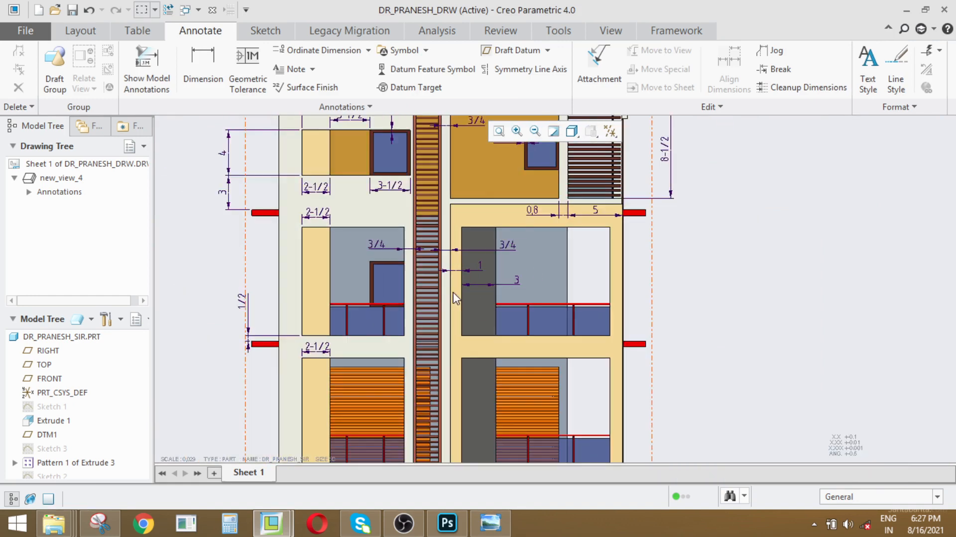
scroll(533, 233, "up", 2)
scroll(666, 249, "up", 1)
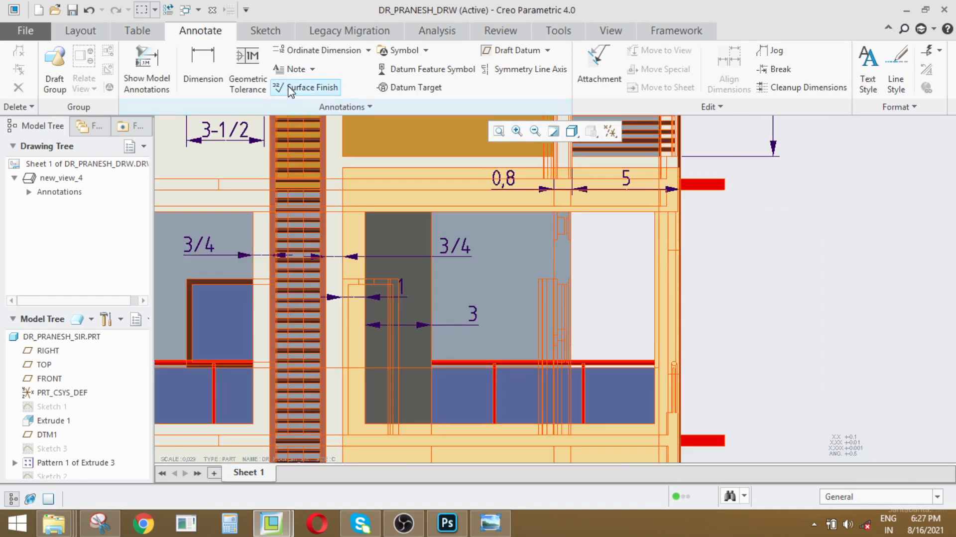
left_click(211, 72)
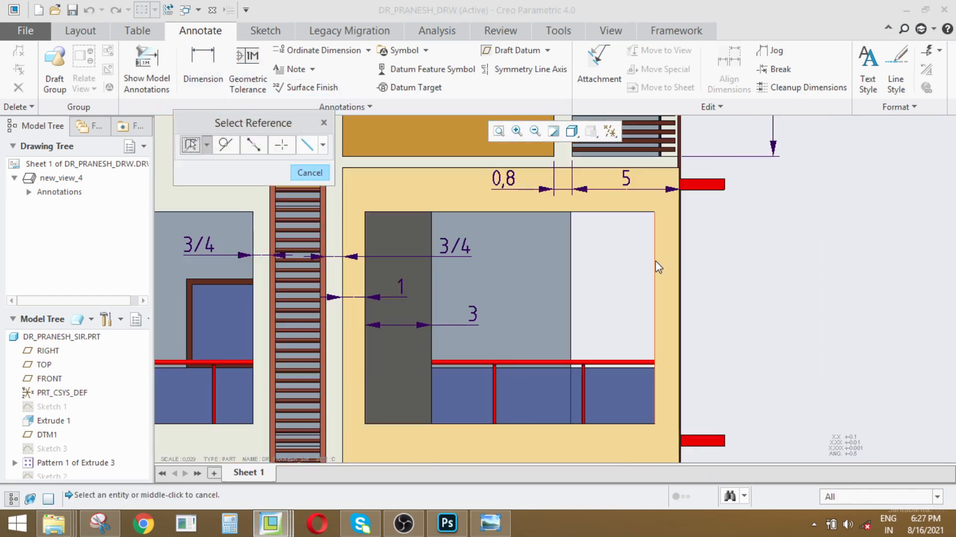
left_click(678, 249)
scroll(681, 209, "up", 4)
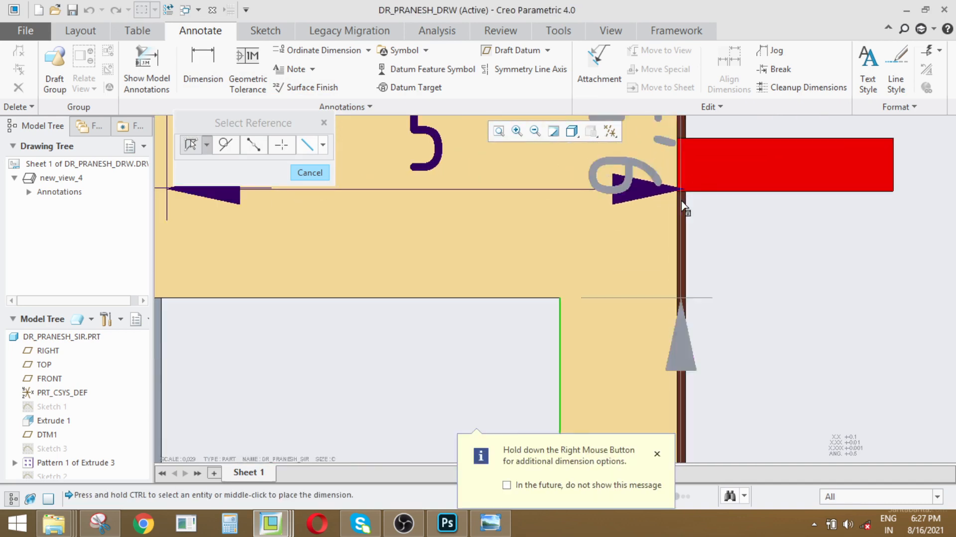
scroll(682, 219, "down", 4)
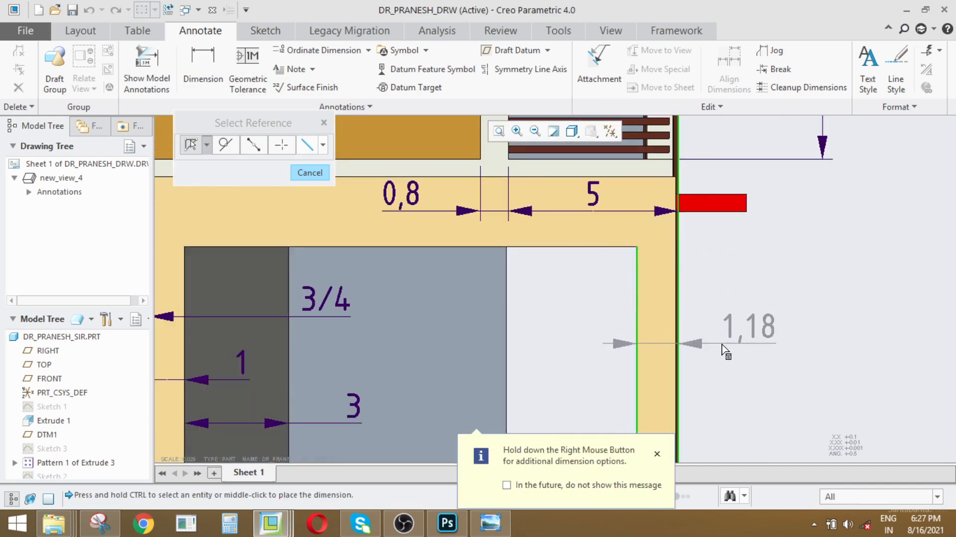
middle_click(726, 351)
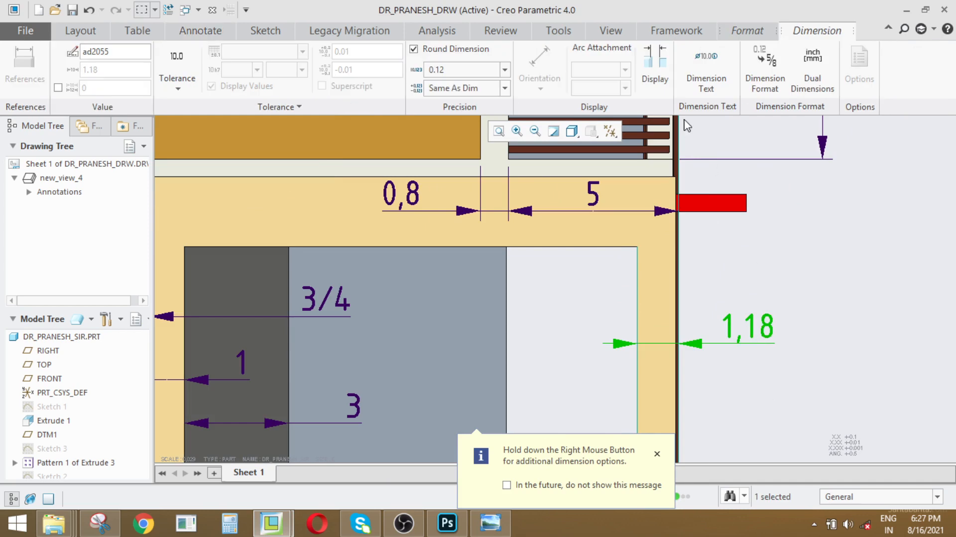
- Round the new right-side frame dimension to zero decimal places
left_click(482, 70)
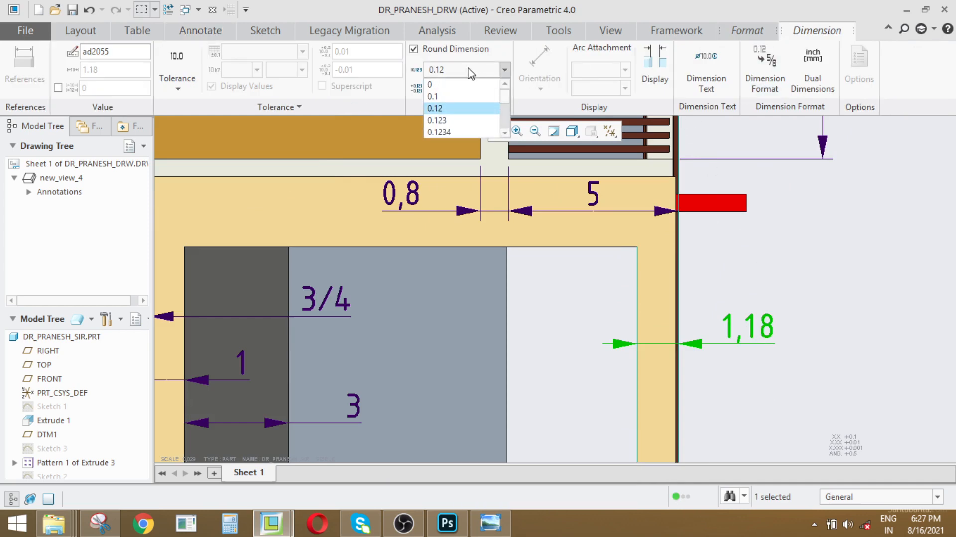
left_click(444, 86)
left_click(655, 300)
scroll(444, 246, "up", 5)
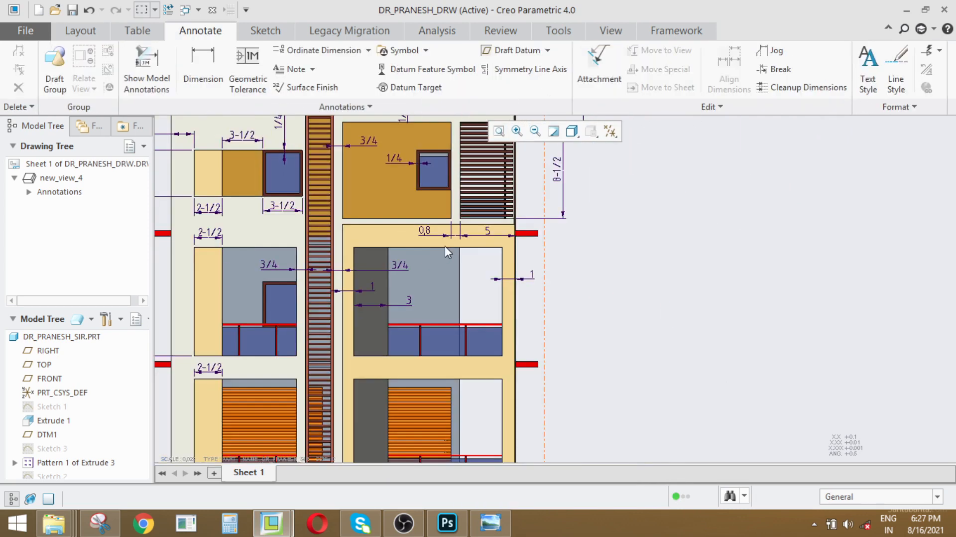
scroll(541, 323, "up", 2)
scroll(542, 326, "down", 4)
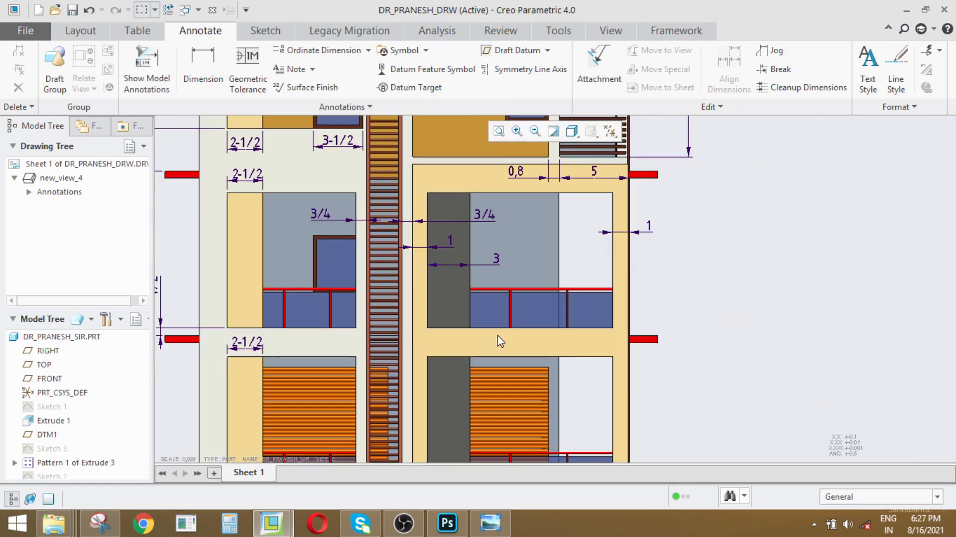
left_click(203, 64)
scroll(545, 180, "up", 3)
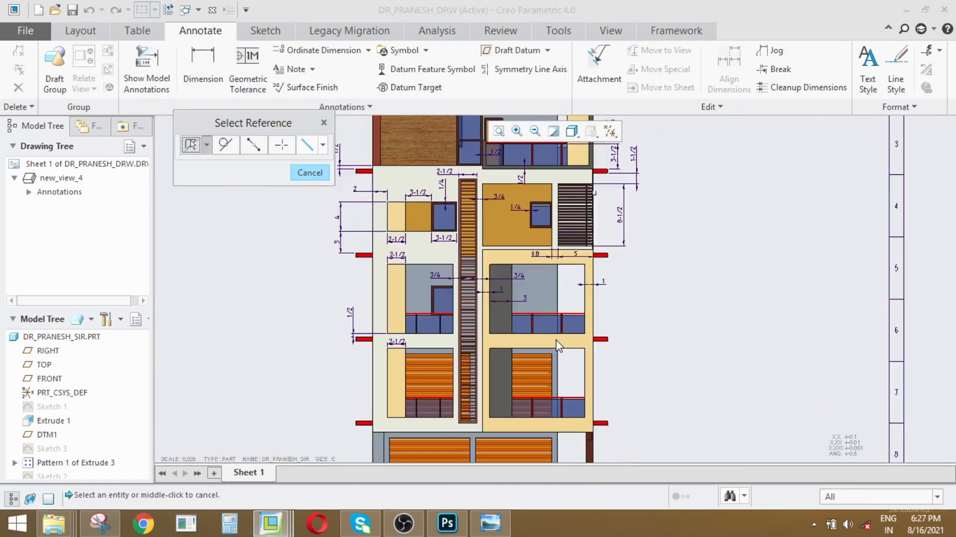
scroll(545, 180, "down", 1)
scroll(545, 181, "up", 3)
scroll(543, 179, "down", 2)
scroll(488, 178, "up", 3)
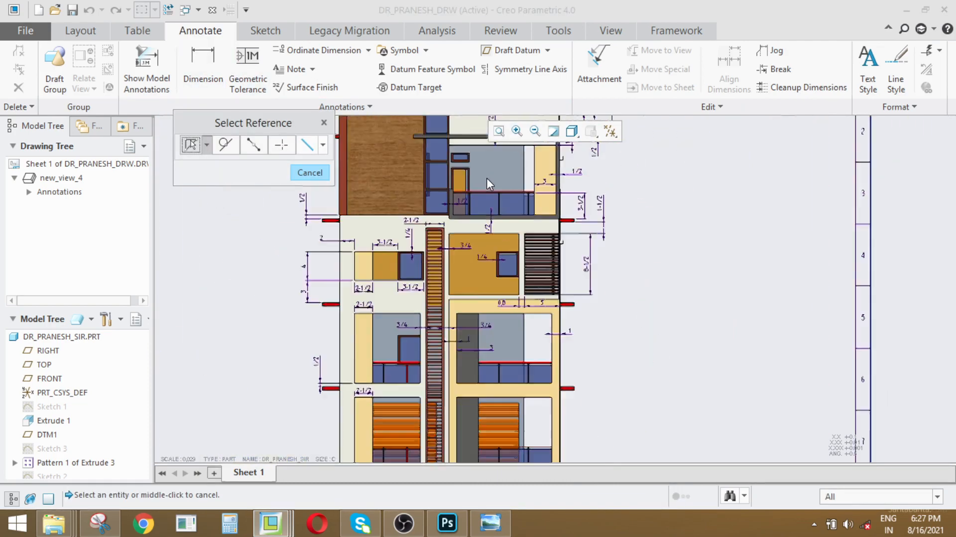
scroll(521, 347, "down", 3)
scroll(520, 324, "up", 2)
scroll(528, 293, "down", 1)
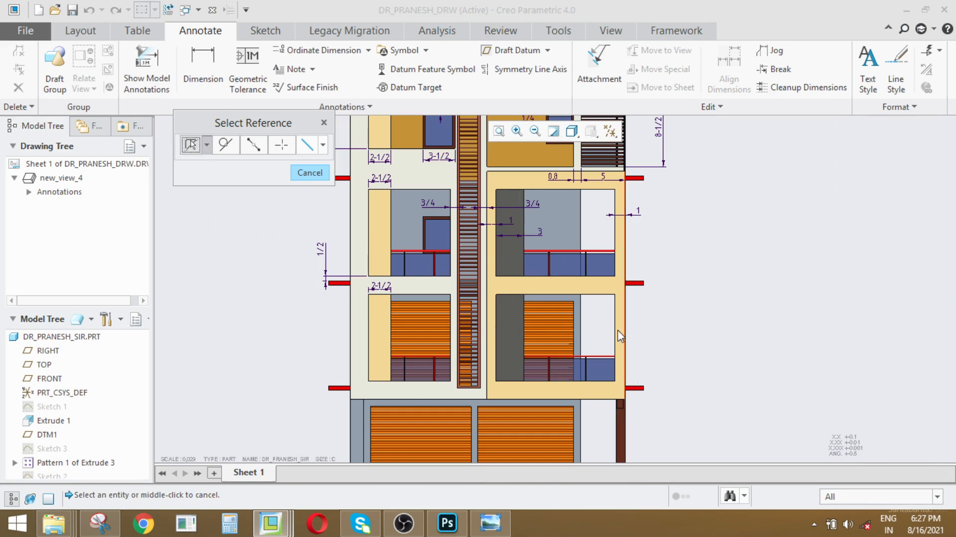
scroll(617, 331, "up", 2)
scroll(603, 347, "down", 4)
scroll(600, 349, "up", 3)
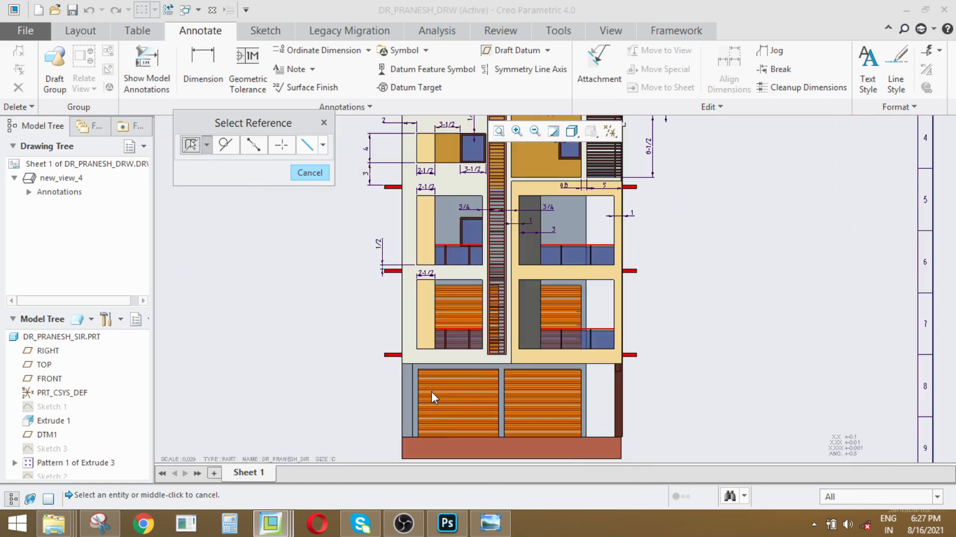
scroll(421, 397, "up", 2)
left_click(314, 173)
- Dimension the upper grey slab's overhang from its left end to the glazed column's edge, placing the text over the wood panel
scroll(386, 413, "down", 2)
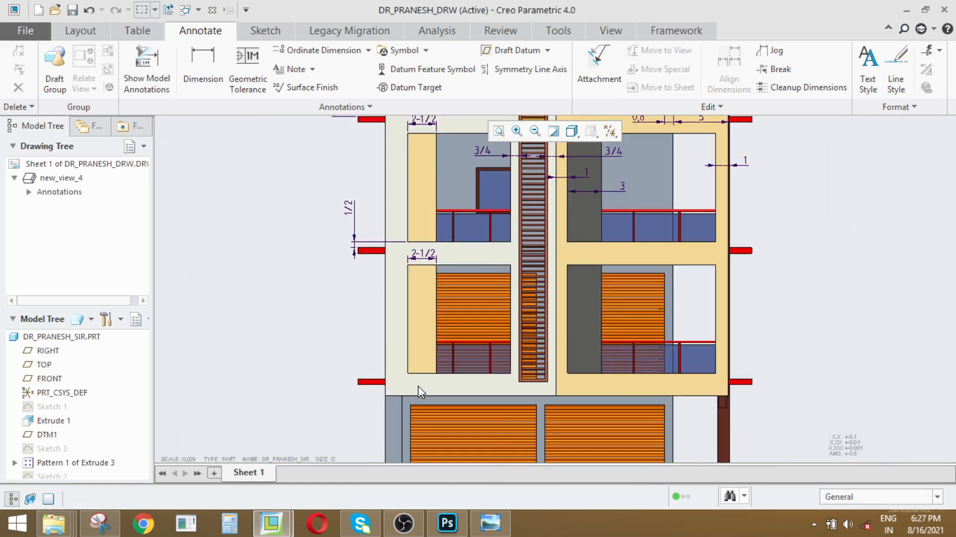
scroll(382, 414, "up", 3)
scroll(390, 205, "down", 2)
scroll(384, 236, "up", 2)
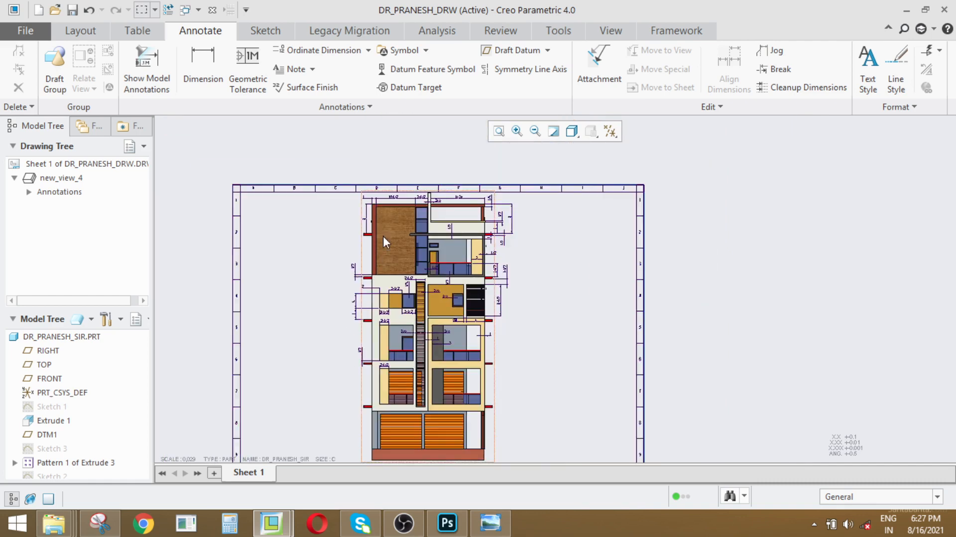
scroll(434, 193, "down", 4)
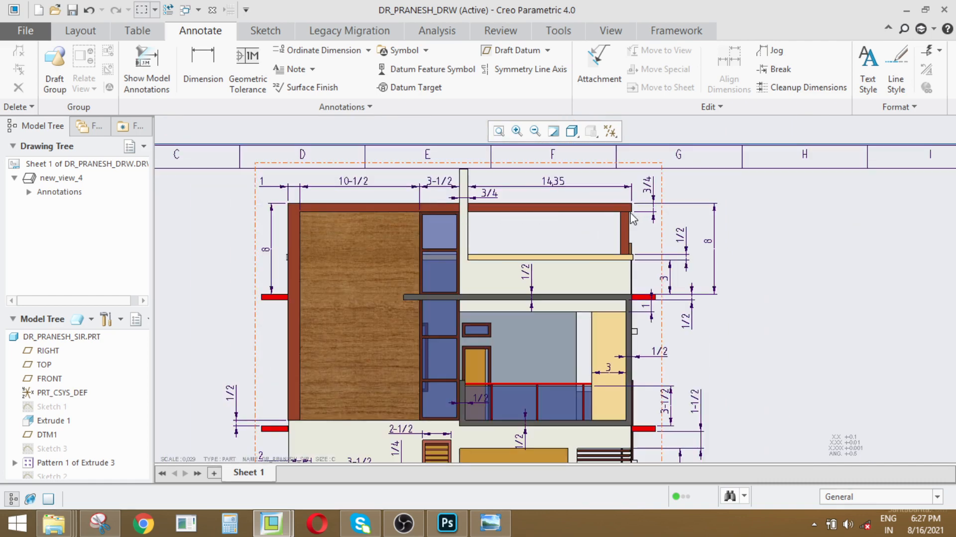
scroll(490, 234, "up", 1)
scroll(436, 286, "down", 1)
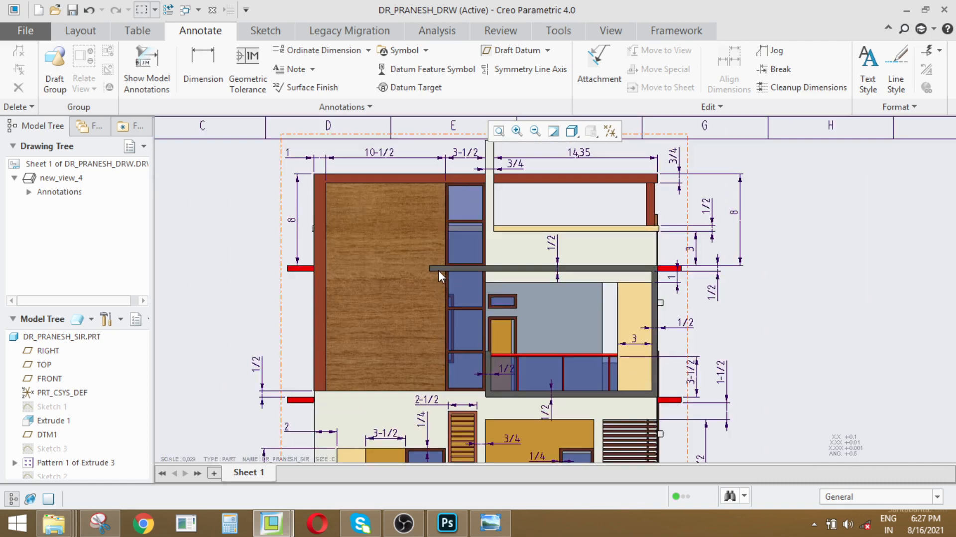
left_click(203, 65)
scroll(504, 287, "down", 2)
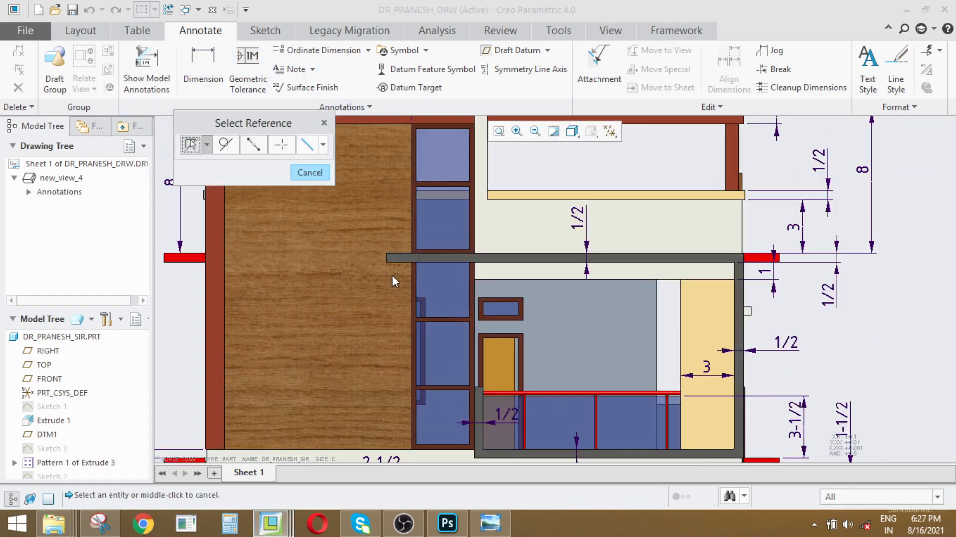
scroll(386, 271, "down", 2)
left_click(392, 246)
scroll(400, 273, "up", 3)
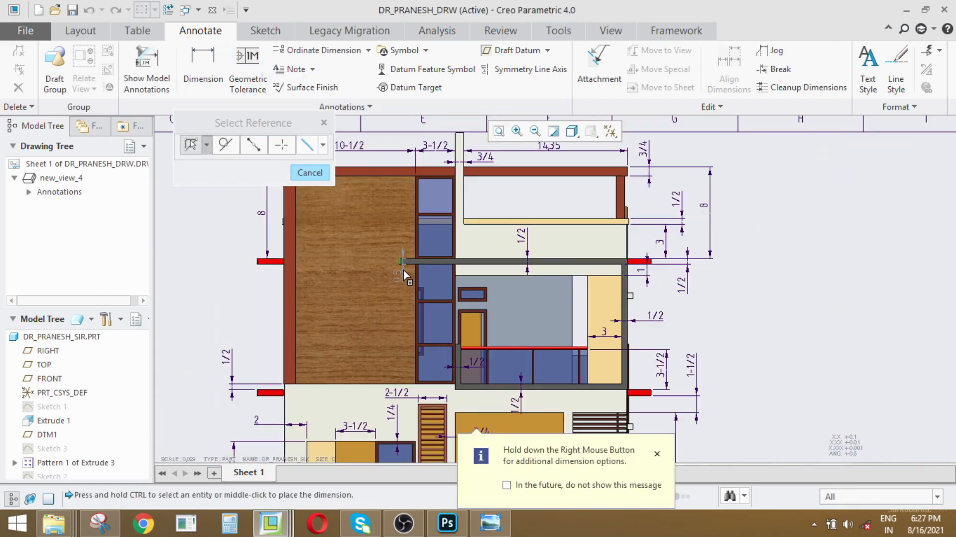
scroll(436, 272, "down", 2)
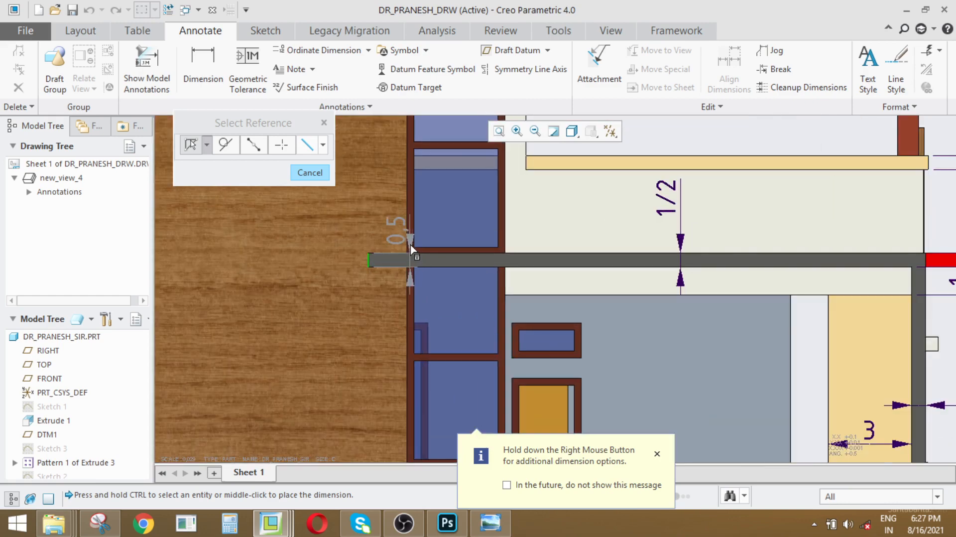
scroll(404, 292, "up", 2)
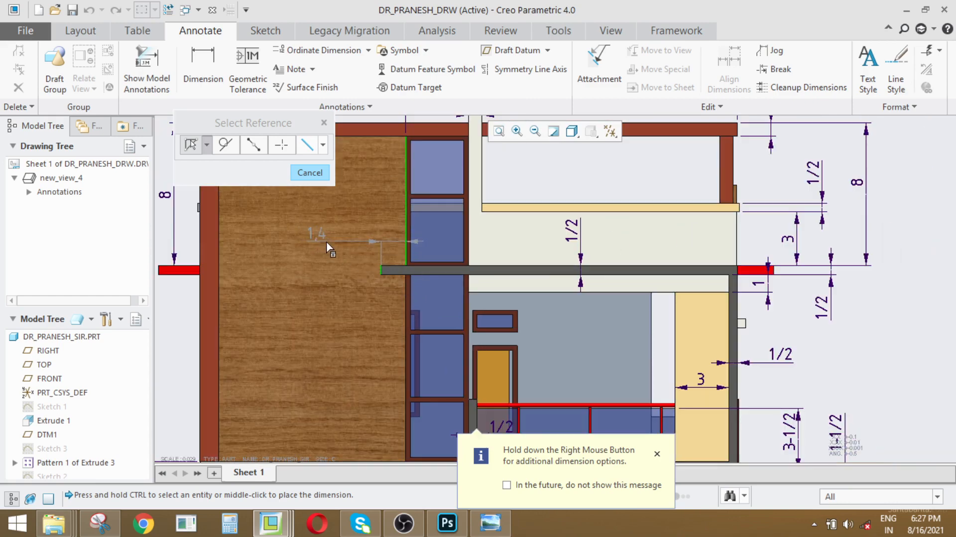
middle_click(338, 246)
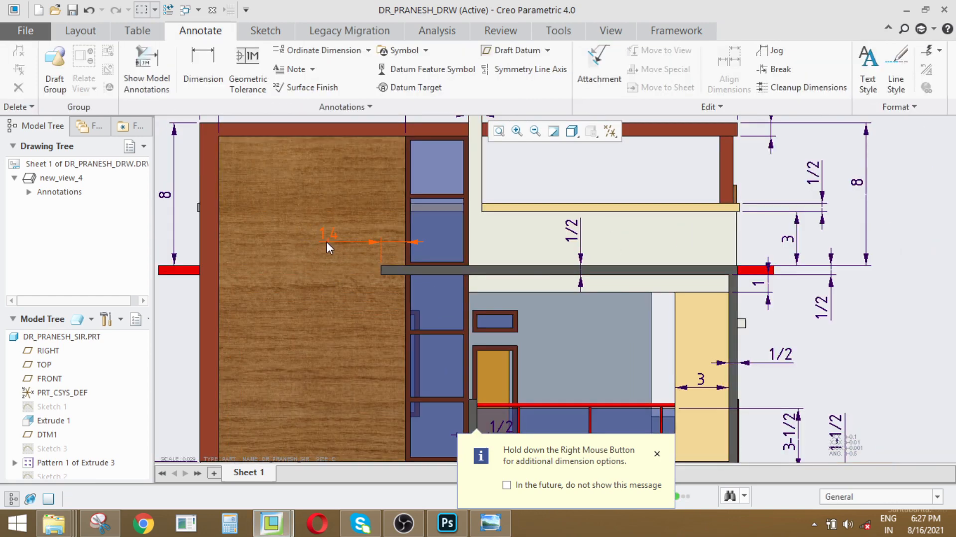
left_click(322, 238)
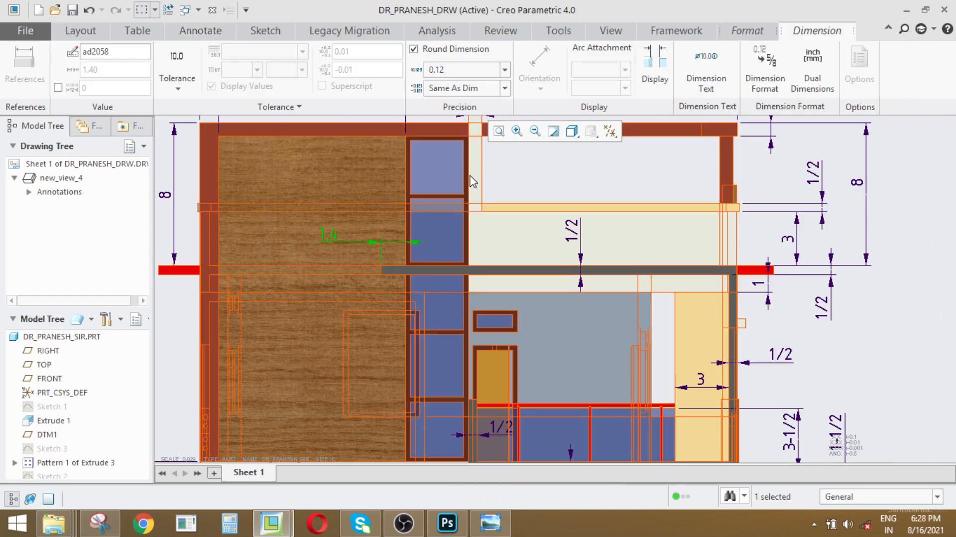
left_click(297, 289)
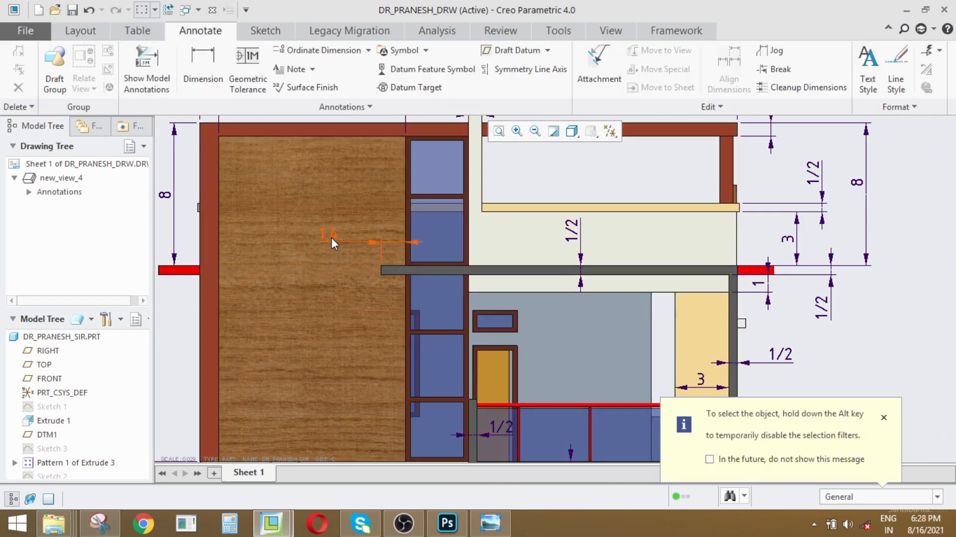
scroll(328, 239, "down", 3)
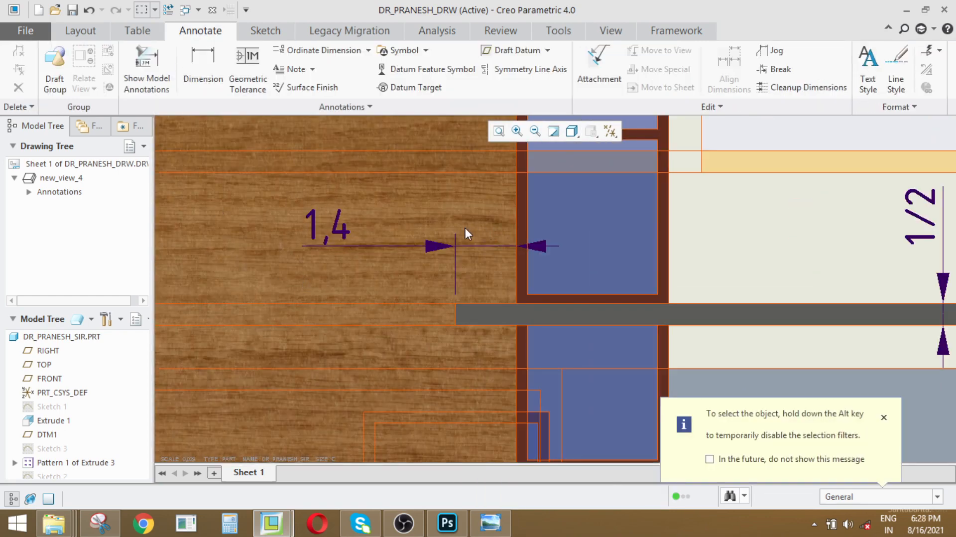
scroll(431, 236, "up", 4)
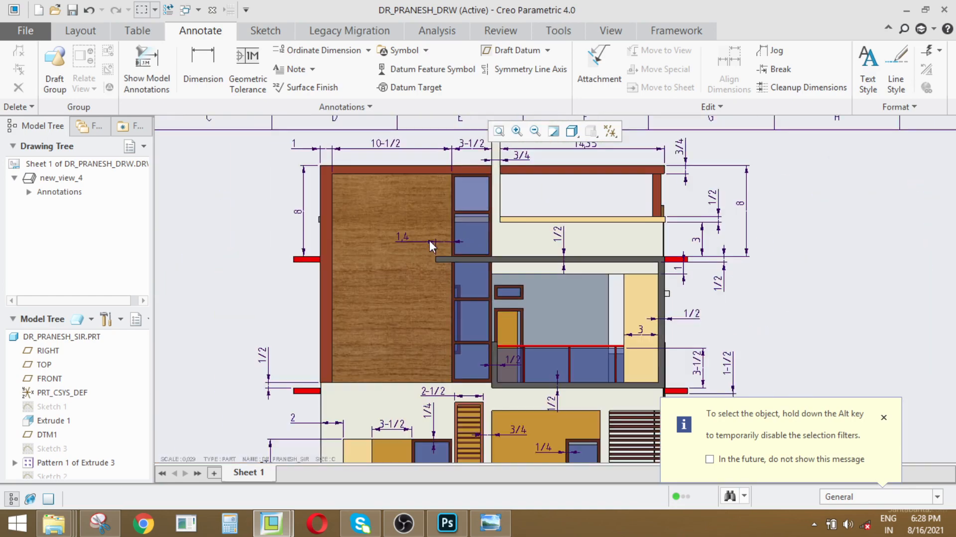
scroll(418, 246, "down", 2)
scroll(390, 226, "up", 2)
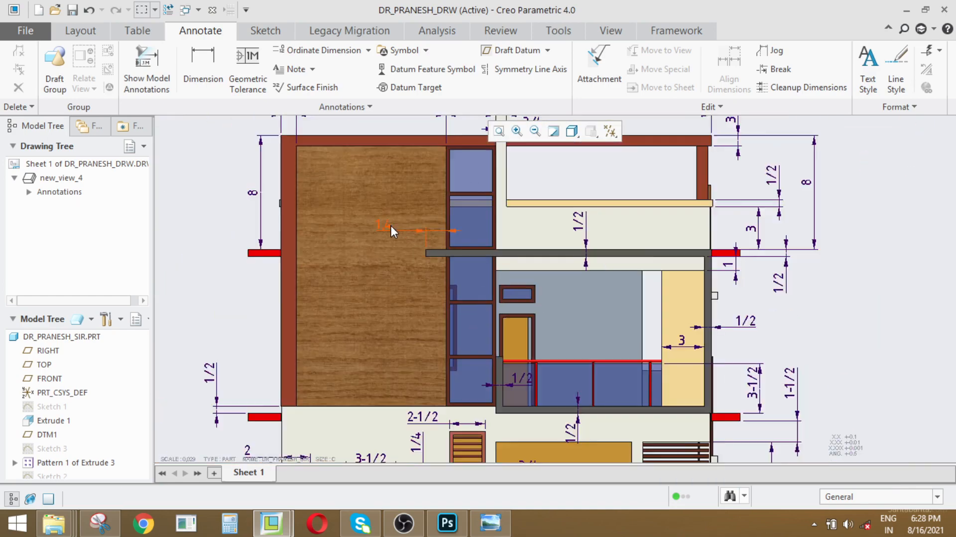
- Dimension the height of the short grey wall beside the top balcony railing from the slab's upper edge, placing the text above the railing
scroll(411, 237, "down", 2)
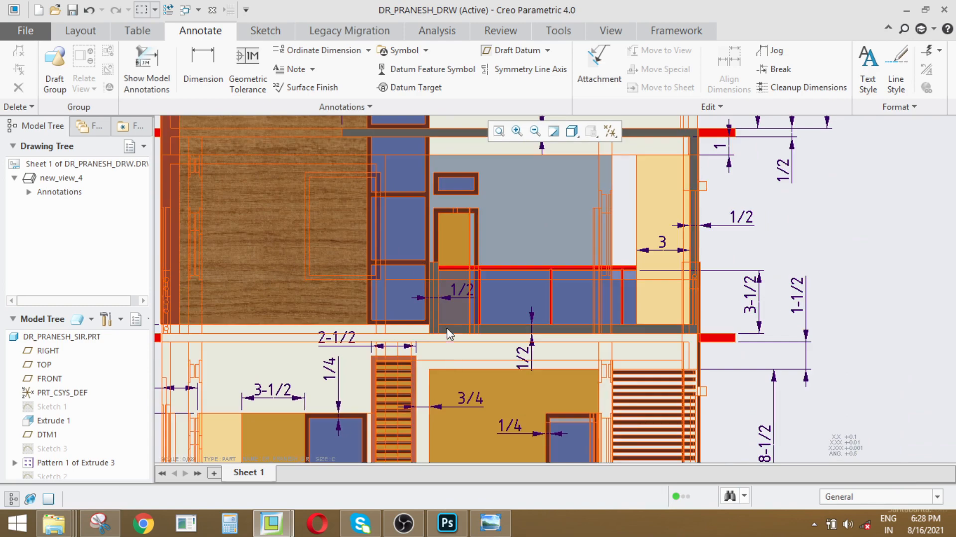
scroll(448, 329, "down", 3)
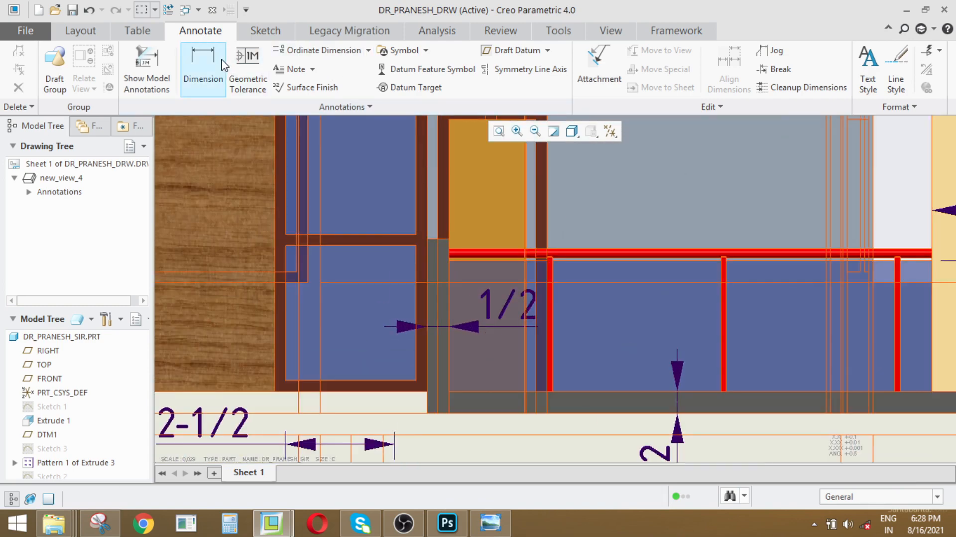
left_click(203, 65)
left_click(435, 241)
scroll(458, 254, "up", 3)
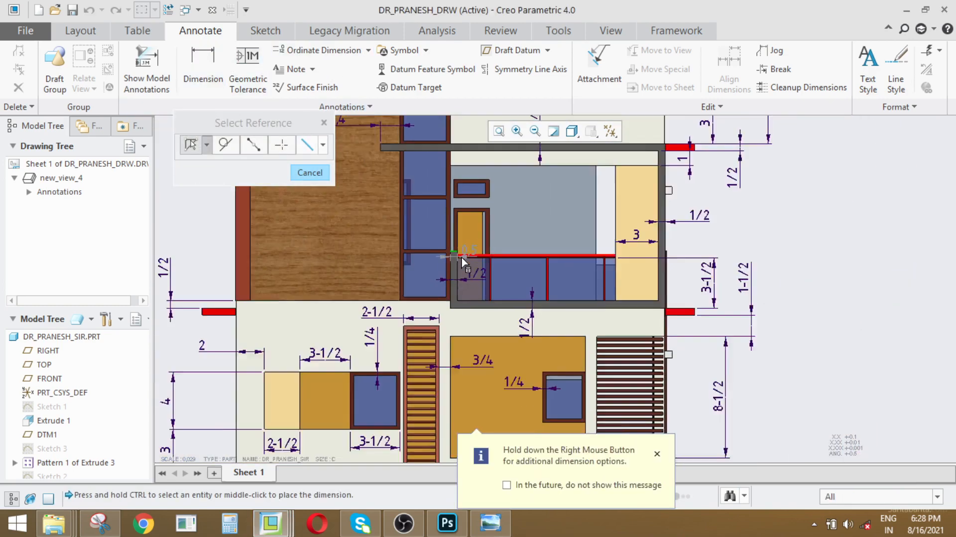
scroll(485, 302, "down", 3)
left_click(473, 287, "ctrl")
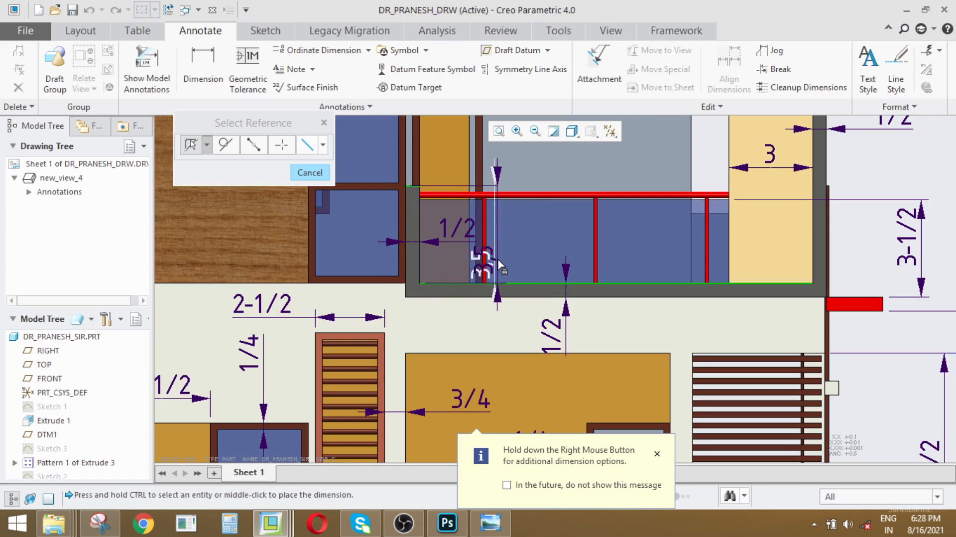
scroll(540, 189, "up", 3)
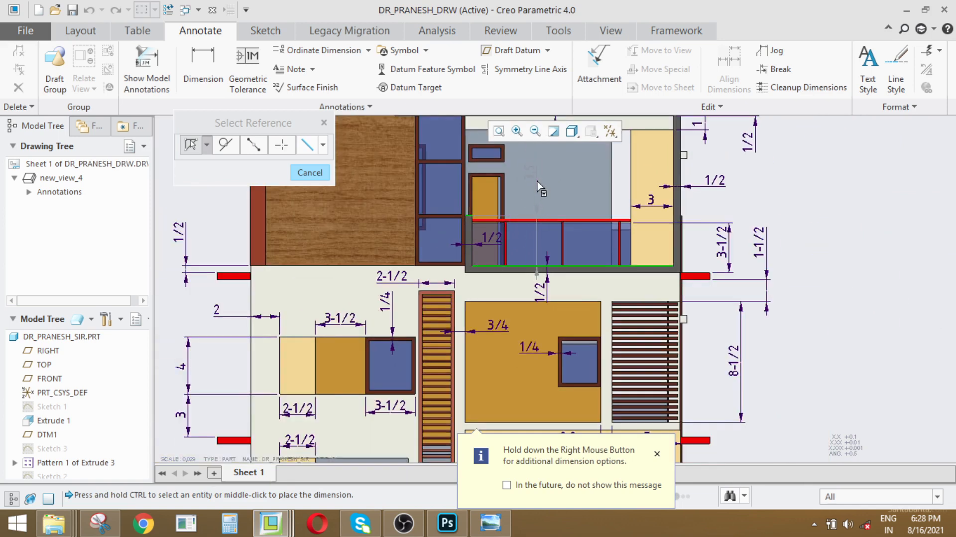
middle_click(538, 189)
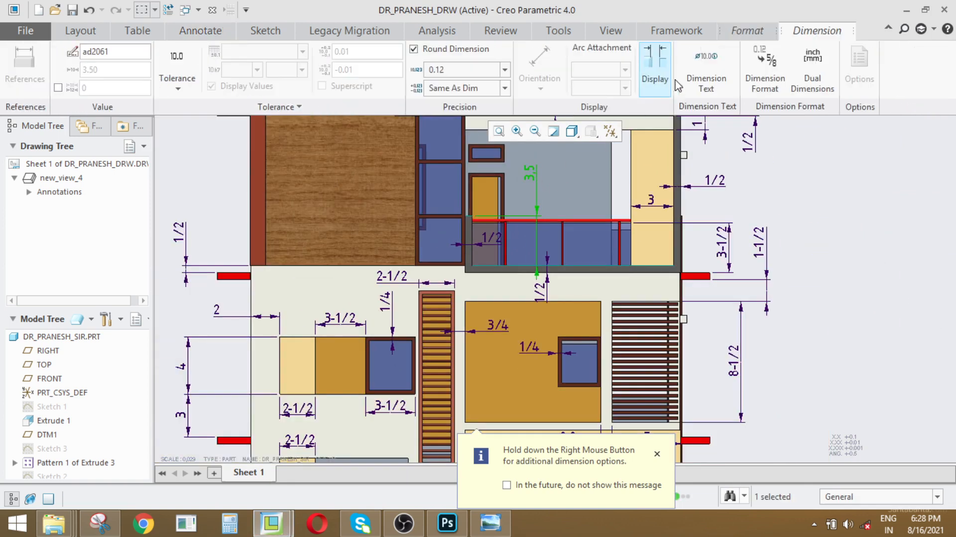
- Switch the short grey wall's height dimension to fractional format
left_click(765, 75)
left_click(764, 153)
left_click(895, 306)
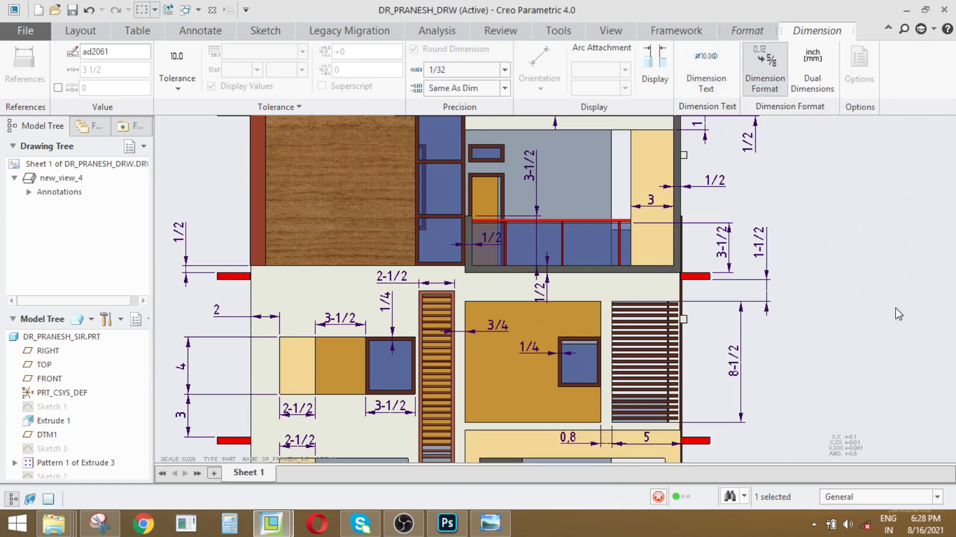
- Dimension the height from the upper edge of the left red slab below the 3 dimension to the balcony opening's top edge, placing it outside the wall
scroll(577, 233, "up", 3)
scroll(572, 352, "down", 2)
scroll(486, 285, "up", 3)
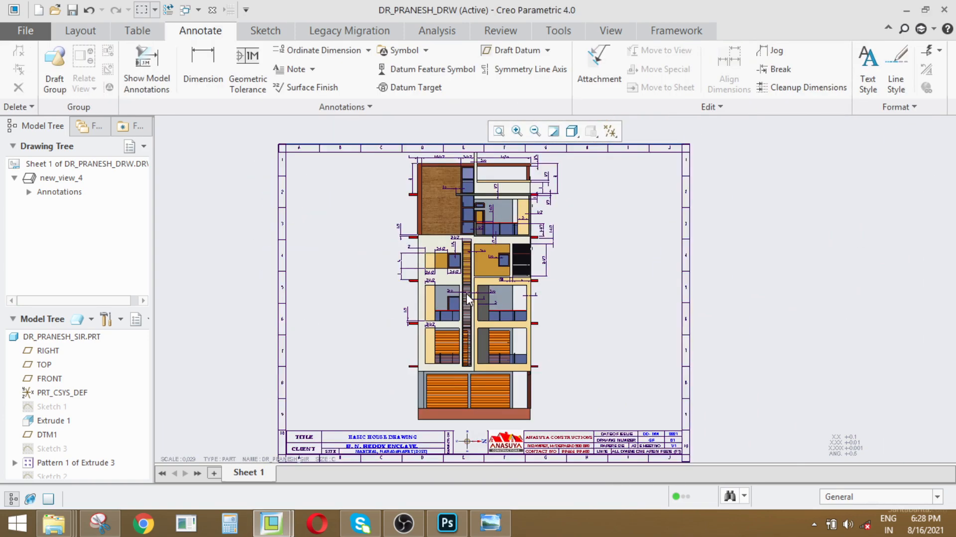
scroll(449, 391, "down", 4)
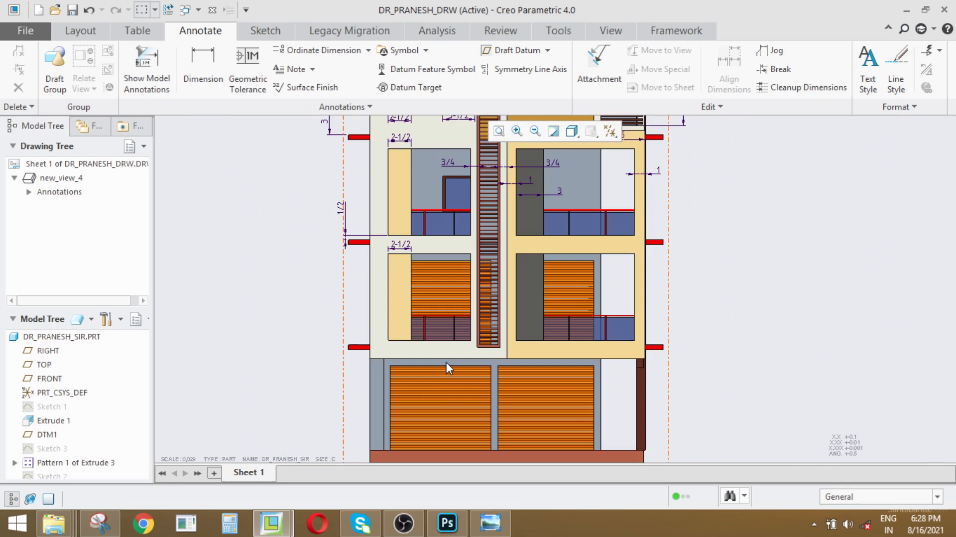
scroll(407, 353, "down", 2)
scroll(377, 316, "down", 3)
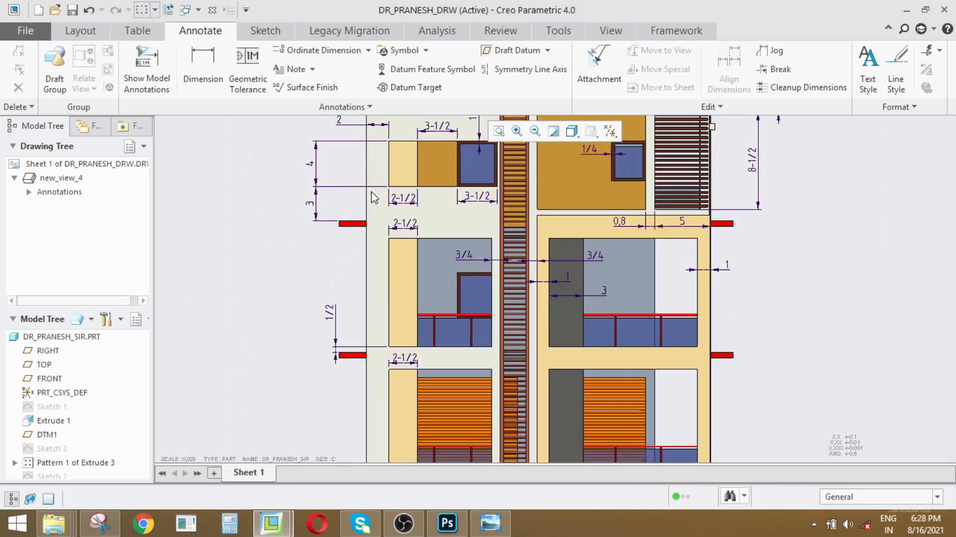
left_click(203, 70)
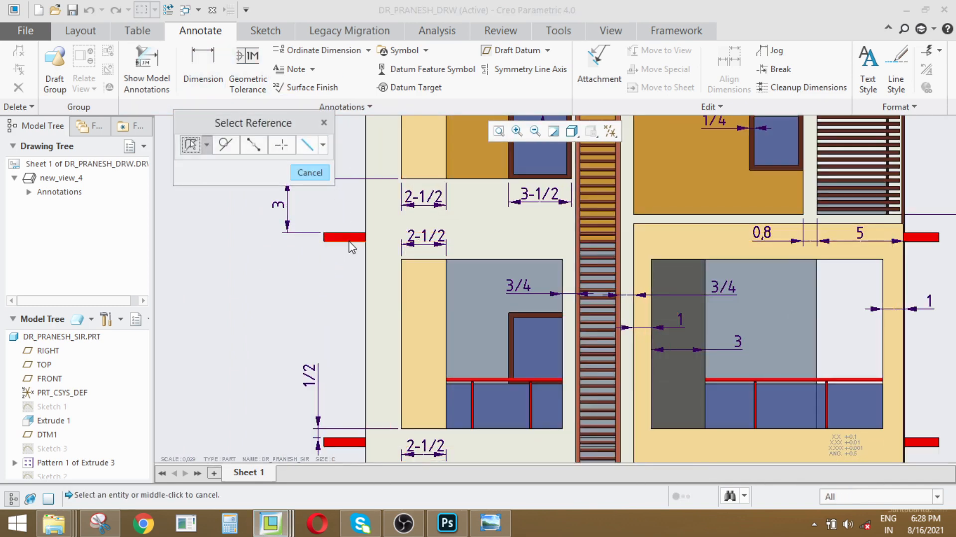
scroll(353, 245, "down", 2)
left_click(368, 227)
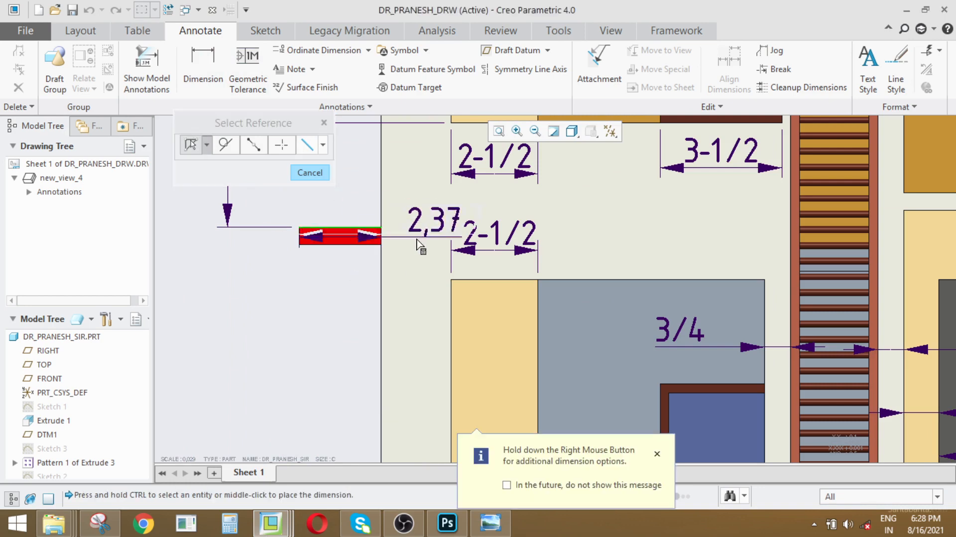
left_click(477, 281)
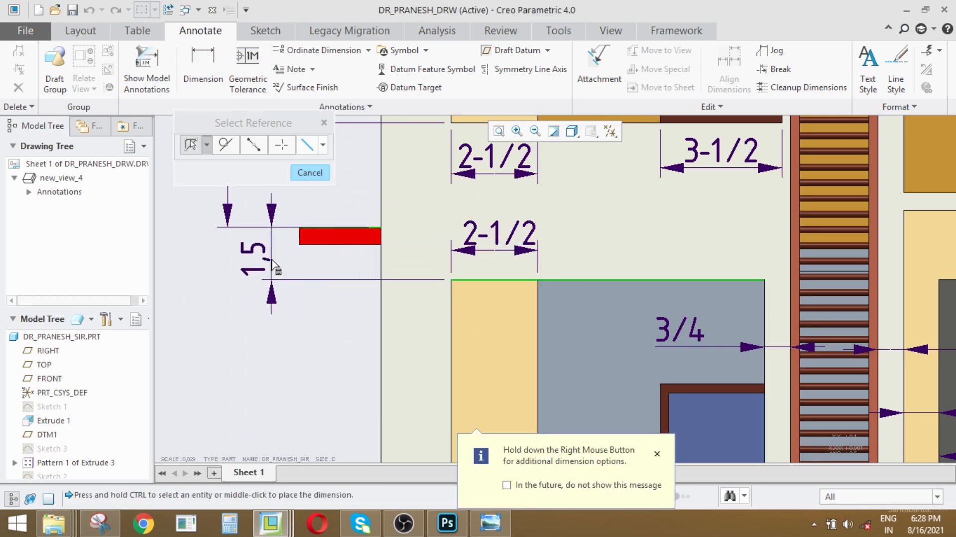
middle_click(215, 257)
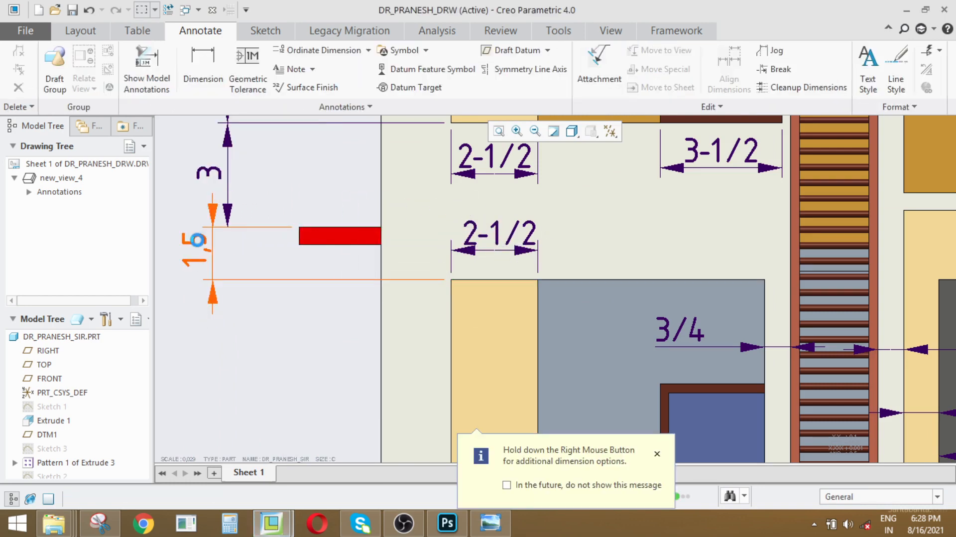
- Switch the new slab-to-opening height dimension to fractional format and move its text below the dimension arrows
left_click(765, 70)
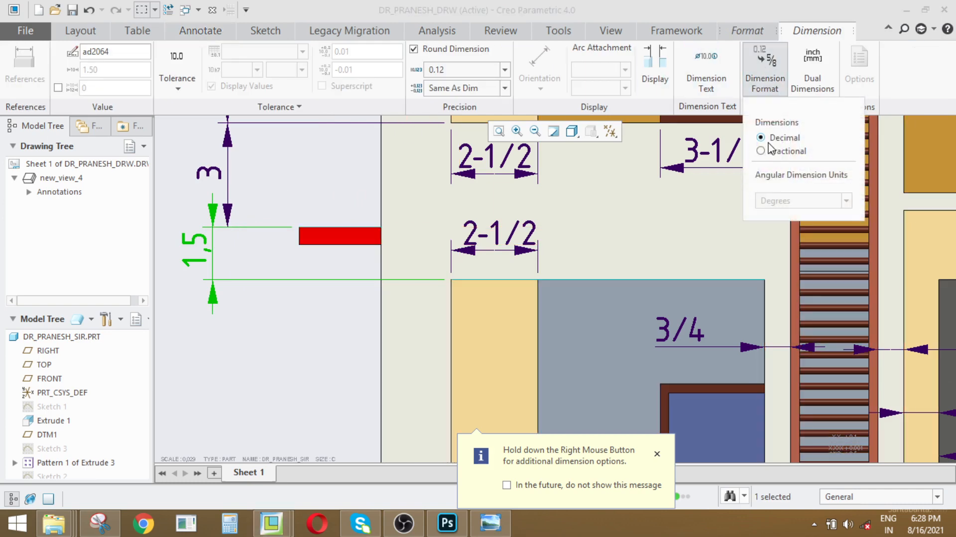
left_click(764, 150)
left_click(224, 264)
mouse_move(196, 248)
left_mouse_down()
mouse_move(188, 250)
mouse_move(172, 363)
left_mouse_up()
- Dimension the height from the next lower left red slab's upper edge to the top of the shuttered balcony opening, placing it outside the wall
scroll(369, 283, "up", 5)
scroll(390, 331, "down", 1)
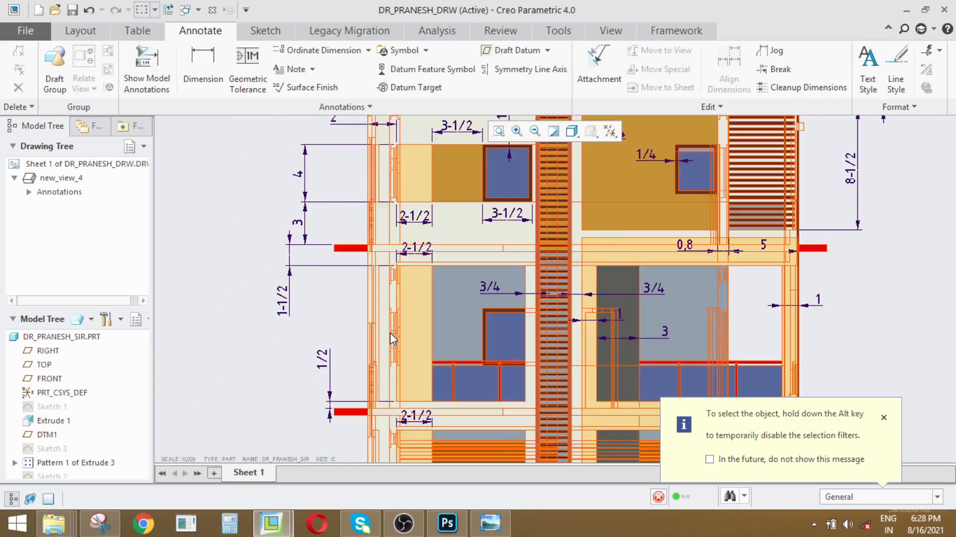
scroll(390, 331, "up", 2)
scroll(412, 224, "down", 2)
scroll(408, 203, "up", 2)
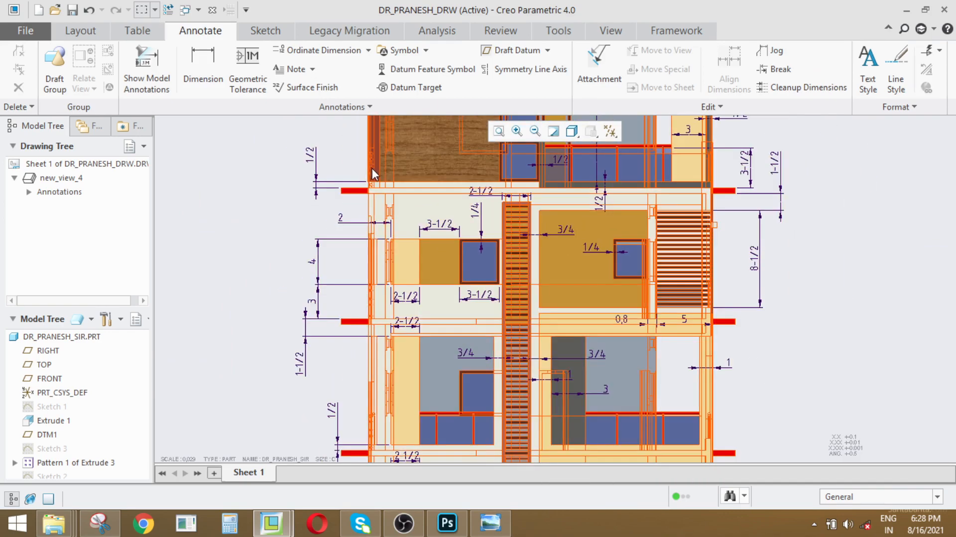
scroll(390, 175, "up", 1)
scroll(389, 295, "down", 1)
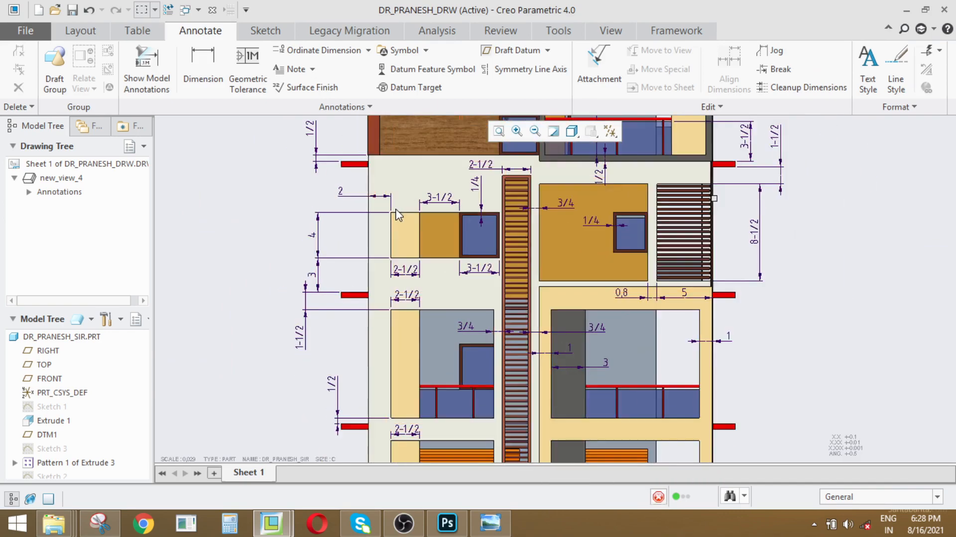
scroll(402, 244, "up", 4)
scroll(401, 287, "down", 5)
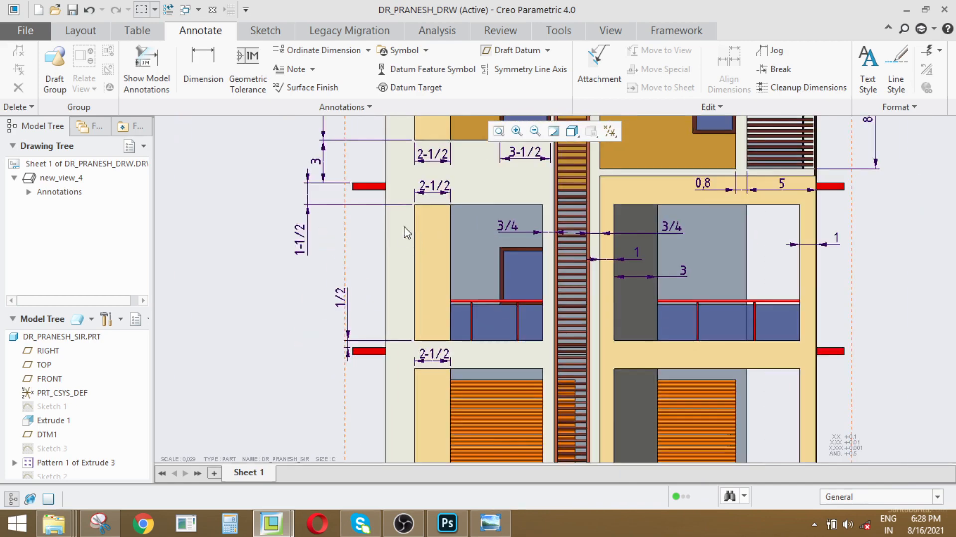
scroll(404, 227, "up", 3)
scroll(411, 289, "down", 3)
scroll(412, 292, "down", 5)
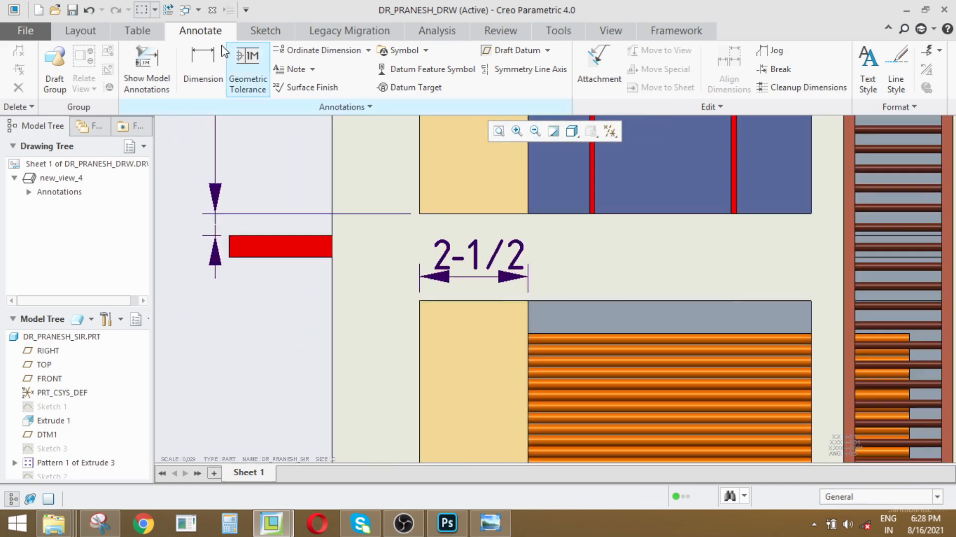
left_click(192, 55)
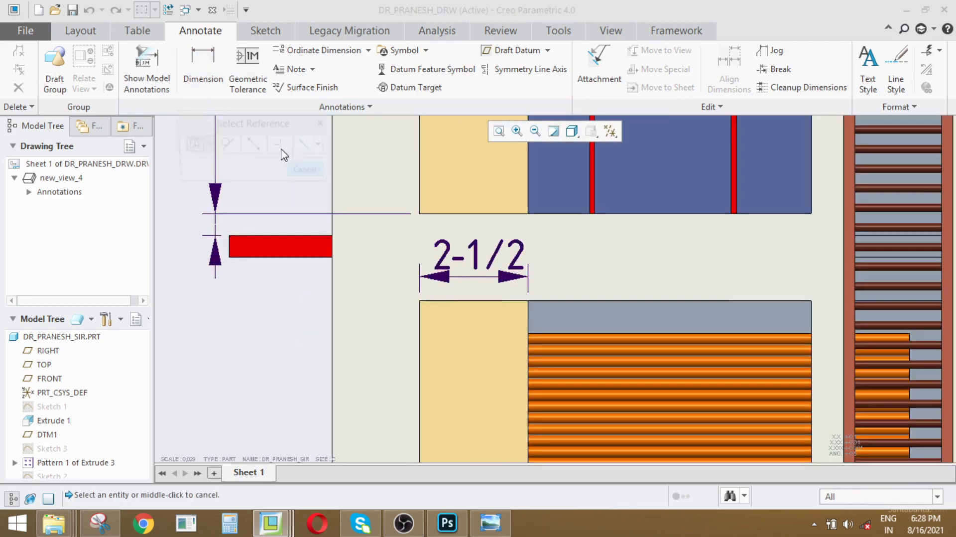
left_click(453, 302)
left_click(293, 236, "ctrl")
scroll(379, 265, "up", 3)
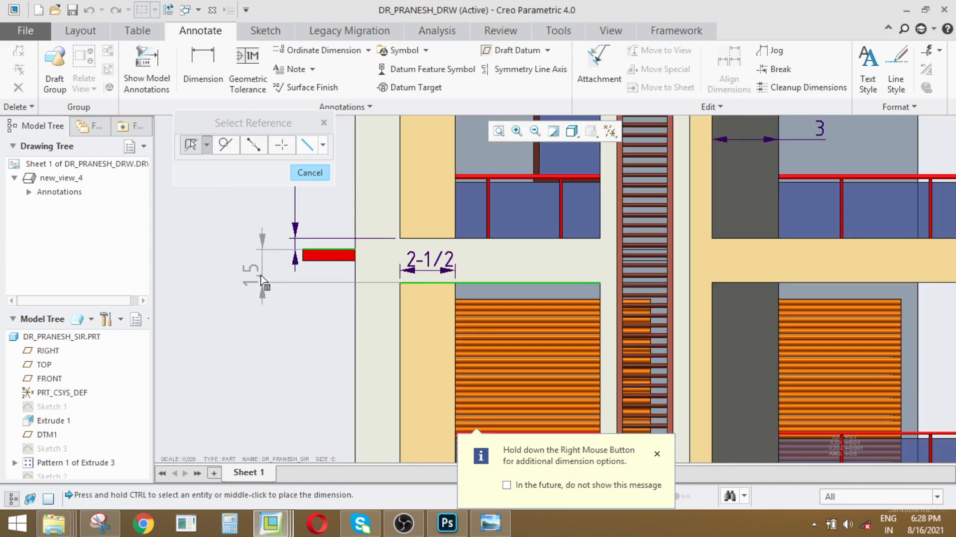
middle_click(253, 276)
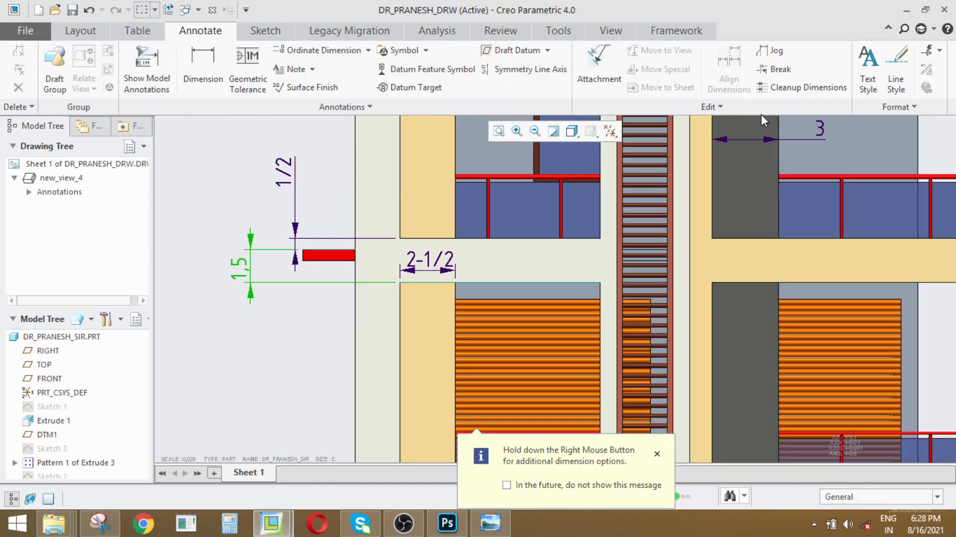
- Show the shuttered balcony's slab-to-opening dimension as a fraction and move its text below the lower arrow
left_click(764, 69)
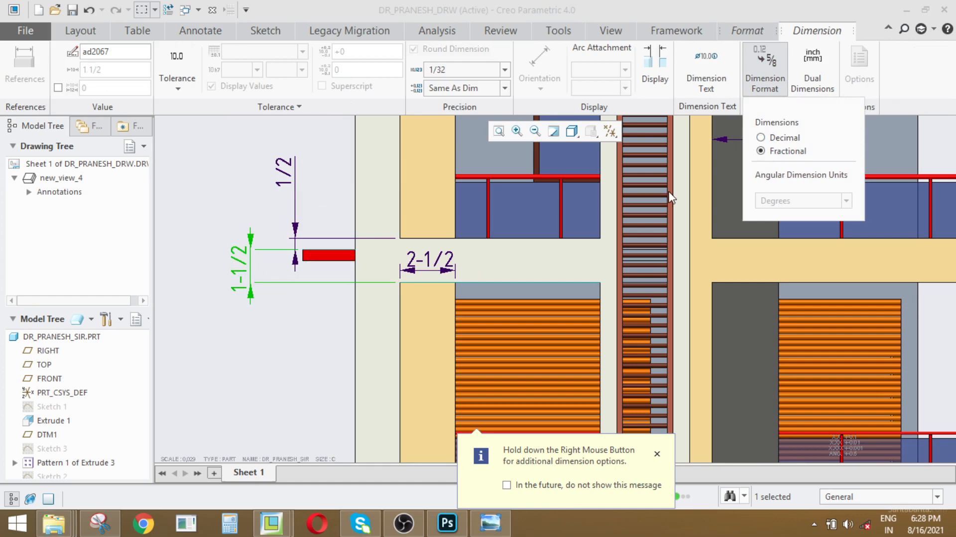
left_click(292, 346)
left_click(237, 257)
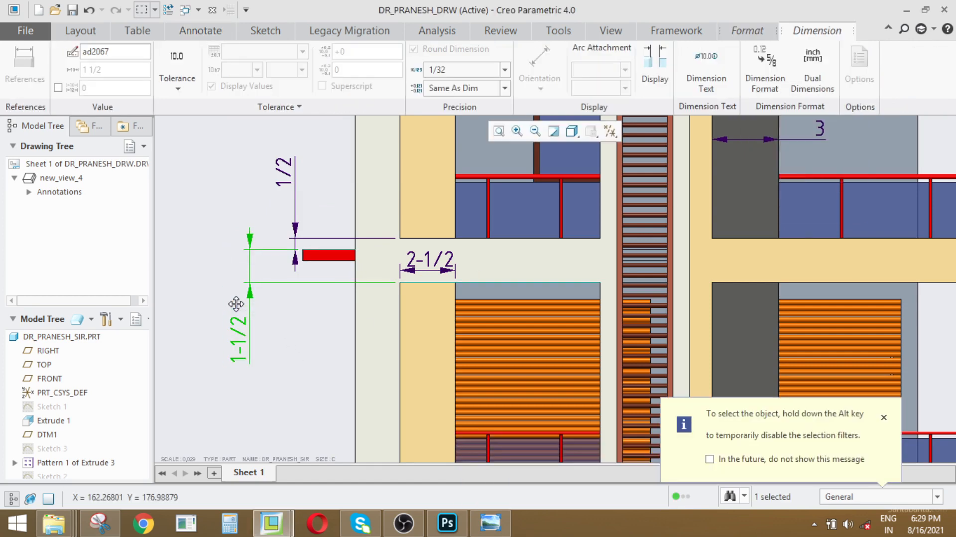
- Dimension the gap between the shuttered balcony opening's bottom edge and the lowest left red slab's upper edge, with the text above the arrows
mouse_move(295, 240)
middle_mouse_down()
mouse_move(239, 125)
mouse_move(189, 75)
middle_mouse_up()
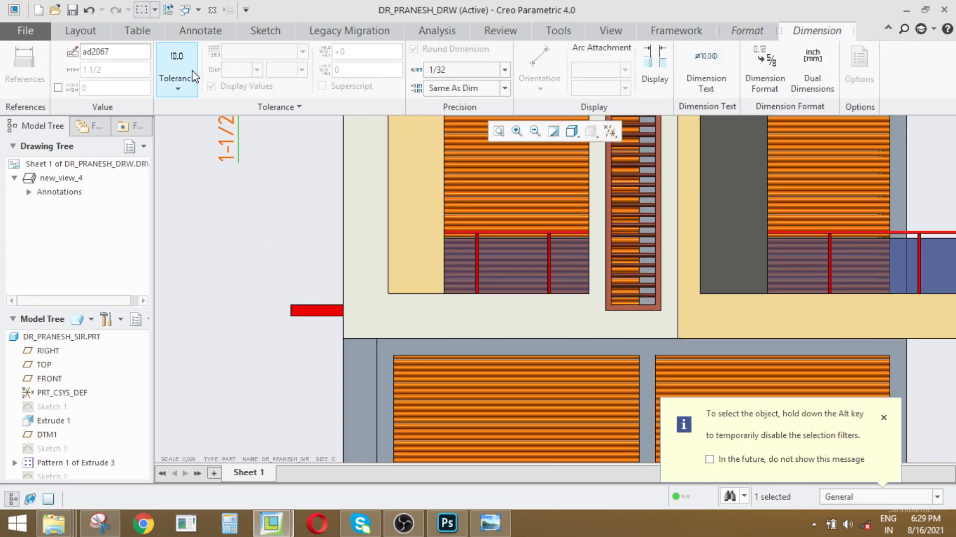
left_click(202, 33)
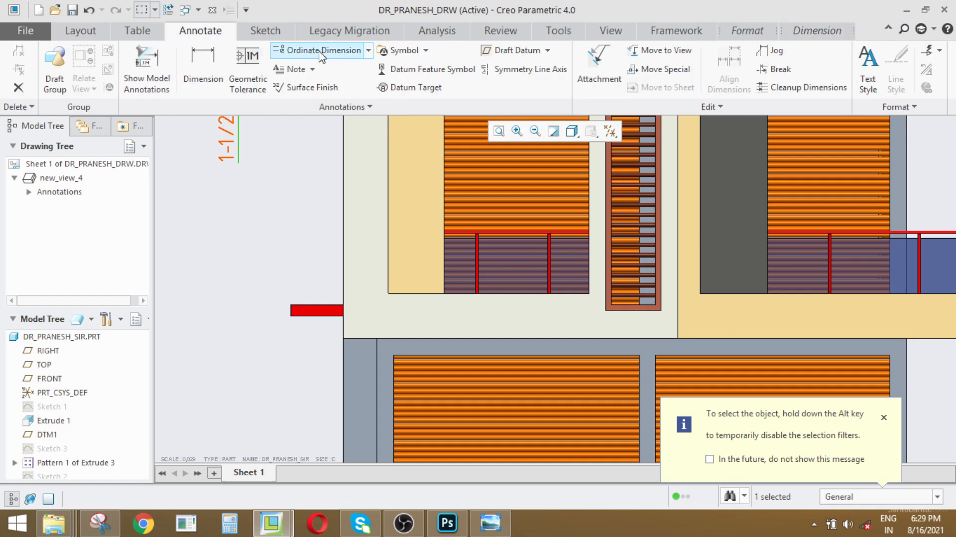
left_click(202, 65)
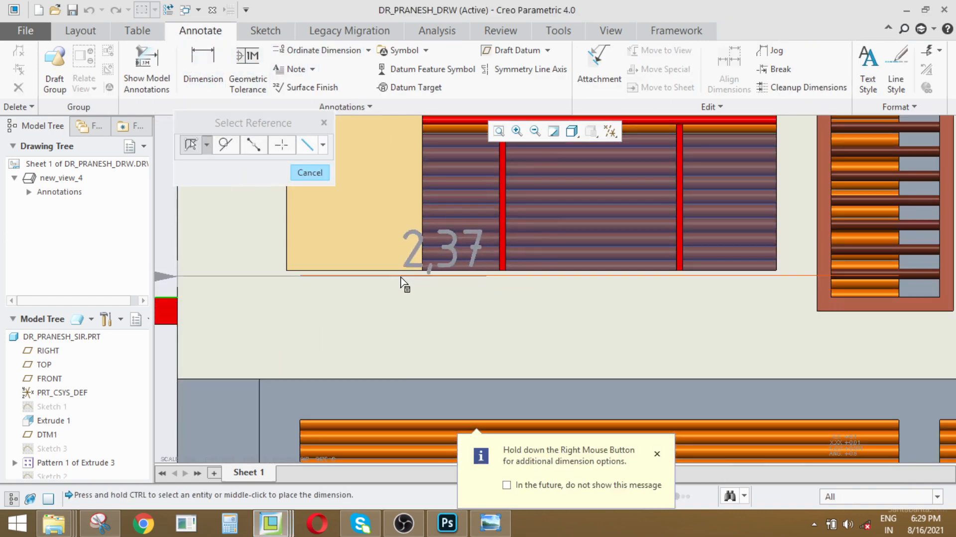
scroll(545, 319, "down", 4)
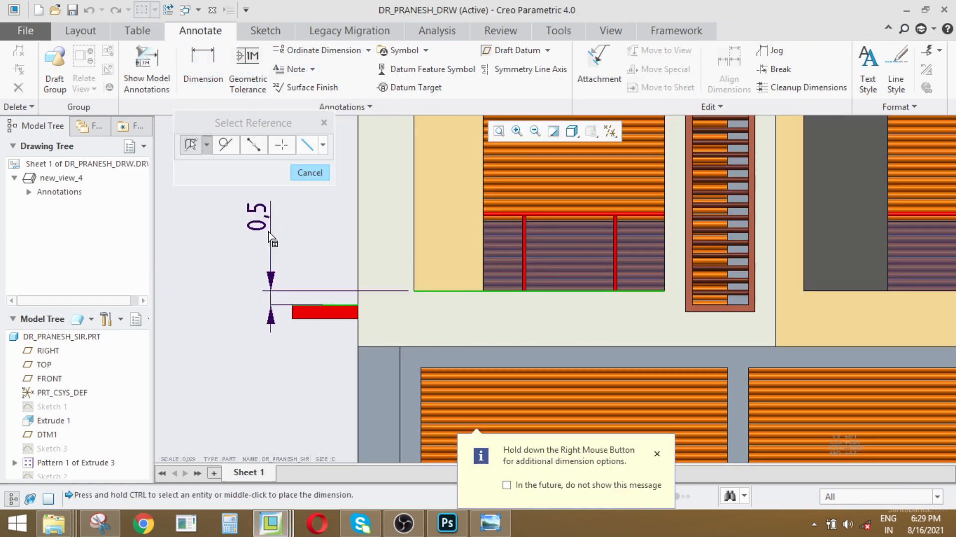
middle_click(262, 233)
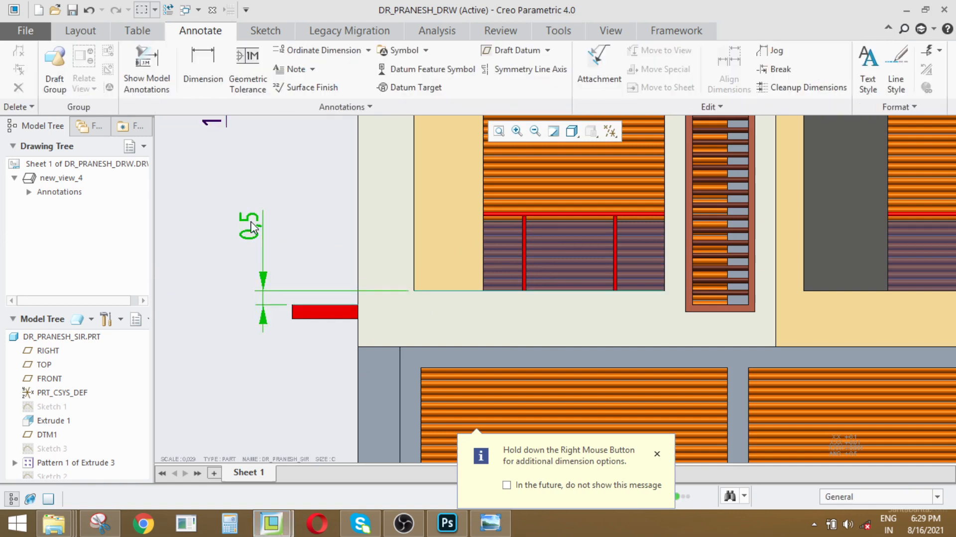
- Switch the gap dimension at the lowest left red slab to fractional format
left_click(448, 70)
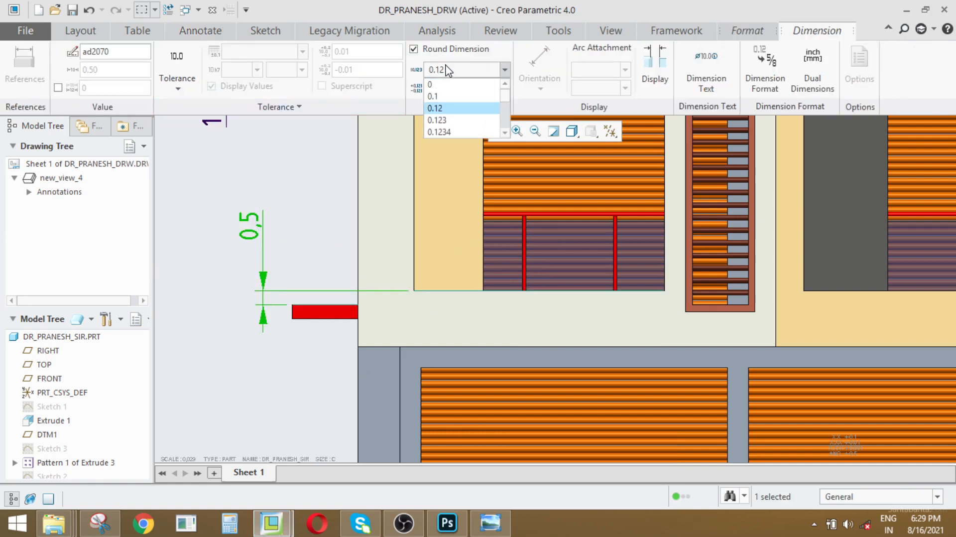
left_click(316, 196)
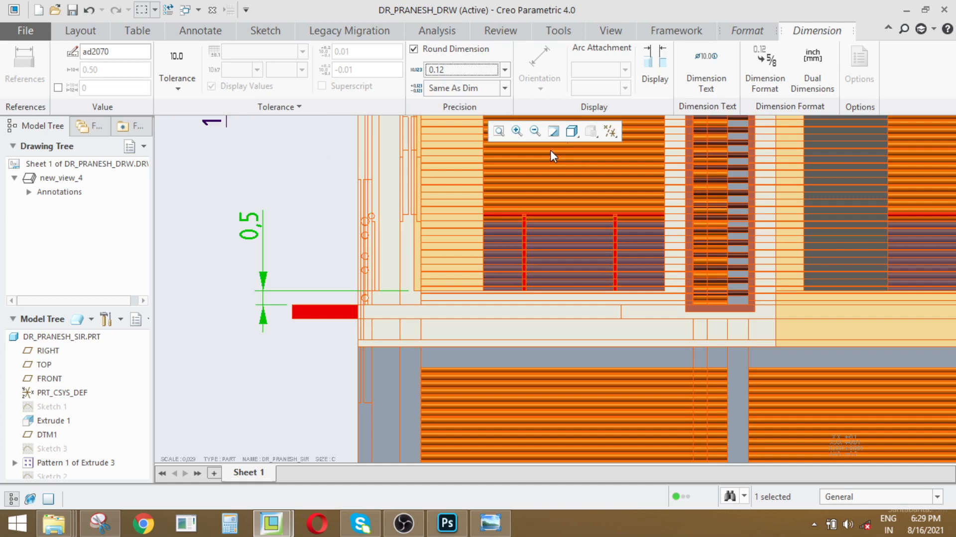
left_click(784, 93)
left_click(772, 150)
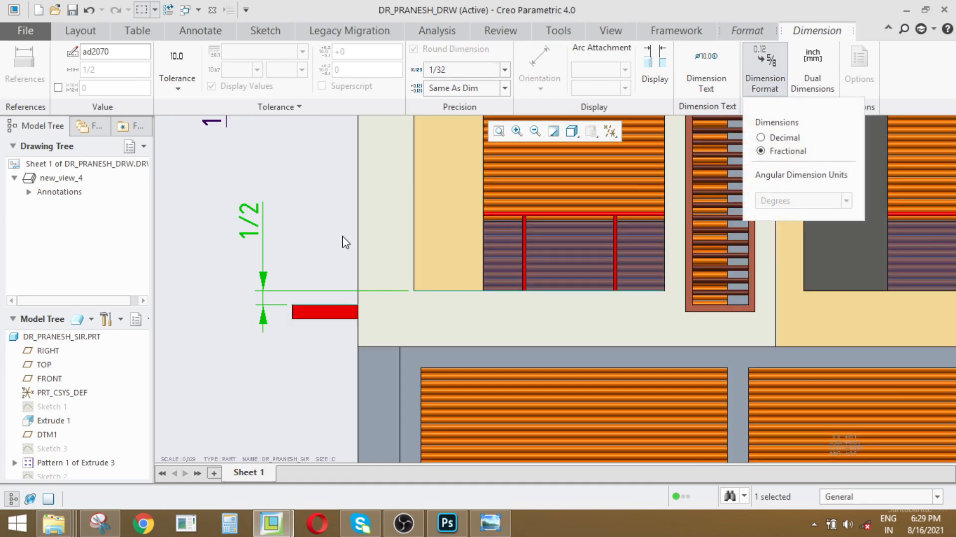
left_click(345, 242)
- Dimension the height from the lowest left red slab's upper edge to the top of the grey ground-floor wall, placing the text below the arrows
scroll(354, 242, "down", 3)
left_click(203, 69)
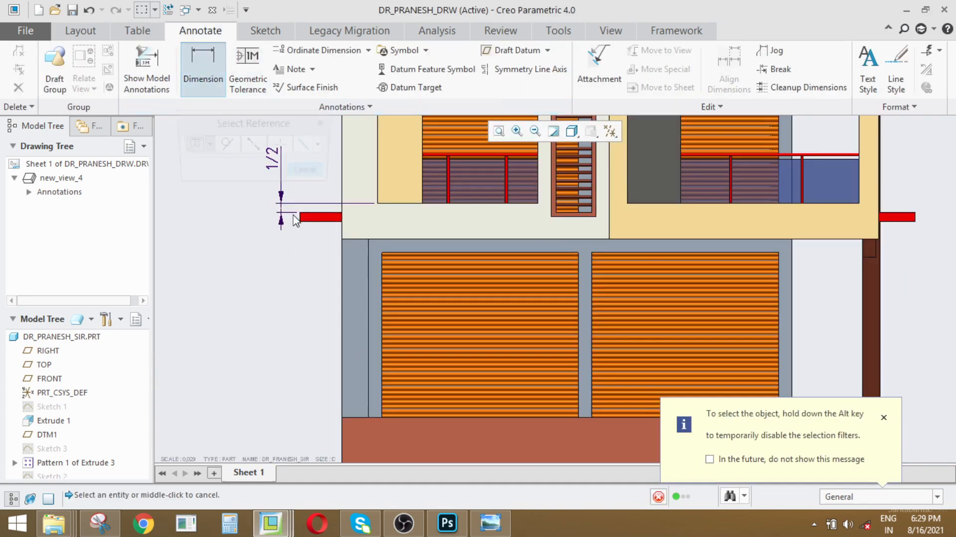
scroll(296, 220, "up", 2)
left_click(324, 196)
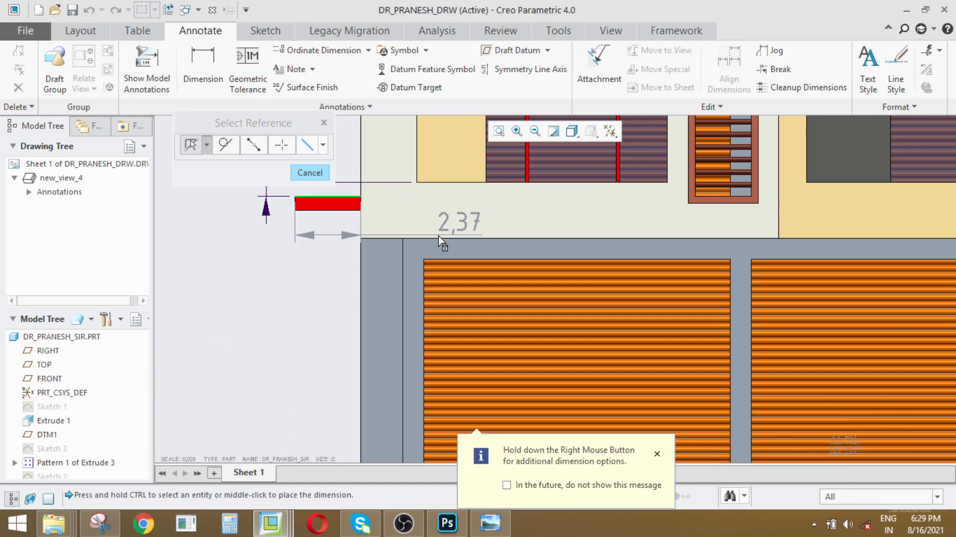
left_click(442, 239, "ctrl")
middle_click(228, 271)
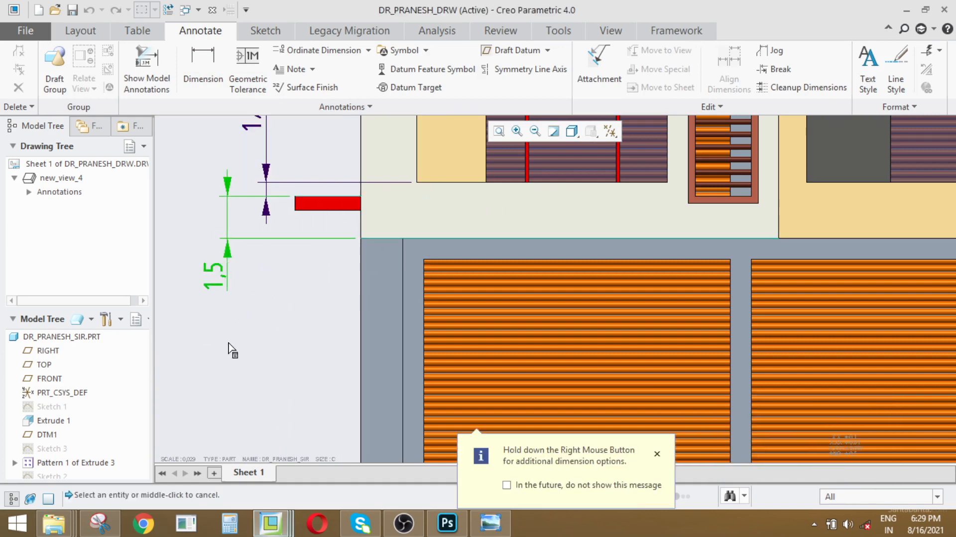
- Switch the dimension between the lowest left red slab and the grey ground-floor wall to fractional format
left_click(773, 66)
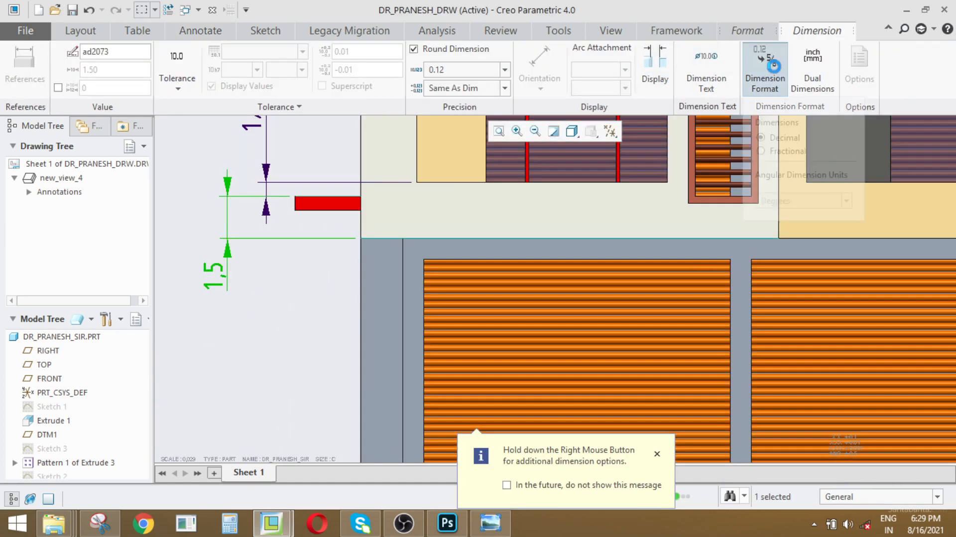
left_click(775, 151)
left_click(404, 283)
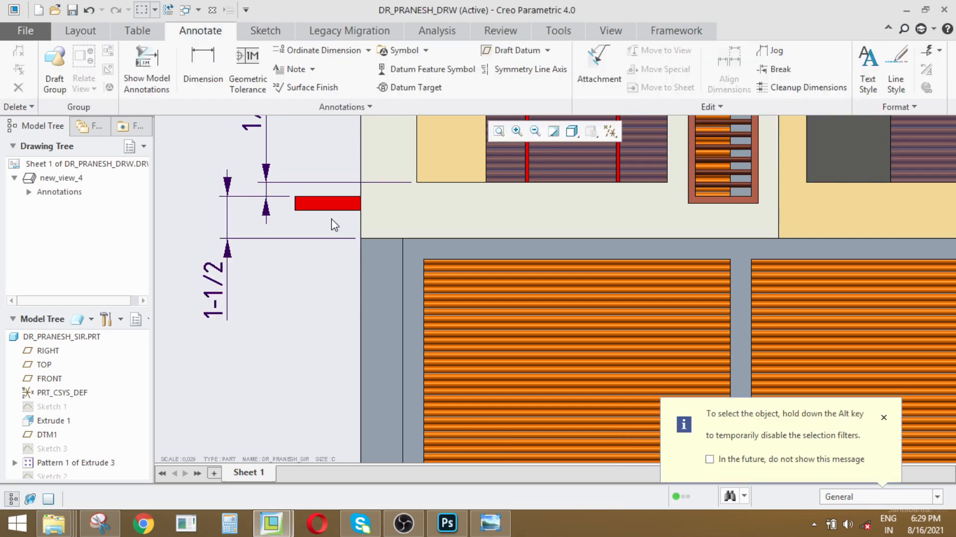
- Dimension the width of the dark brown ground-floor column at the building's right edge, placing the text outside the column
scroll(332, 220, "up", 5)
scroll(349, 275, "down", 1)
scroll(337, 352, "up", 2)
scroll(557, 267, "down", 4)
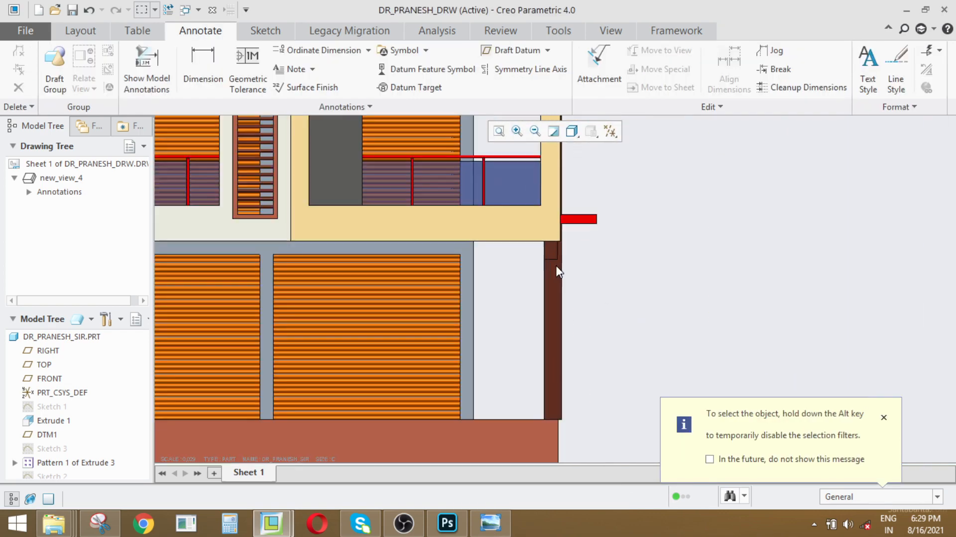
scroll(556, 271, "up", 4)
scroll(535, 318, "down", 4)
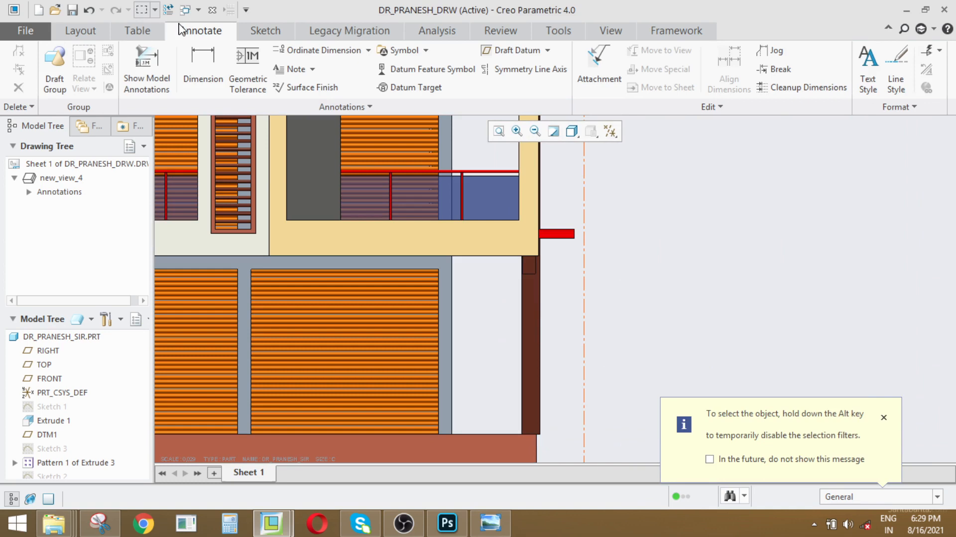
left_click(203, 64)
scroll(559, 315, "down", 1)
left_click(509, 307)
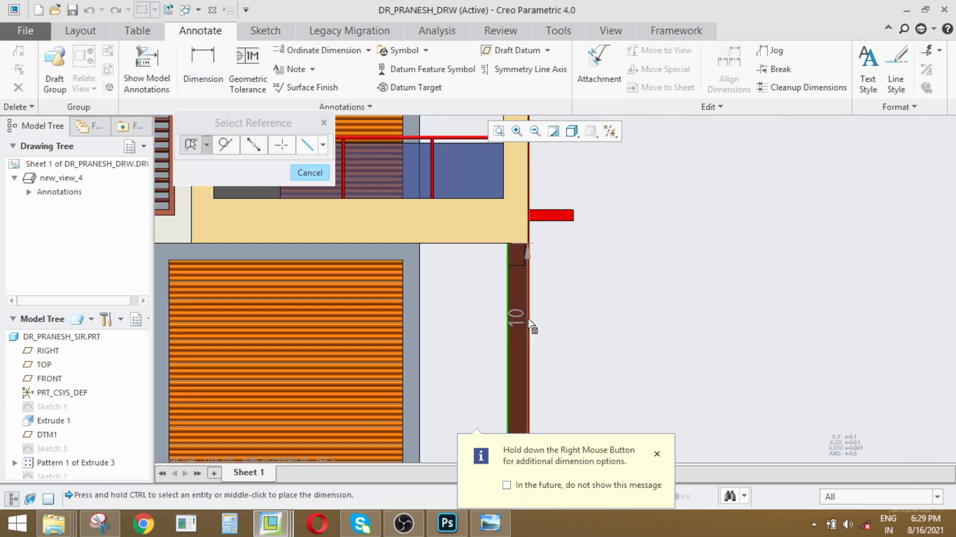
left_click(527, 318, "ctrl")
middle_click(572, 324)
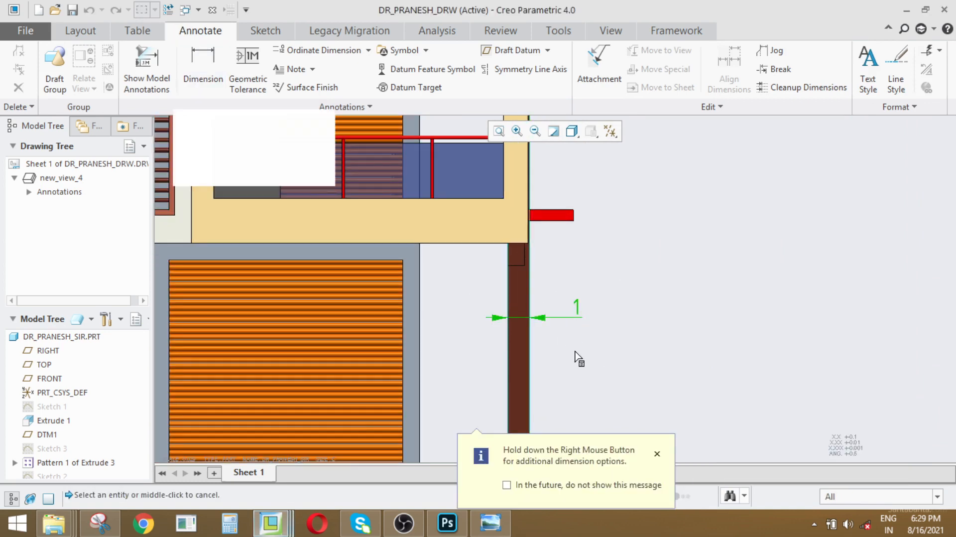
- Start a leader note attached to the upper edge of the lowest red slab on the building's right side, with its text above right
scroll(518, 348, "up", 5)
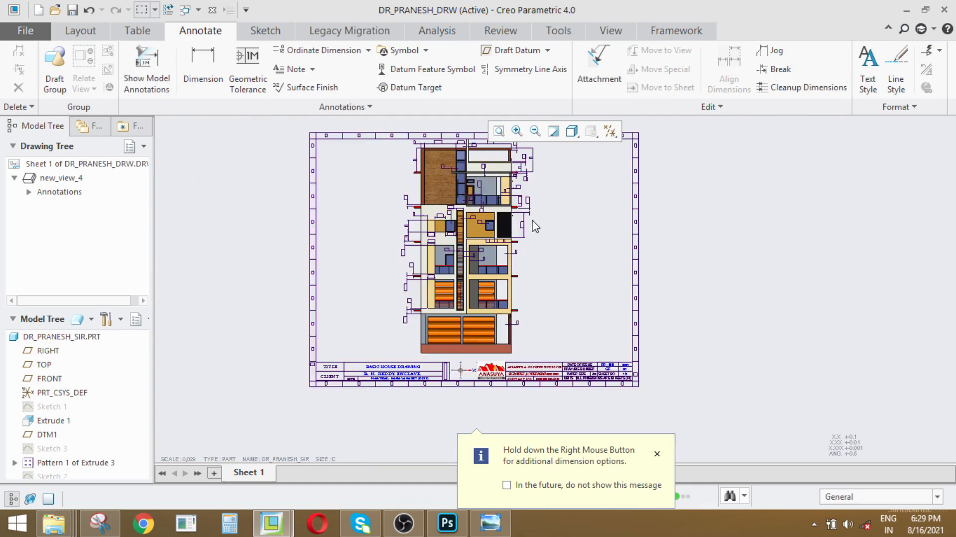
scroll(520, 279, "down", 2)
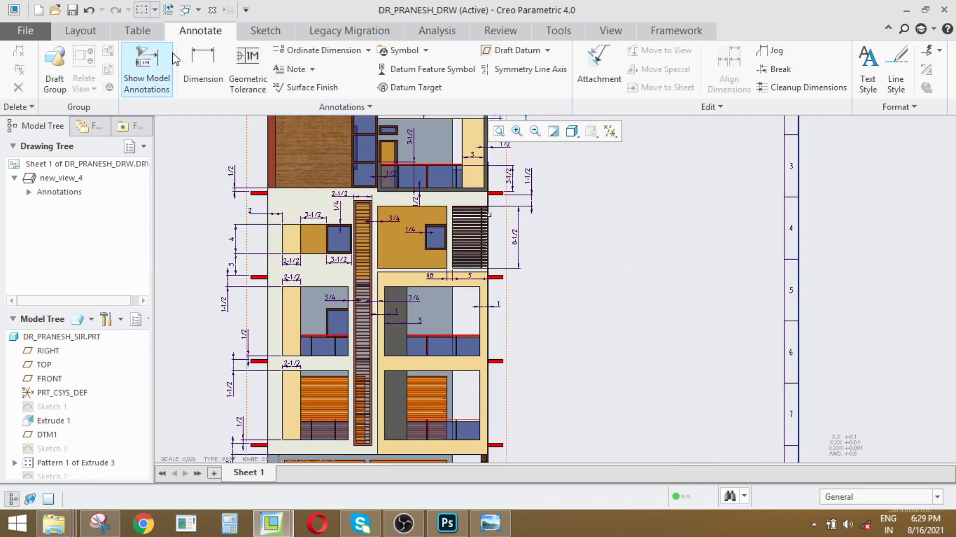
left_click(313, 69)
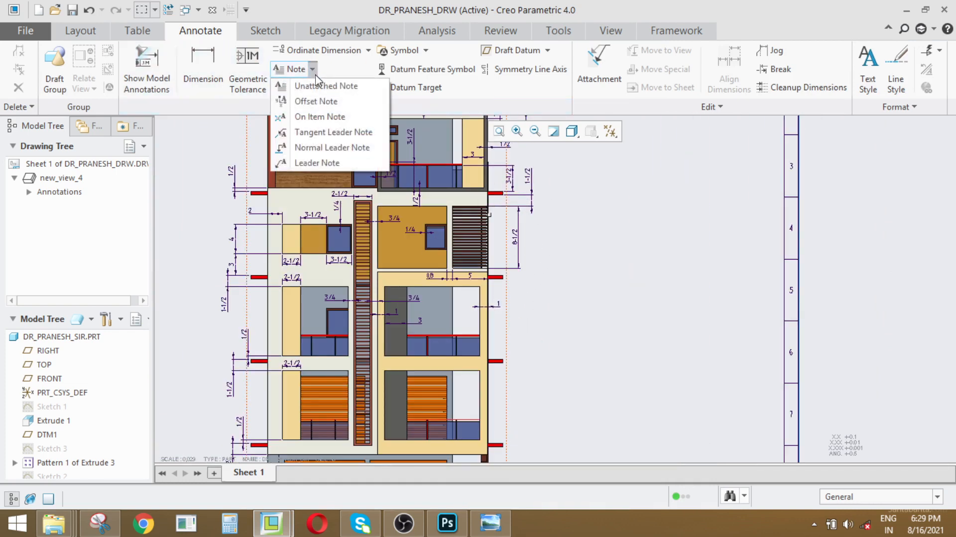
left_click(313, 163)
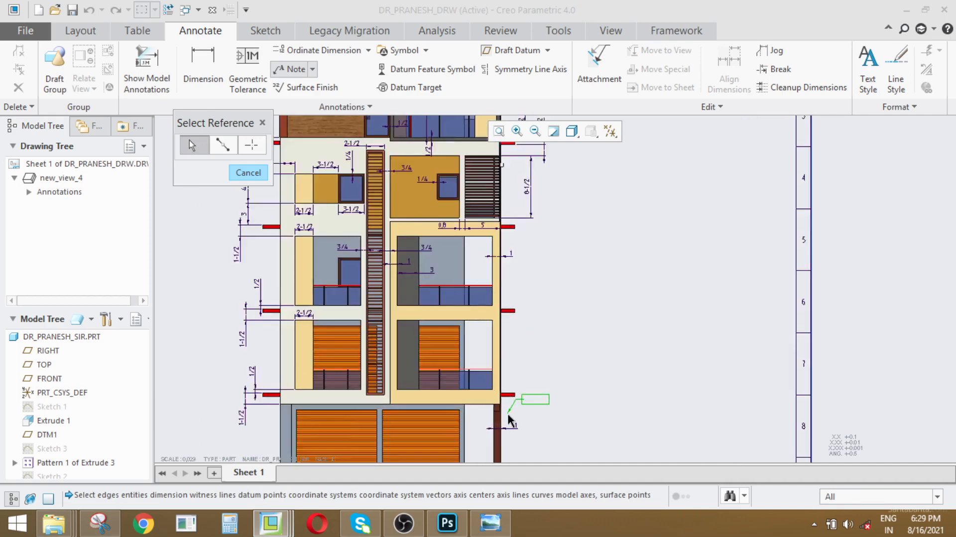
scroll(509, 415, "up", 5)
left_click(527, 332)
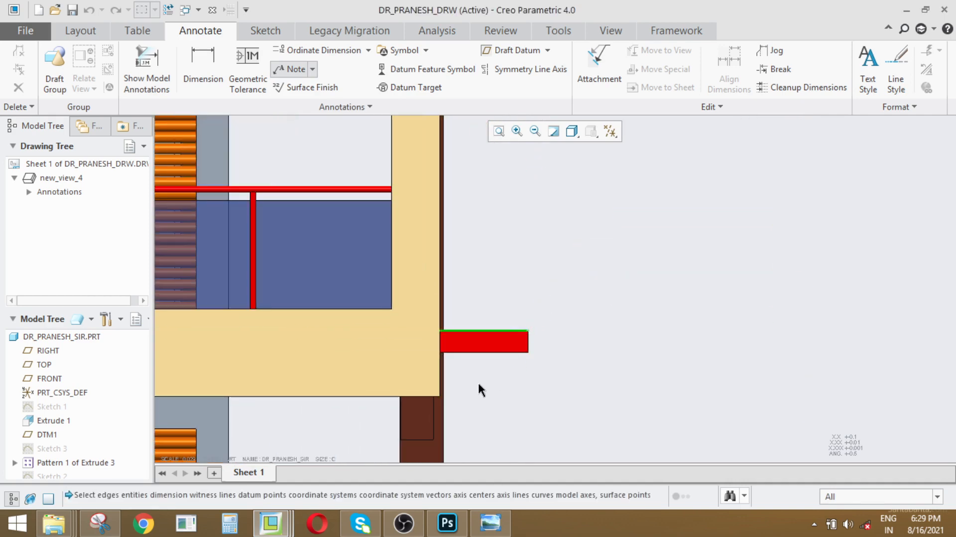
scroll(481, 390, "down", 3)
middle_click(604, 253)
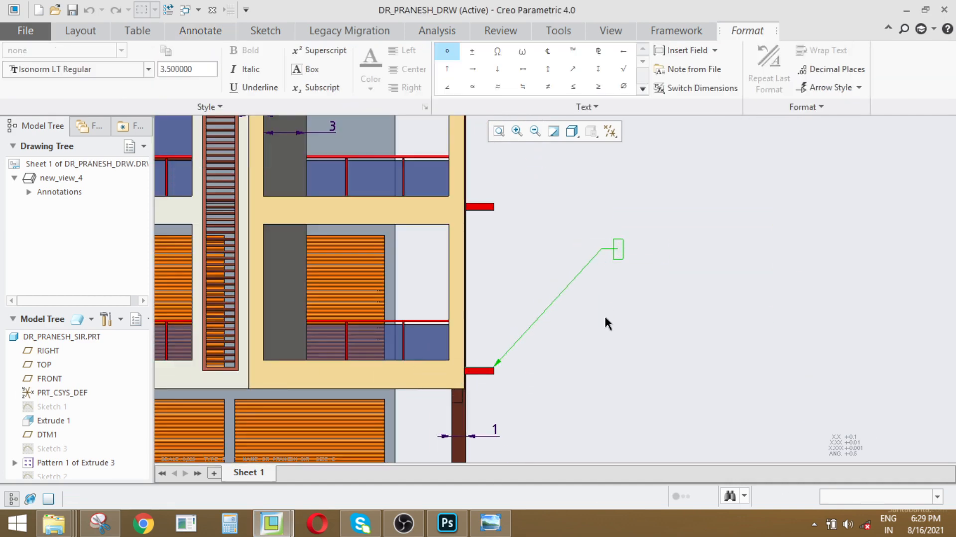
- Enter "1 st Floor Slab" as the note text and move the note down closer to the lowest right red slab
scroll(617, 282, "up", 2)
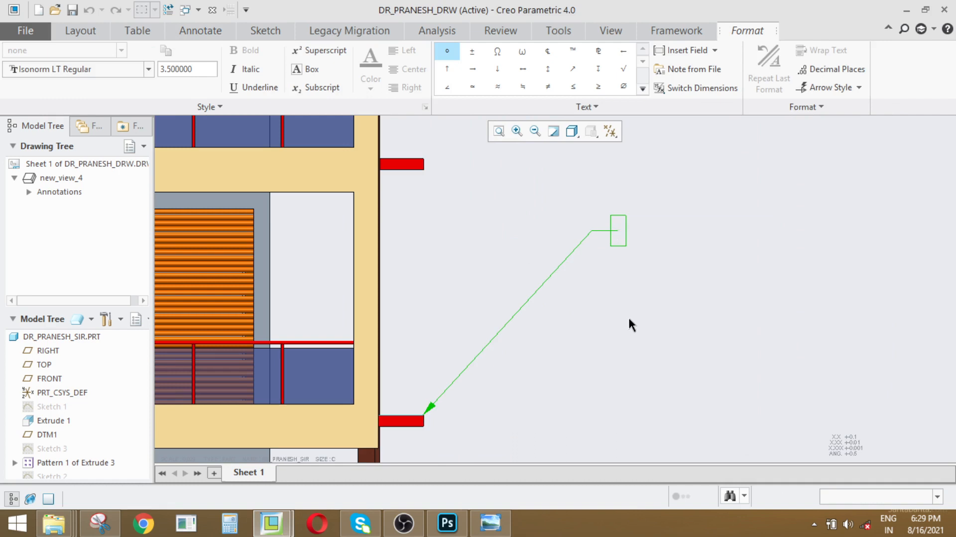
type("1")
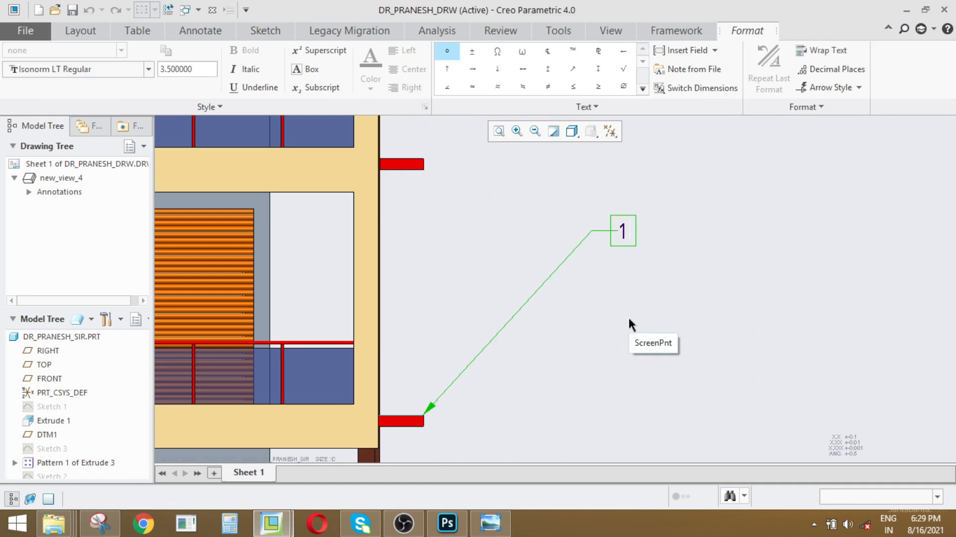
type(" st Floo")
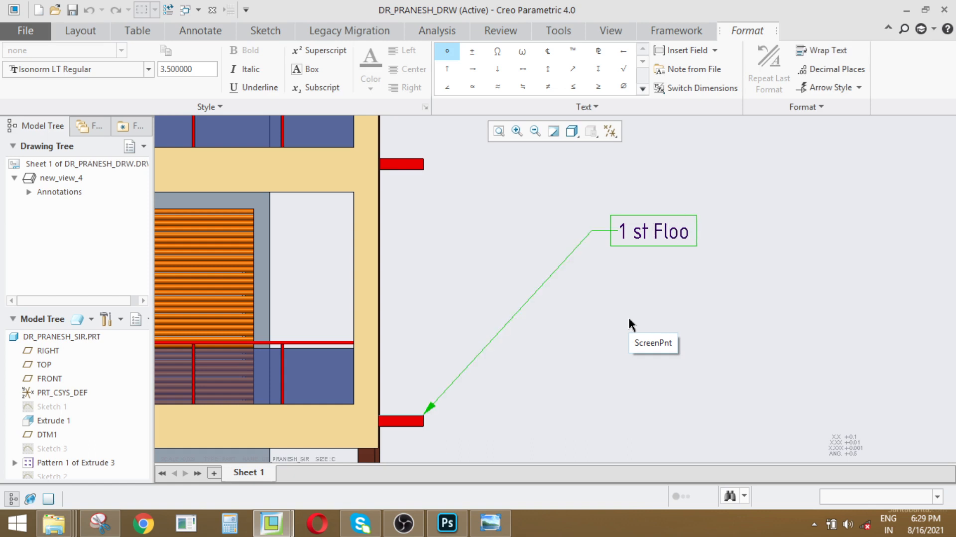
type("r Slab")
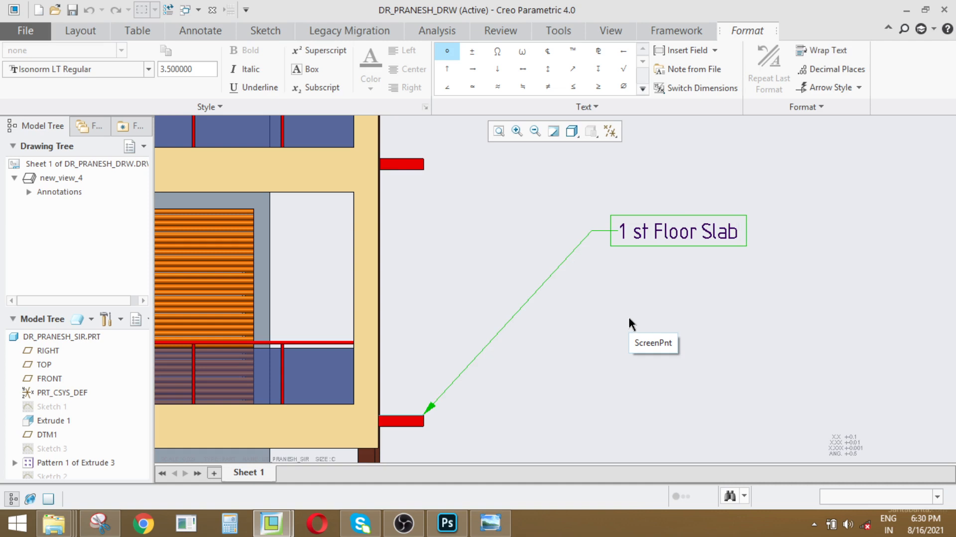
left_click(628, 319)
left_click_drag(616, 215, 552, 340)
left_click(523, 245)
- Add a leader note reading "2nd floor Slab" to the second-lowest red slab on the building's right side
left_click(293, 69)
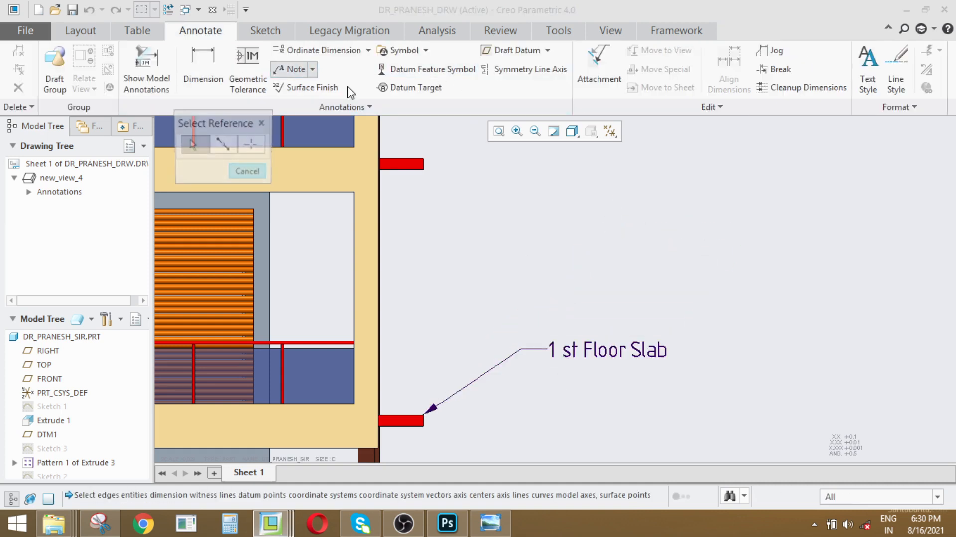
left_click(424, 157)
scroll(462, 304, "down", 2)
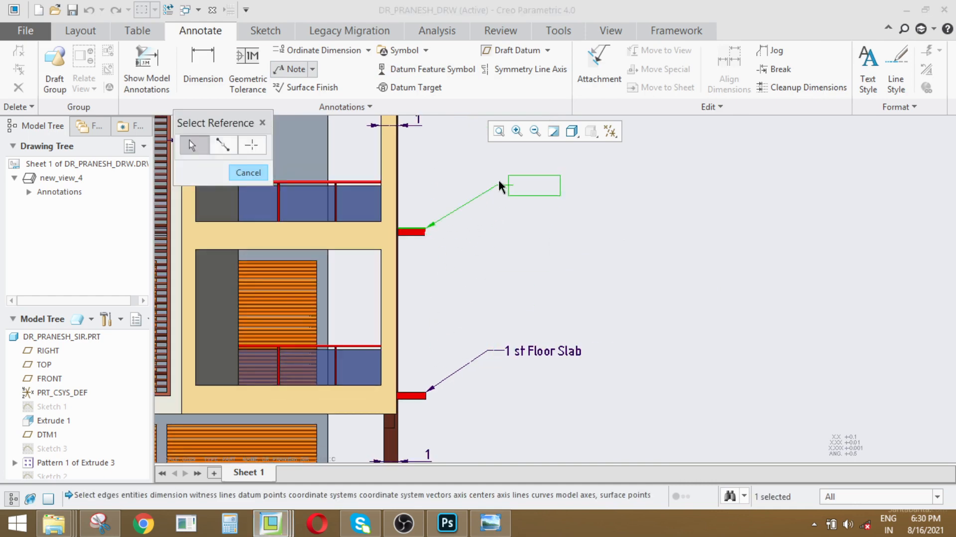
left_click(501, 174)
type("2")
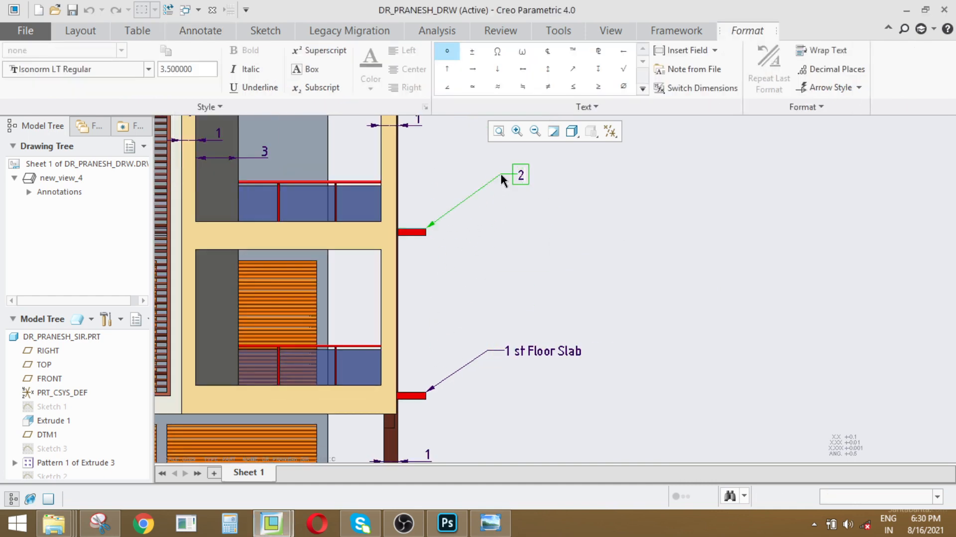
type("nd floor Sl")
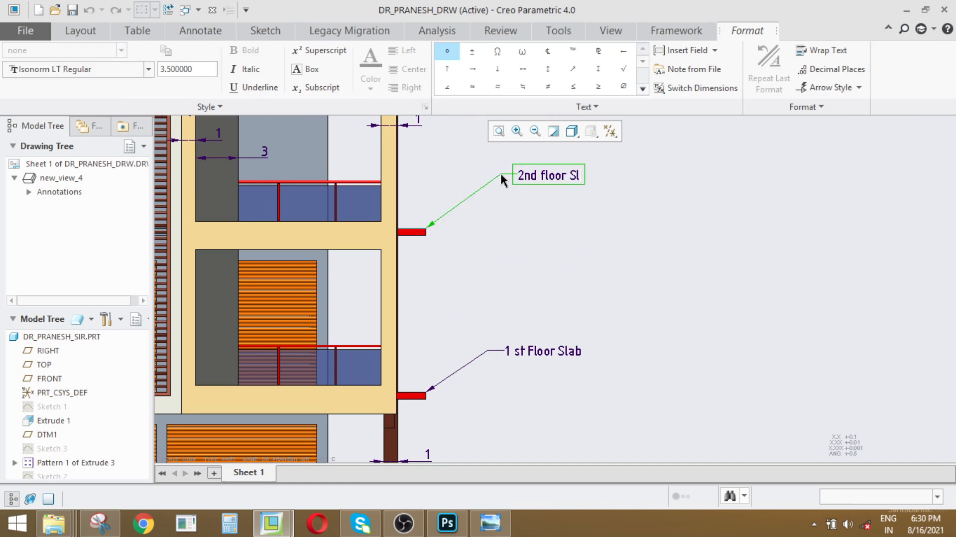
type("ab")
scroll(551, 188, "up", 3)
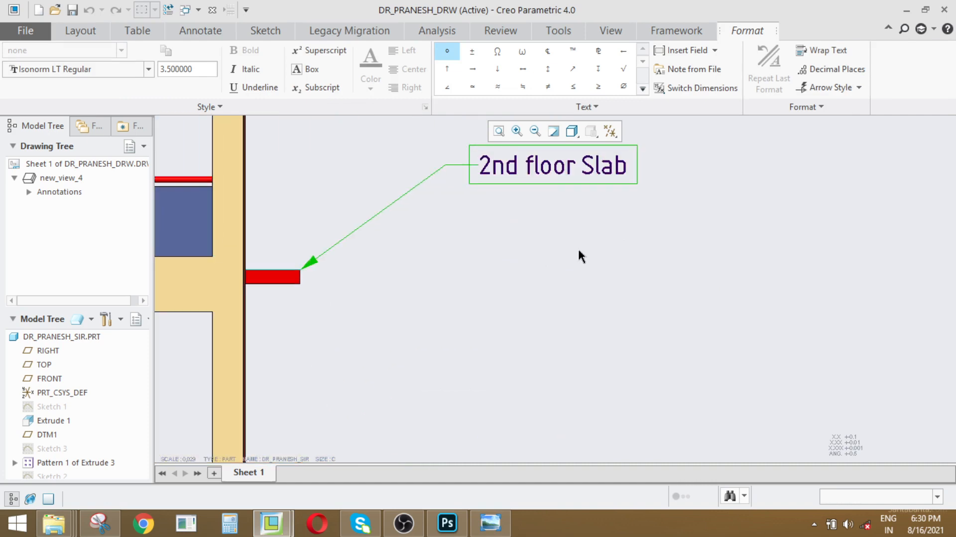
left_click(558, 237)
- Change the wording of the lowest slab's note to capitals so it reads "1 st FLOOR SLAB"
scroll(556, 235, "down", 5)
scroll(553, 297, "up", 4)
double_click(544, 366)
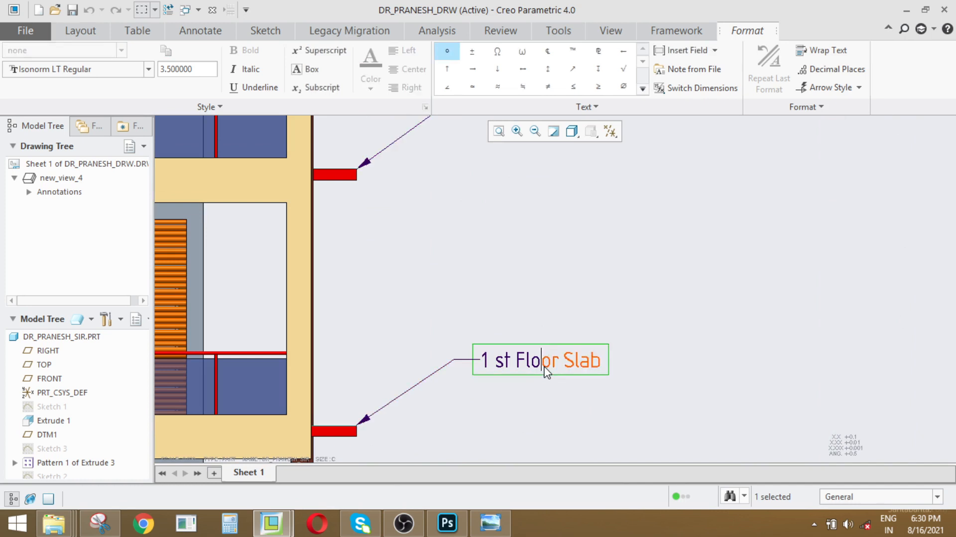
left_click_drag(533, 366, 616, 372)
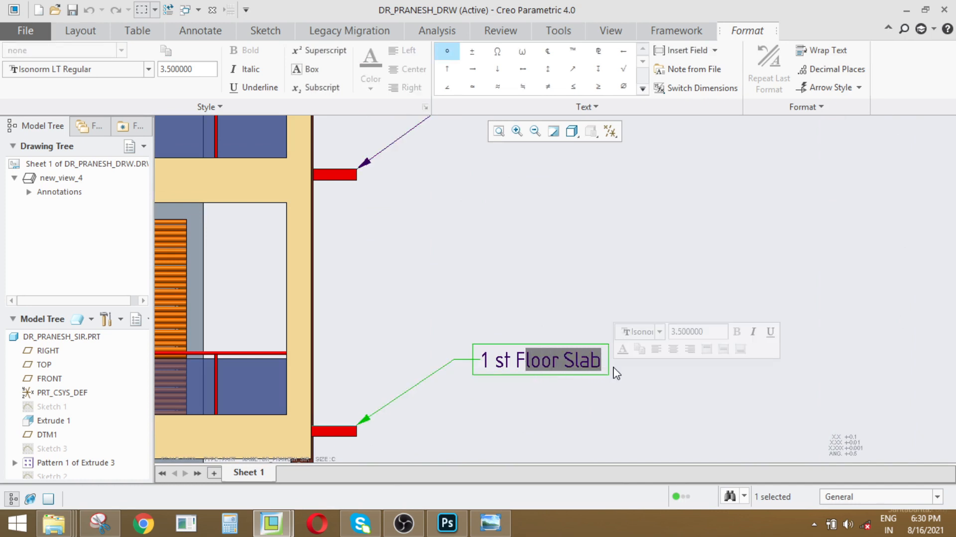
type("LOOR ")
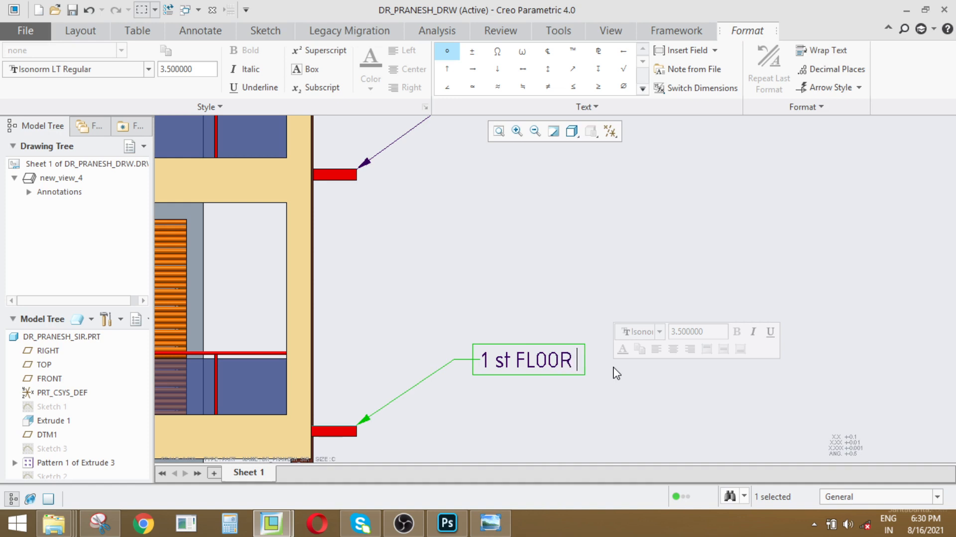
type("SLAB")
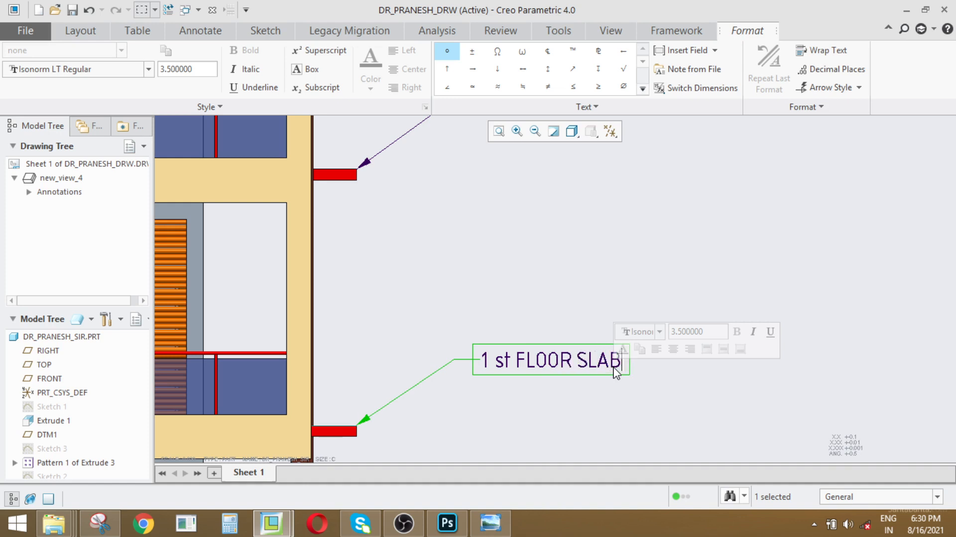
- Change the wording of the second-lowest slab's note to capitals so it reads "2nd FLOOR SLAB"
scroll(454, 366, "up", 4)
scroll(507, 276, "down", 4)
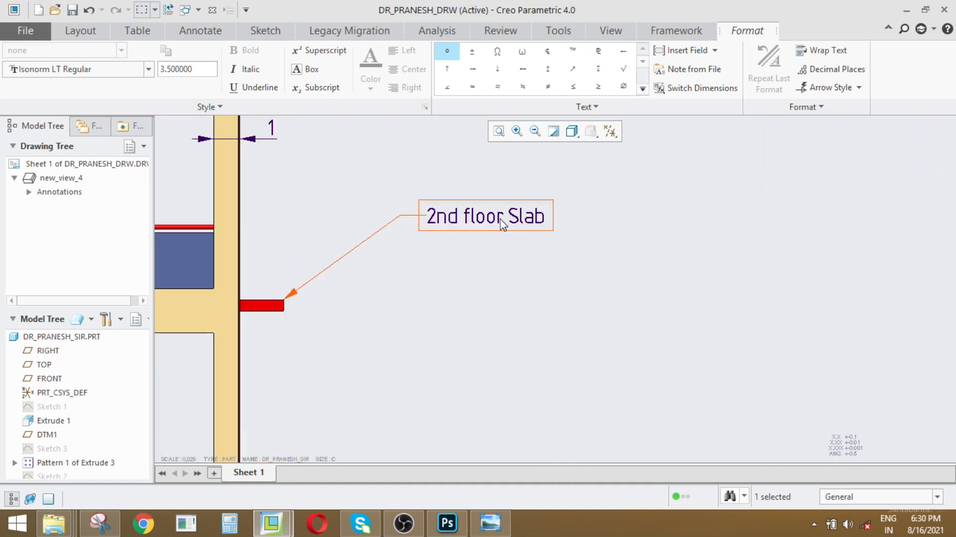
left_click(500, 218)
double_click(501, 219)
left_click_drag(500, 219, 569, 221)
key("BackSpace")
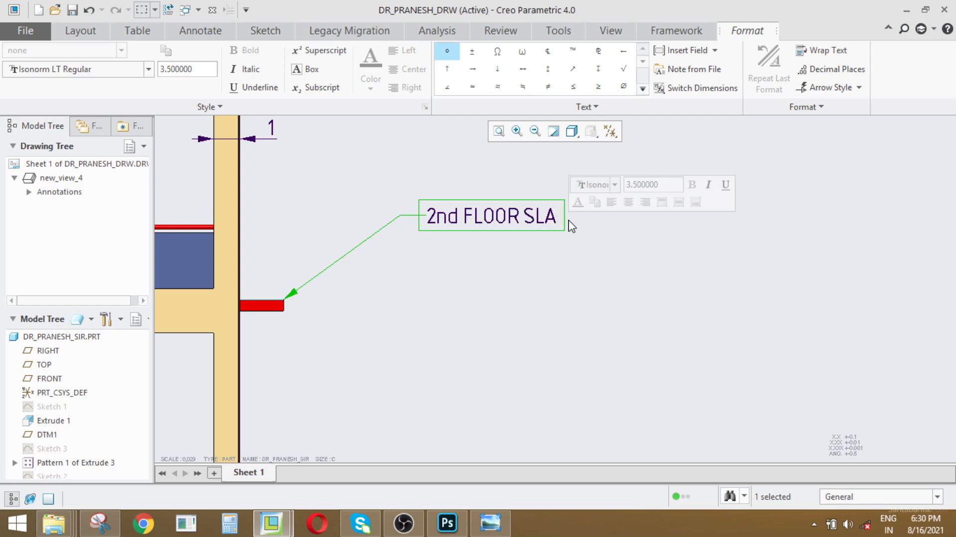
scroll(518, 344, "up", 4)
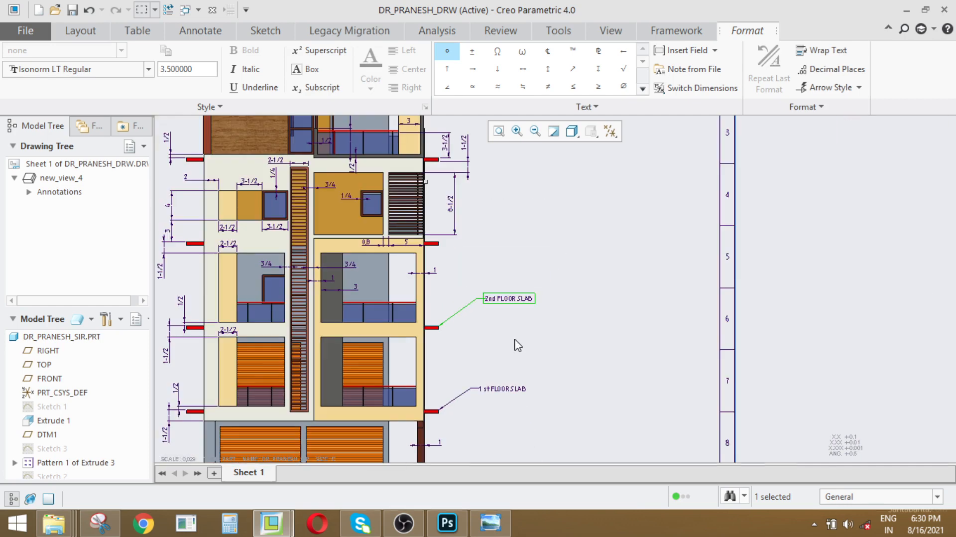
left_click(556, 299)
- Add a leader note reading "3R FLOOR SLAB" to the third red slab from the bottom on the building's right side
left_click(301, 70)
scroll(464, 282, "down", 1)
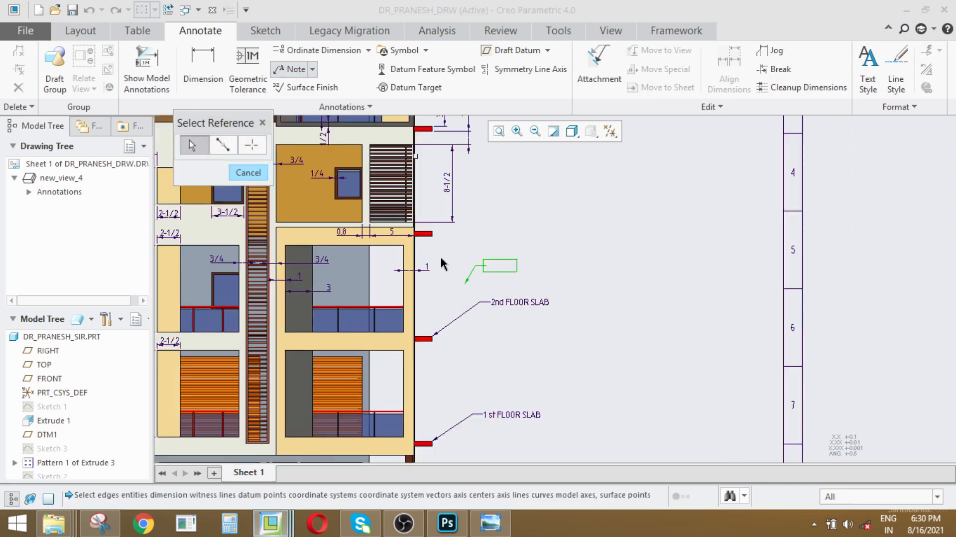
scroll(443, 264, "down", 2)
left_click(420, 192)
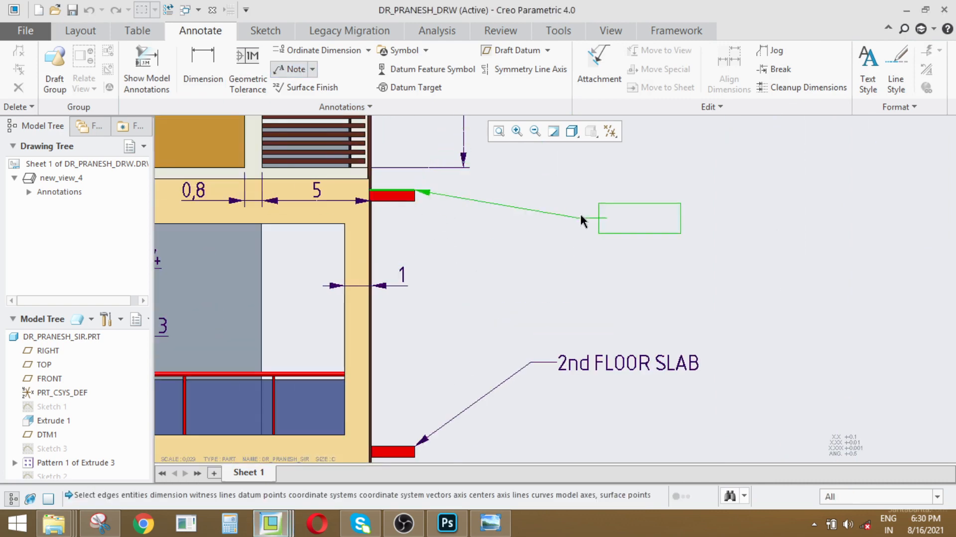
left_click(563, 231)
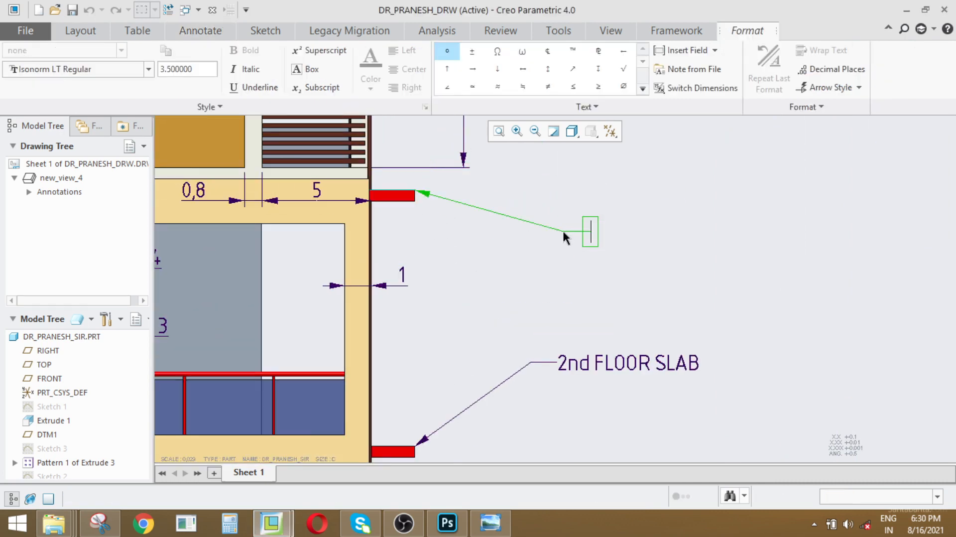
type("3R FLOOR SLAB")
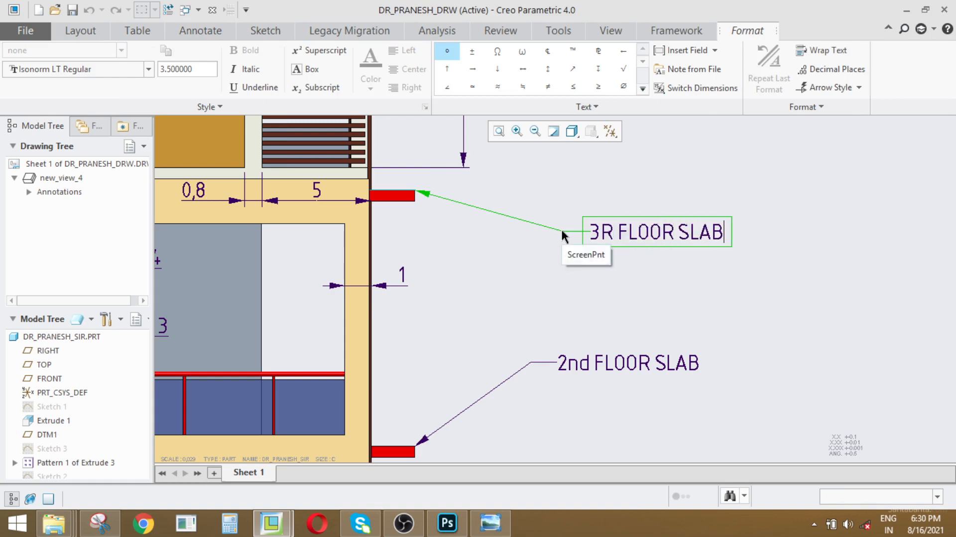
scroll(530, 307, "up", 2)
scroll(527, 235, "down", 4)
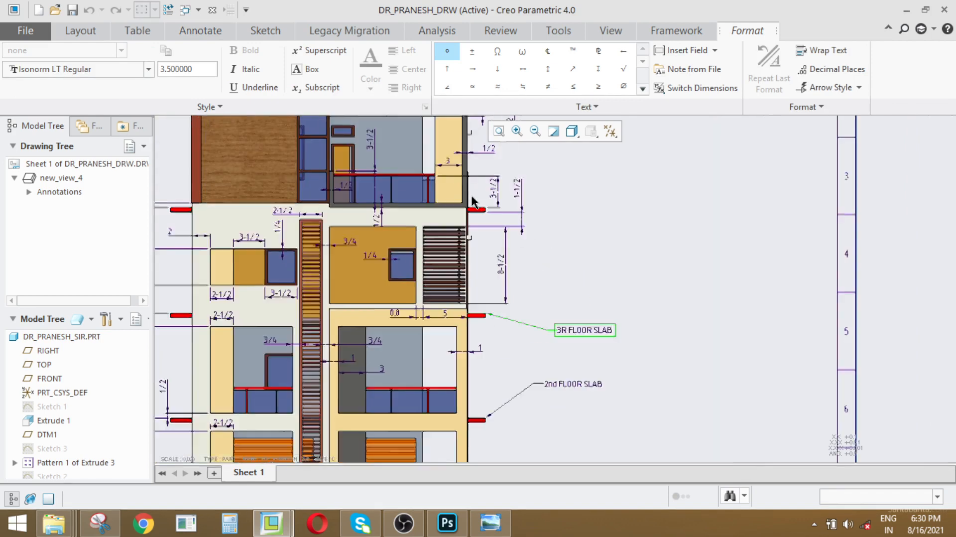
left_click(515, 241)
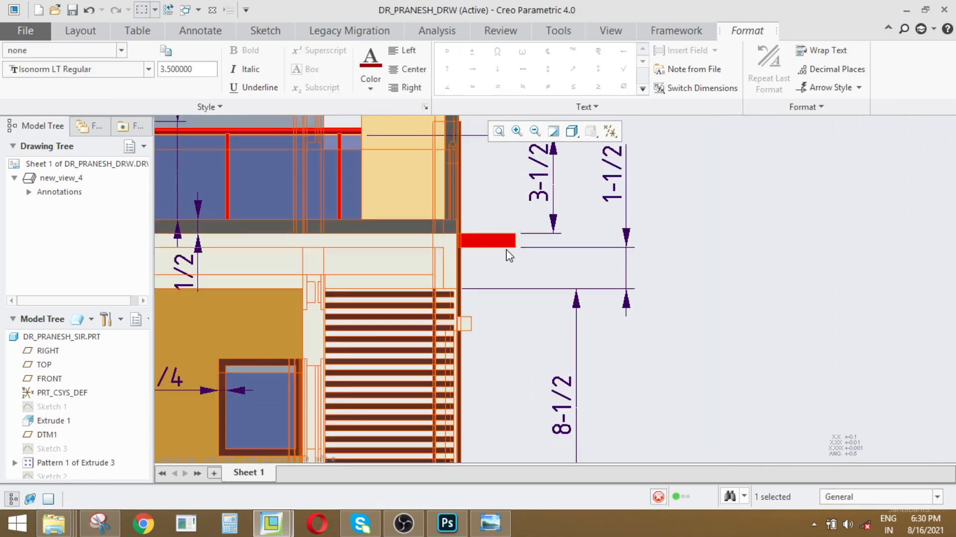
- Add a leader note reading "4TH FLOOR SLAB" to the outer end of the fourth right red slab, with its text beyond the nearby dimensions
scroll(513, 243, "up", 2)
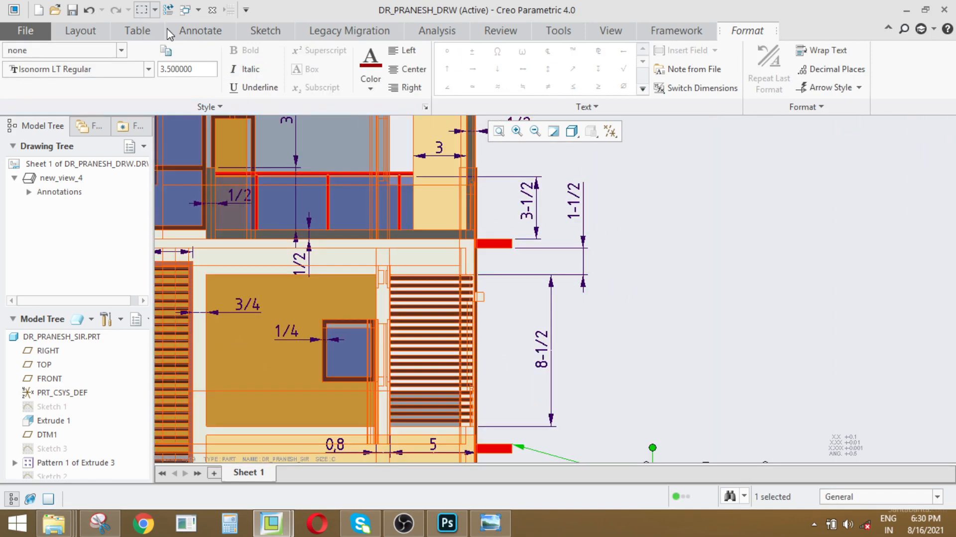
left_click(169, 31)
left_click(294, 69)
scroll(508, 242, "down", 1)
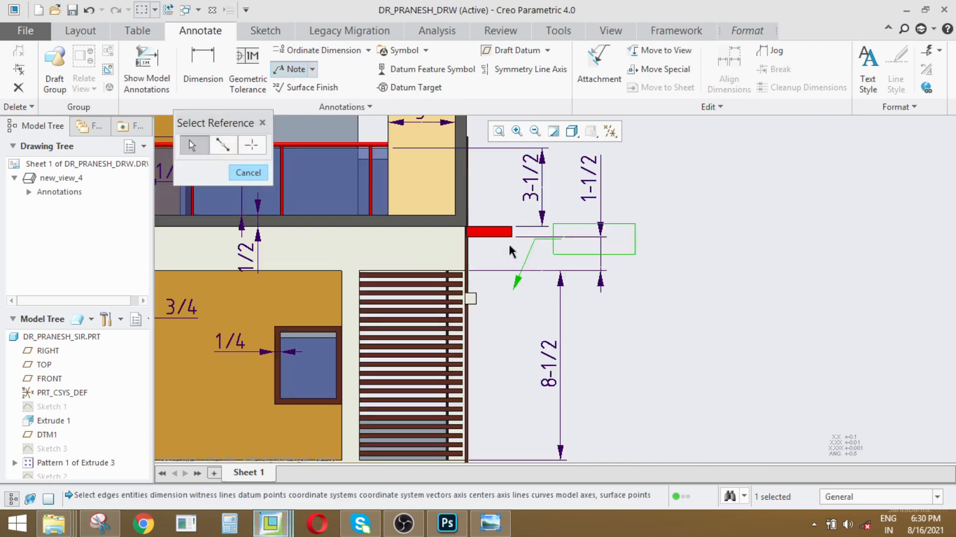
left_click(512, 224)
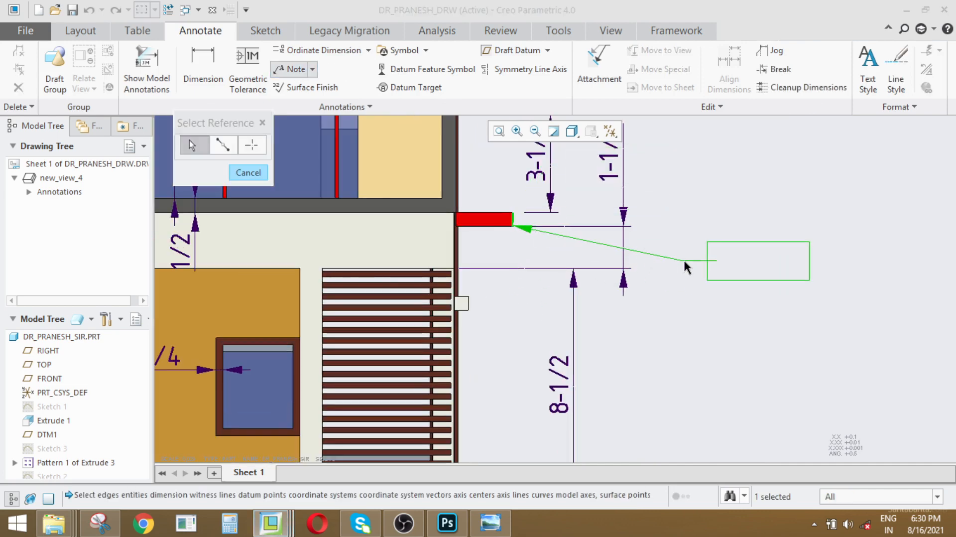
middle_click(684, 262)
type("4")
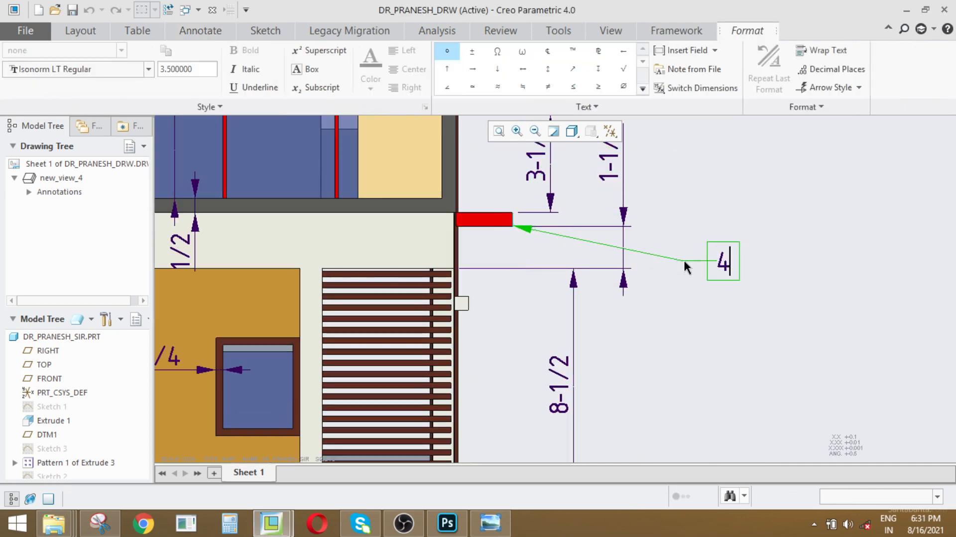
type("TH FLOOR ")
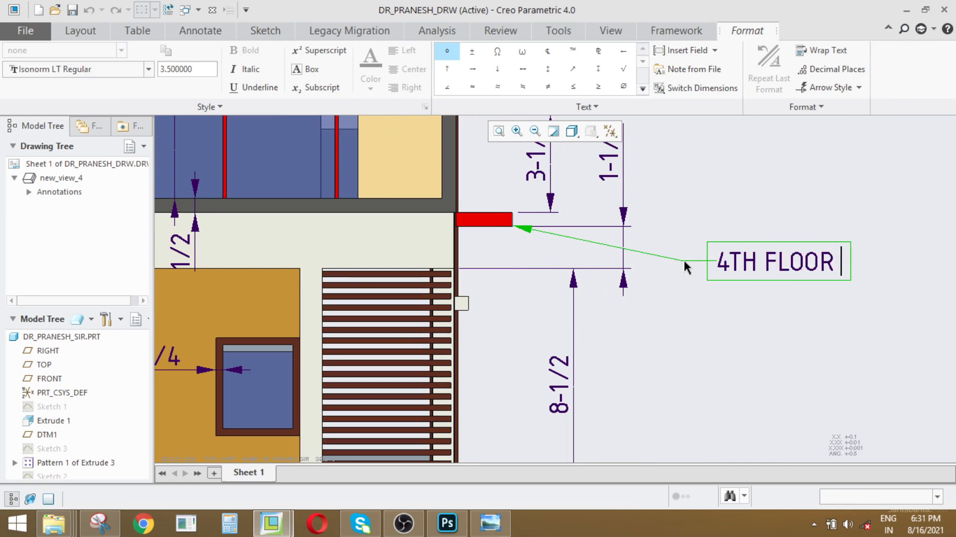
type("SLAB")
scroll(568, 246, "up", 5)
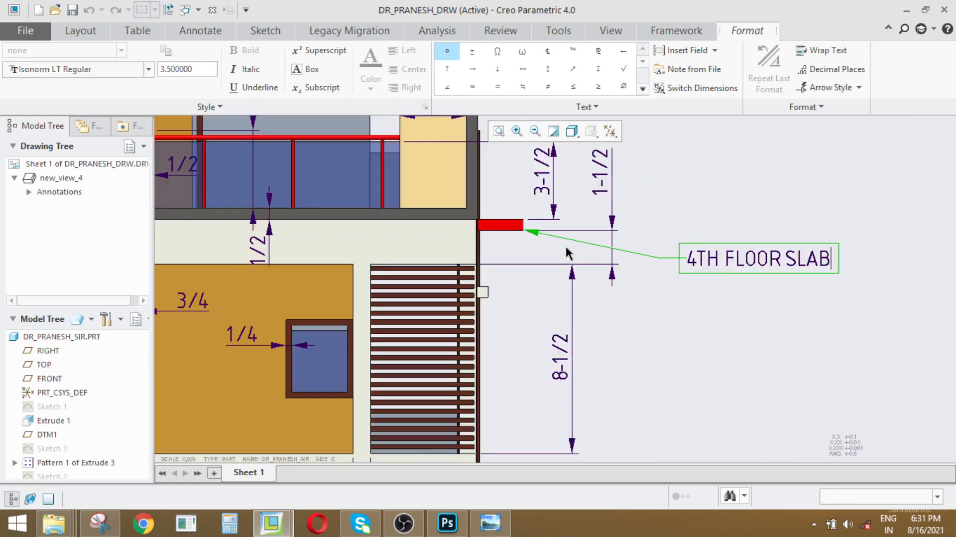
scroll(575, 239, "up", 3)
scroll(579, 210, "down", 3)
scroll(598, 239, "down", 5)
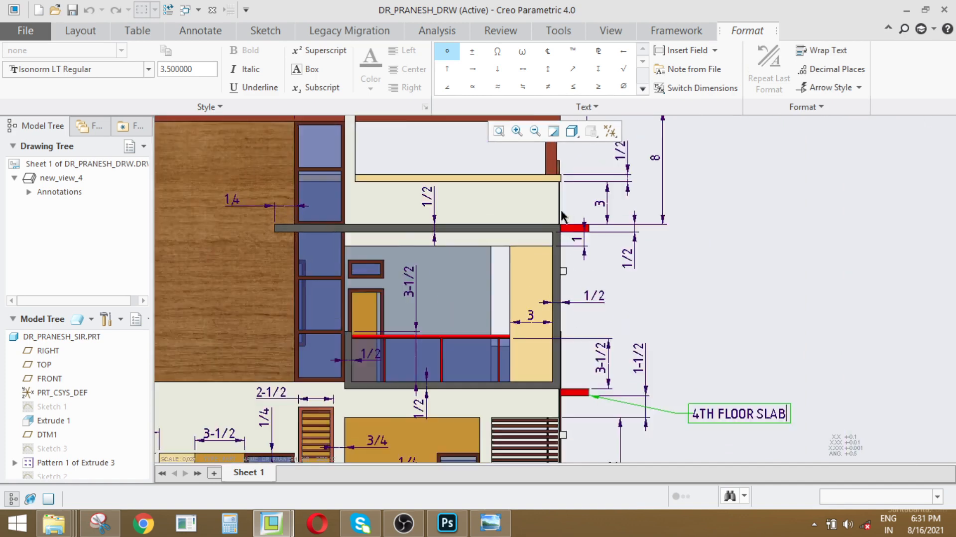
- Add a leader note reading "5TH FLOOR SLAB" to the outer end of the fifth red slab from the bottom on the building's right side
left_click(171, 32)
left_click(291, 69)
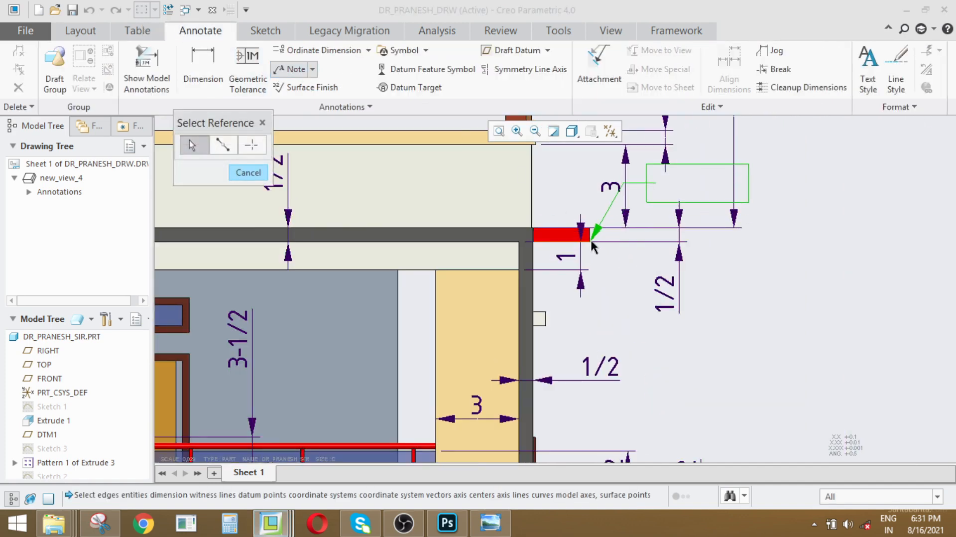
left_click(591, 243)
scroll(592, 246, "up", 3)
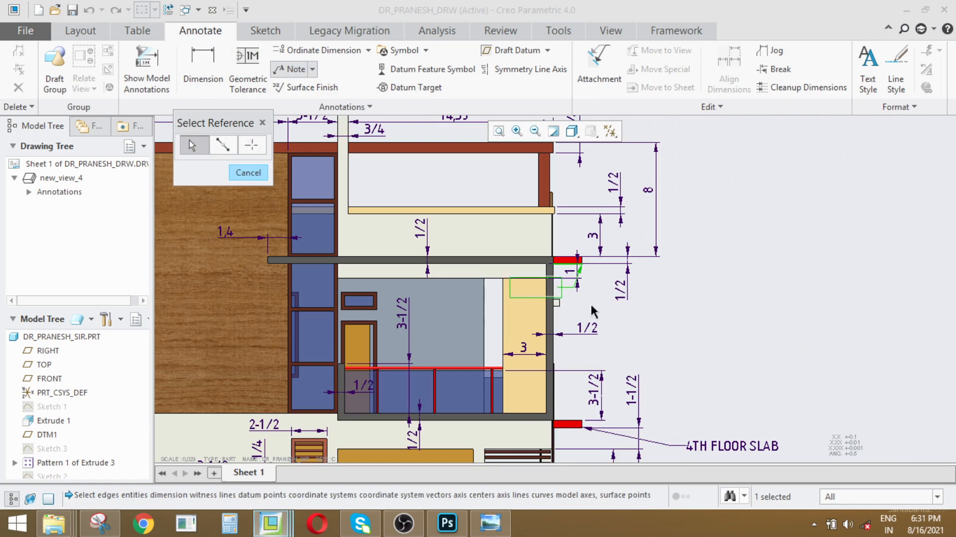
middle_click(628, 330)
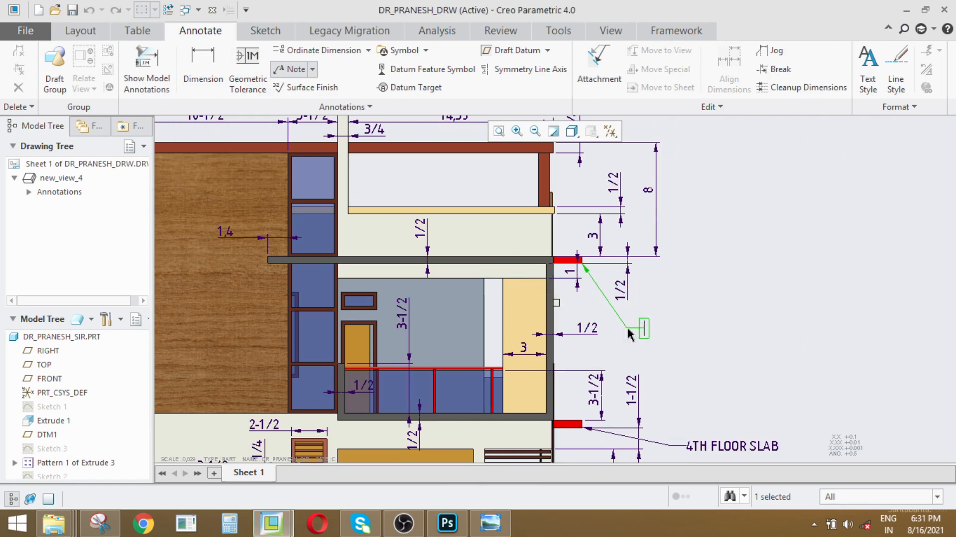
type("5TH FLOOR SLAB")
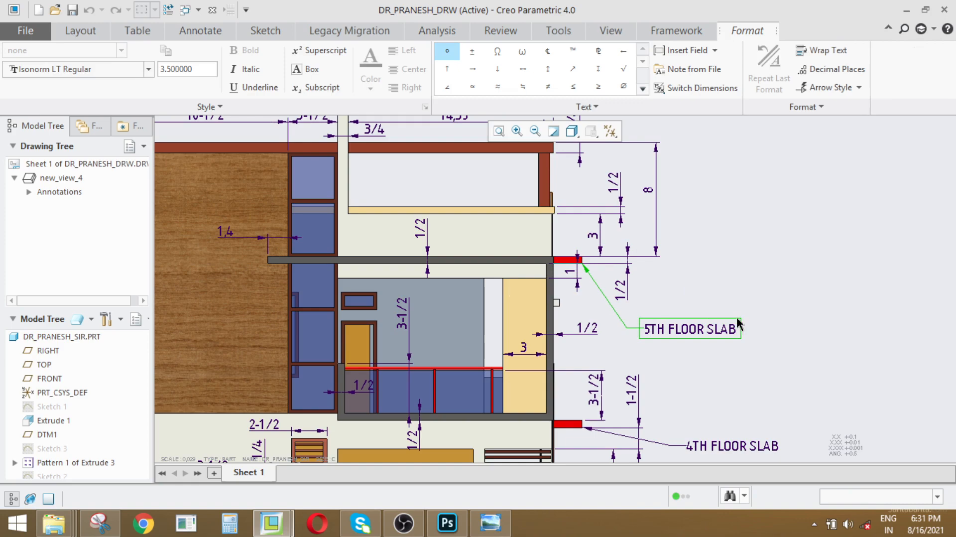
left_click(738, 323)
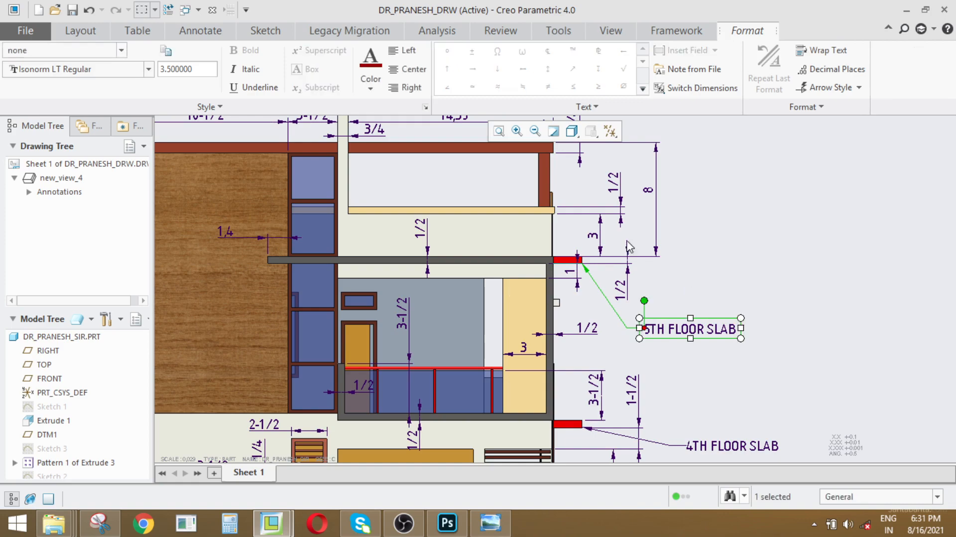
- Resize the text box of the "5TH FLOOR SLAB" note and shift the note slightly away from the building
scroll(707, 301, "down", 4)
scroll(668, 256, "up", 2)
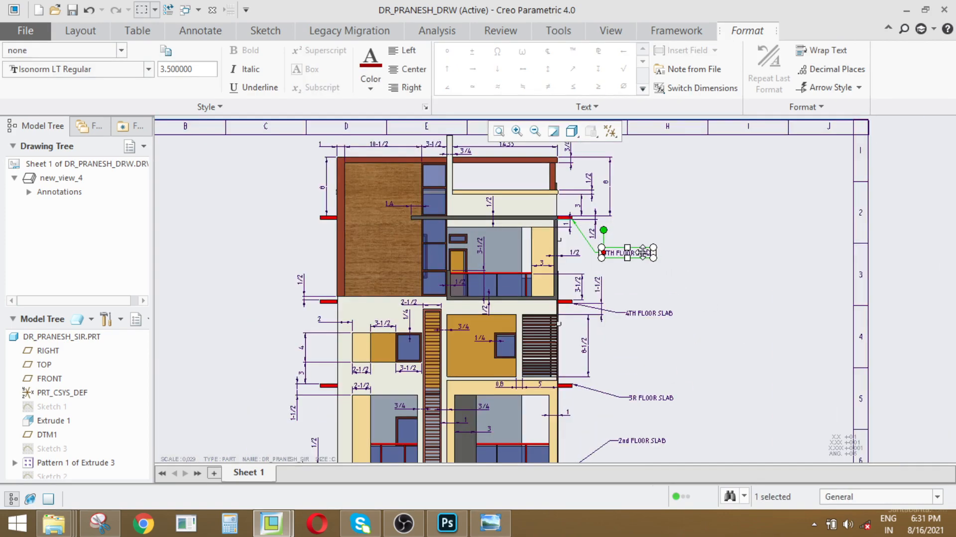
scroll(601, 251, "up", 4)
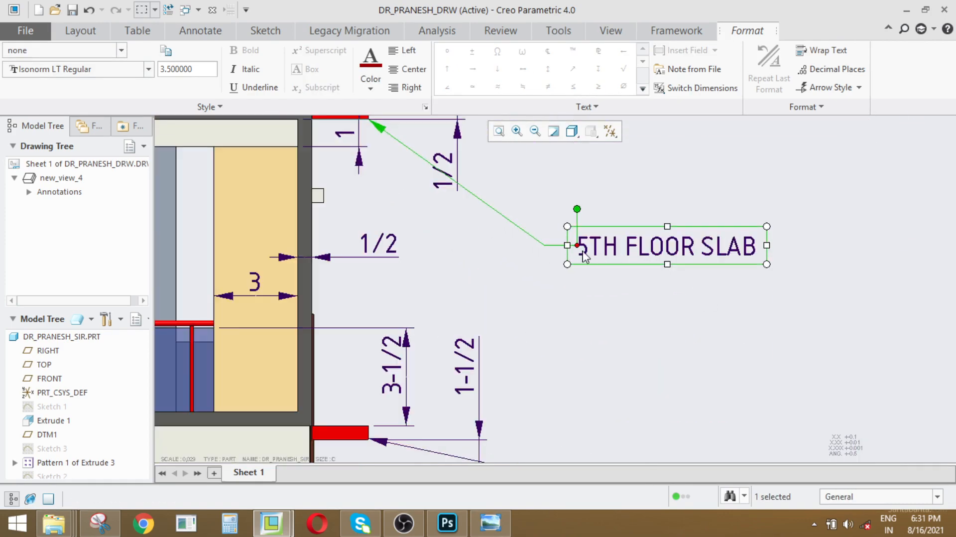
left_click_drag(567, 244, 536, 244)
left_click_drag(675, 267, 887, 260)
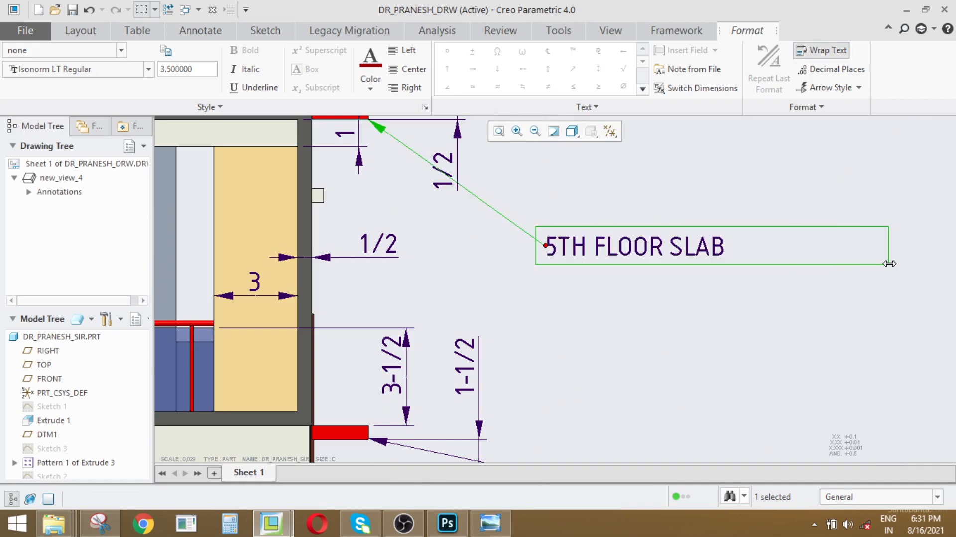
double_click(564, 245)
left_click_drag(556, 227, 598, 229)
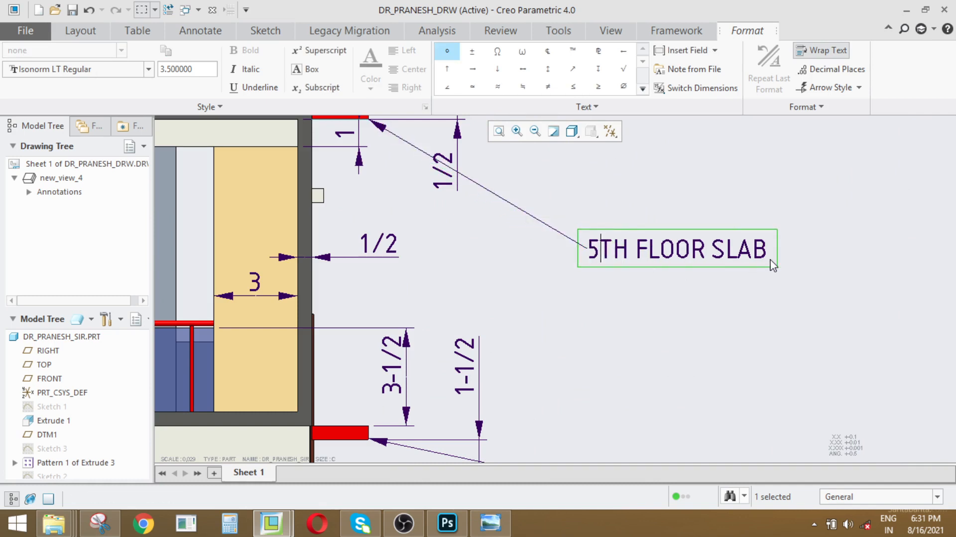
left_click(589, 326)
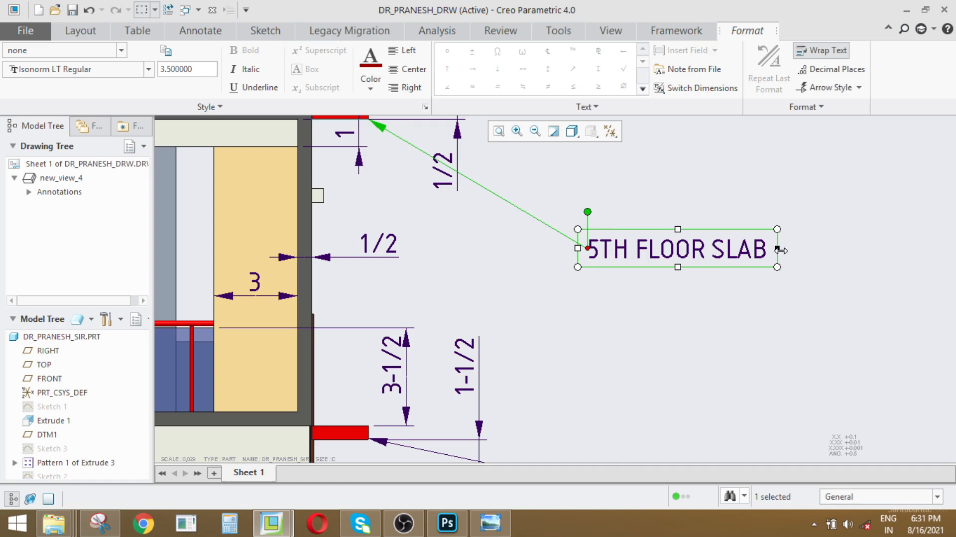
- Place the "5TH FLOOR SLAB" note farther from the building on a bent leader and widen its text box to fit one line
left_click_drag(779, 250, 940, 254)
mouse_move(584, 231)
left_mouse_down()
mouse_move(481, 237)
mouse_move(481, 253)
mouse_move(682, 252)
mouse_move(622, 252)
left_mouse_up()
left_click(582, 332)
left_click(512, 267)
scroll(563, 257, "down", 3)
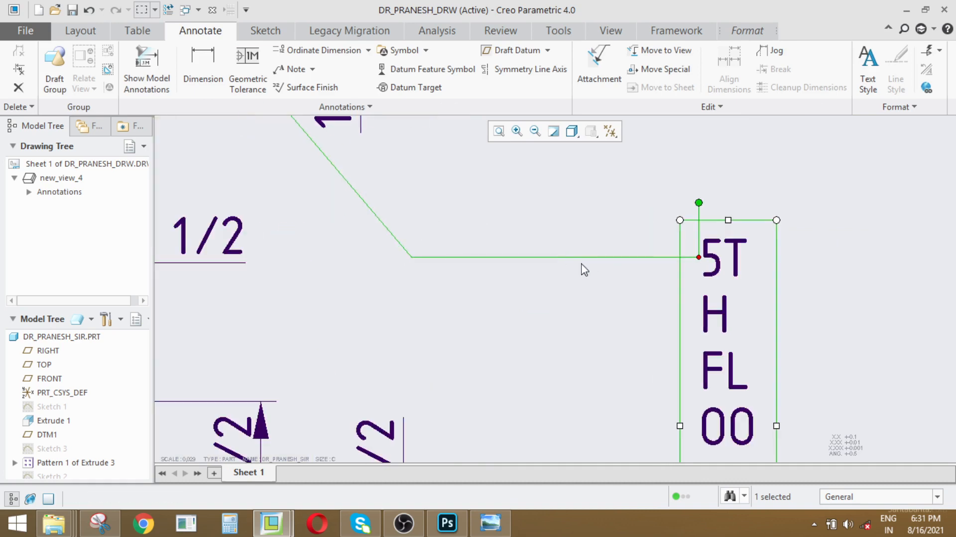
scroll(501, 278, "up", 4)
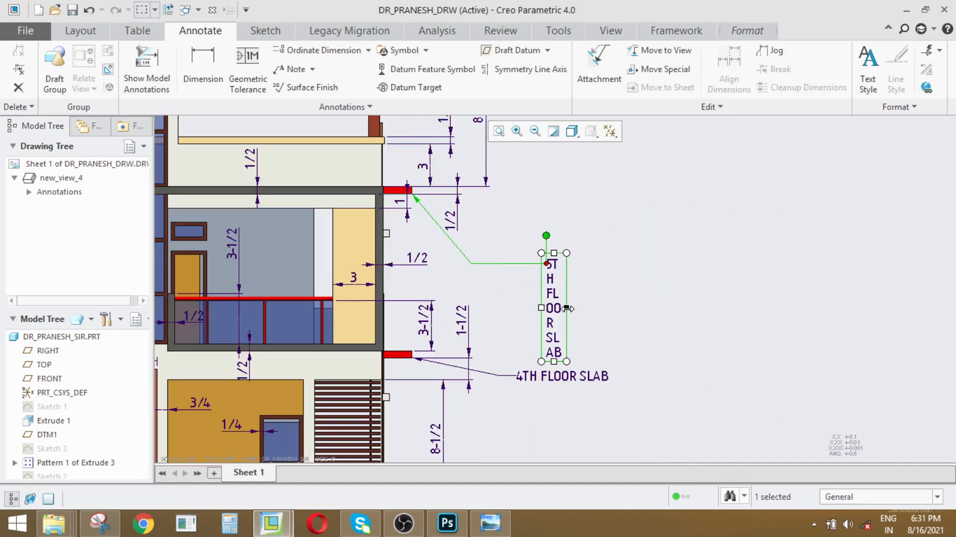
left_click_drag(566, 308, 704, 293)
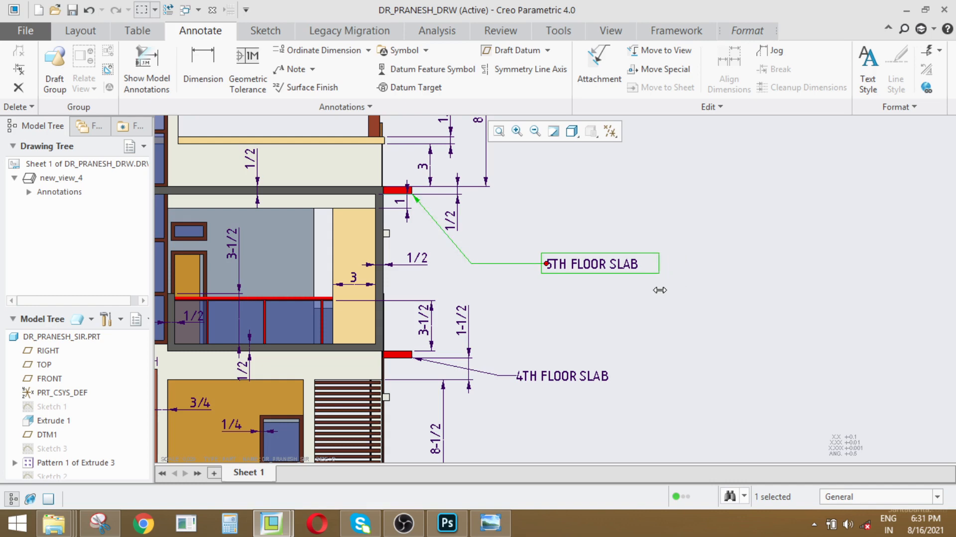
left_click(572, 320)
- Move the "4TH FLOOR SLAB" note outward so its text roughly lines up beneath the "5TH FLOOR SLAB" note
scroll(506, 289, "down", 2)
left_click(548, 427)
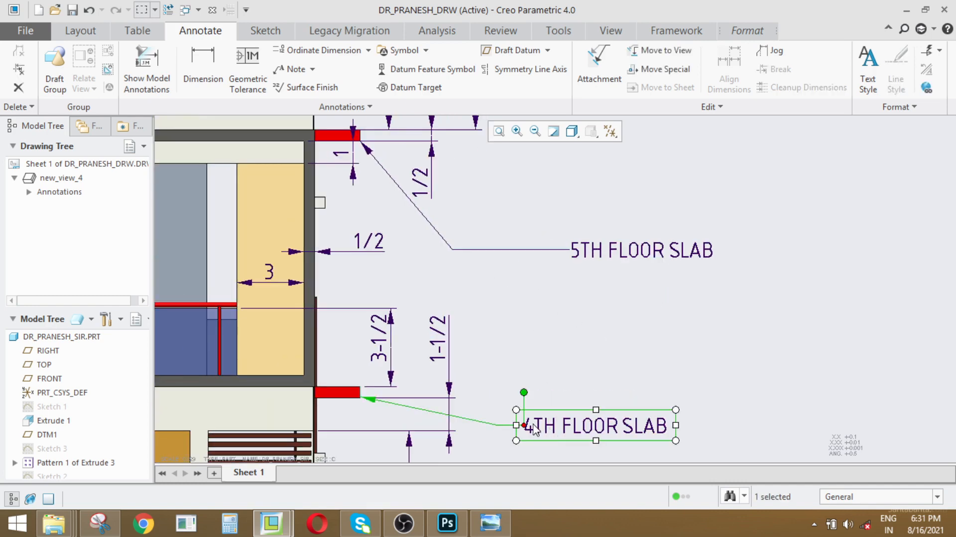
left_click_drag(528, 409, 586, 404)
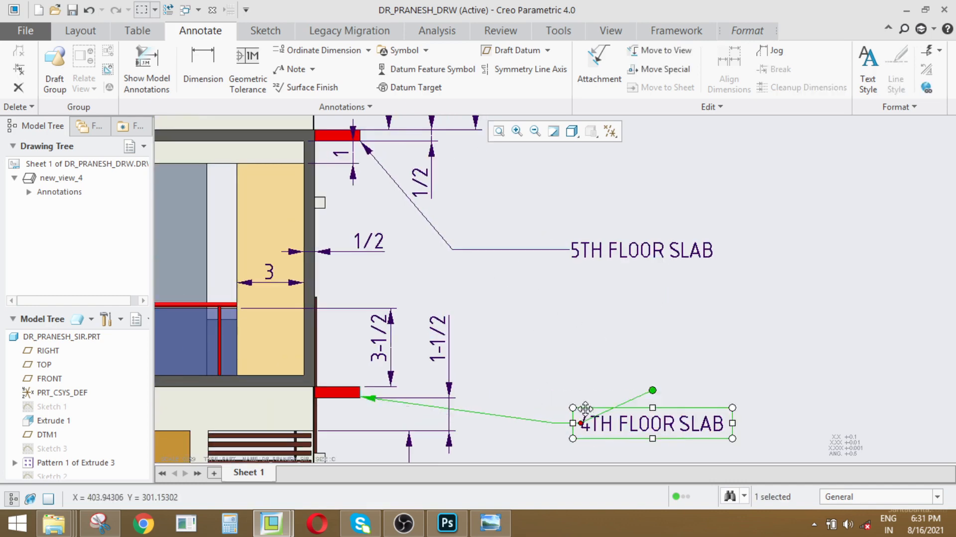
scroll(579, 329, "up", 3)
scroll(580, 332, "up", 4)
scroll(577, 392, "down", 3)
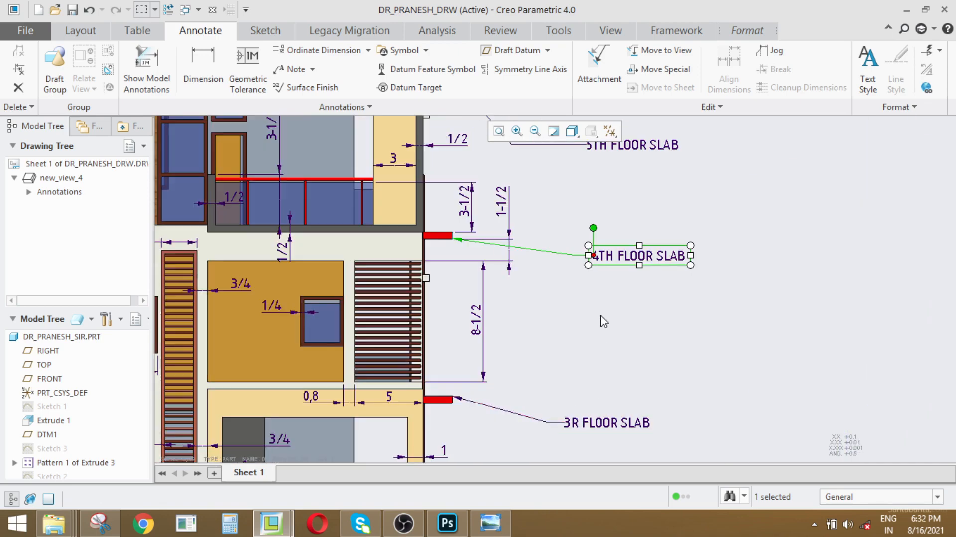
scroll(609, 317, "up", 2)
scroll(608, 317, "down", 3)
scroll(597, 299, "up", 4)
scroll(572, 271, "down", 4)
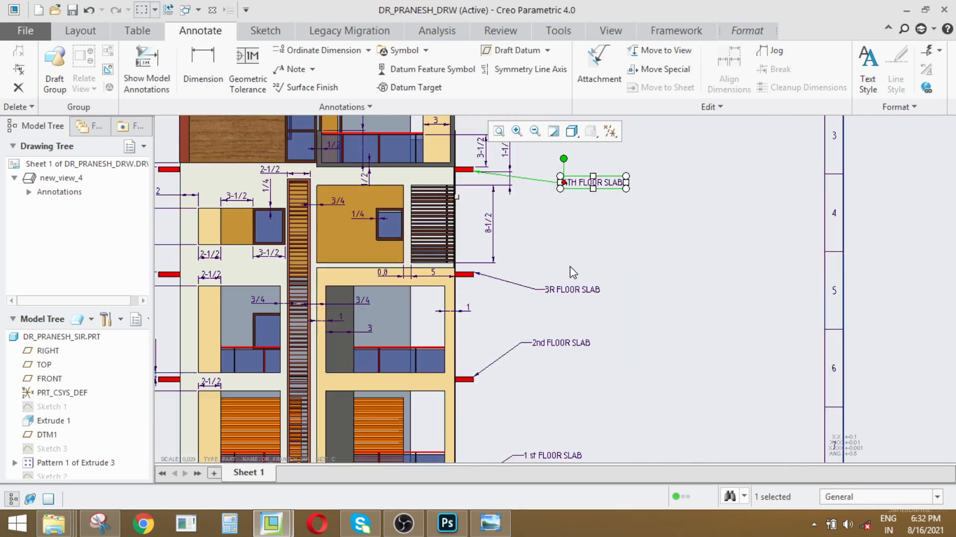
- Move the "3R FLOOR SLAB" note outward to line up roughly with the "4TH FLOOR SLAB" note above it
left_click(545, 288)
scroll(543, 289, "down", 2)
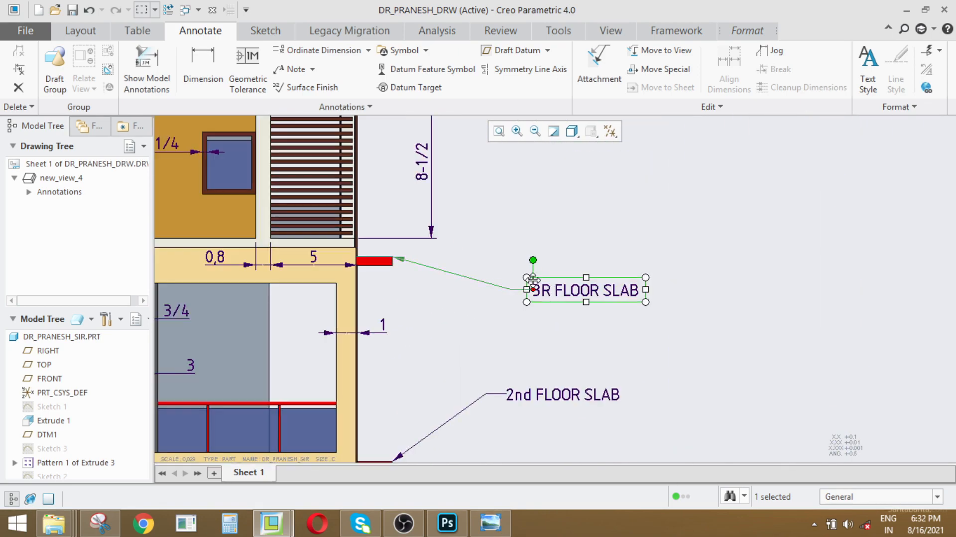
left_click_drag(533, 280, 562, 288)
scroll(605, 282, "up", 2)
scroll(591, 298, "down", 2)
scroll(551, 292, "up", 5)
scroll(556, 291, "down", 3)
- Move the "2nd FLOOR SLAB" note outward so it lines up with the "3R FLOOR SLAB" note
left_click(511, 352)
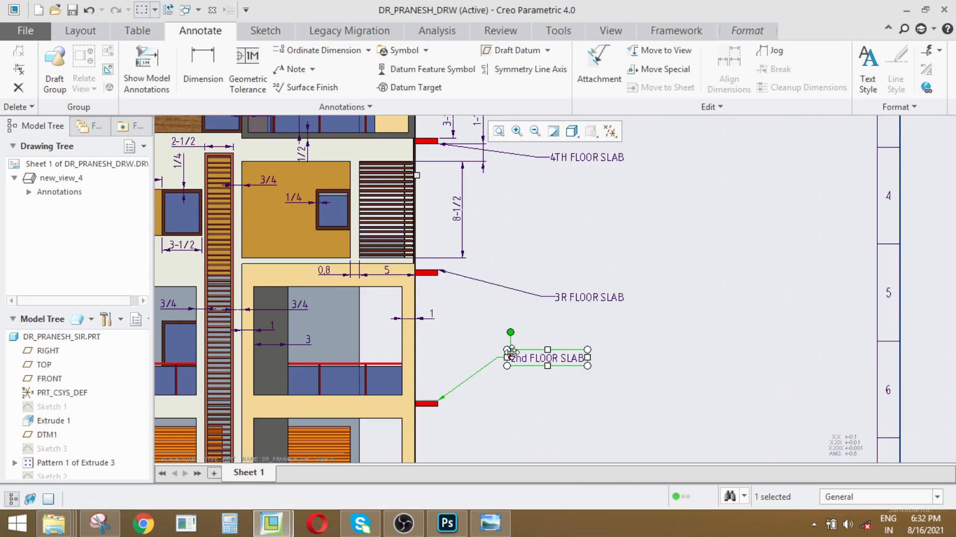
left_click_drag(515, 350, 560, 352)
scroll(560, 288, "up", 3)
scroll(546, 398, "down", 2)
- Move the "1 st FLOOR SLAB" note outward so it lines up roughly with the other slab notes above it
left_click(543, 392)
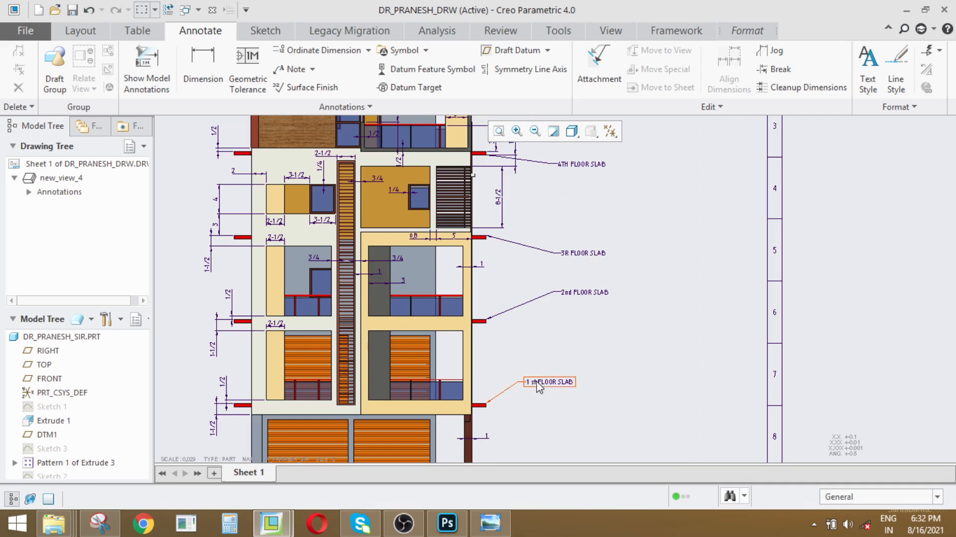
left_click(528, 383)
left_click(559, 363)
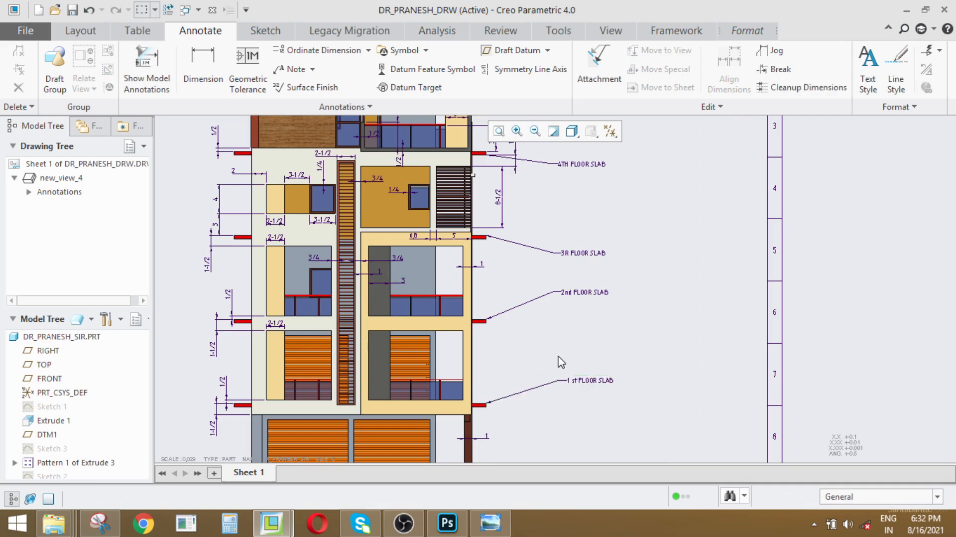
scroll(572, 343, "up", 4)
left_click_drag(590, 254, 558, 381)
left_click_drag(599, 231, 556, 383)
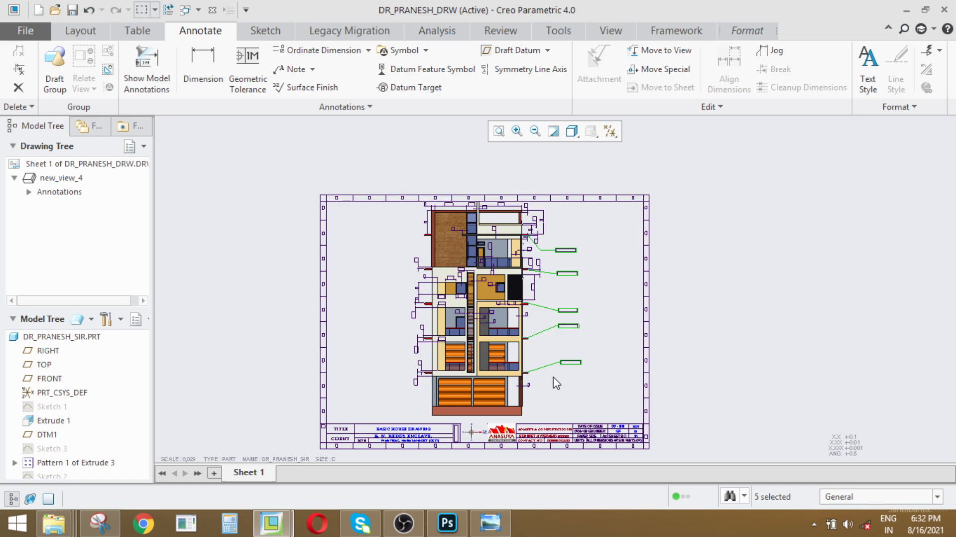
right_click(361, 294)
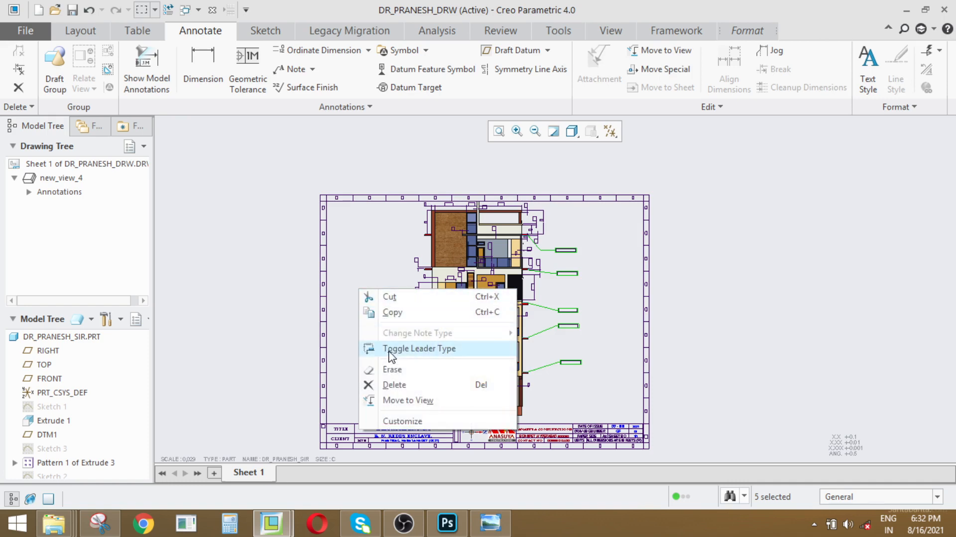
left_click(317, 329)
left_click(605, 284)
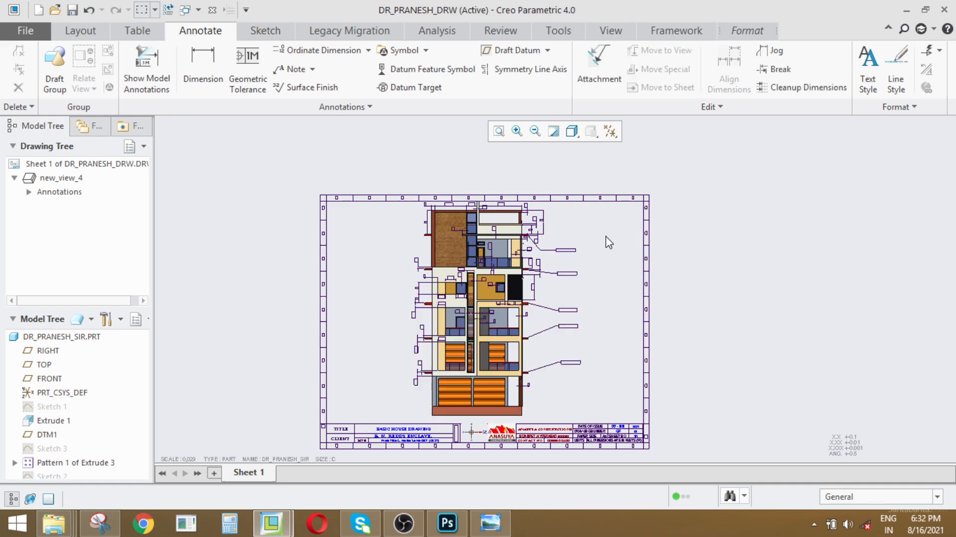
left_click_drag(604, 233, 556, 398)
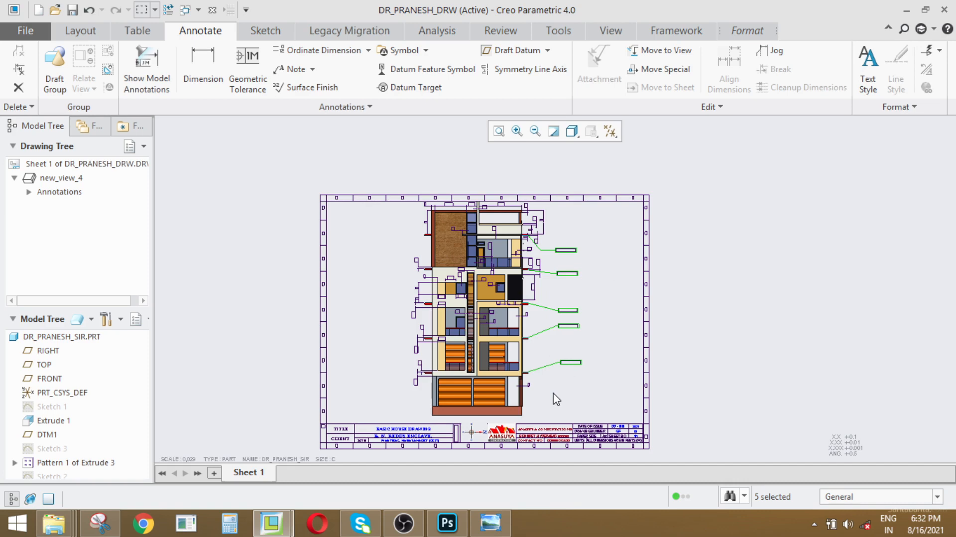
left_click(355, 249)
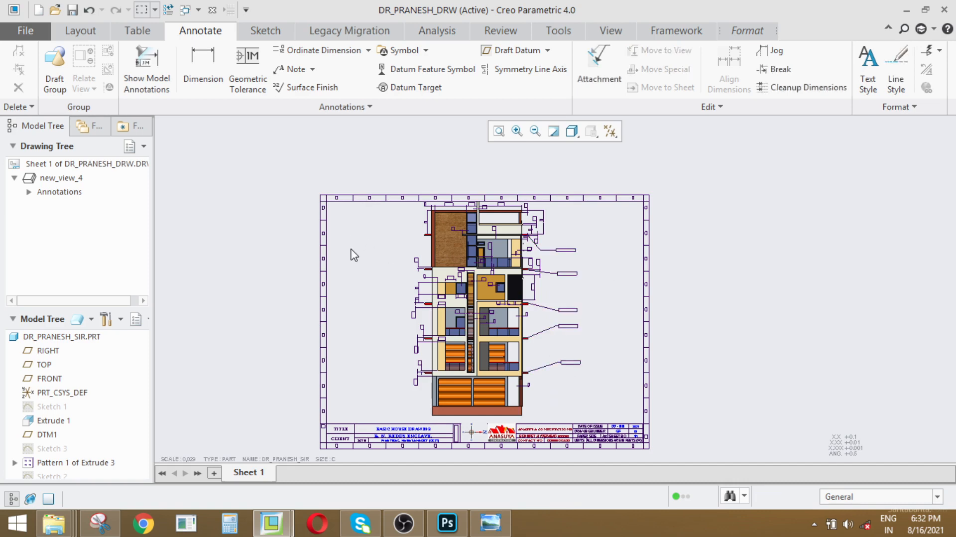
- Add a leader note reading "1ST FLOOR SLAB" to the lowest red slab on the building's left side, with its text beyond the nearby dimensions
scroll(490, 271, "up", 2)
scroll(489, 271, "down", 3)
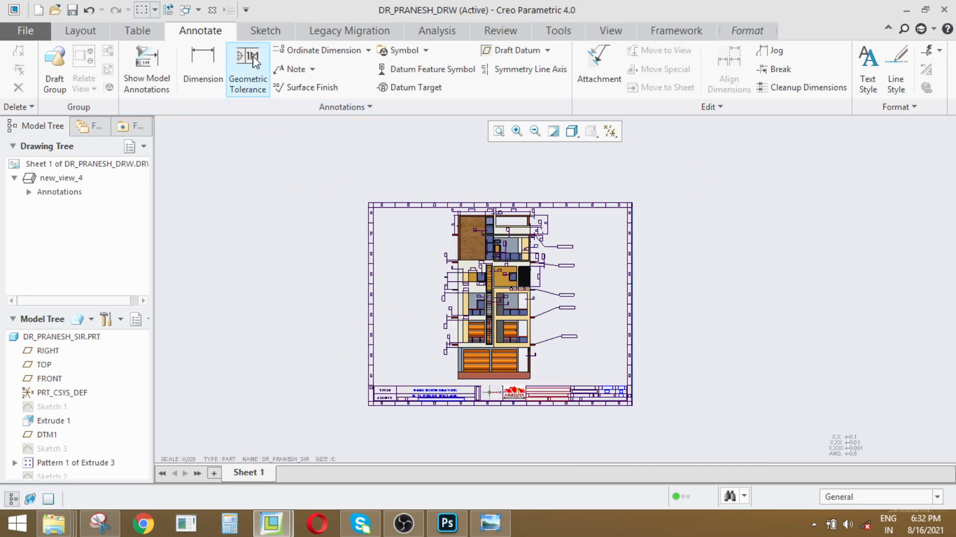
left_click(299, 71)
scroll(447, 335, "up", 5)
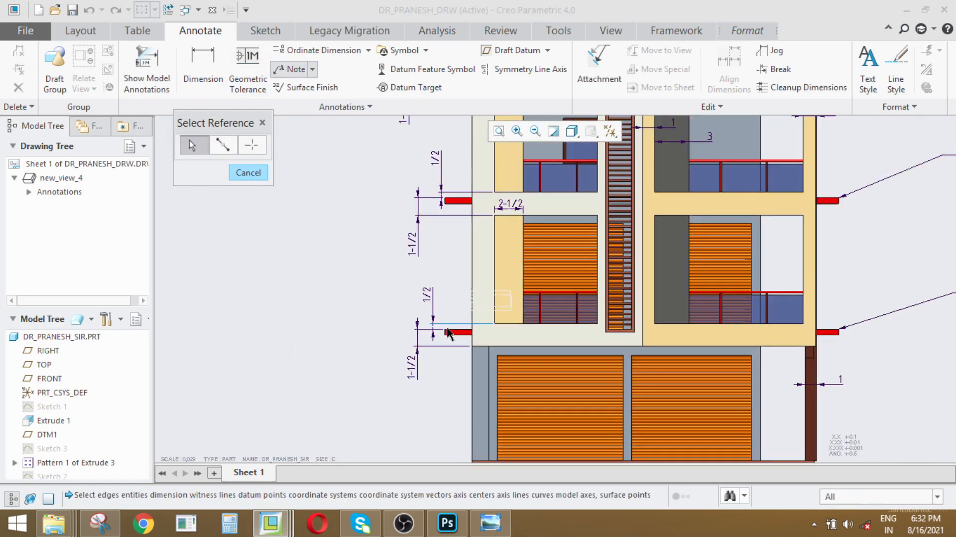
left_click(446, 332)
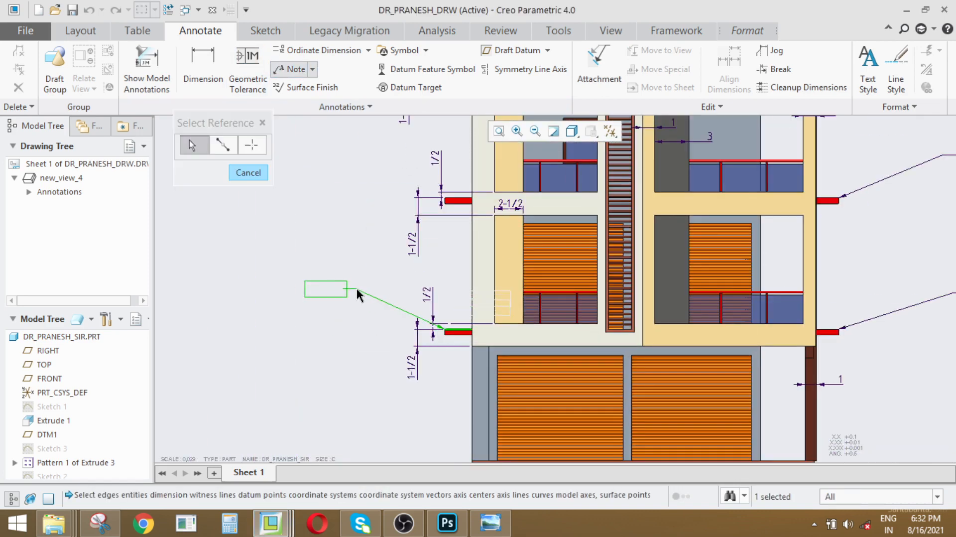
middle_click(356, 287)
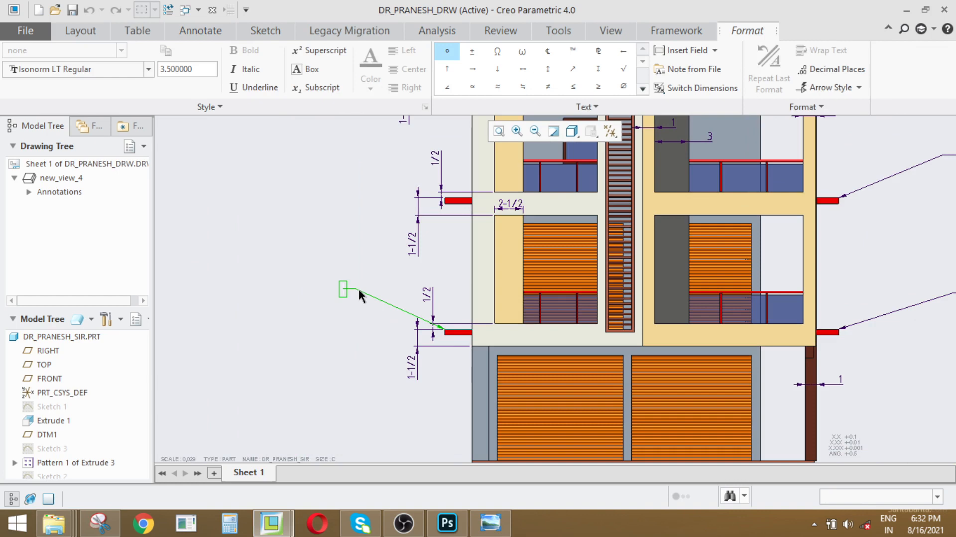
type("1S")
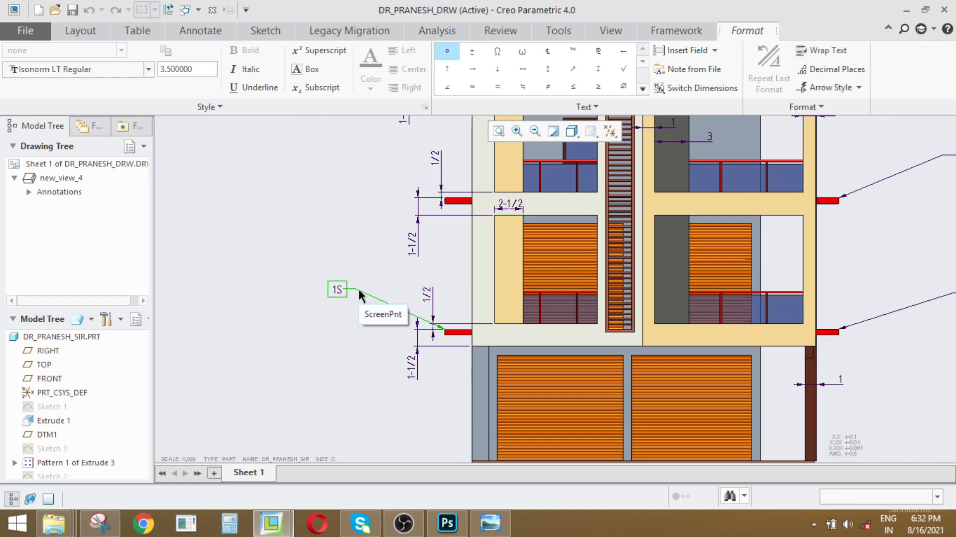
type("T FLOOR SLAB")
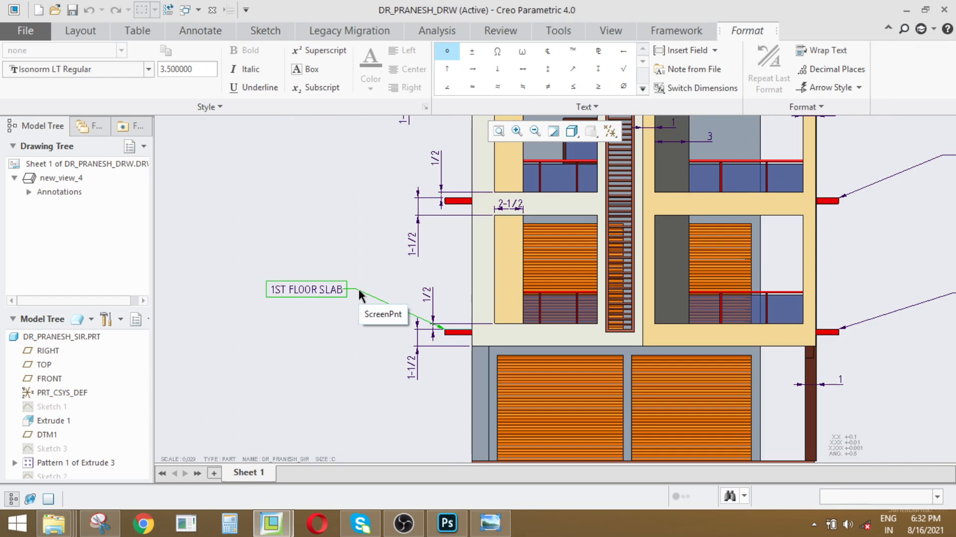
left_click(311, 370)
- Copy the full text of the "1ST FLOOR SLAB" note on the building's left side
scroll(305, 320, "up", 3)
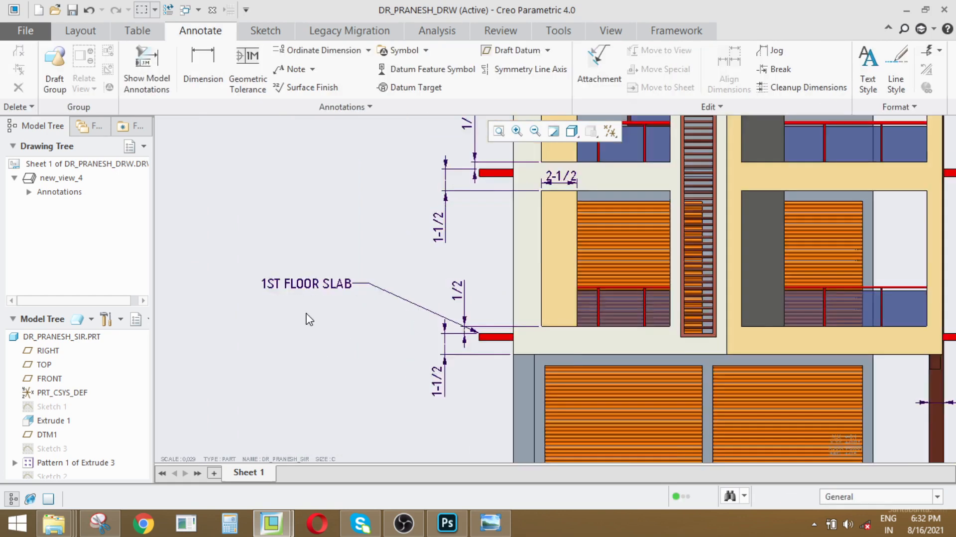
double_click(243, 272)
left_click_drag(236, 271, 377, 270)
key("ctrl+c")
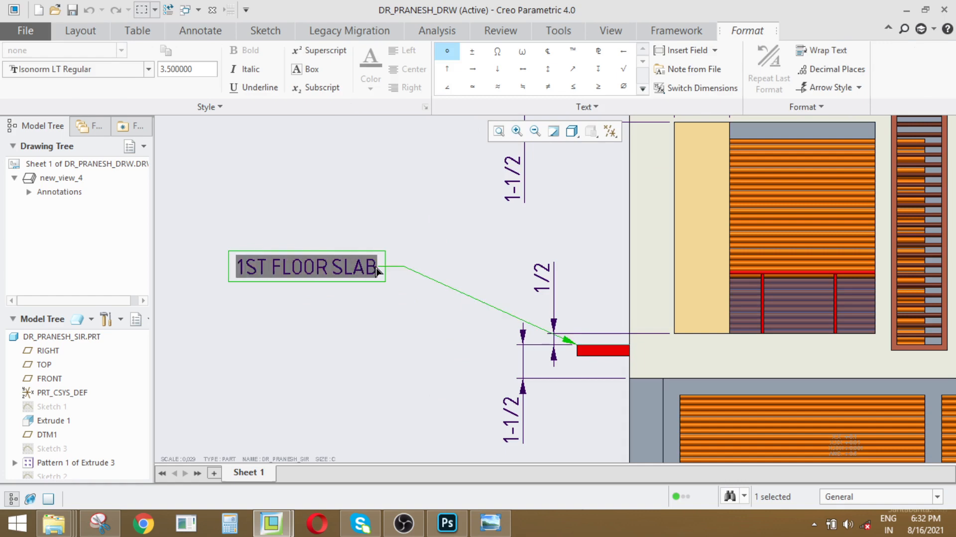
left_click(341, 352)
scroll(332, 392, "up", 5)
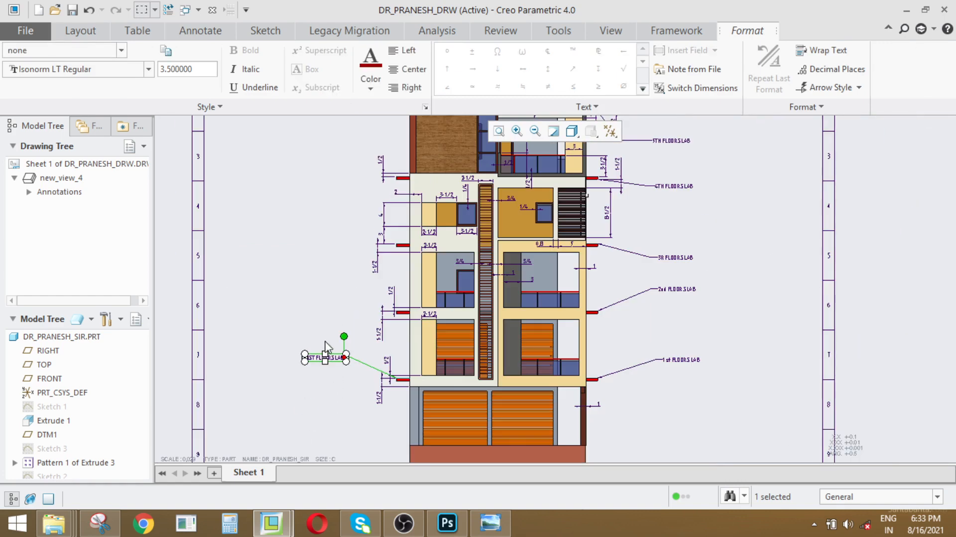
- Add a leader note reading "2nd FLOOR SLAB" to the second-lowest red slab on the building's left side, reusing the copied slab text
left_click(336, 334)
scroll(344, 341, "down", 3)
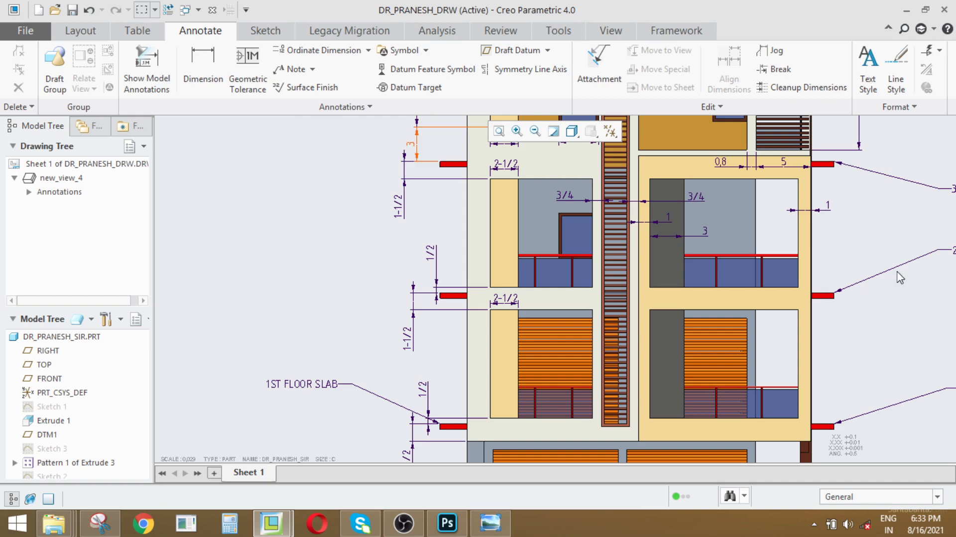
left_click(293, 68)
scroll(434, 311, "down", 4)
left_click(444, 277)
scroll(442, 319, "up", 3)
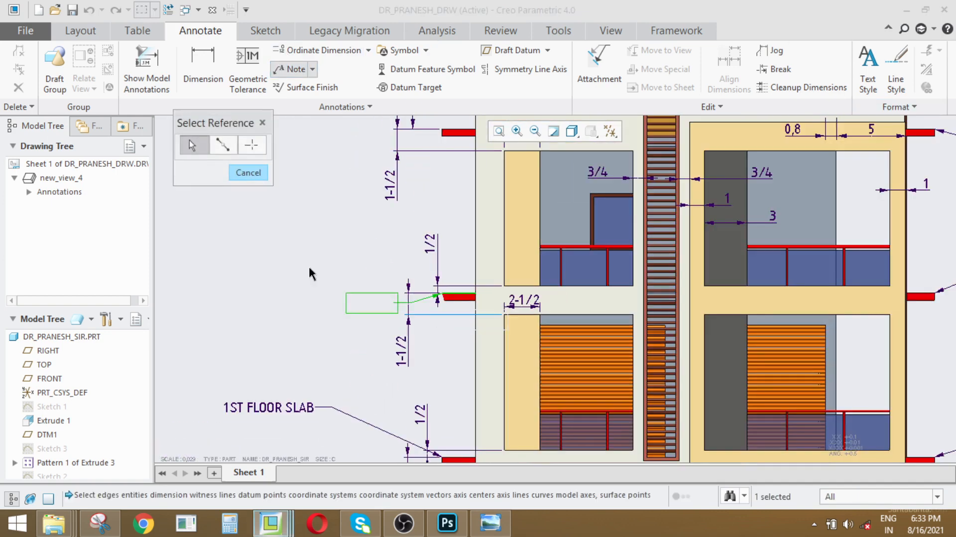
middle_click(276, 247)
key("ctrl+v")
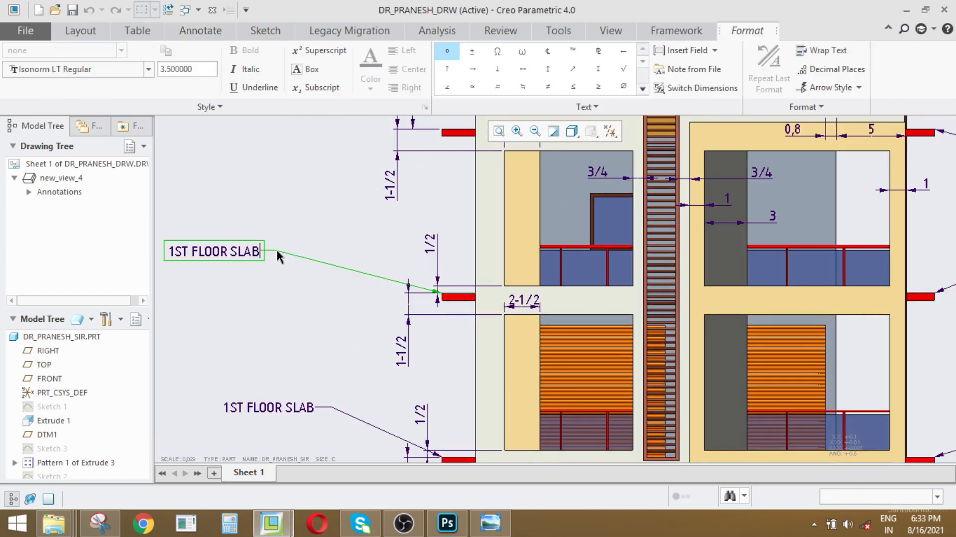
left_click_drag(186, 254, 163, 257)
left_click(188, 255)
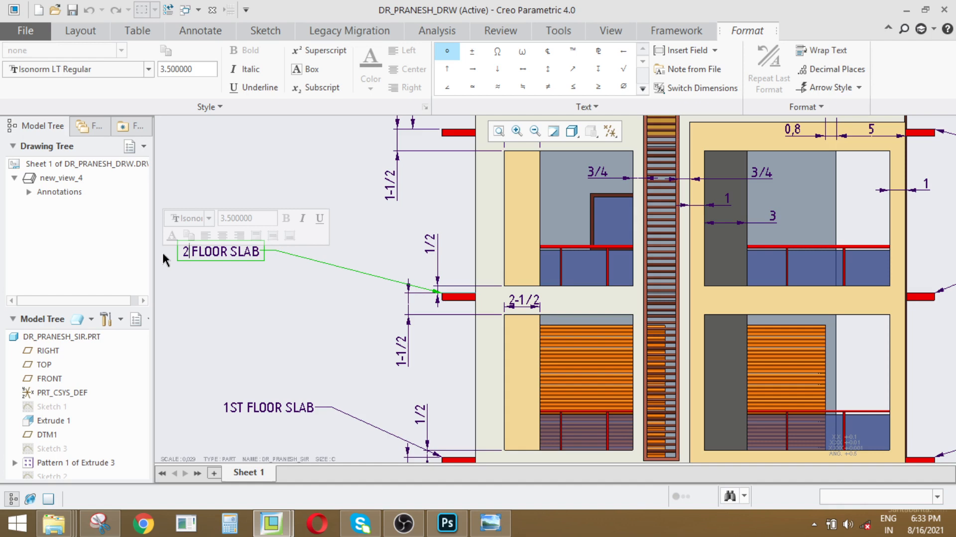
left_click(299, 350)
scroll(299, 350, "up", 2)
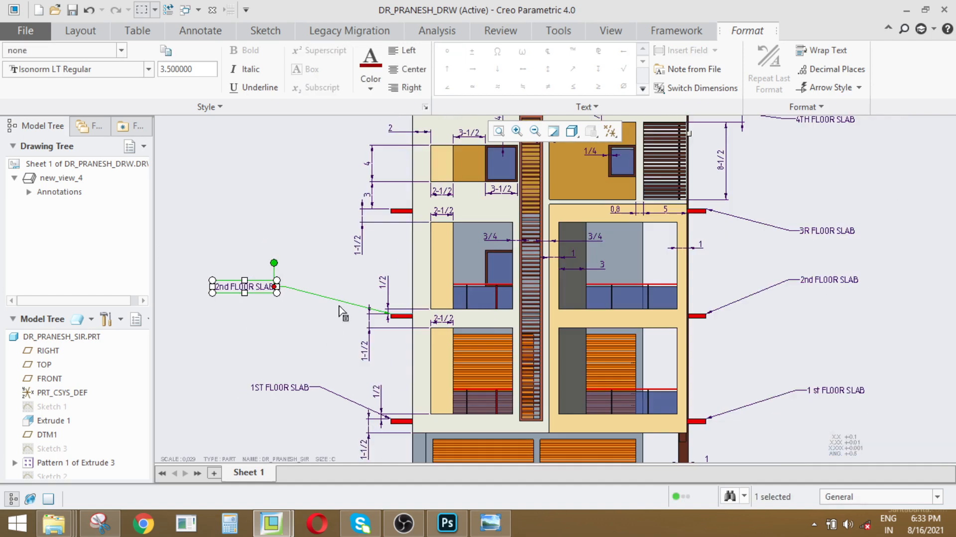
- Add a leader note reading "3rd FLOOR SLAB" to the third red slab from the ground on the building's left side
left_click(200, 31)
left_click(291, 69)
scroll(391, 215, "down", 2)
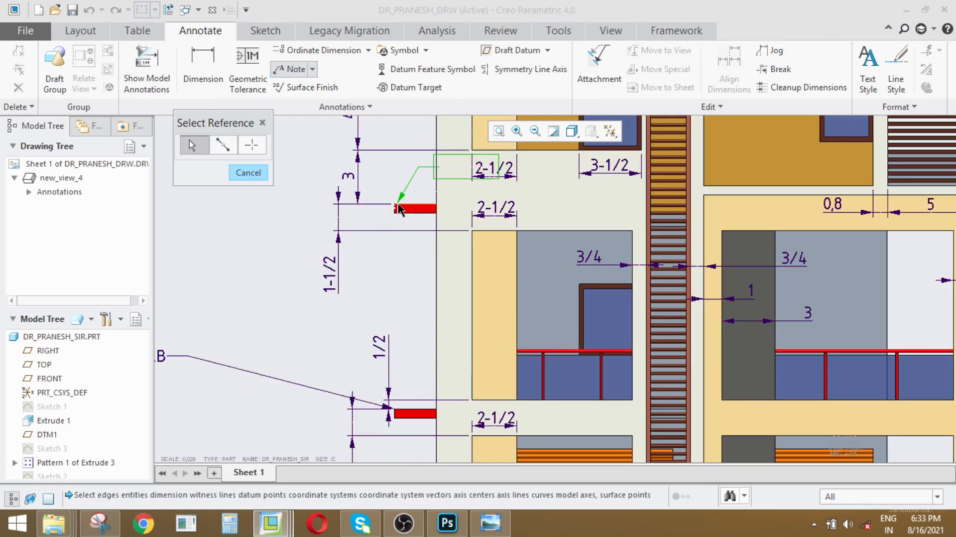
left_click(393, 210)
scroll(395, 209, "up", 2)
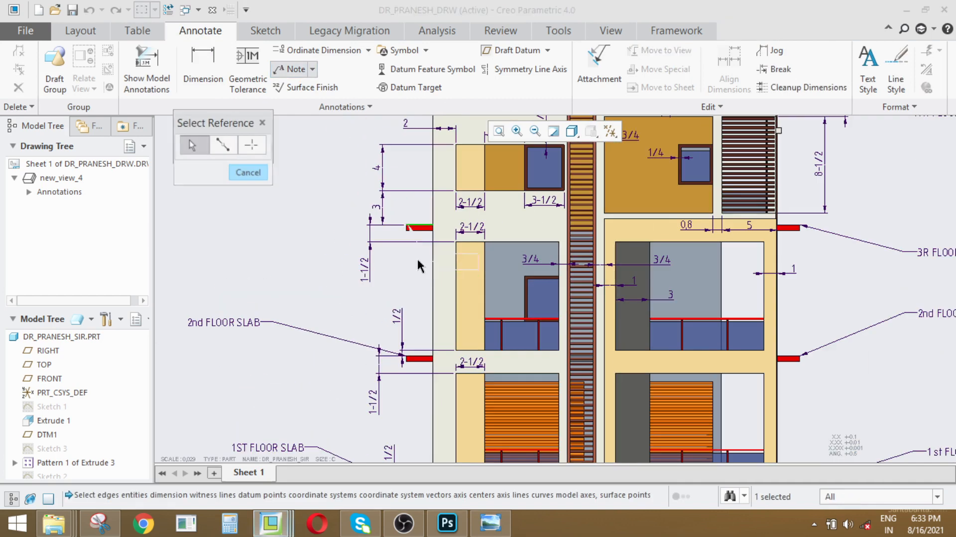
middle_click(310, 192)
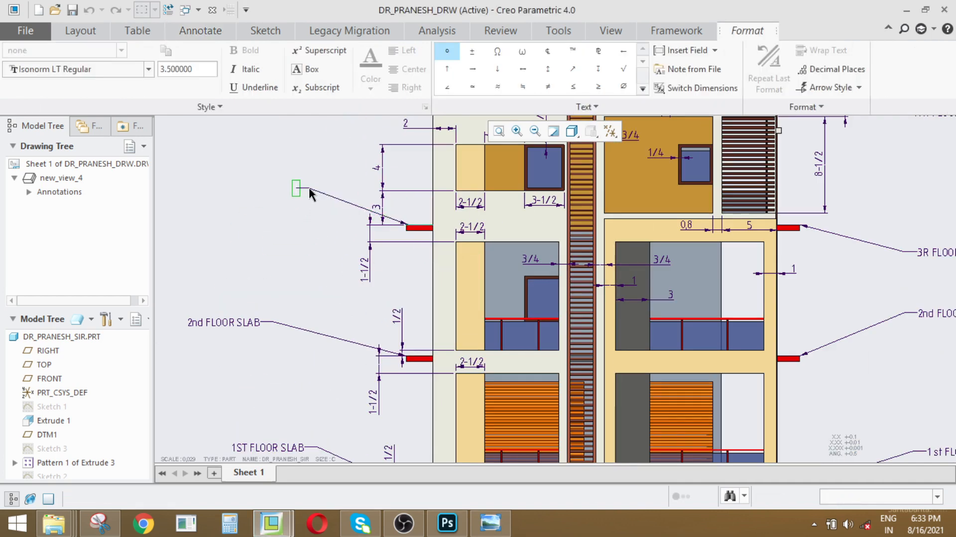
type("1ST FLOOR SLAB")
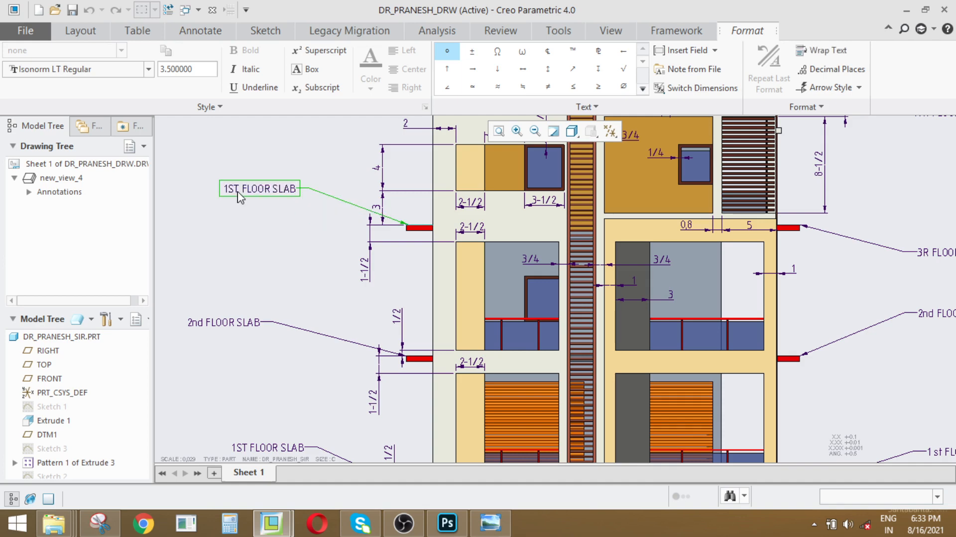
left_click_drag(233, 191, 218, 189)
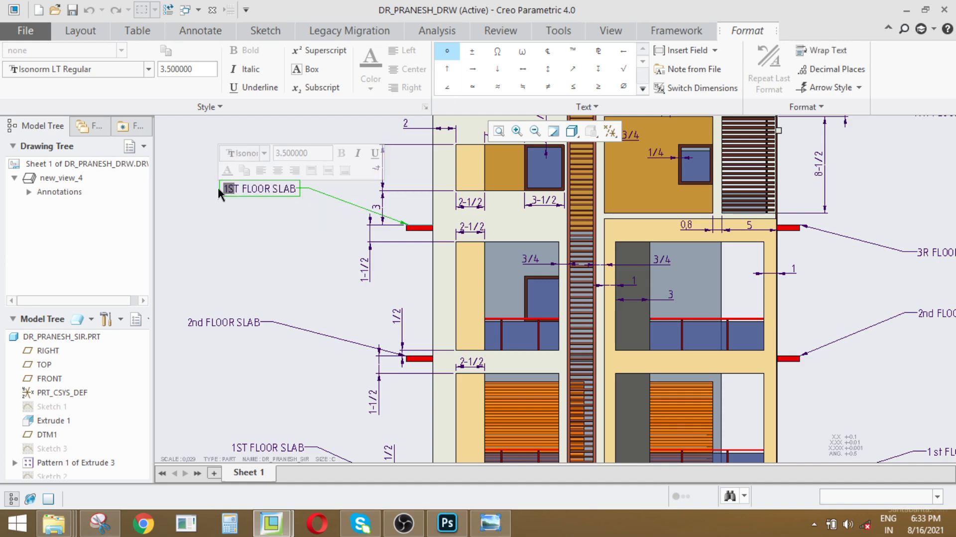
key("BackSpace")
left_click(259, 270)
scroll(300, 296, "down", 2)
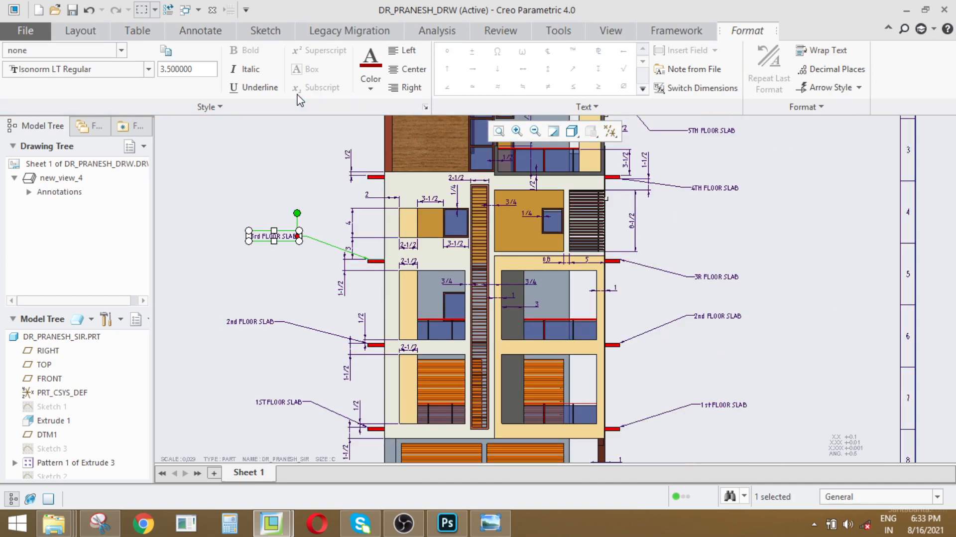
- Add a leader note reading "4th FLOOR SLAB" to the fourth red slab from the ground on the building's left side
left_click(200, 31)
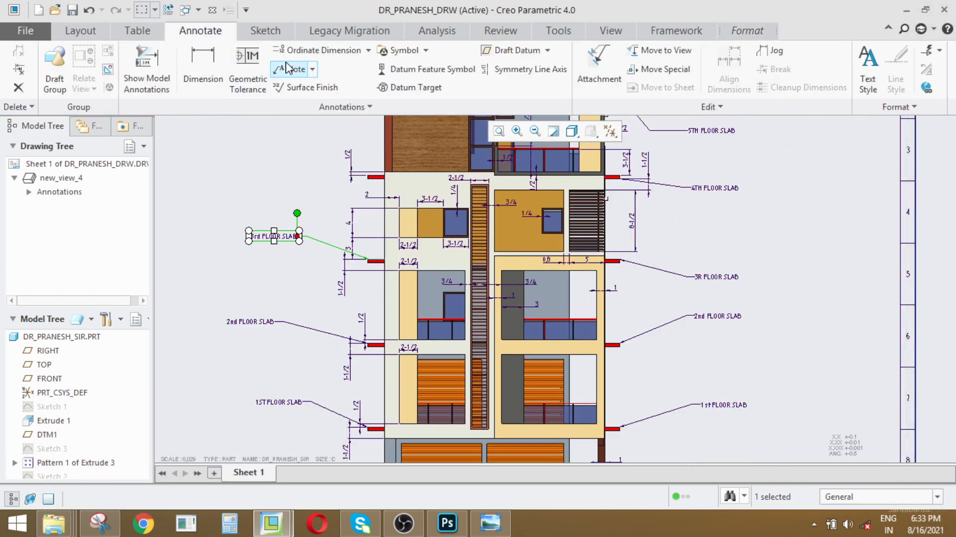
left_click(294, 68)
scroll(369, 181, "up", 3)
left_click(360, 162)
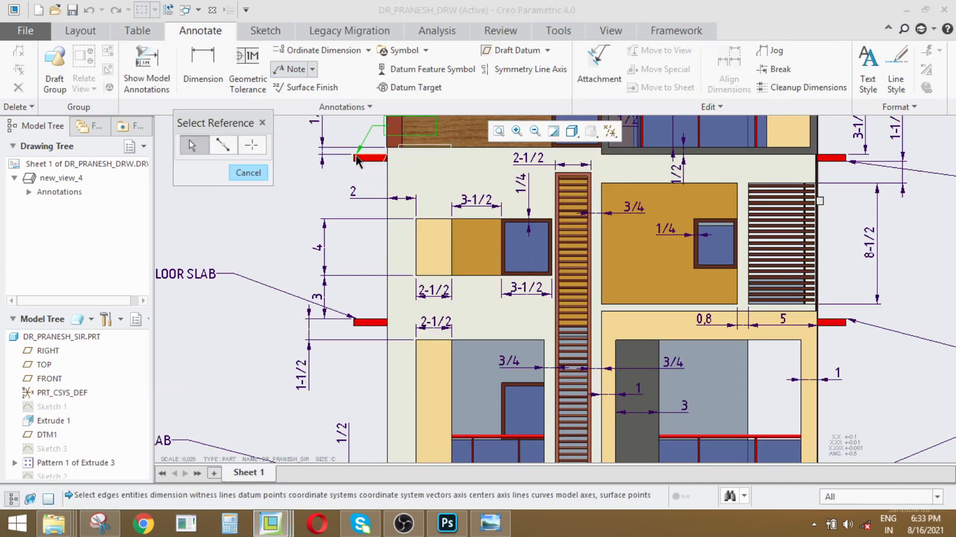
middle_click(229, 183)
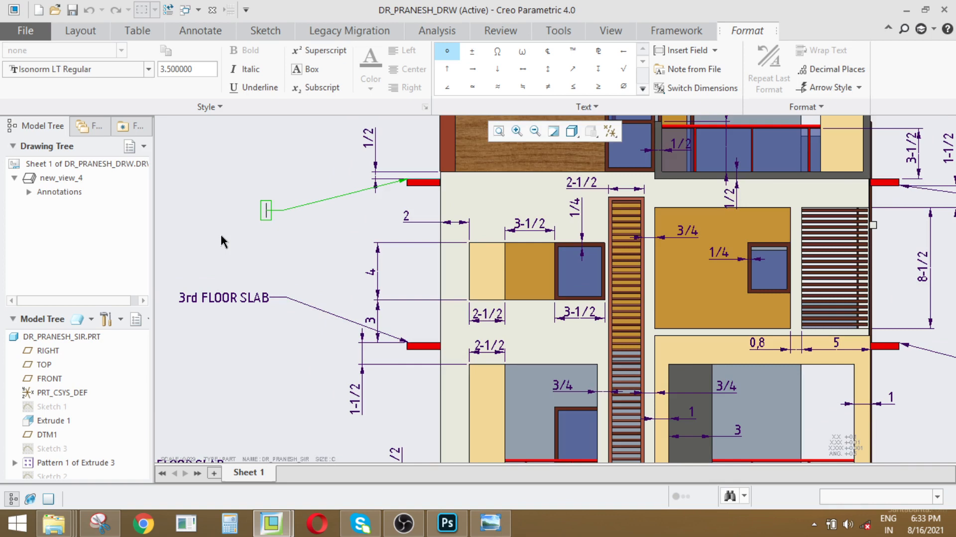
type("4th ")
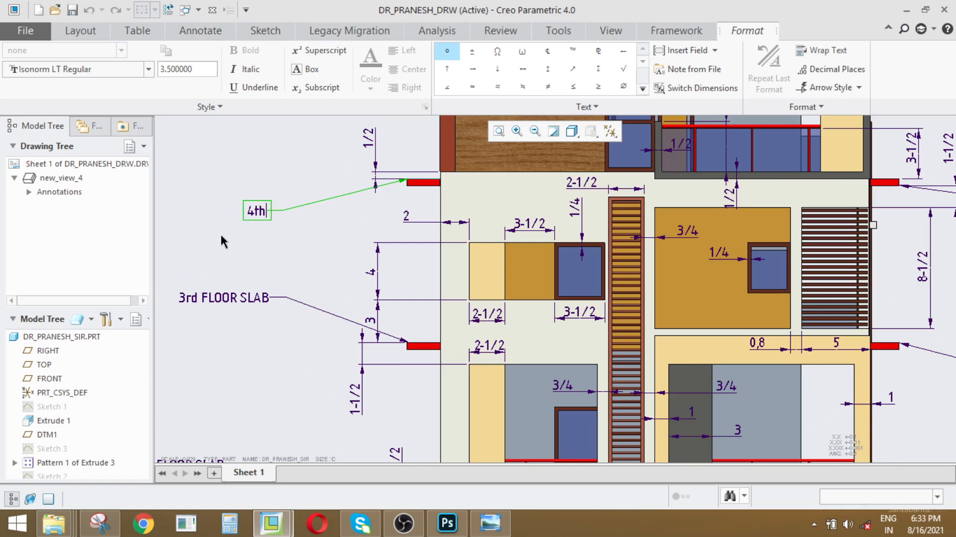
type("1ST FLOOR SLAB")
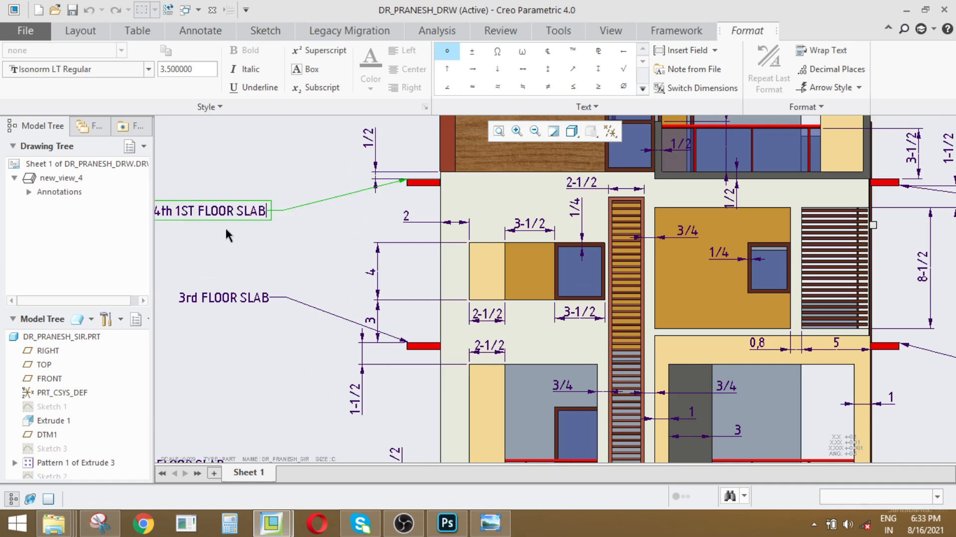
key("BackSpace")
key("BackSpace")
key("BackSpace")
key("BackSpace")
scroll(325, 302, "down", 3)
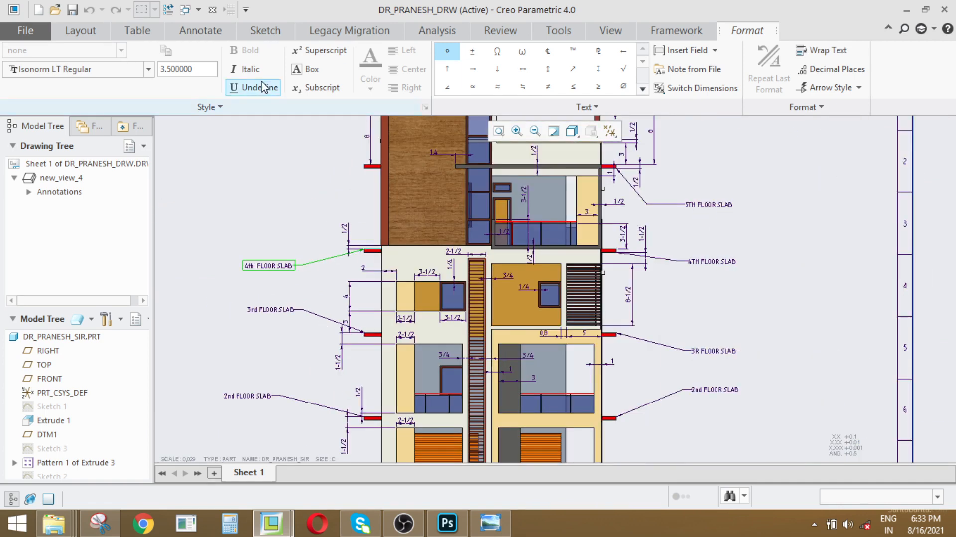
- Add a leader note reading "5th FLOOR SLAB" to the uppermost red slab on the building's left side
left_click(200, 30)
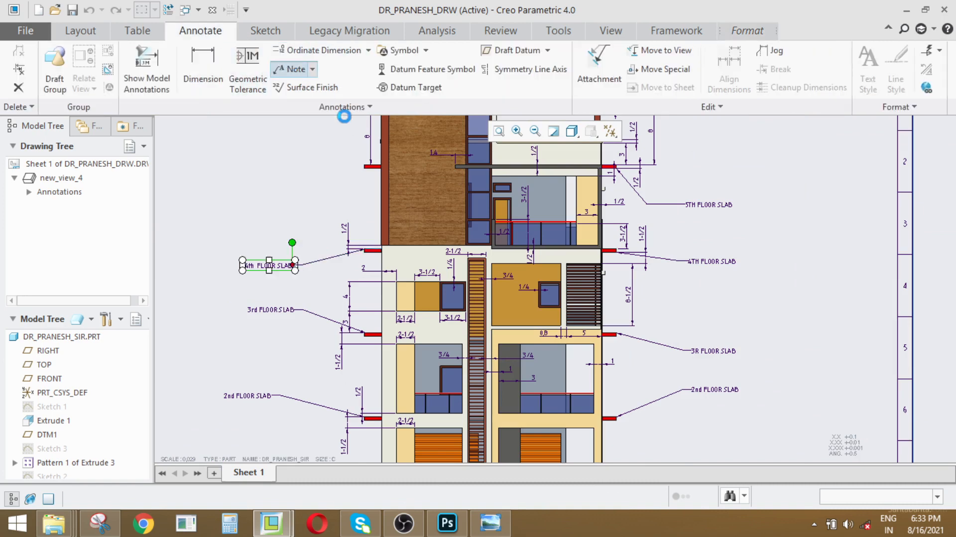
left_click(291, 69)
scroll(376, 170, "up", 3)
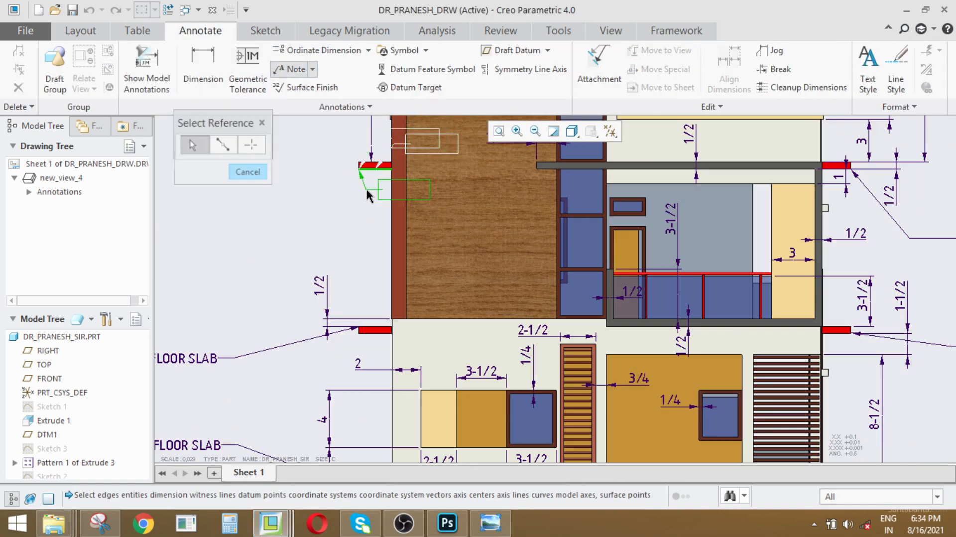
scroll(366, 186, "down", 2)
middle_click(321, 155)
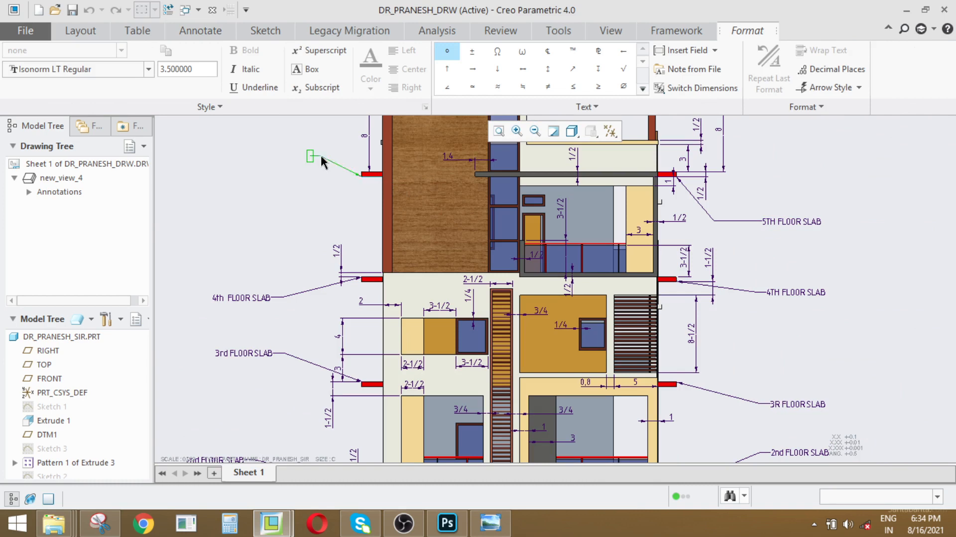
type("1ST FLOOR SLAB")
left_click_drag(263, 159, 248, 161)
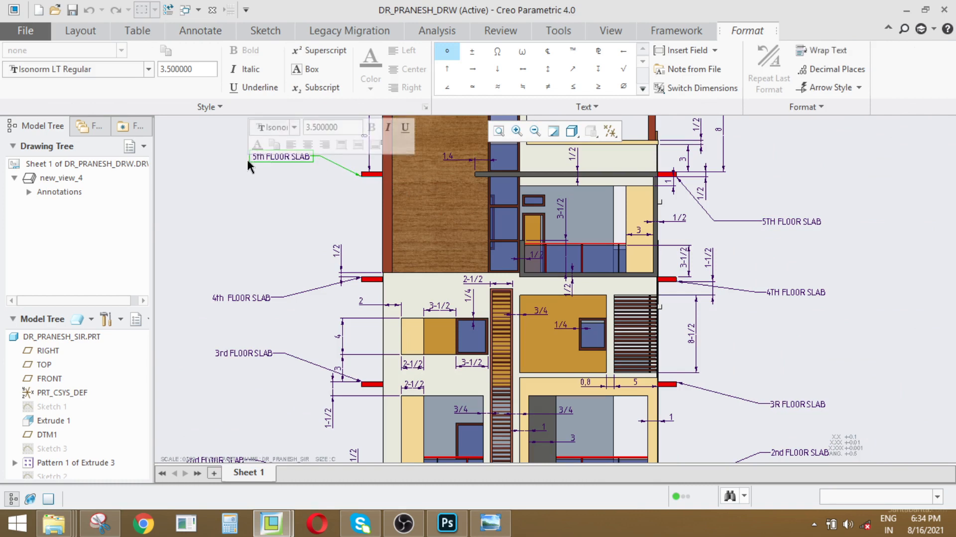
left_click(247, 157)
scroll(260, 226, "down", 3)
left_click(264, 219)
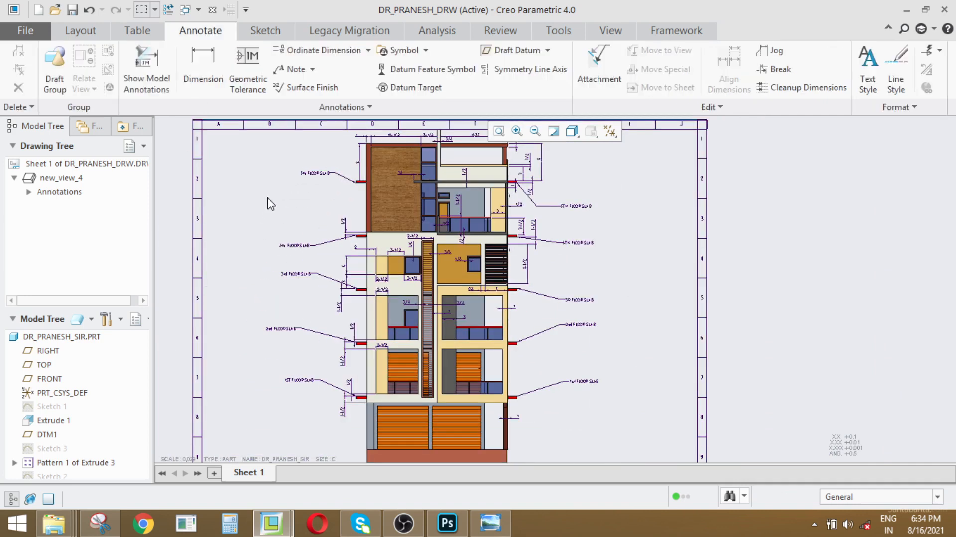
- Move the left-side 5th, 4th, 3rd and 1ST floor slab notes together a little farther from the building
left_click_drag(265, 145, 329, 421)
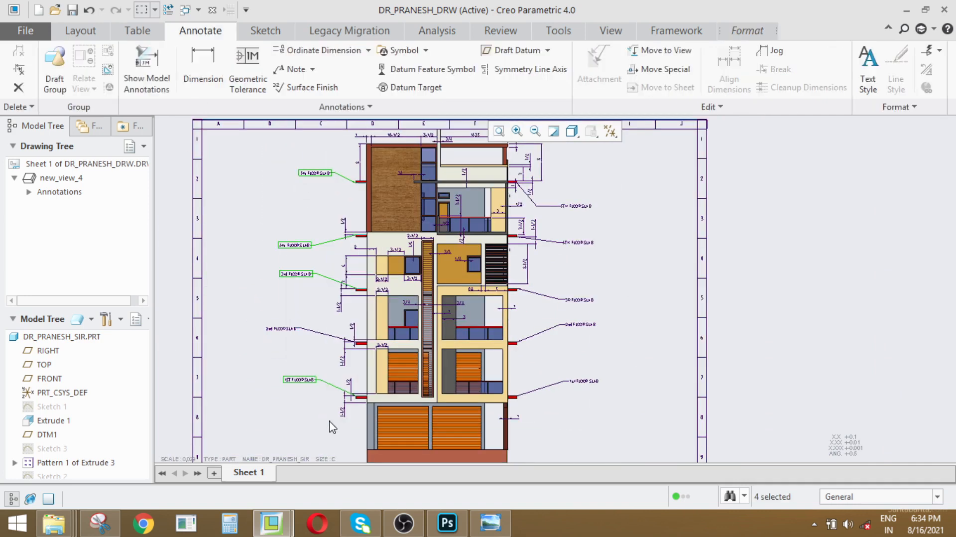
left_click_drag(300, 174, 280, 173)
left_click(266, 206)
scroll(267, 206, "down", 2)
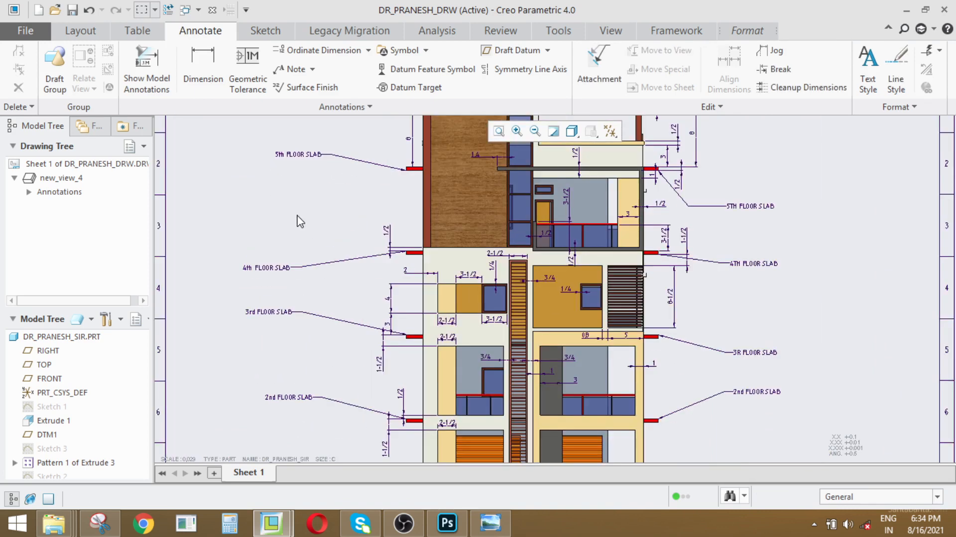
scroll(297, 214, "up", 3)
- Sketch a vertical guide line about 335 units long beside the left-side slab notes, running from the uppermost note down to the title block
left_click(77, 32)
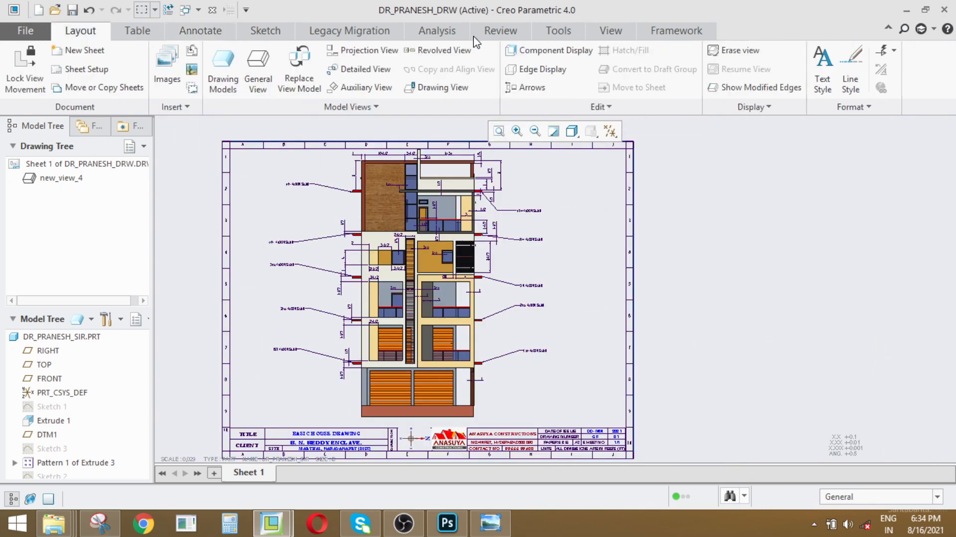
left_click(265, 30)
left_click(381, 49)
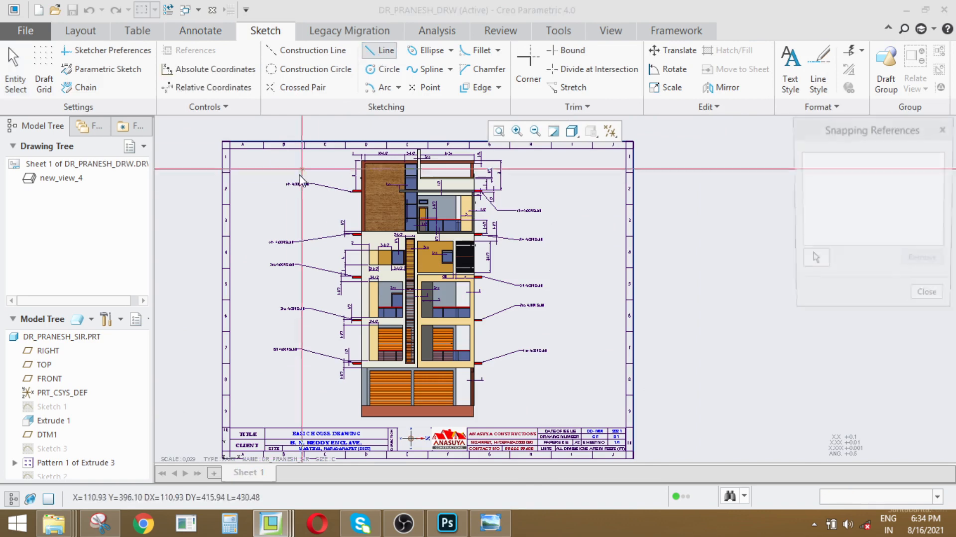
left_click(275, 181)
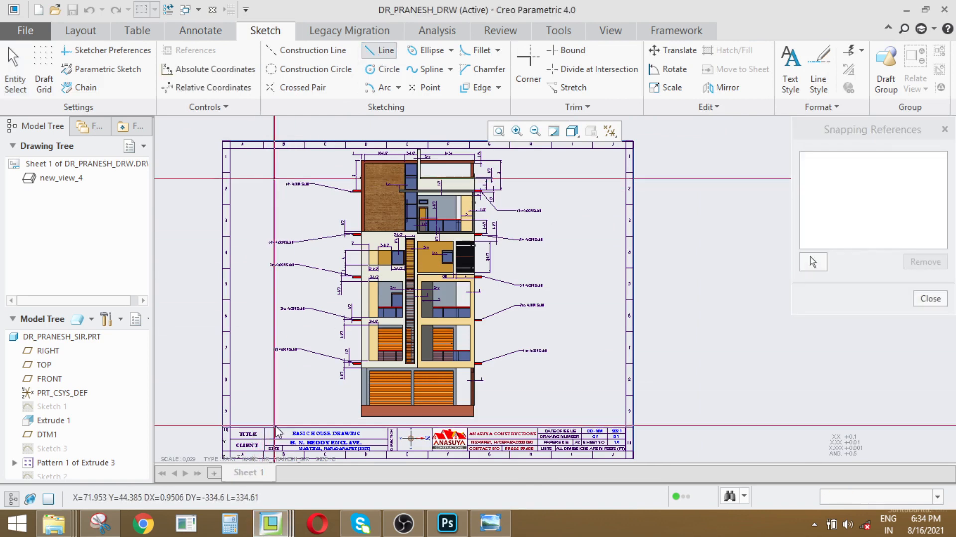
left_click(275, 432)
middle_click(275, 432)
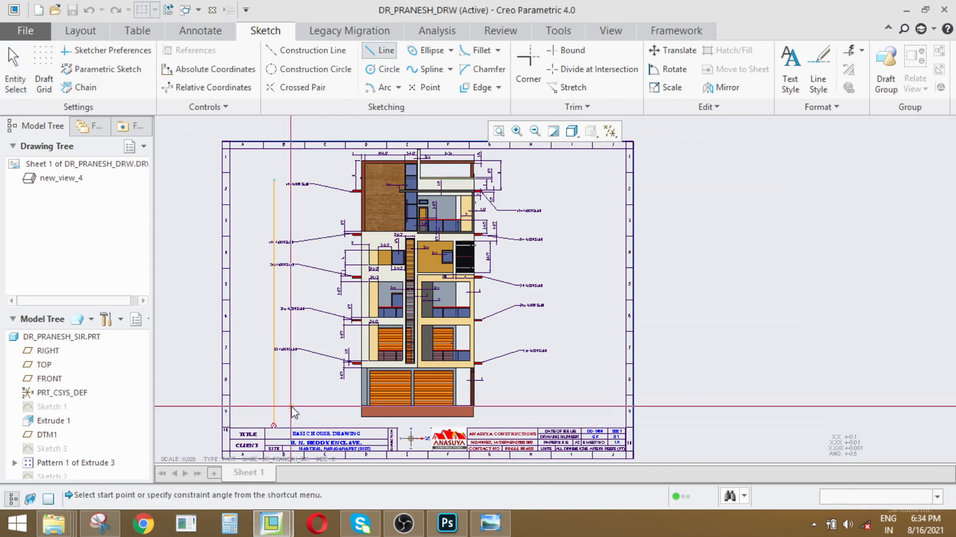
middle_click(279, 299)
- Move the left-side "5th FLOOR SLAB" and "4th FLOOR SLAB" notes so their text starts at the vertical guide line
scroll(293, 175, "up", 3)
scroll(294, 175, "up", 3)
left_click(357, 258)
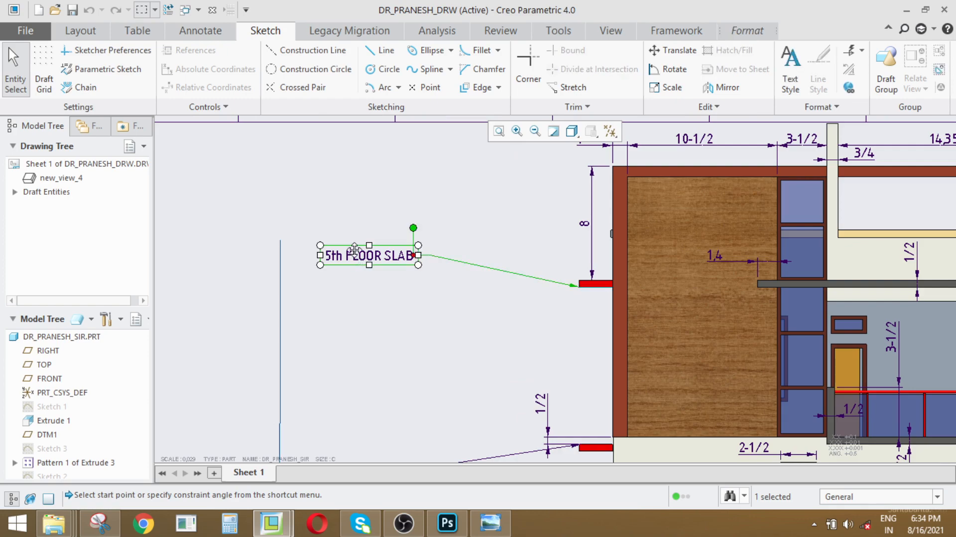
left_click_drag(355, 249, 343, 277)
scroll(300, 185, "down", 5)
scroll(291, 278, "up", 6)
left_click(314, 284)
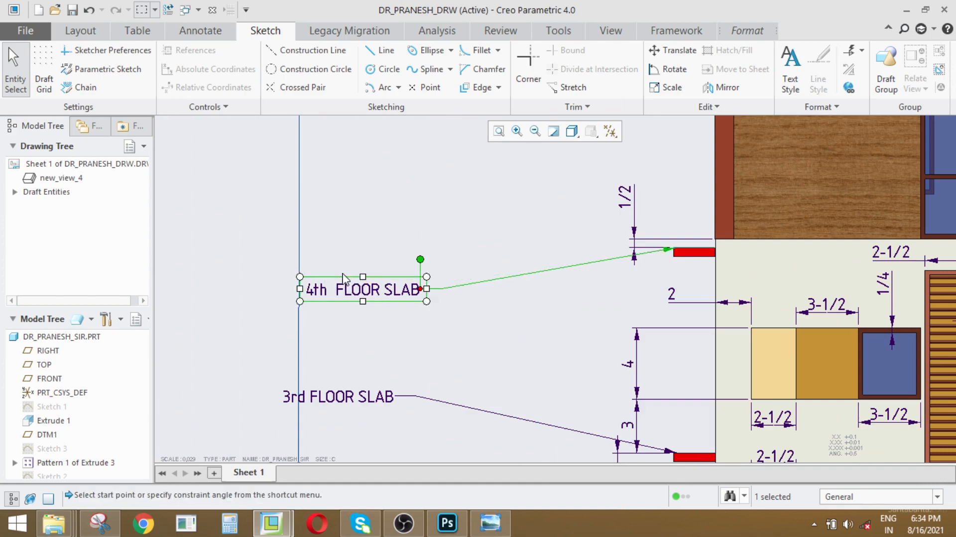
- Move the left-side "3rd FLOOR SLAB" note so its text starts at the vertical guide line
scroll(343, 278, "down", 3)
scroll(331, 331, "up", 3)
left_click(326, 319)
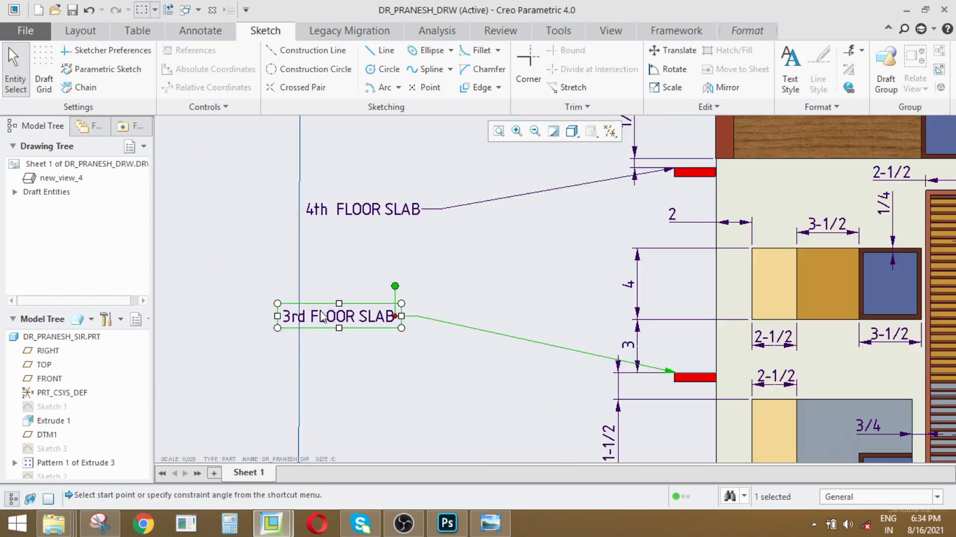
left_click_drag(322, 316, 340, 329)
scroll(337, 188, "down", 2)
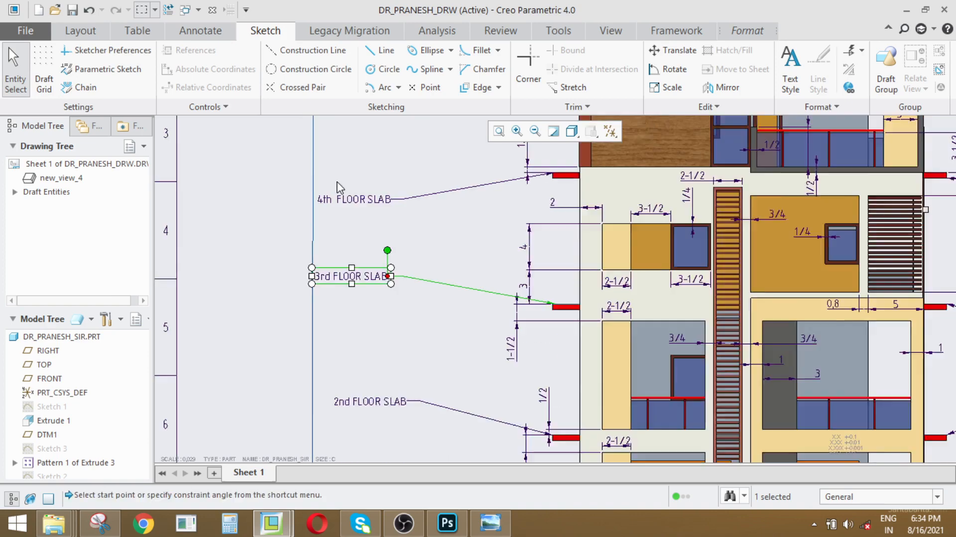
- Move the left-side "2nd FLOOR SLAB" note outward so its text starts at the vertical guide line
scroll(334, 224, "down", 3)
scroll(356, 284, "up", 4)
left_click(335, 269)
left_click_drag(334, 269, 313, 255)
scroll(324, 281, "down", 2)
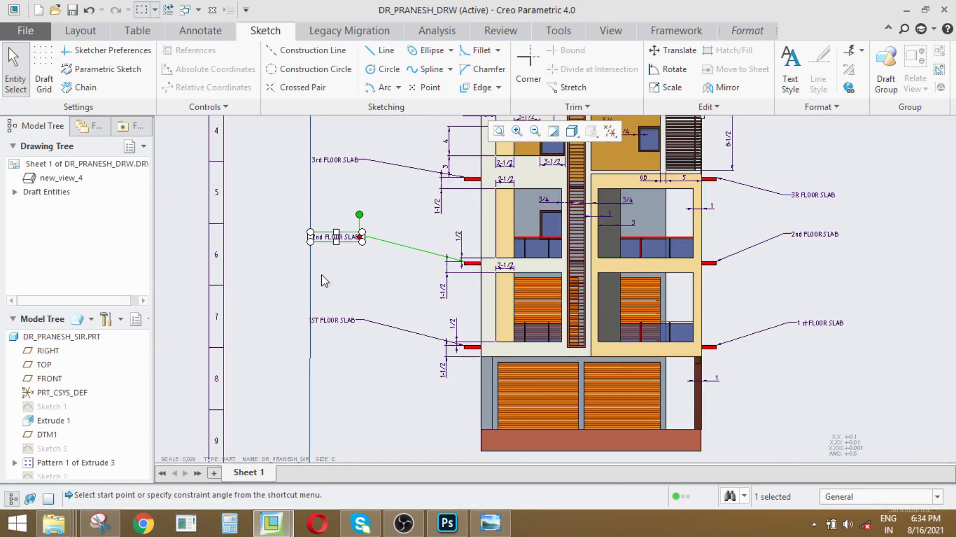
- Adjust the left-side "1ST FLOOR SLAB" note so its text starts at the vertical guide line
scroll(325, 307, "up", 2)
left_click(326, 331)
left_click_drag(326, 330, 326, 321)
scroll(337, 328, "down", 3)
- Delete the vertical guide line beside the left-side slab notes
left_click(312, 289)
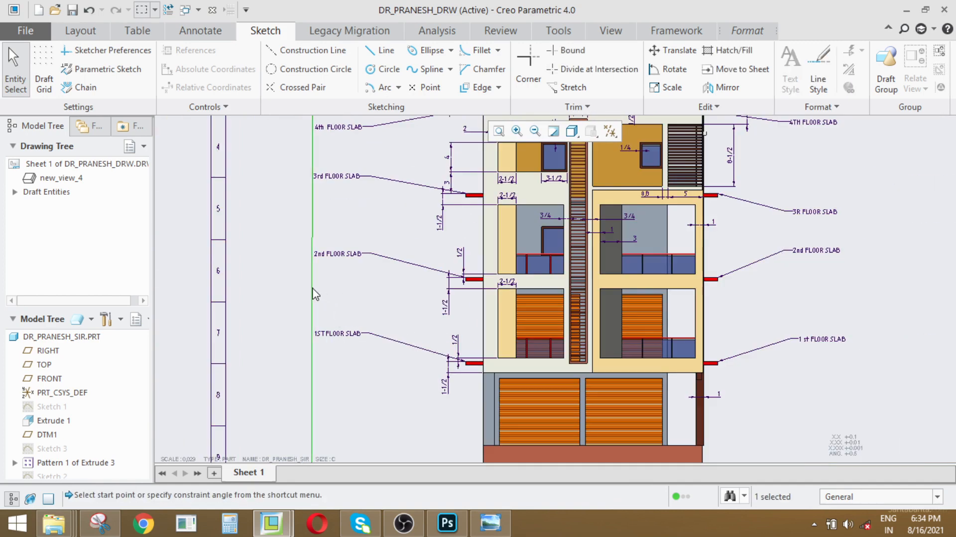
key("Delete")
scroll(324, 284, "down", 5)
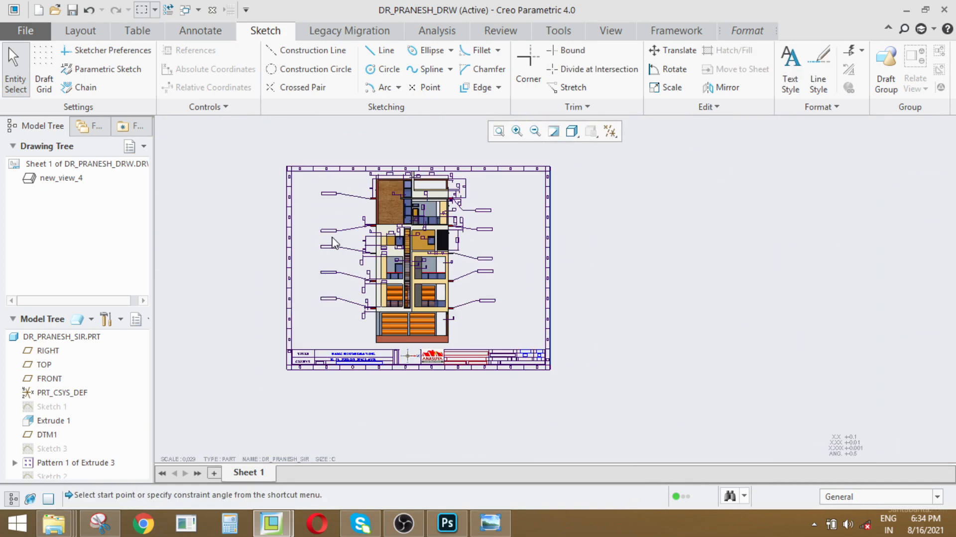
- Replace the name before "ENCLAVE" in the title block's client cell with the new client's title and name
scroll(341, 244, "up", 2)
scroll(543, 370, "up", 3)
scroll(545, 364, "down", 3)
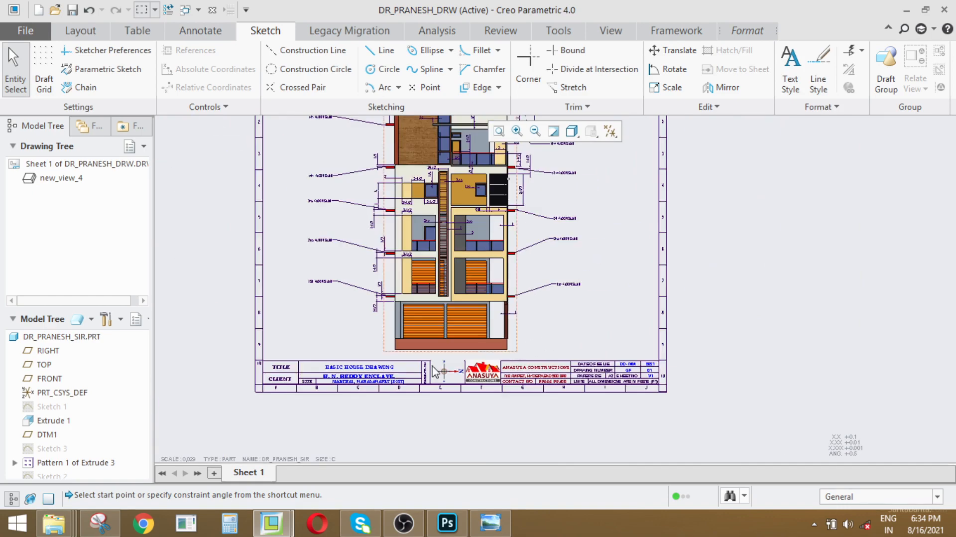
scroll(377, 369, "up", 2)
left_click(137, 30)
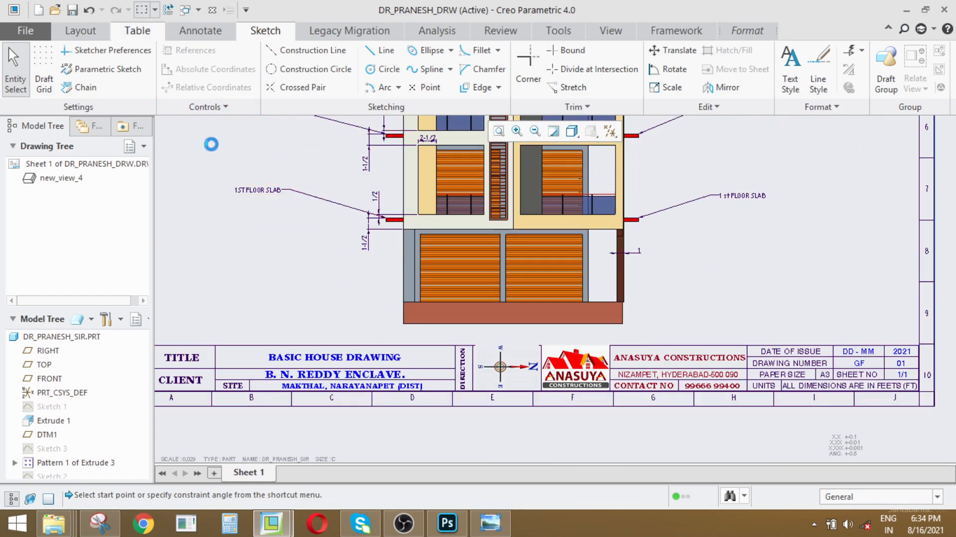
double_click(333, 379)
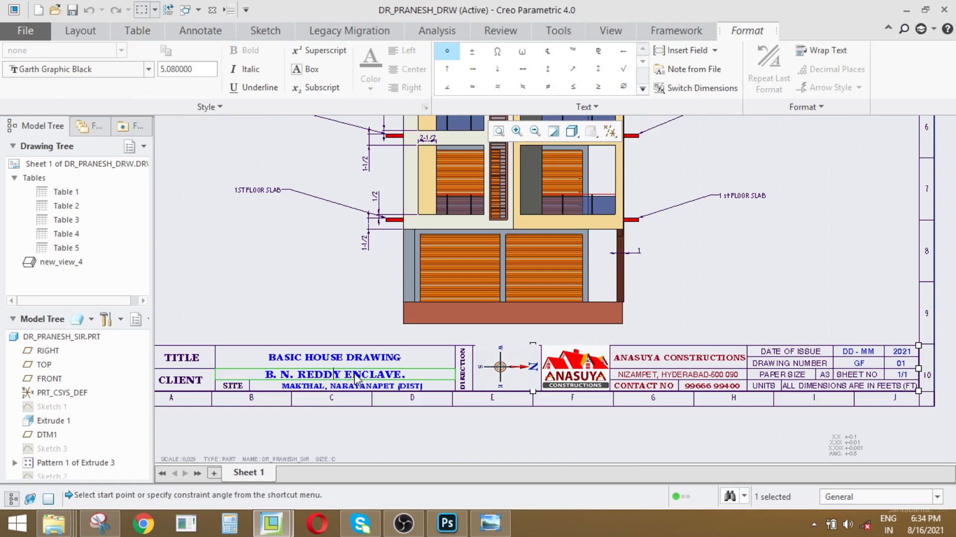
left_click_drag(343, 377, 248, 373)
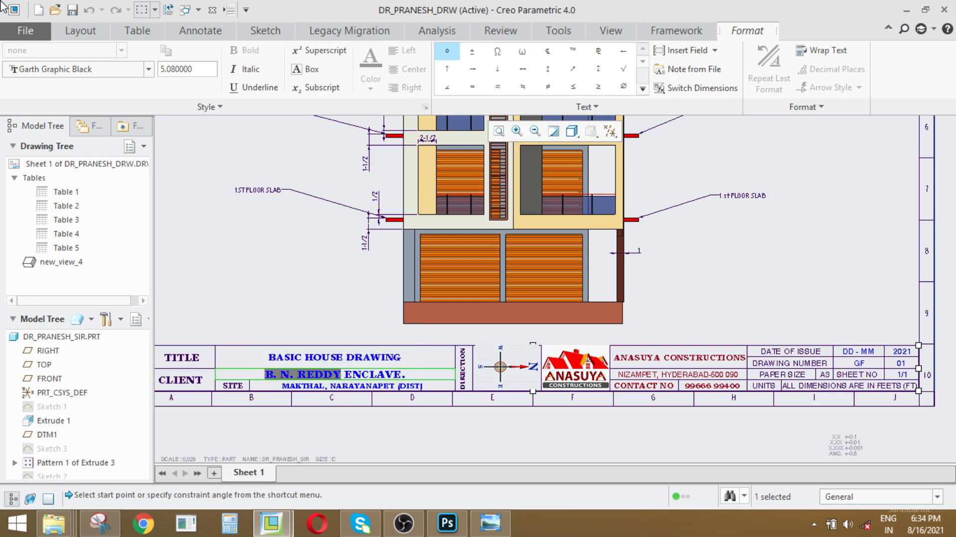
left_click(137, 31)
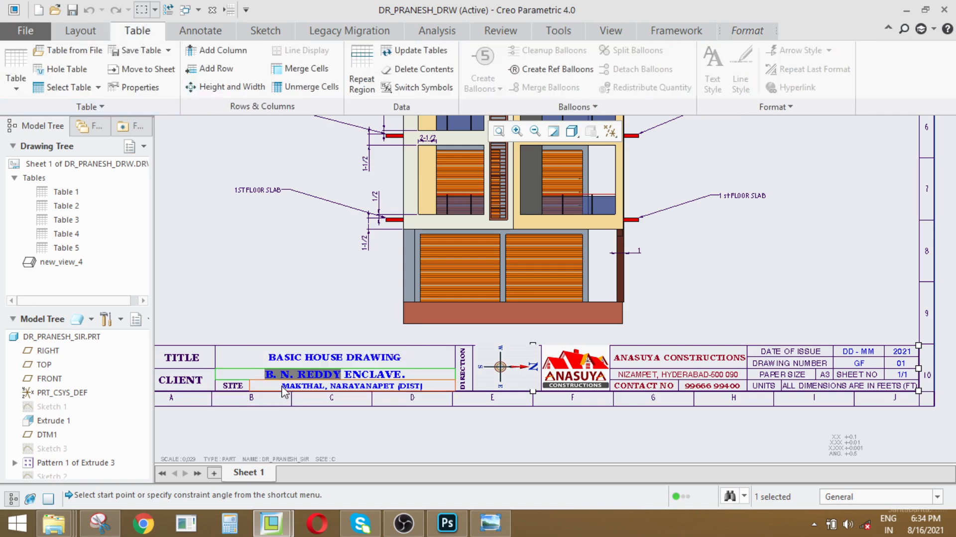
left_click(346, 381)
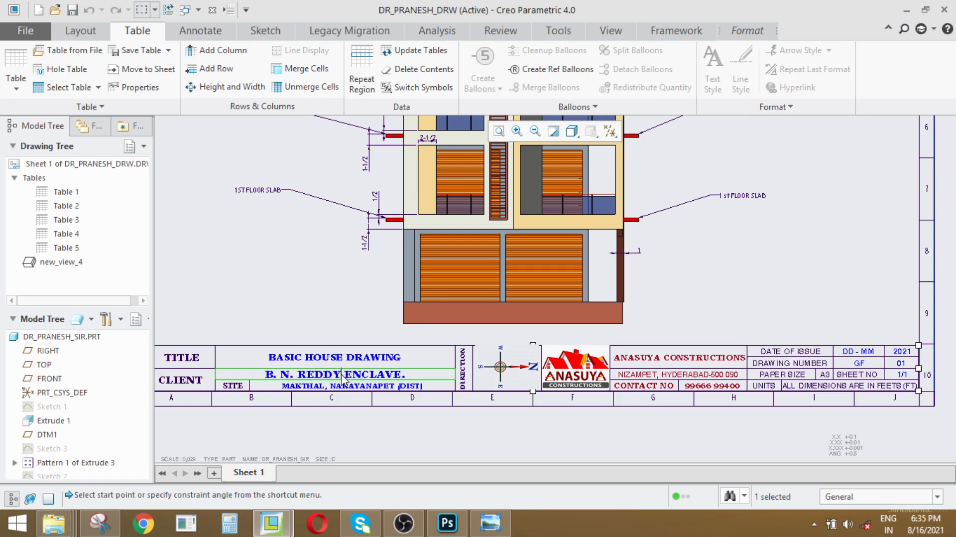
key("BackSpace")
key("BackSpace")
key("BackSpace")
key("BackSpace")
key("BackSpace")
key("BackSpace")
key("BackSpace")
key("BackSpace")
key("BackSpace")
key("BackSpace")
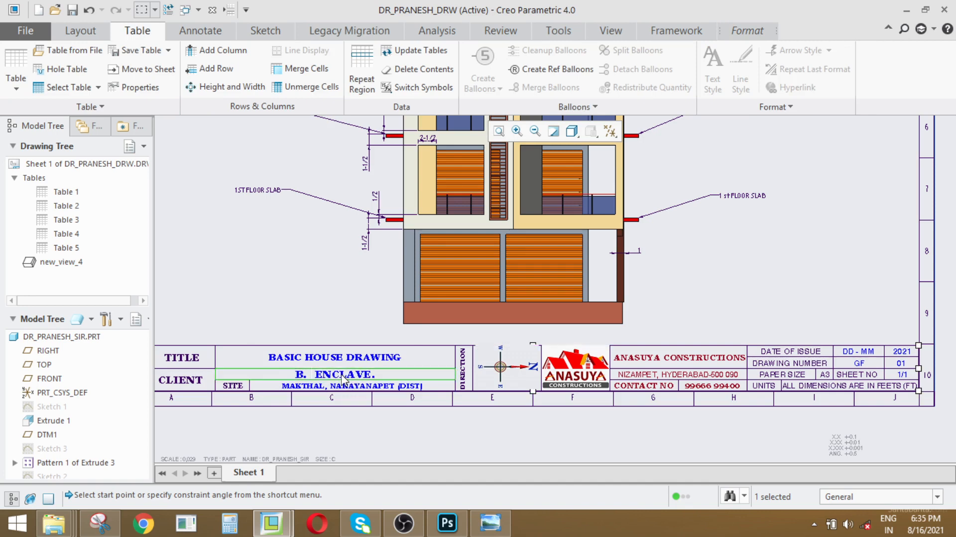
key("BackSpace")
type("D")
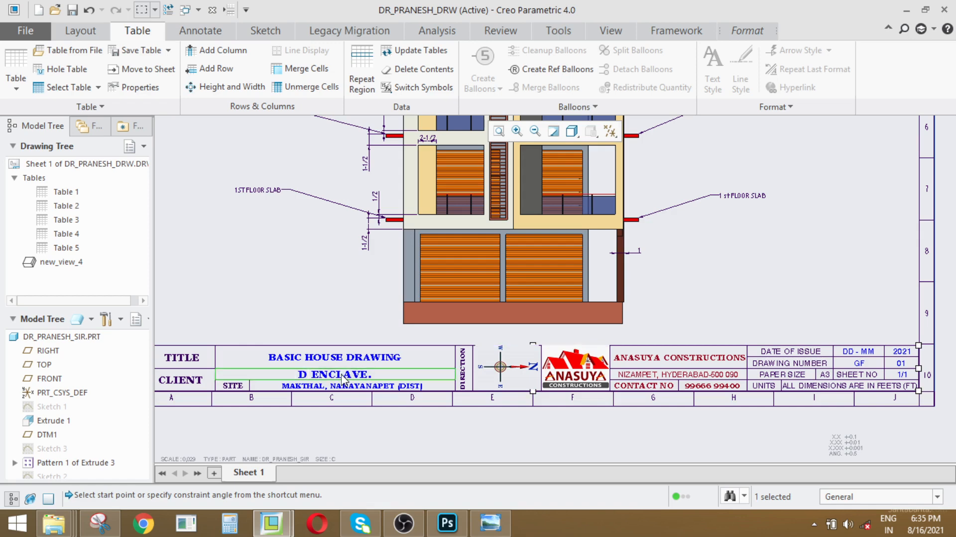
type("r. ")
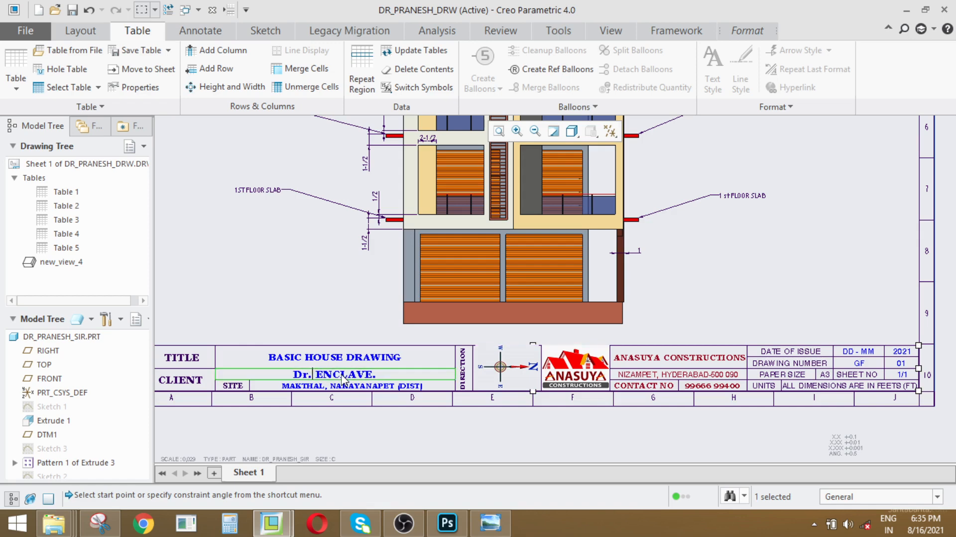
type("P")
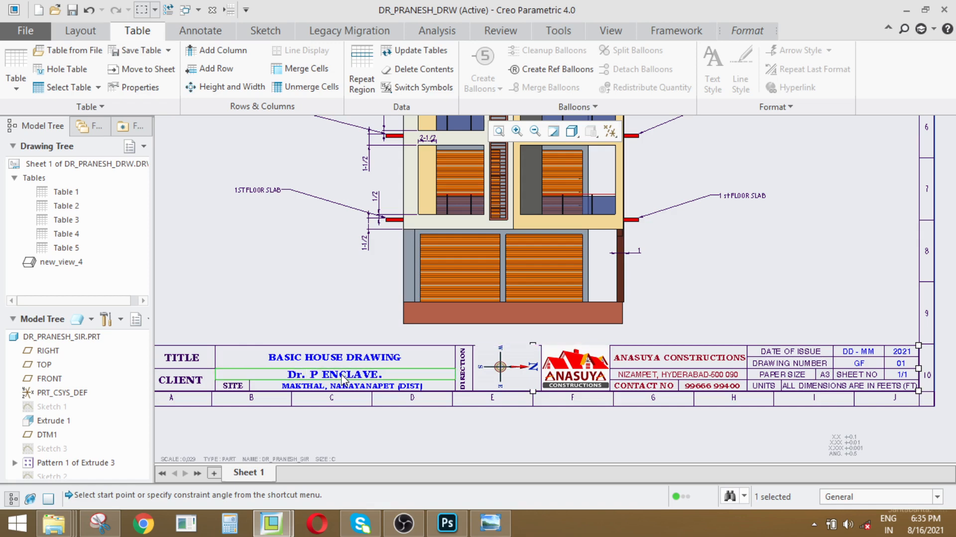
type("RANESH")
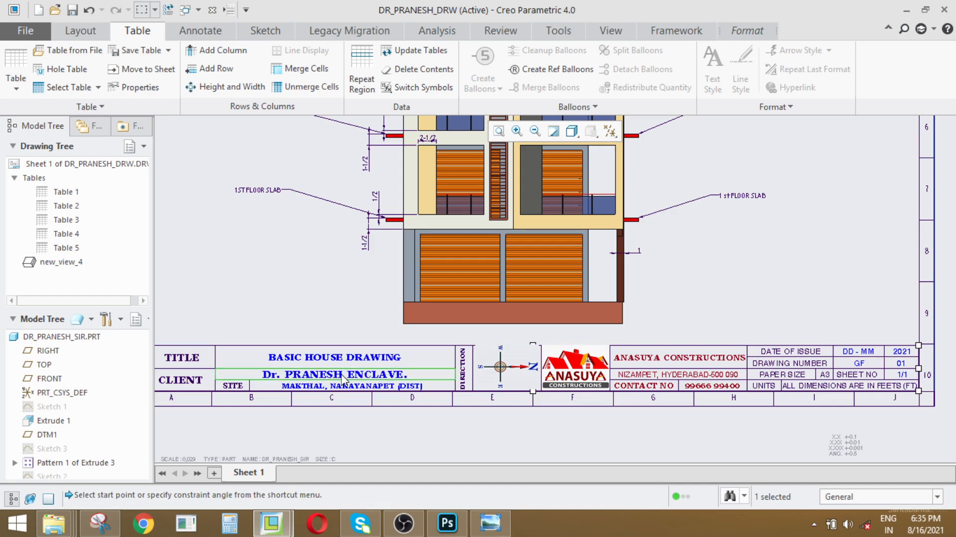
- Replace "BASIC HOUSE" in the title block's title cell with "front elevation", keeping the word "DRAWING"
double_click(416, 362)
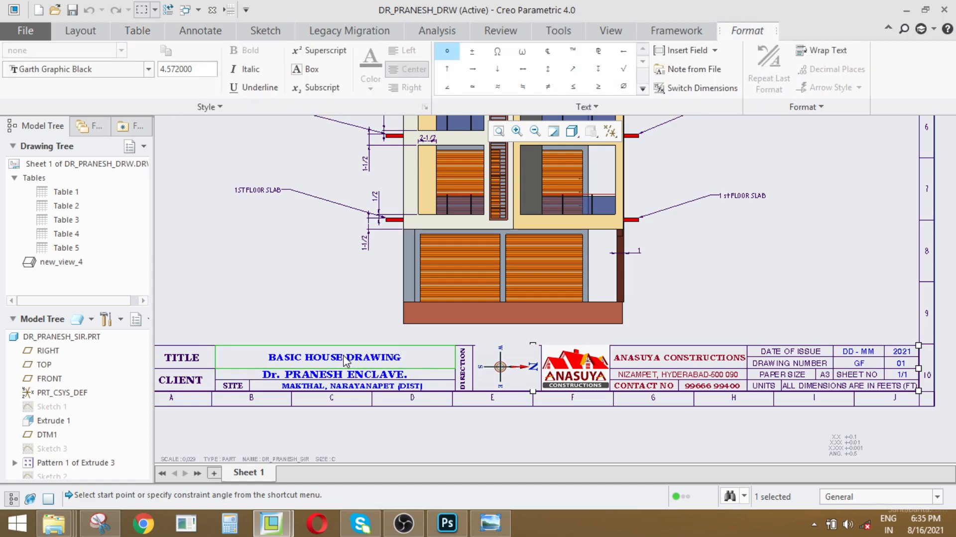
left_click_drag(346, 360, 264, 359)
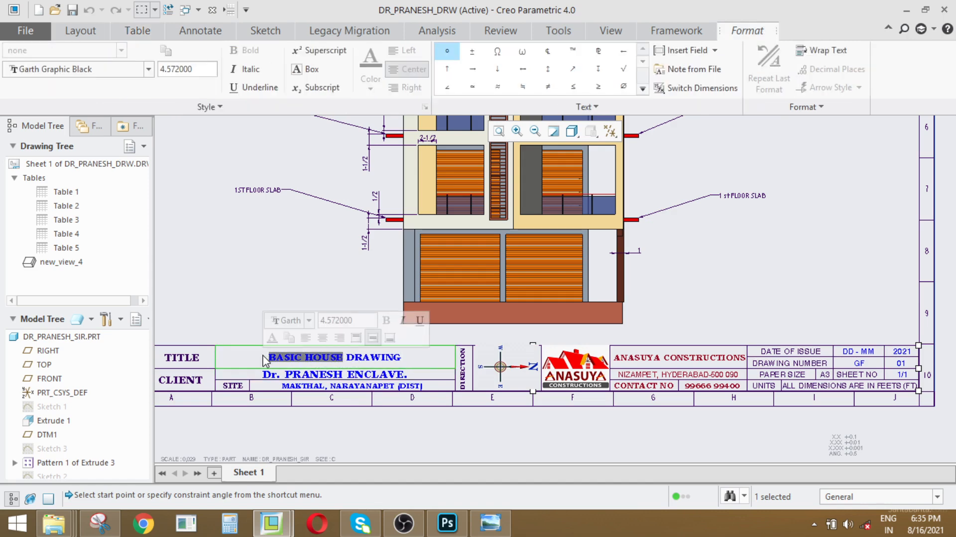
type("E")
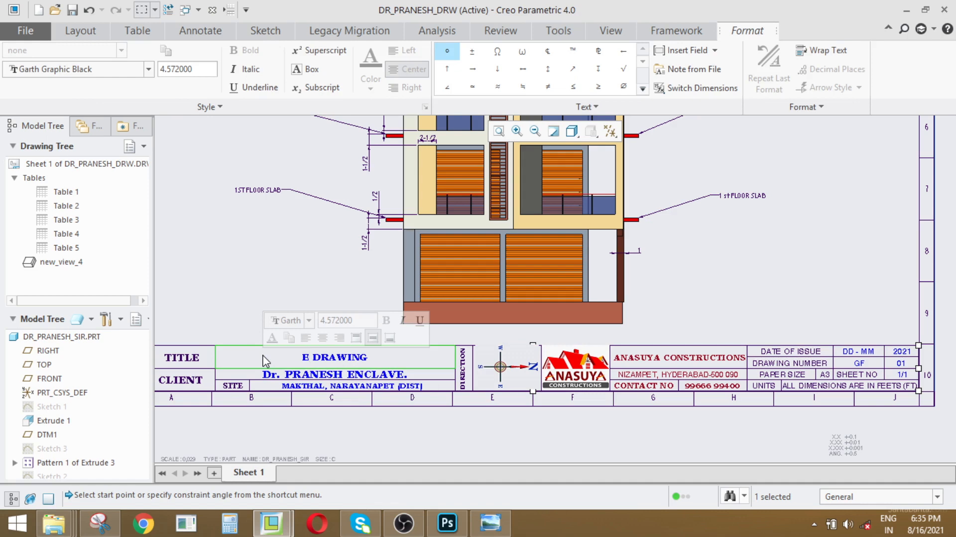
key("BackSpace")
type("fron")
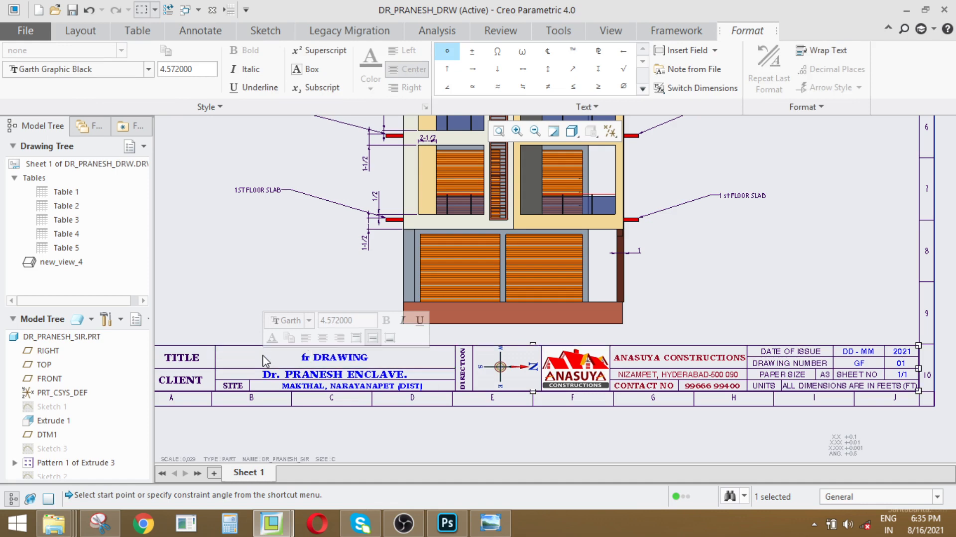
type("t ele")
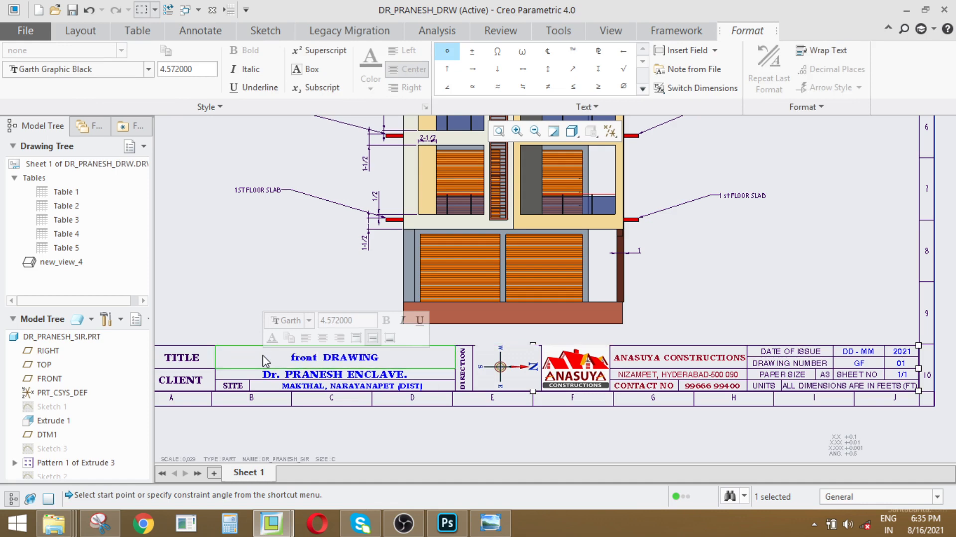
type("vation")
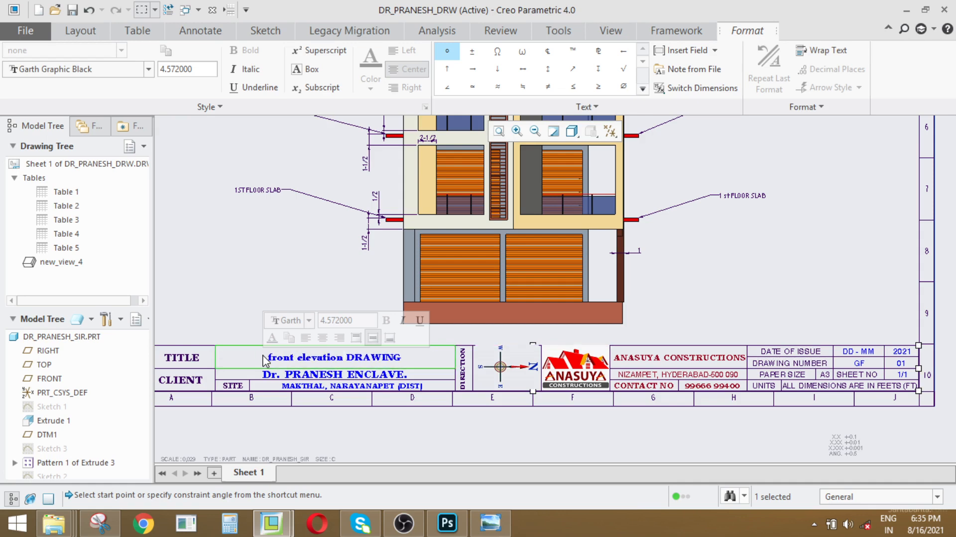
- Rewrite the lowercase words of the title in capitals so the cell reads "FRONT ELEVATION DRAWING"
key("BackSpace")
key("BackSpace")
key("BackSpace")
key("BackSpace")
key("BackSpace")
key("BackSpace")
key("BackSpace")
key("BackSpace")
key("BackSpace")
key("BackSpace")
key("BackSpace")
key("BackSpace")
key("BackSpace")
key("BackSpace")
key("BackSpace")
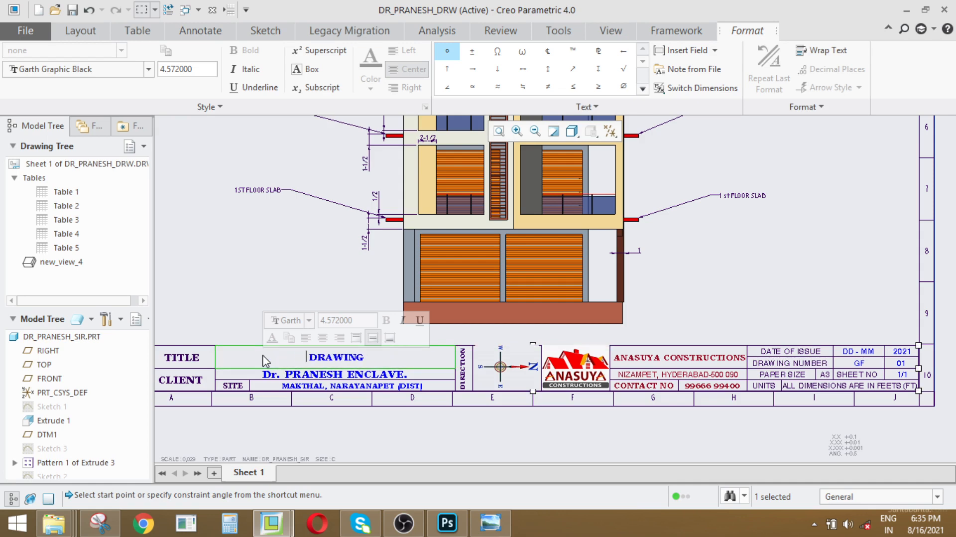
type("FRON")
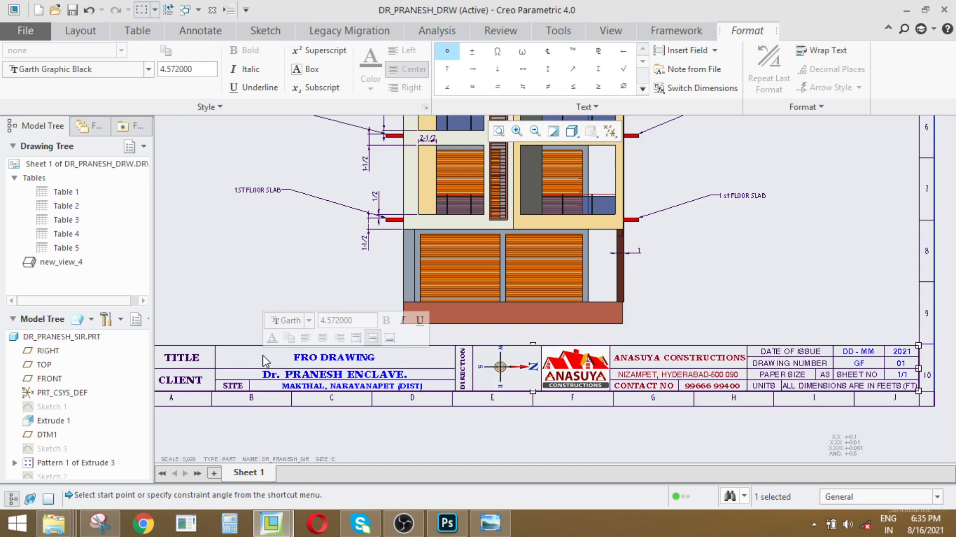
type("T ELEV")
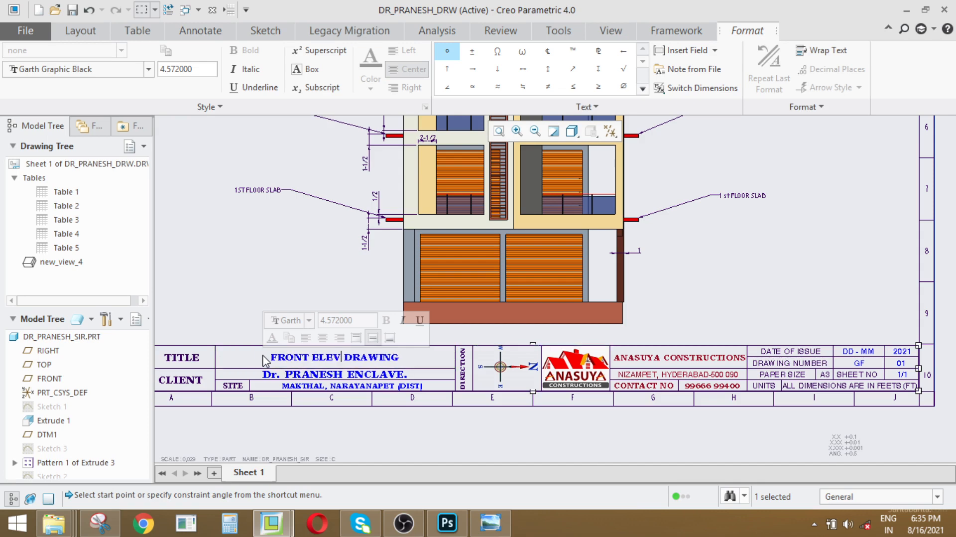
type("ATION")
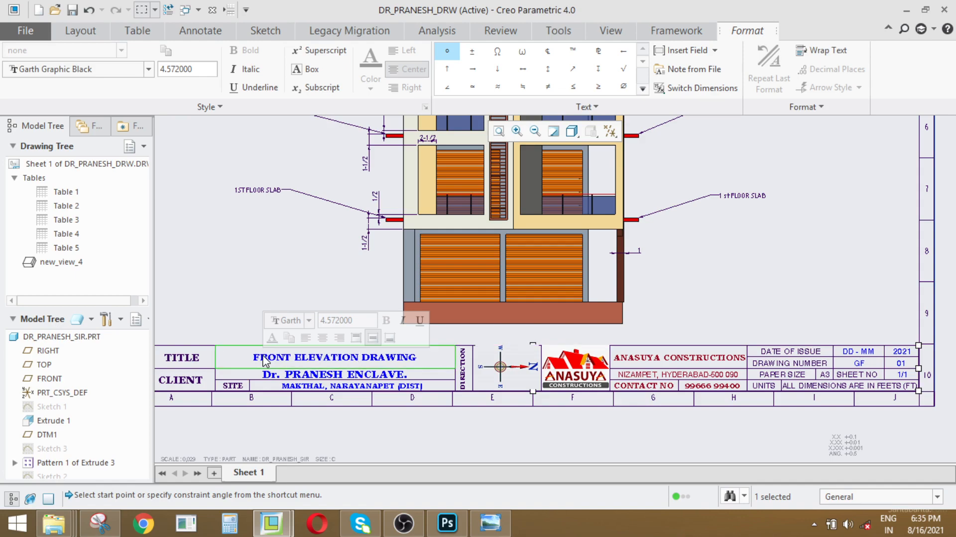
- Fill in the day and month of the title block's date of issue as "16 - 08"
scroll(264, 361, "up", 2)
left_click(632, 371)
scroll(632, 371, "down", 4)
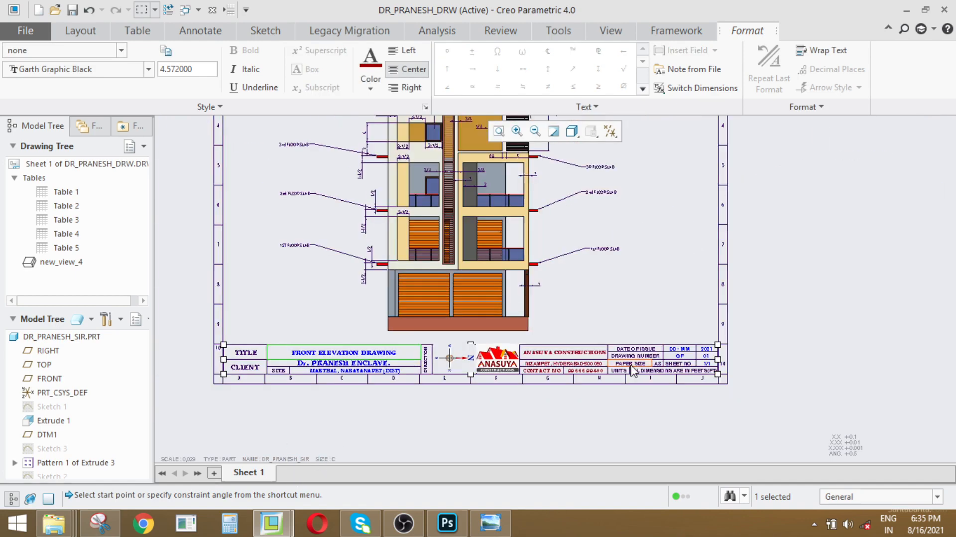
scroll(632, 371, "up", 5)
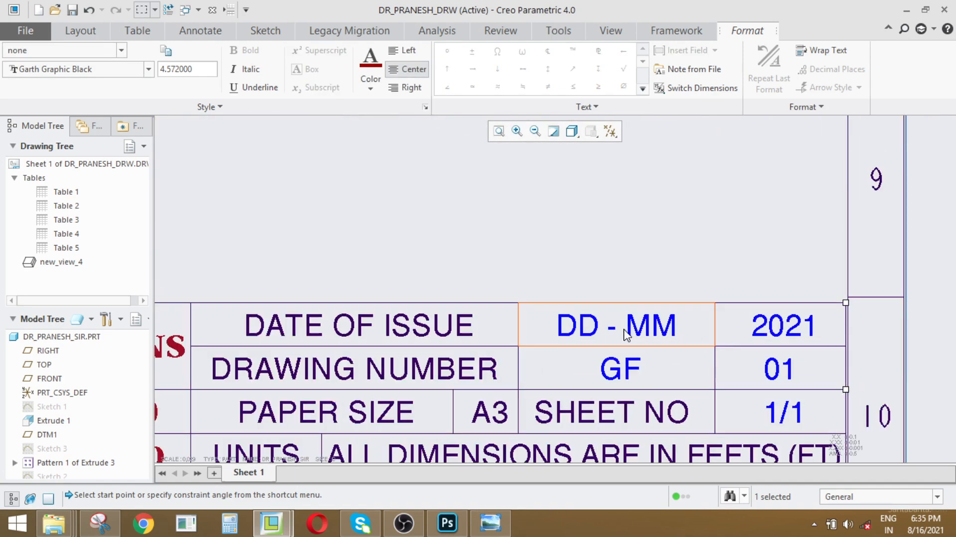
double_click(626, 334)
left_click(593, 336)
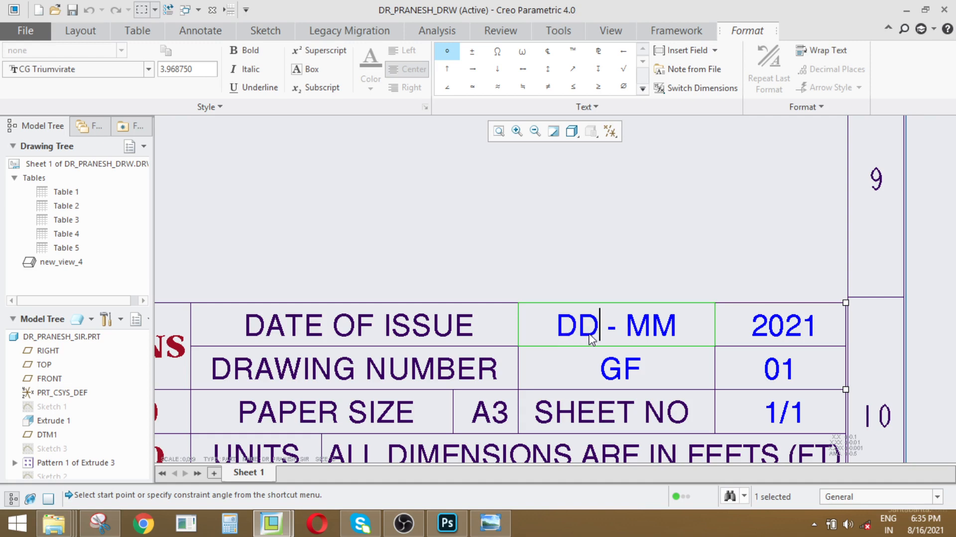
key("BackSpace")
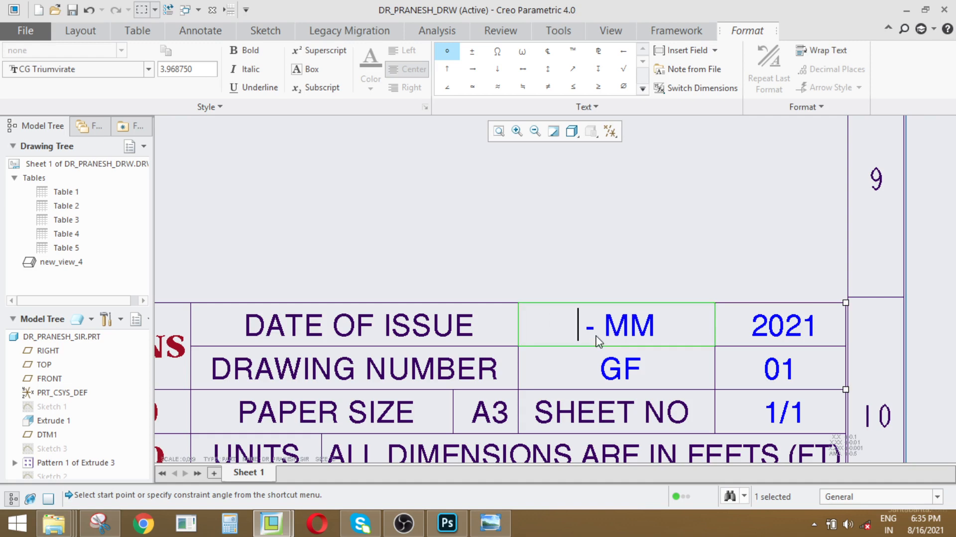
type("16")
left_click(625, 330)
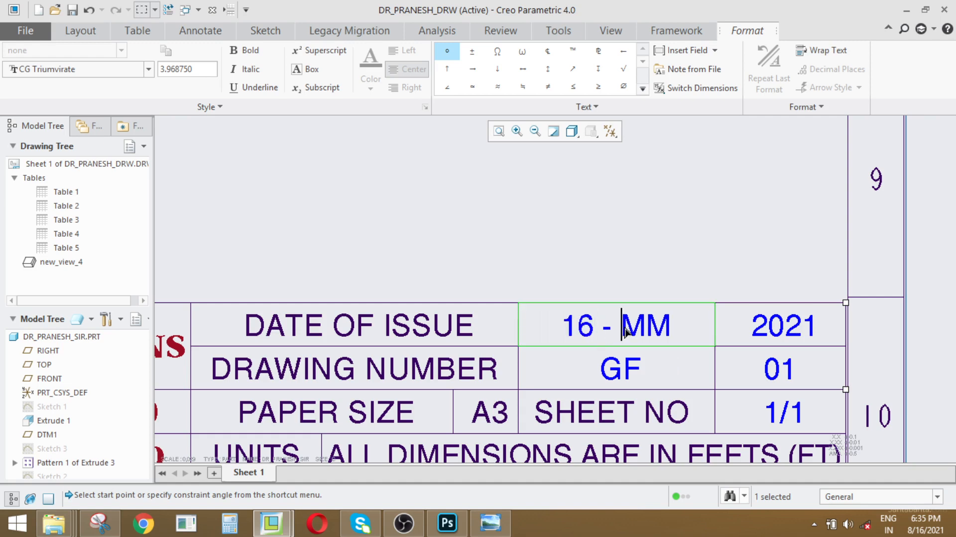
left_click_drag(625, 330, 695, 330)
type("08")
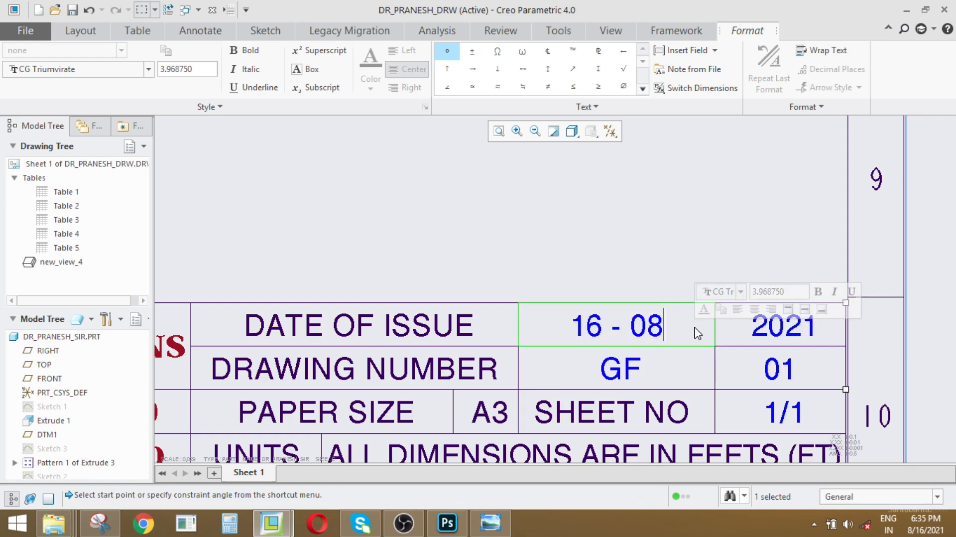
- Change the drawing number prefix in the title block to "DED"
double_click(639, 379)
left_click(647, 369)
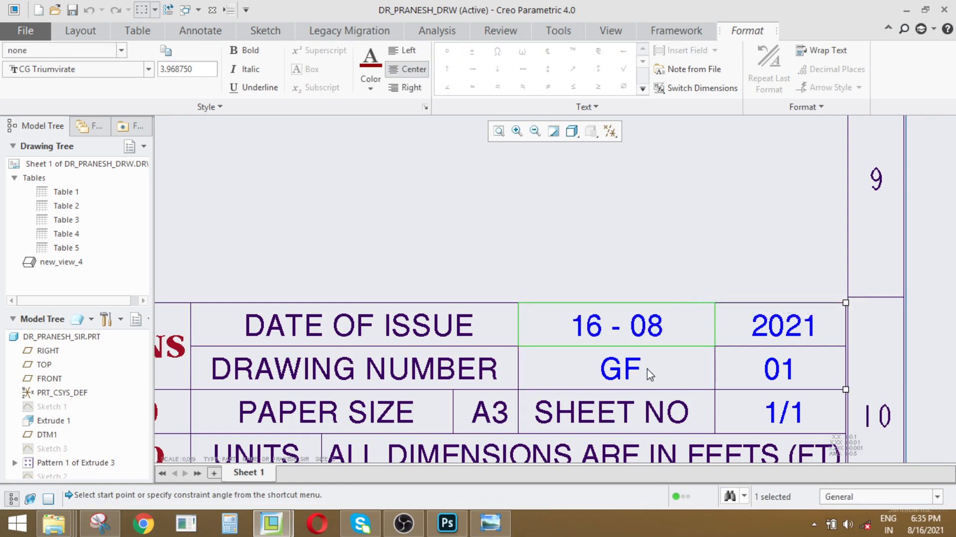
double_click(650, 367)
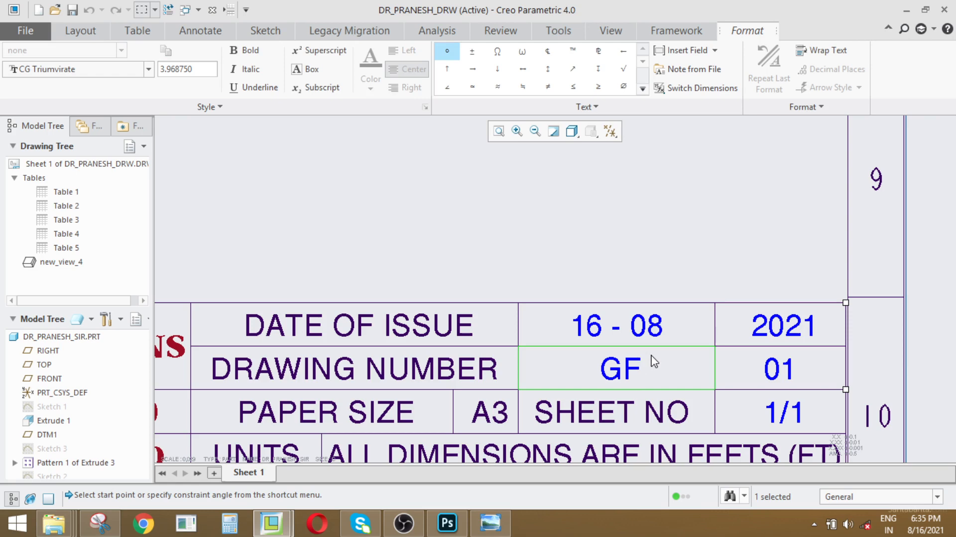
key("BackSpace")
key("BackSpace")
type("DED")
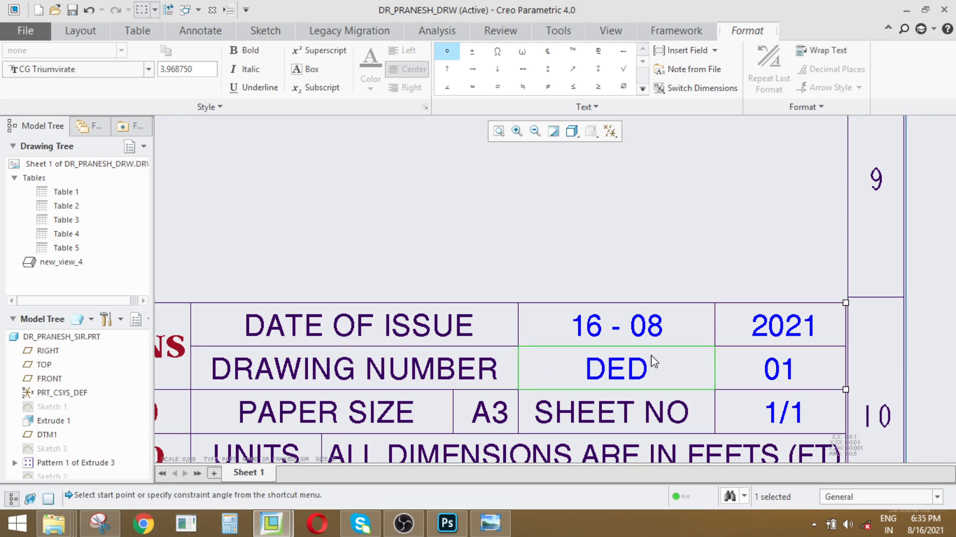
- Fit the whole drawing sheet in view and open the save dialog for the drawing
scroll(652, 357, "up", 8)
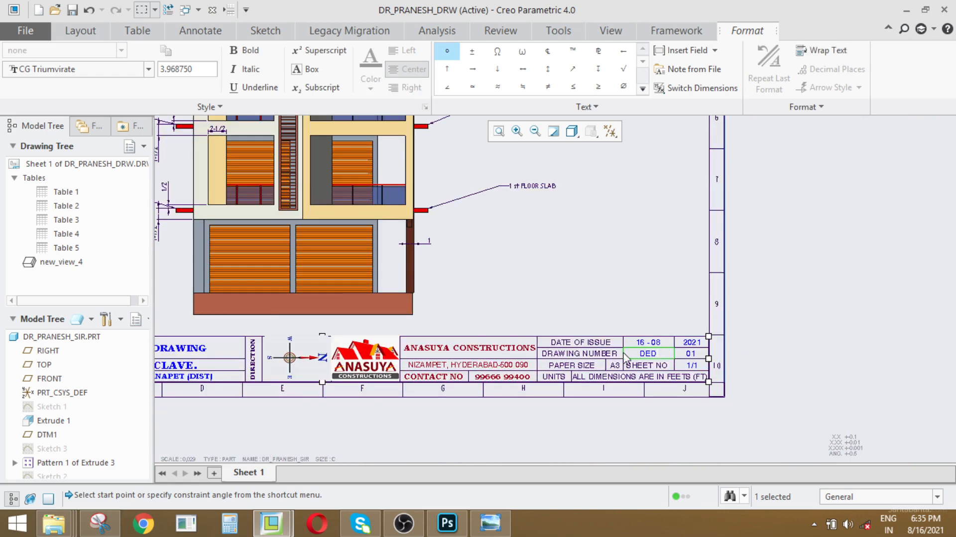
scroll(460, 372, "down", 2)
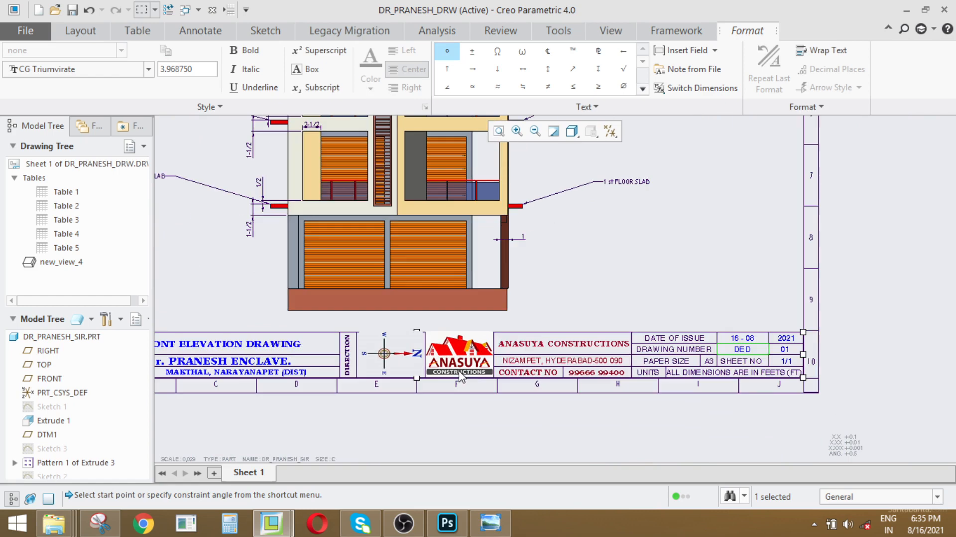
left_click(499, 131)
left_click(422, 245)
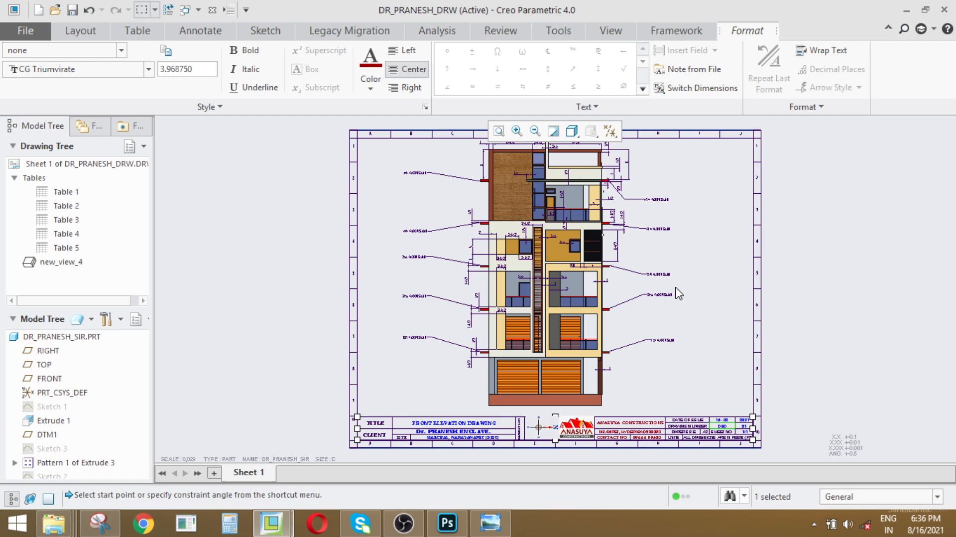
left_click(72, 11)
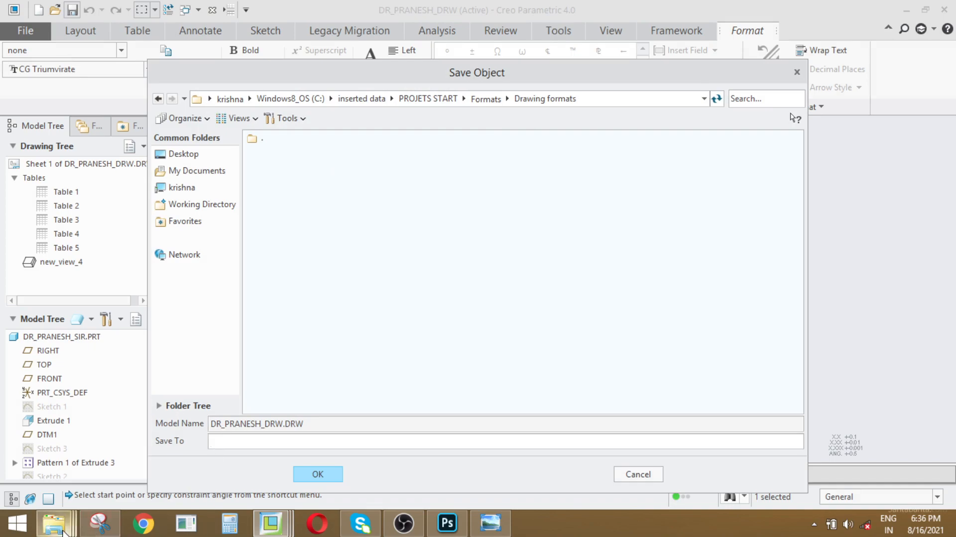
- Bring the part model's window to the front and move it aside
mouse_move(64, 531)
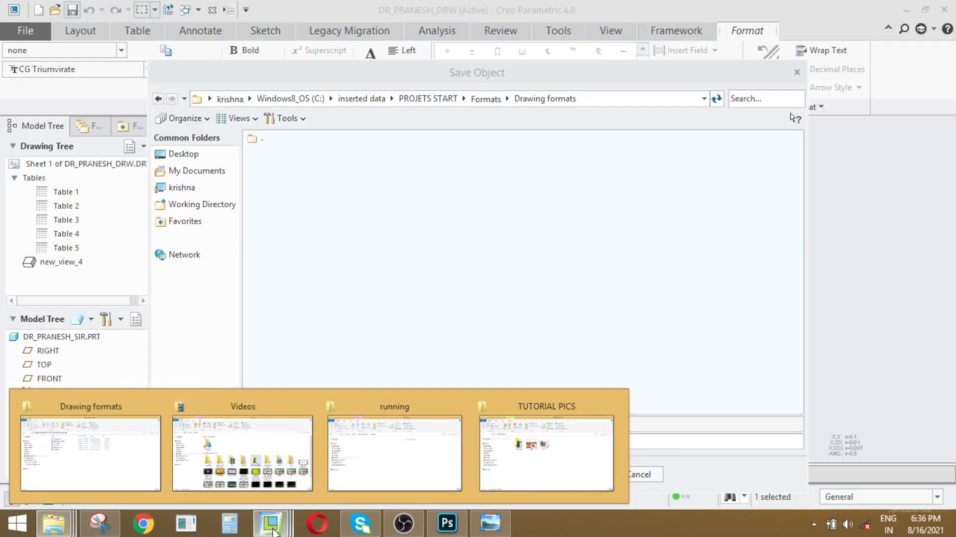
mouse_move(272, 531)
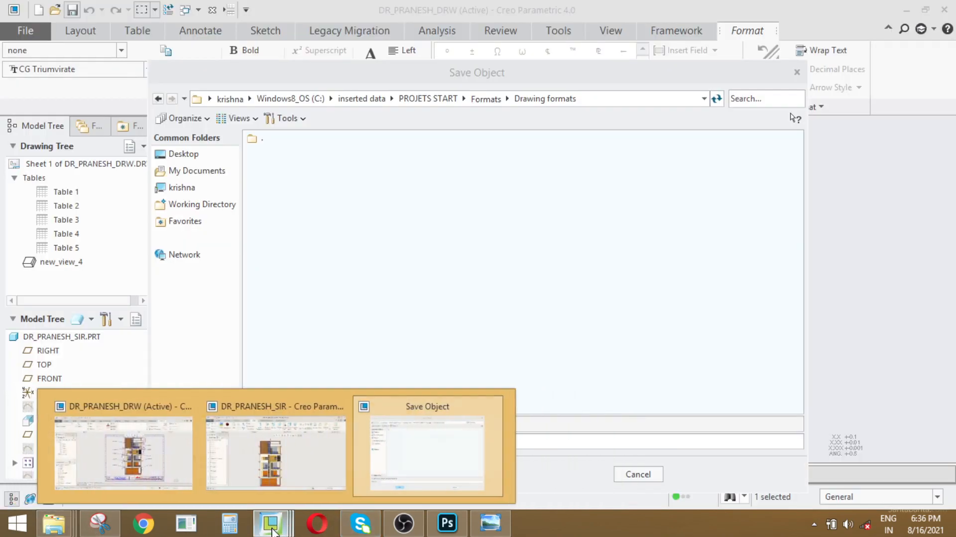
left_click(278, 447)
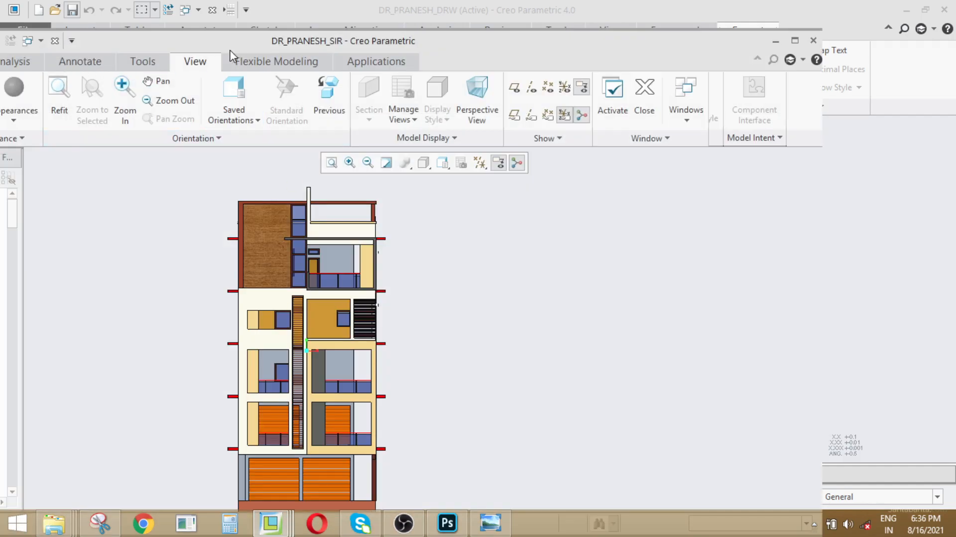
left_click_drag(230, 50, 706, 27)
- Switch to File Explorer and open the client's project folder inside "PROJETS START" under "inserted data" on the C: drive
mouse_move(49, 527)
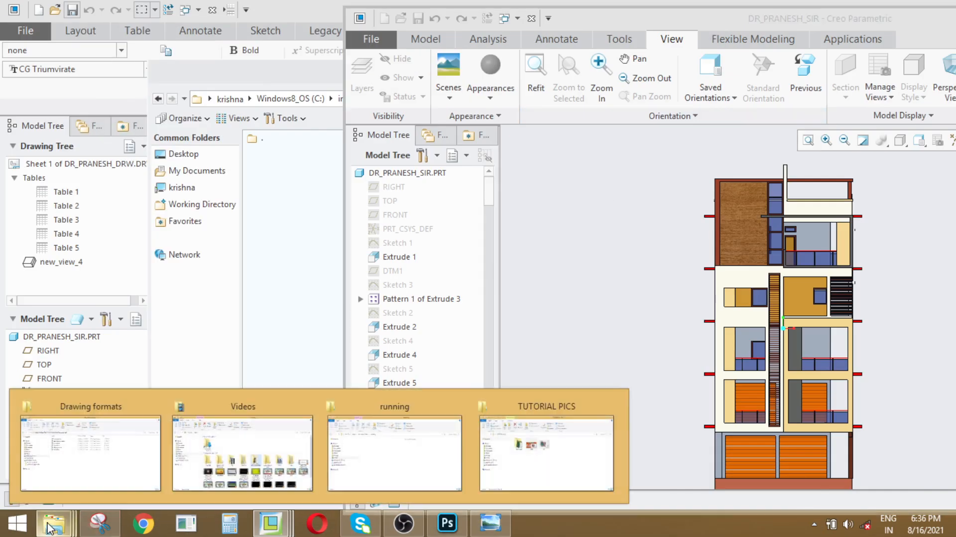
left_click(73, 450)
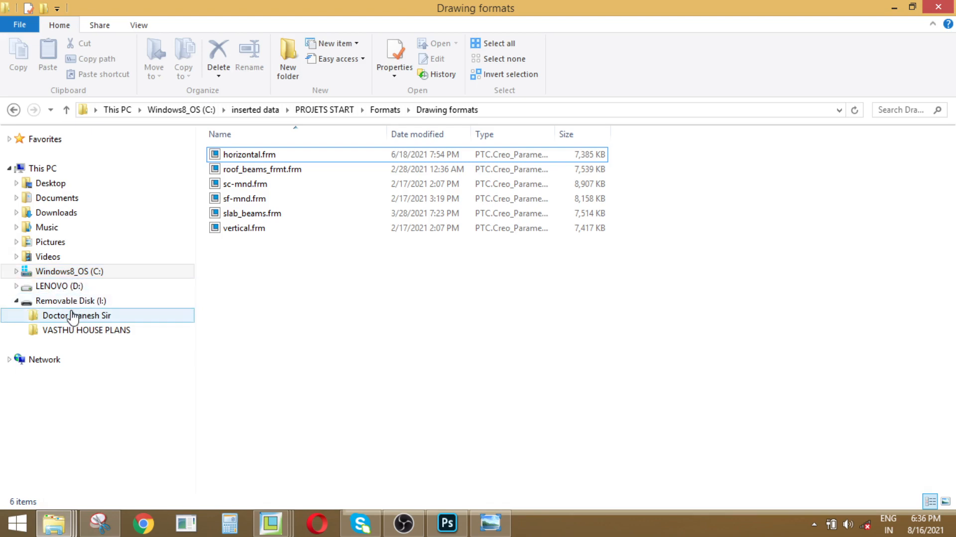
left_click(43, 170)
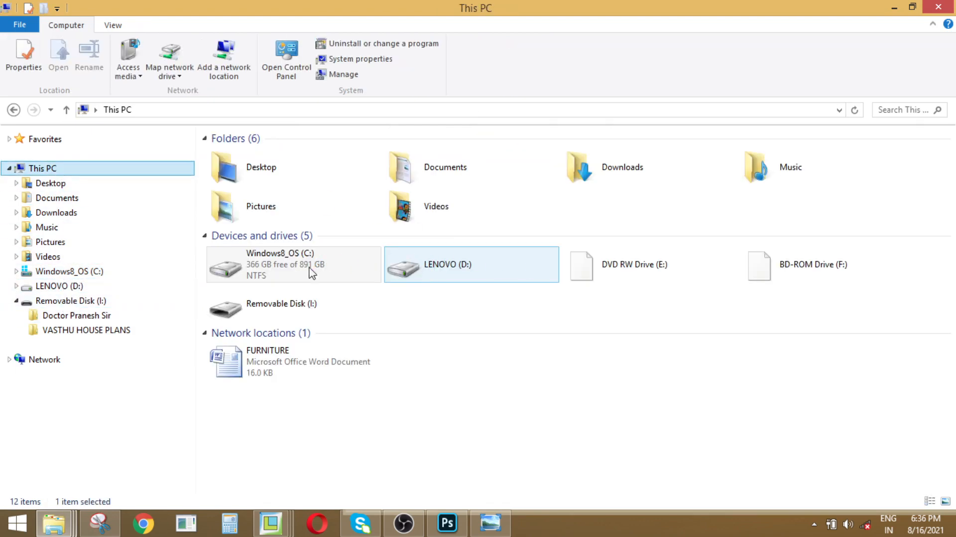
double_click(423, 271)
left_click(118, 110)
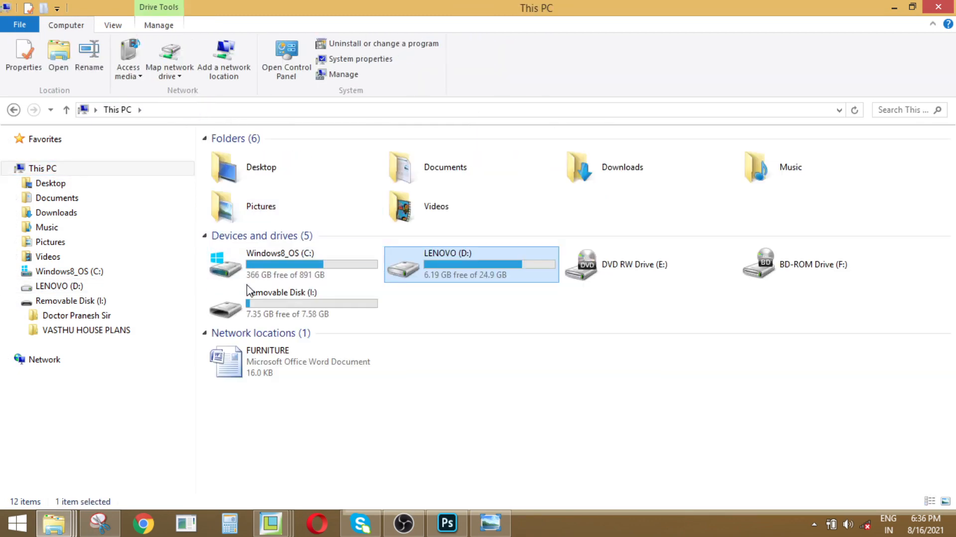
double_click(264, 277)
double_click(264, 181)
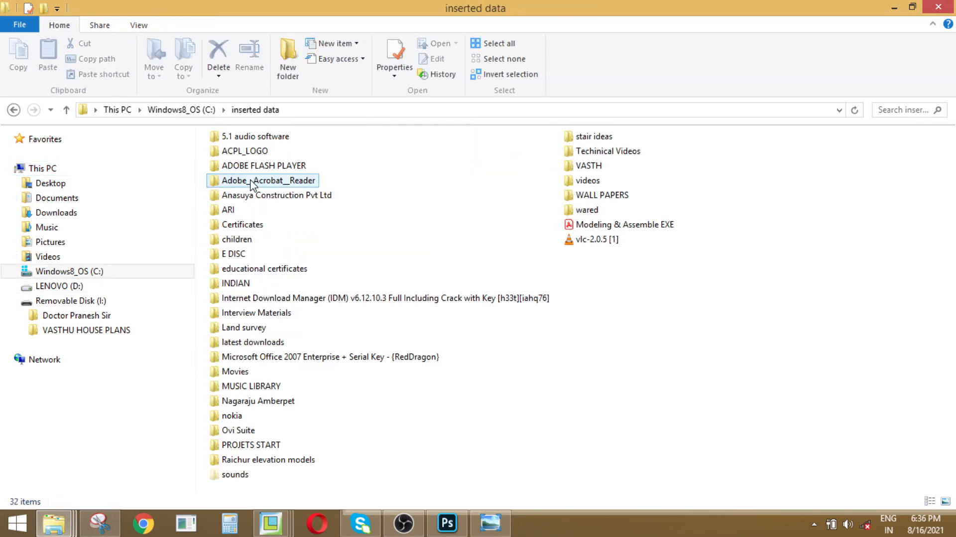
double_click(278, 444)
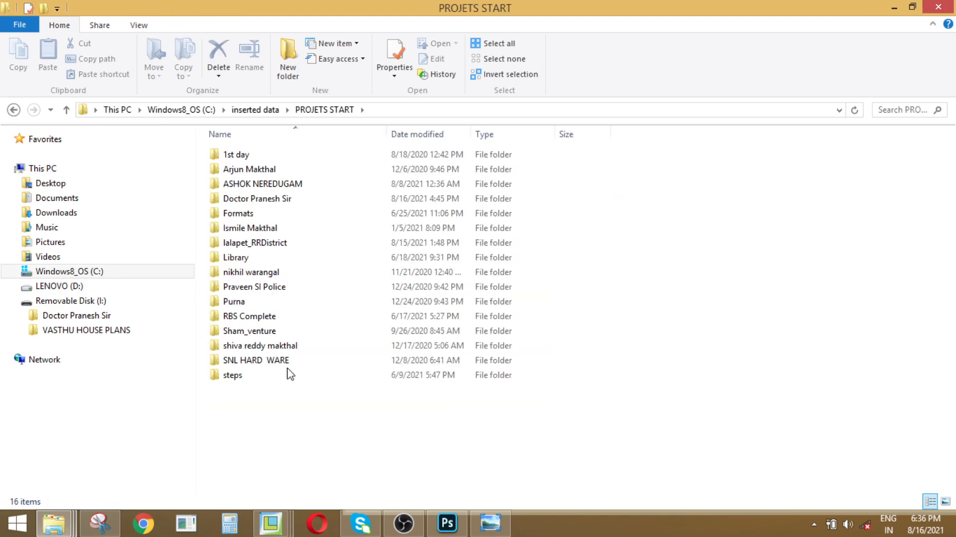
left_click(266, 202)
double_click(267, 201)
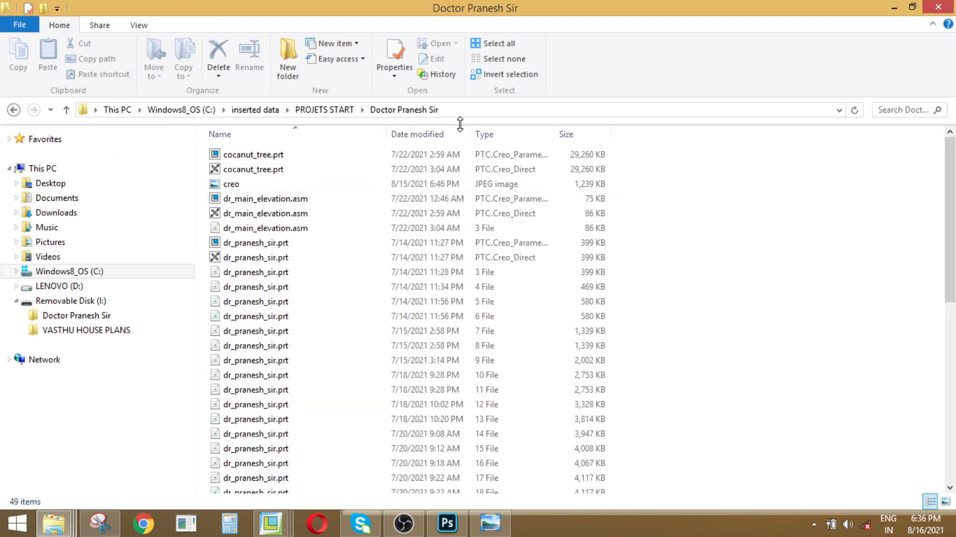
- Copy the full path of the client's project folder and minimize File Explorer
left_click(469, 110)
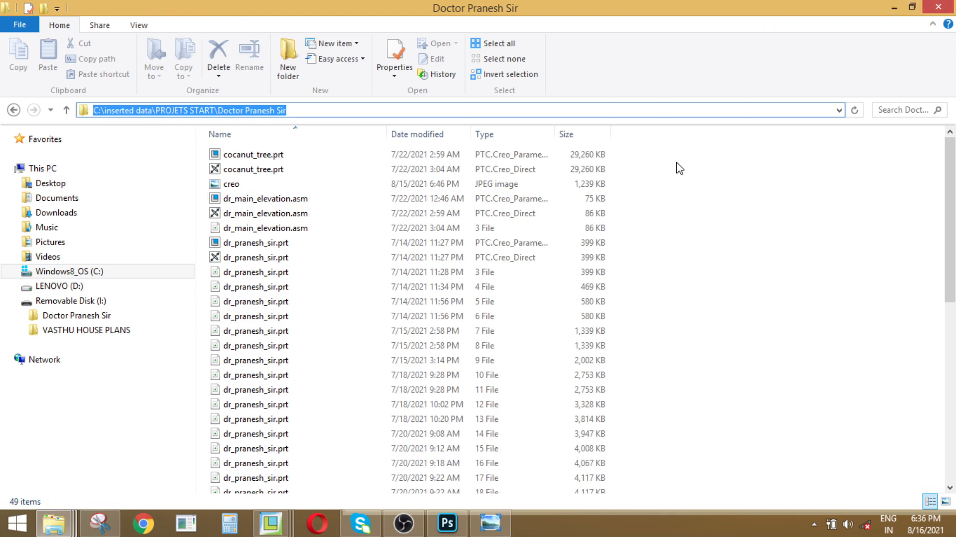
right_click(669, 108)
left_click(697, 154)
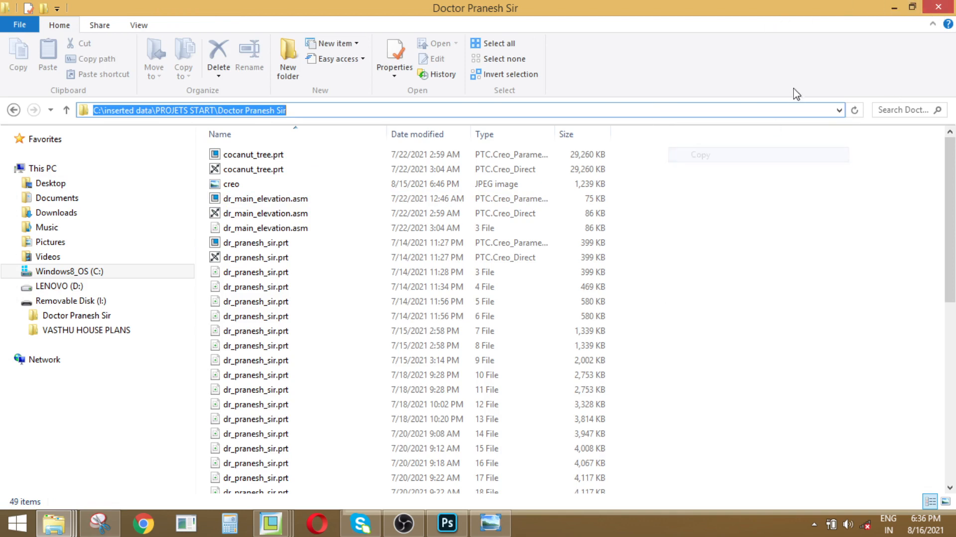
left_click(892, 9)
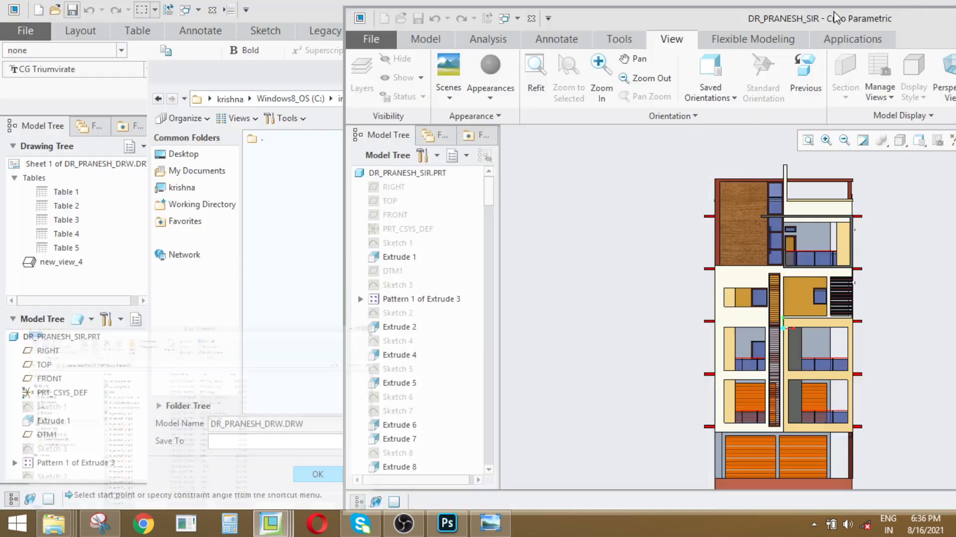
left_click(370, 42)
mouse_move(401, 301)
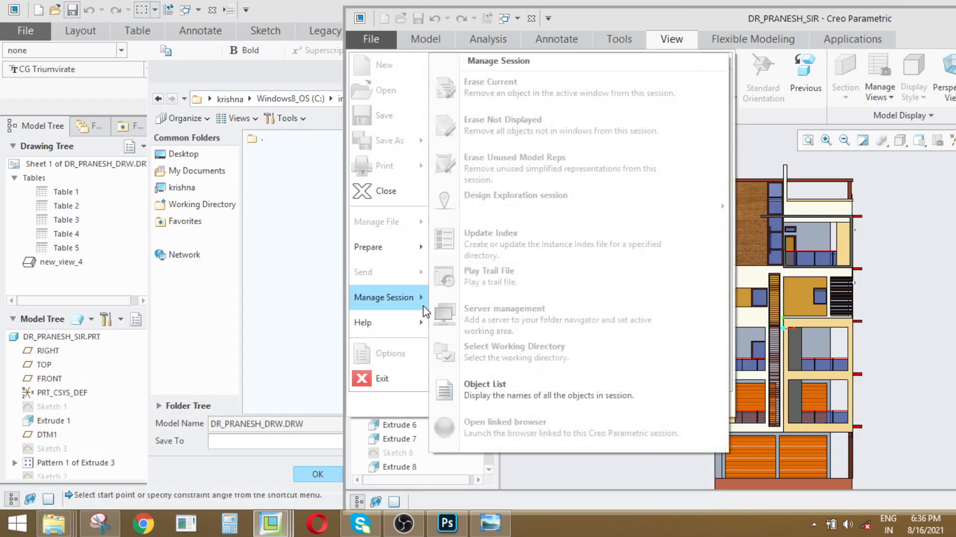
left_click(282, 211)
left_click(285, 71)
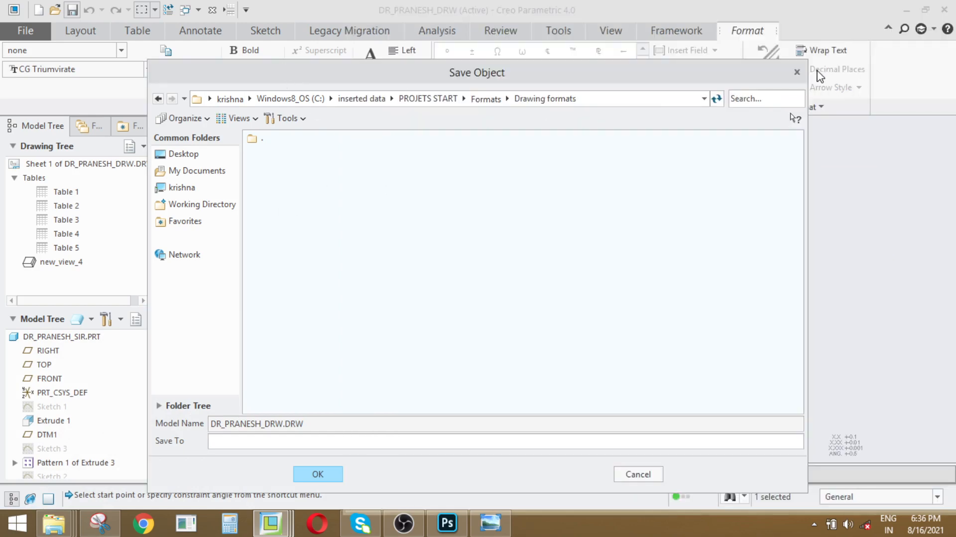
left_click(796, 72)
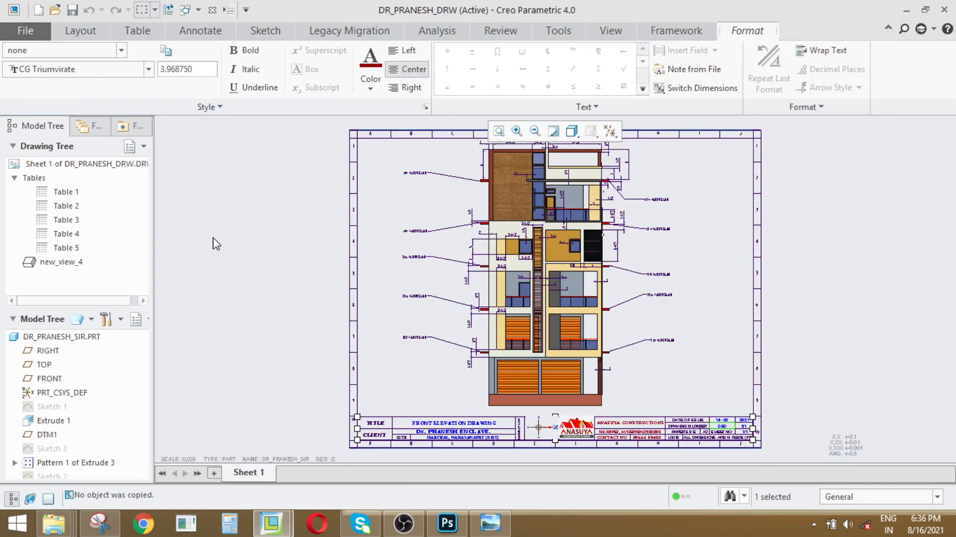
- Check the working directory selection, close it, and save the drawing in the client's project folder under PROJETS START
left_click(214, 242)
left_click(31, 34)
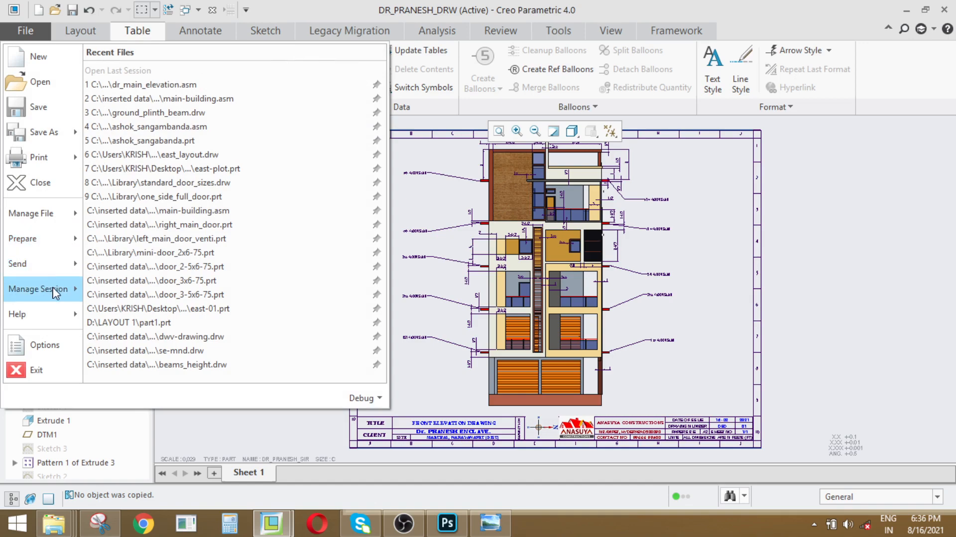
mouse_move(75, 289)
left_click(174, 346)
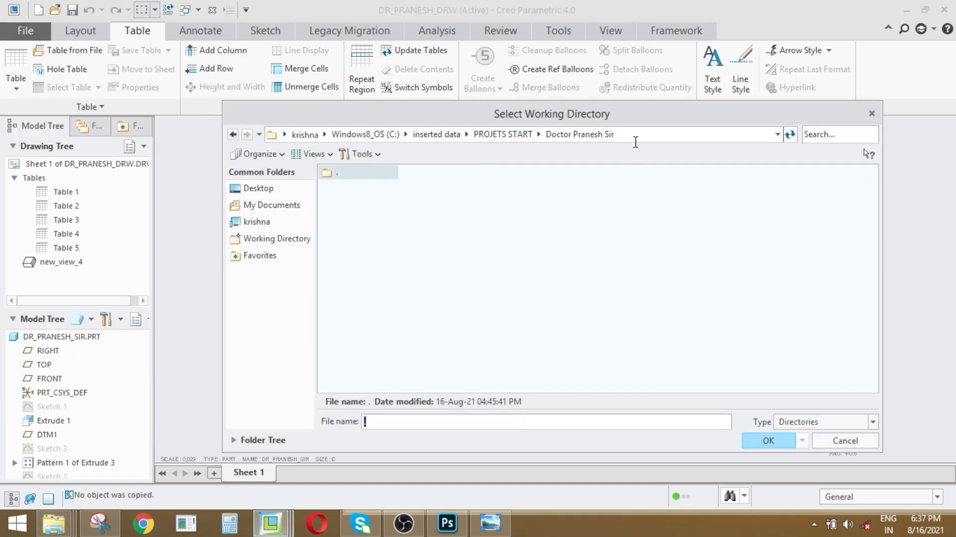
left_click(872, 114)
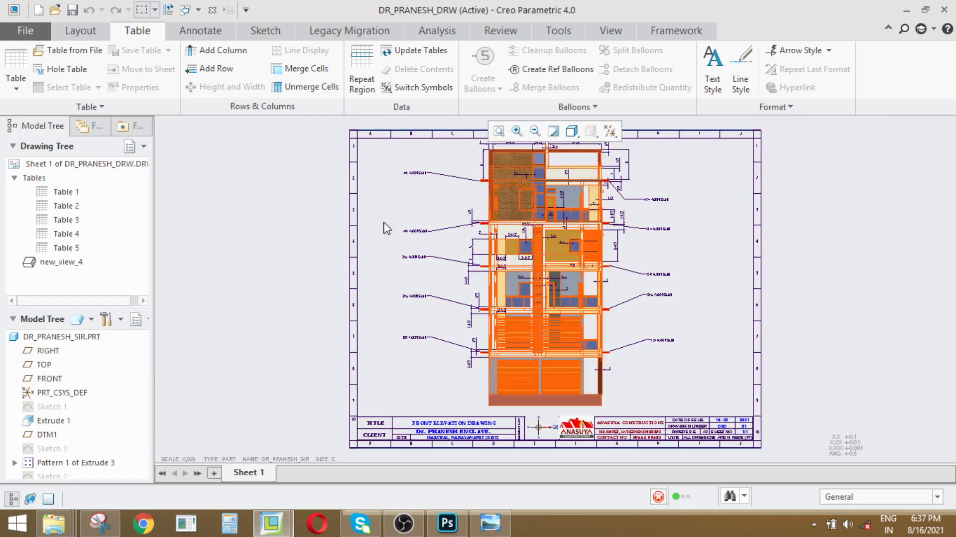
key("ctrl+s")
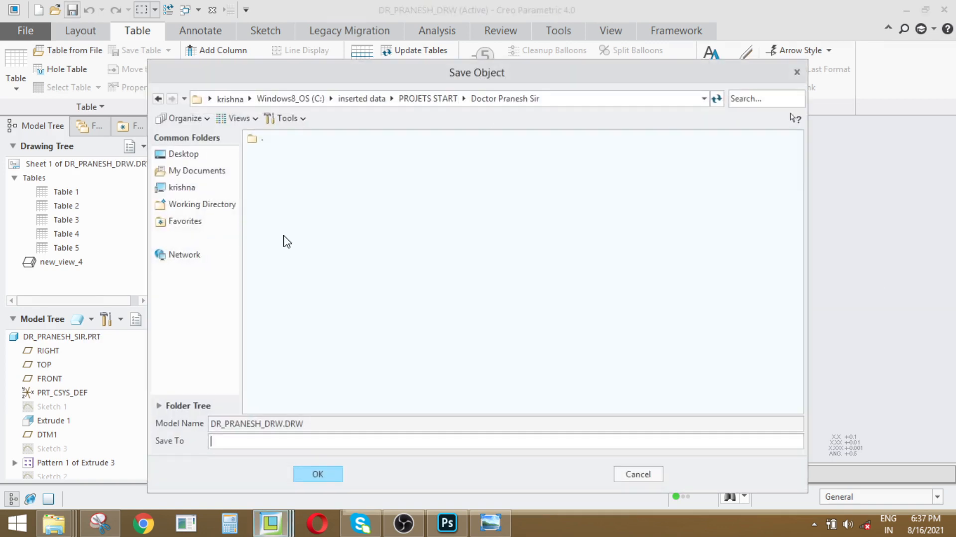
left_click(319, 474)
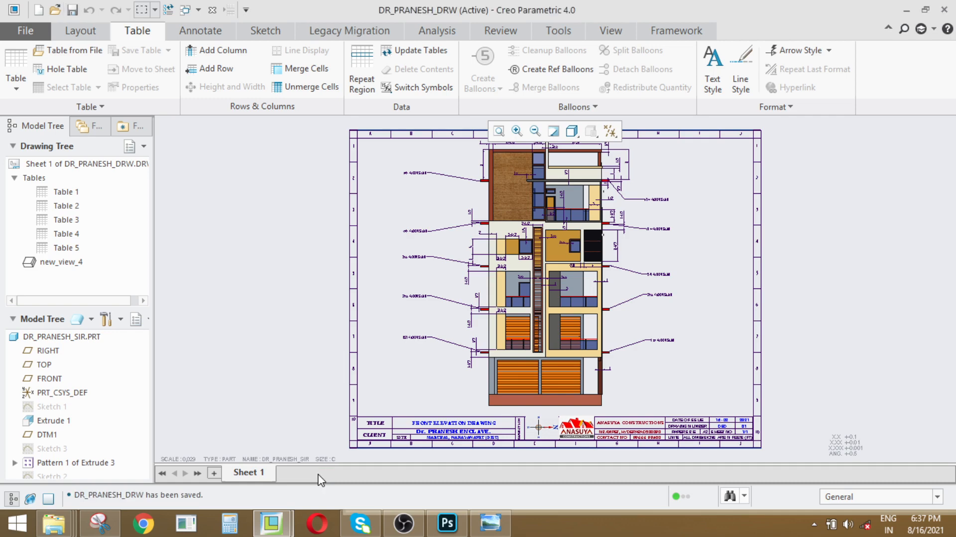
- Save a copy of the drawing as a PDF in the same folder with the default color, 300 dpi export settings
left_click(23, 30)
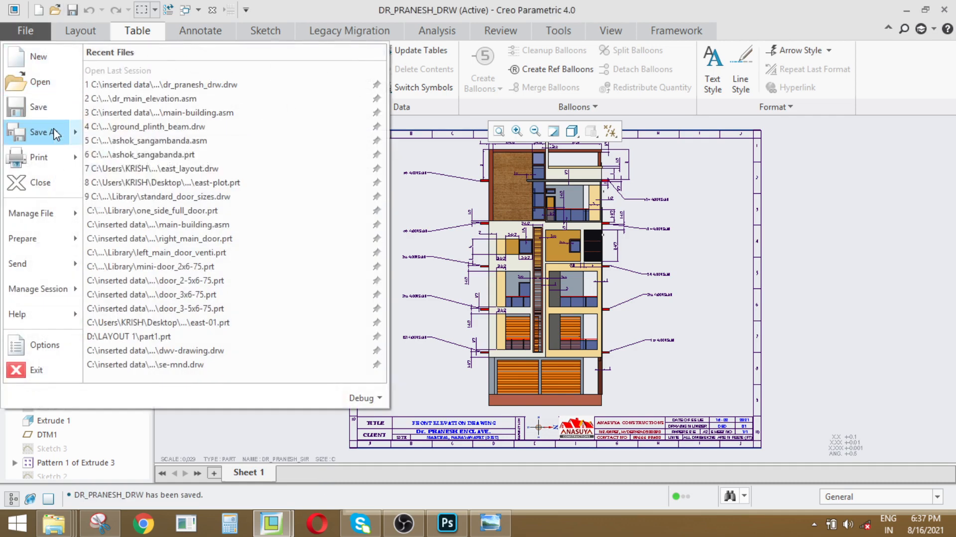
mouse_move(56, 134)
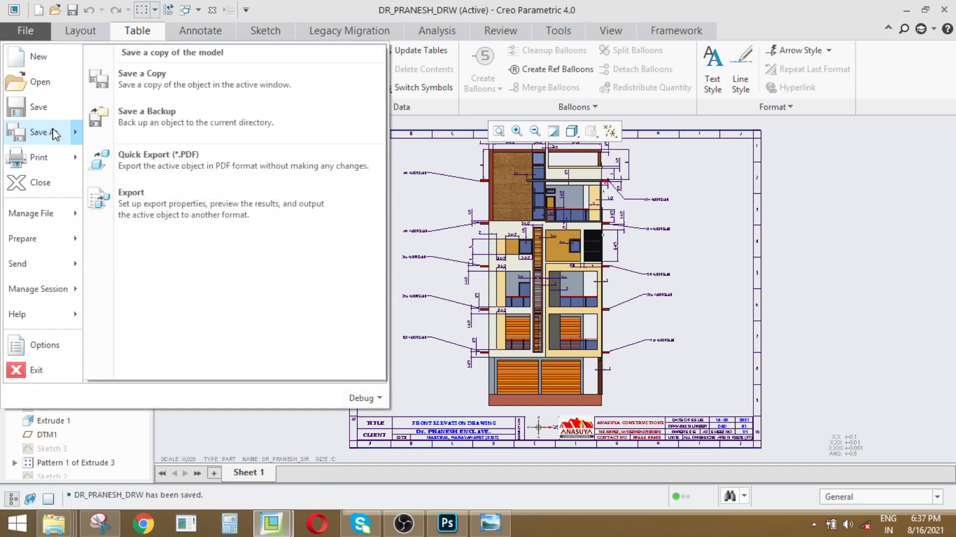
left_click(141, 78)
left_click(288, 422)
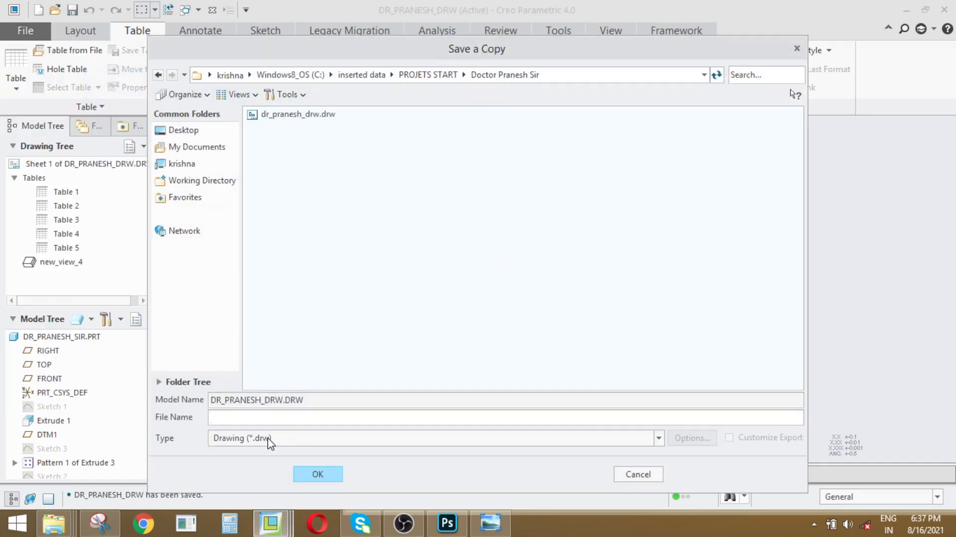
left_click(269, 441)
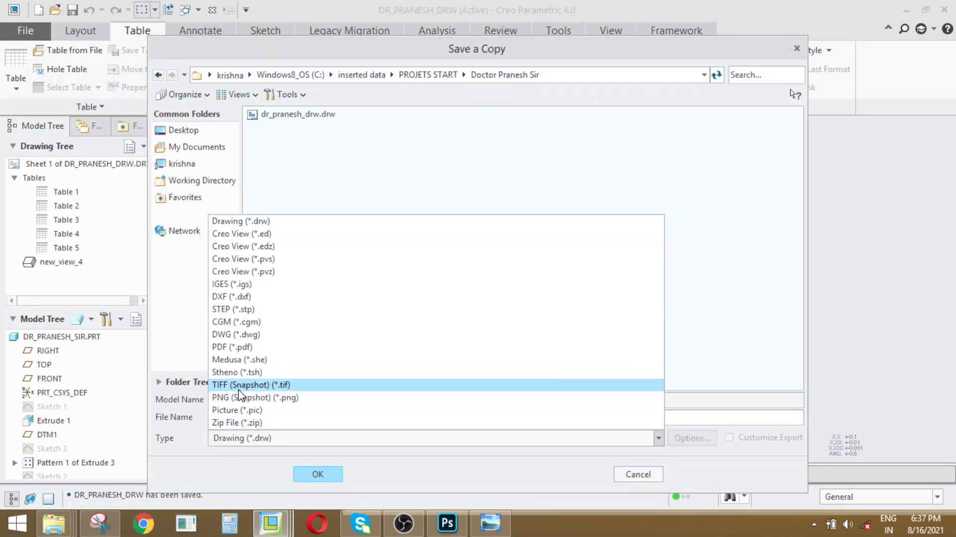
left_click(236, 347)
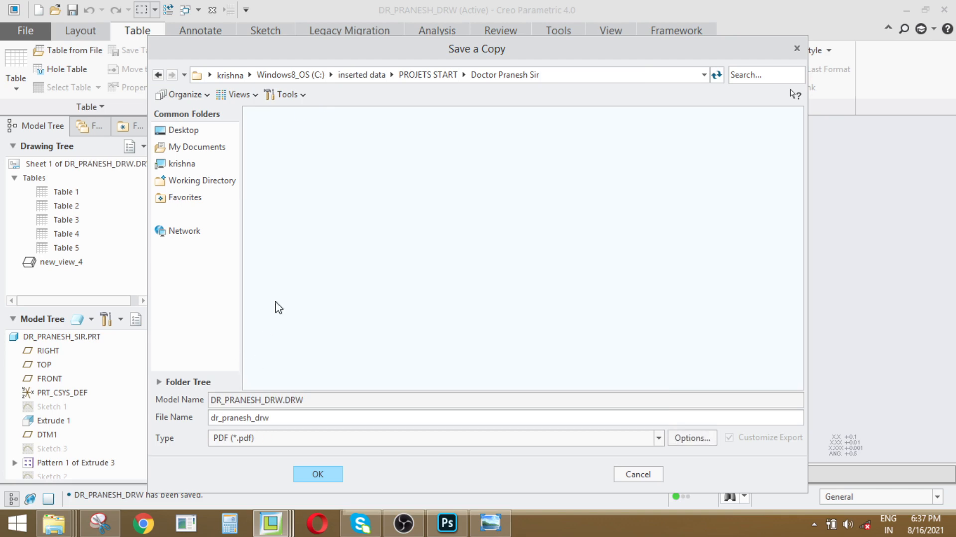
left_click(317, 476)
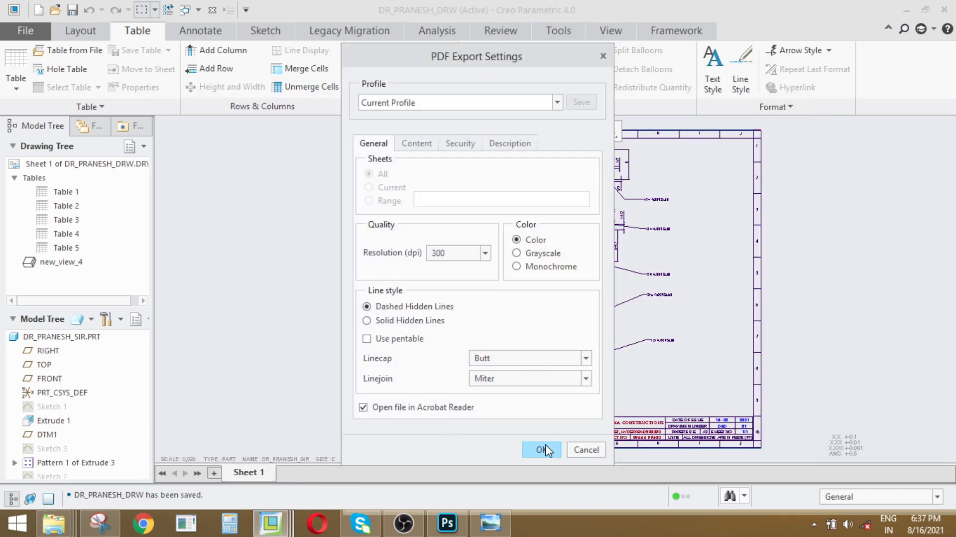
left_click(544, 449)
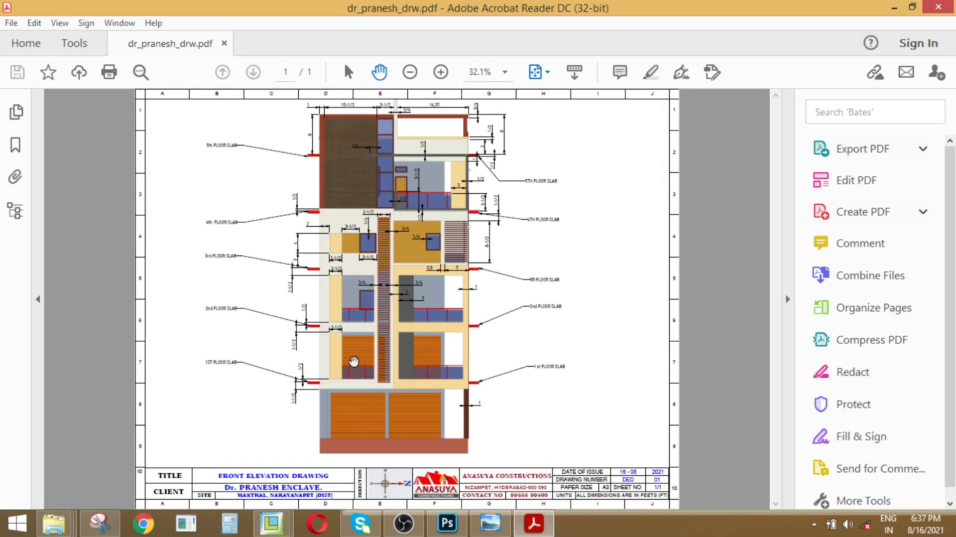
- Examine the exported PDF's front elevation, dimensions and floor slab notes at 42.9% zoom
scroll(338, 277, "up", 1, "ctrl")
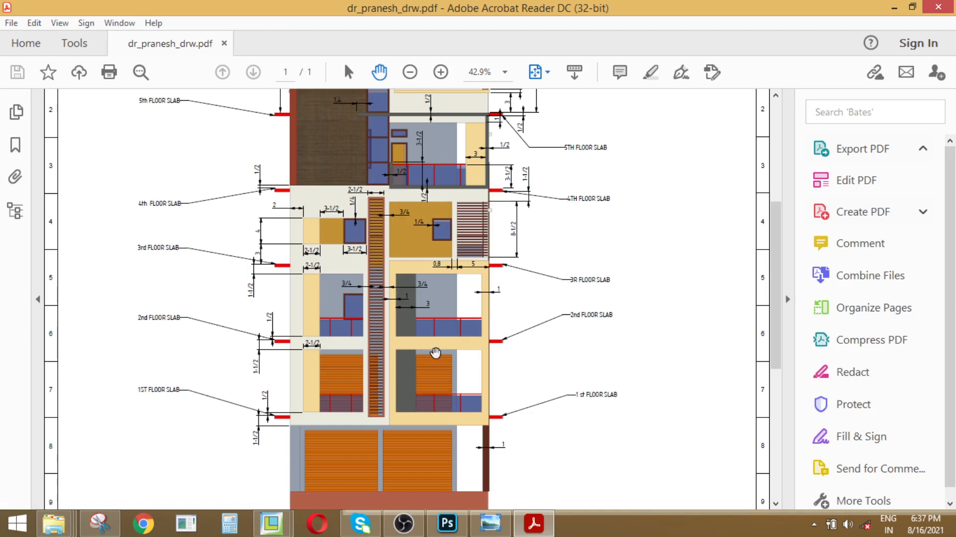
scroll(435, 348, "down", 2)
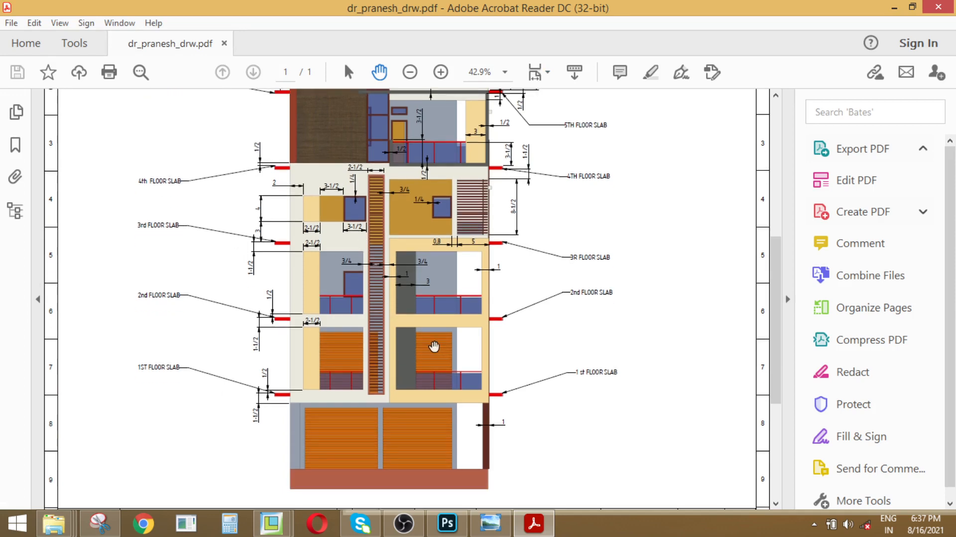
scroll(433, 345, "up", 1)
left_click(404, 522)
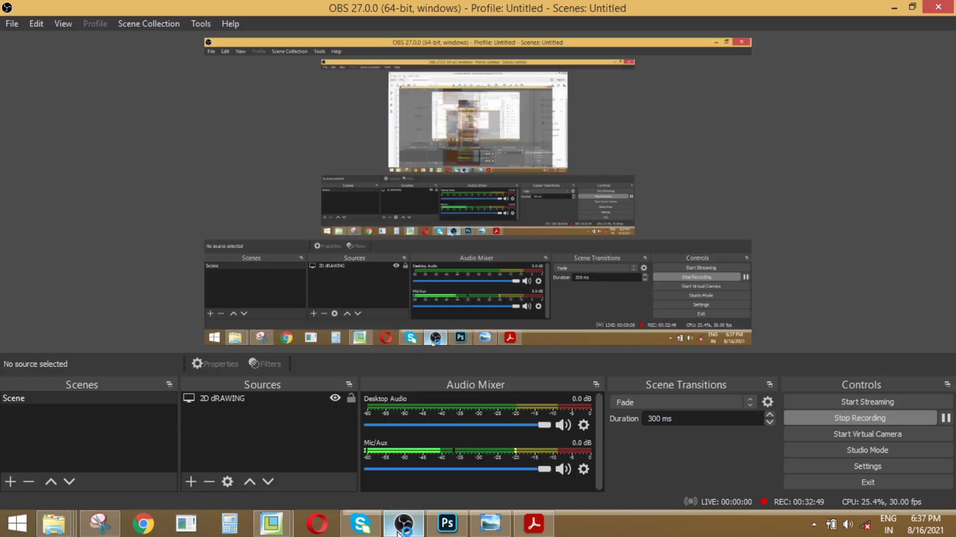